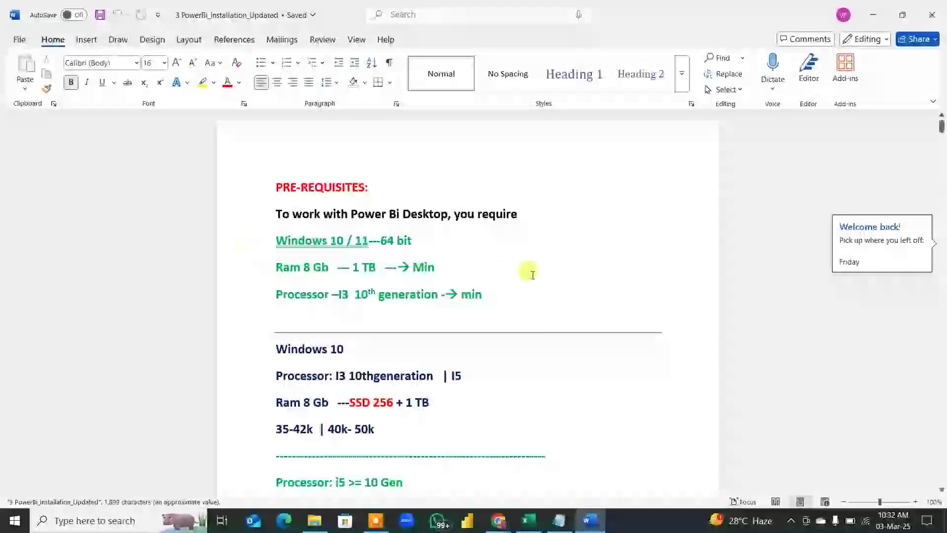
Step: Skim the prerequisites, installation and upgrade sections of the 3 PowerBi_Installation_Updated document, and close it
scroll(528, 271, down, 15)
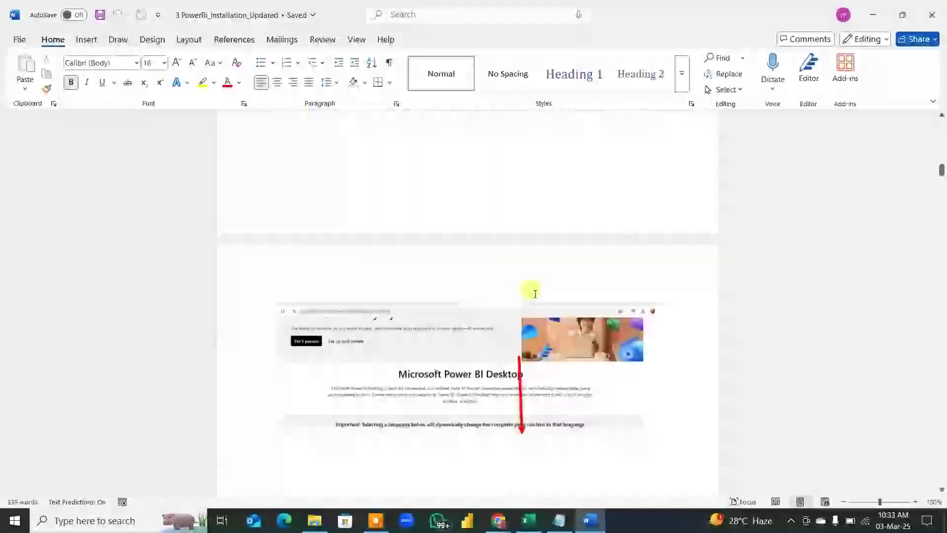
scroll(531, 296, down, 10)
scroll(943, 256, down, 5)
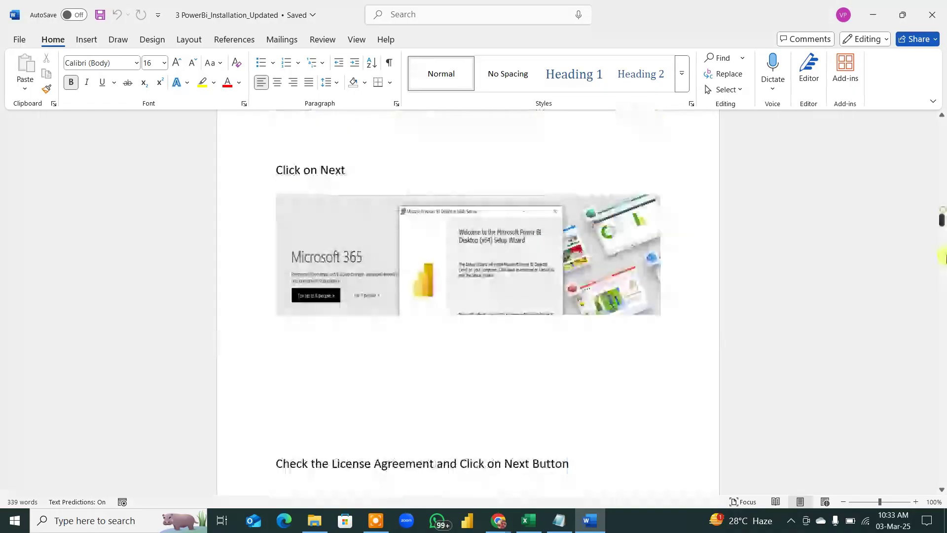
drag(943, 256, 941, 356)
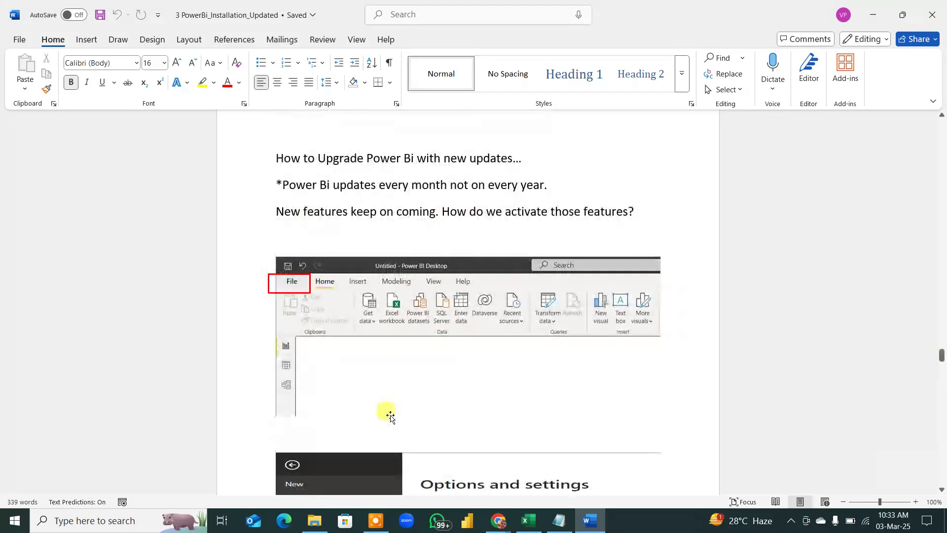
click(443, 361)
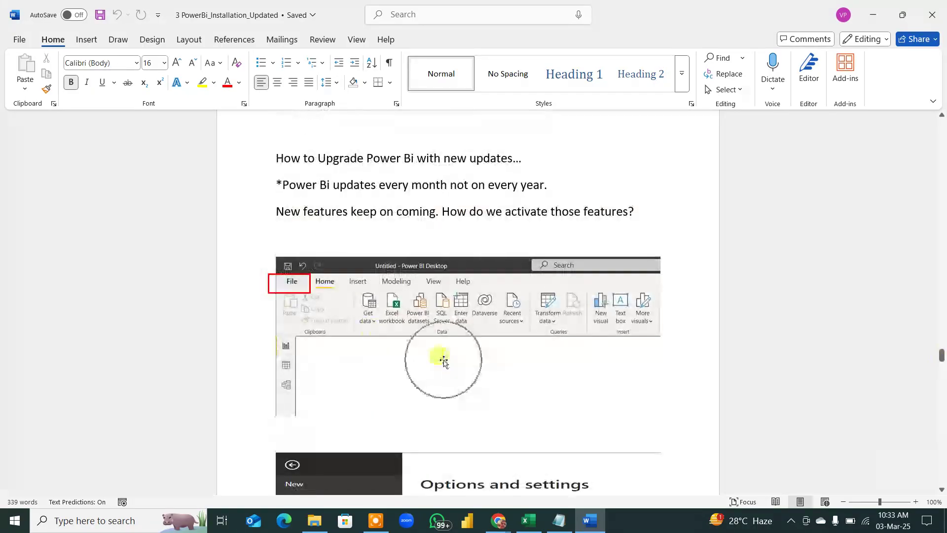
drag(941, 355, 941, 123)
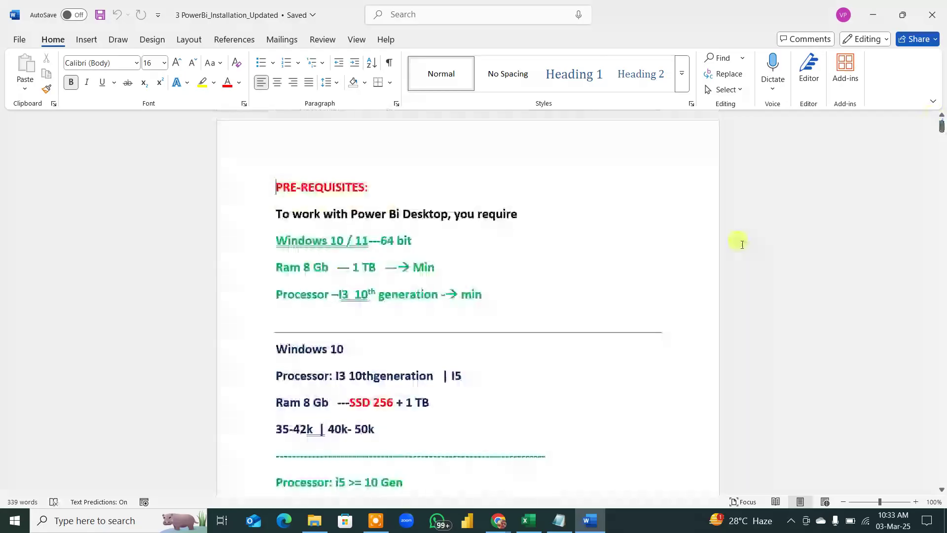
scroll(494, 355, down, 12)
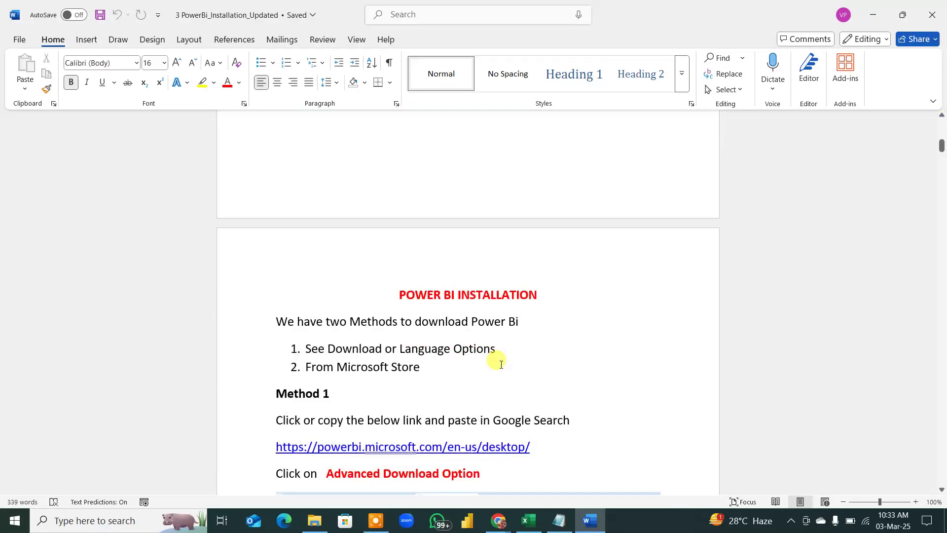
scroll(494, 365, down, 2)
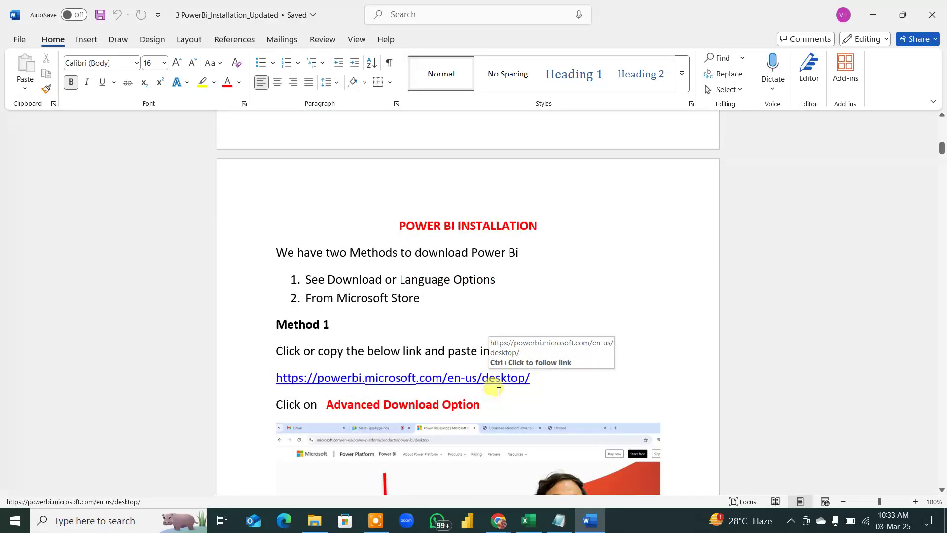
click(933, 16)
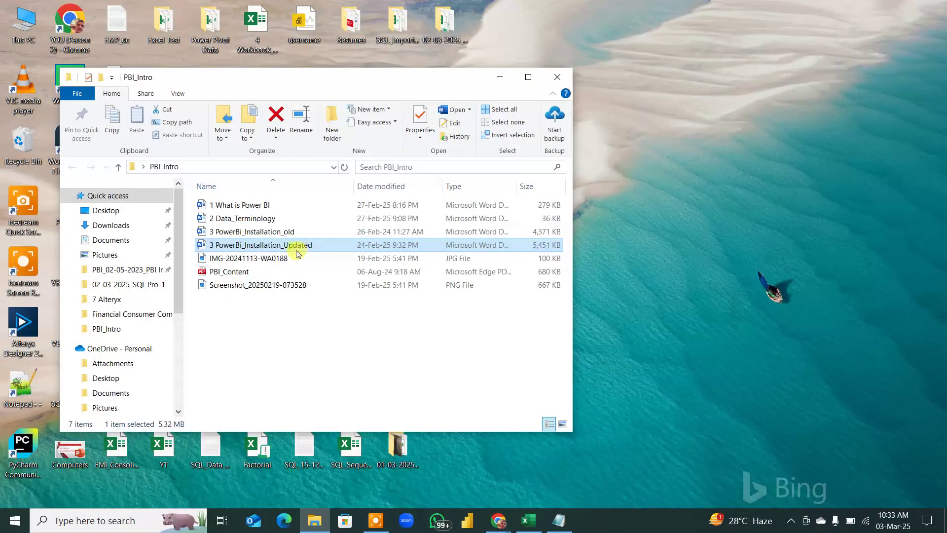
Step: Open the 1 What is Power BI document from the PBI_Intro folder, skim its whole content and close it
double_click(249, 205)
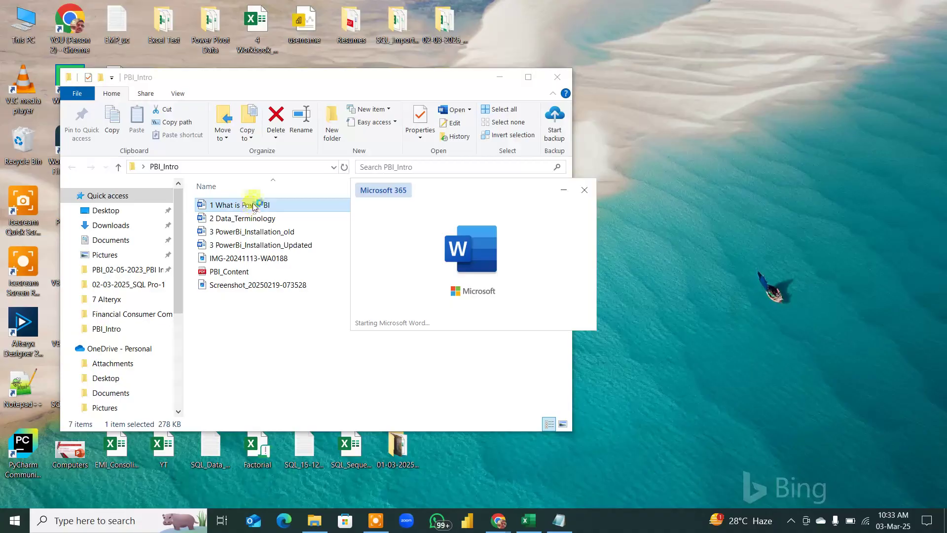
scroll(609, 321, down, 7)
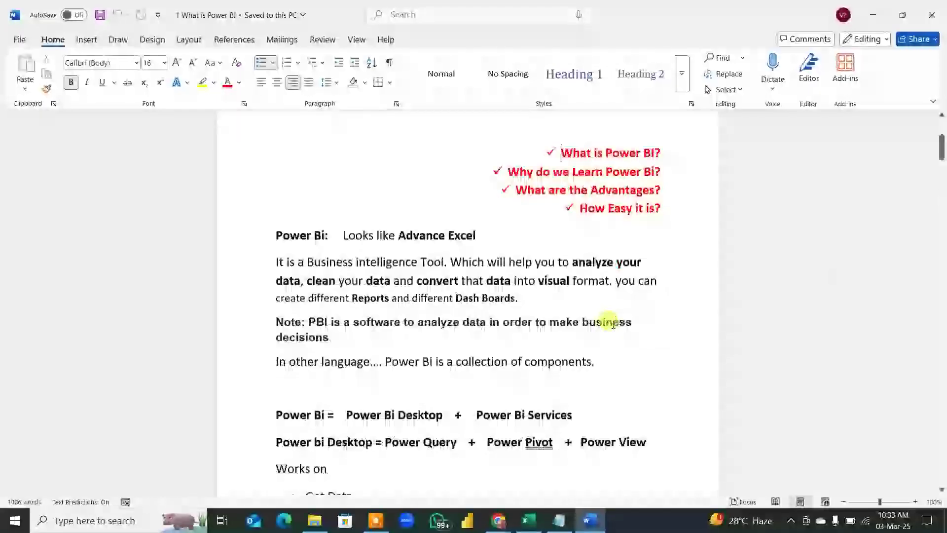
scroll(614, 329, down, 20)
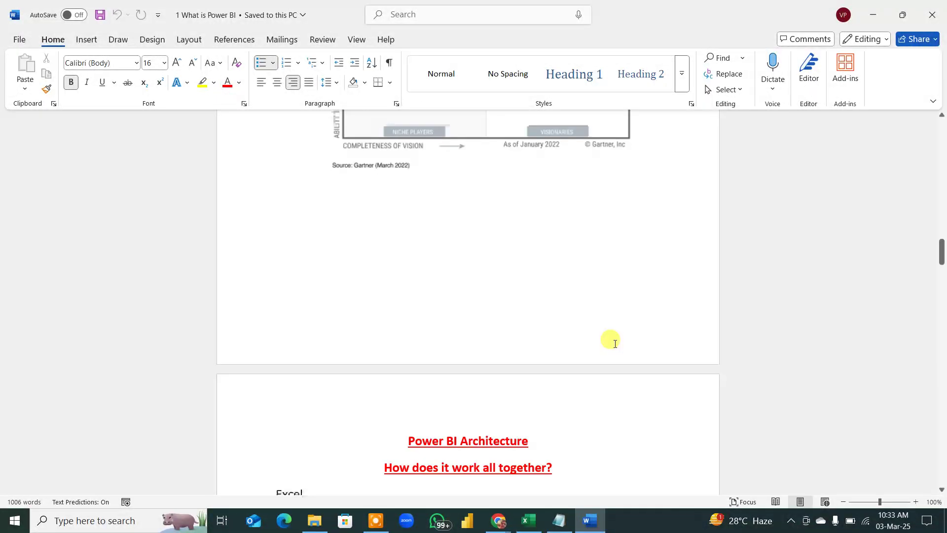
scroll(613, 348, down, 20)
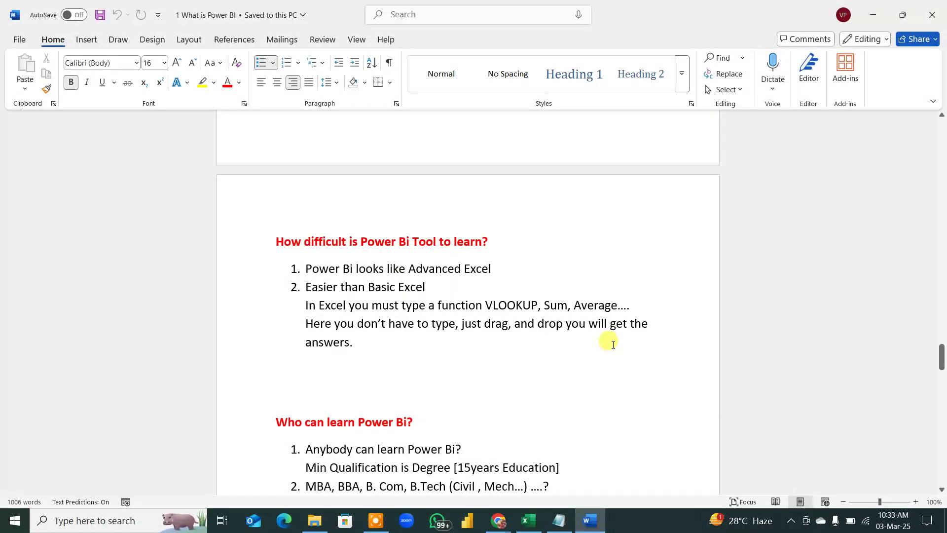
scroll(613, 344, down, 20)
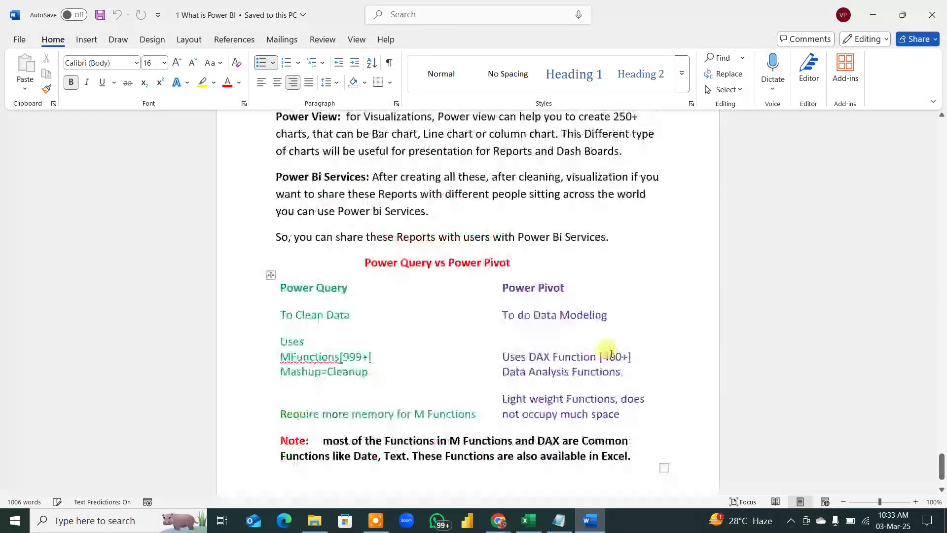
scroll(617, 355, up, 10)
scroll(622, 358, up, 10)
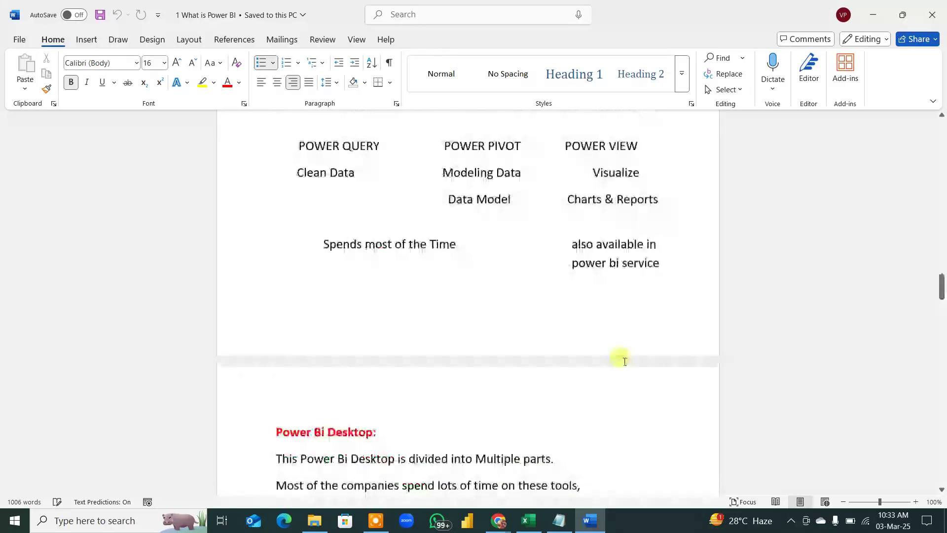
scroll(625, 361, up, 20)
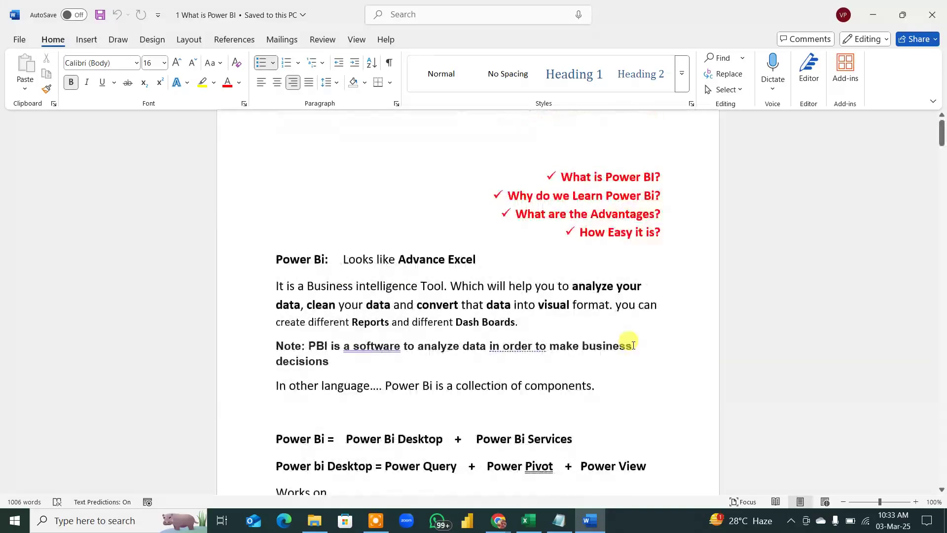
click(942, 5)
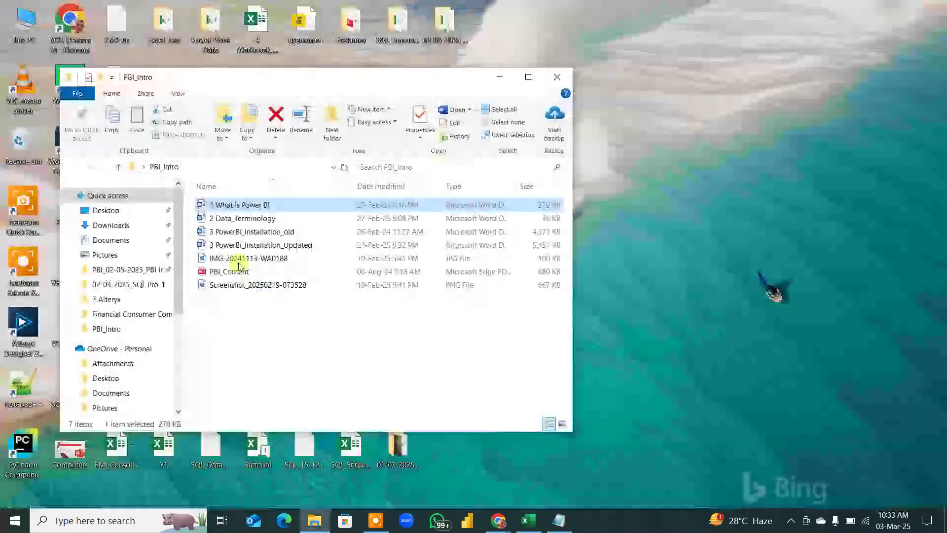
Step: Open the 2 Data_Terminology document from the PBI_Intro folder and skim it down to the data modeling diagram
double_click(241, 219)
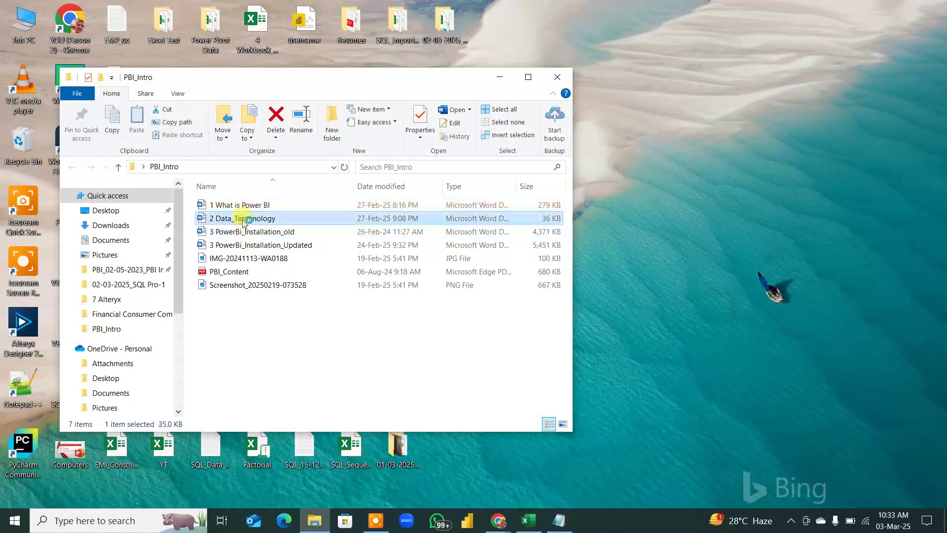
click(242, 220)
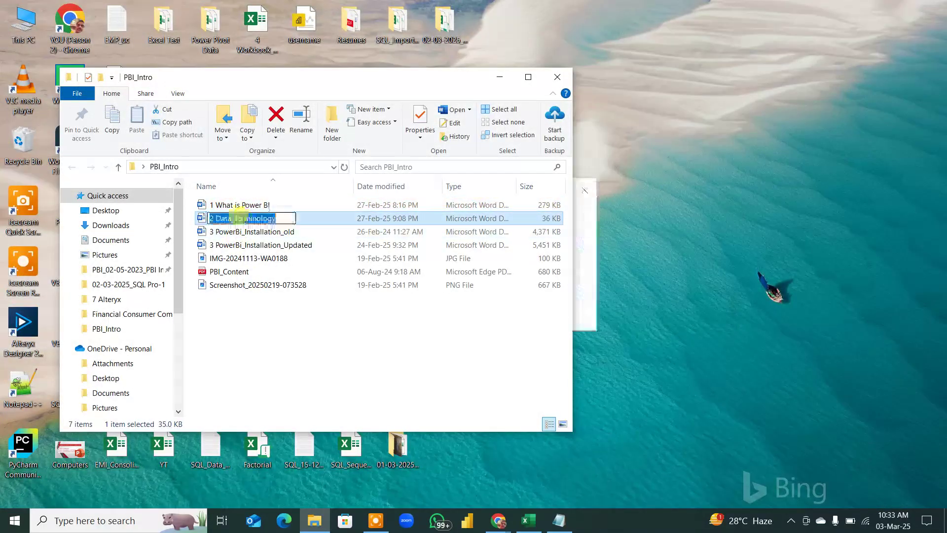
click(271, 259)
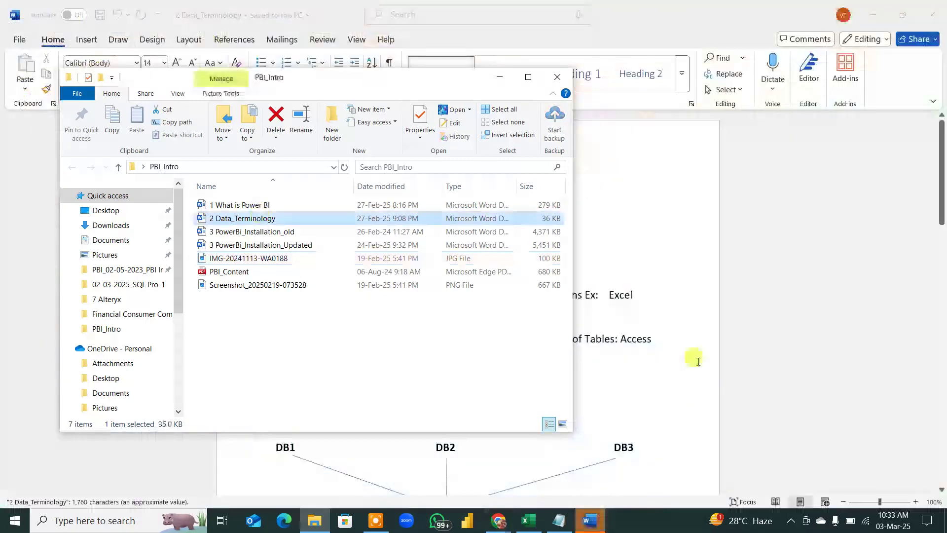
click(663, 390)
click(597, 522)
click(594, 522)
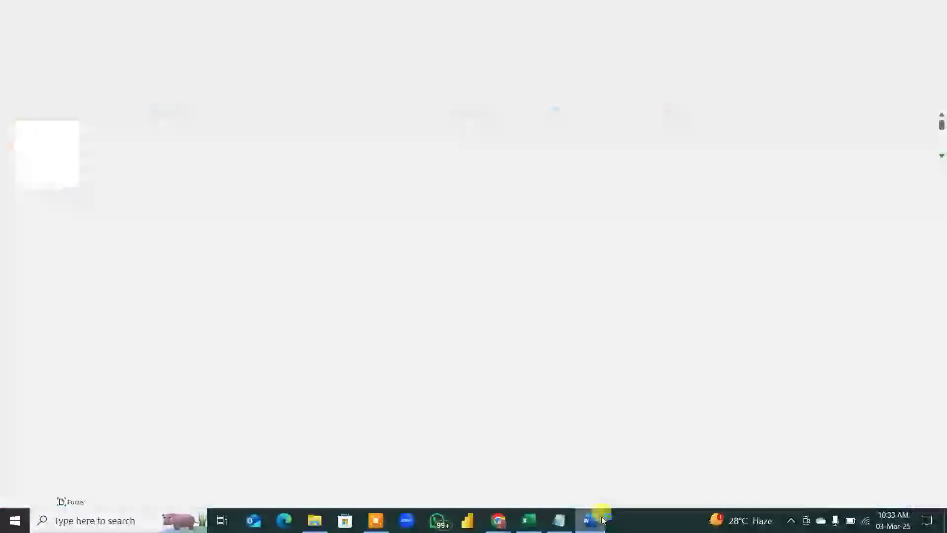
scroll(587, 397, down, 5)
scroll(591, 403, down, 10)
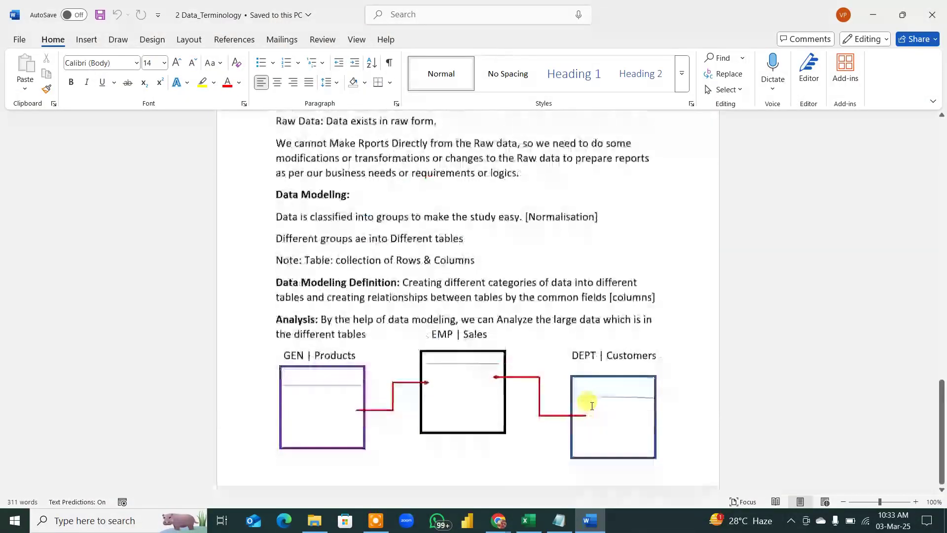
scroll(592, 409, up, 12)
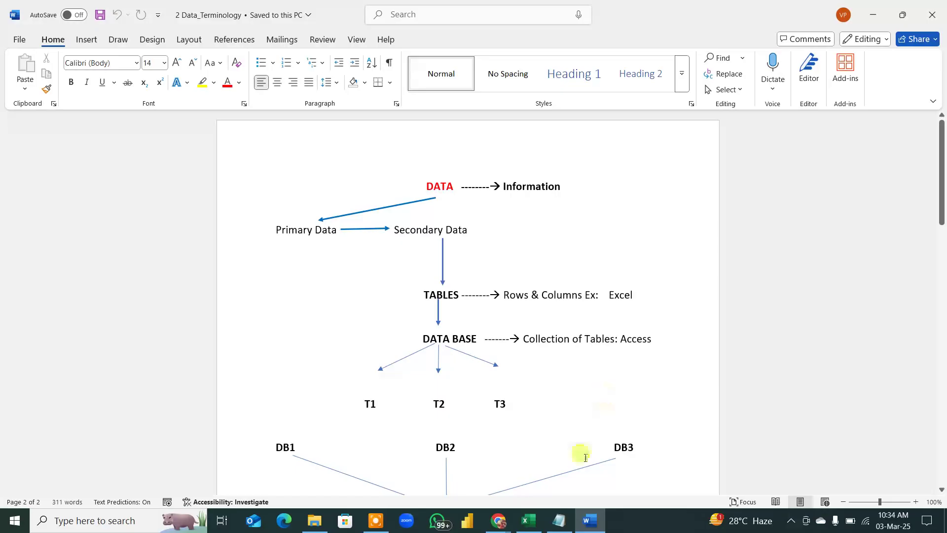
Step: Switch to the Google Meet call and admit the waiting participant, then show the desktop
click(621, 466)
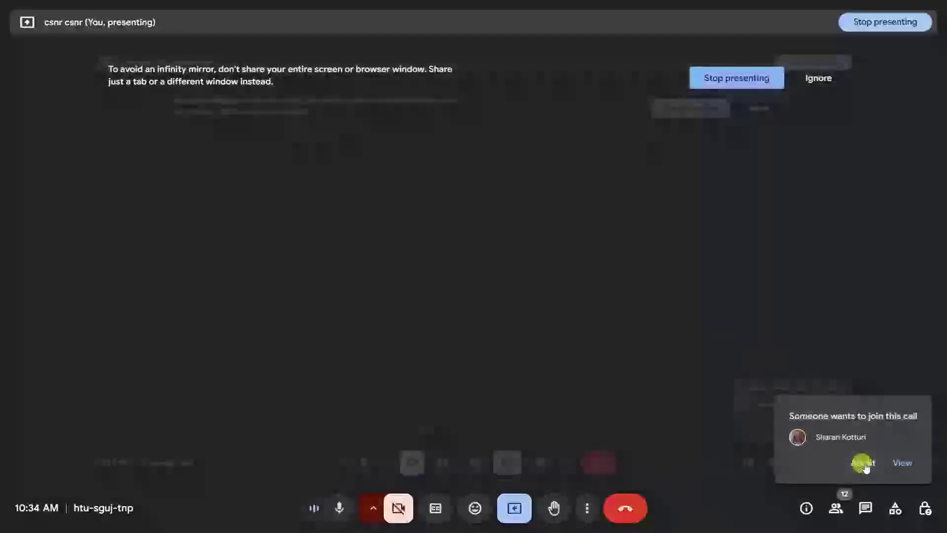
click(863, 460)
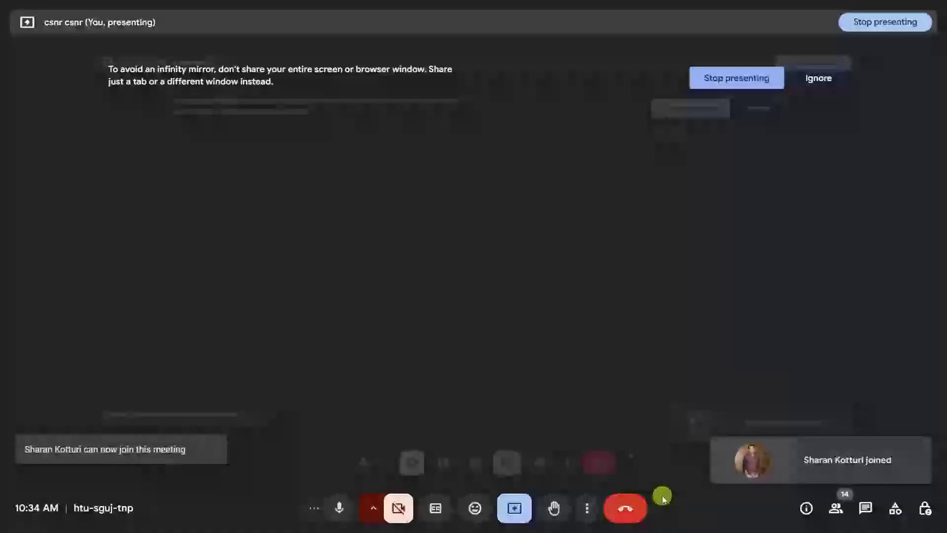
key(super+d)
Step: Return to the 2 Data_Terminology document in Word, close it and refresh the desktop
click(592, 519)
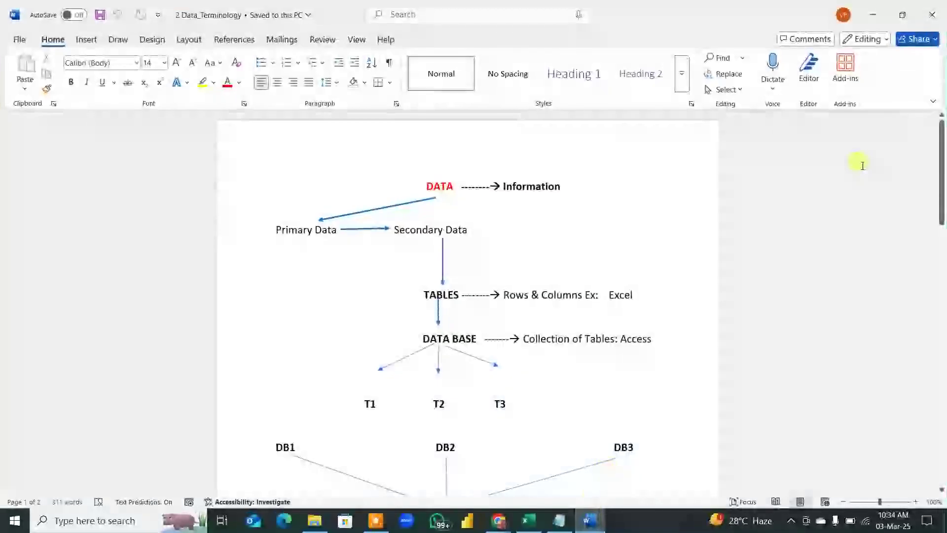
click(932, 14)
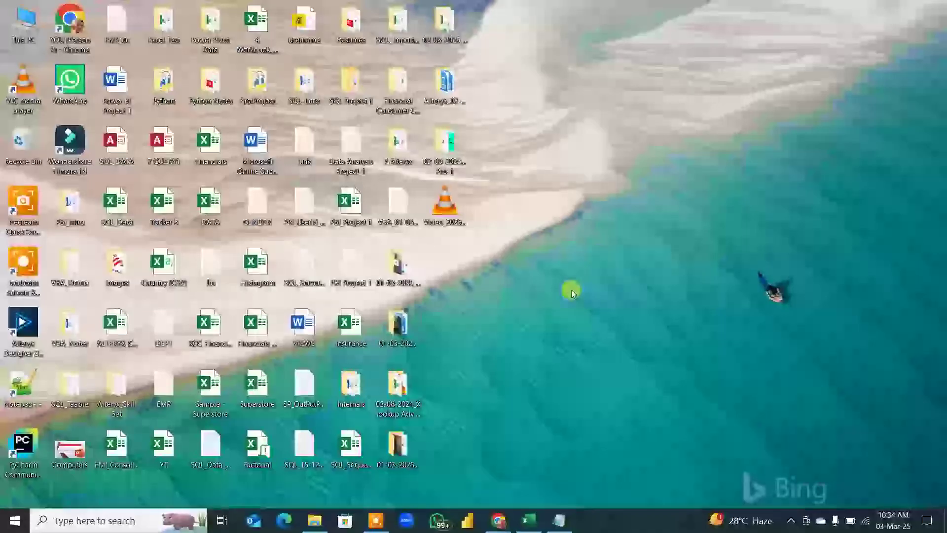
right_click(561, 299)
click(583, 334)
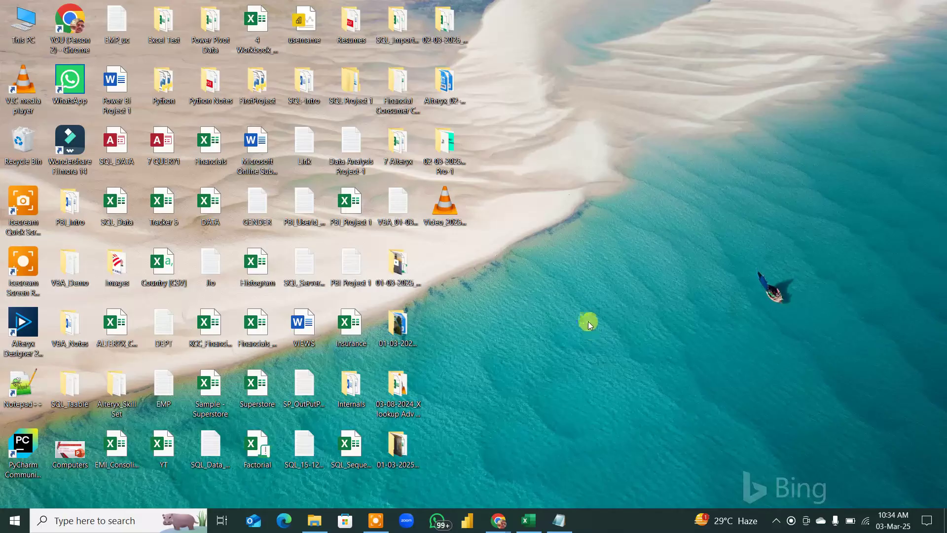
Step: Launch Power BI Desktop and start a blank report
click(471, 520)
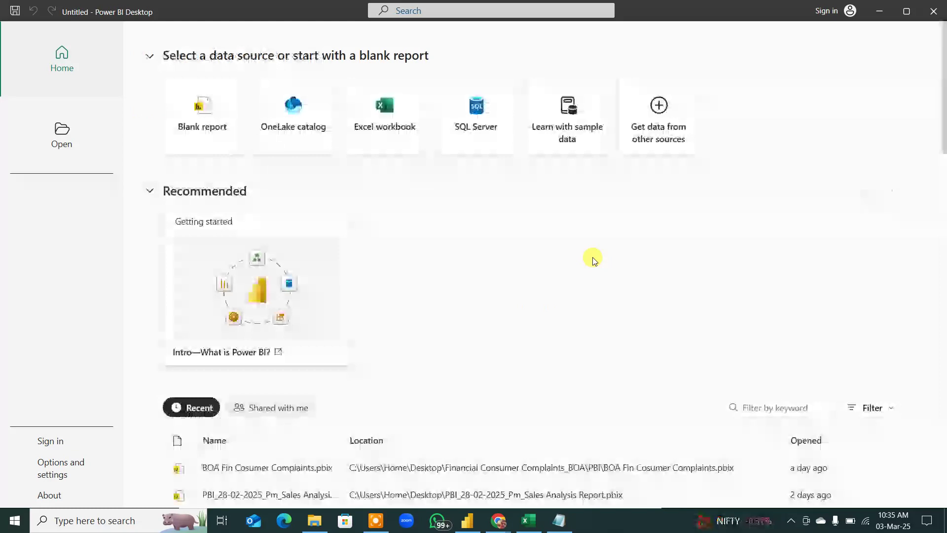
click(204, 122)
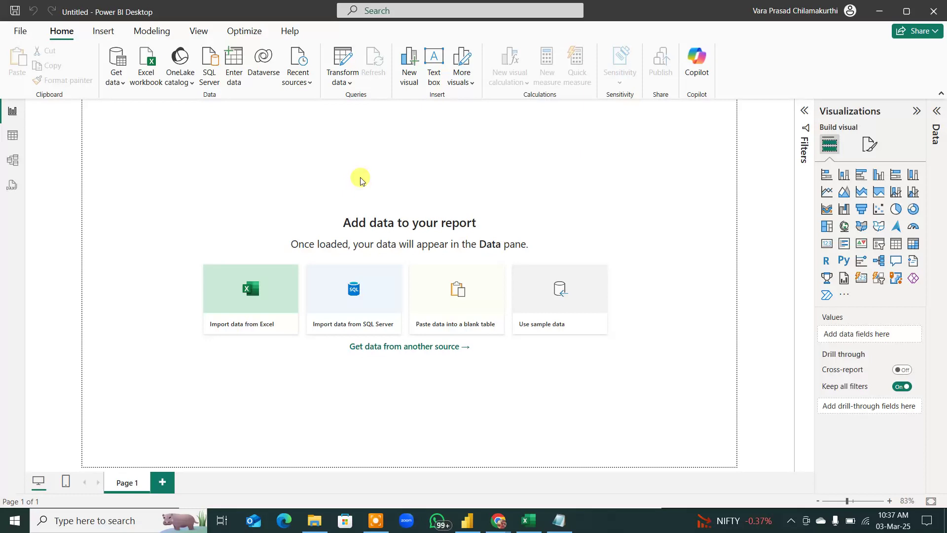
Step: Turn on screen annotation and handwrite PBI in red above the "Add data to your report" heading
key(ctrl+shift+d)
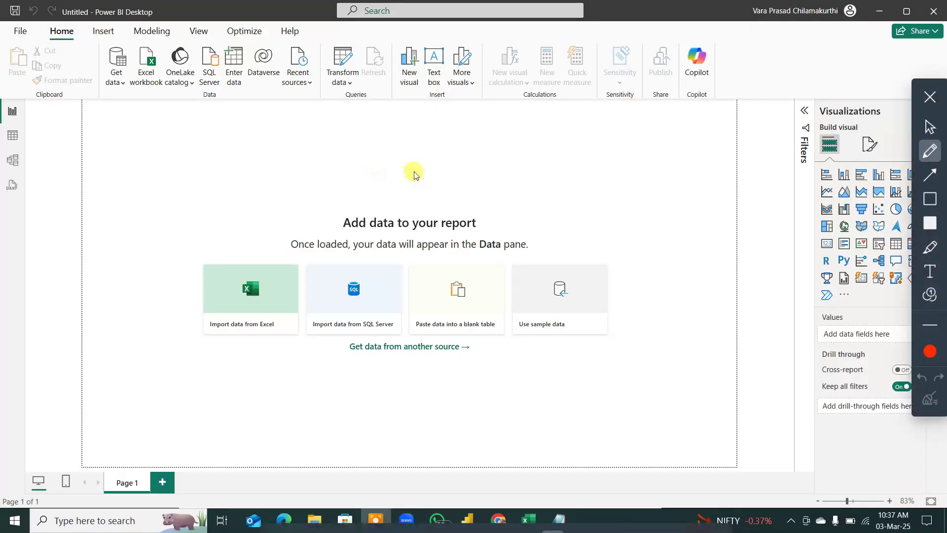
drag(407, 115, 420, 149)
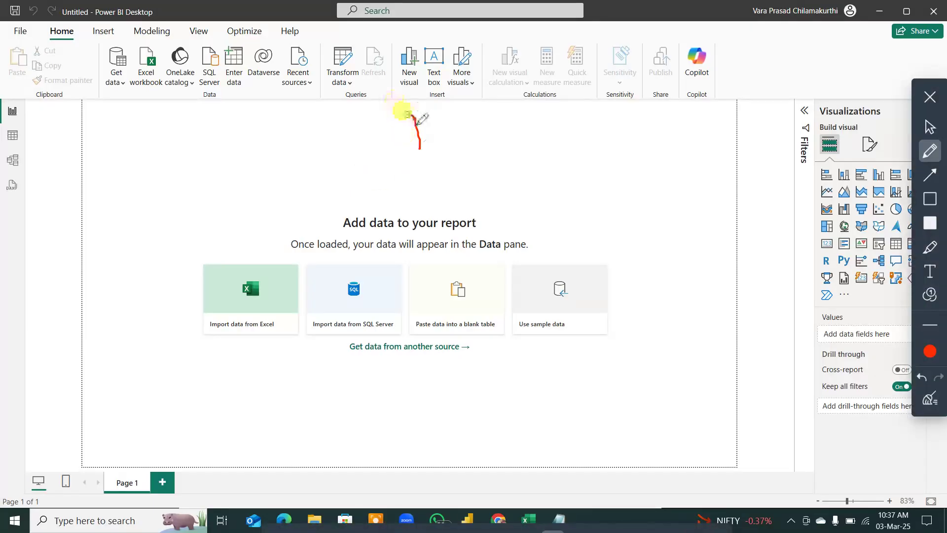
mouse_move(429, 111)
mouse_down()
mouse_move(446, 117)
mouse_move(447, 129)
mouse_move(434, 131)
mouse_move(475, 123)
mouse_move(483, 98)
mouse_up()
drag(465, 121, 484, 121)
Step: Draw a red horizontal line beneath PBI, split it with three vertical dividers, and add a circled character in the last section
drag(146, 161, 666, 159)
drag(585, 164, 593, 295)
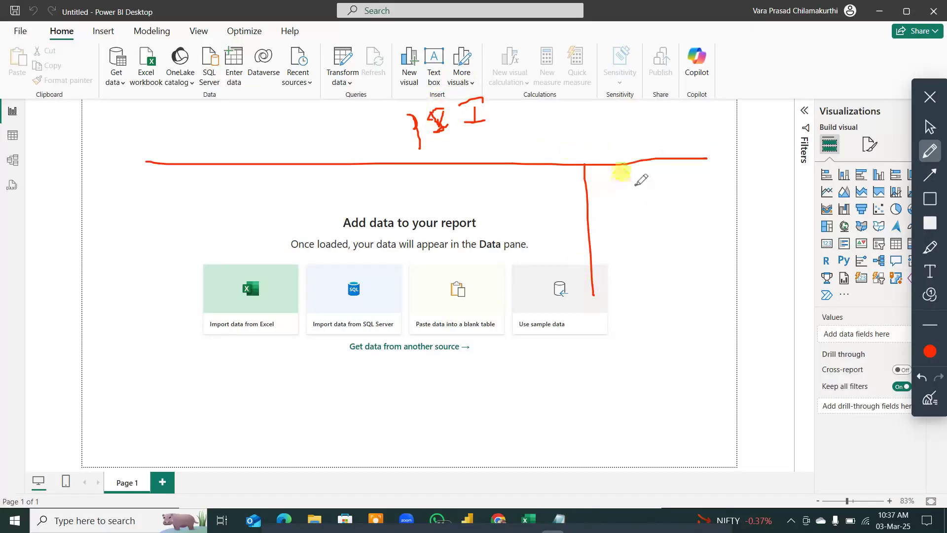
mouse_move(635, 181)
mouse_down()
mouse_move(642, 200)
mouse_move(631, 205)
mouse_move(655, 183)
mouse_move(641, 176)
mouse_up()
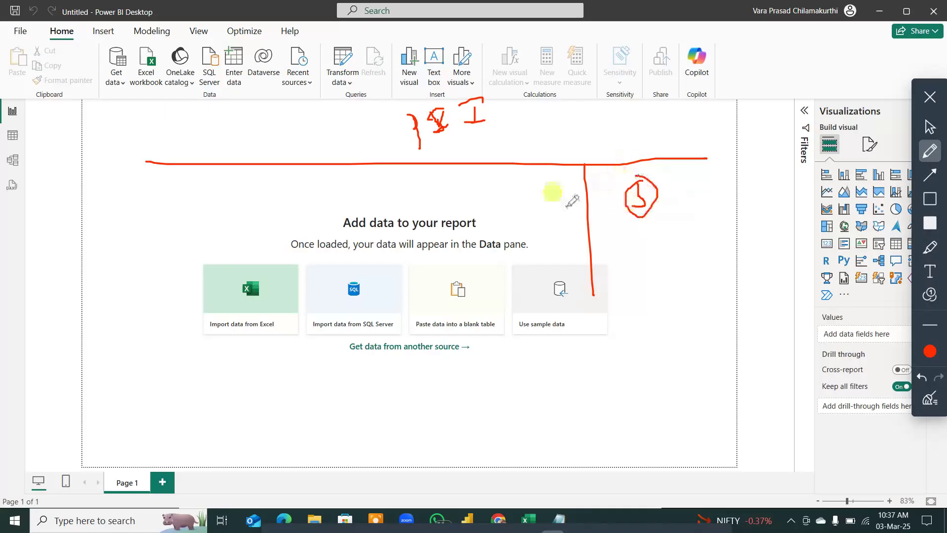
drag(366, 165, 365, 200)
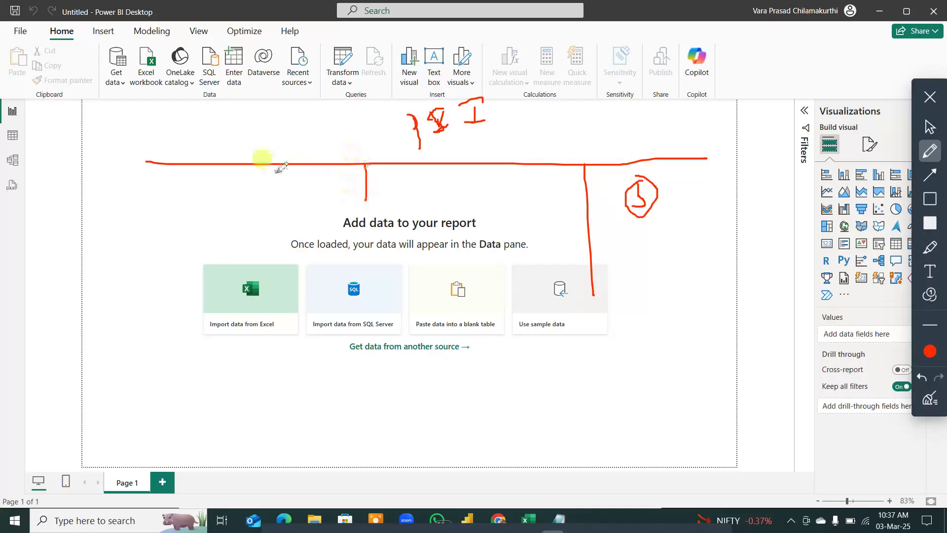
drag(231, 165, 239, 200)
Step: Handwrite the red labels PV, PQ and Ppvt under the line, one in each of the first three sections
mouse_move(101, 179)
mouse_down()
mouse_move(110, 202)
mouse_move(113, 190)
mouse_move(146, 173)
mouse_up()
mouse_move(296, 181)
mouse_down()
mouse_move(298, 203)
mouse_move(304, 189)
mouse_move(336, 195)
mouse_up()
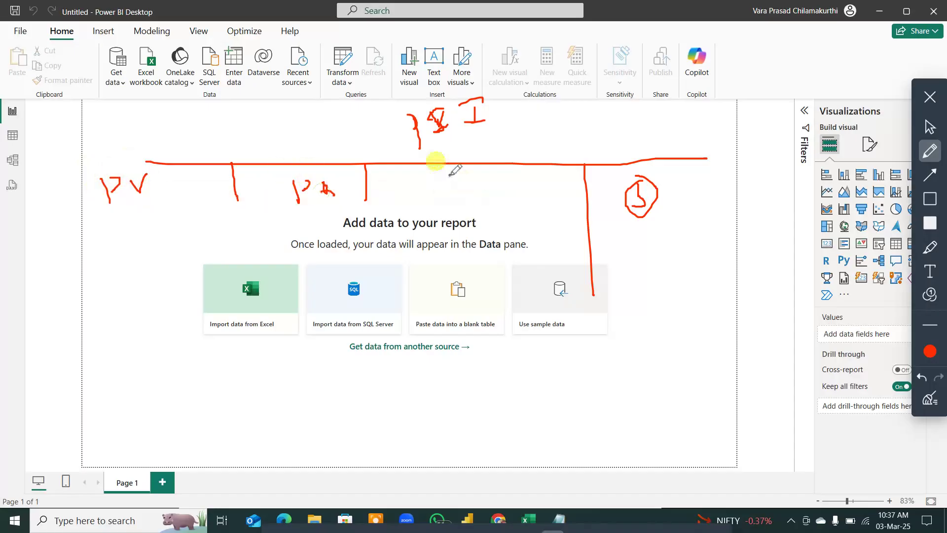
mouse_move(451, 174)
mouse_down()
mouse_move(455, 197)
mouse_move(456, 188)
mouse_move(476, 198)
mouse_move(482, 184)
mouse_move(511, 173)
mouse_up()
drag(500, 175, 503, 188)
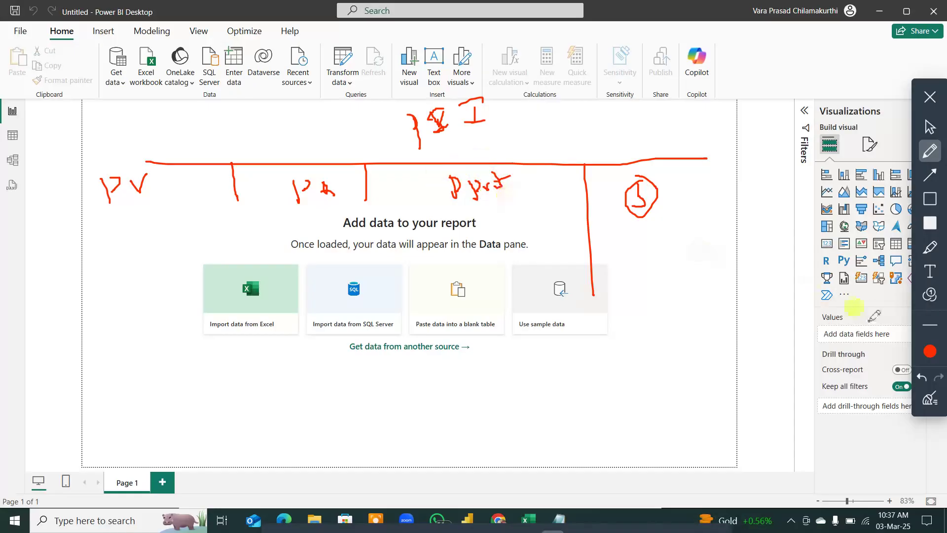
Step: Change the pen colour to black, draw a line over PV, write 100% above the line, and extend the first divider downward
click(930, 351)
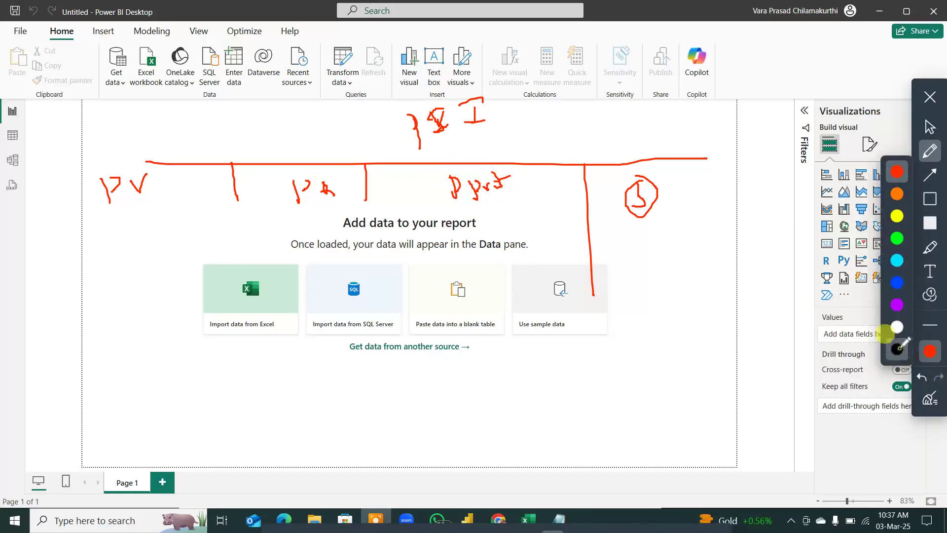
click(895, 344)
drag(91, 161, 170, 162)
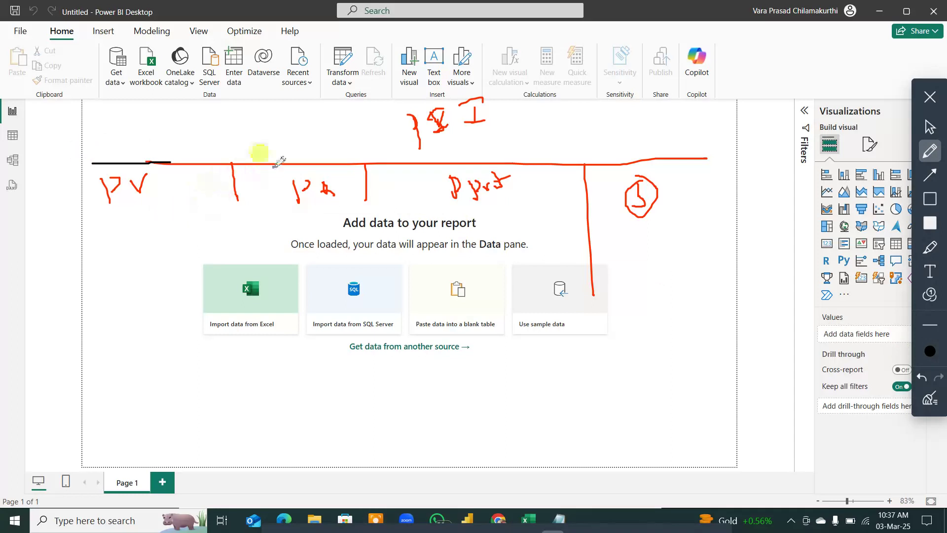
mouse_move(309, 147)
mouse_down()
mouse_move(318, 155)
mouse_move(347, 133)
mouse_move(342, 139)
mouse_move(366, 147)
mouse_up()
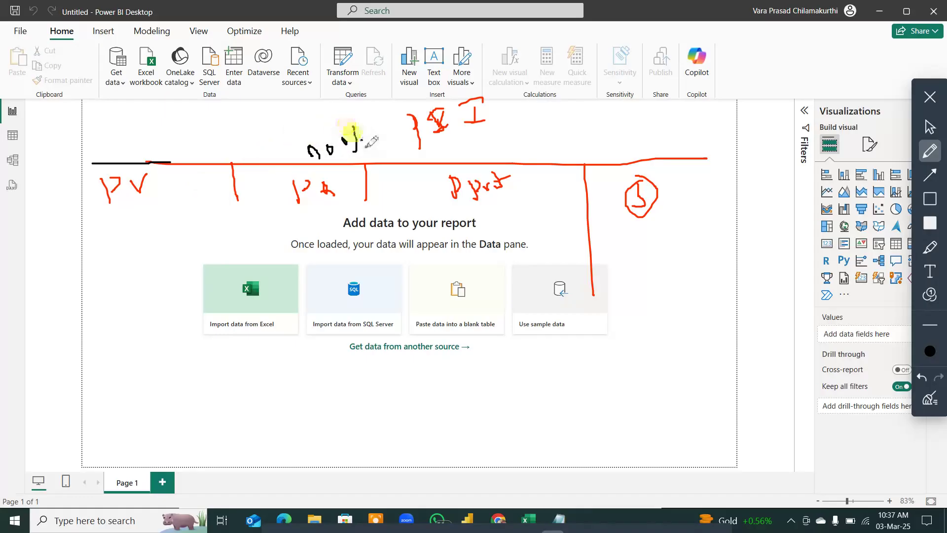
drag(230, 170, 231, 404)
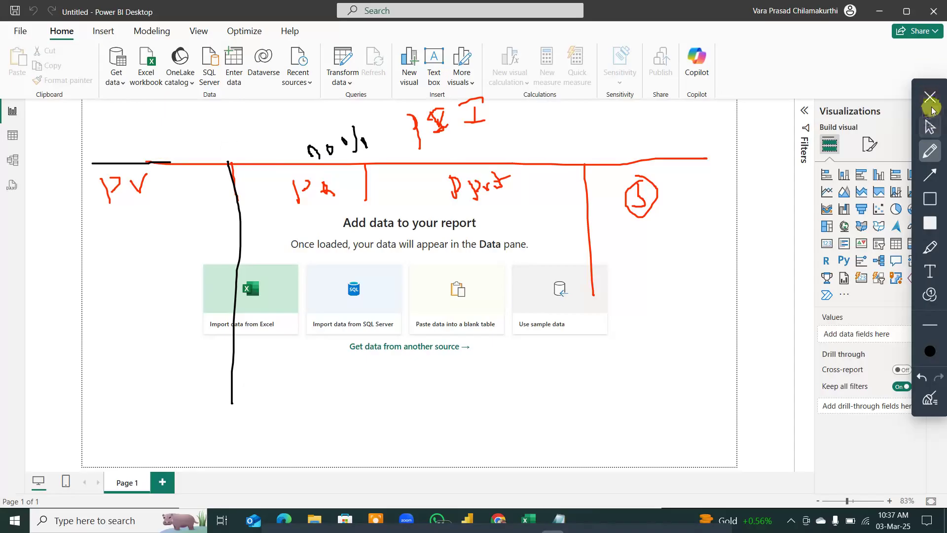
Step: Move the annotation toolbar clear of the pane headings, then expand the Filters and Data panes
drag(943, 87, 940, 137)
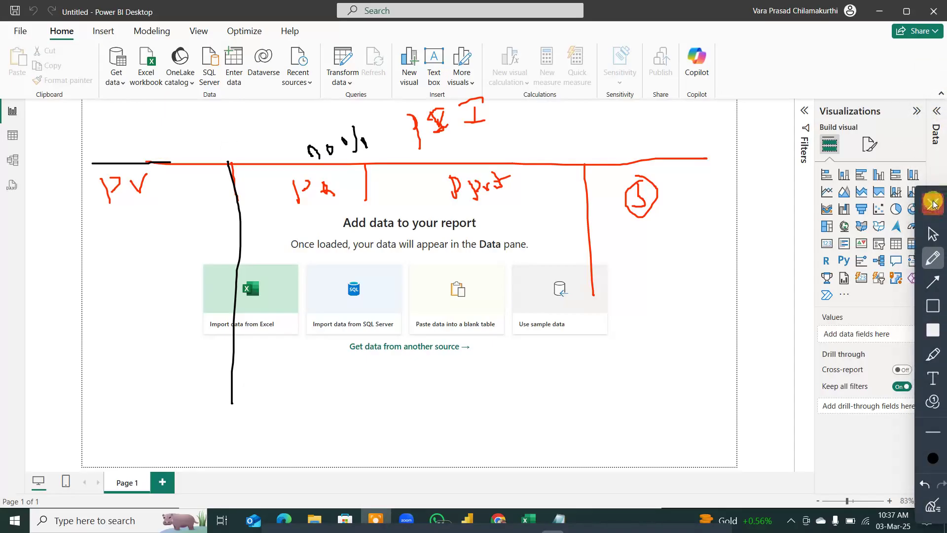
click(937, 136)
click(804, 111)
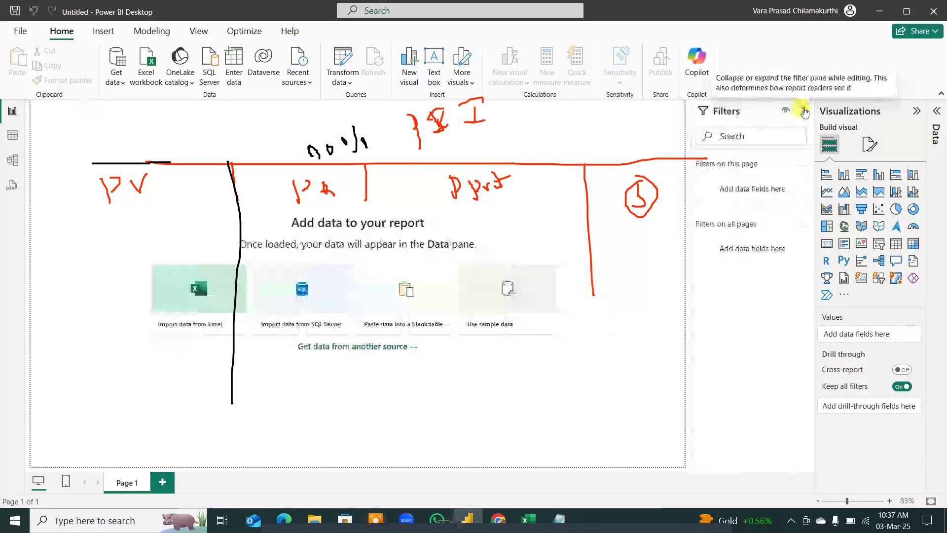
click(805, 111)
click(804, 111)
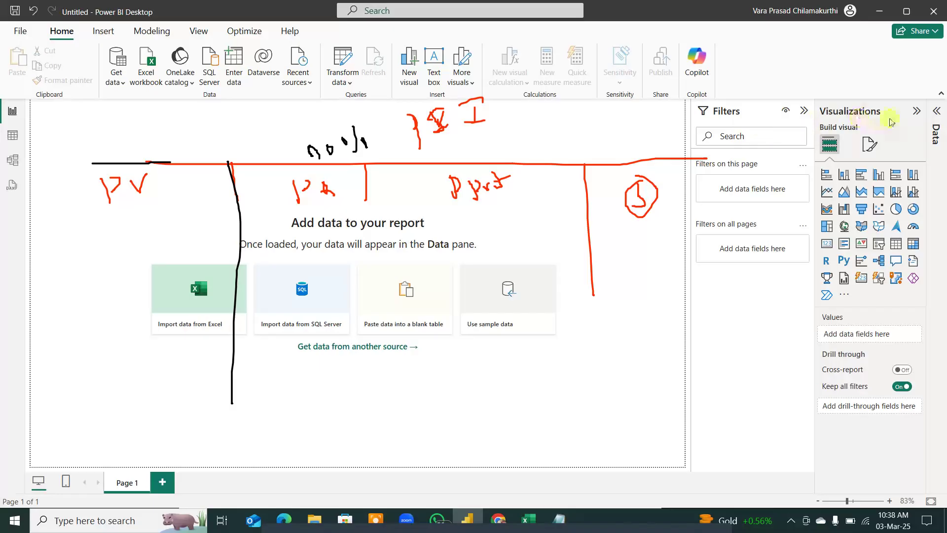
click(937, 112)
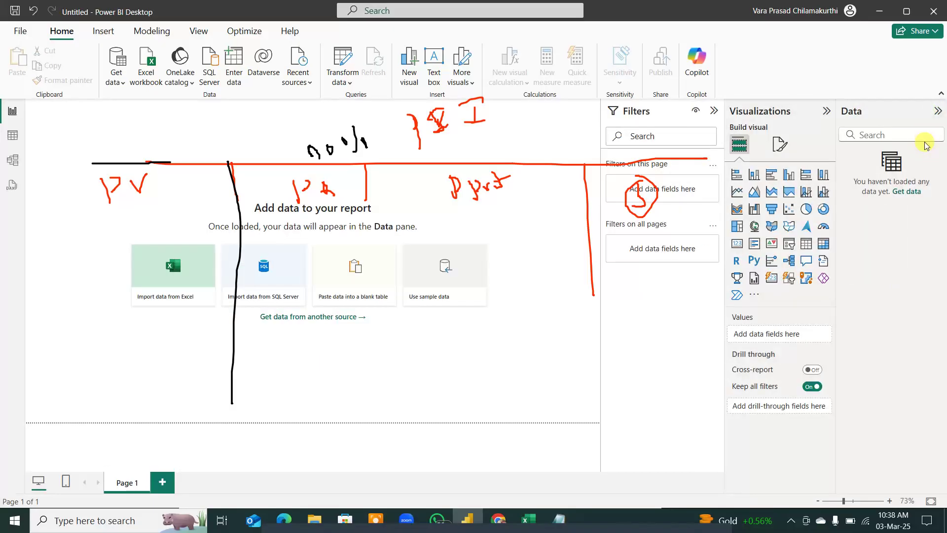
Step: In black, box the three pane headings, circle Get data and the report view icon, and link Get data to the panes and PV
key(ctrl+alt+d)
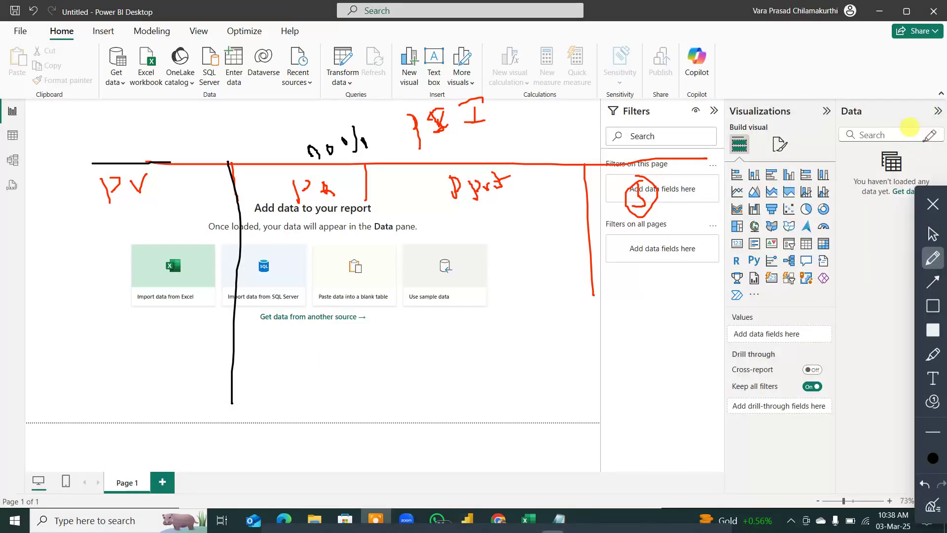
mouse_move(607, 95)
mouse_down()
mouse_move(607, 120)
mouse_move(647, 124)
mouse_move(824, 123)
mouse_move(870, 99)
mouse_move(605, 92)
mouse_up()
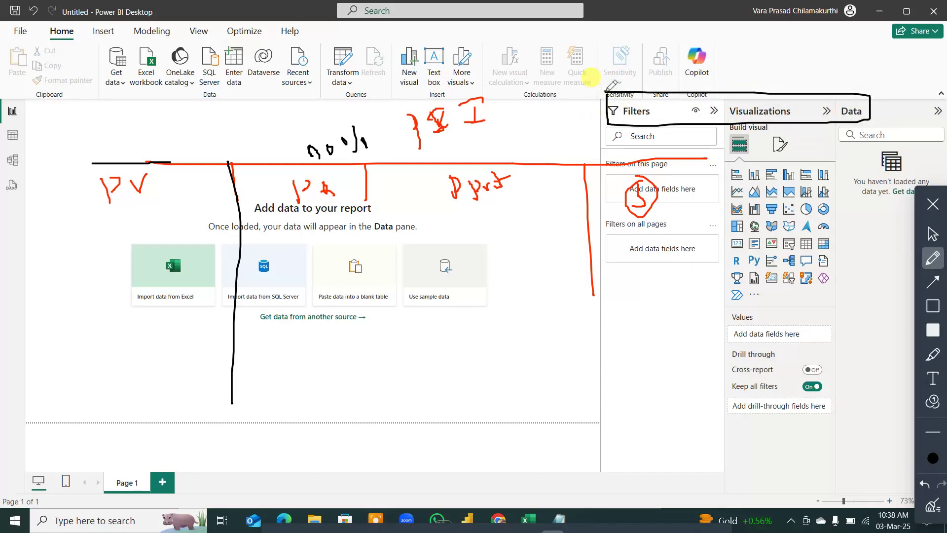
mouse_move(97, 42)
mouse_down()
mouse_move(119, 92)
mouse_move(125, 31)
mouse_up()
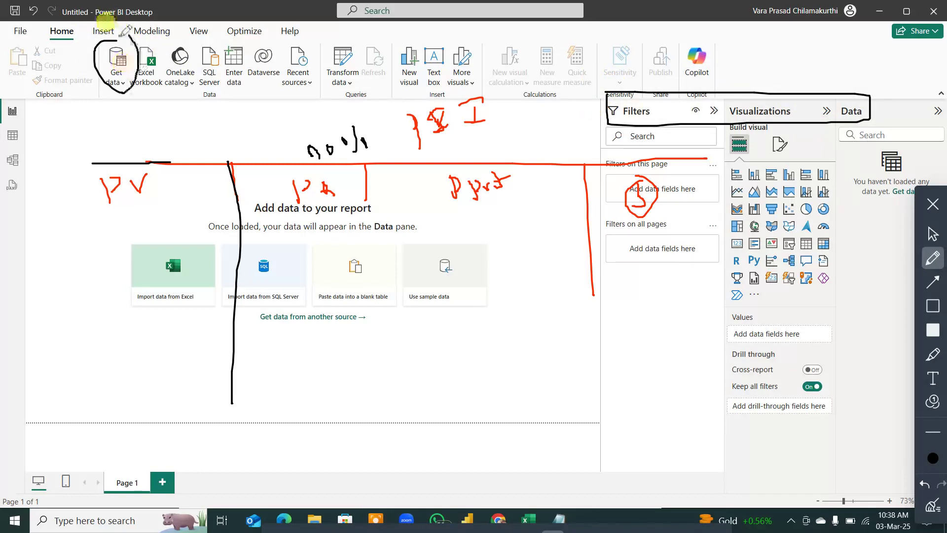
drag(18, 95, 90, 80)
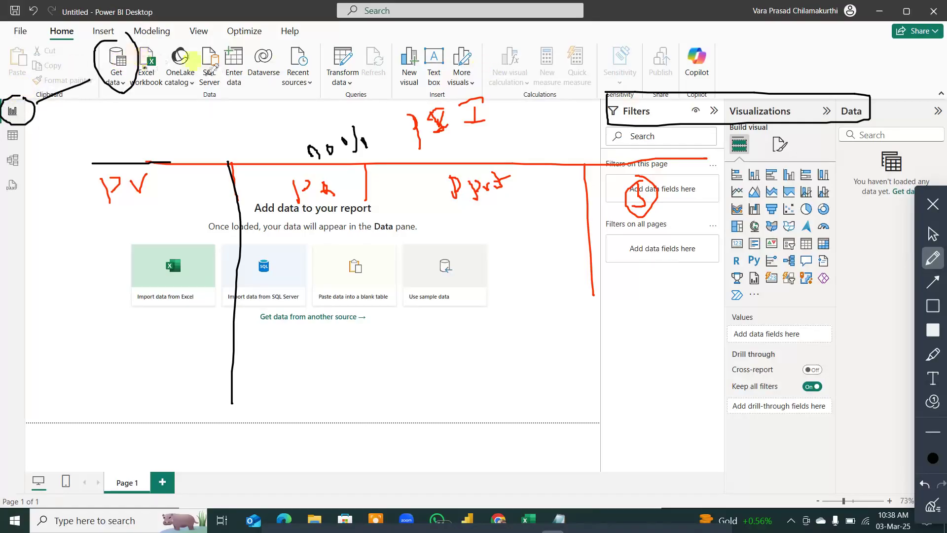
drag(143, 67, 608, 98)
mouse_move(127, 91)
mouse_down()
mouse_move(131, 157)
mouse_move(117, 146)
mouse_up()
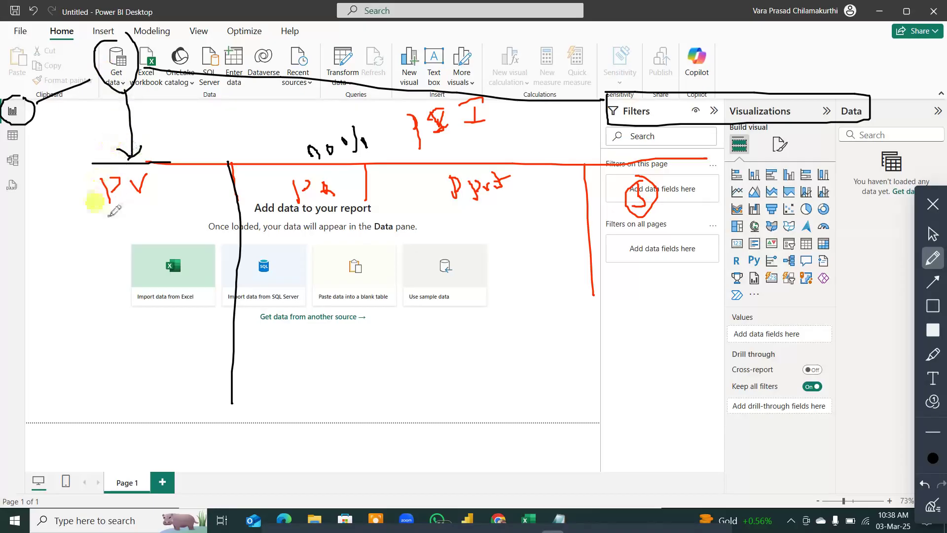
Step: Sketch a black line chart and a pie chart beneath the PV label
mouse_move(46, 227)
mouse_down()
mouse_move(57, 271)
mouse_move(132, 269)
mouse_up()
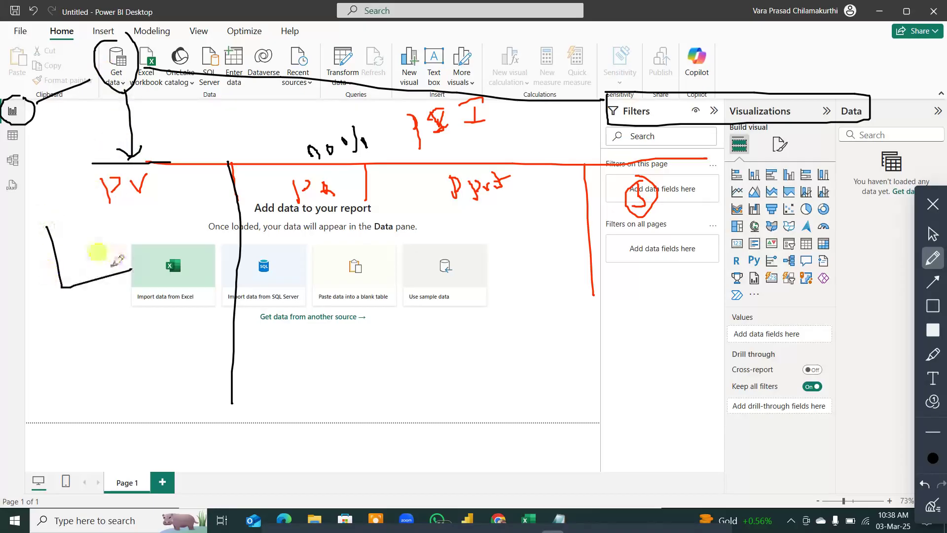
mouse_move(70, 266)
mouse_down()
mouse_move(82, 246)
mouse_move(124, 231)
mouse_move(127, 220)
mouse_up()
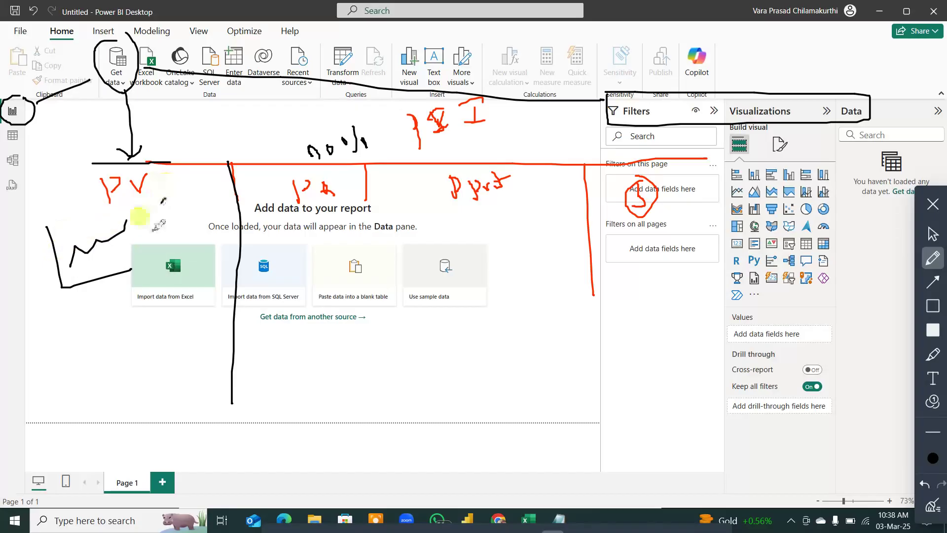
mouse_move(168, 196)
mouse_down()
mouse_move(215, 205)
mouse_move(168, 204)
mouse_move(181, 212)
mouse_up()
mouse_move(187, 219)
mouse_down()
mouse_move(178, 249)
mouse_move(218, 241)
mouse_up()
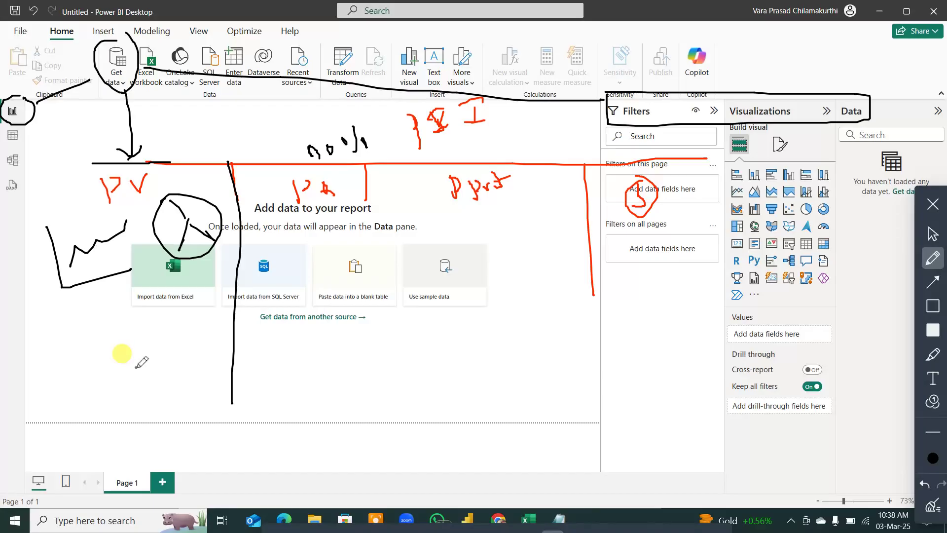
Step: Change the pen colour to blue, extend the divider after PQ downward, and handwrite ETL beneath PQ
click(933, 457)
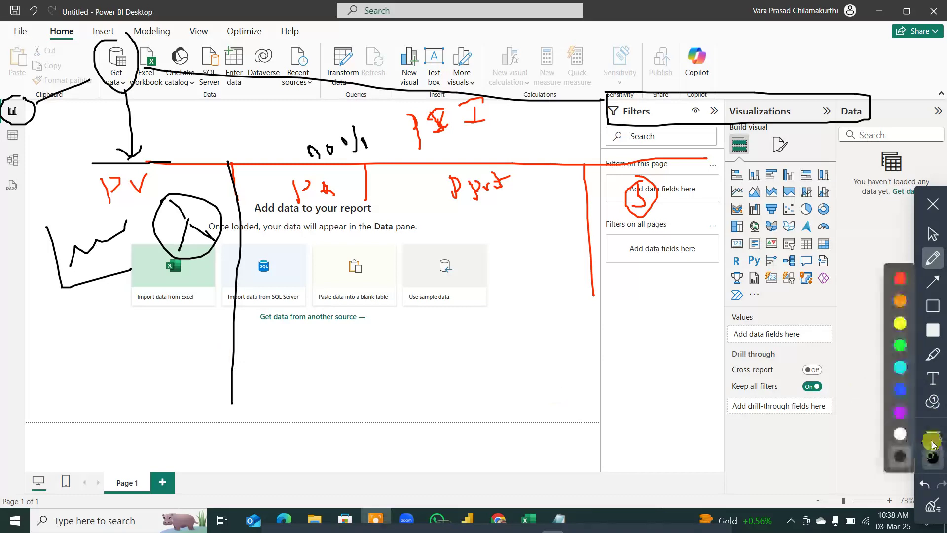
click(903, 392)
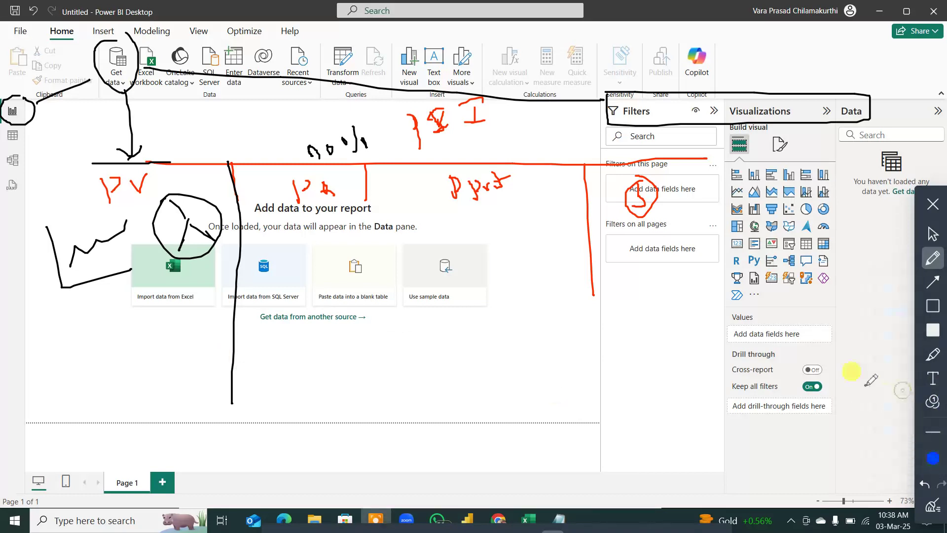
drag(374, 169, 398, 333)
drag(399, 367, 397, 414)
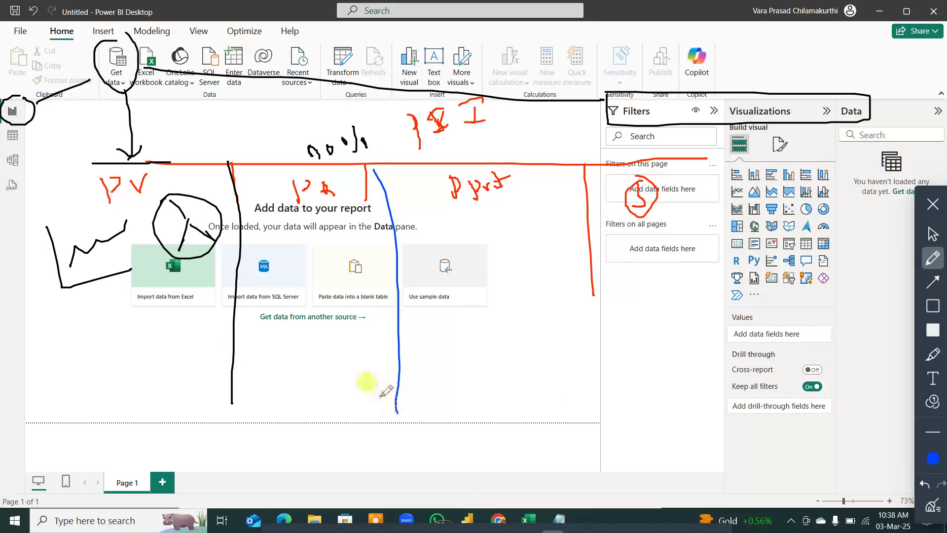
mouse_move(269, 228)
mouse_down()
mouse_move(278, 255)
mouse_move(282, 238)
mouse_move(298, 252)
mouse_move(333, 217)
mouse_move(328, 244)
mouse_up()
drag(358, 216, 386, 222)
Step: Circle the letters E, T and L in blue, circle Get data and Transform data, and draw an arrow to the Data pane
mouse_move(271, 217)
mouse_down()
mouse_move(264, 226)
mouse_move(271, 262)
mouse_move(305, 237)
mouse_move(273, 216)
mouse_up()
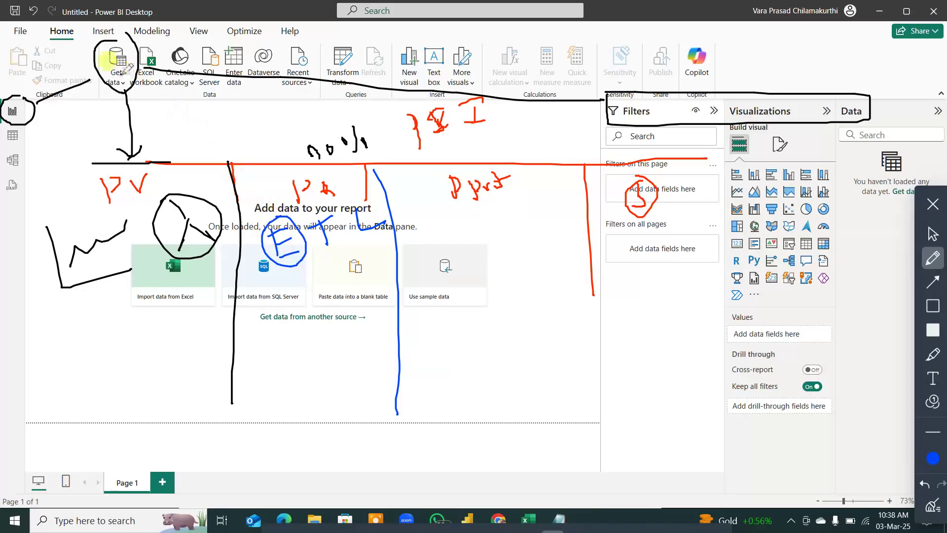
mouse_move(107, 25)
mouse_down()
mouse_move(79, 52)
mouse_move(124, 92)
mouse_move(99, 21)
mouse_up()
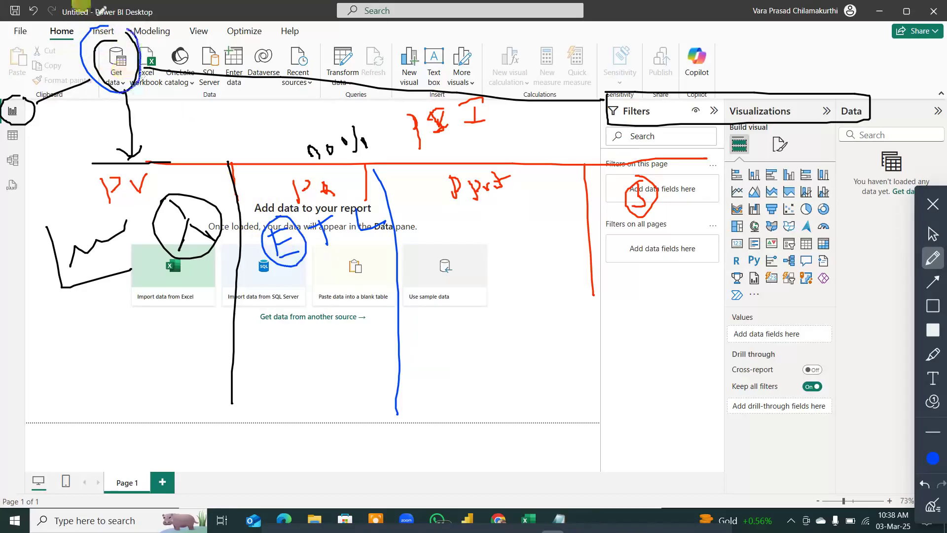
mouse_move(323, 241)
mouse_down()
mouse_move(341, 200)
mouse_move(312, 213)
mouse_up()
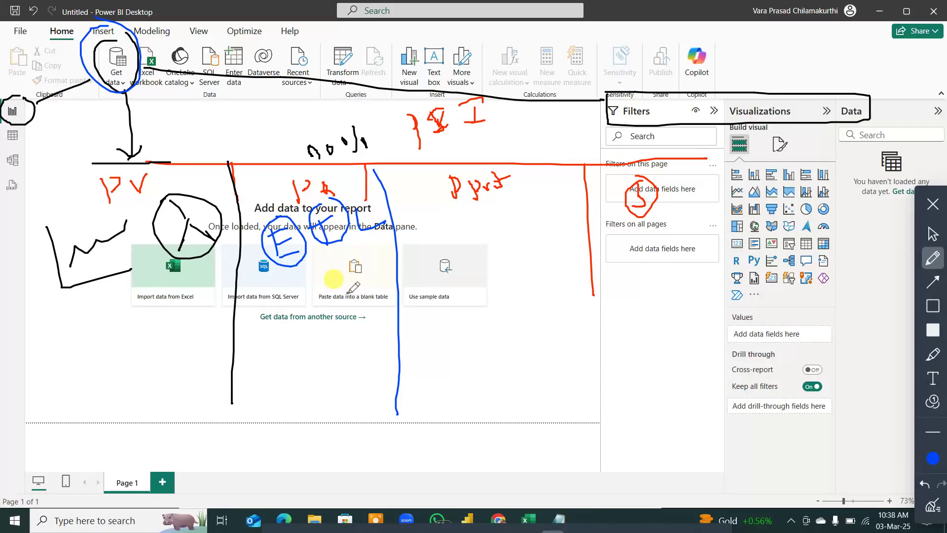
mouse_move(352, 33)
mouse_down()
mouse_move(318, 47)
mouse_move(322, 84)
mouse_move(373, 74)
mouse_move(348, 24)
mouse_up()
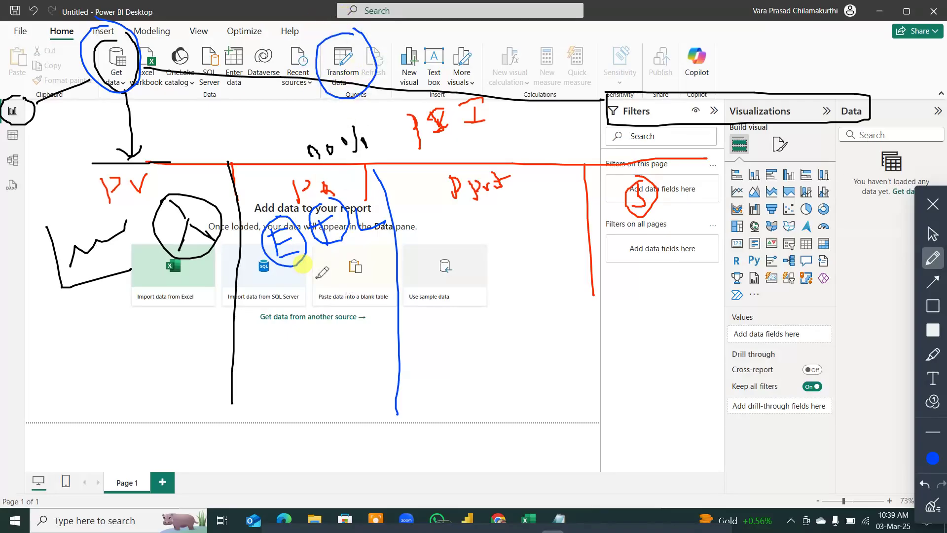
mouse_move(351, 198)
mouse_down()
mouse_move(372, 193)
mouse_move(368, 217)
mouse_move(392, 225)
mouse_up()
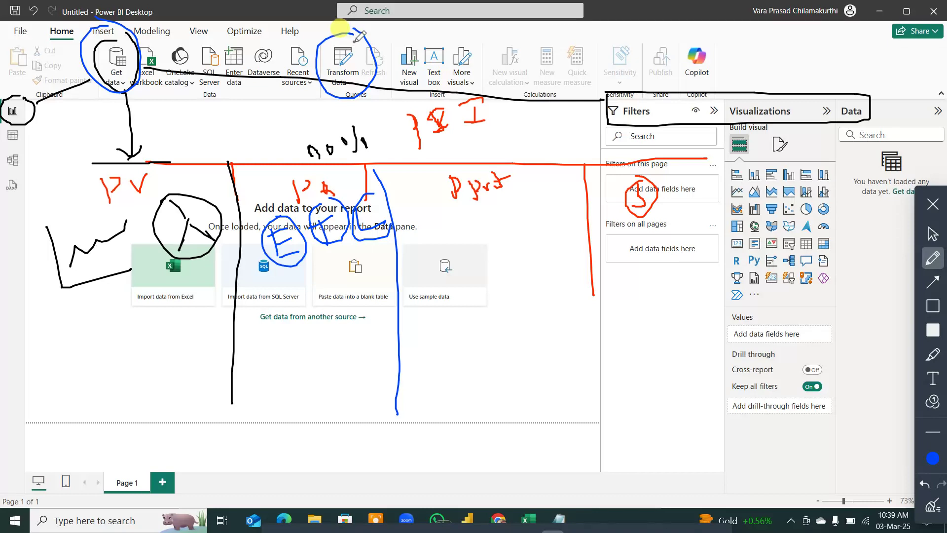
mouse_move(899, 45)
mouse_down()
mouse_move(877, 90)
mouse_move(894, 90)
mouse_up()
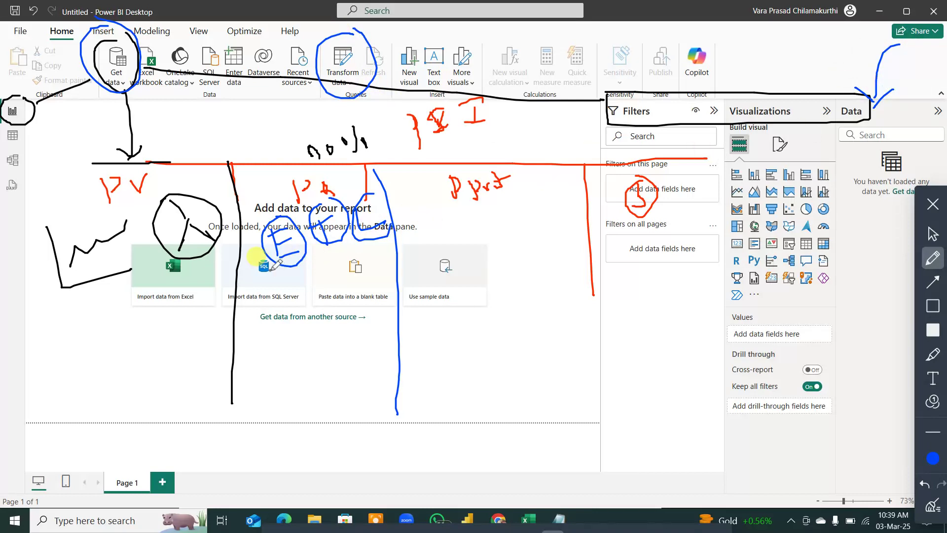
Step: Underline ETL in blue, write 2013 beneath it, and write 2011 below the sketched charts
drag(271, 269, 390, 238)
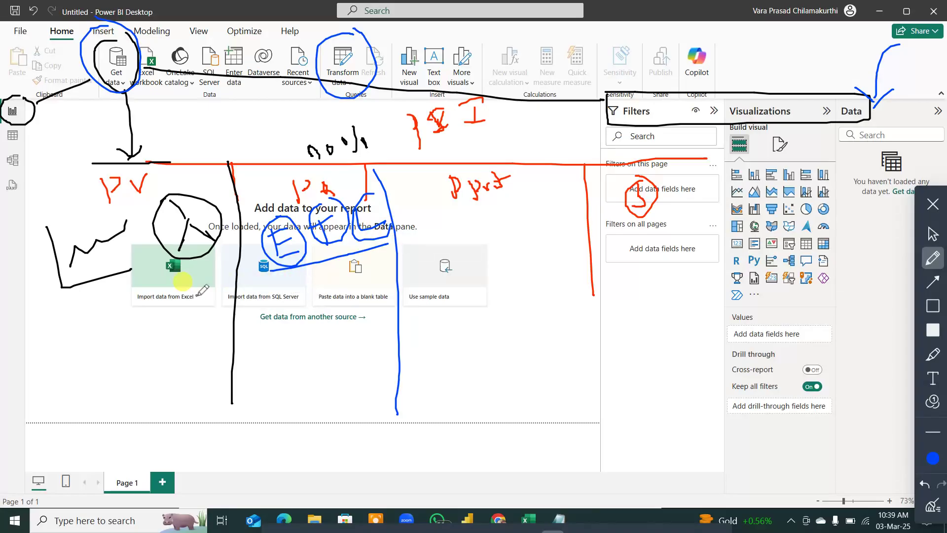
mouse_move(282, 282)
mouse_down()
mouse_move(288, 290)
mouse_move(336, 276)
mouse_up()
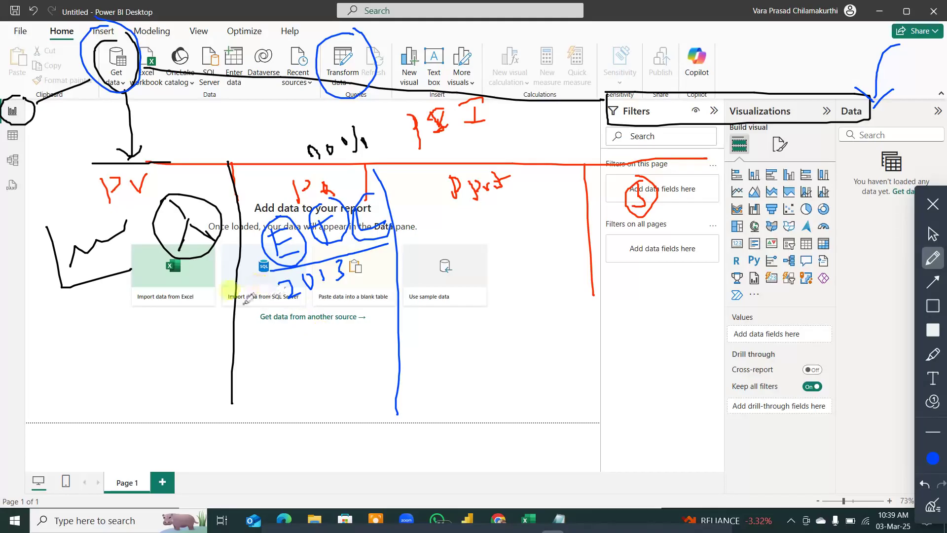
mouse_move(115, 298)
mouse_down()
mouse_move(121, 309)
mouse_move(143, 307)
mouse_move(146, 295)
mouse_move(176, 306)
mouse_up()
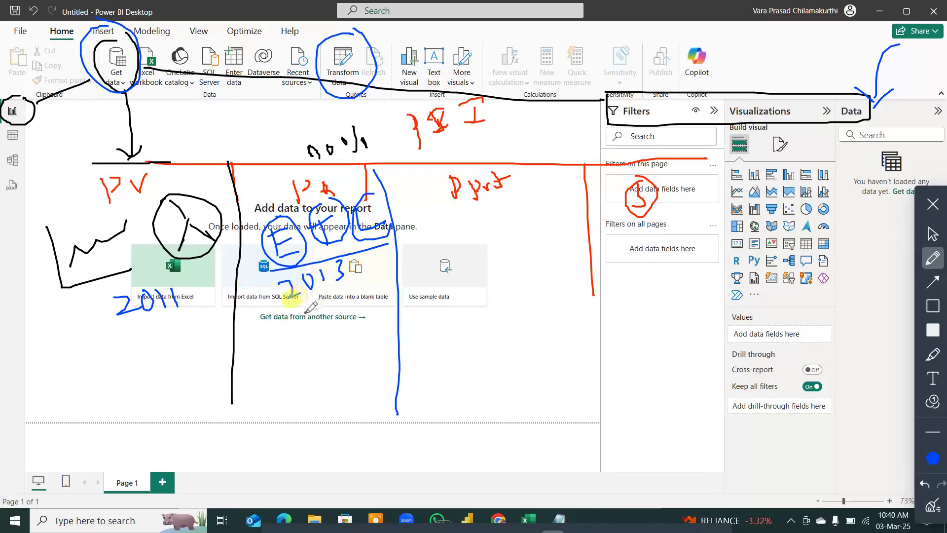
Step: Underline the Power Pivot label in blue, change the pen colour to green, and circle Get data
drag(437, 215, 531, 202)
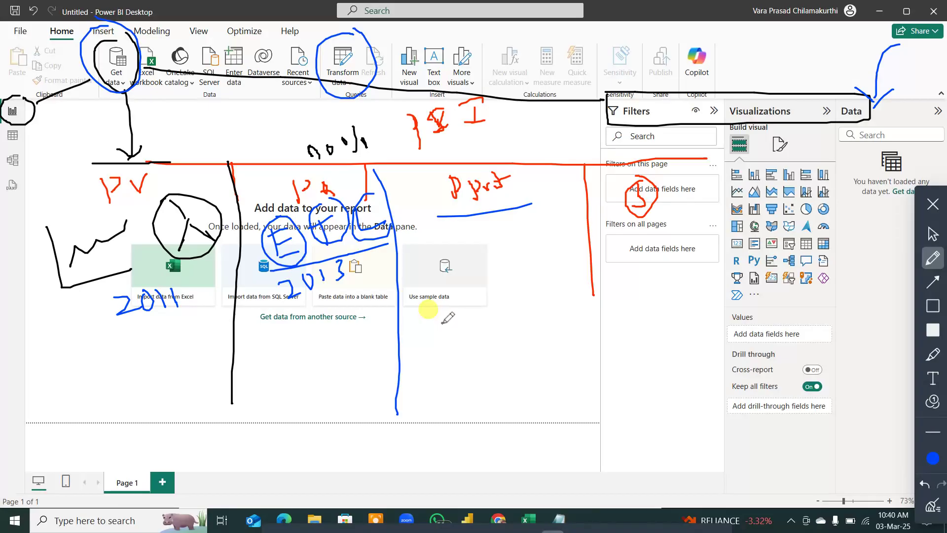
click(933, 458)
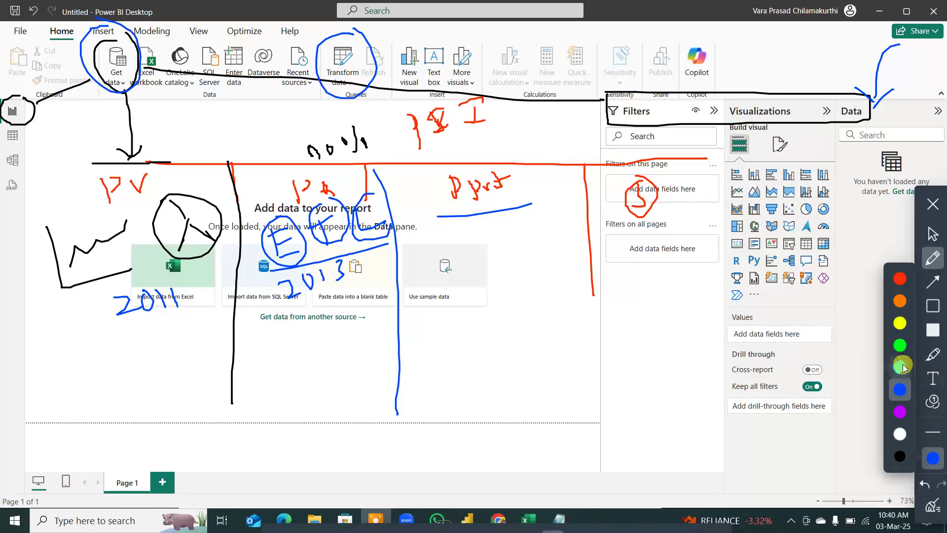
click(901, 345)
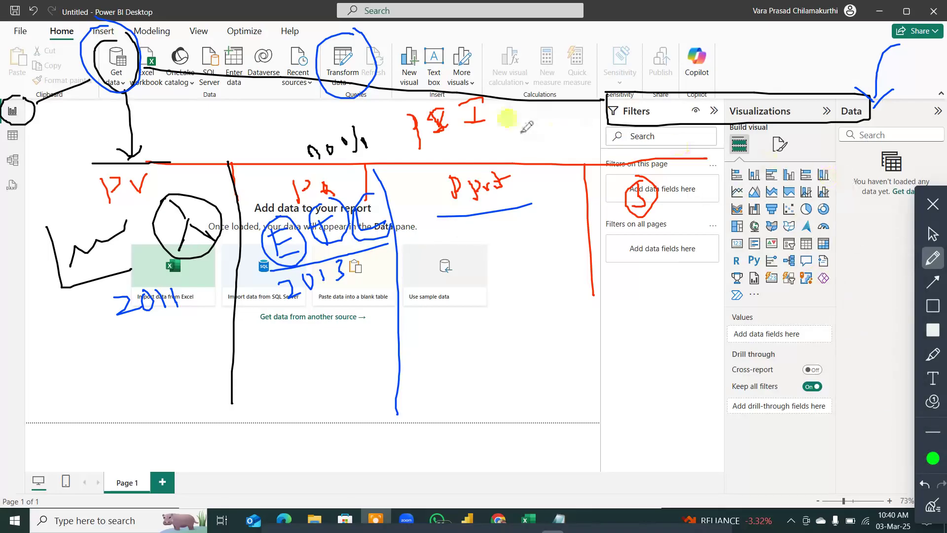
mouse_move(118, 27)
mouse_down()
mouse_move(82, 37)
mouse_move(79, 66)
mouse_move(116, 99)
mouse_move(147, 47)
mouse_move(154, 69)
mouse_up()
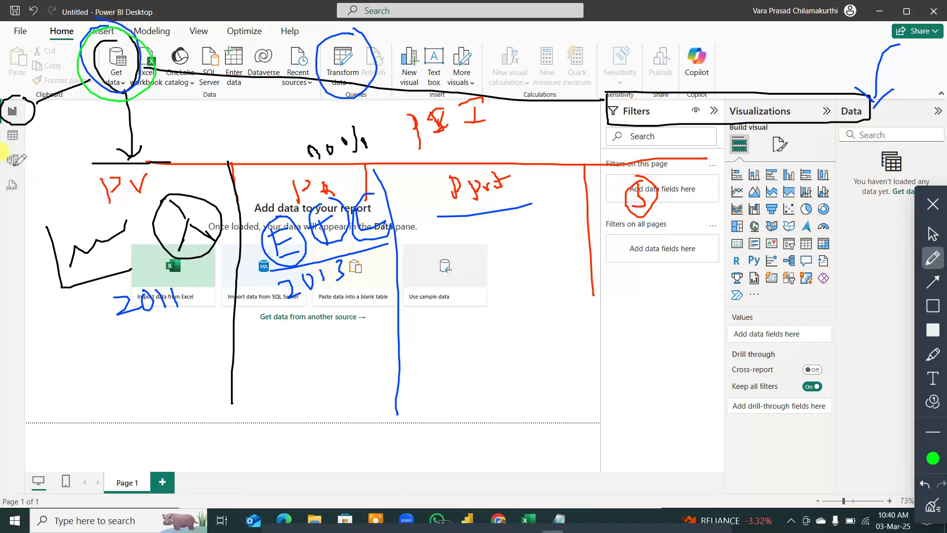
Step: Box the three view icons below Report view in green and draw a linking arrow from them and Get data to the Power Pivot label
mouse_move(3, 129)
mouse_down()
mouse_move(31, 125)
mouse_move(39, 200)
mouse_up()
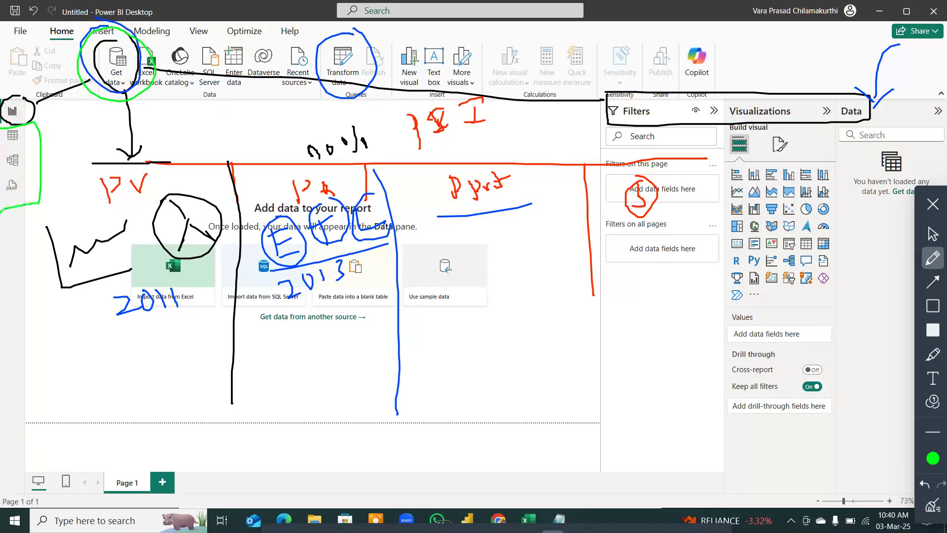
mouse_move(39, 146)
mouse_down()
mouse_move(55, 151)
mouse_move(96, 130)
mouse_move(104, 94)
mouse_up()
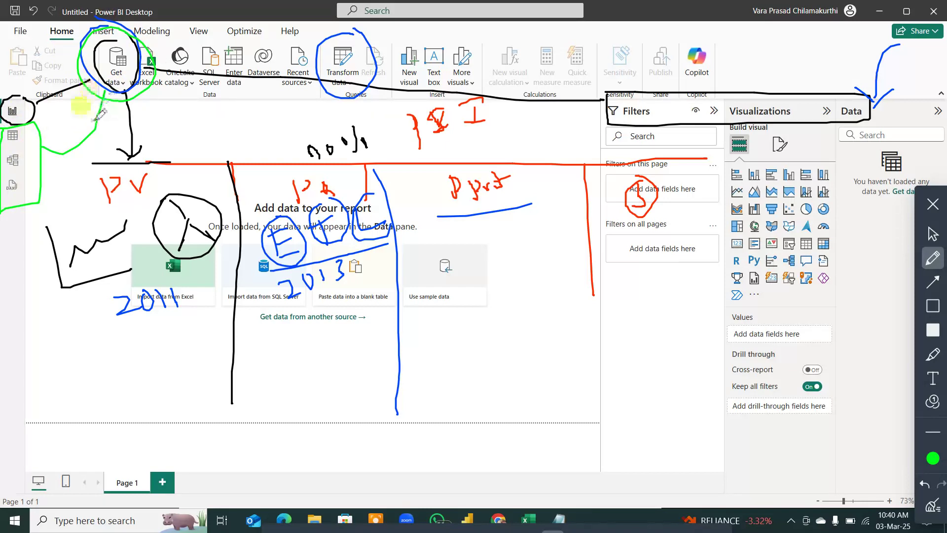
drag(215, 60, 459, 159)
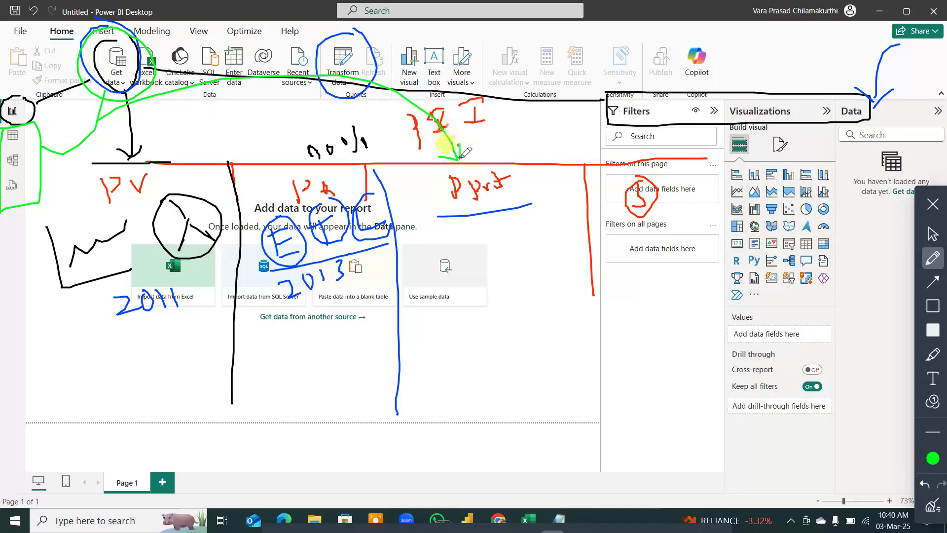
Step: Switch to the Google Meet call, admit the waiting participant, and return to Power BI Desktop
key(super+d)
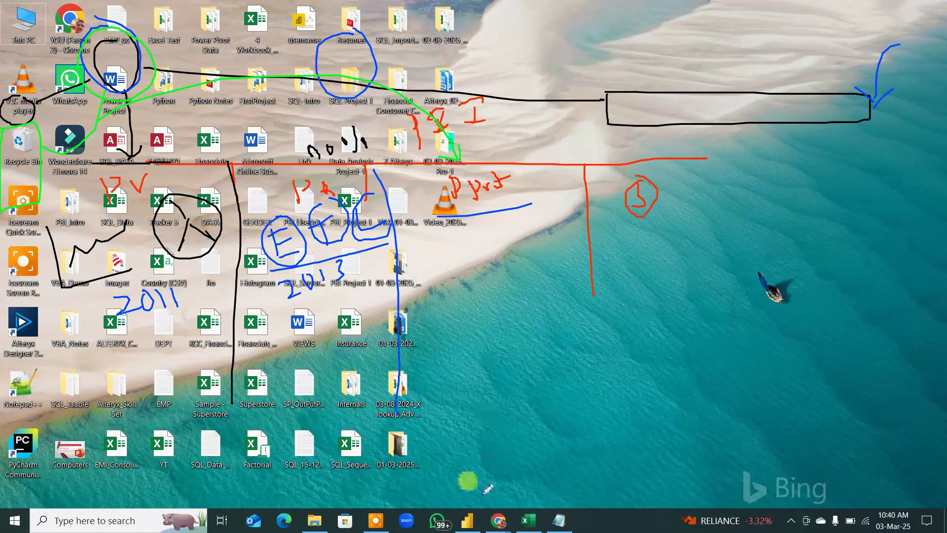
mouse_move(492, 514)
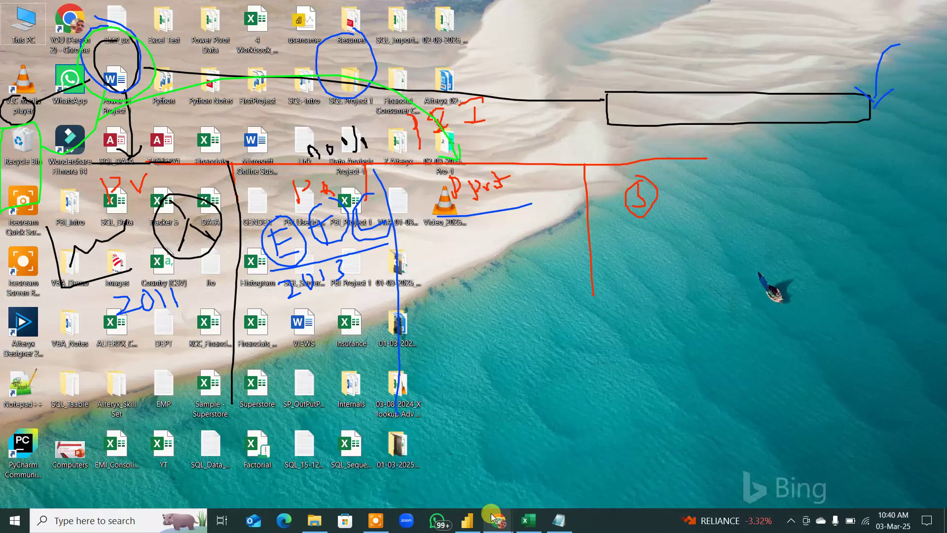
click(496, 522)
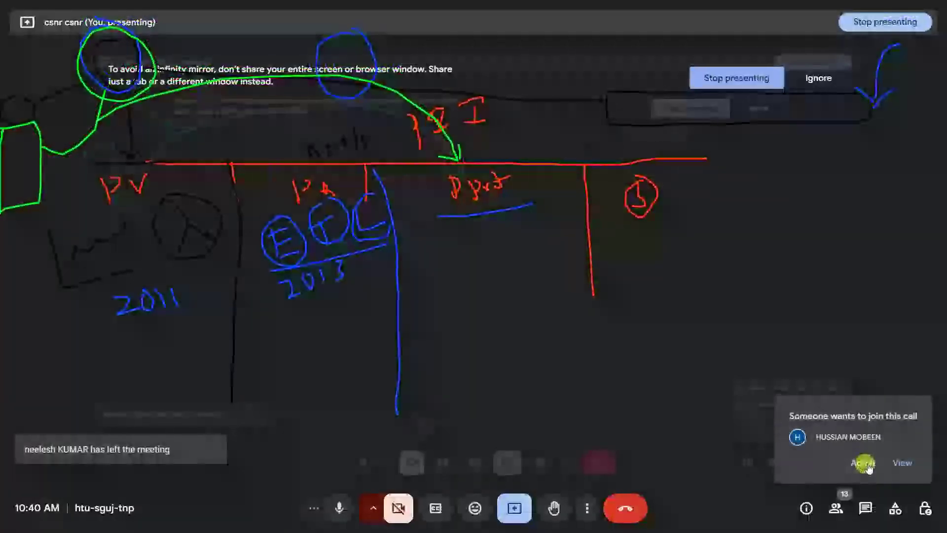
click(868, 466)
click(498, 520)
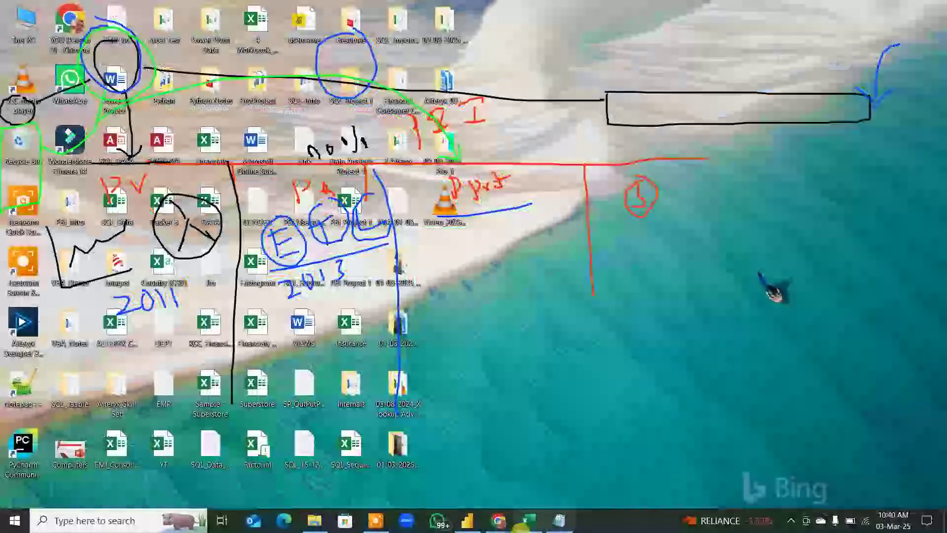
click(467, 519)
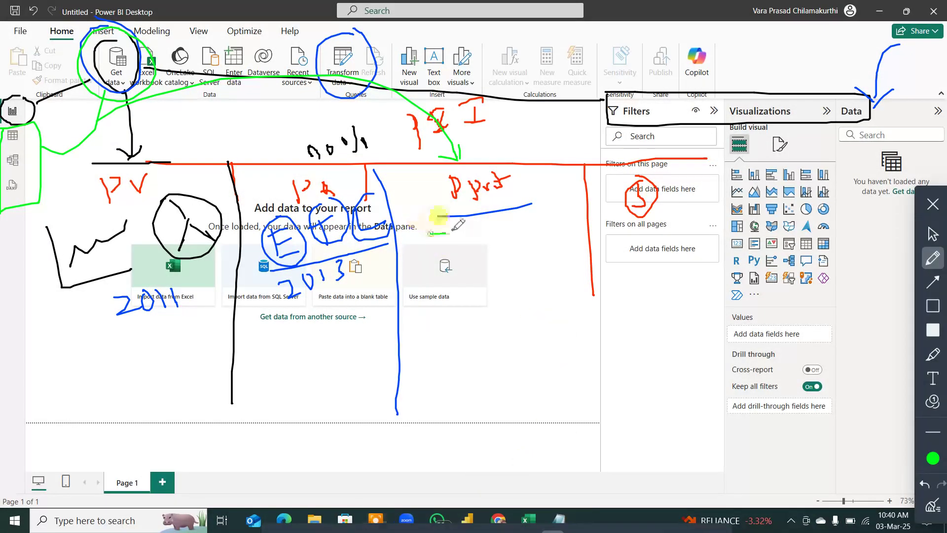
Step: Sketch three green boxes joined by lines beneath the Power Pivot label and circle the whole group
mouse_move(430, 233)
mouse_down()
mouse_move(468, 244)
mouse_move(449, 270)
mouse_move(427, 254)
mouse_move(428, 236)
mouse_up()
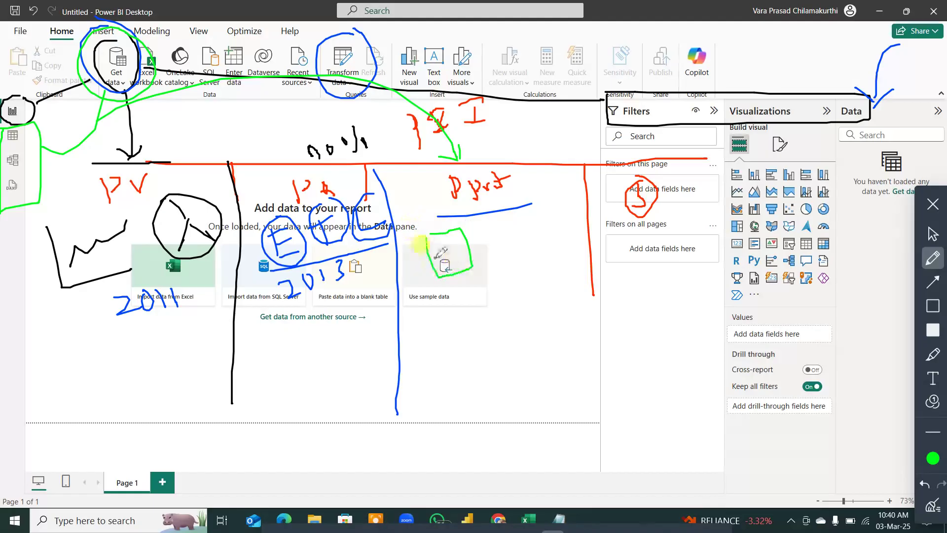
mouse_move(486, 200)
mouse_down()
mouse_move(495, 230)
mouse_move(525, 220)
mouse_move(516, 190)
mouse_move(504, 227)
mouse_move(568, 202)
mouse_move(575, 231)
mouse_move(547, 243)
mouse_up()
mouse_move(458, 244)
mouse_down()
mouse_move(490, 212)
mouse_move(562, 225)
mouse_up()
mouse_move(543, 190)
mouse_down()
mouse_move(476, 178)
mouse_move(432, 232)
mouse_move(444, 269)
mouse_move(542, 271)
mouse_move(564, 206)
mouse_move(537, 177)
mouse_move(528, 194)
mouse_up()
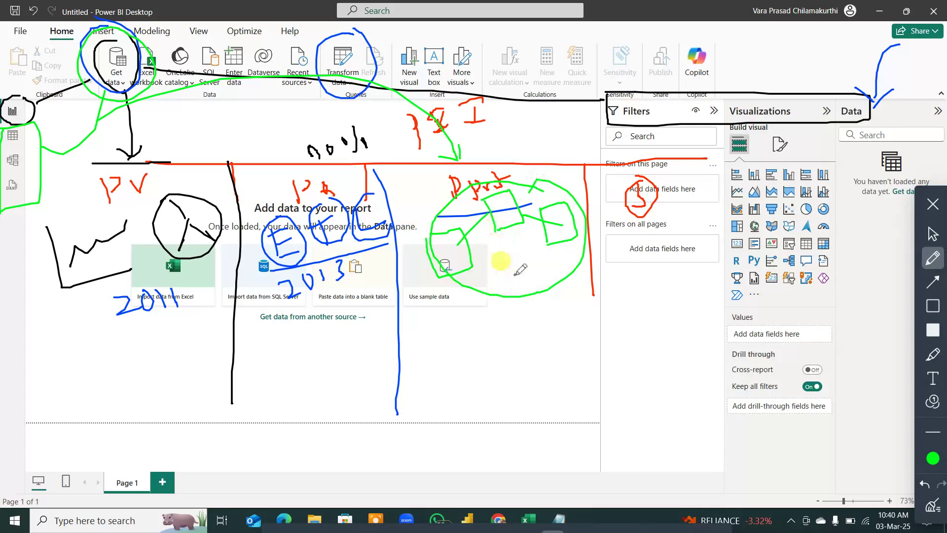
Step: Draw a green arrow down from the circled boxes, handwrite a note at its tip, and write DAX beside it with an underline
drag(515, 274, 527, 324)
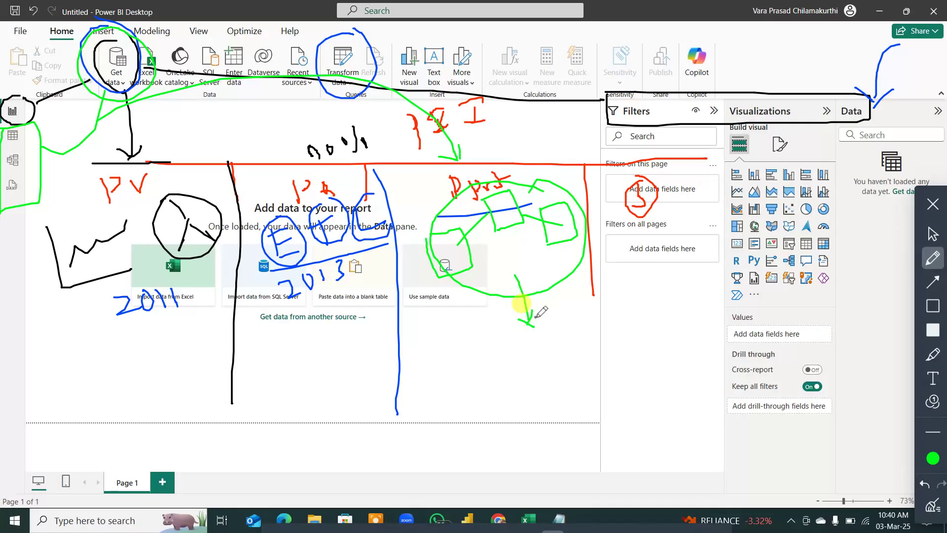
mouse_move(524, 299)
mouse_down()
mouse_move(527, 323)
mouse_move(513, 340)
mouse_move(533, 351)
mouse_move(521, 358)
mouse_move(594, 330)
mouse_move(666, 336)
mouse_up()
mouse_move(687, 296)
mouse_down()
mouse_move(684, 321)
mouse_move(710, 316)
mouse_move(716, 284)
mouse_move(728, 306)
mouse_up()
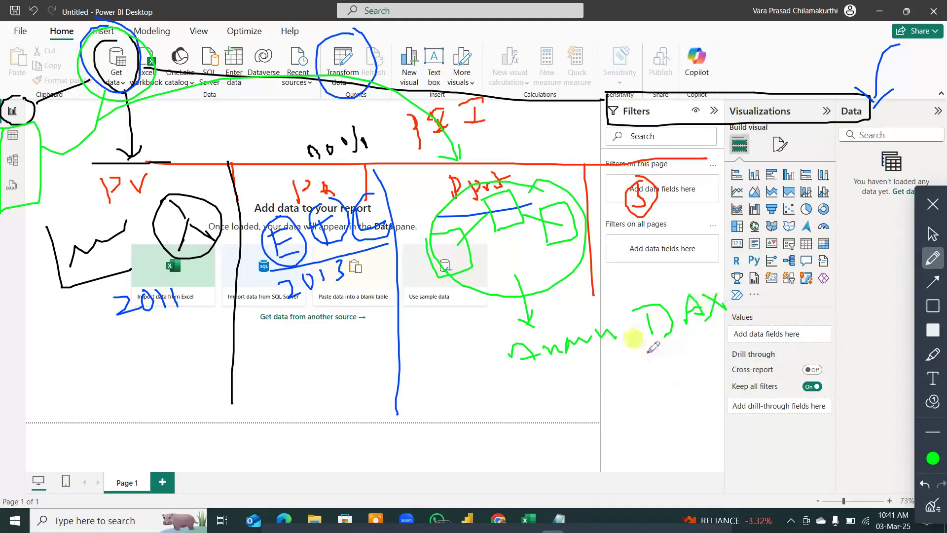
drag(649, 352, 727, 321)
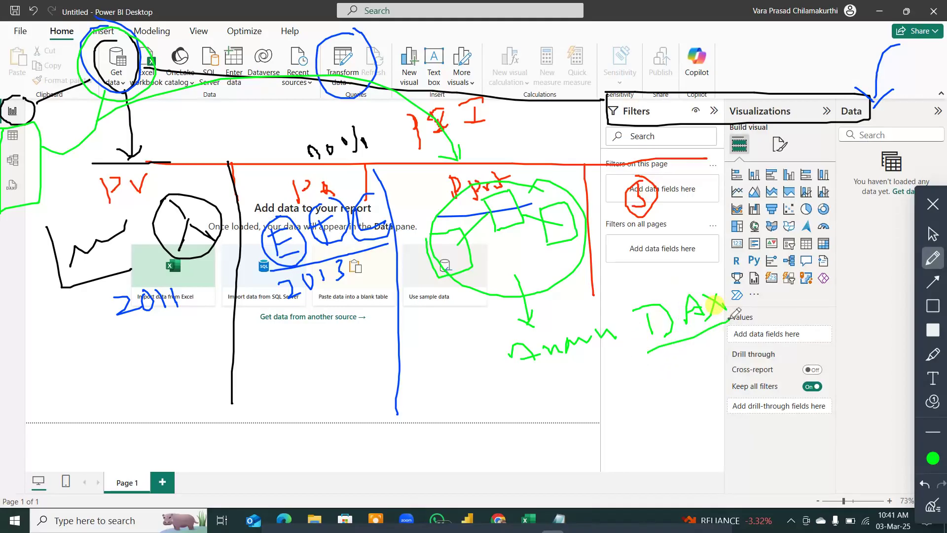
Step: Handwrite M-Fun underlined with a check mark and D & D beneath 2013, and draw a green arc around DAX
mouse_move(275, 334)
mouse_down()
mouse_move(288, 355)
mouse_move(295, 323)
mouse_move(306, 346)
mouse_move(357, 296)
mouse_move(381, 295)
mouse_up()
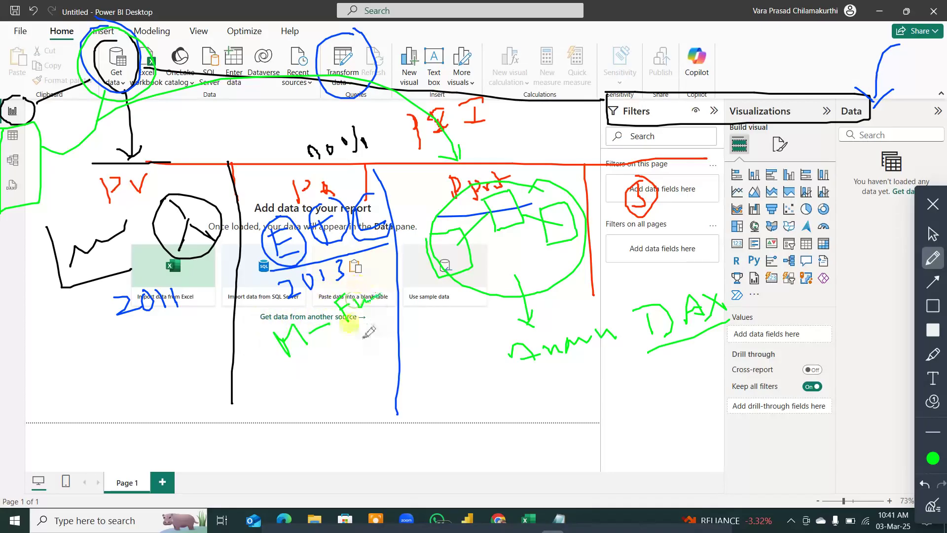
drag(294, 359, 357, 312)
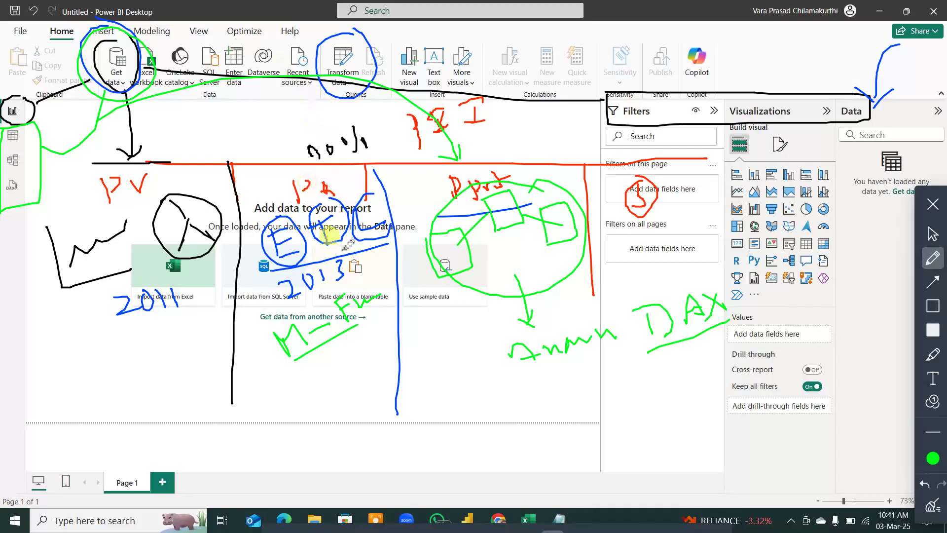
mouse_move(680, 269)
mouse_down()
mouse_move(634, 296)
mouse_move(702, 354)
mouse_up()
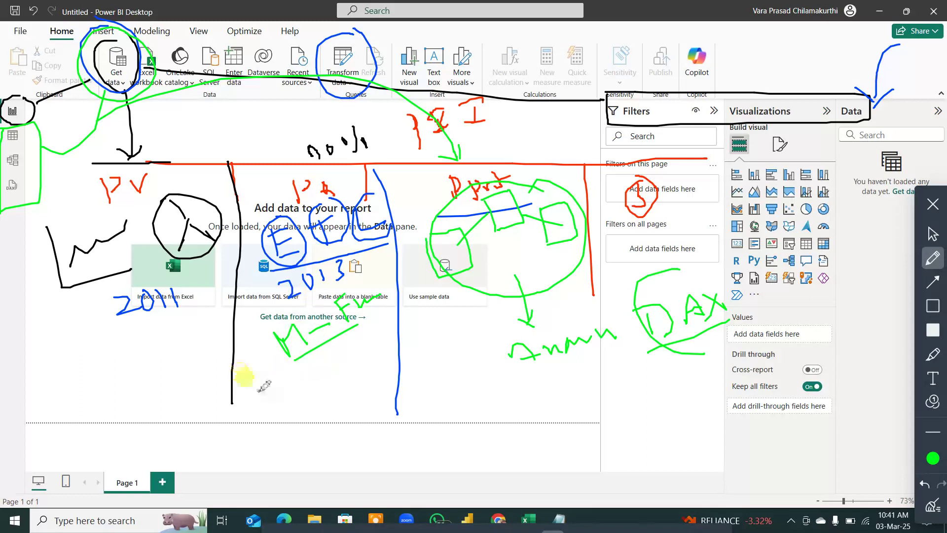
mouse_move(264, 386)
mouse_down()
mouse_move(249, 386)
mouse_move(284, 387)
mouse_move(297, 366)
mouse_move(307, 402)
mouse_move(316, 369)
mouse_move(335, 376)
mouse_move(325, 379)
mouse_up()
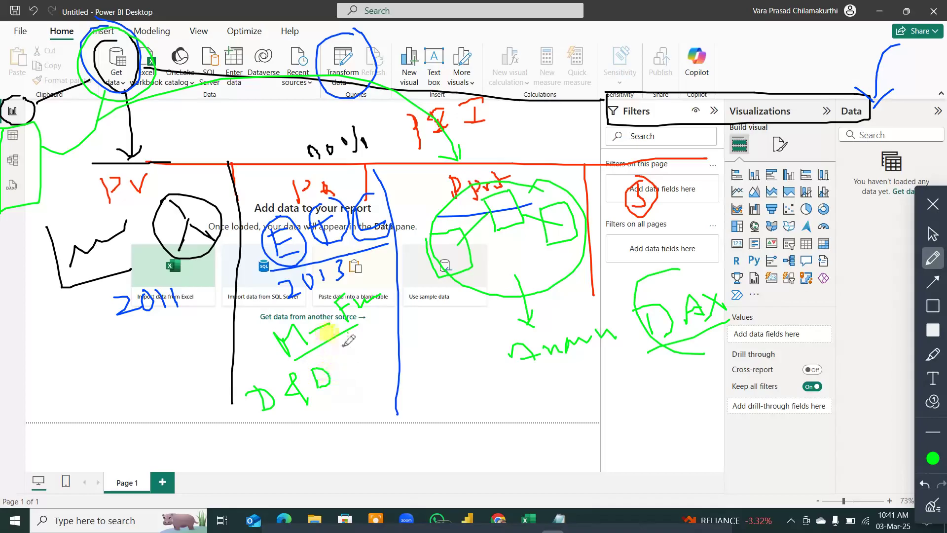
drag(362, 297, 349, 346)
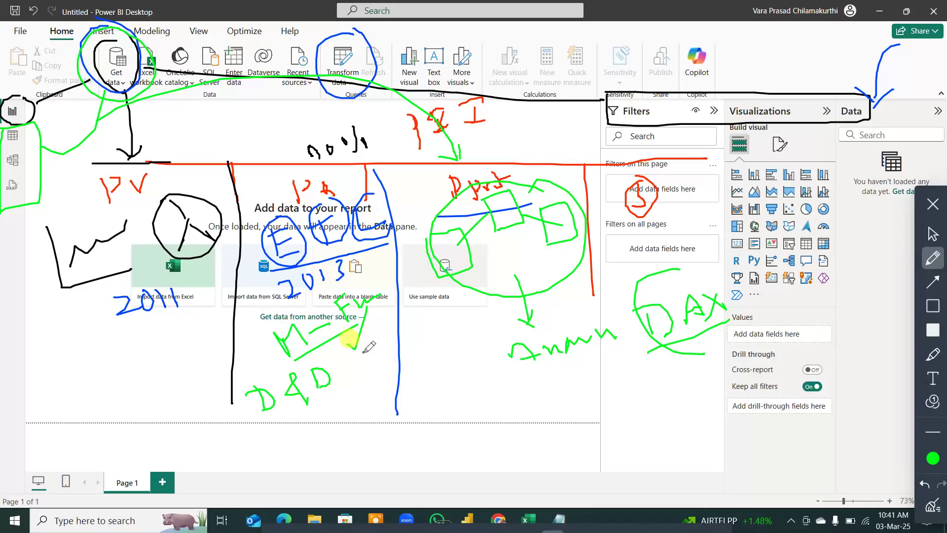
Step: Handwrite an underlined number above M-Fun and 400+ above DAX in green
drag(244, 302, 249, 313)
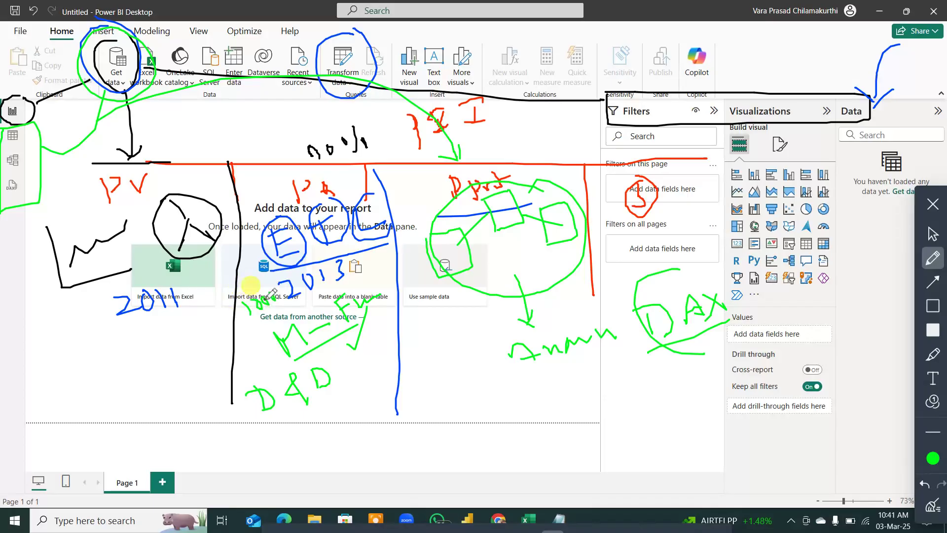
drag(243, 334, 296, 320)
mouse_move(642, 266)
mouse_down()
mouse_move(647, 286)
mouse_move(658, 274)
mouse_move(678, 284)
mouse_move(671, 257)
mouse_move(691, 281)
mouse_up()
drag(680, 274, 700, 266)
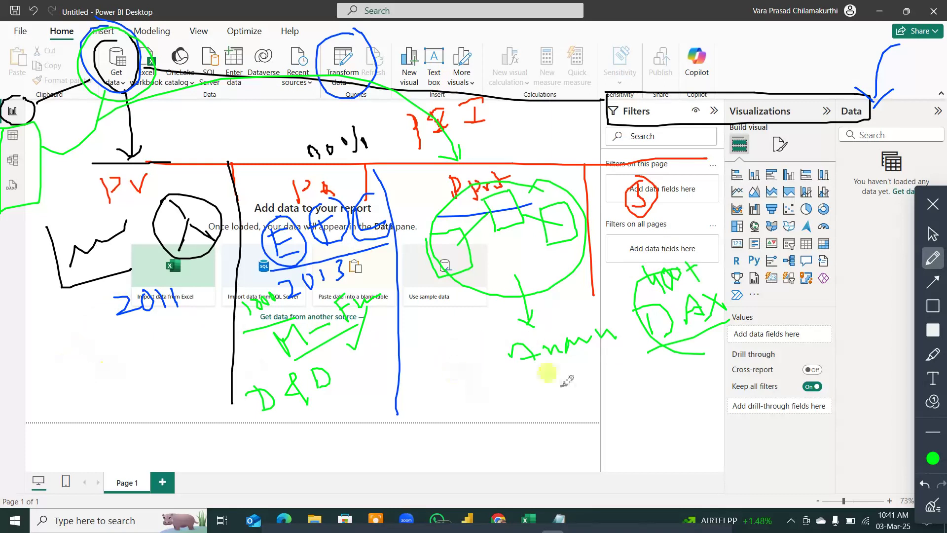
Step: Outline the PQ and Power Pivot columns in green, add a circled label beneath, and draw an arrow to a circled area around 2011
mouse_move(260, 132)
mouse_down()
mouse_move(260, 301)
mouse_move(345, 386)
mouse_move(582, 352)
mouse_move(555, 115)
mouse_move(395, 87)
mouse_move(288, 131)
mouse_up()
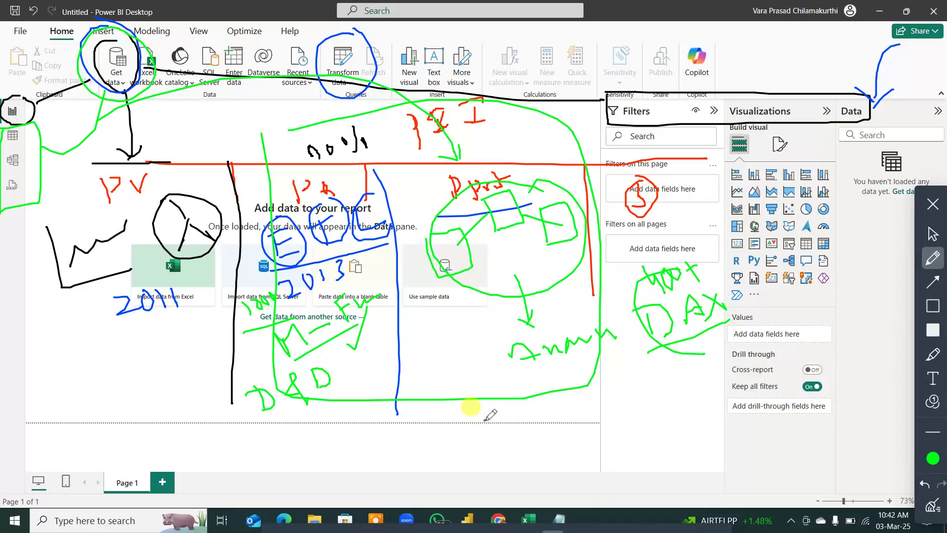
mouse_move(491, 415)
mouse_down()
mouse_move(501, 416)
mouse_move(504, 392)
mouse_move(545, 416)
mouse_move(553, 380)
mouse_move(473, 425)
mouse_move(553, 456)
mouse_move(575, 395)
mouse_up()
mouse_move(452, 423)
mouse_down()
mouse_move(380, 469)
mouse_move(151, 338)
mouse_move(163, 316)
mouse_move(185, 331)
mouse_up()
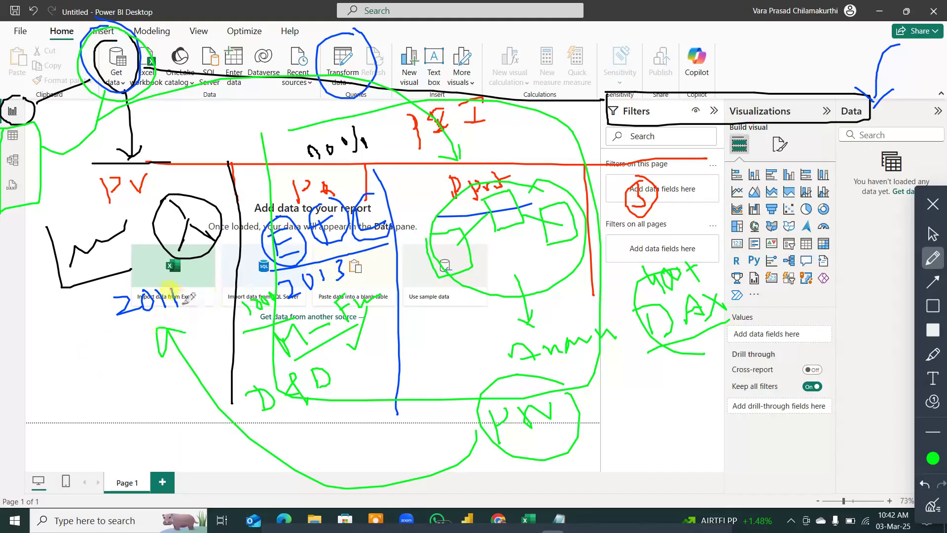
mouse_move(149, 262)
mouse_down()
mouse_move(113, 380)
mouse_move(190, 379)
mouse_move(185, 386)
mouse_up()
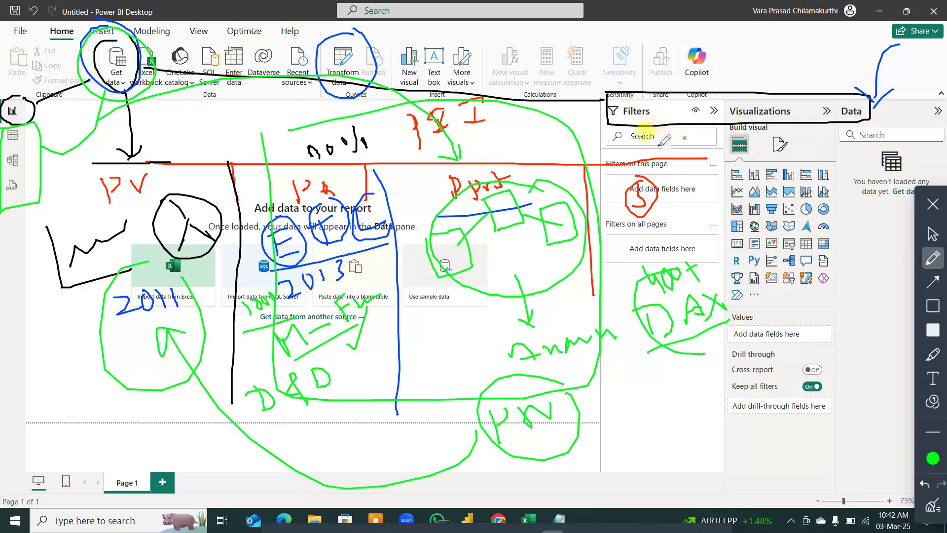
Step: Circle the red circled mark in the last column in green with a check mark, and draw an arrow to it from the 2011 area
mouse_move(686, 138)
mouse_down()
mouse_move(632, 224)
mouse_move(695, 157)
mouse_move(691, 195)
mouse_move(750, 106)
mouse_up()
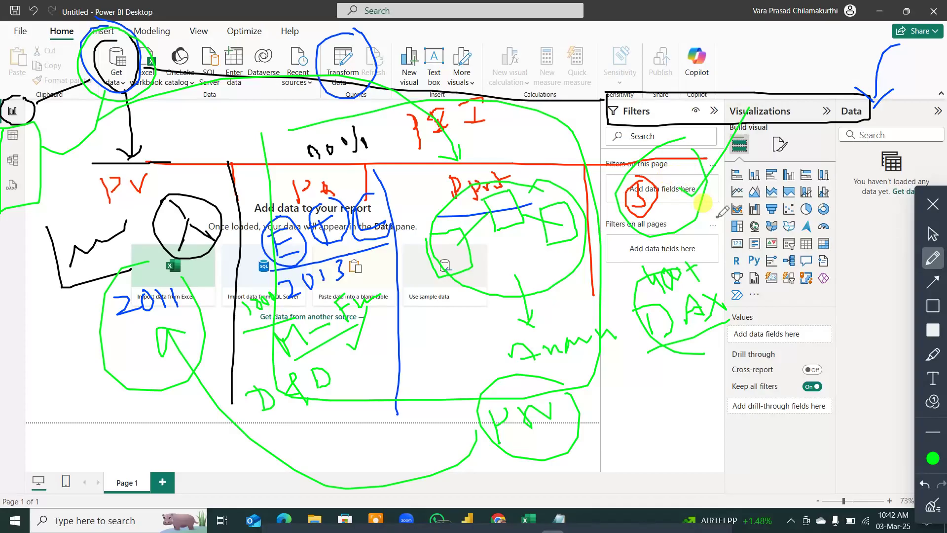
click(194, 337)
mouse_move(192, 291)
mouse_down()
mouse_move(545, 49)
mouse_move(641, 133)
mouse_move(651, 128)
mouse_move(664, 190)
mouse_up()
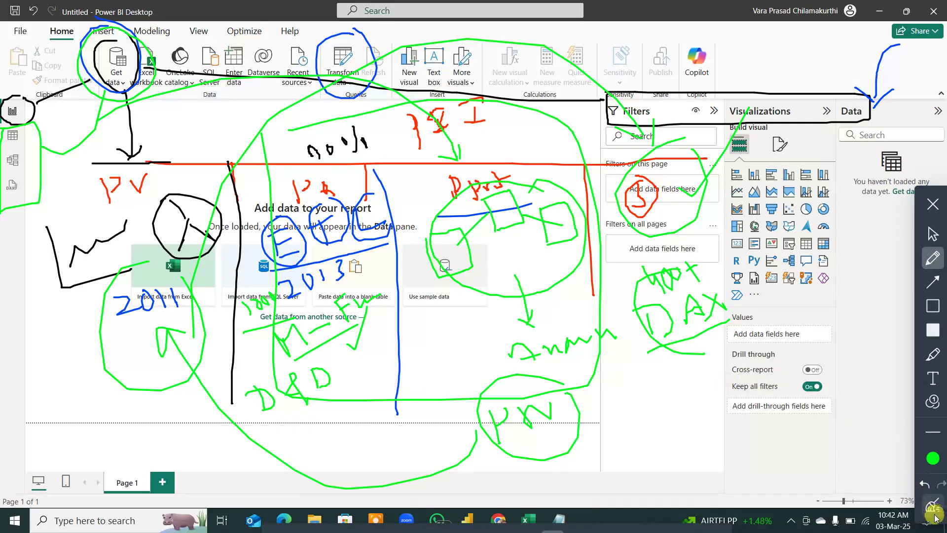
Step: Clear all drawings from the screen and close the annotation toolbar
click(932, 505)
click(933, 204)
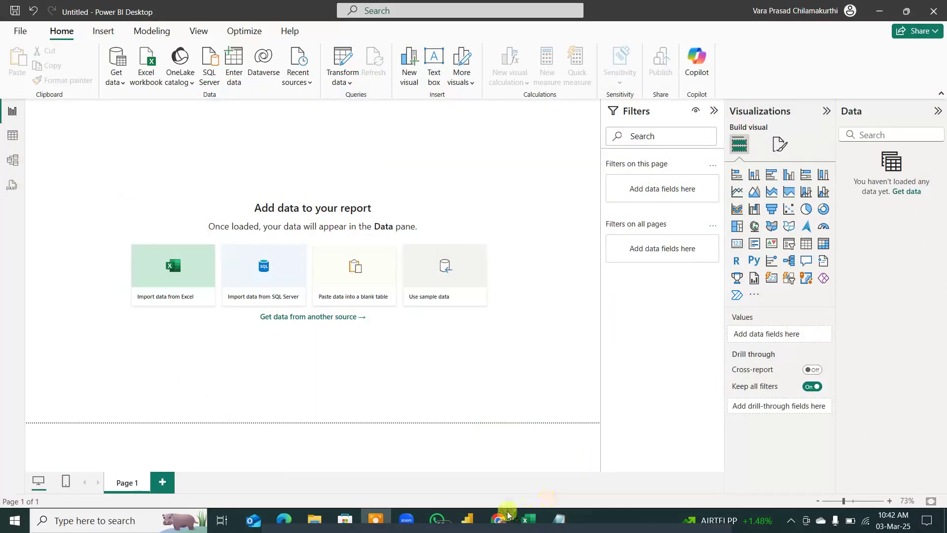
Step: Switch to the Google Meet call, look through the participant list, close it, and return to the desktop
mouse_move(497, 515)
click(568, 468)
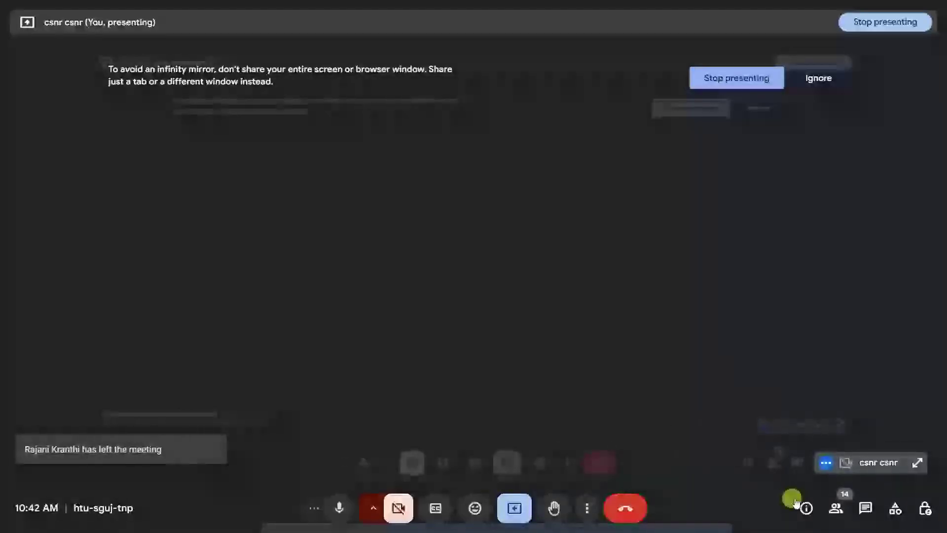
click(831, 509)
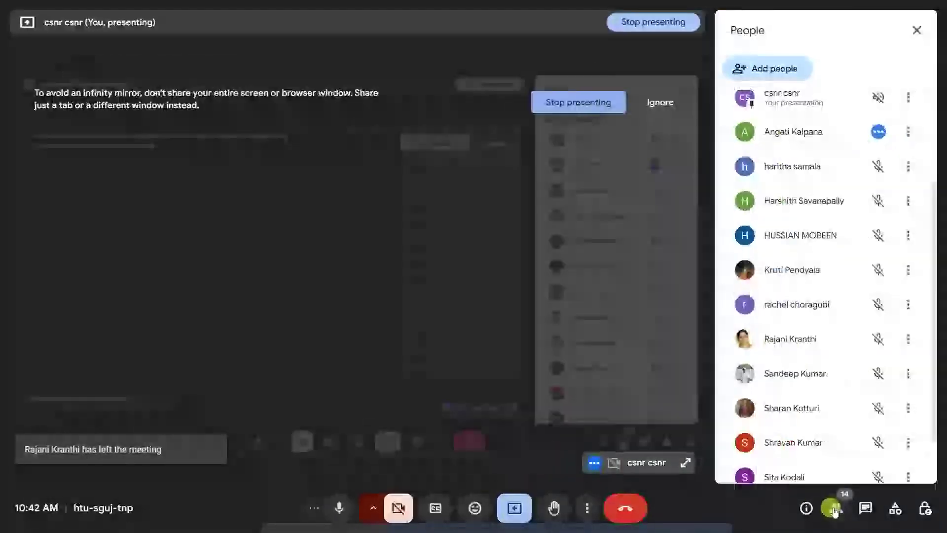
scroll(863, 390, down, 1)
scroll(863, 389, up, 4)
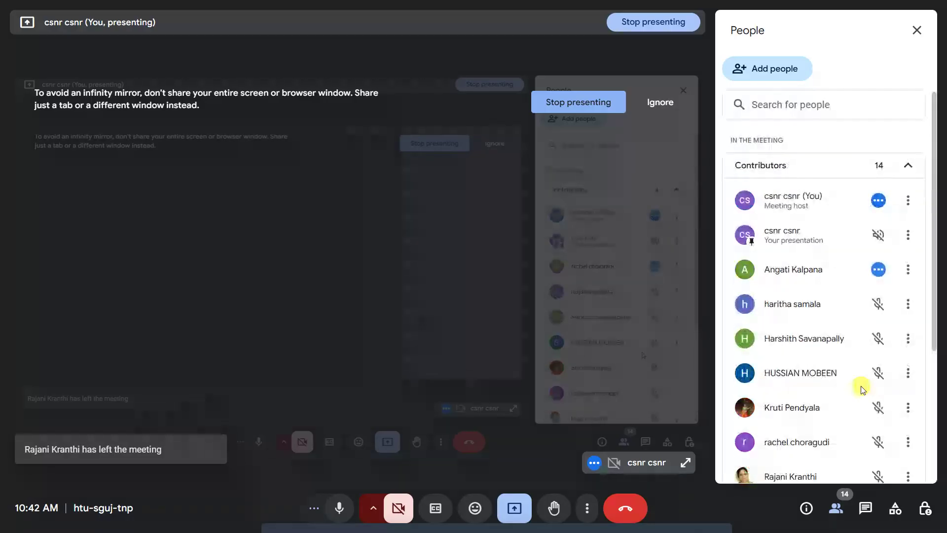
click(917, 30)
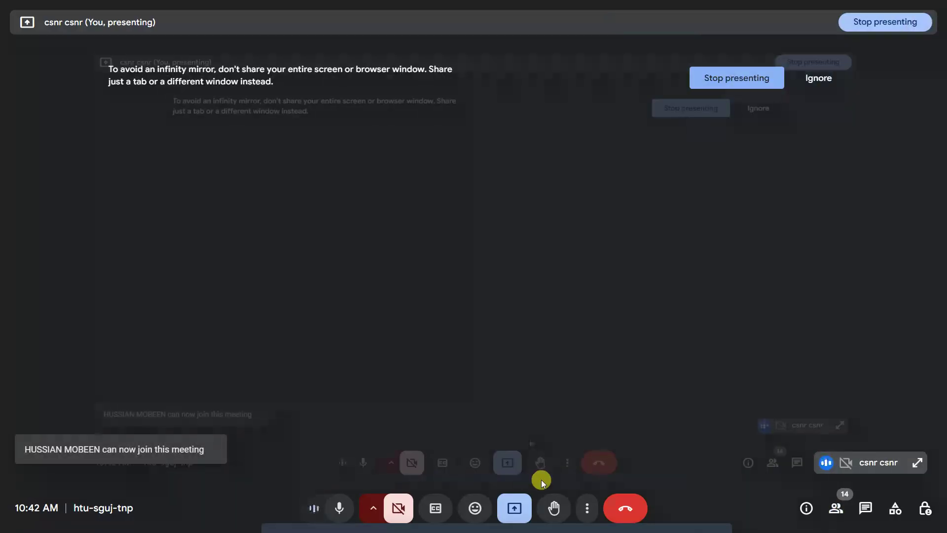
key(super+d)
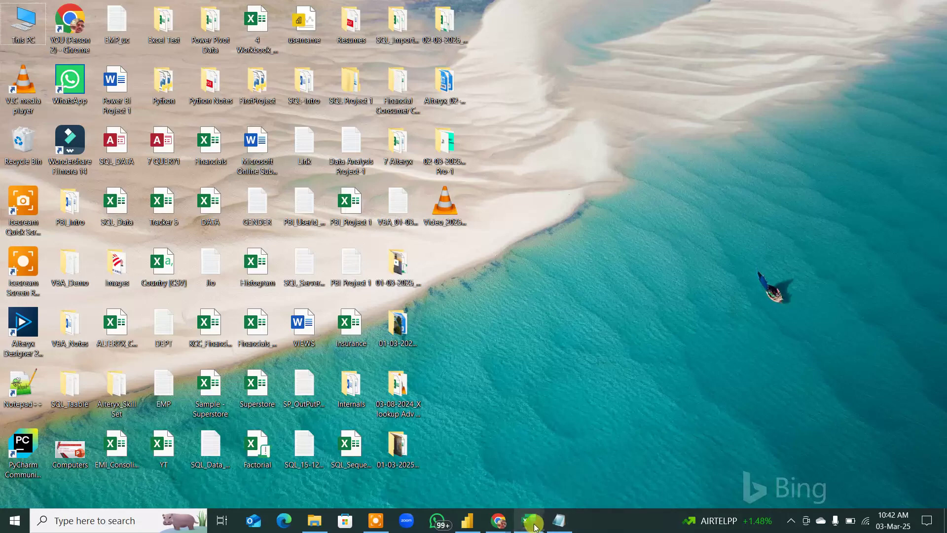
Step: Switch to Power BI Desktop, add two more pages to the blank report, and return to Page 1
click(470, 526)
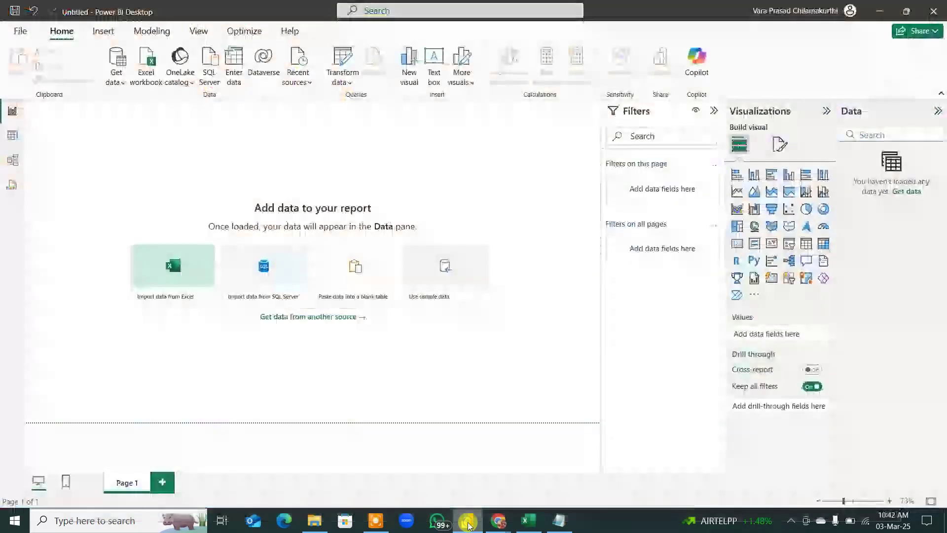
click(172, 482)
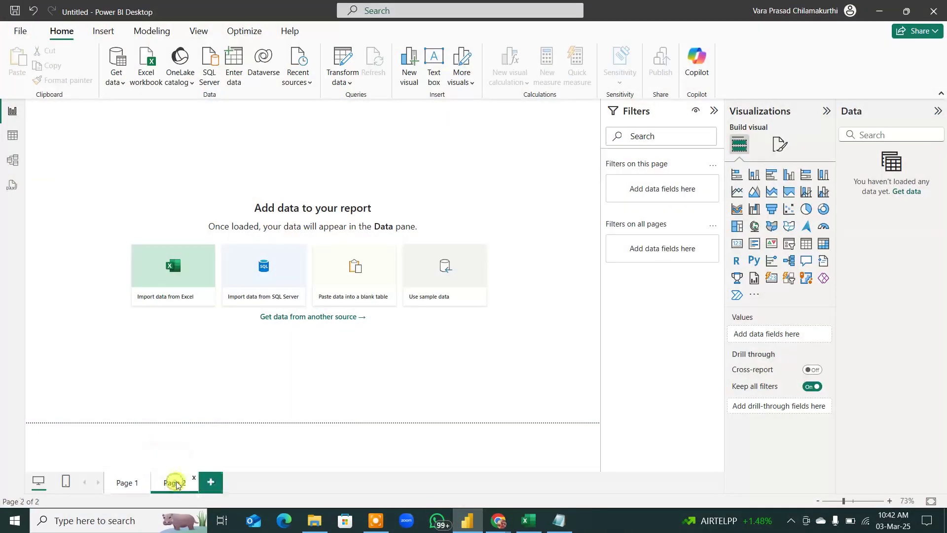
click(212, 482)
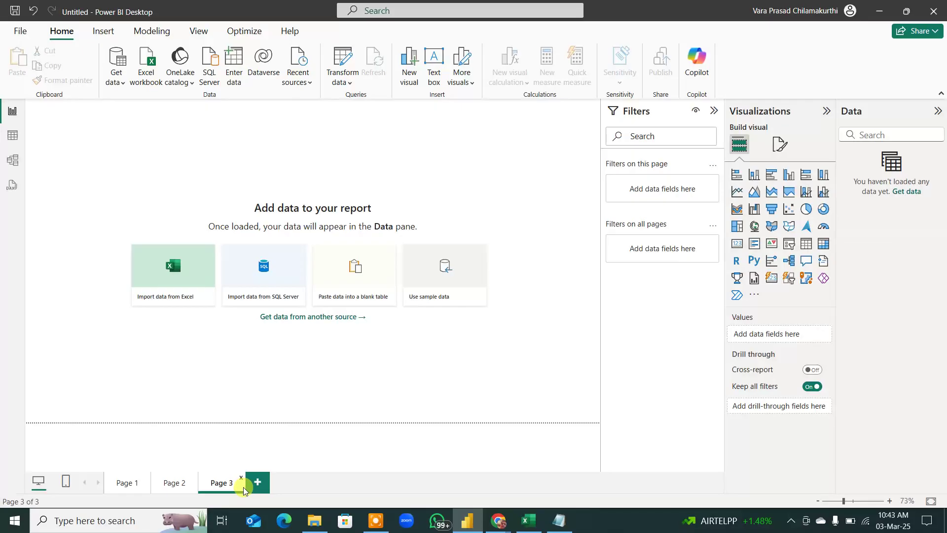
click(127, 484)
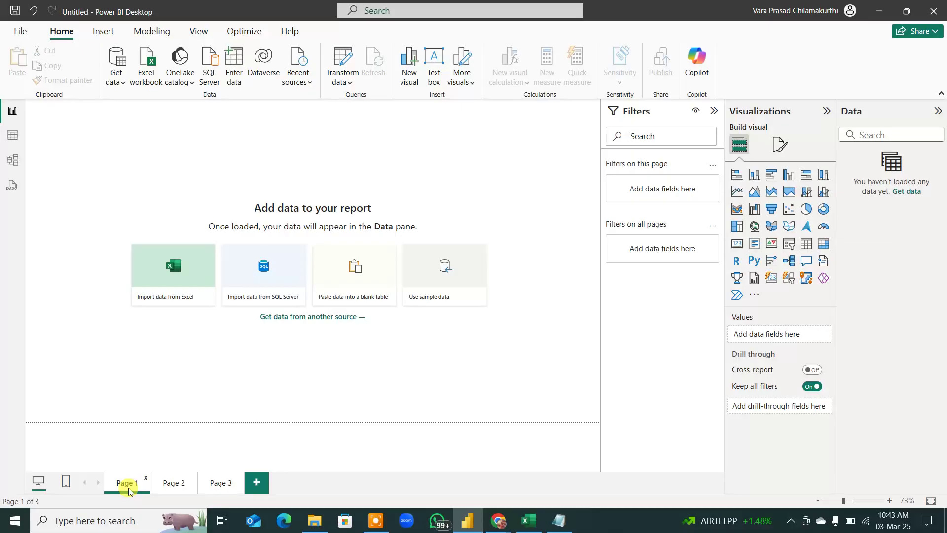
Step: Annotate in green: write a circled PV with a curved arrow to the Visualizations pane, and circle the visual icons there
key(ctrl+shift+d)
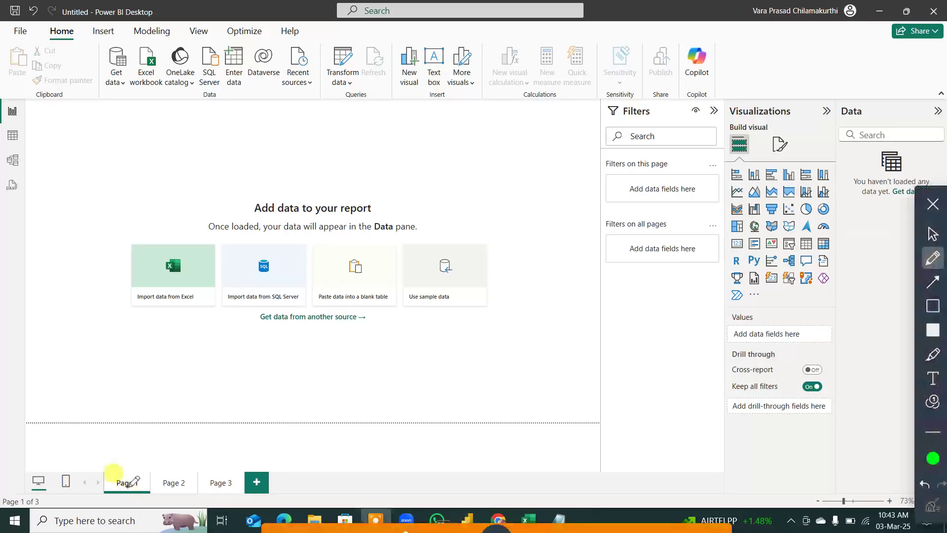
mouse_move(423, 154)
mouse_down()
mouse_move(418, 120)
mouse_move(448, 114)
mouse_move(398, 131)
mouse_move(468, 117)
mouse_move(462, 101)
mouse_move(641, 47)
mouse_move(764, 162)
mouse_up()
drag(754, 150, 764, 160)
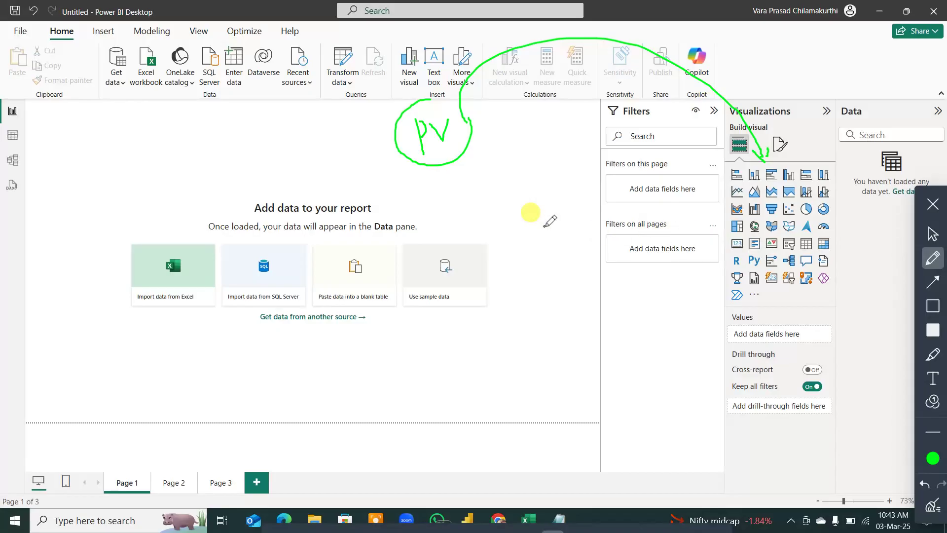
drag(426, 191, 538, 158)
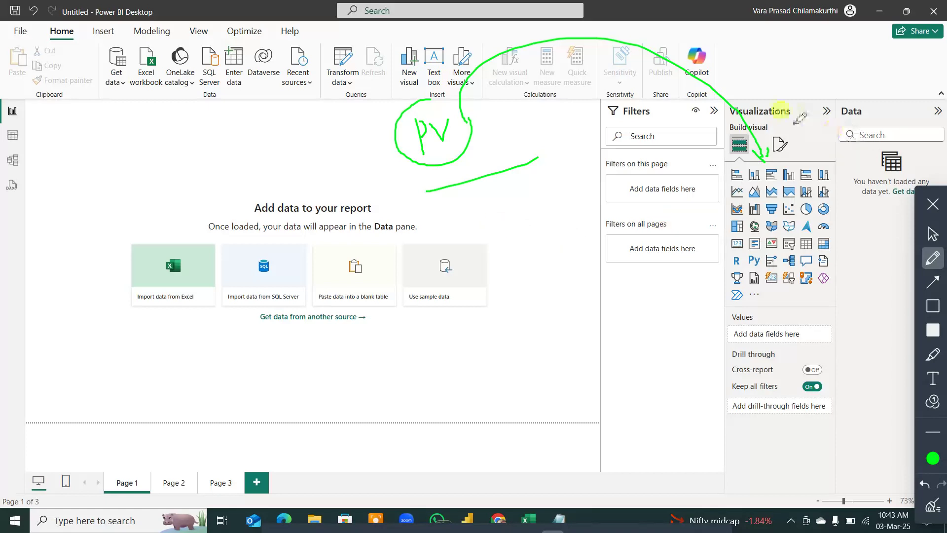
mouse_move(804, 124)
mouse_down()
mouse_move(716, 212)
mouse_move(814, 299)
mouse_move(858, 169)
mouse_move(794, 117)
mouse_up()
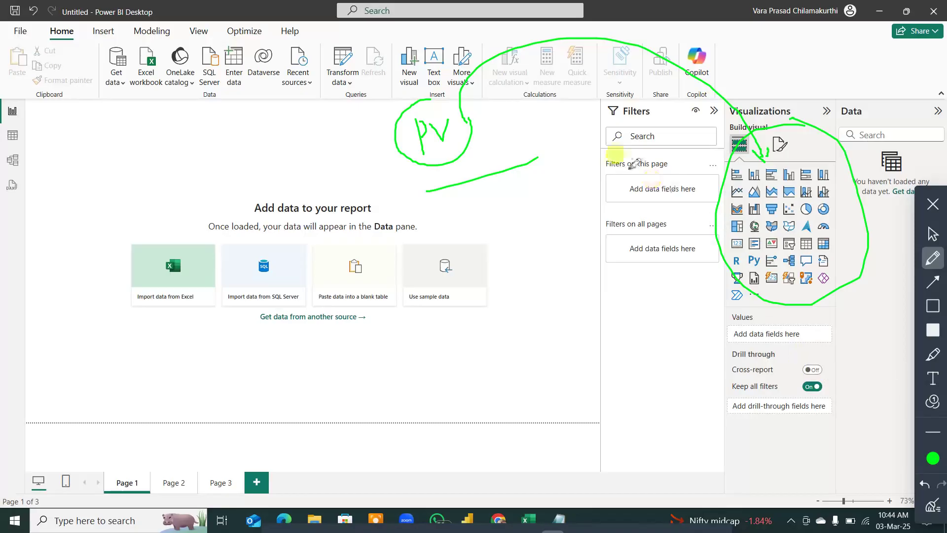
Step: Write 20-M beside the circled visuals, underline the visuals, and write 280+ and 300+ inside a large circle
mouse_move(614, 165)
mouse_down()
mouse_move(626, 178)
mouse_move(654, 168)
mouse_move(707, 190)
mouse_move(664, 172)
mouse_up()
drag(691, 305, 839, 306)
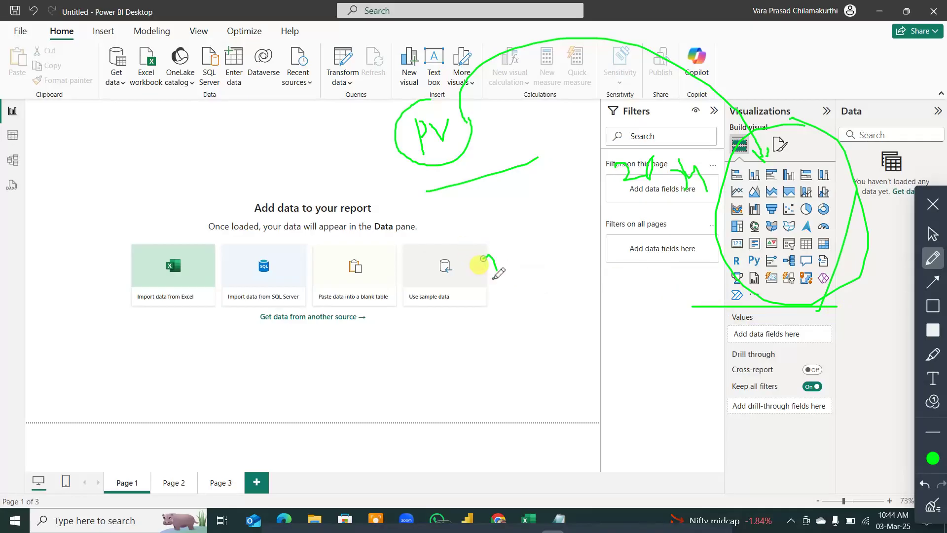
drag(484, 257, 518, 269)
mouse_move(538, 237)
mouse_down()
mouse_move(607, 238)
mouse_move(601, 266)
mouse_up()
mouse_move(560, 299)
mouse_down()
mouse_move(547, 333)
mouse_move(578, 300)
mouse_move(663, 289)
mouse_up()
drag(650, 287, 658, 321)
mouse_move(534, 186)
mouse_down()
mouse_move(442, 282)
mouse_move(685, 268)
mouse_up()
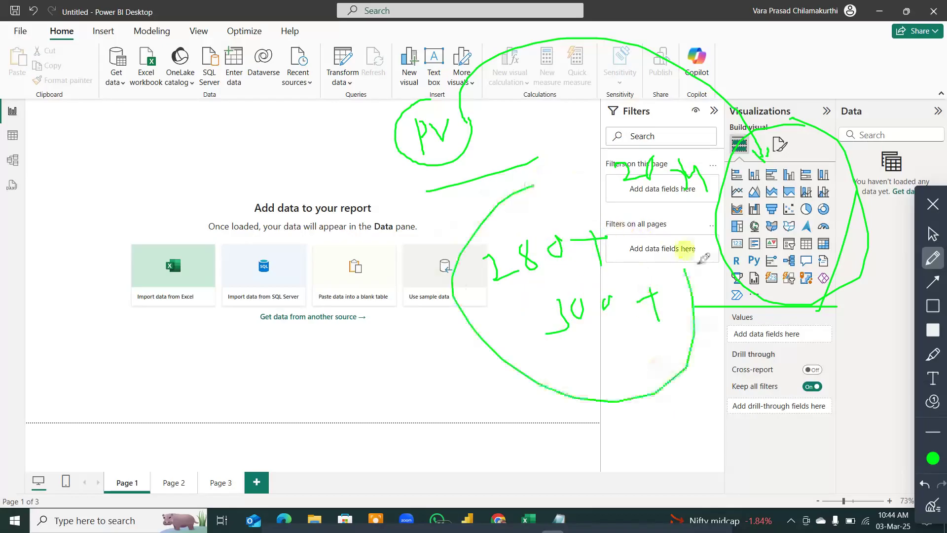
Step: Write a circled 50 linked to the 300+ figure, add a circled 250 beneath it, and check-mark the visual icons
mouse_move(417, 335)
mouse_down()
mouse_move(424, 345)
mouse_move(446, 340)
mouse_up()
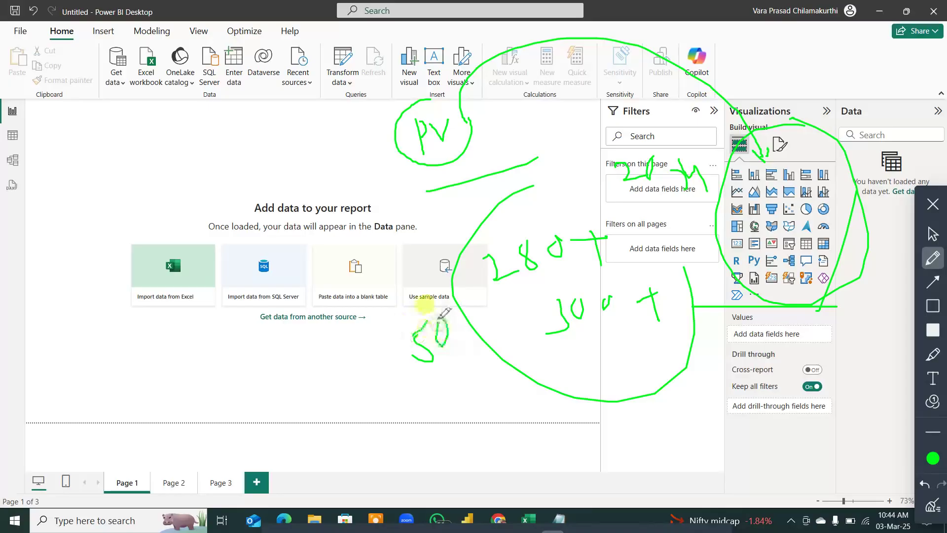
mouse_move(422, 303)
mouse_down()
mouse_move(409, 382)
mouse_move(444, 320)
mouse_up()
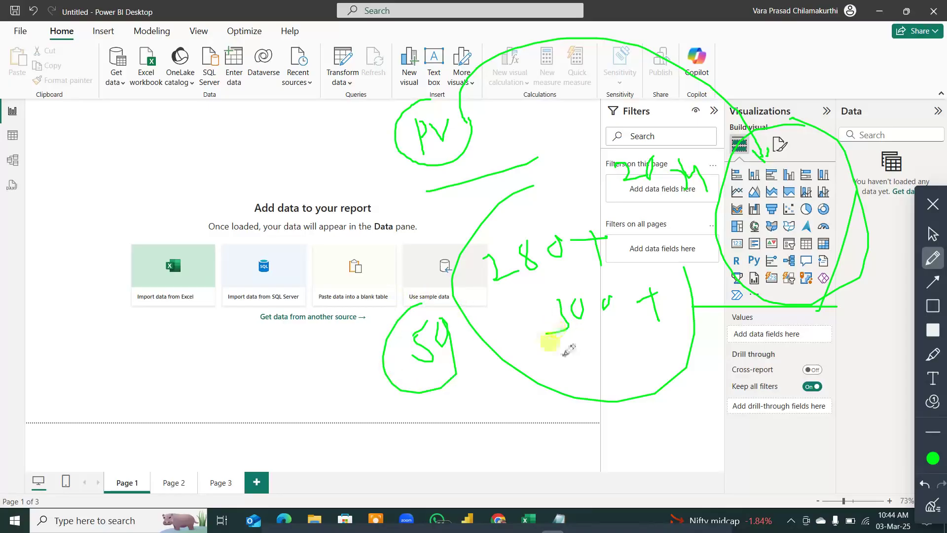
drag(567, 351, 453, 351)
mouse_move(604, 359)
mouse_down()
mouse_move(610, 377)
mouse_move(626, 383)
mouse_up()
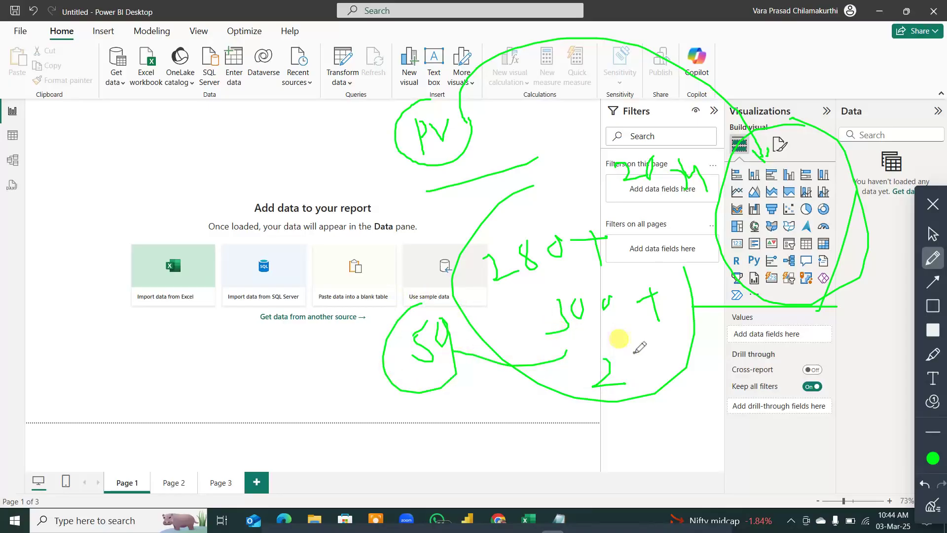
mouse_move(655, 354)
mouse_down()
mouse_move(633, 382)
mouse_move(666, 354)
mouse_up()
drag(569, 393, 658, 329)
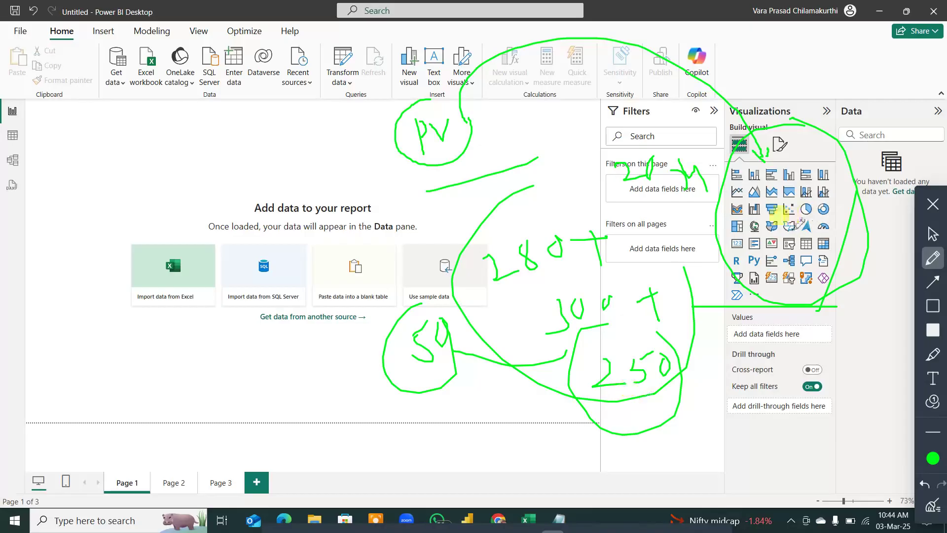
drag(784, 217, 809, 161)
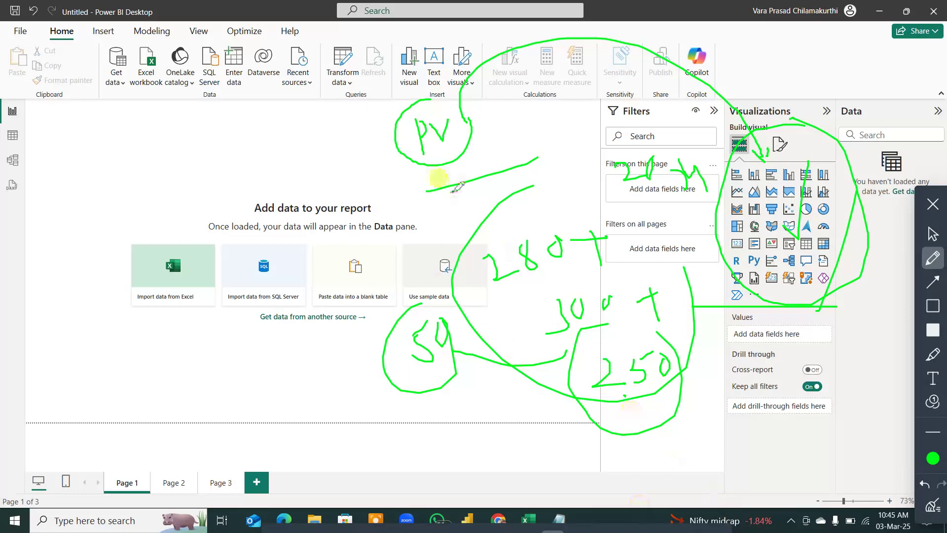
Step: Circle Get data with an arrow leading down from it, and write 99+ and 100+ on the canvas
mouse_move(120, 29)
mouse_down()
mouse_move(119, 107)
mouse_move(129, 39)
mouse_move(108, 113)
mouse_move(44, 231)
mouse_move(42, 199)
mouse_up()
drag(44, 240, 82, 241)
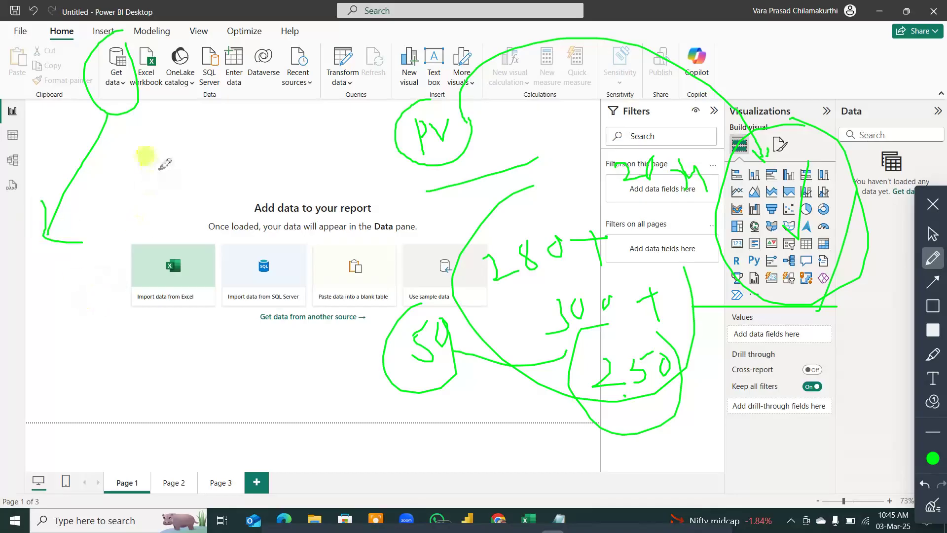
mouse_move(157, 173)
mouse_down()
mouse_move(163, 197)
mouse_move(154, 180)
mouse_move(194, 159)
mouse_move(213, 187)
mouse_up()
mouse_move(225, 149)
mouse_down()
mouse_move(244, 143)
mouse_move(251, 202)
mouse_move(266, 165)
mouse_move(280, 163)
mouse_move(298, 185)
mouse_up()
drag(289, 177, 304, 169)
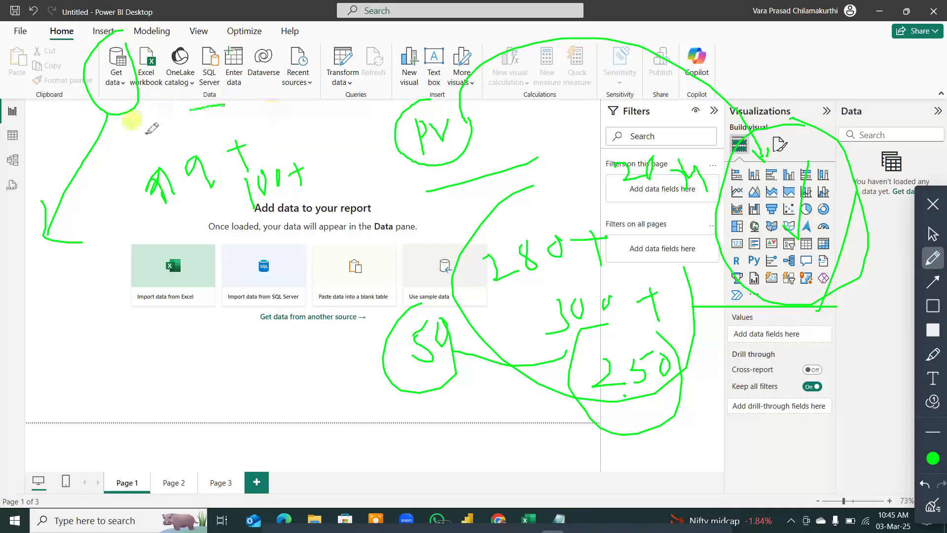
Step: Circle the 99+ and 100+ figures and check-mark the Excel and SQL Server import options
drag(225, 105, 129, 163)
mouse_move(130, 163)
mouse_down()
mouse_move(175, 254)
mouse_move(359, 182)
mouse_move(317, 114)
mouse_up()
drag(187, 269, 230, 239)
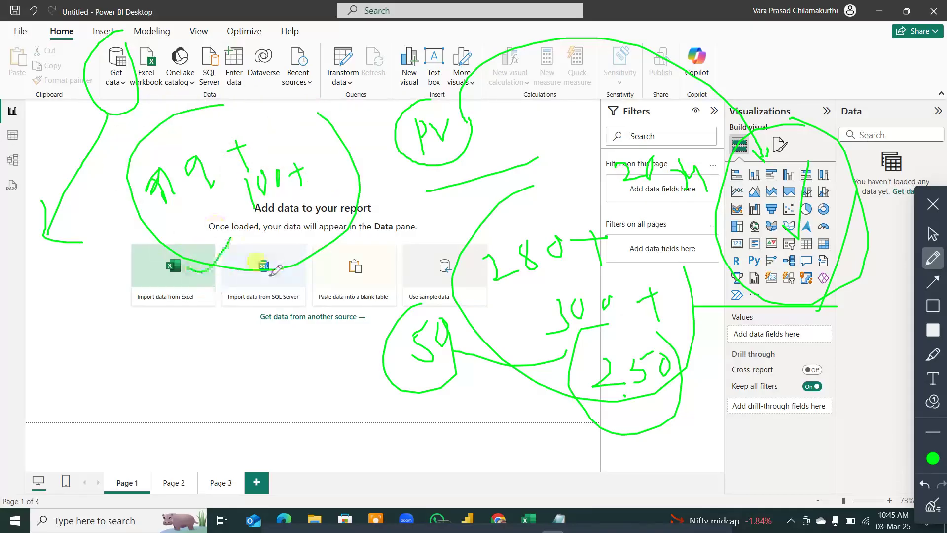
drag(270, 276, 324, 251)
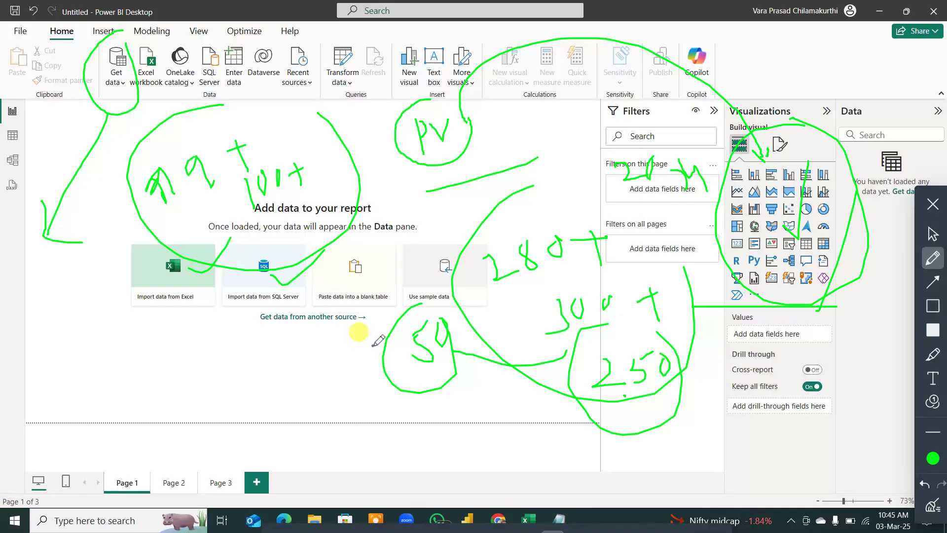
Step: Draw a long arrow from the lower canvas to 280+, and add a circled handwritten note beside the Excel import option
mouse_move(154, 376)
mouse_down()
mouse_move(609, 232)
mouse_move(587, 267)
mouse_up()
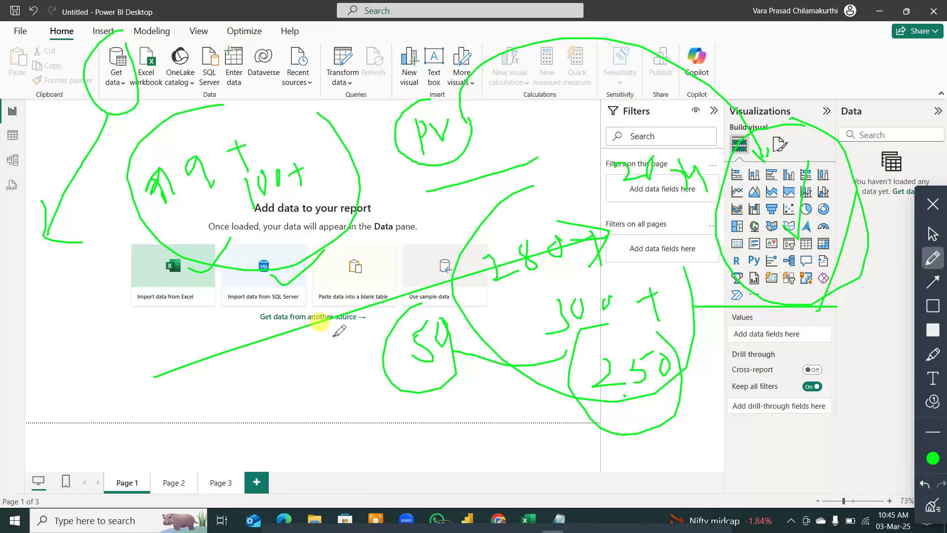
mouse_move(73, 291)
mouse_down()
mouse_move(56, 316)
mouse_move(95, 339)
mouse_move(101, 323)
mouse_up()
mouse_move(127, 271)
mouse_down()
mouse_move(114, 281)
mouse_move(153, 286)
mouse_move(54, 271)
mouse_move(160, 299)
mouse_move(143, 317)
mouse_up()
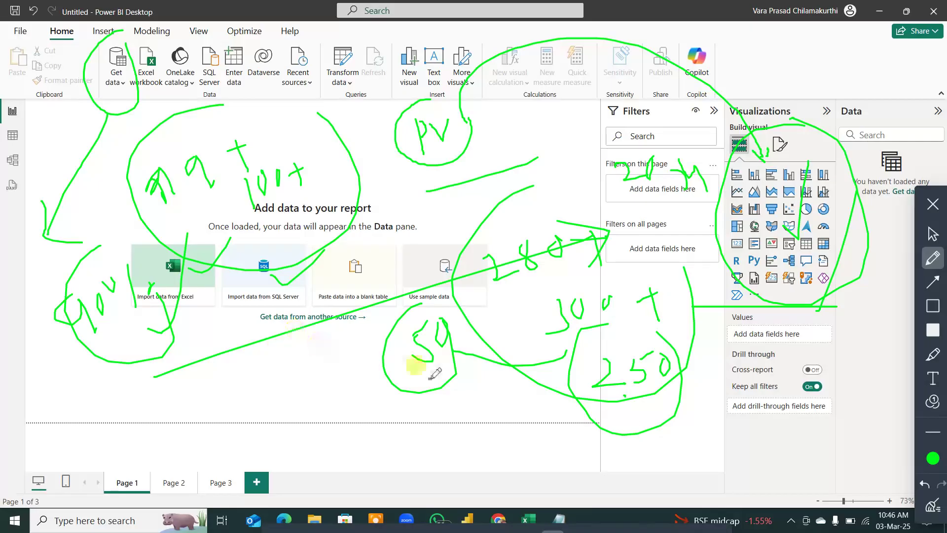
Step: Clear all drawings, restart the screen annotation, and write PQ in green above the import options
click(934, 506)
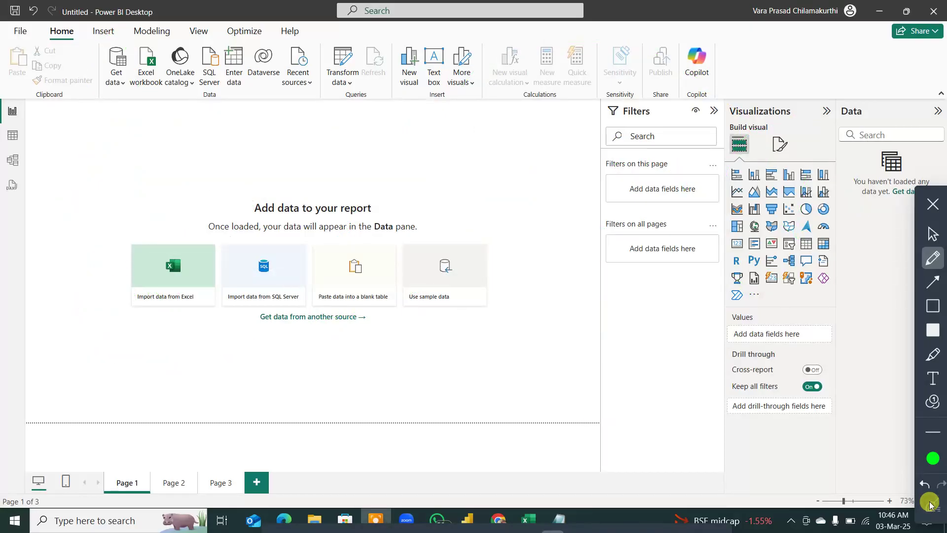
click(933, 204)
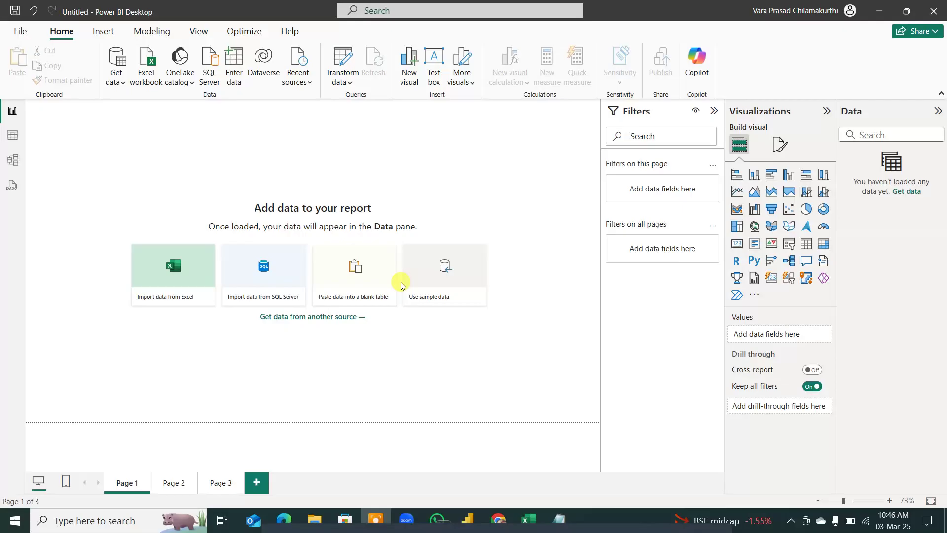
key(ctrl+shift+p)
mouse_move(292, 149)
mouse_down()
mouse_move(285, 121)
mouse_move(285, 129)
mouse_move(342, 132)
mouse_up()
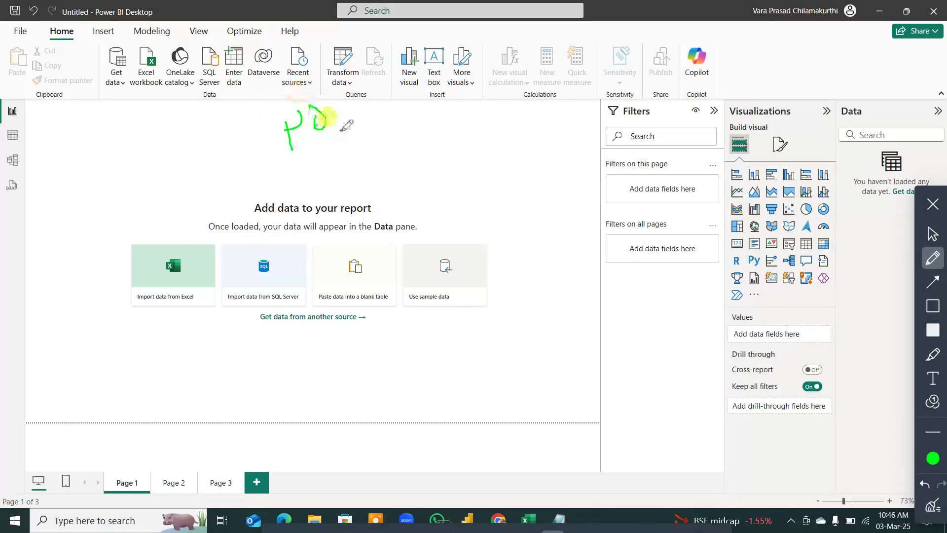
Step: Change the pen colour to red, underline PQ, and add an underlined P PVT column separated by a vertical line
click(934, 462)
click(898, 277)
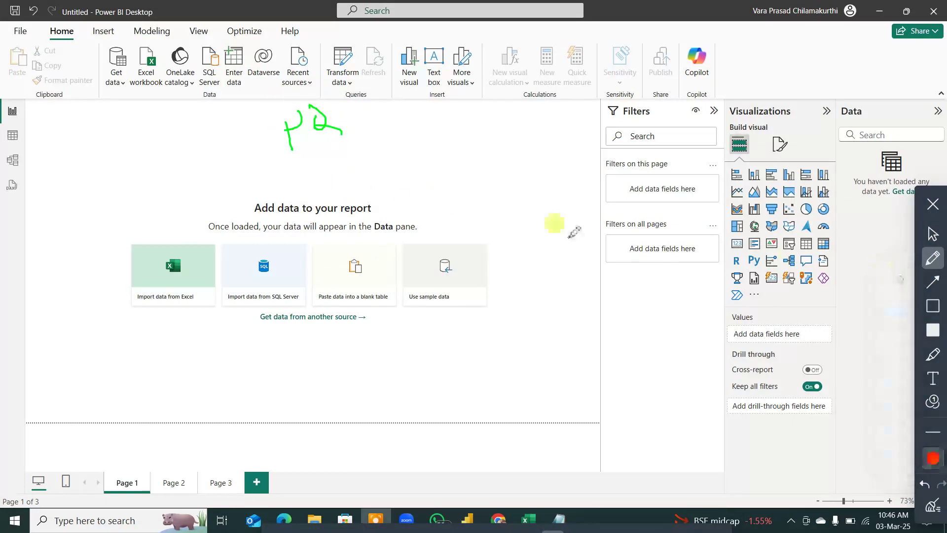
drag(157, 163, 446, 162)
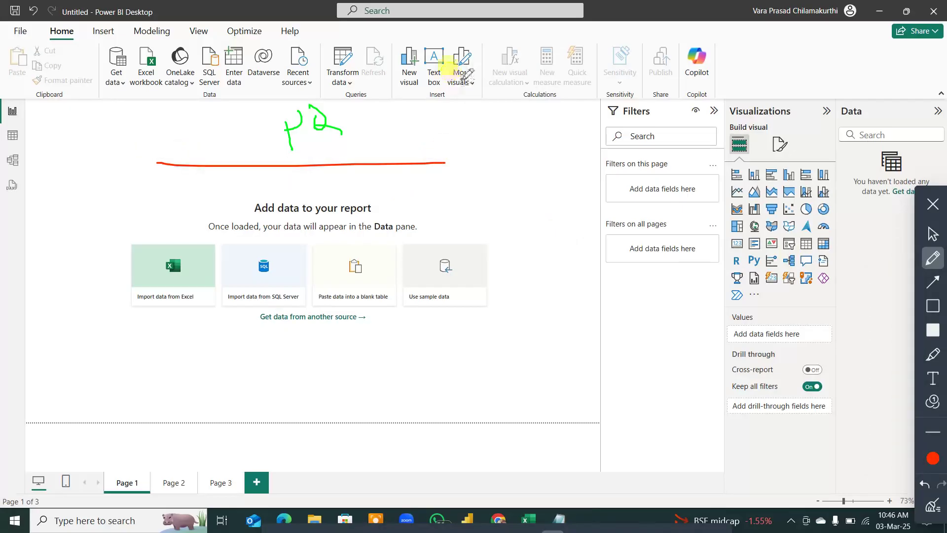
drag(462, 81, 507, 406)
mouse_move(543, 121)
mouse_down()
mouse_move(552, 160)
mouse_move(550, 120)
mouse_move(598, 127)
mouse_up()
mouse_move(508, 111)
mouse_down()
mouse_move(513, 137)
mouse_move(512, 124)
mouse_up()
drag(449, 180, 612, 159)
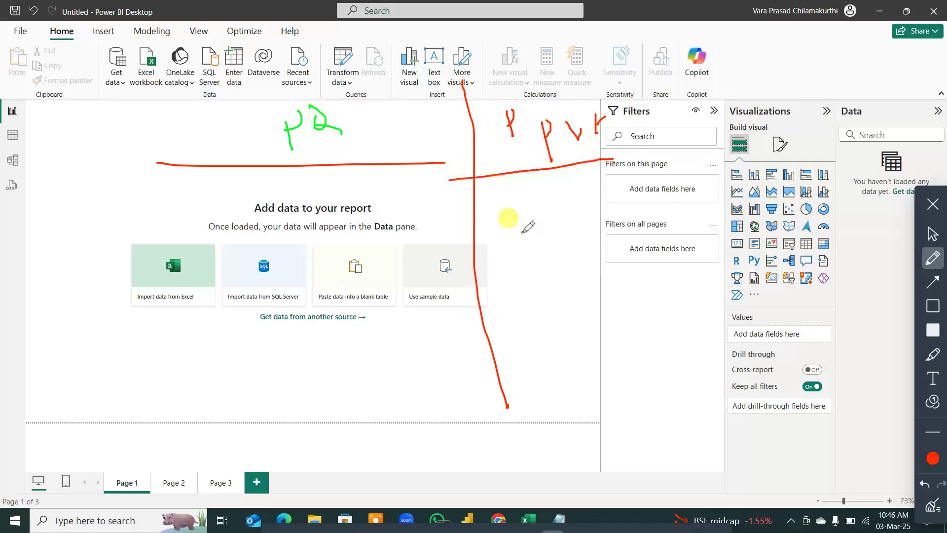
Step: Add a red PV column with a vertical divider before PQ, and draw a curved arrow from the P PVT column to it
drag(172, 91, 184, 374)
mouse_move(66, 123)
mouse_down()
mouse_move(75, 164)
mouse_move(78, 138)
mouse_move(134, 118)
mouse_up()
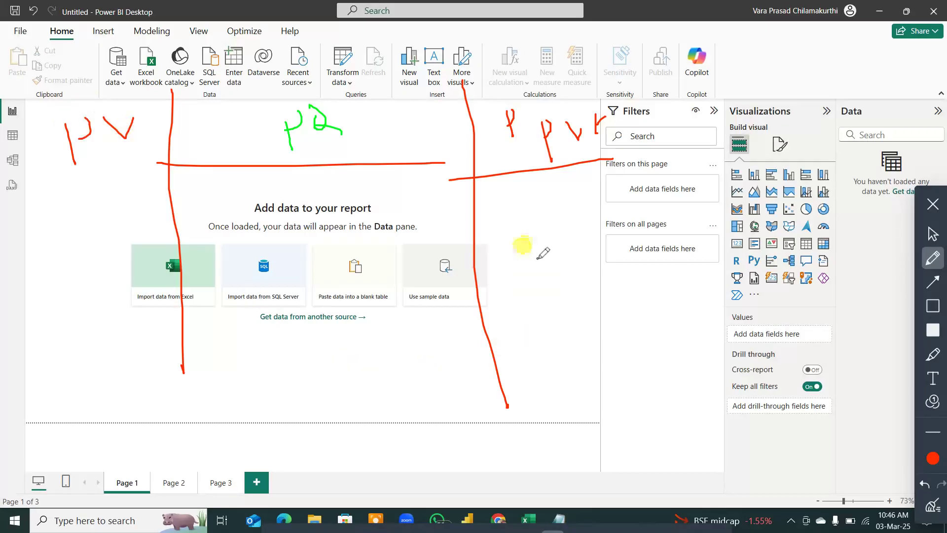
mouse_move(543, 261)
mouse_down()
mouse_move(545, 274)
mouse_move(368, 428)
mouse_move(105, 273)
mouse_move(138, 285)
mouse_up()
drag(43, 247, 173, 213)
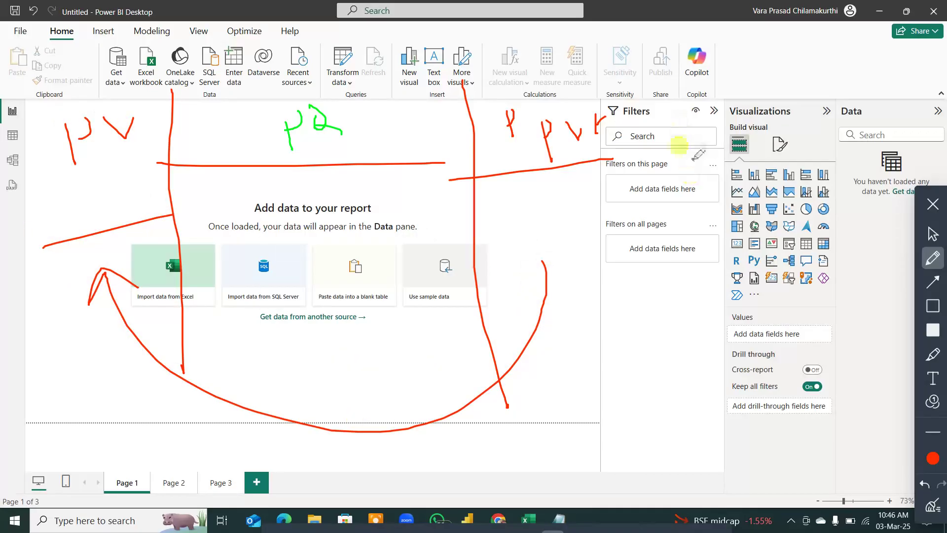
Step: Write a circled PS in red beside the Visualizations pane and place check marks above PV, PQ, P PVT and PS
mouse_move(696, 178)
mouse_down()
mouse_move(700, 144)
mouse_move(724, 159)
mouse_up()
mouse_move(712, 97)
mouse_down()
mouse_move(685, 222)
mouse_move(755, 119)
mouse_up()
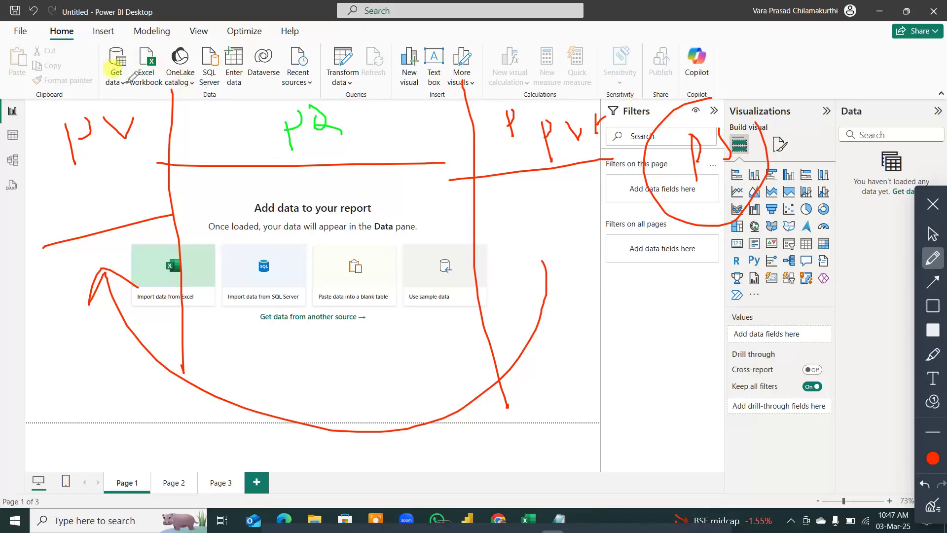
drag(128, 83, 175, 47)
drag(259, 94, 321, 63)
drag(454, 93, 521, 72)
drag(671, 84, 728, 66)
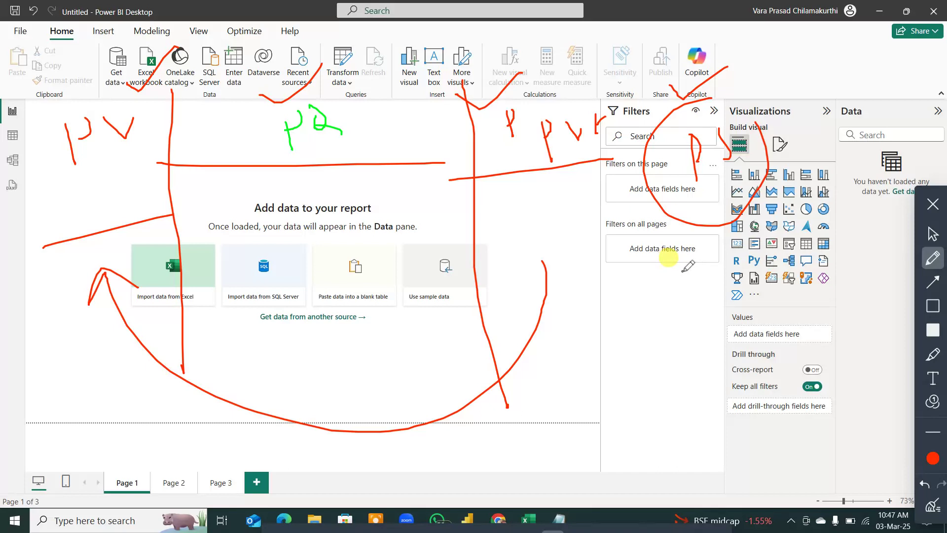
Step: Circle PV and PQ in red, draw downward arrows under PV, PQ and P PVT, and check-mark the P PVT column
mouse_move(110, 88)
mouse_down()
mouse_move(93, 87)
mouse_move(49, 123)
mouse_move(120, 175)
mouse_move(130, 88)
mouse_up()
mouse_move(101, 176)
mouse_down()
mouse_move(111, 218)
mouse_move(115, 207)
mouse_up()
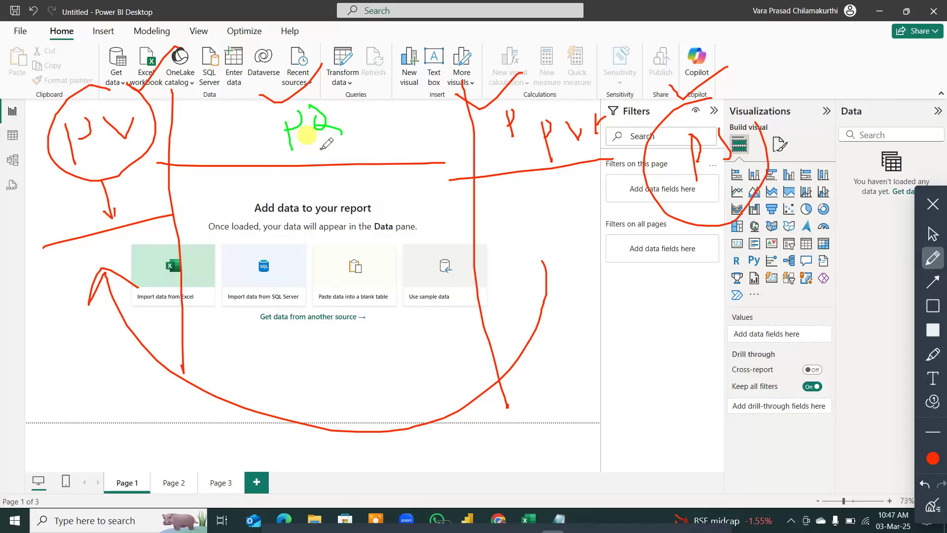
mouse_move(317, 129)
mouse_down()
mouse_move(320, 181)
mouse_move(325, 169)
mouse_up()
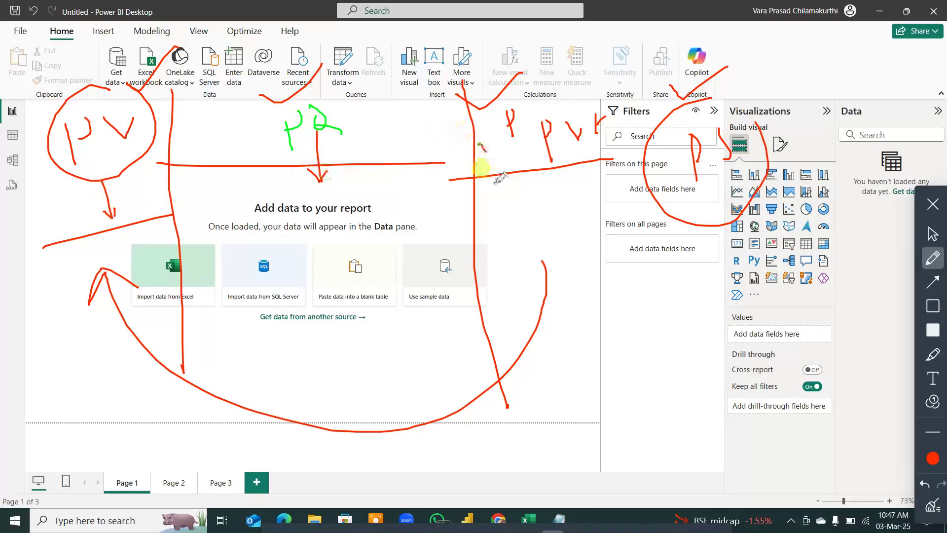
drag(481, 144, 496, 187)
drag(486, 181, 504, 173)
mouse_move(266, 89)
mouse_down()
mouse_move(277, 167)
mouse_move(372, 106)
mouse_move(328, 70)
mouse_up()
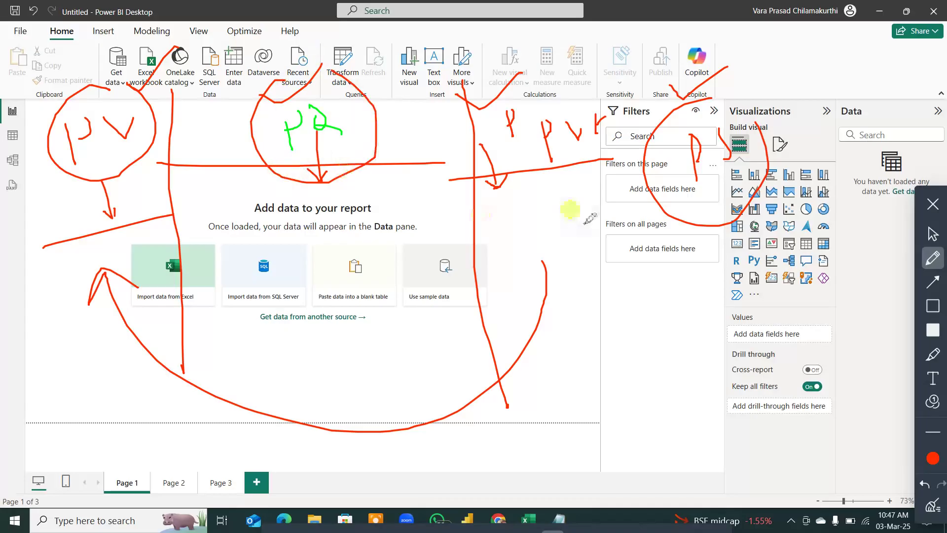
drag(549, 194, 583, 171)
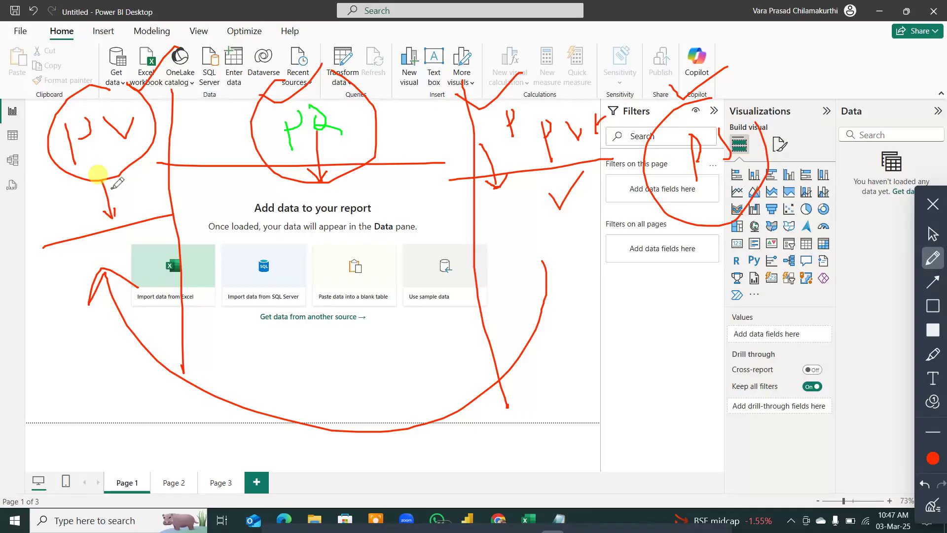
Step: Erase all pen annotations, close the annotation tool and switch to the Sample - Superstore workbook in Excel
click(933, 504)
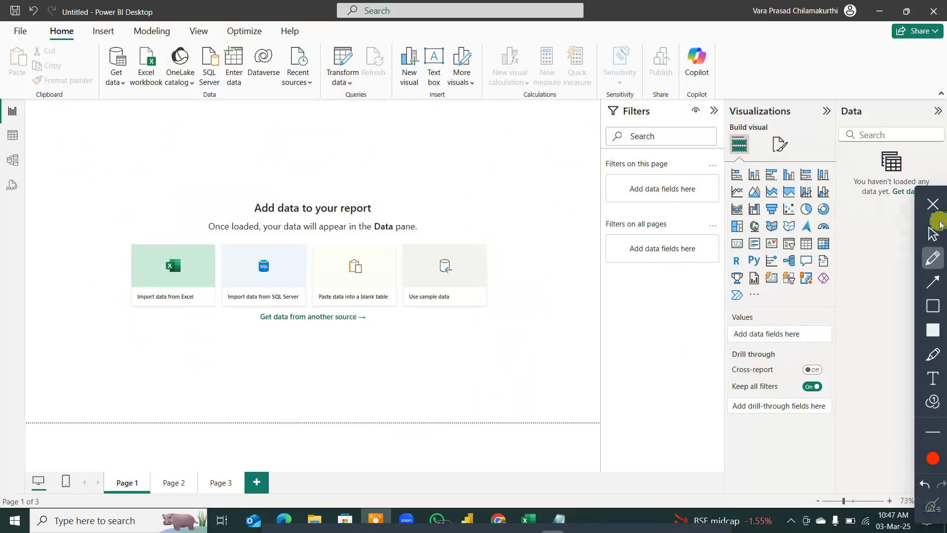
click(933, 204)
click(879, 11)
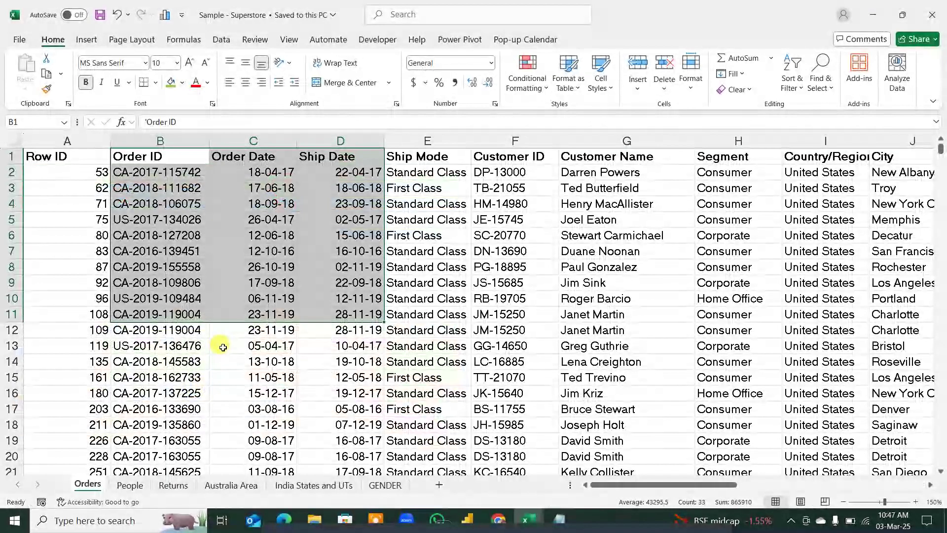
Step: Examine the extent of the Orders sheet by jumping from cell A1 to its last column and last row and back
click(57, 156)
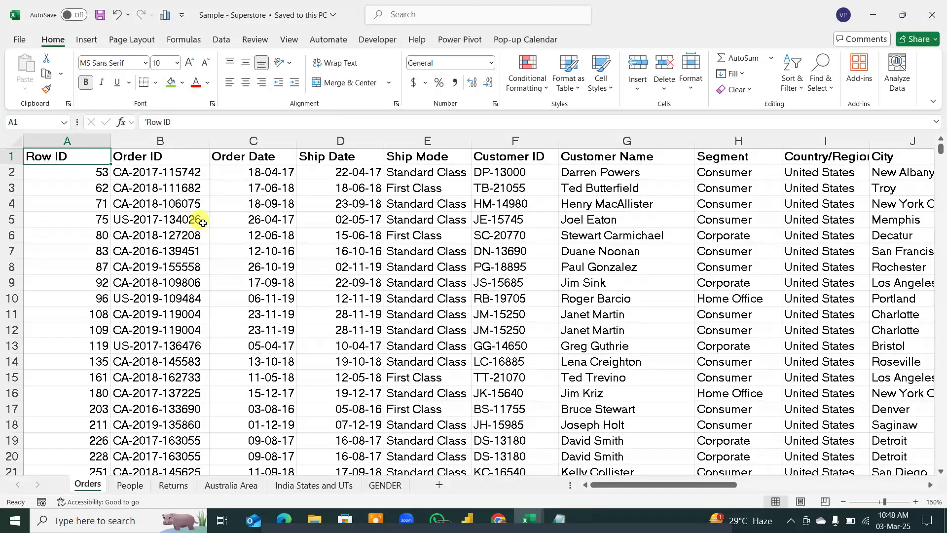
key(ctrl+Right)
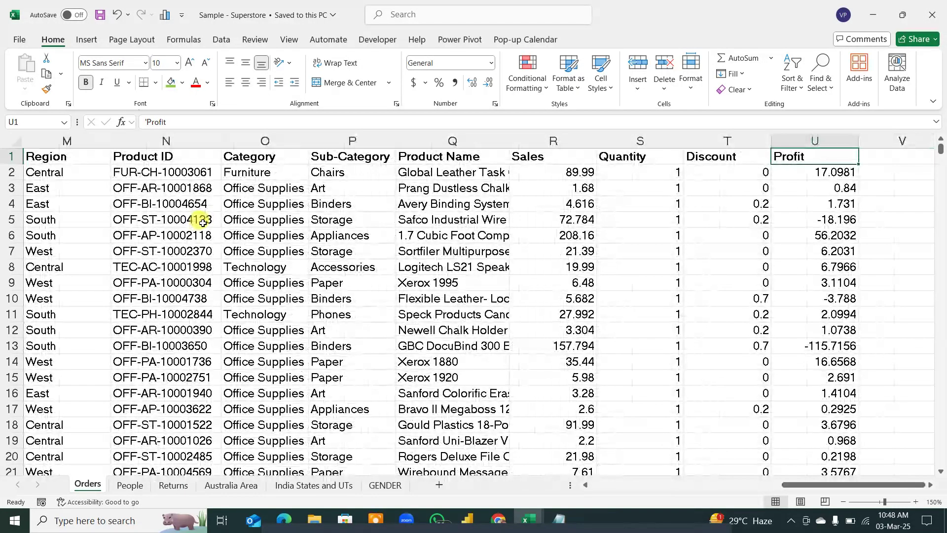
key(ctrl+Left)
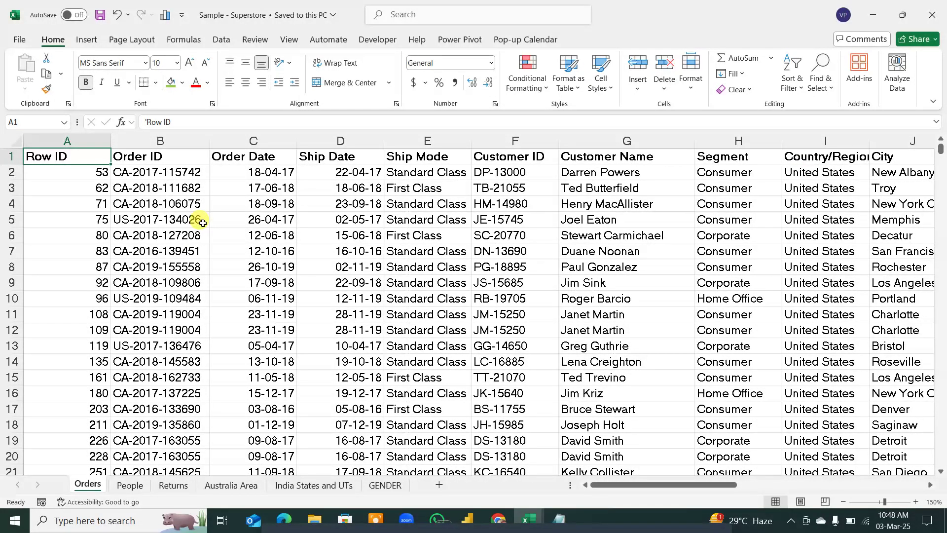
key(ctrl+Down)
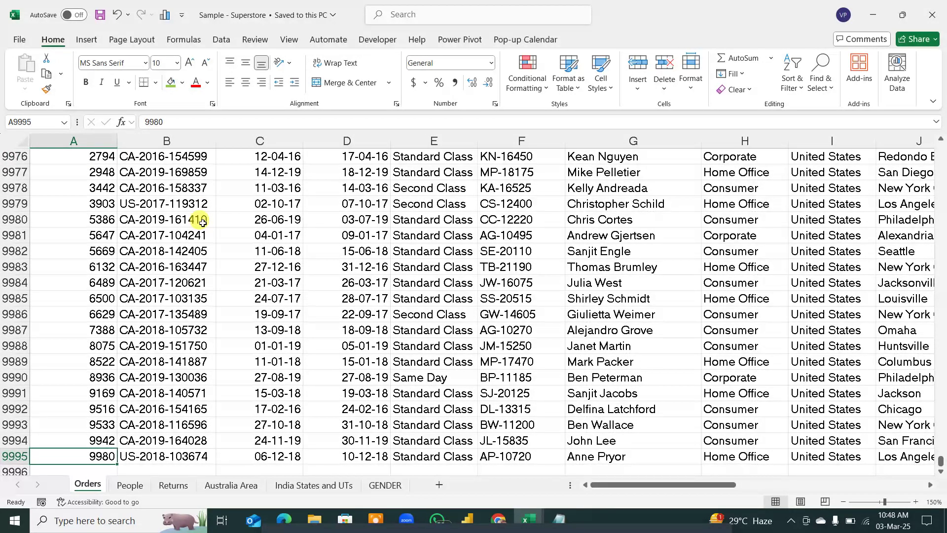
key(ctrl+Up)
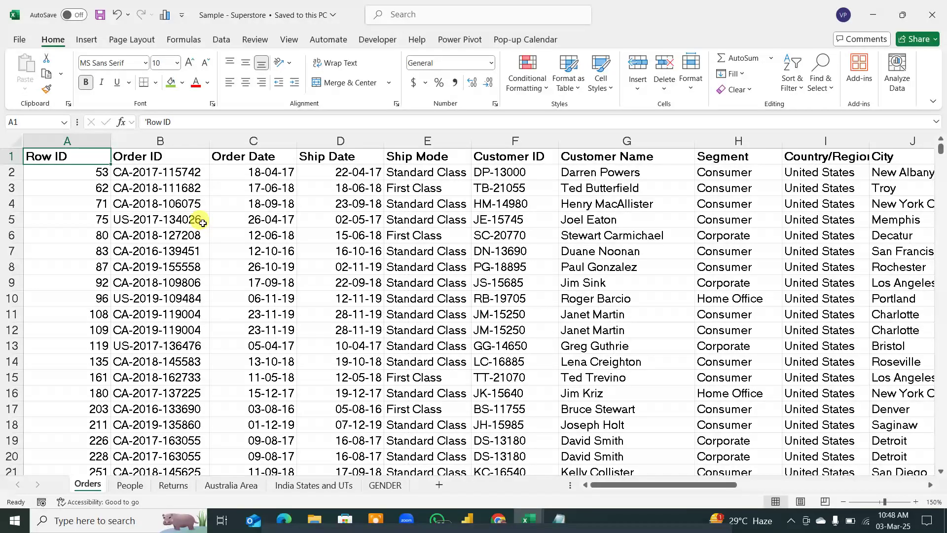
key(ctrl+Right)
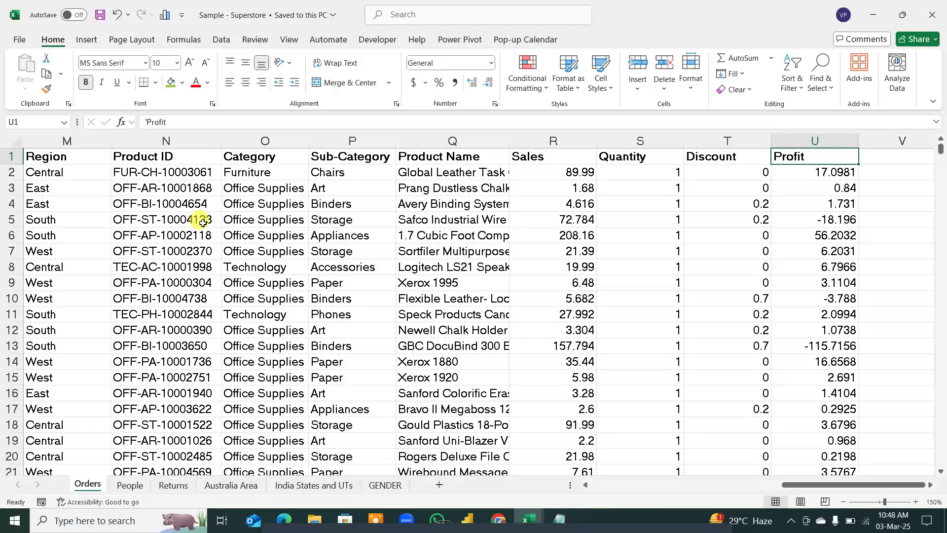
key(ctrl+Left)
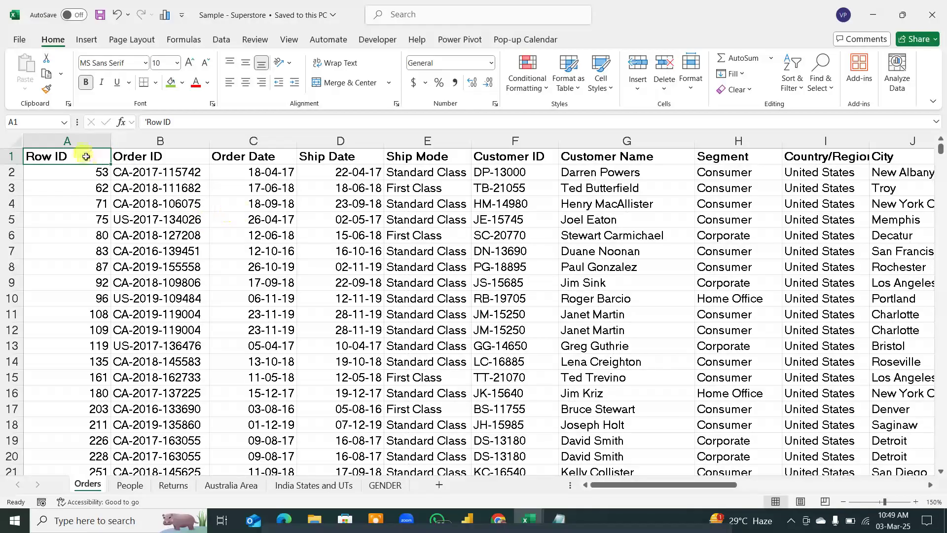
Step: Highlight sample values in the Row ID, Order ID, Order Date and Ship Date columns one after another
drag(91, 180, 101, 388)
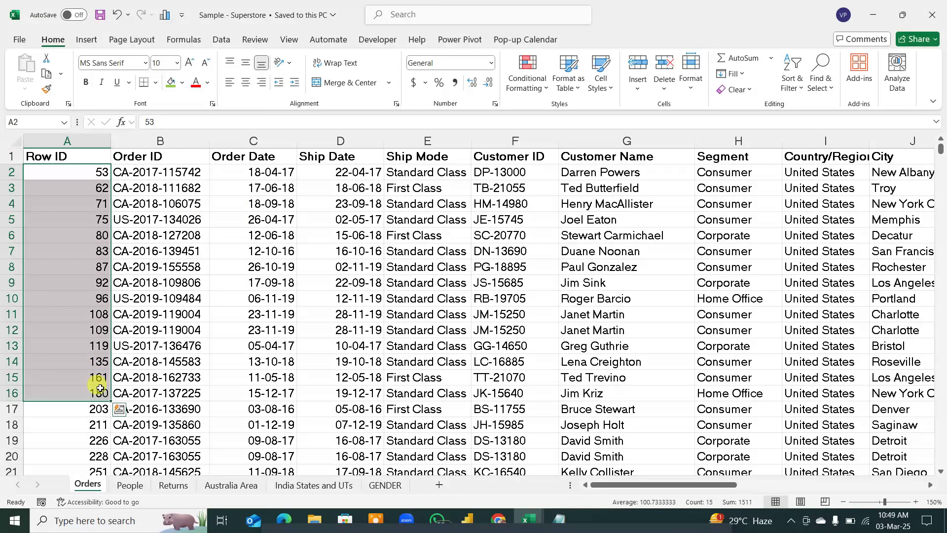
drag(163, 173, 172, 394)
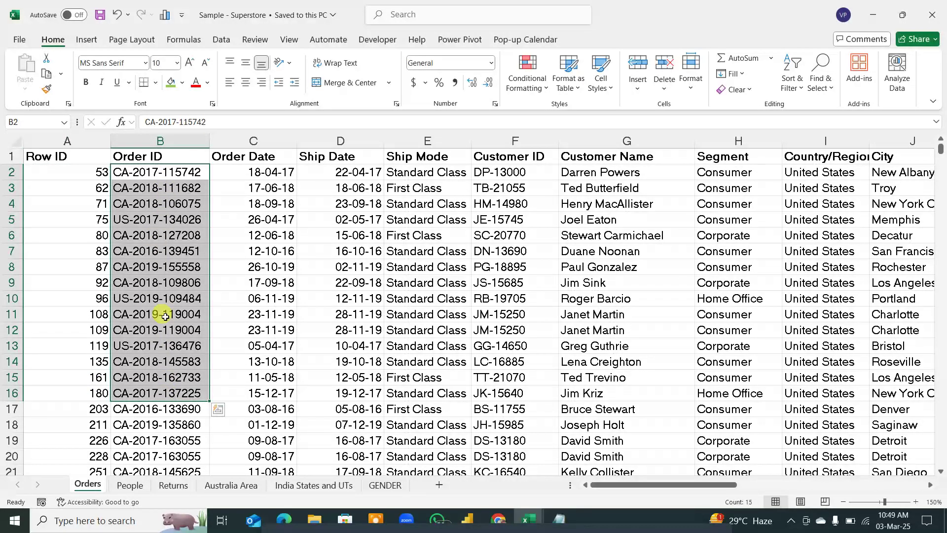
drag(169, 233, 197, 296)
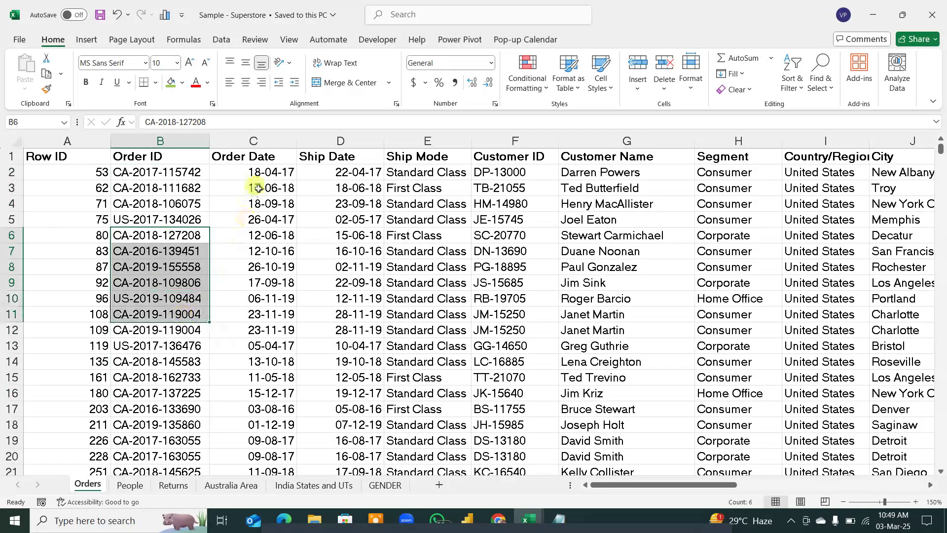
drag(250, 186, 261, 297)
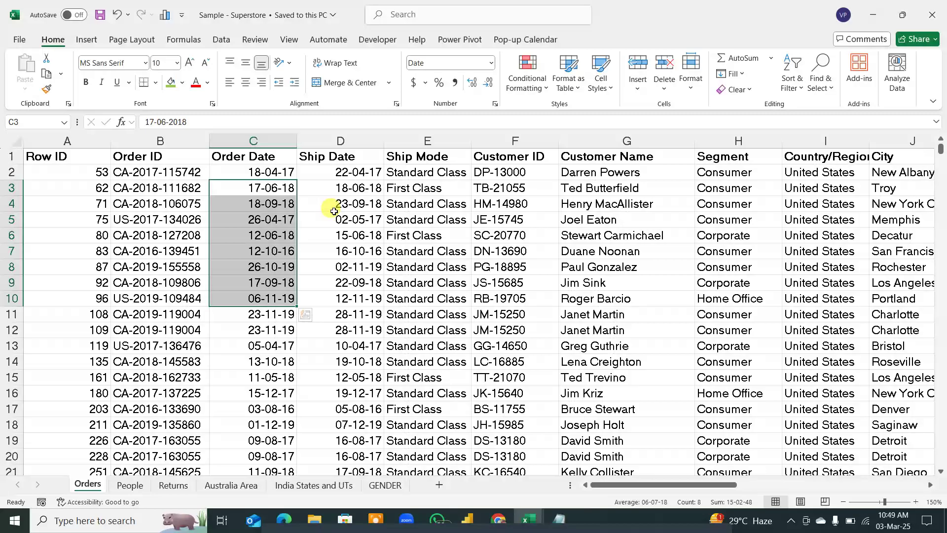
drag(338, 187, 344, 219)
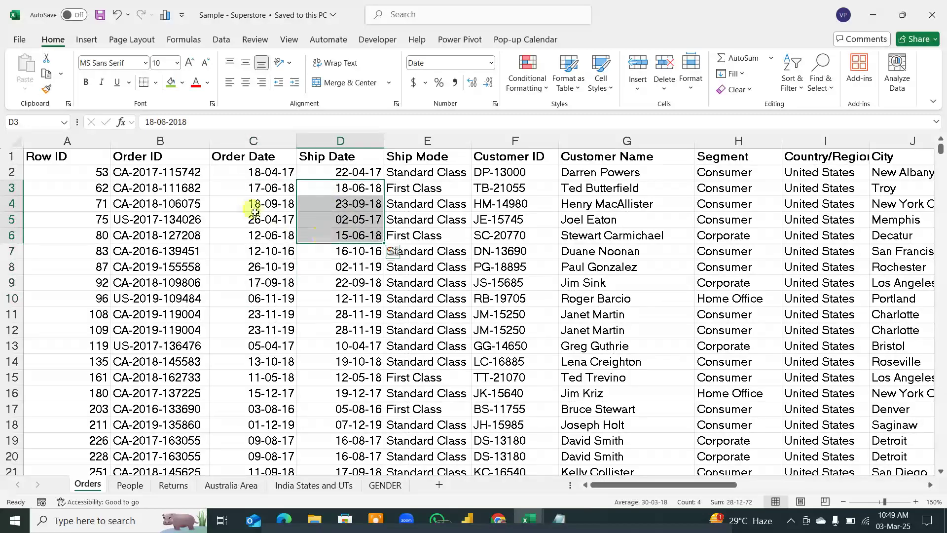
drag(239, 193, 249, 256)
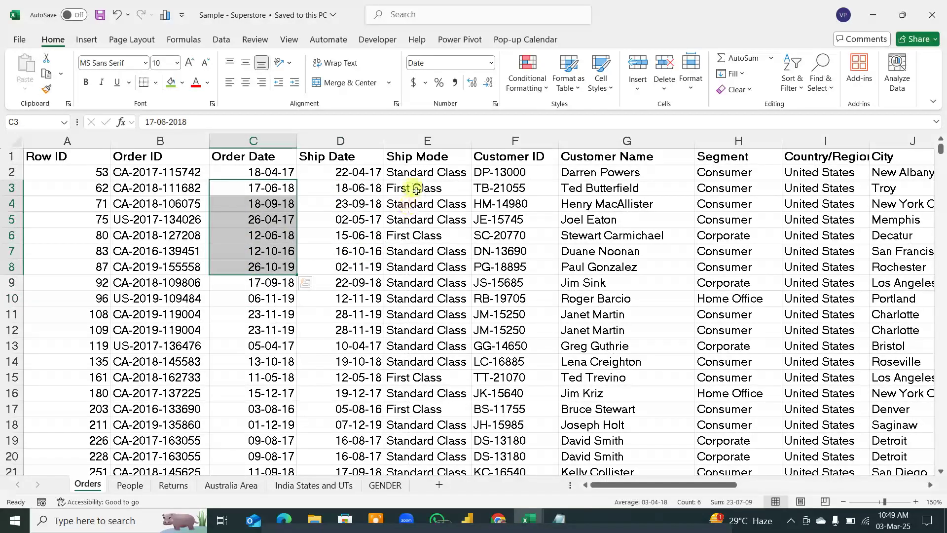
Step: Highlight sample values in the Ship Mode, Customer ID and Customer Name columns, and select the Segment header
drag(415, 188, 418, 291)
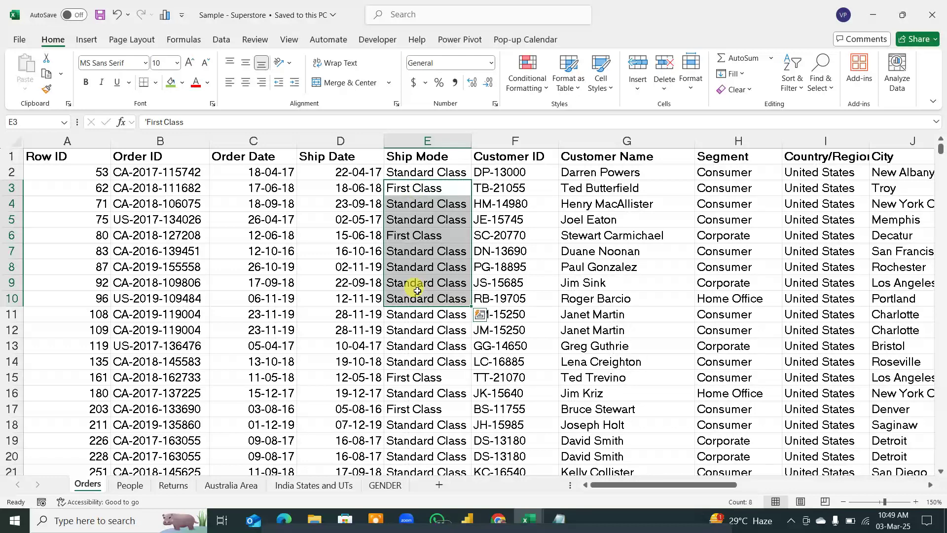
drag(506, 189, 496, 300)
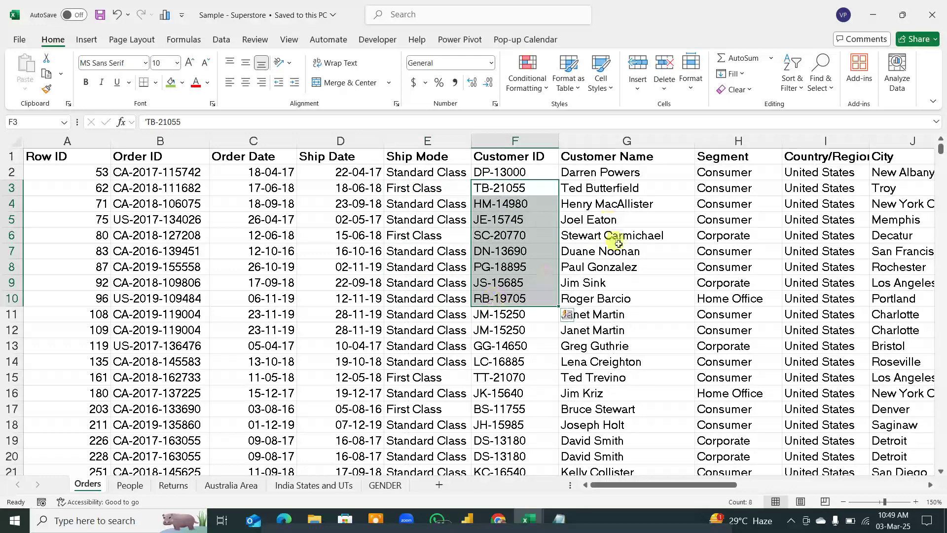
drag(612, 222, 620, 301)
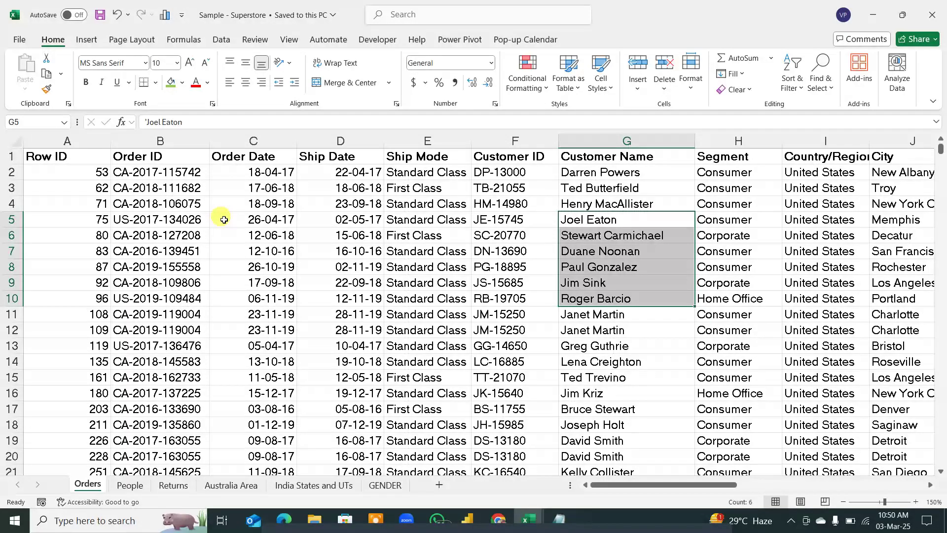
click(712, 157)
Step: Select the Country/Region to Region headers, and extend the highlight over those location columns down to row 16
drag(735, 485, 795, 488)
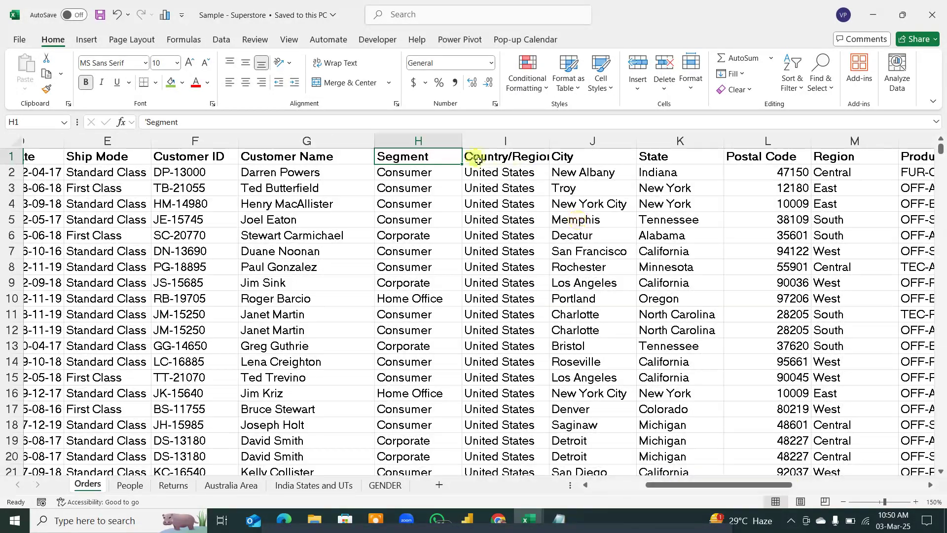
click(499, 158)
drag(499, 158, 841, 158)
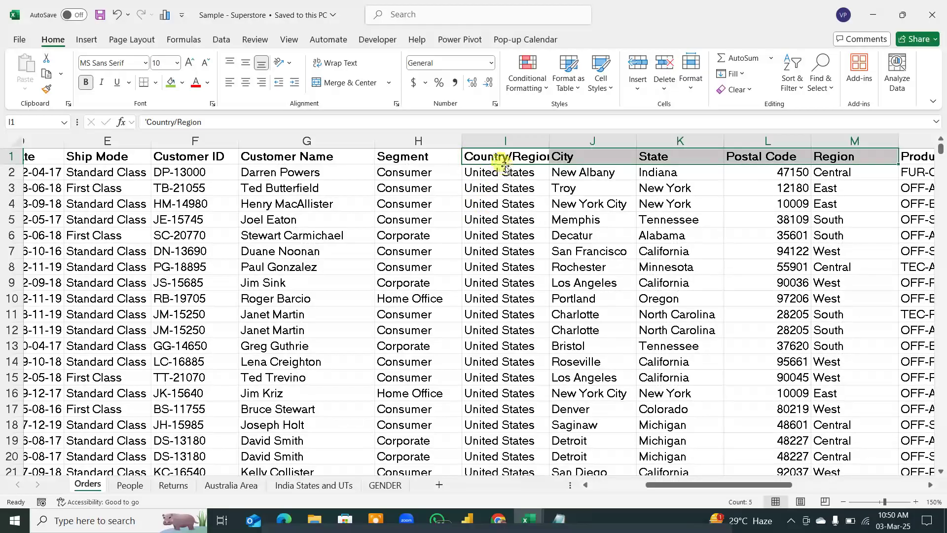
click(542, 159)
drag(542, 160, 846, 387)
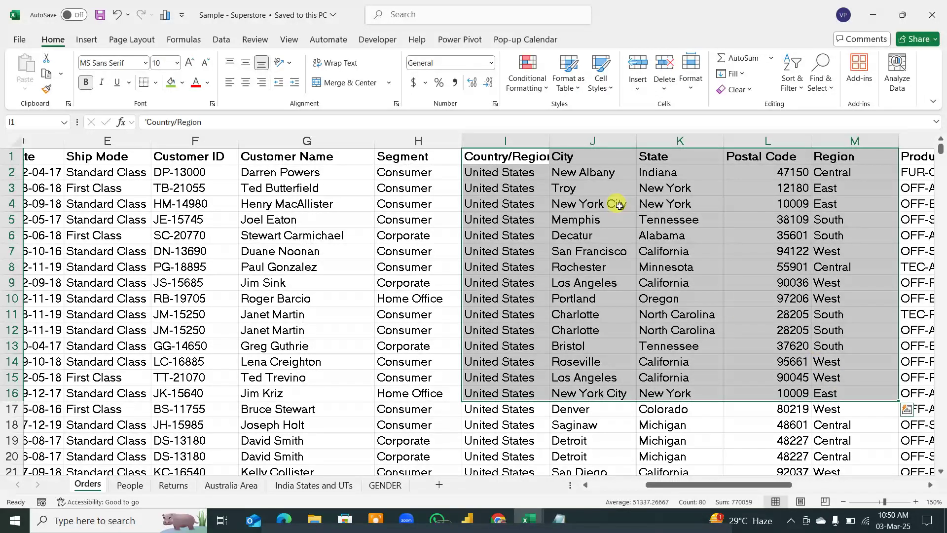
Step: Highlight the Sales, Quantity, Discount and Profit values in rows 3 to 14, and the order data in B4:F18
drag(713, 485, 850, 470)
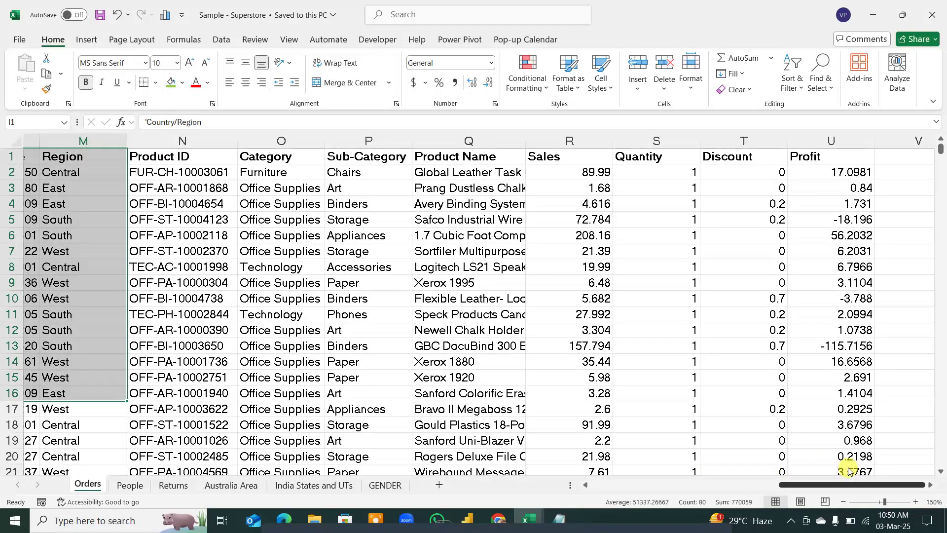
drag(600, 190, 854, 367)
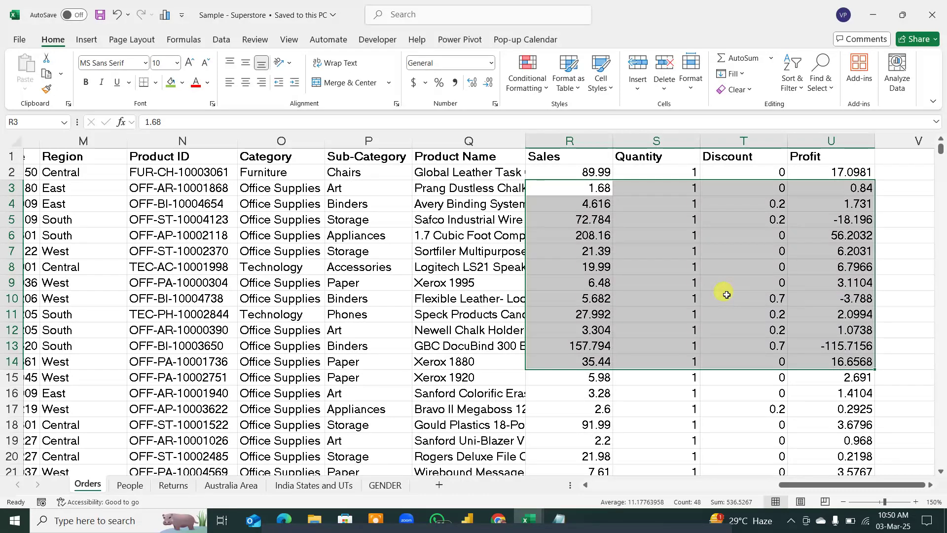
drag(812, 484, 610, 485)
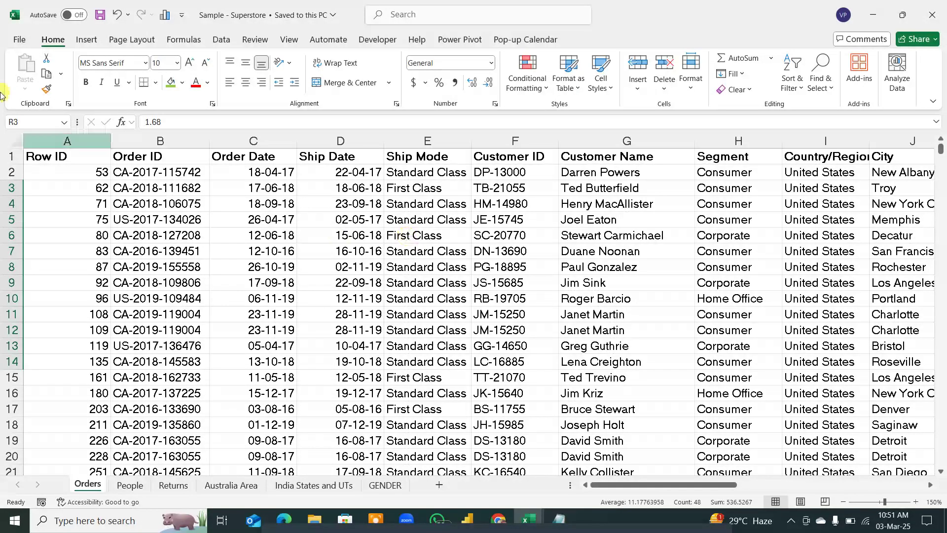
drag(187, 211, 497, 423)
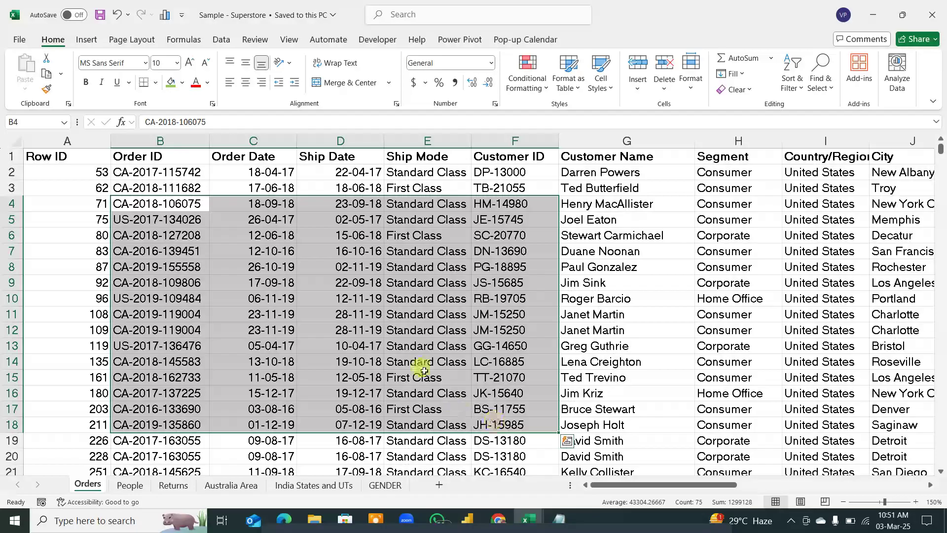
click(316, 283)
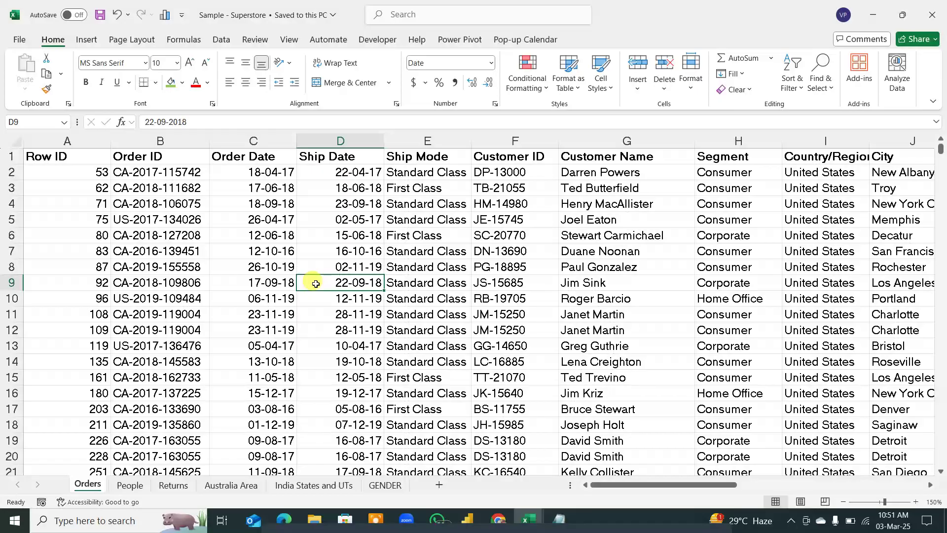
Step: Highlight the Customer Name, Customer ID and Segment columns, their three headers together, and the customer names in rows 2 to 20
click(586, 141)
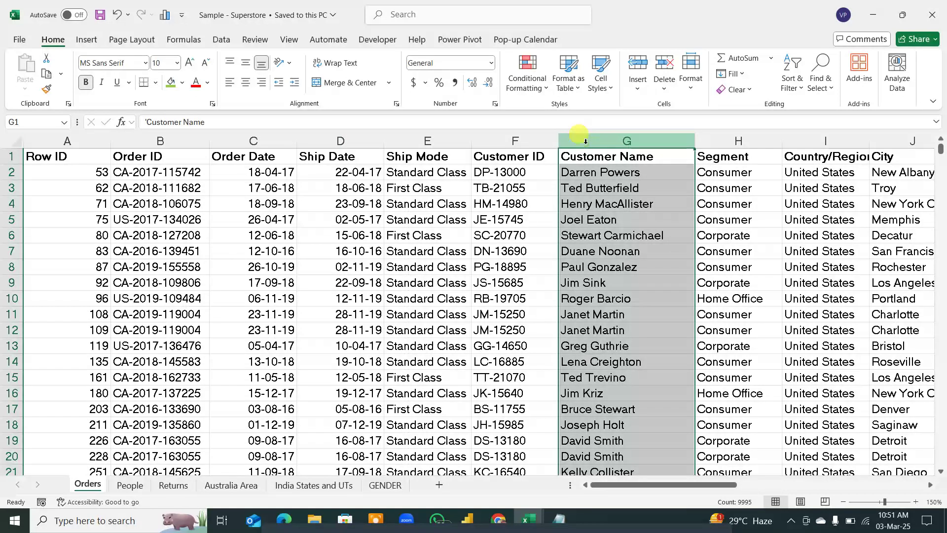
click(580, 220)
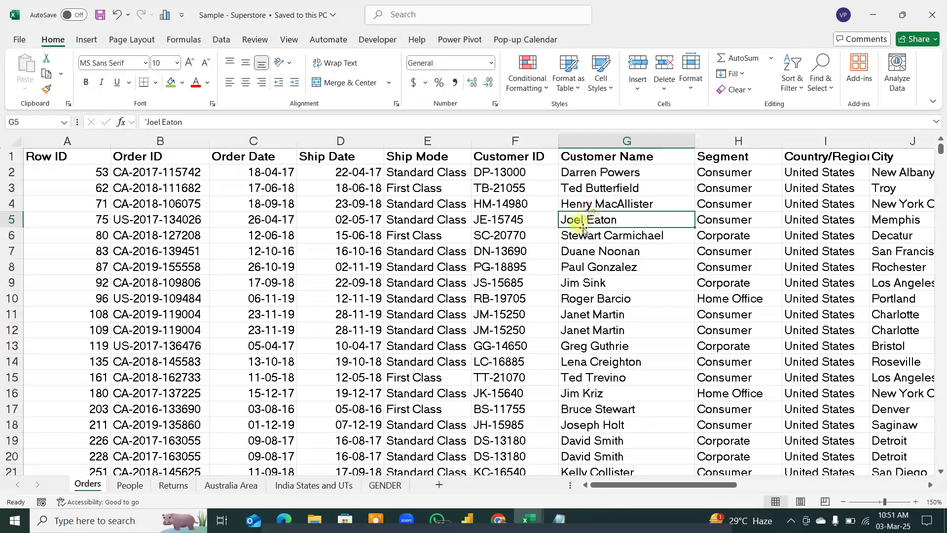
click(521, 138)
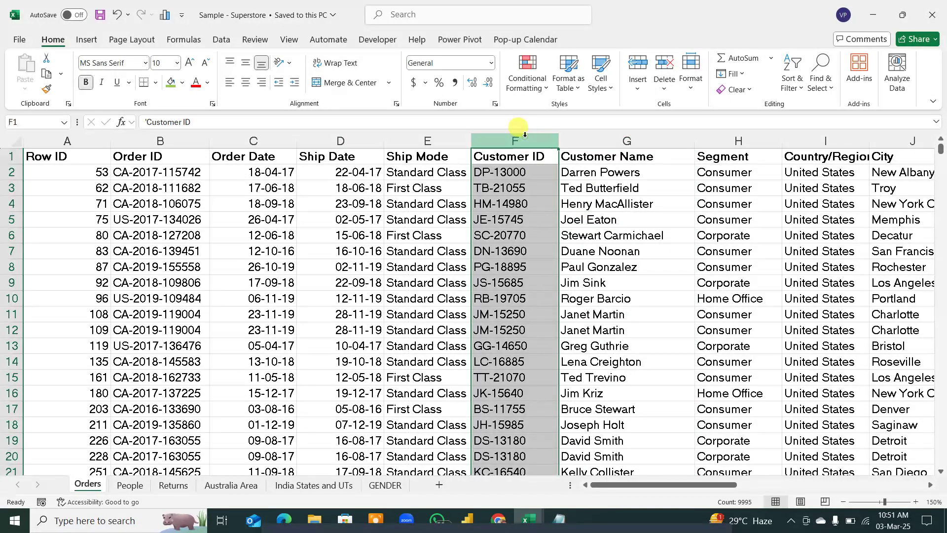
click(715, 139)
scroll(701, 397, right, 2)
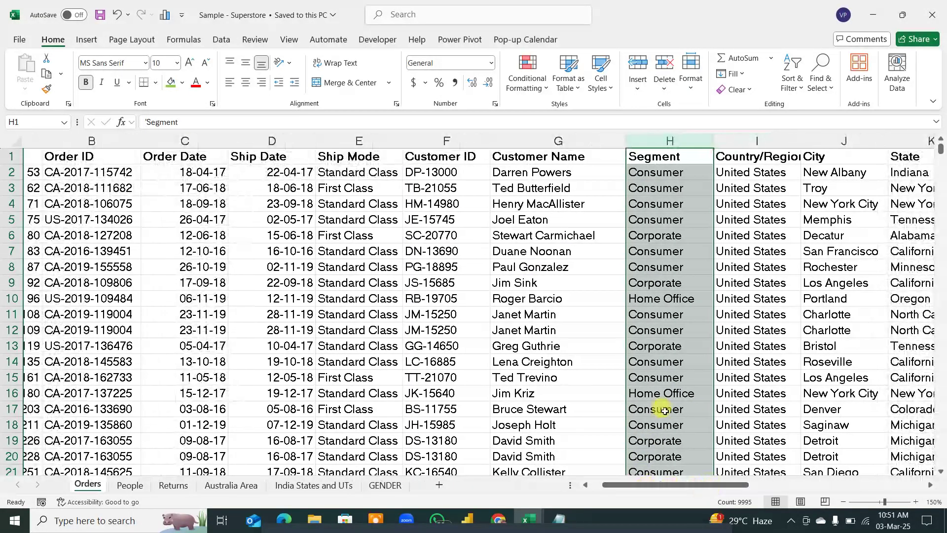
drag(434, 156, 664, 157)
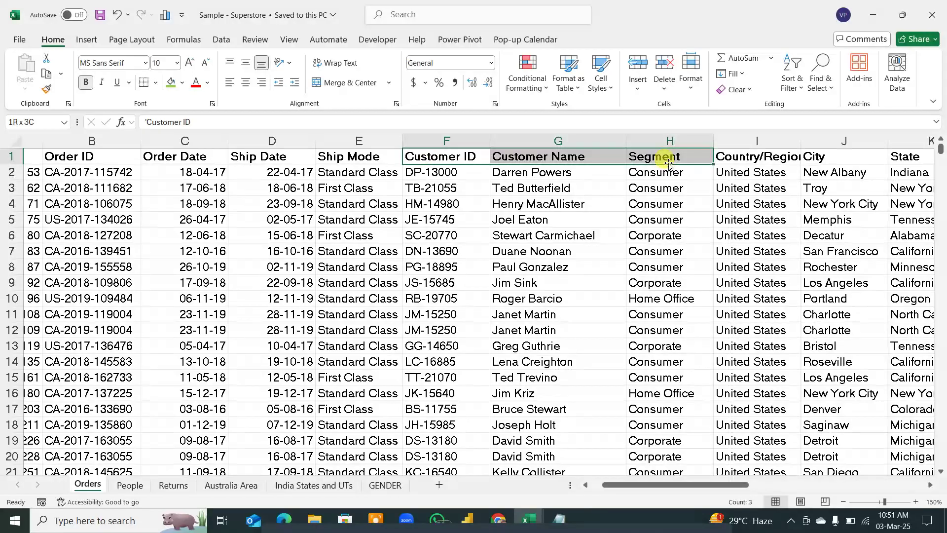
drag(546, 173, 545, 454)
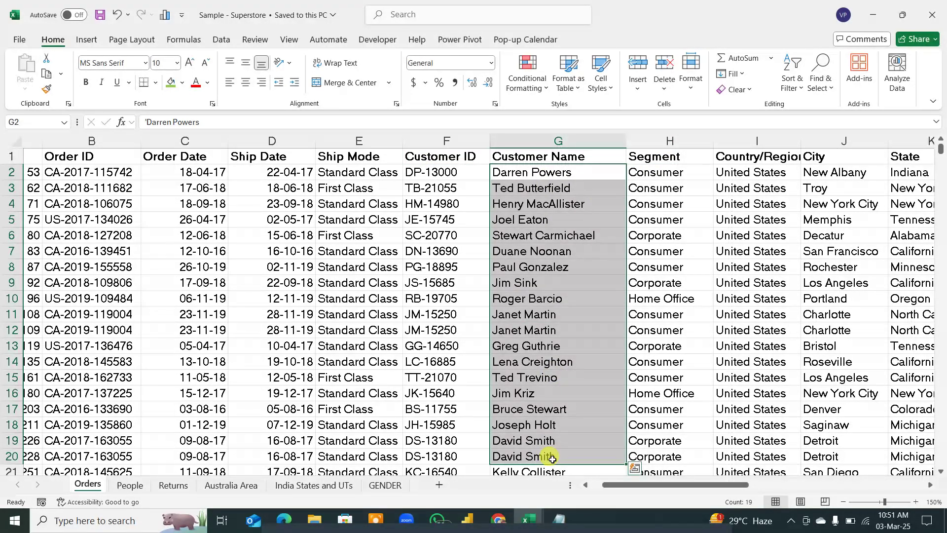
Step: Add filters to the Orders header row and open the Segment column's filter list
click(670, 156)
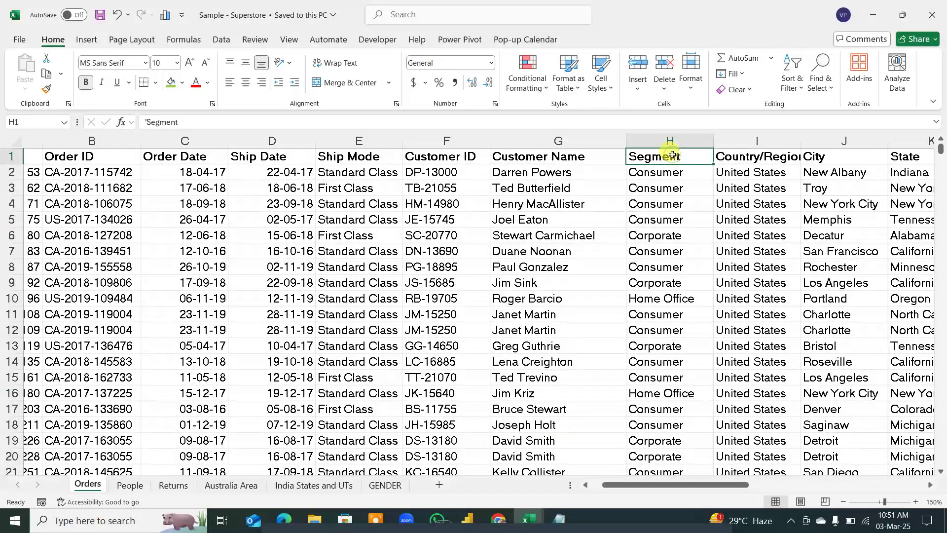
key(ctrl+shift+l)
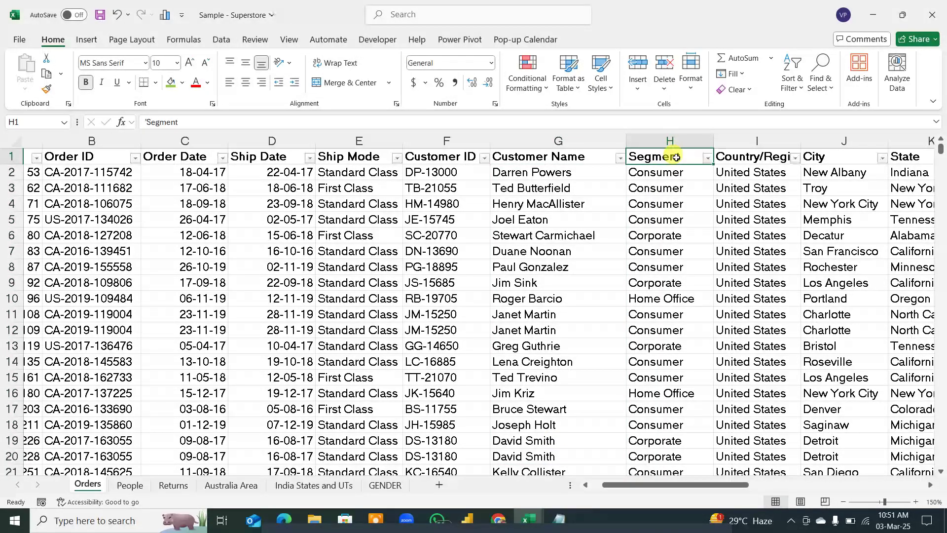
click(708, 158)
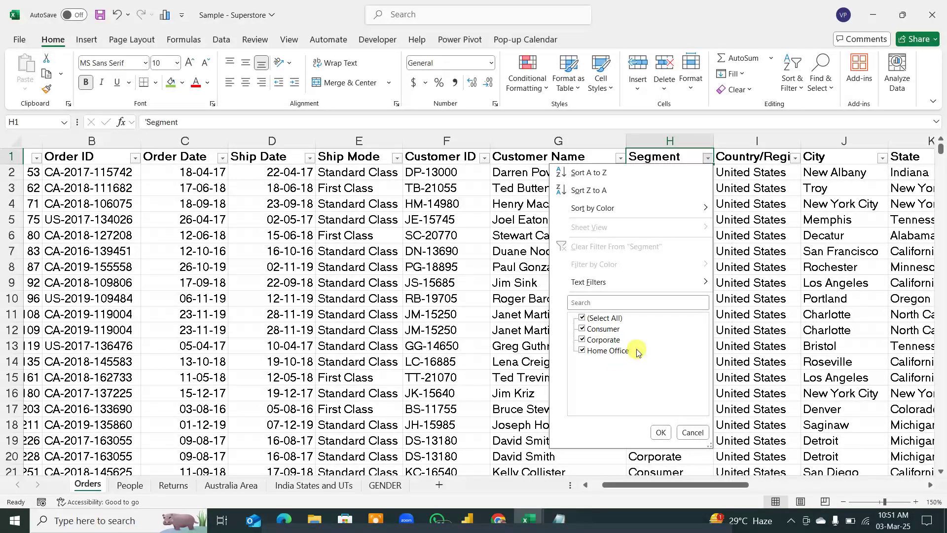
Step: Close the Segment filter list and select the Country/Region to Region headers in the Orders sheet
click(659, 432)
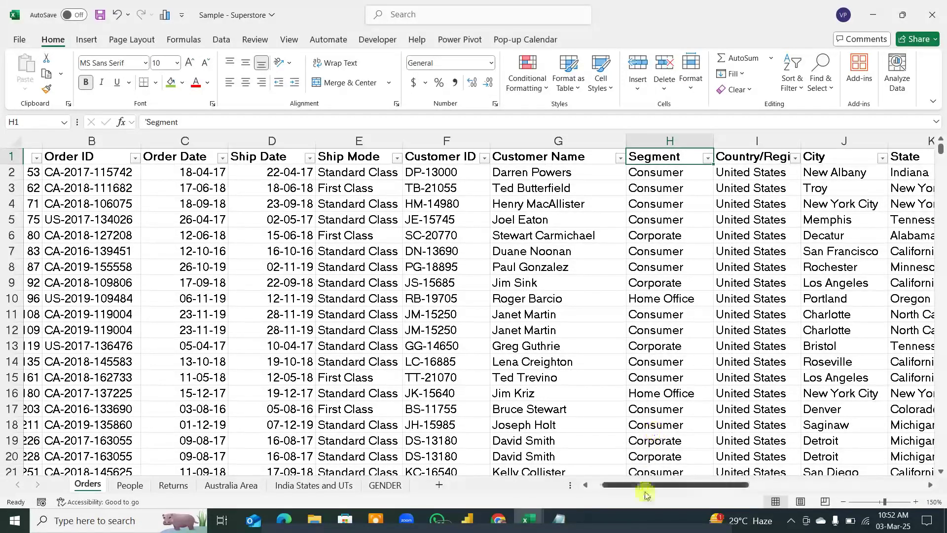
drag(673, 486, 748, 488)
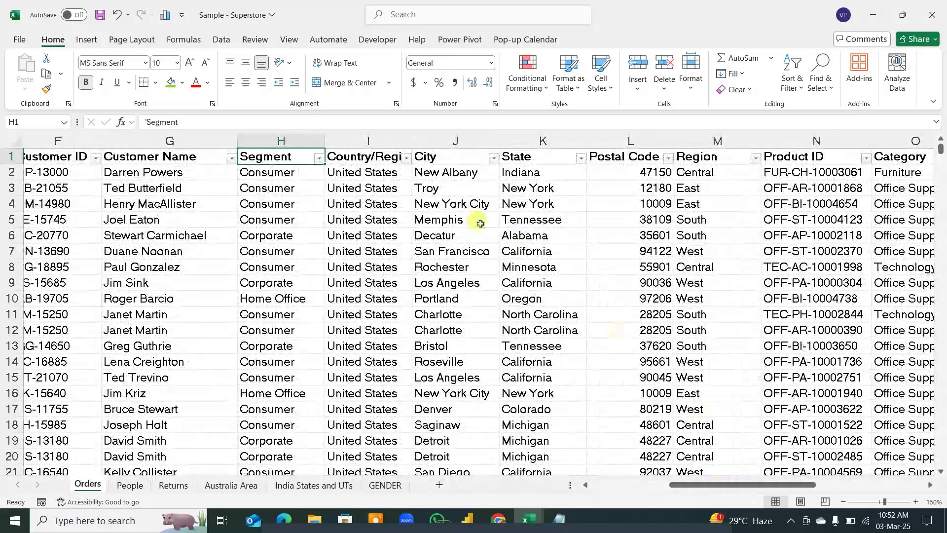
drag(365, 156, 700, 156)
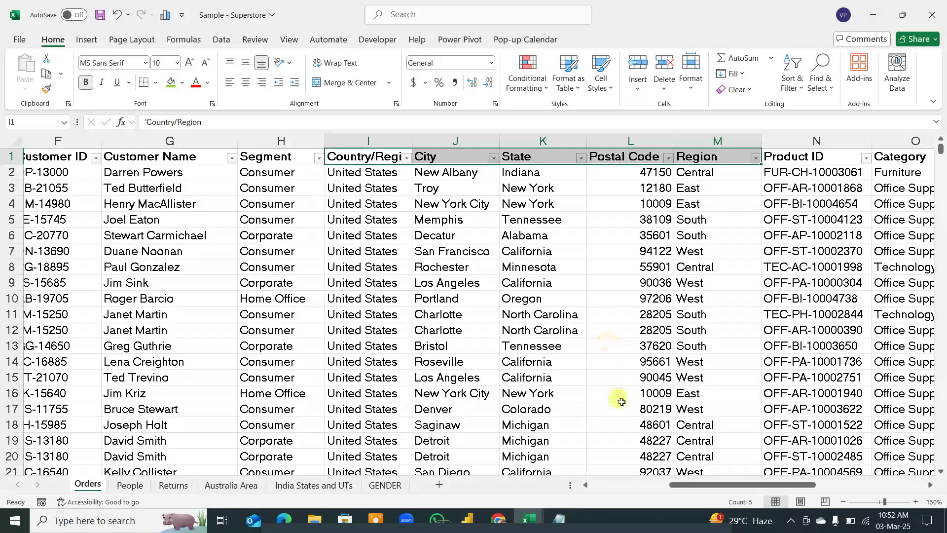
Step: Point out the Product ID and Category headers by selecting each one in turn
drag(707, 490, 784, 471)
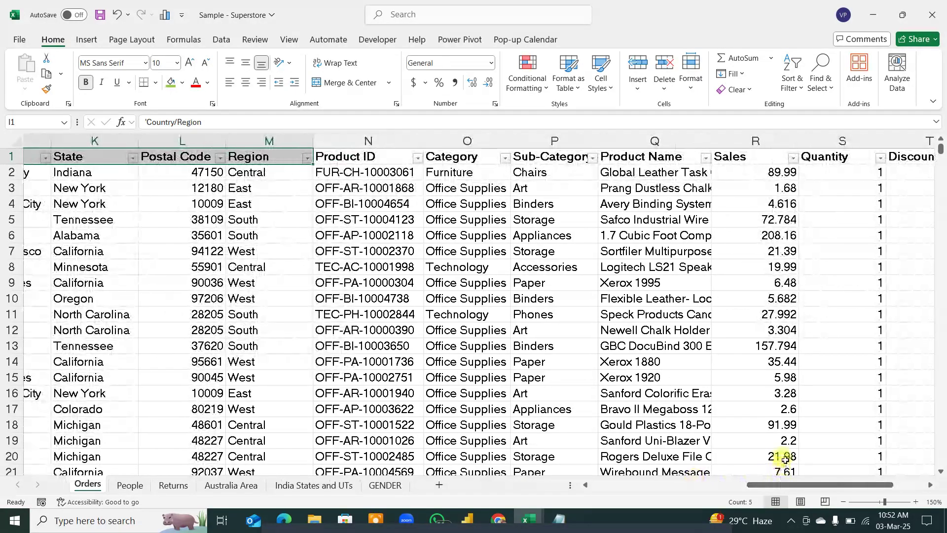
click(391, 157)
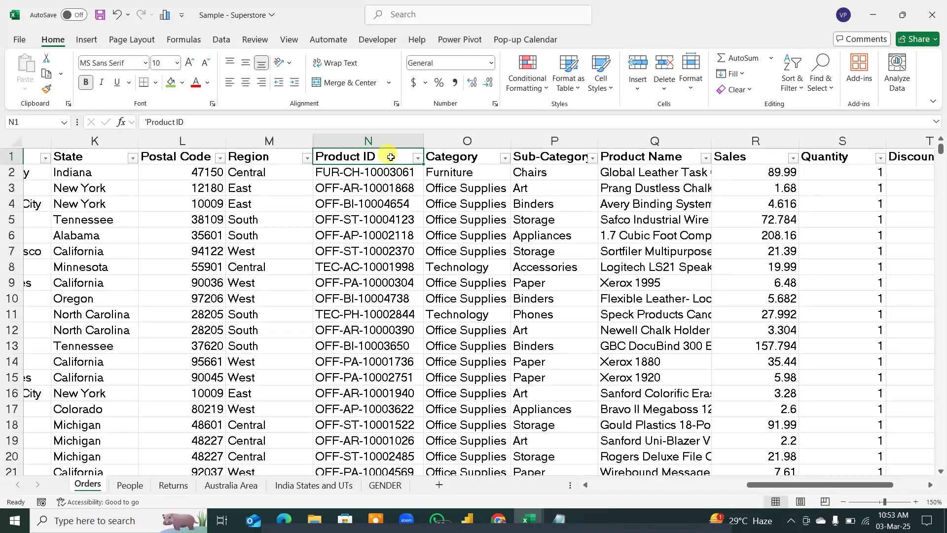
click(464, 157)
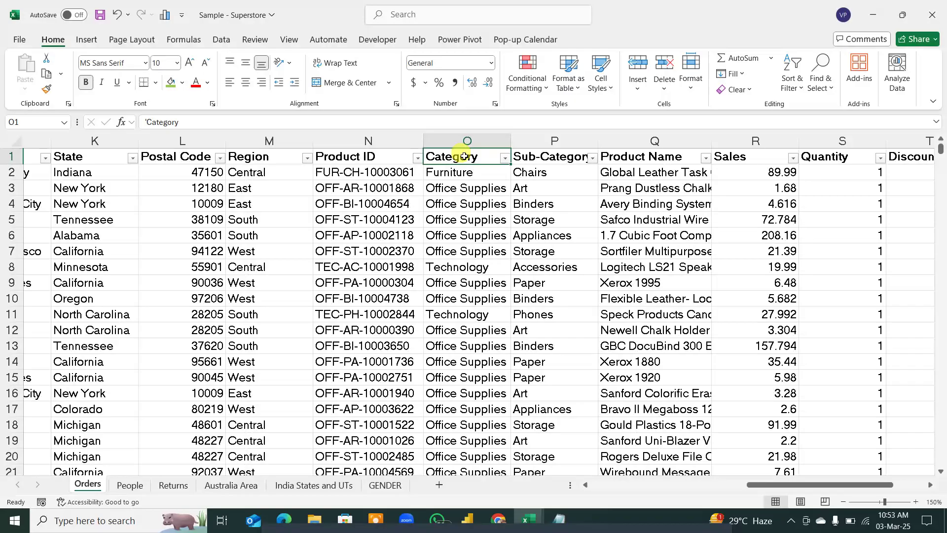
Step: Filter the Category column to show only Technology
click(504, 158)
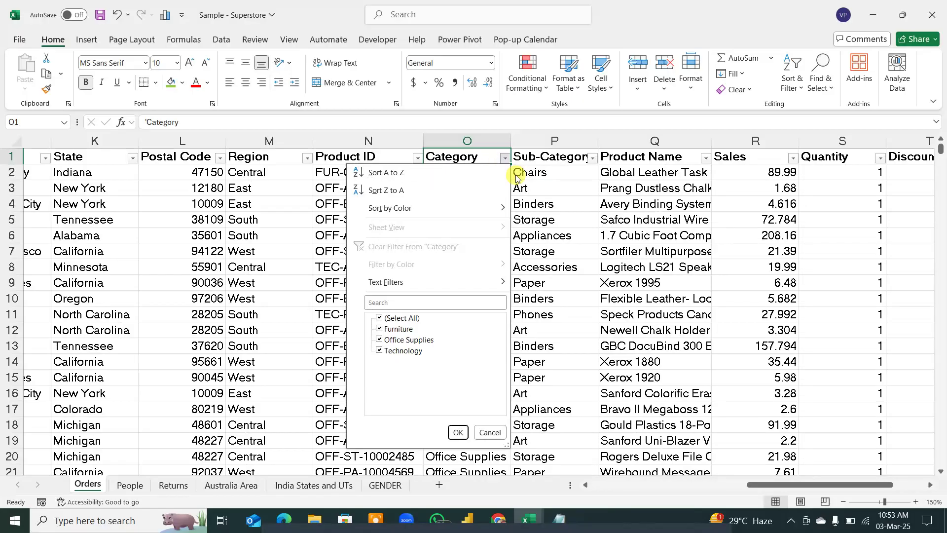
click(379, 317)
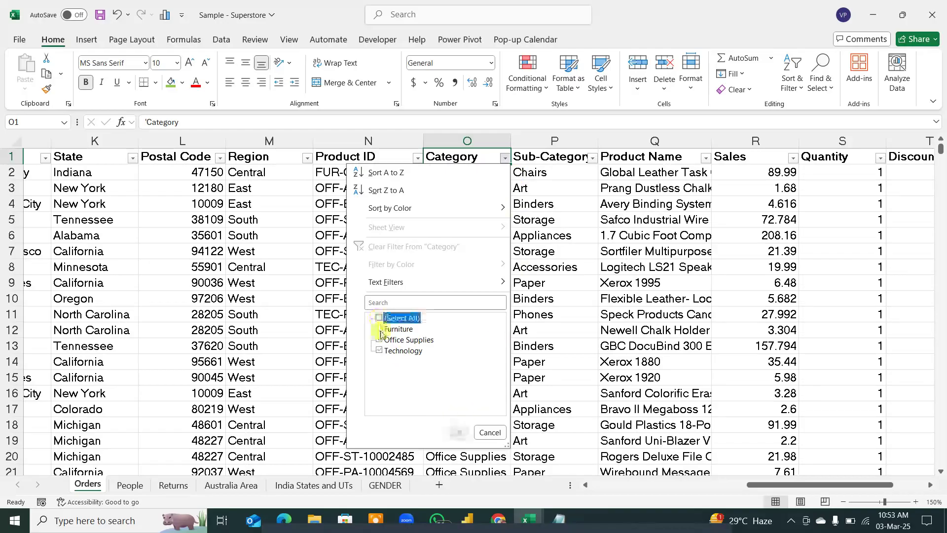
click(380, 351)
click(458, 432)
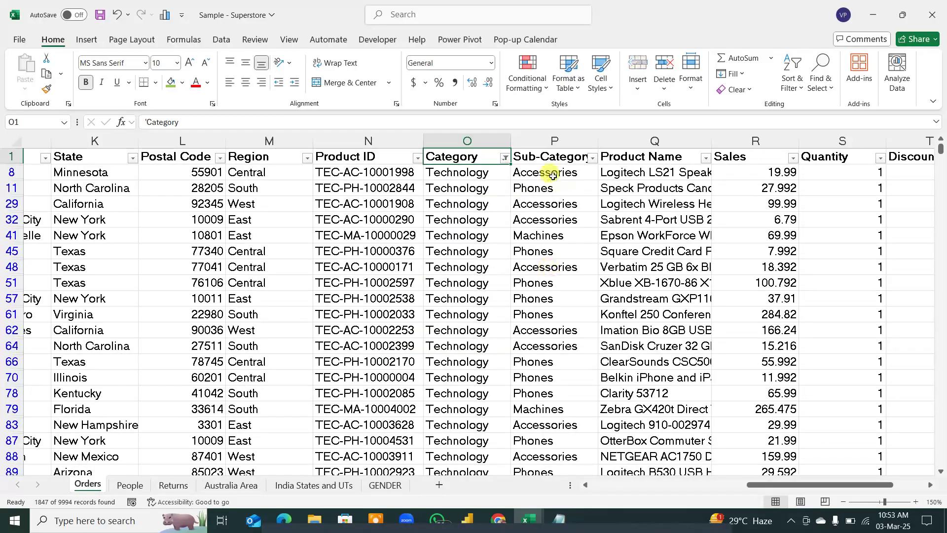
Step: Review the Technology sub-categories in rows 8 to 79 and in the filter list, and highlight the Product ID to Sub-Category headers
drag(550, 173, 574, 414)
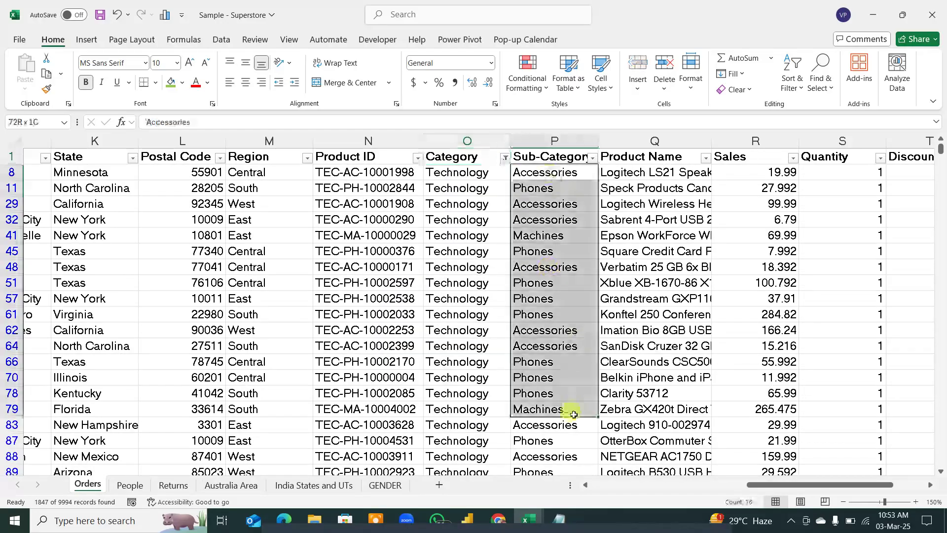
click(593, 157)
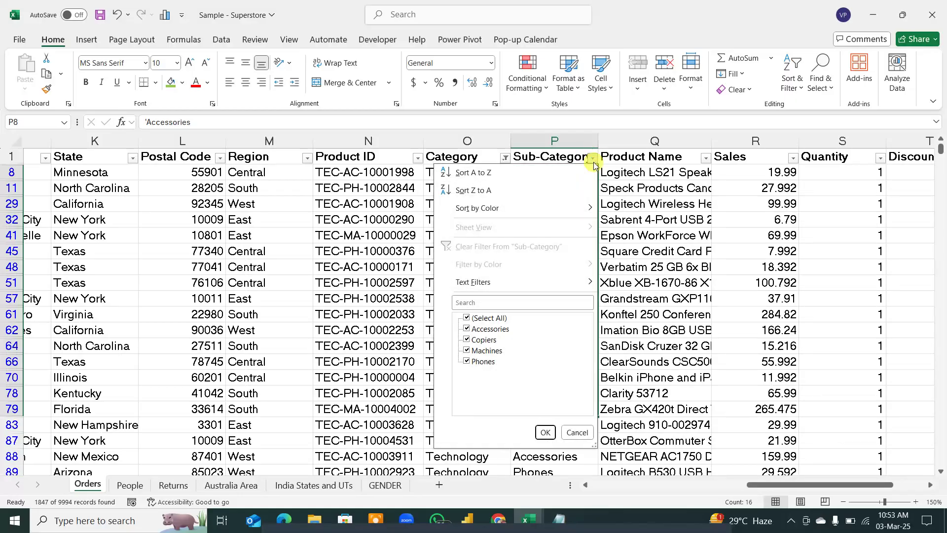
click(543, 432)
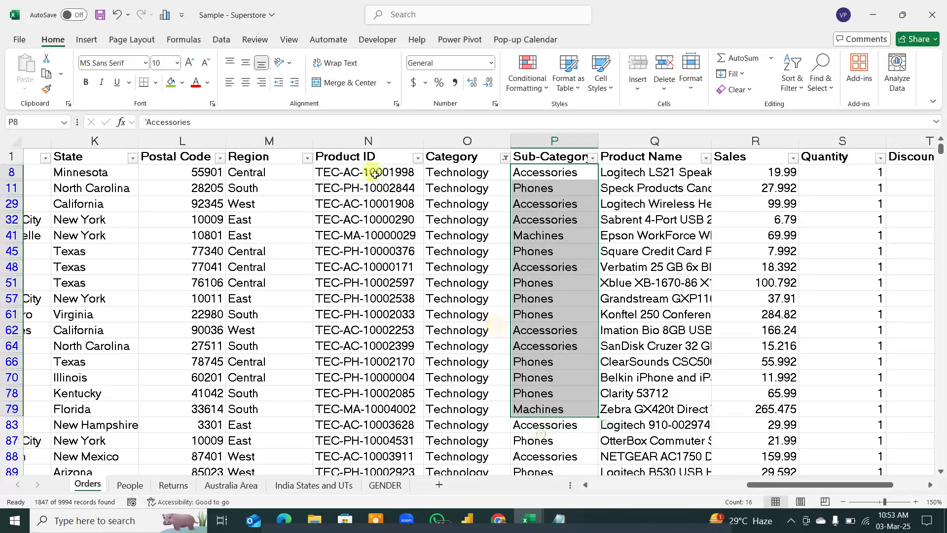
drag(341, 157, 524, 156)
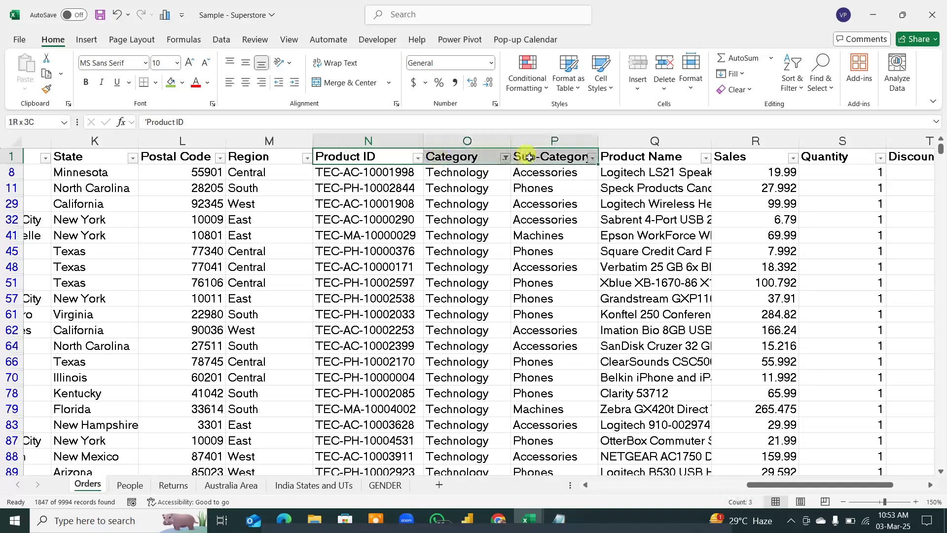
click(607, 176)
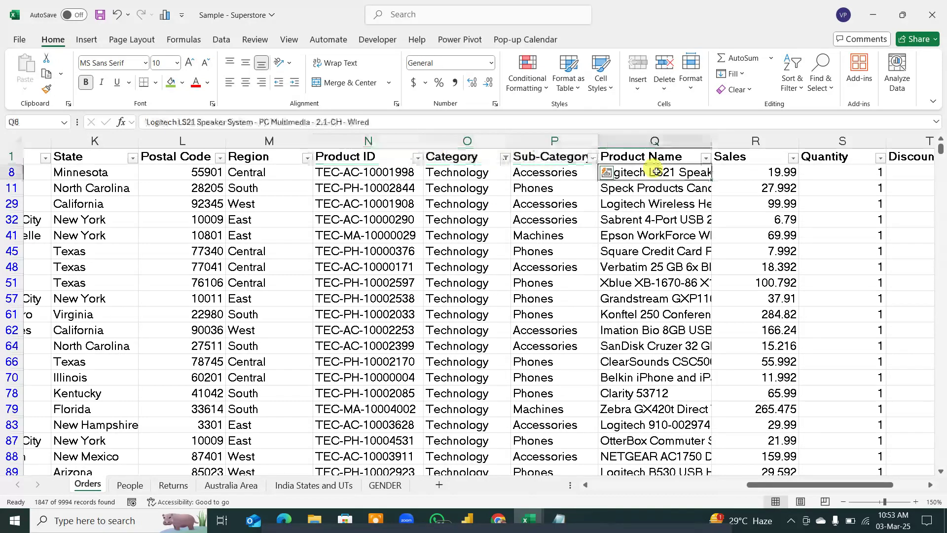
Step: Filter the Sub-Category column to show only Machines
click(593, 157)
click(467, 319)
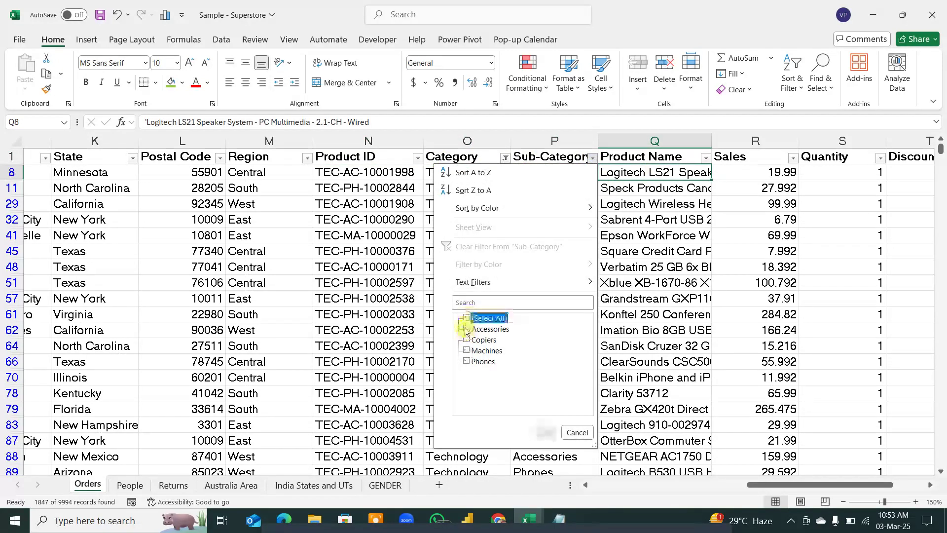
click(467, 351)
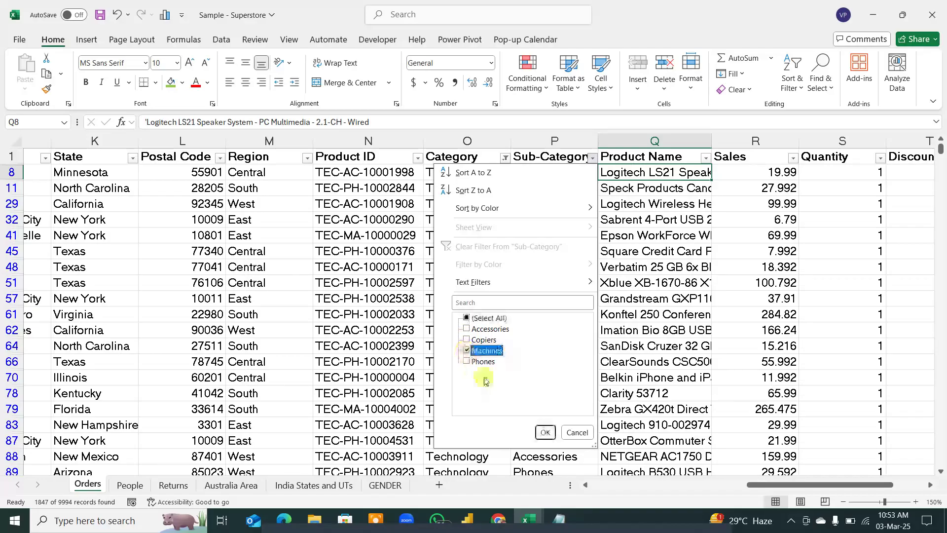
click(546, 433)
Step: Examine the machine products in the Product Name filter list from start to end, and close the list with all products kept
click(709, 159)
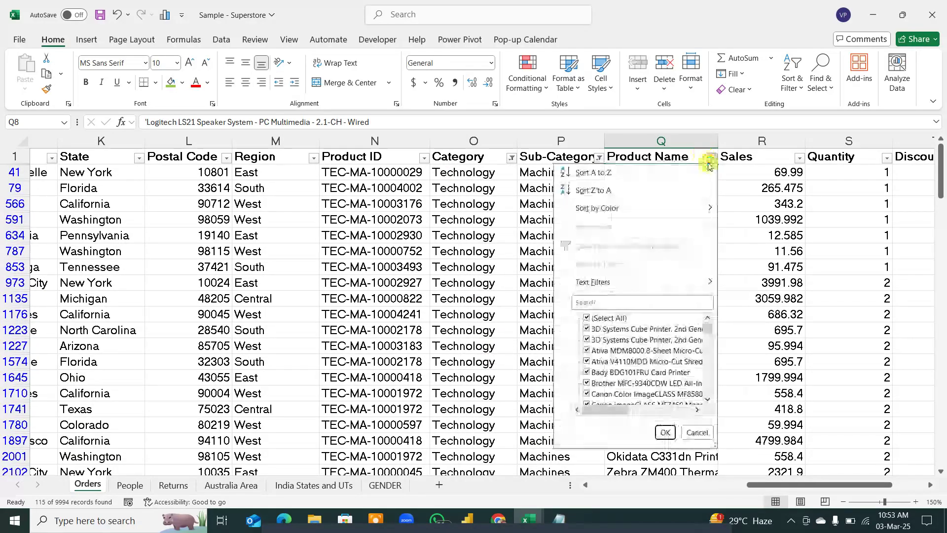
scroll(623, 364, down, 5)
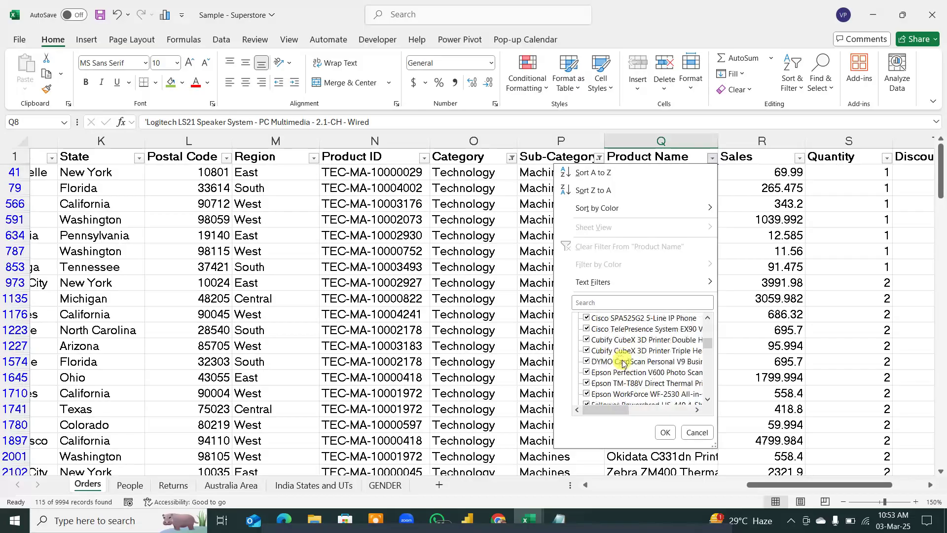
scroll(624, 364, down, 3)
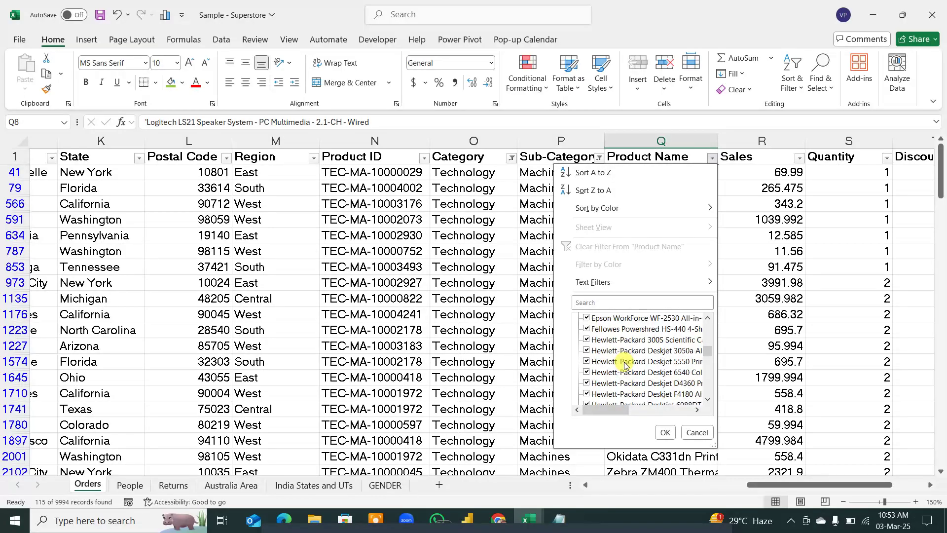
scroll(624, 364, down, 5)
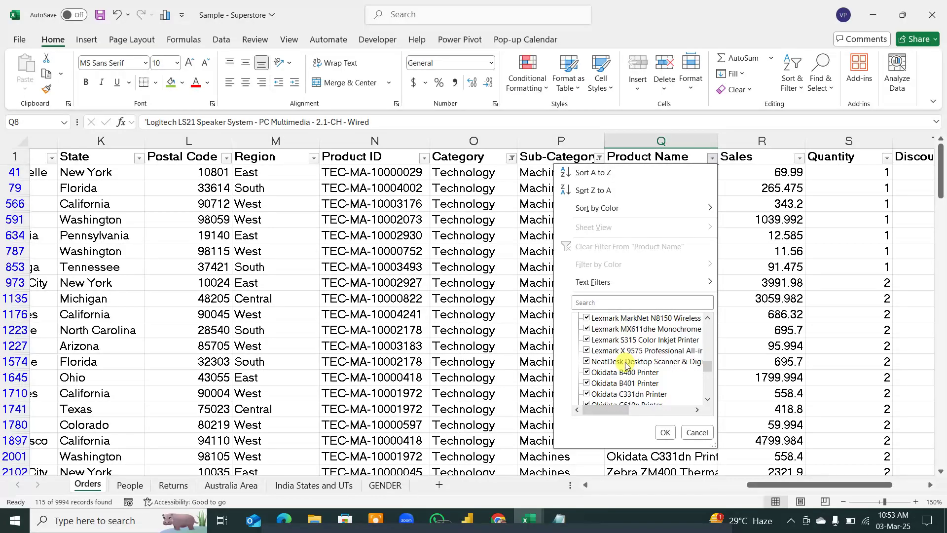
scroll(625, 365, down, 5)
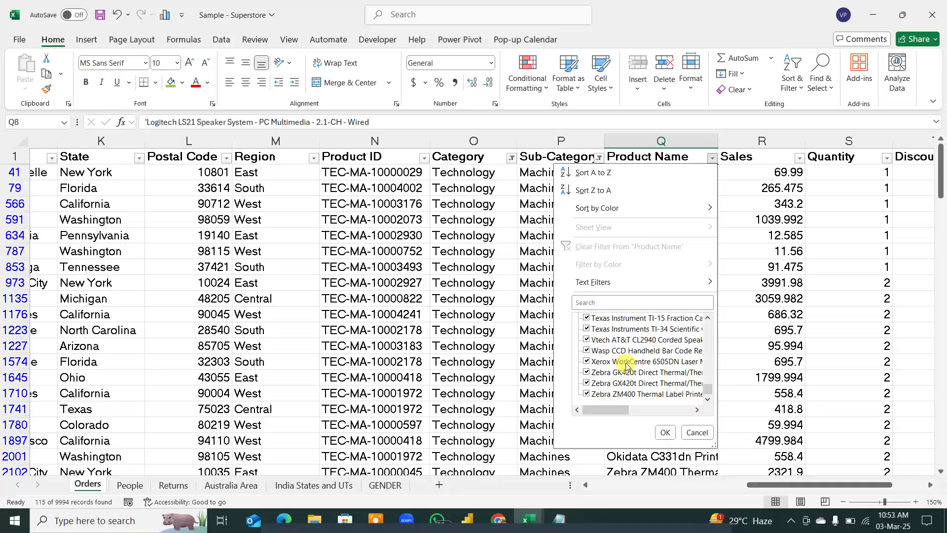
scroll(626, 365, up, 15)
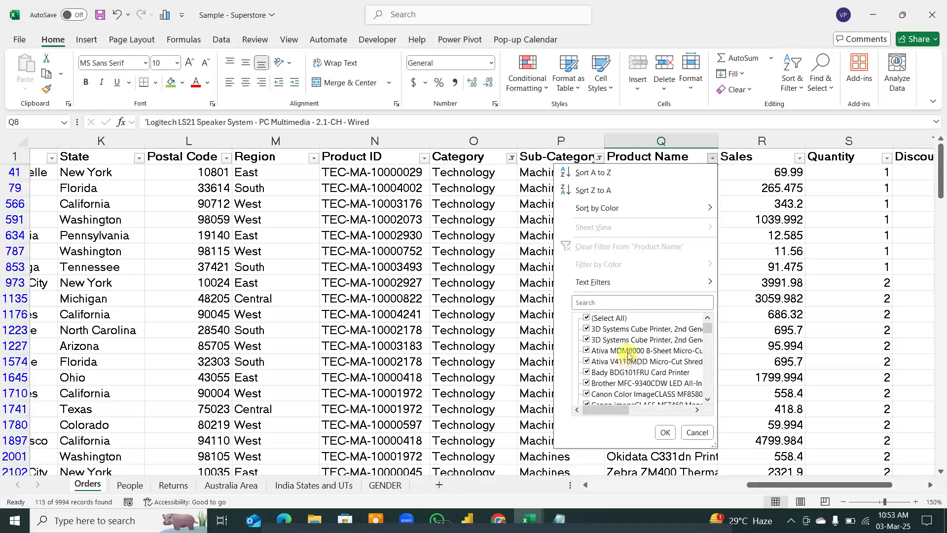
click(666, 433)
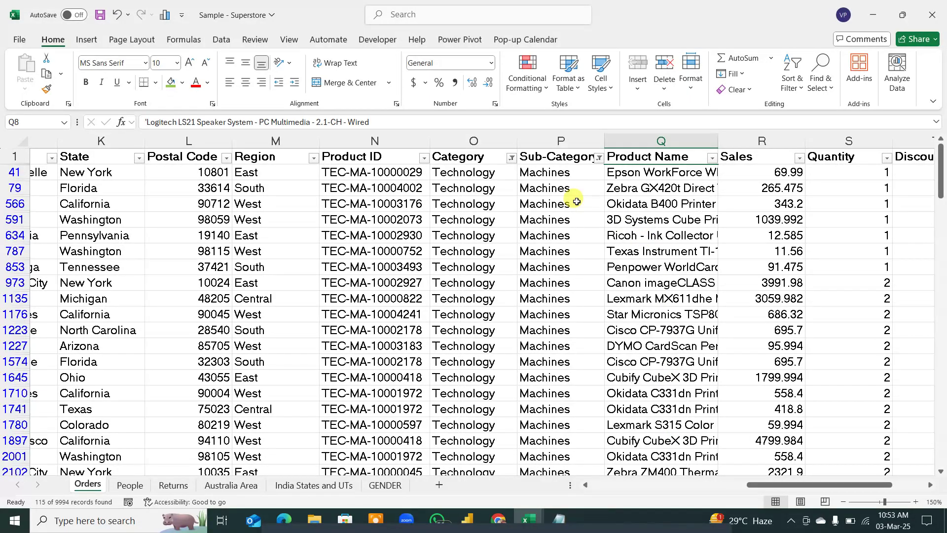
Step: Remove the filters from the Orders header row and select the Product ID to Product Name headers
key(ctrl+shift+l)
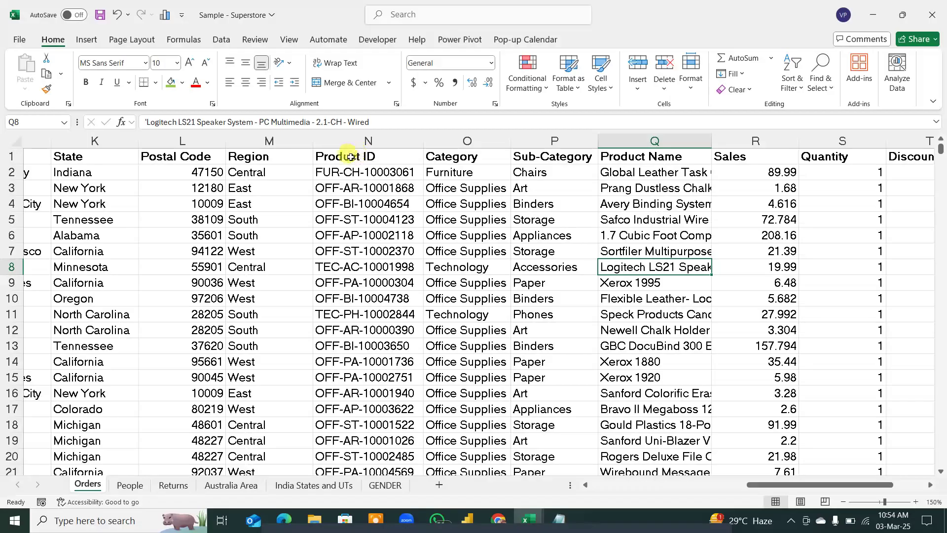
drag(349, 157, 656, 157)
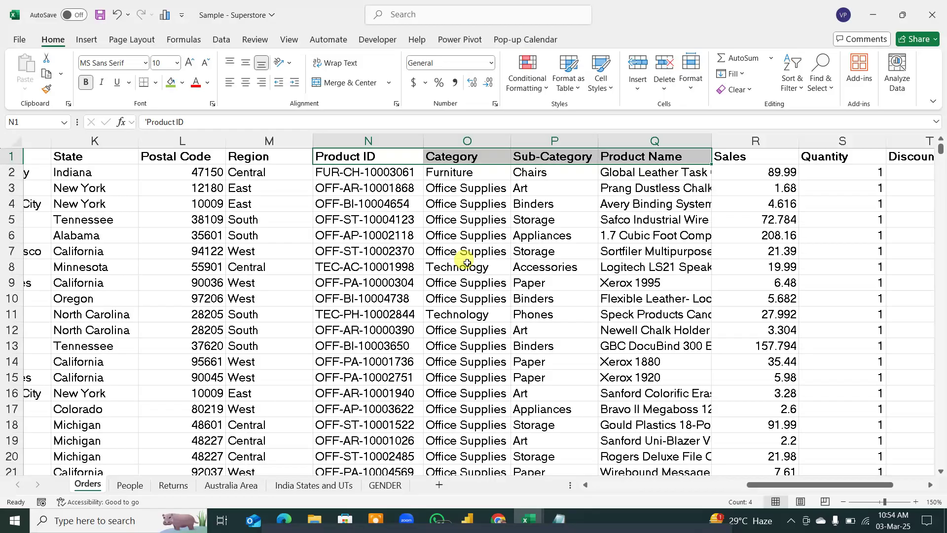
Step: Turn on screen annotation and draw a large red ellipse over the product data, with an arrow into it from a small oval
key(ctrl+shift+d)
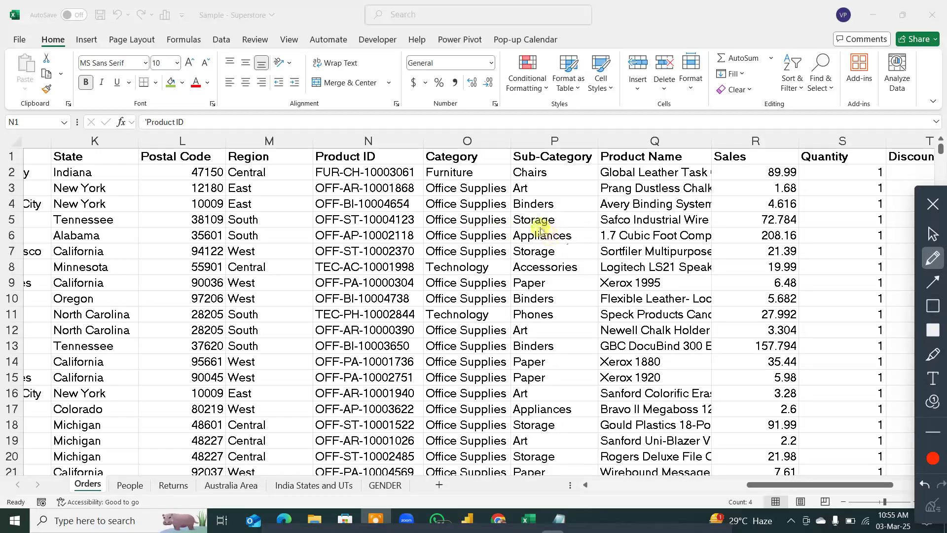
mouse_move(541, 230)
mouse_down()
mouse_move(365, 397)
mouse_move(661, 316)
mouse_move(539, 218)
mouse_up()
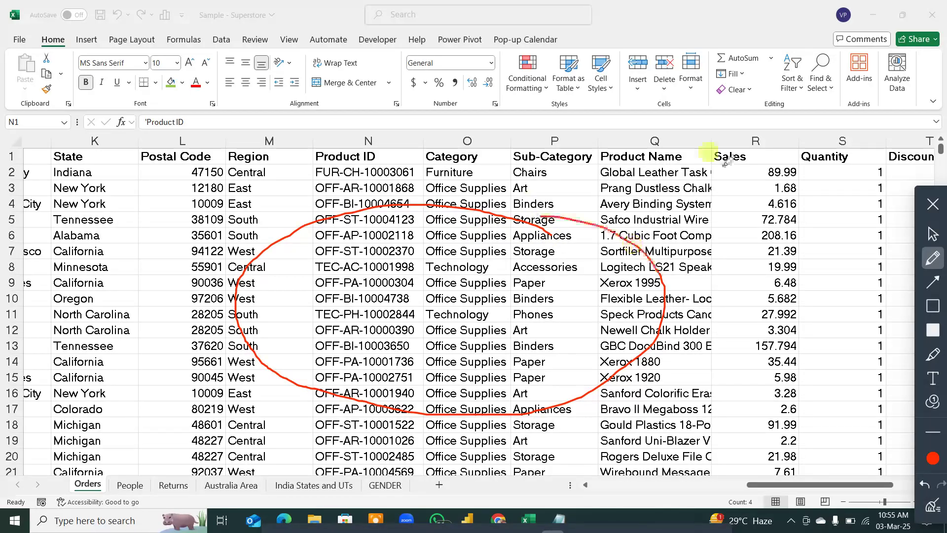
mouse_move(773, 20)
mouse_down()
mouse_move(545, 262)
mouse_move(558, 280)
mouse_up()
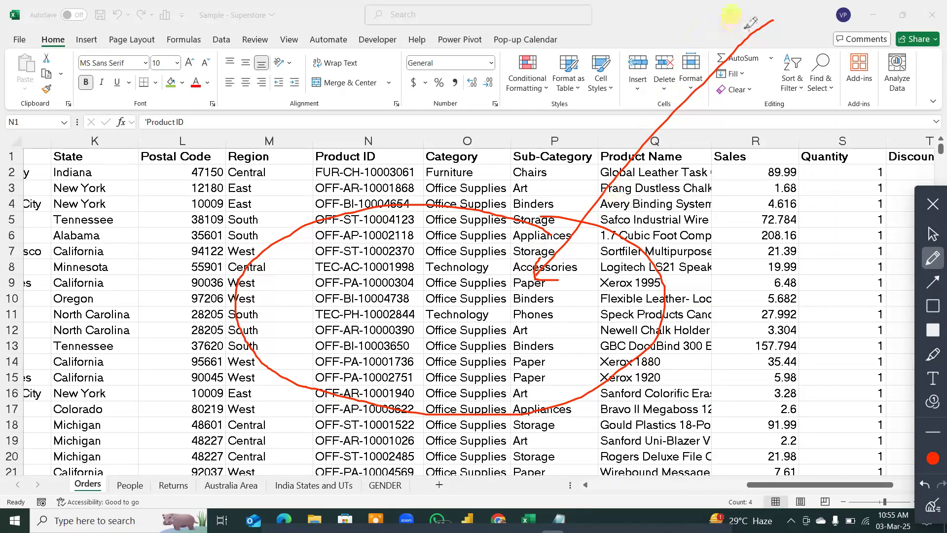
mouse_move(751, 22)
mouse_down()
mouse_move(697, 37)
mouse_move(777, 38)
mouse_move(782, 17)
mouse_move(734, 17)
mouse_up()
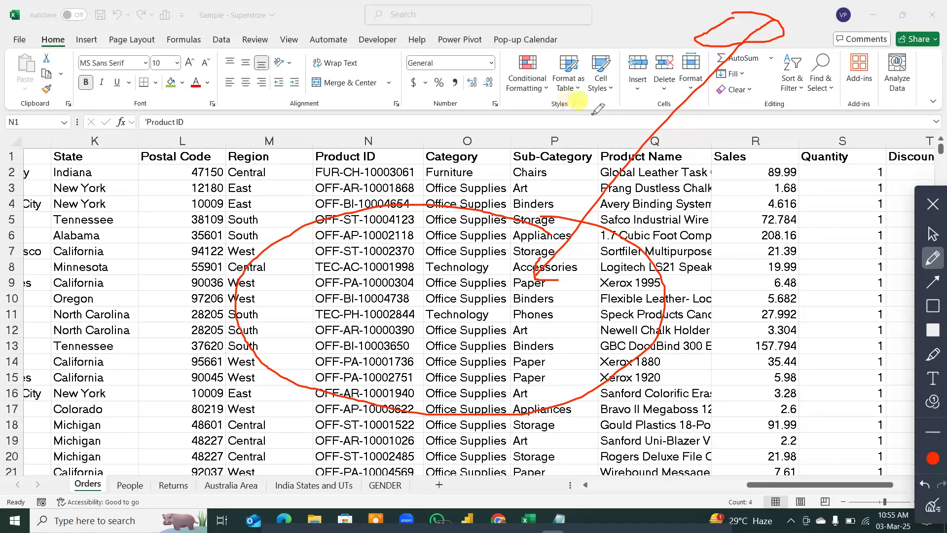
Step: Draw several small red circles around the arrow and add short freehand strokes beneath them, above and beside the large ellipse
mouse_move(549, 104)
mouse_down()
mouse_move(568, 139)
mouse_move(572, 121)
mouse_up()
drag(694, 152, 720, 159)
drag(781, 133, 799, 156)
drag(730, 90, 726, 99)
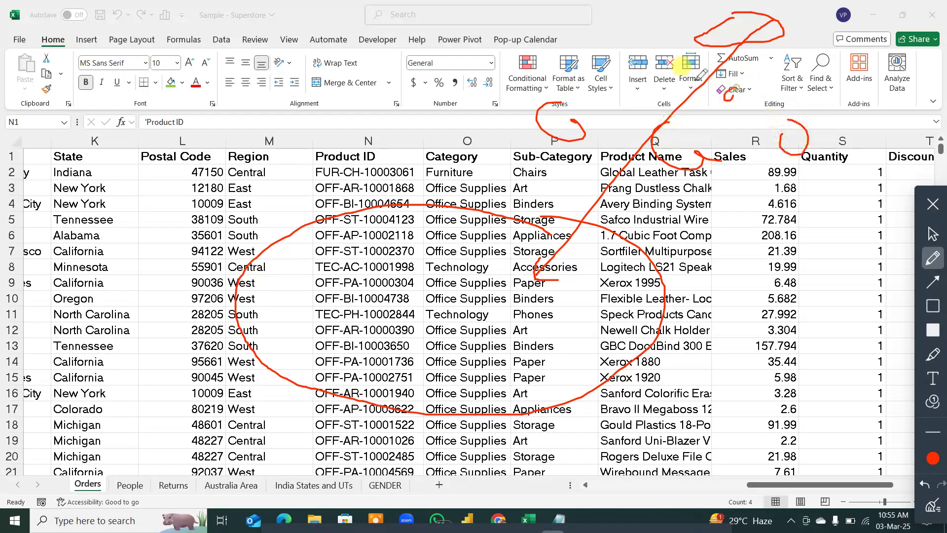
drag(669, 61, 658, 89)
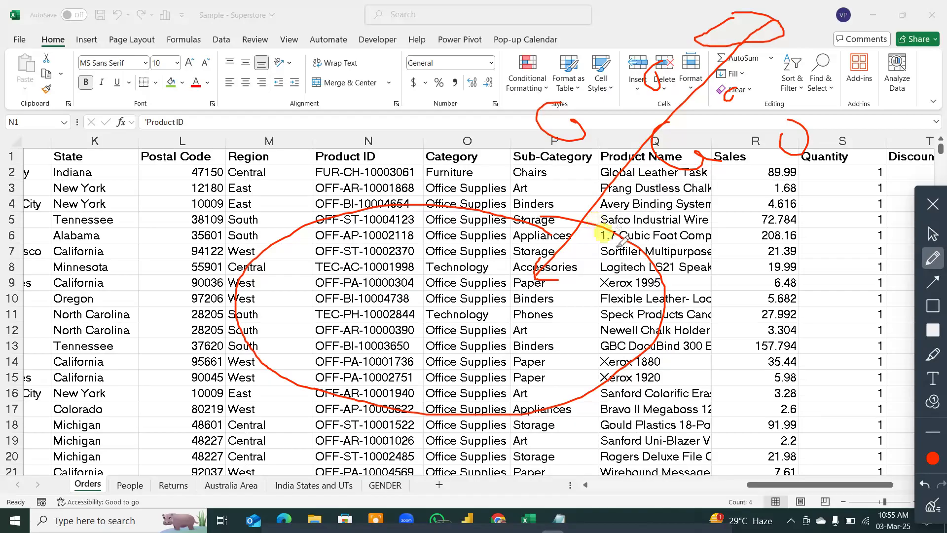
drag(725, 173, 757, 279)
mouse_move(796, 169)
mouse_down()
mouse_move(805, 253)
mouse_move(832, 245)
mouse_up()
drag(672, 181, 640, 236)
drag(543, 143, 537, 198)
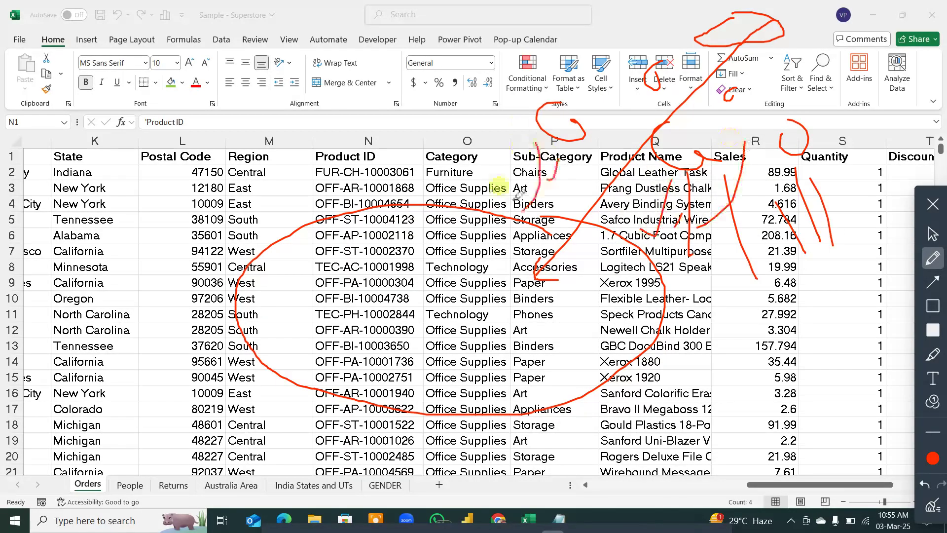
mouse_move(574, 148)
mouse_down()
mouse_move(574, 217)
mouse_move(656, 284)
mouse_up()
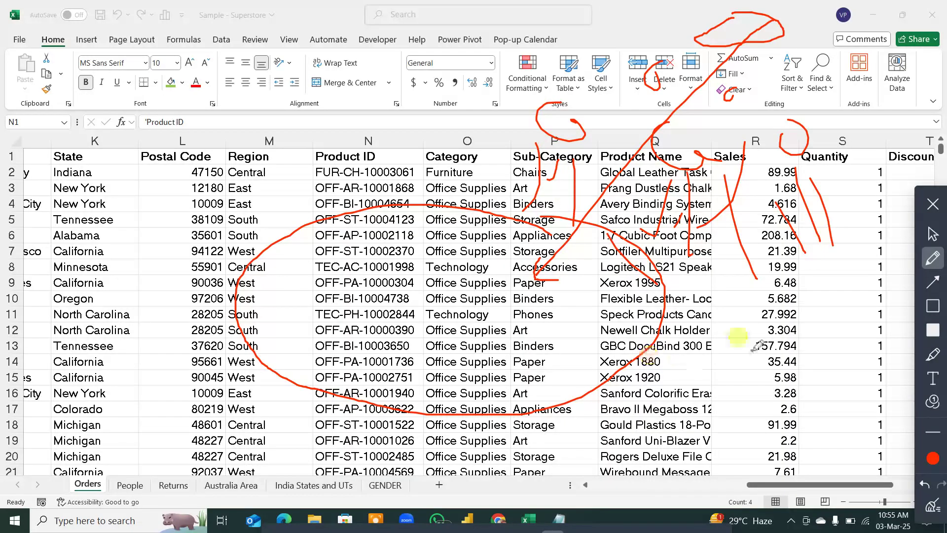
Step: Draw wavy red lines from inside the large ellipse out across the Sales column, around rows 10 to 14
drag(487, 317, 657, 311)
drag(751, 315, 851, 299)
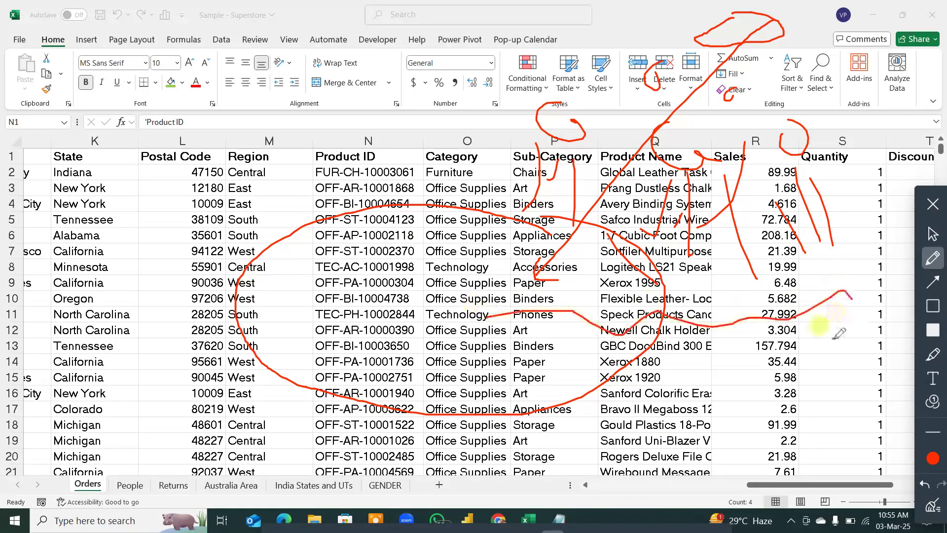
drag(752, 348, 666, 364)
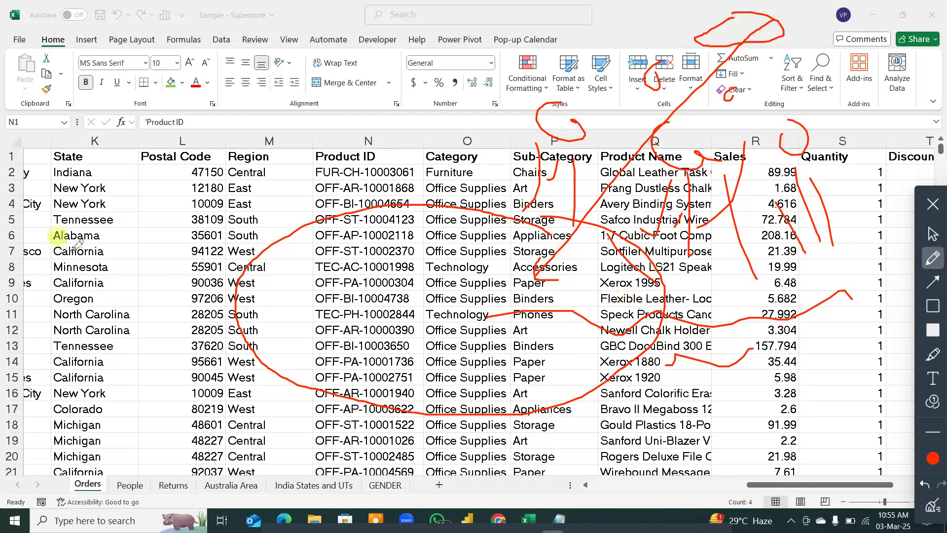
Step: Draw crossing red freehand strokes over the State column, around rows 5 to 12
drag(56, 215, 119, 291)
drag(114, 259, 148, 316)
drag(122, 227, 111, 335)
drag(56, 242, 86, 270)
drag(121, 231, 134, 232)
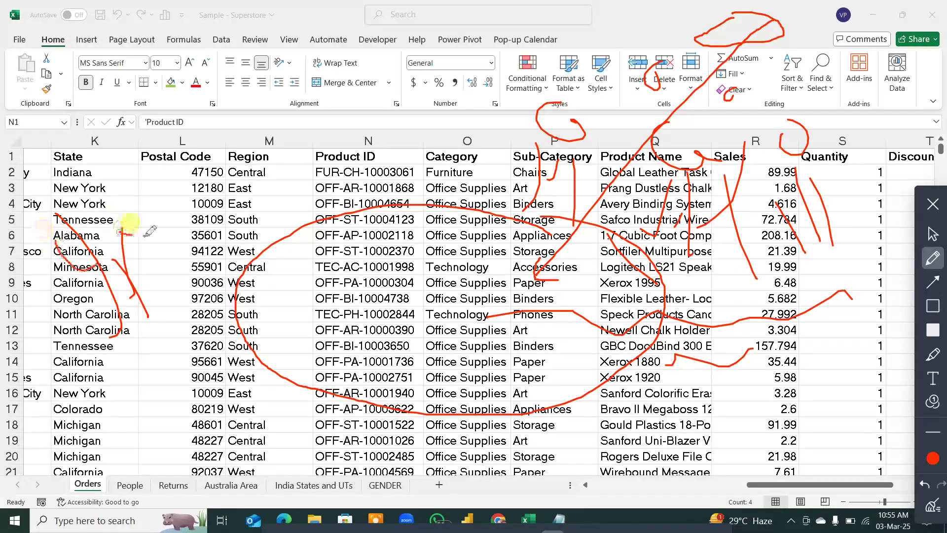
drag(101, 269, 126, 328)
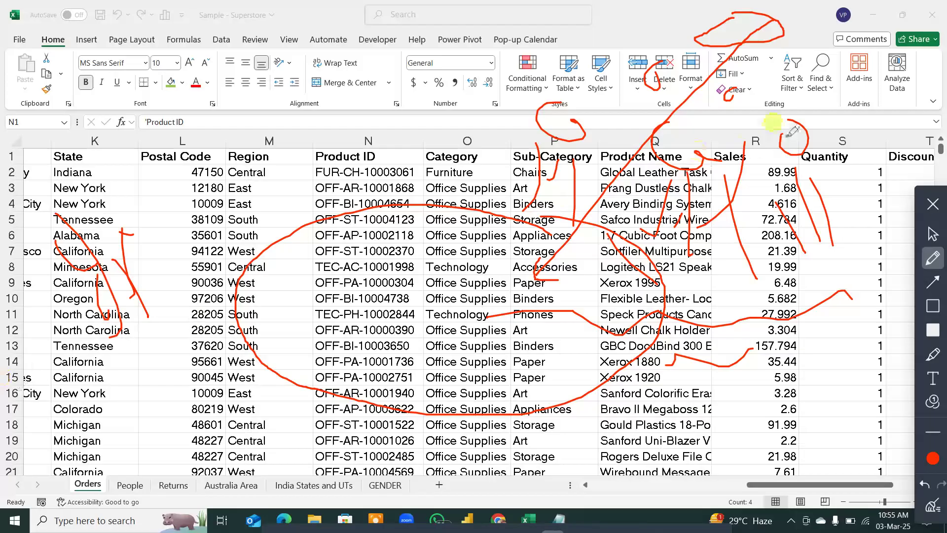
Step: Draw a large red loop around the small circles, ending in an upward arrowhead, and a long line joining row 21 to the small oval
mouse_move(839, 129)
mouse_down()
mouse_move(802, 96)
mouse_move(540, 81)
mouse_move(779, 143)
mouse_move(760, 282)
mouse_move(858, 98)
mouse_move(809, 39)
mouse_move(844, 34)
mouse_up()
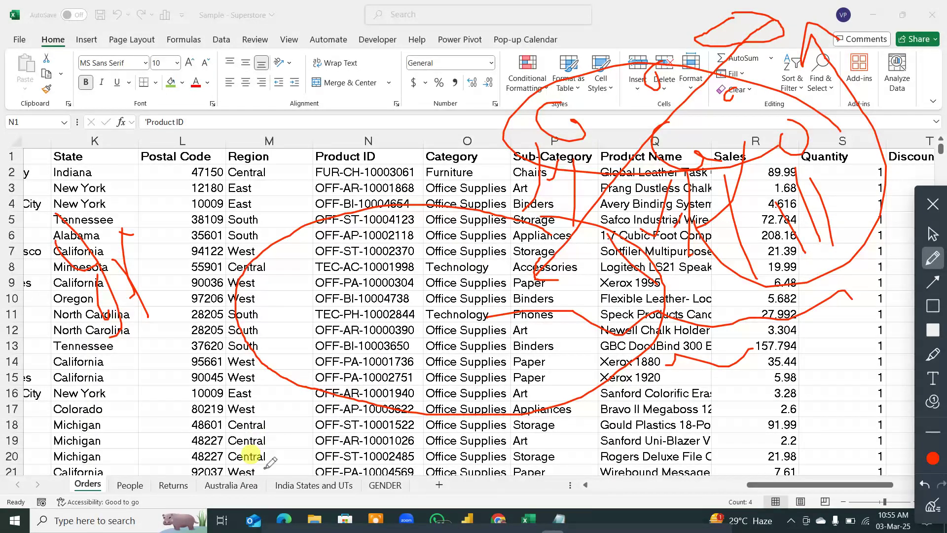
mouse_move(269, 472)
mouse_down()
mouse_move(676, 111)
mouse_move(752, 28)
mouse_up()
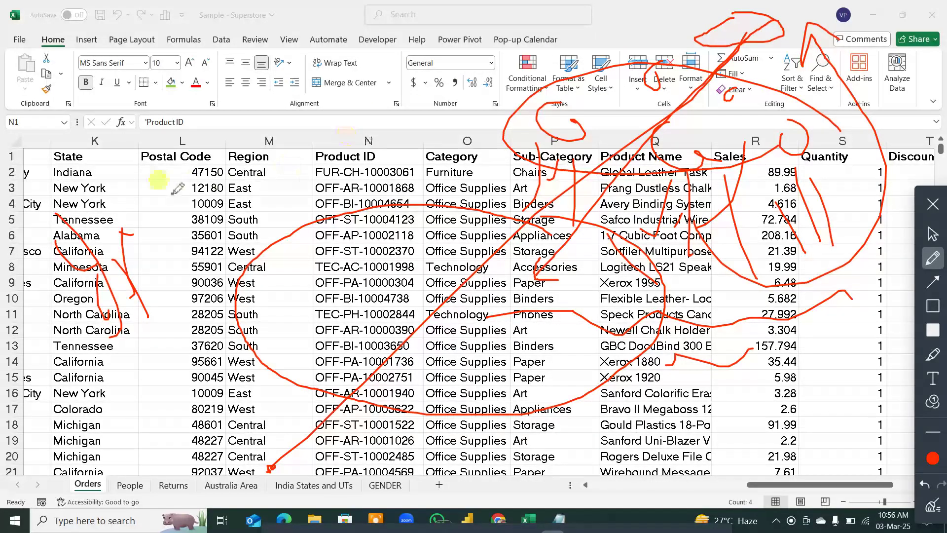
Step: Handwrite letters and a circled 12 beside the Product ID header, and an underlined 400 with a small mark next to the oval
mouse_move(188, 158)
mouse_down()
mouse_move(219, 193)
mouse_move(221, 163)
mouse_move(284, 178)
mouse_move(295, 153)
mouse_move(315, 181)
mouse_move(335, 146)
mouse_move(360, 170)
mouse_move(389, 151)
mouse_move(395, 185)
mouse_move(404, 130)
mouse_up()
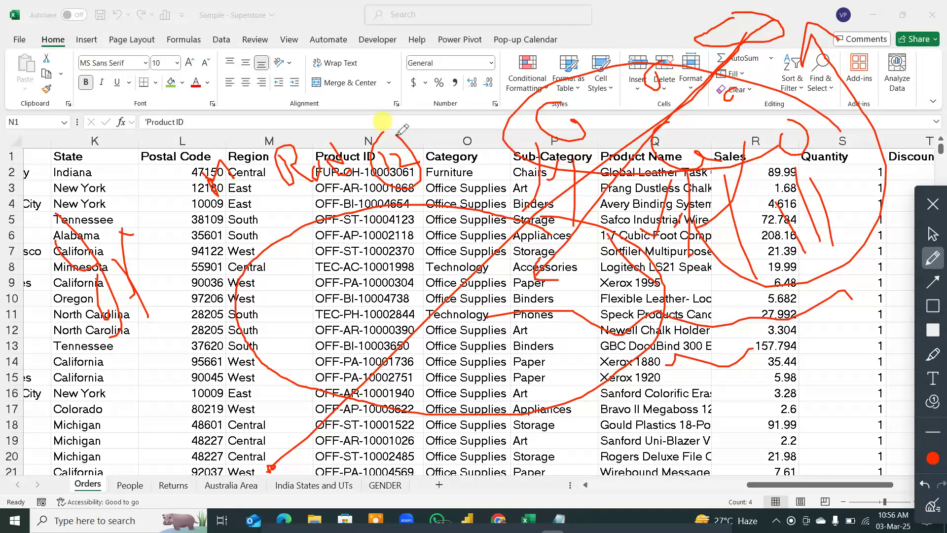
mouse_move(631, 17)
mouse_down()
mouse_move(634, 35)
mouse_move(666, 23)
mouse_up()
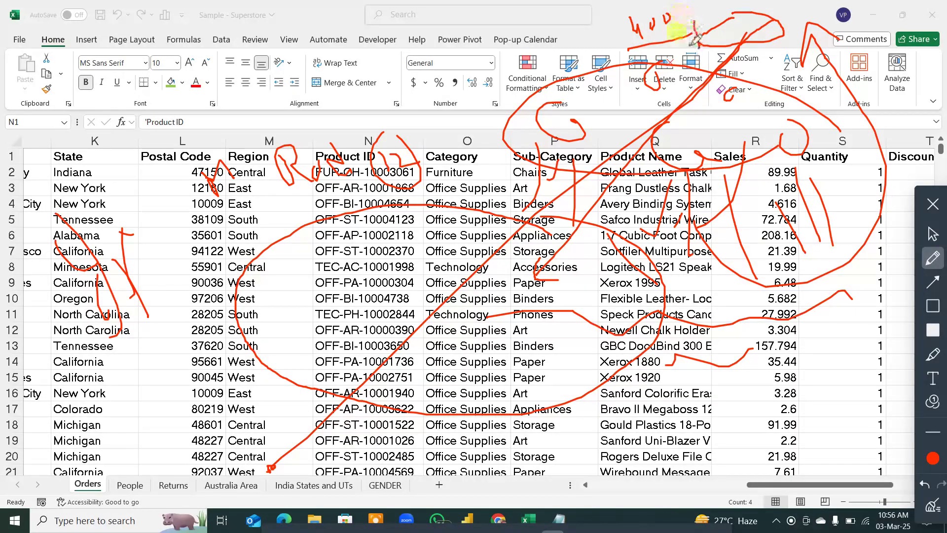
drag(696, 36, 699, 48)
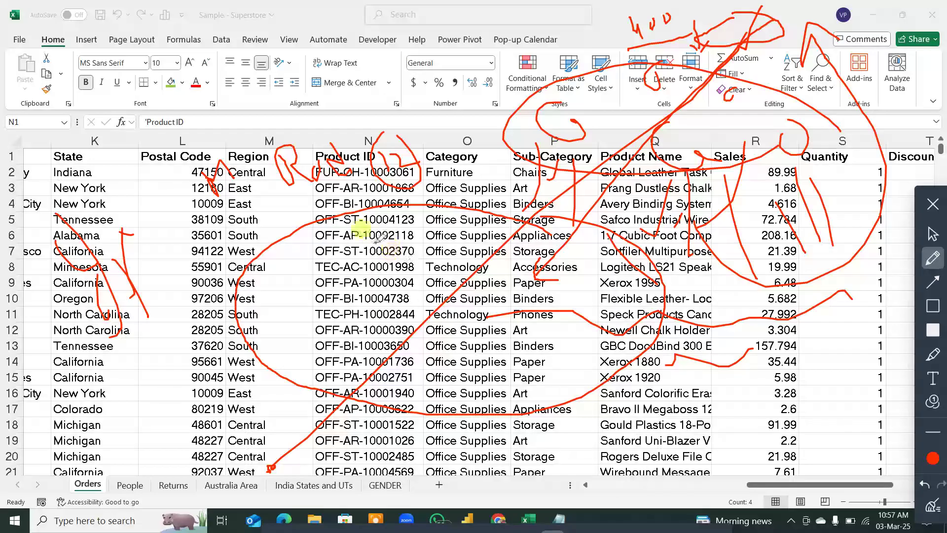
Step: Draw a red box around a handwritten mark over the Region column and add small freehand marks with a circle down the Product ID column
mouse_move(189, 270)
mouse_down()
mouse_move(266, 257)
mouse_move(281, 273)
mouse_up()
mouse_move(278, 222)
mouse_down()
mouse_move(291, 256)
mouse_move(262, 212)
mouse_move(311, 247)
mouse_up()
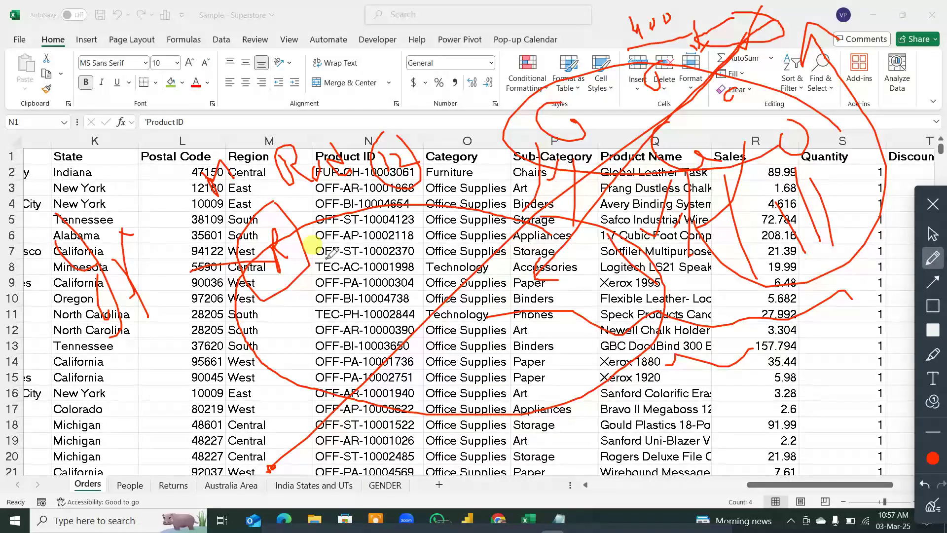
drag(363, 212, 347, 245)
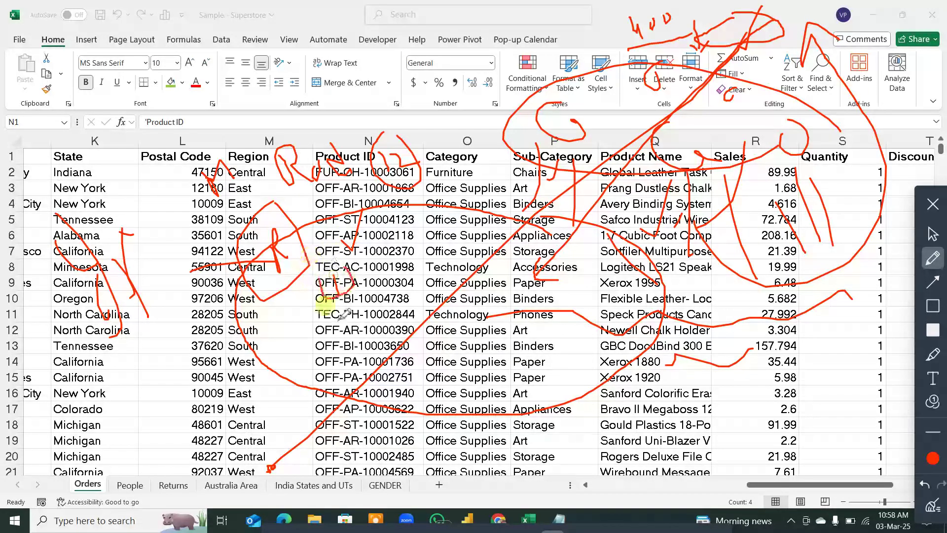
mouse_move(325, 307)
mouse_down()
mouse_move(368, 340)
mouse_move(377, 316)
mouse_up()
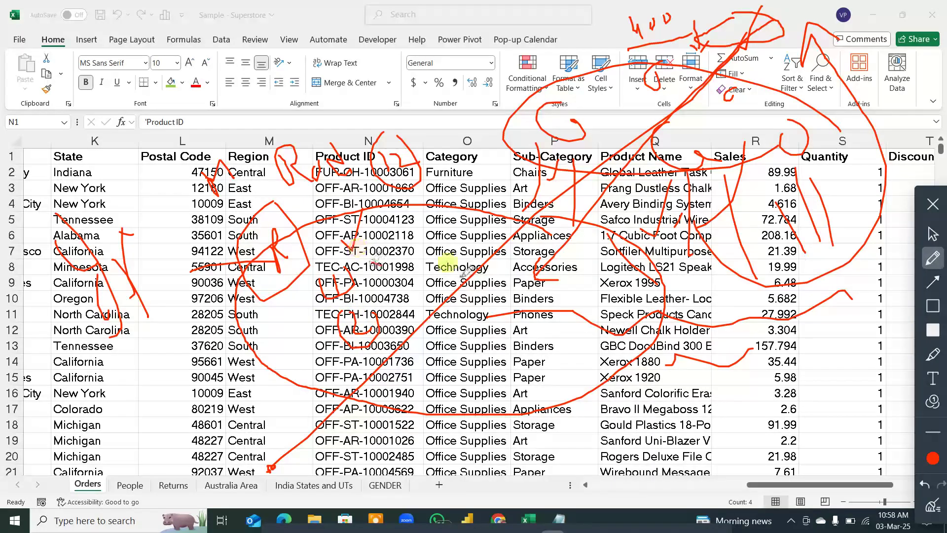
Step: Clear all the red drawings from the screen, keeping annotation active
click(941, 460)
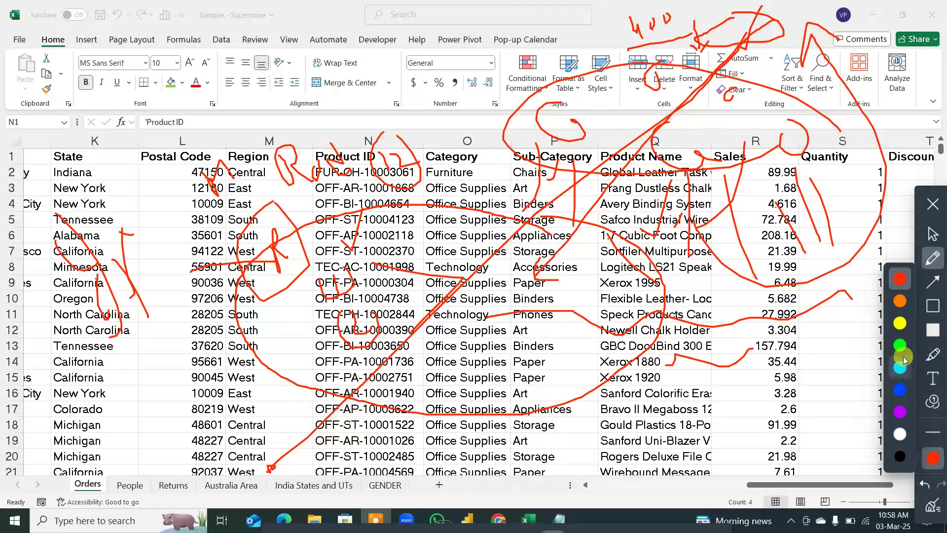
click(932, 204)
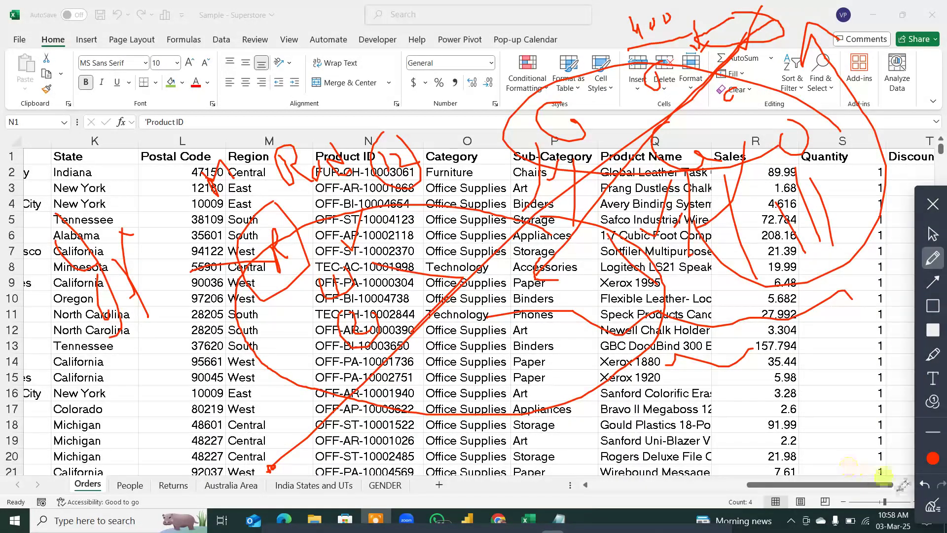
click(929, 508)
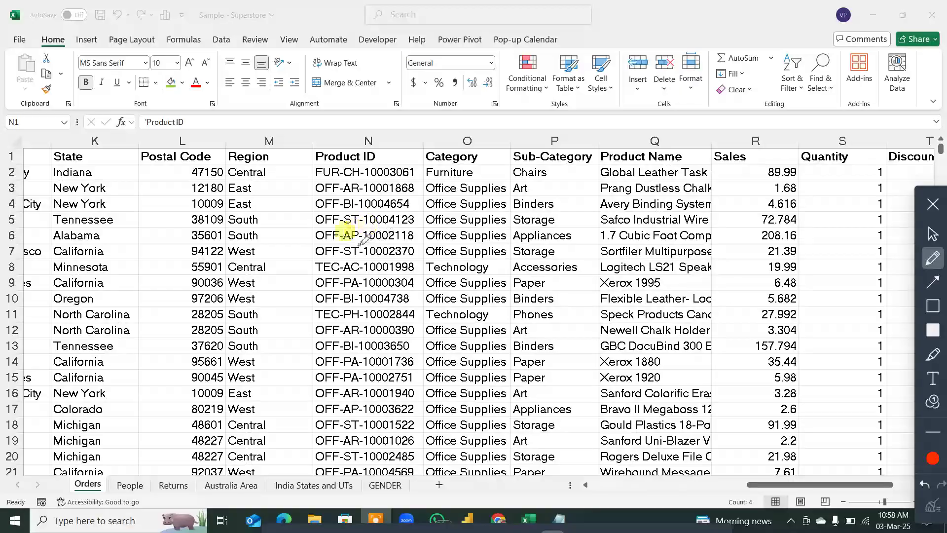
Step: Draw short red strokes over the Product ID column and a small circle above AutoSum with a long line down to row 6
drag(327, 245, 361, 293)
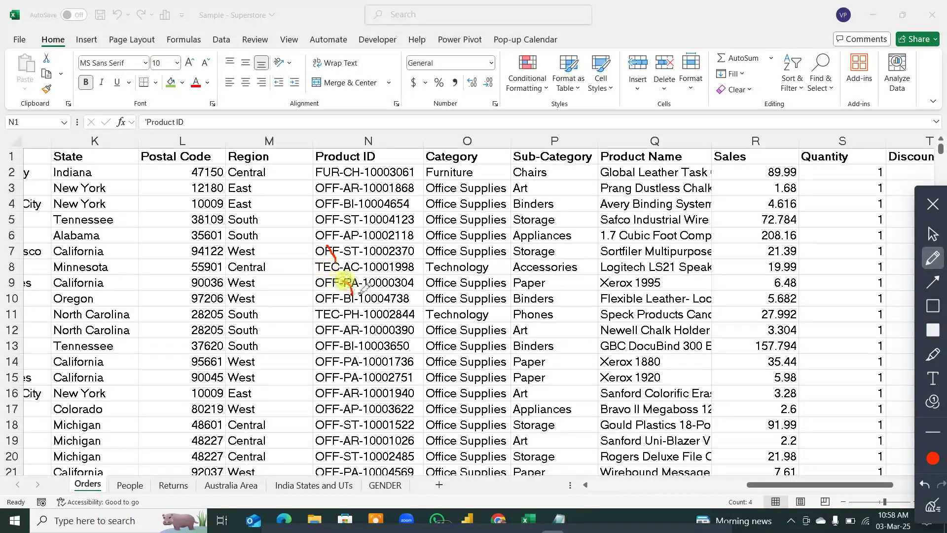
mouse_move(368, 208)
mouse_down()
mouse_move(372, 220)
mouse_move(387, 205)
mouse_move(381, 230)
mouse_up()
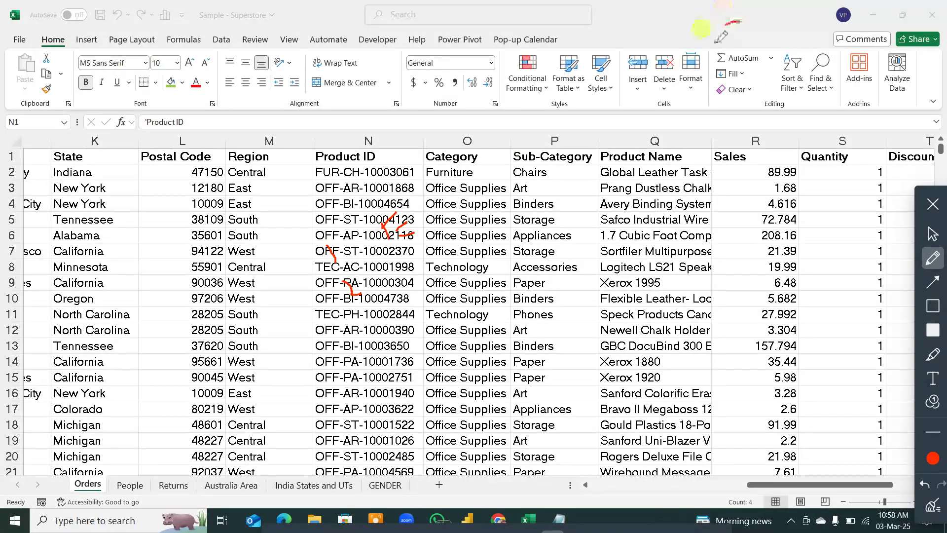
drag(739, 22, 734, 36)
drag(717, 55, 597, 236)
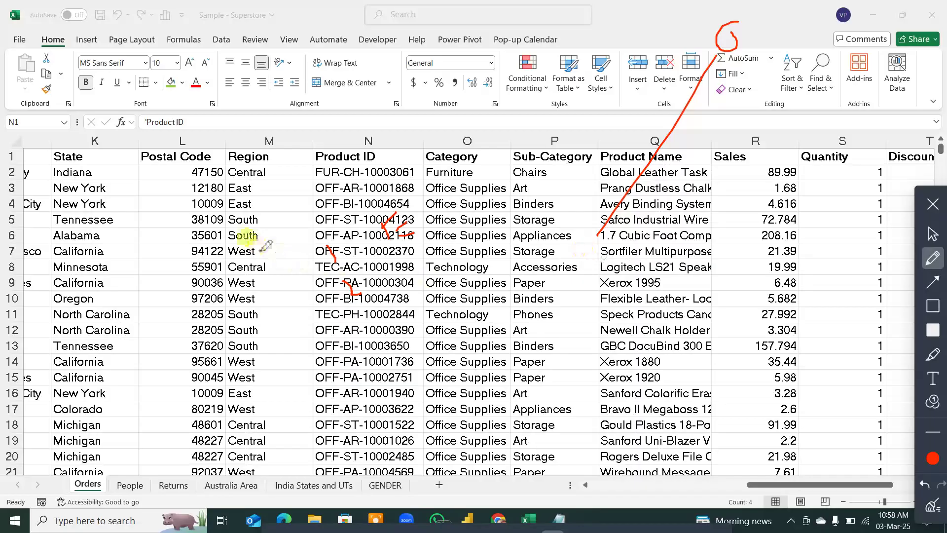
Step: Draw red freehand lines and small marks across the Postal Code, Region and Product ID columns
drag(182, 245, 243, 283)
drag(259, 206, 285, 203)
drag(309, 114, 347, 247)
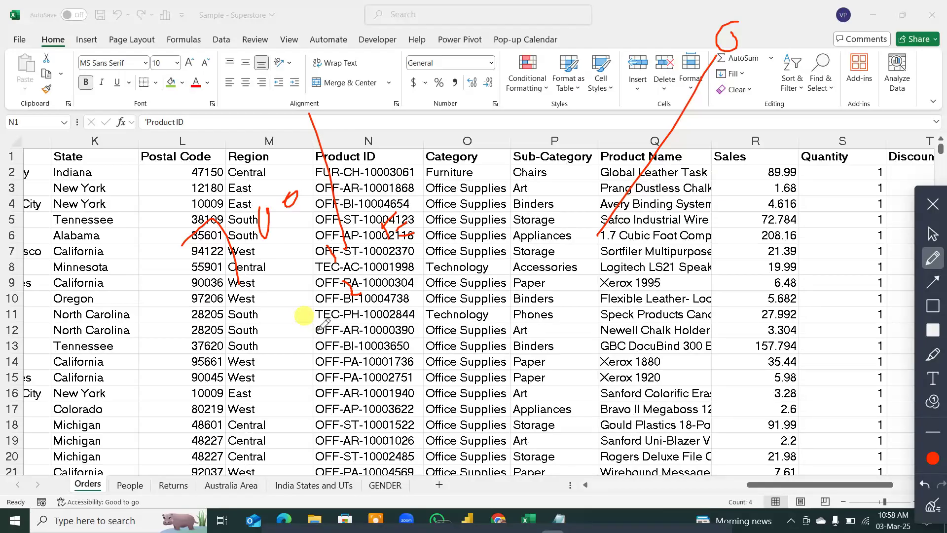
mouse_move(329, 452)
mouse_down()
mouse_move(166, 391)
mouse_move(152, 420)
mouse_up()
drag(152, 374, 188, 381)
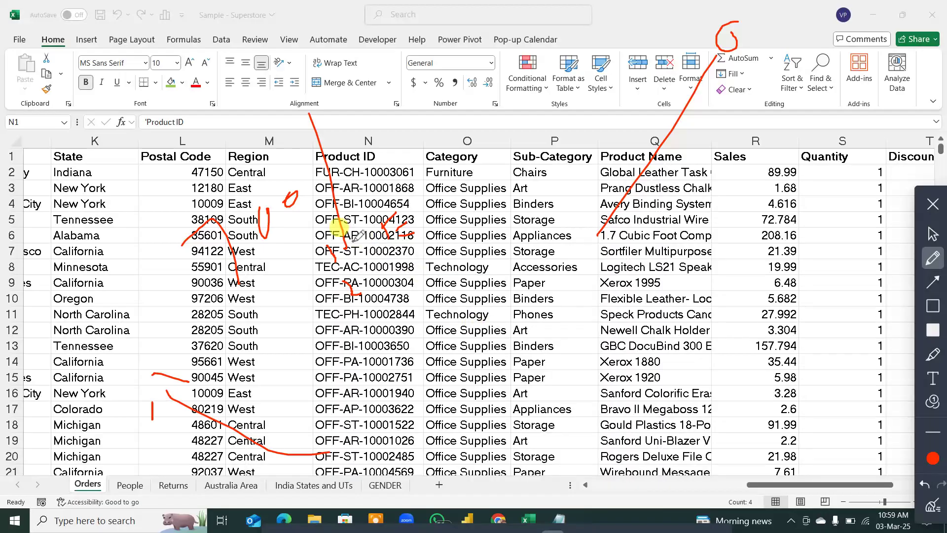
drag(282, 302, 423, 242)
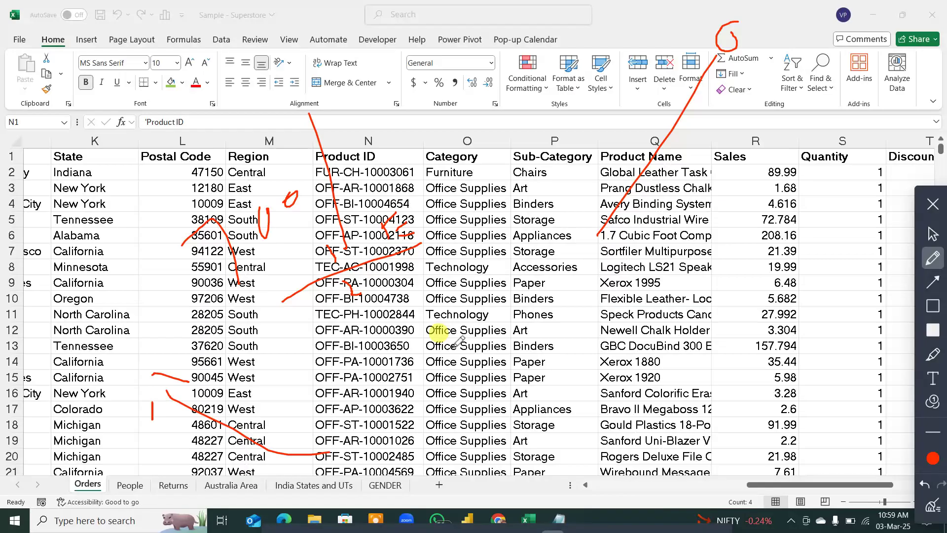
Step: Draw a red cross beside the Sub-Category header and a check mark with a line through it around rows 8 to 12
drag(498, 127, 536, 178)
drag(525, 136, 505, 178)
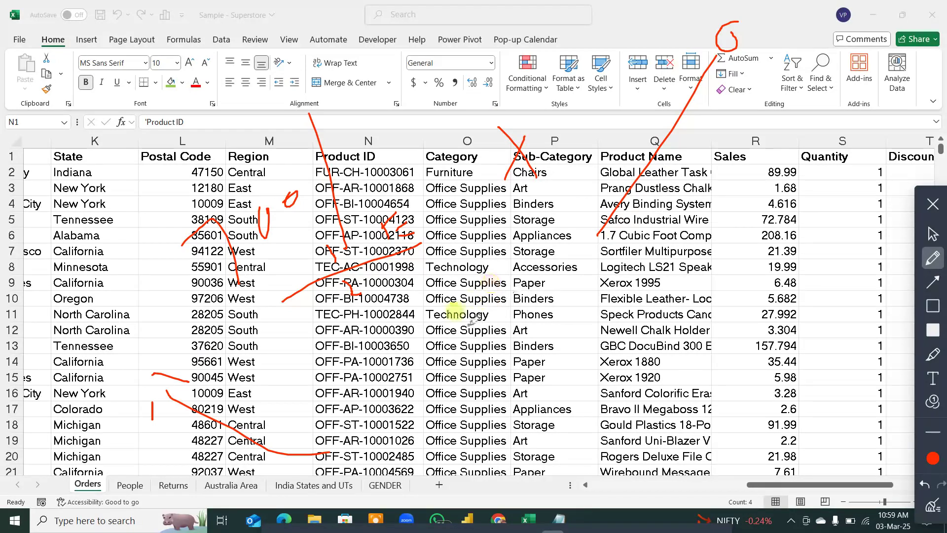
drag(418, 317, 581, 292)
mouse_move(529, 265)
mouse_down()
mouse_move(515, 335)
mouse_move(503, 326)
mouse_up()
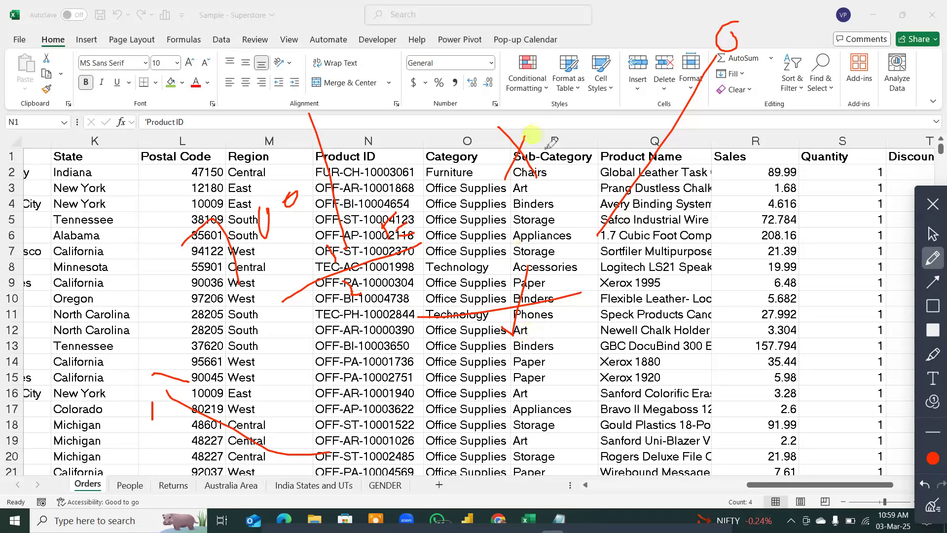
Step: Circle the cross and the check mark, link them with a curved line, and draw a curved arrow across Sales into Product Name
mouse_move(517, 113)
mouse_down()
mouse_move(493, 165)
mouse_move(520, 114)
mouse_up()
mouse_move(486, 273)
mouse_down()
mouse_move(513, 356)
mouse_move(548, 271)
mouse_up()
mouse_move(550, 147)
mouse_down()
mouse_move(592, 155)
mouse_move(594, 289)
mouse_up()
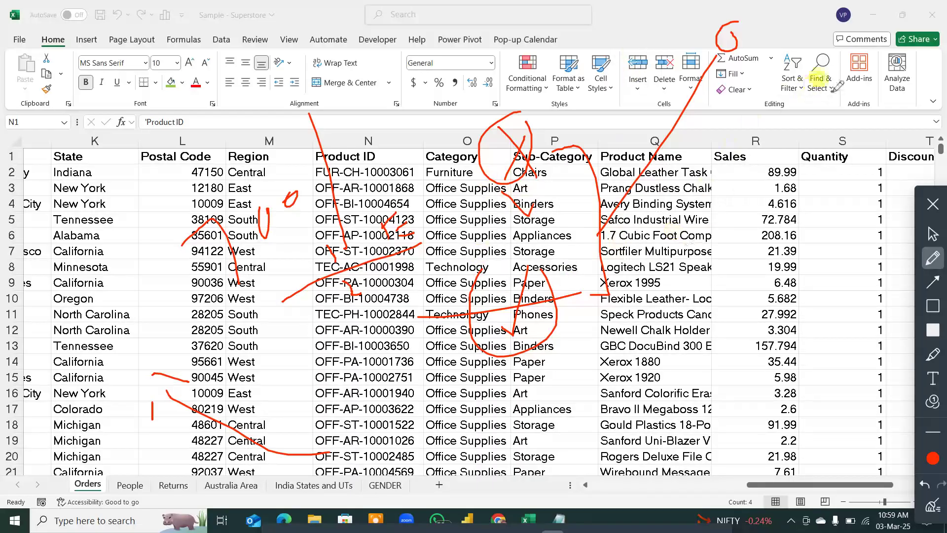
mouse_move(772, 96)
mouse_down()
mouse_move(670, 197)
mouse_move(648, 189)
mouse_move(658, 214)
mouse_up()
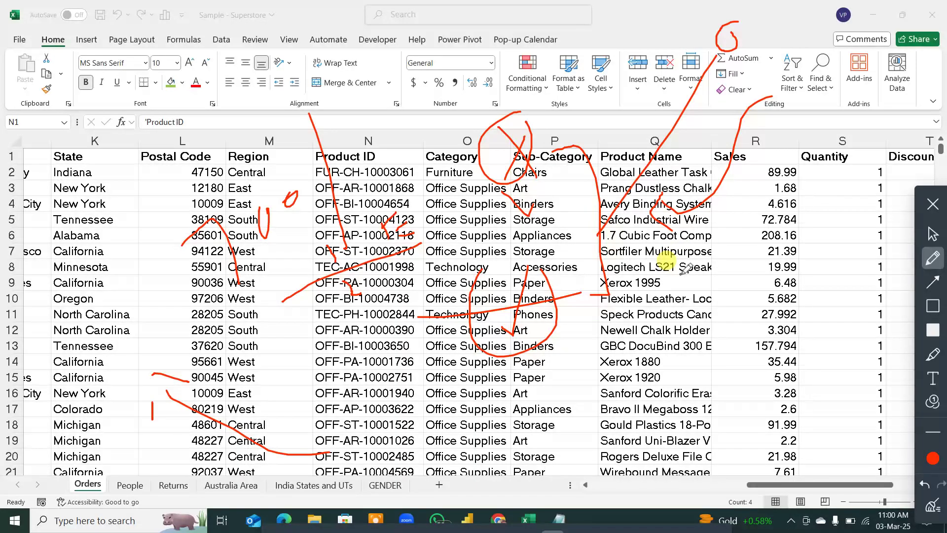
Step: Clear the red drawings and exit screen annotation
click(932, 504)
click(933, 203)
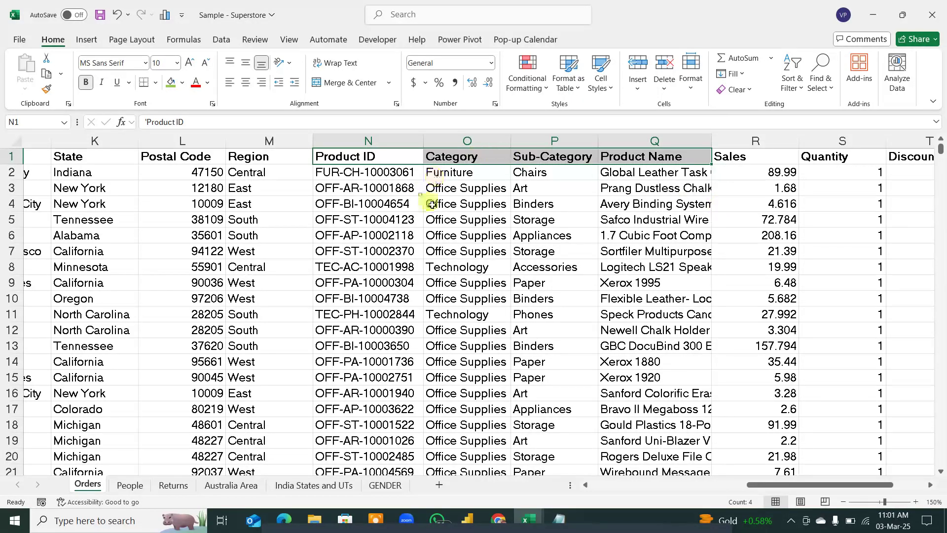
Step: Highlight the product data in N3:P11, the Category header, and the Product ID to Product Name headers
drag(419, 191, 571, 319)
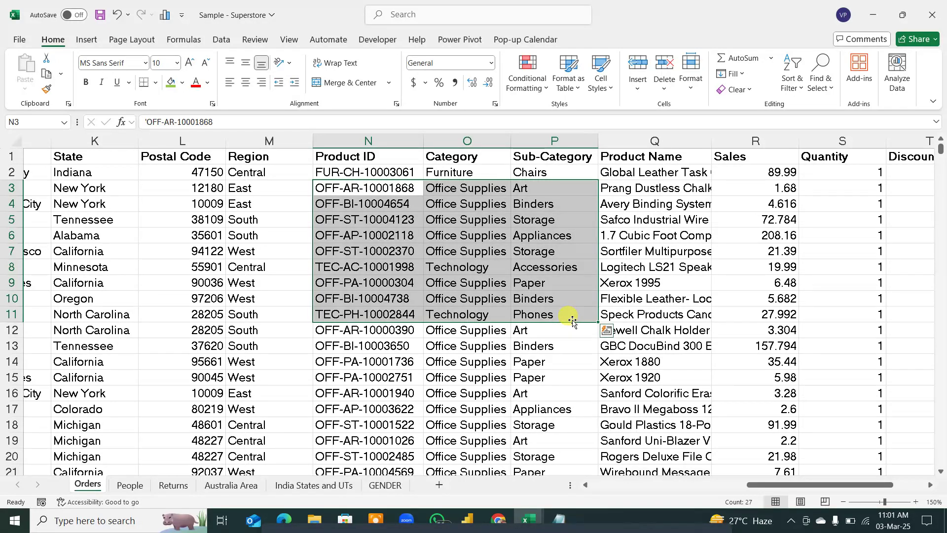
click(508, 231)
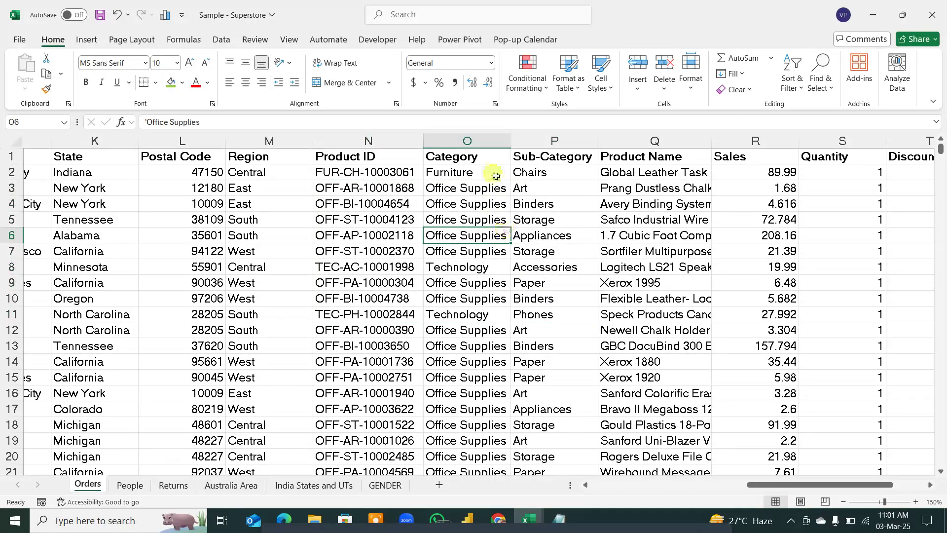
click(479, 156)
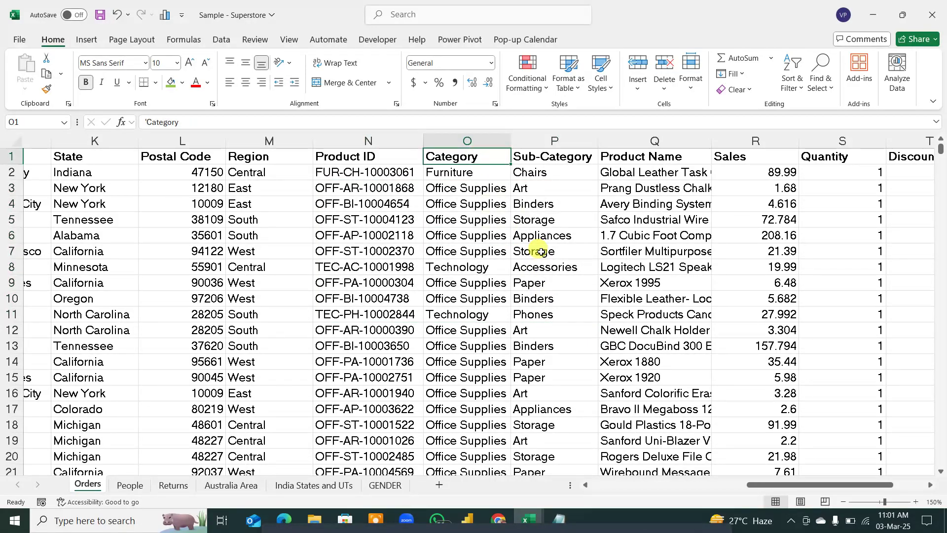
drag(339, 156, 642, 153)
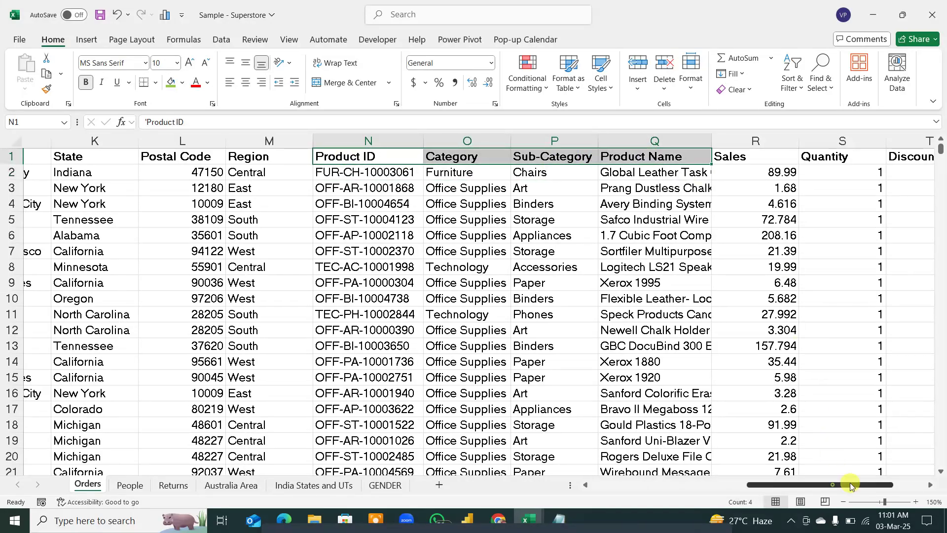
Step: Highlight the Sales, Quantity, Discount and Profit data, ending on the Profit header in U1
drag(850, 487, 882, 487)
drag(547, 156, 833, 443)
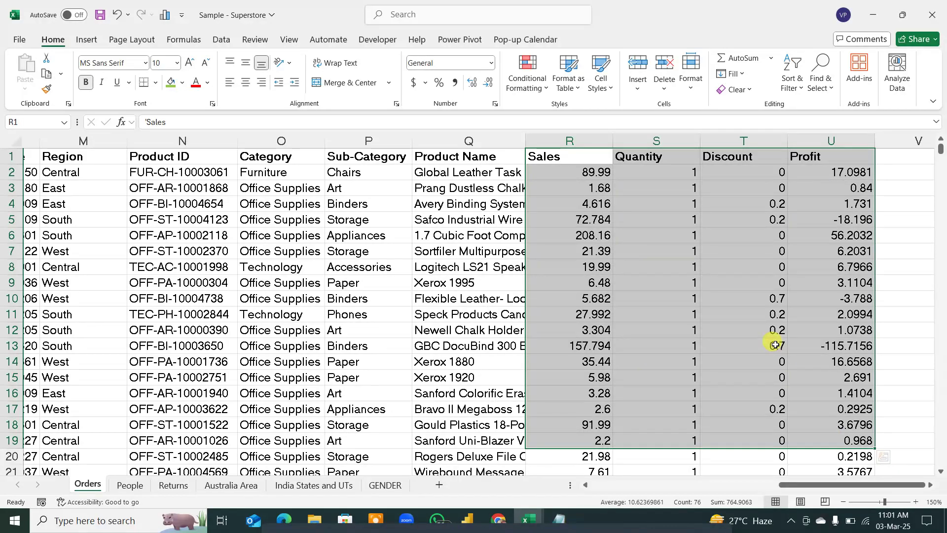
drag(599, 171, 833, 423)
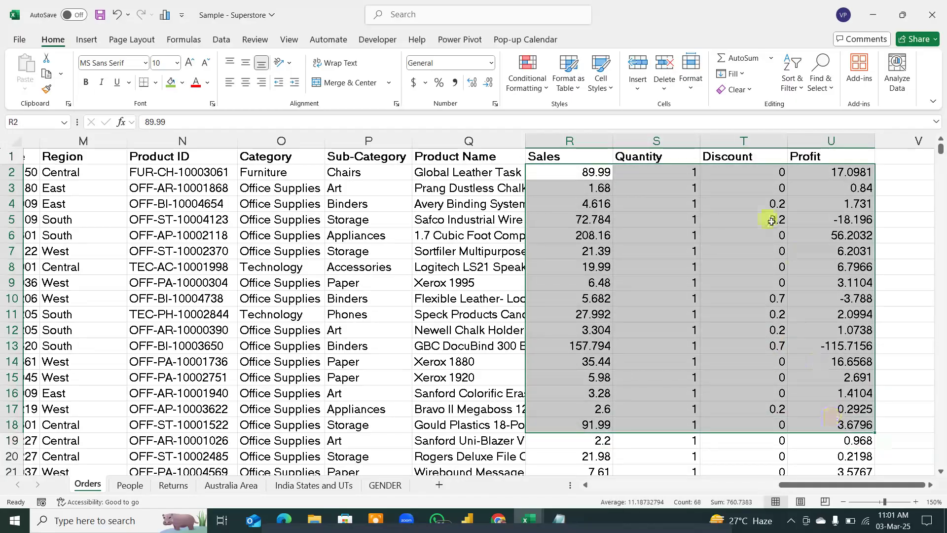
click(809, 155)
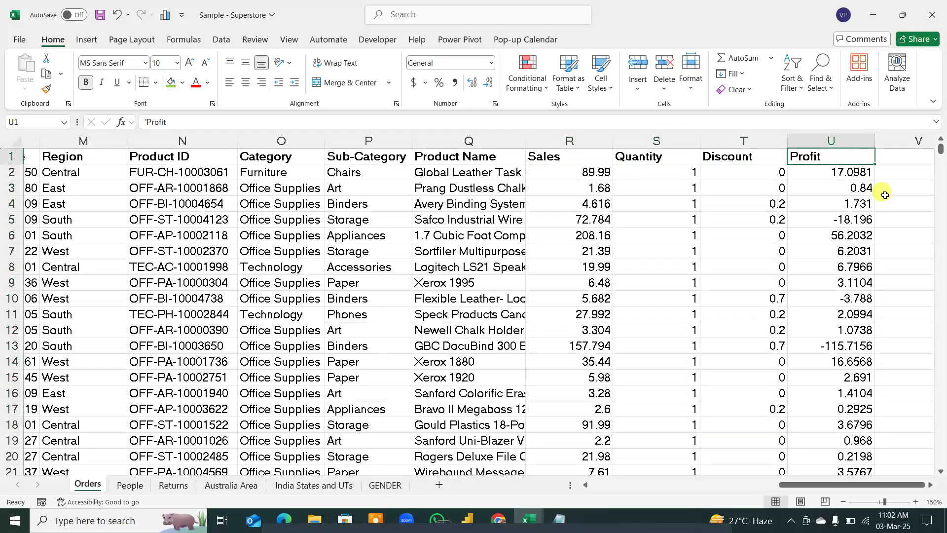
Step: Return to cell A1, save the Sample - Superstore workbook and close it
key(ctrl+Home)
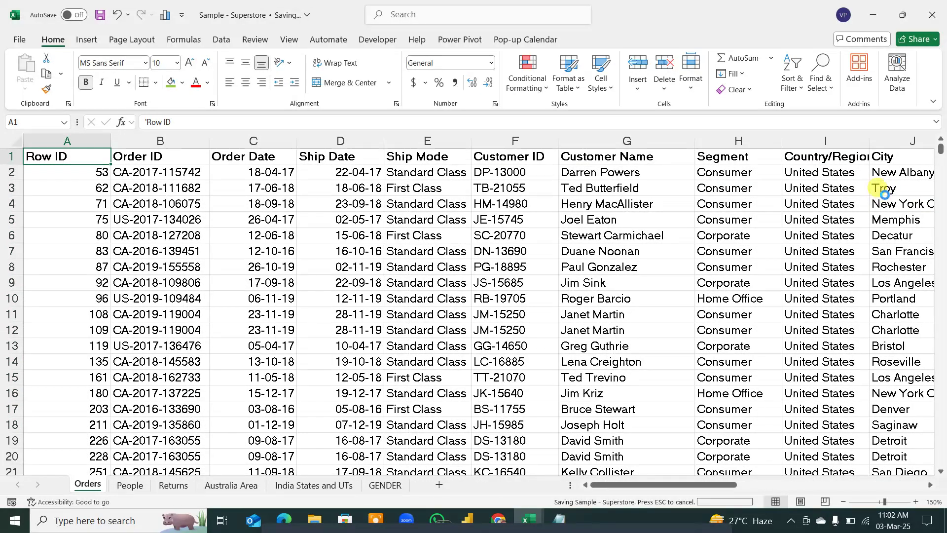
click(930, 17)
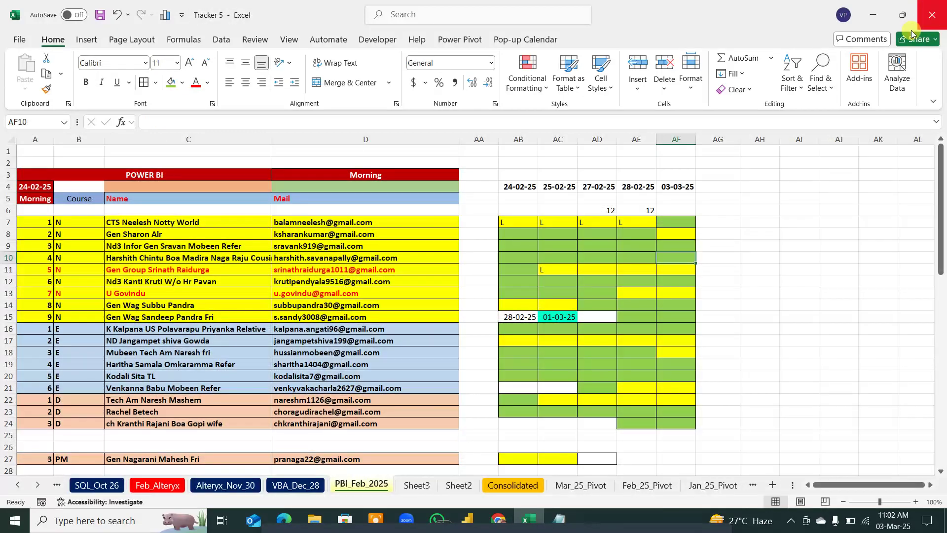
Step: Minimize the Tracker 5 workbook and switch to the untitled report in Power BI Desktop
click(873, 14)
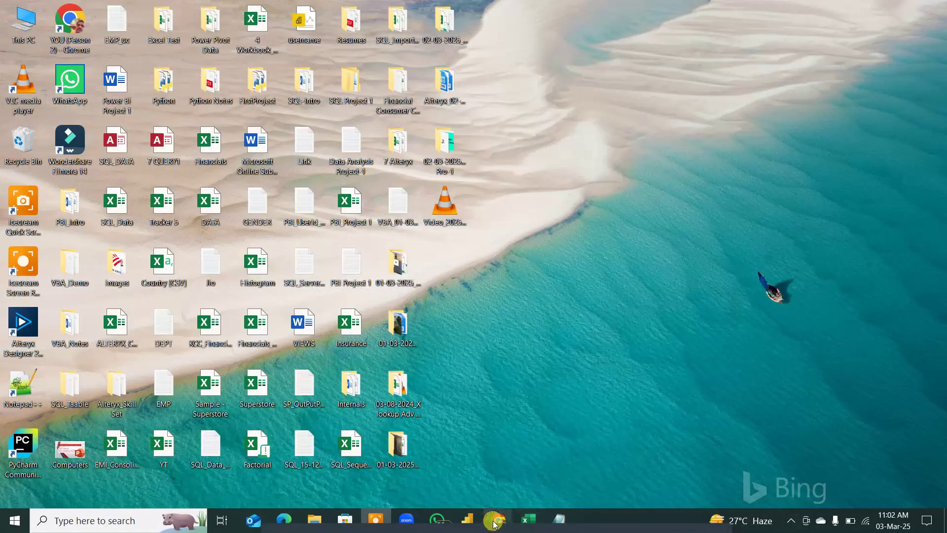
mouse_move(467, 521)
click(468, 480)
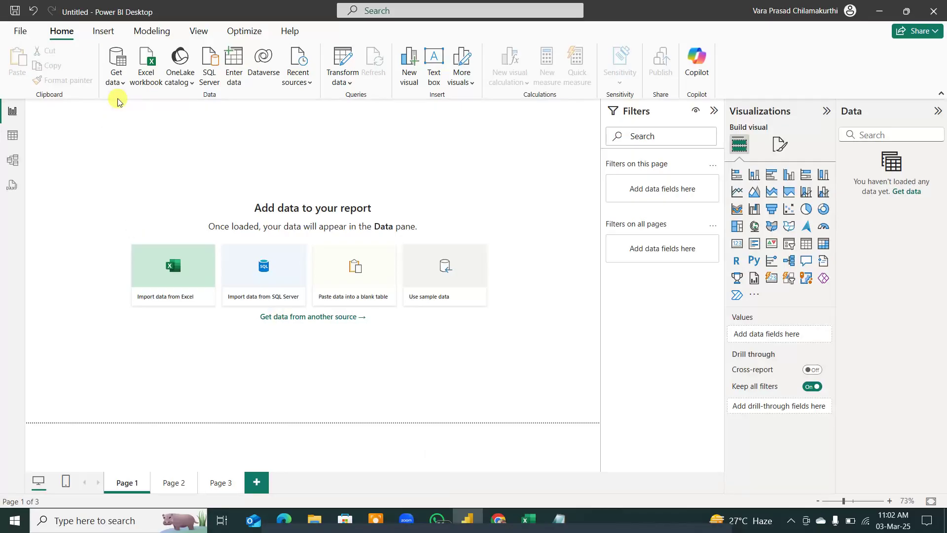
Step: Import data from the Superstore Excel workbook on the Desktop
click(116, 80)
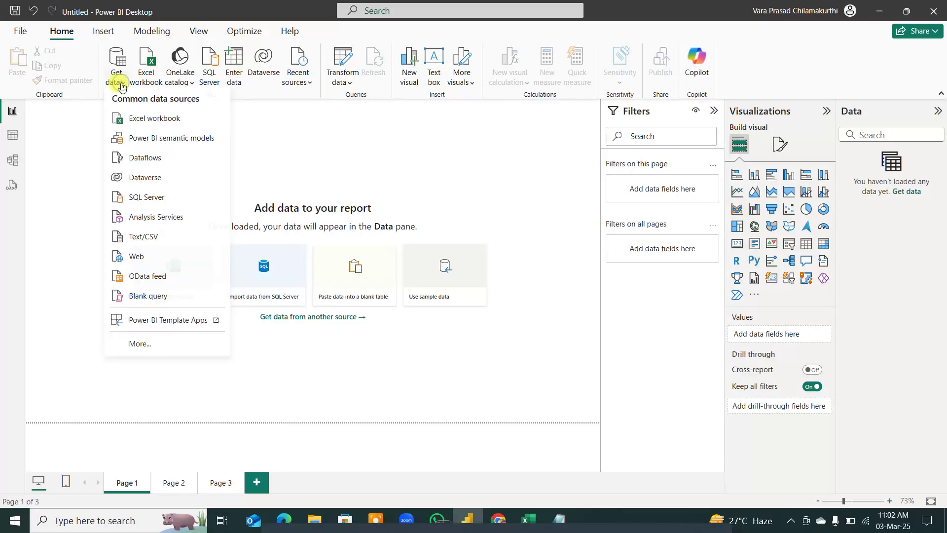
click(147, 124)
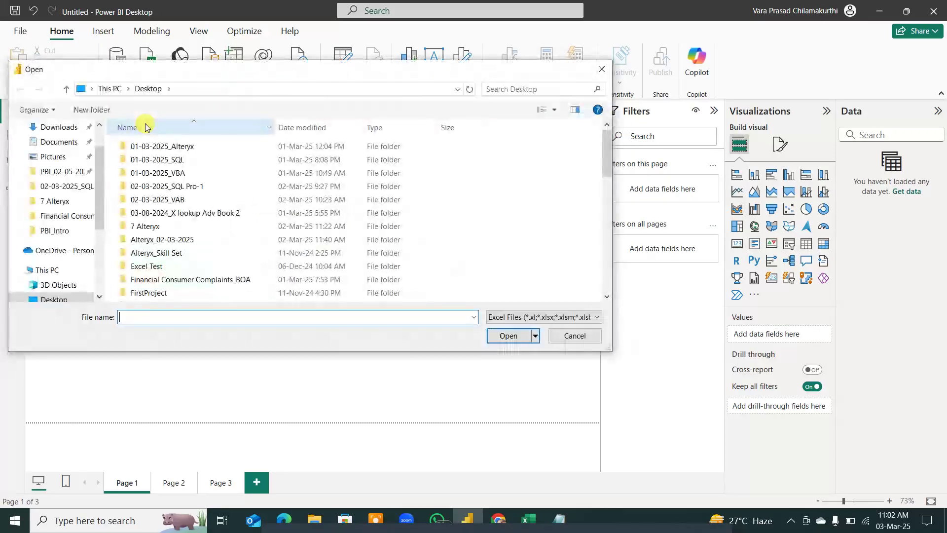
scroll(202, 251, down, 5)
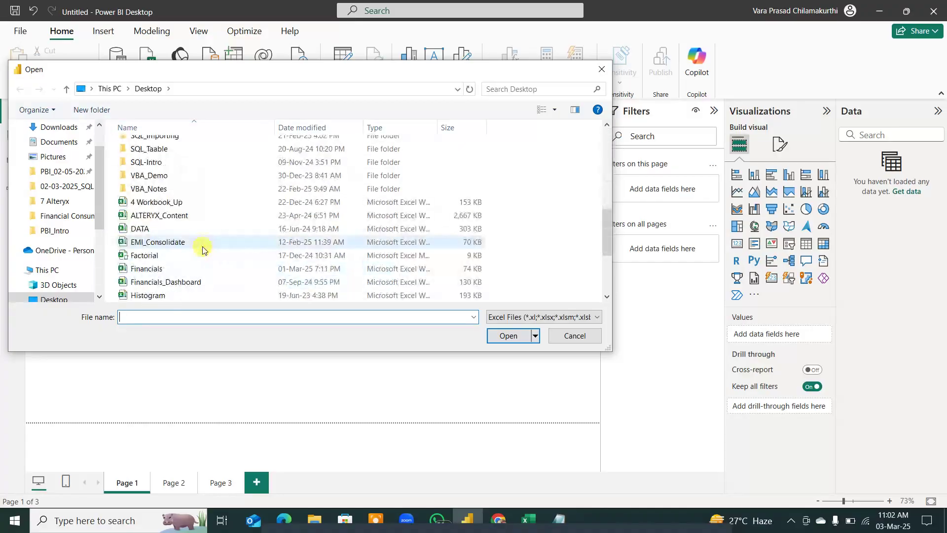
scroll(197, 266, down, 2)
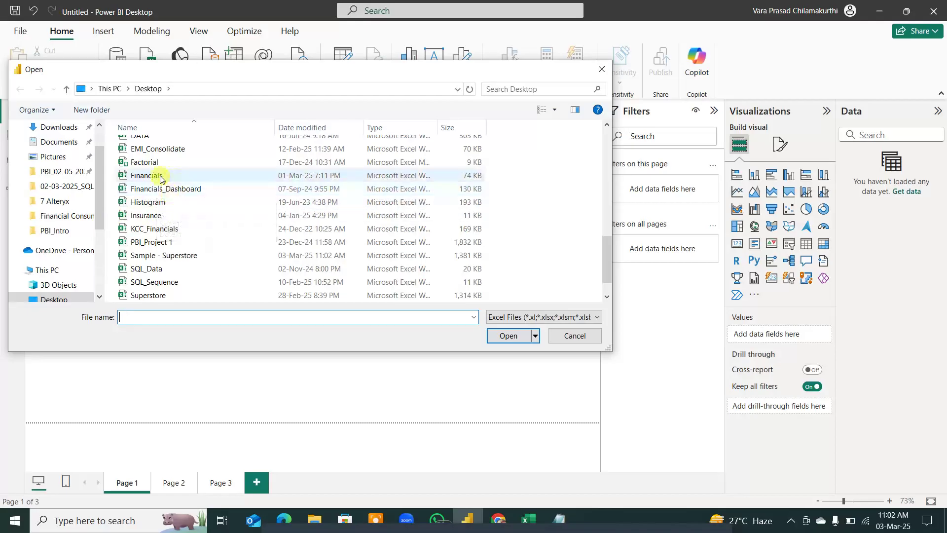
scroll(177, 262, down, 1)
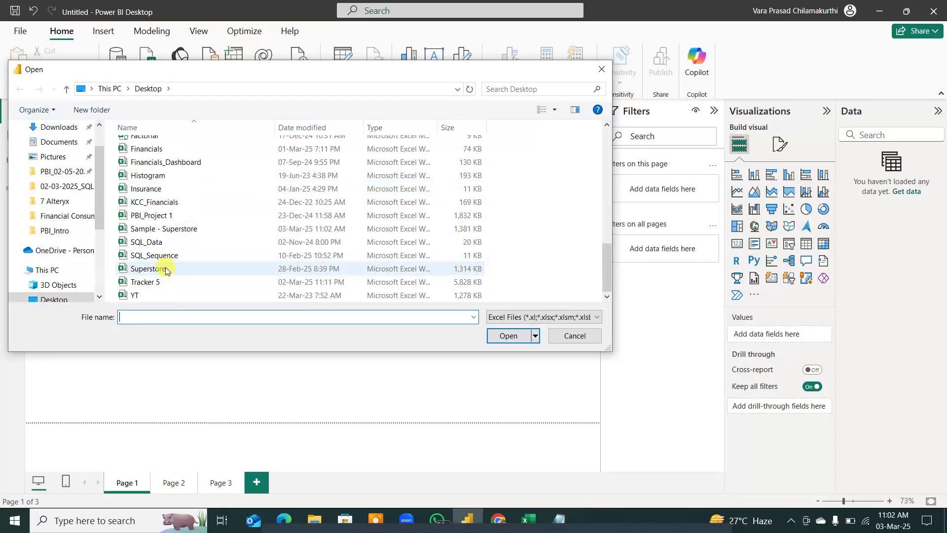
click(165, 270)
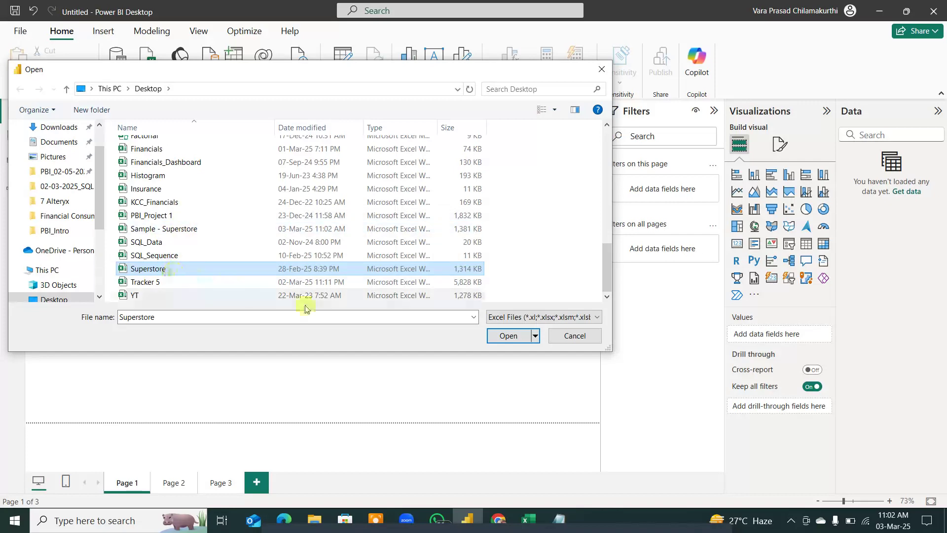
click(511, 339)
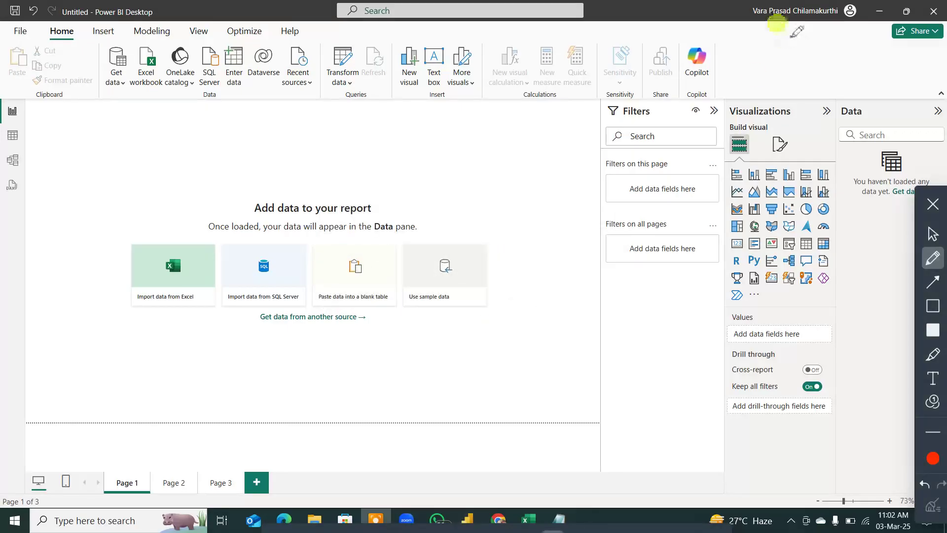
Step: Draw a curved arrow pointing to the Data pane with the annotation pen, and clear it
drag(790, 38, 875, 105)
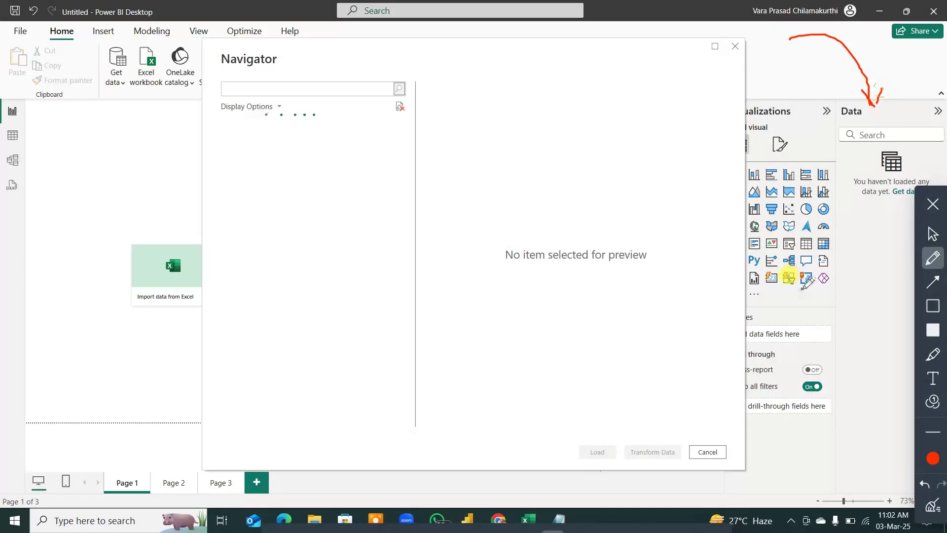
click(932, 506)
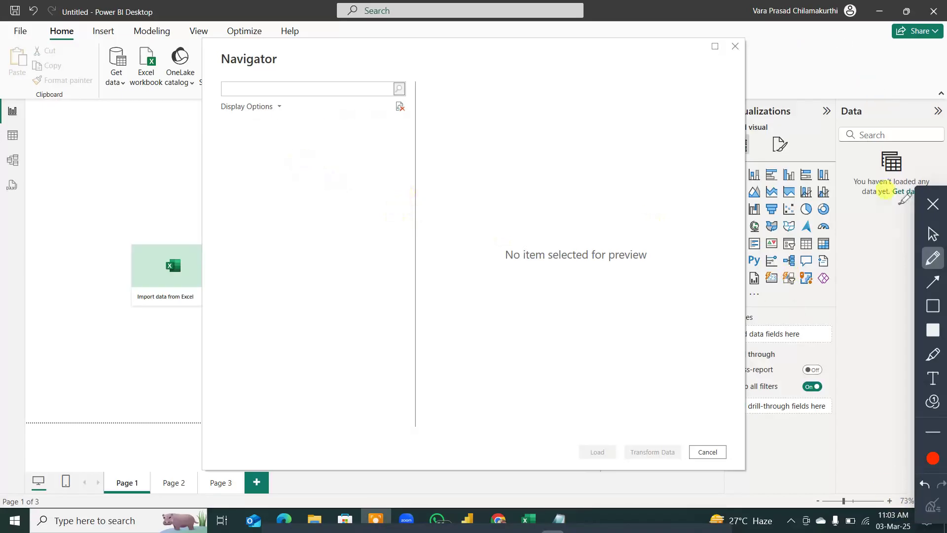
click(931, 204)
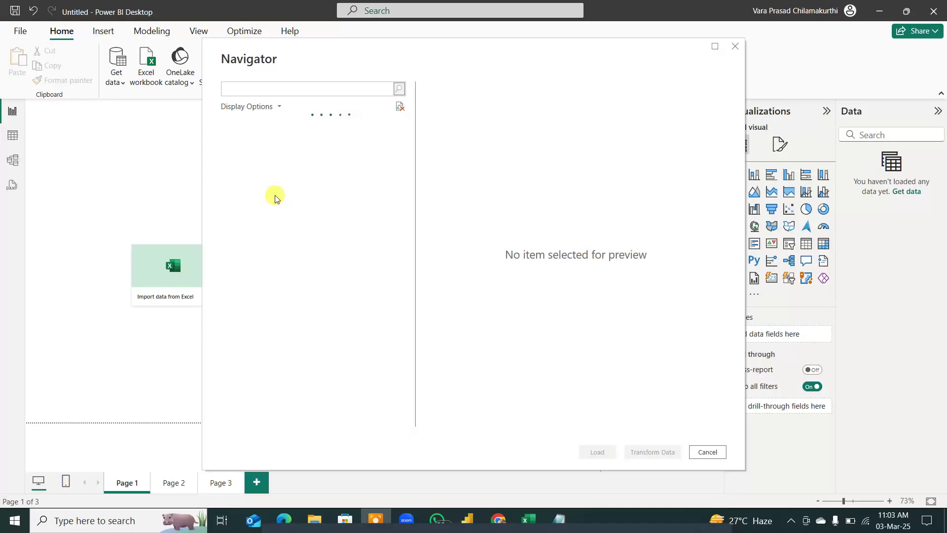
Step: Select the Orders table of Superstore.xlsx in the Navigator for import
click(242, 141)
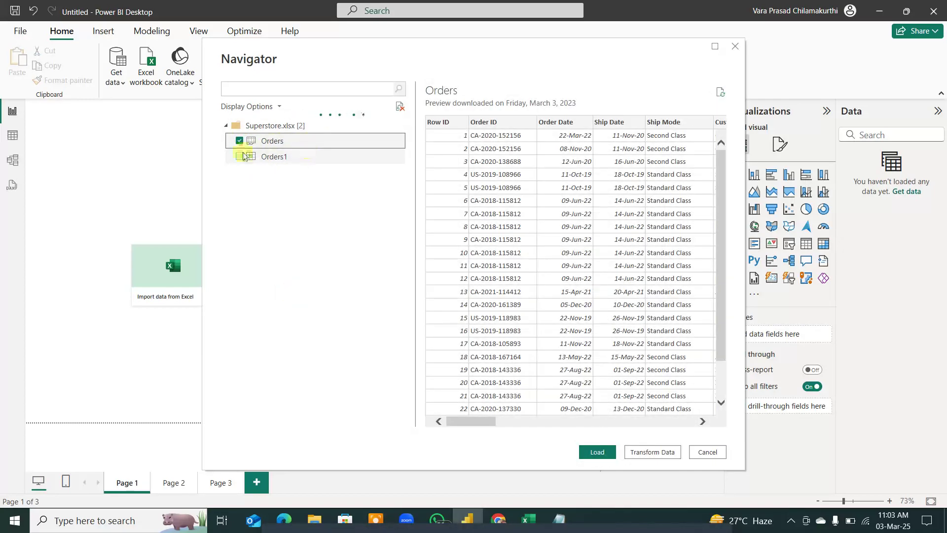
click(597, 457)
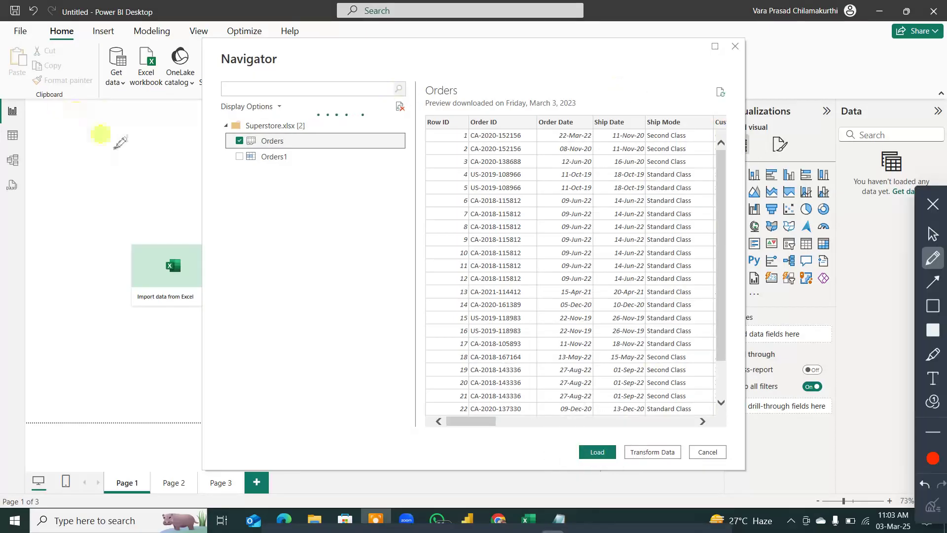
Step: Mark the Data pane and Transform Data with annotation arrows, circle part of the Orders preview, and clear all the markings
drag(72, 120, 158, 176)
drag(898, 46, 883, 106)
mouse_move(867, 88)
mouse_down()
mouse_move(879, 106)
mouse_move(899, 92)
mouse_up()
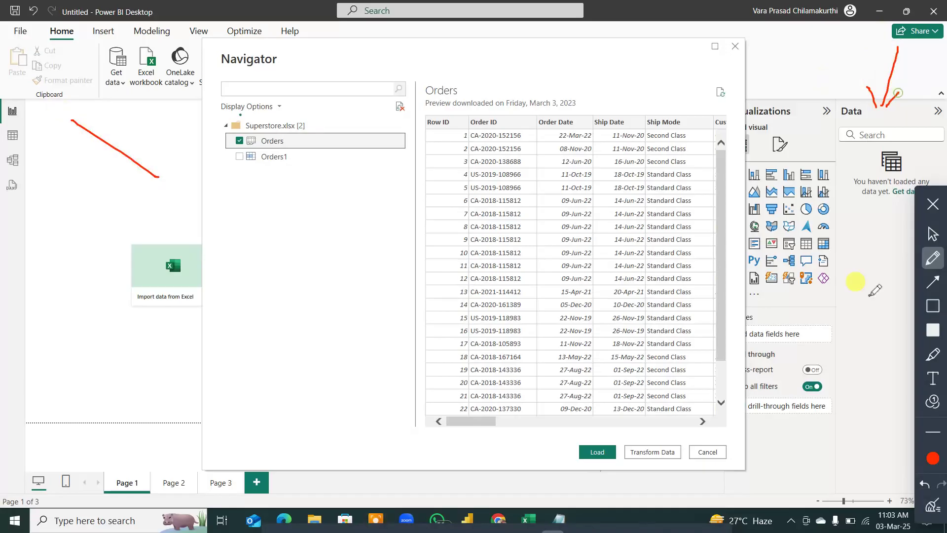
mouse_move(662, 447)
mouse_down()
mouse_move(650, 322)
mouse_move(634, 349)
mouse_move(665, 333)
mouse_up()
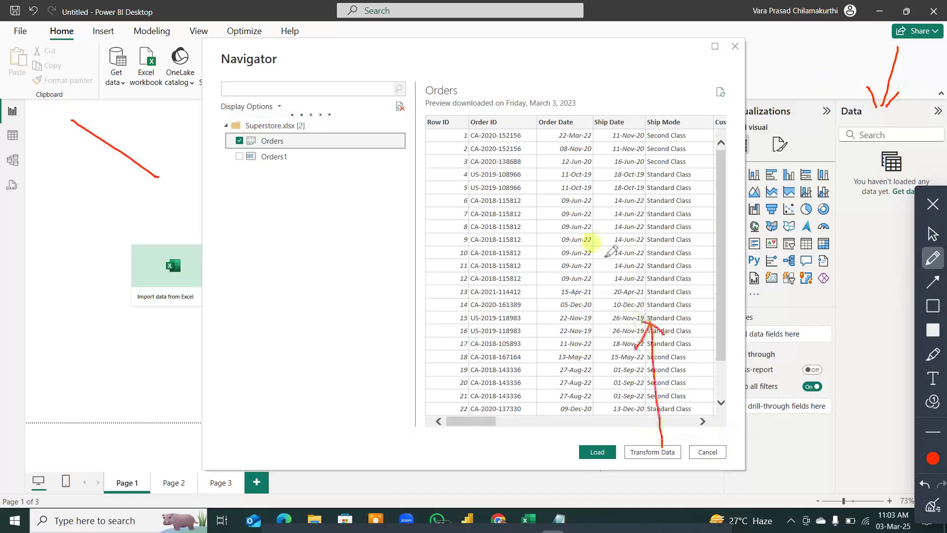
drag(608, 257, 623, 283)
mouse_move(620, 241)
mouse_down()
mouse_move(620, 267)
mouse_move(636, 251)
mouse_move(691, 260)
mouse_up()
mouse_move(638, 174)
mouse_down()
mouse_move(527, 240)
mouse_move(728, 247)
mouse_move(687, 168)
mouse_up()
drag(636, 202, 642, 79)
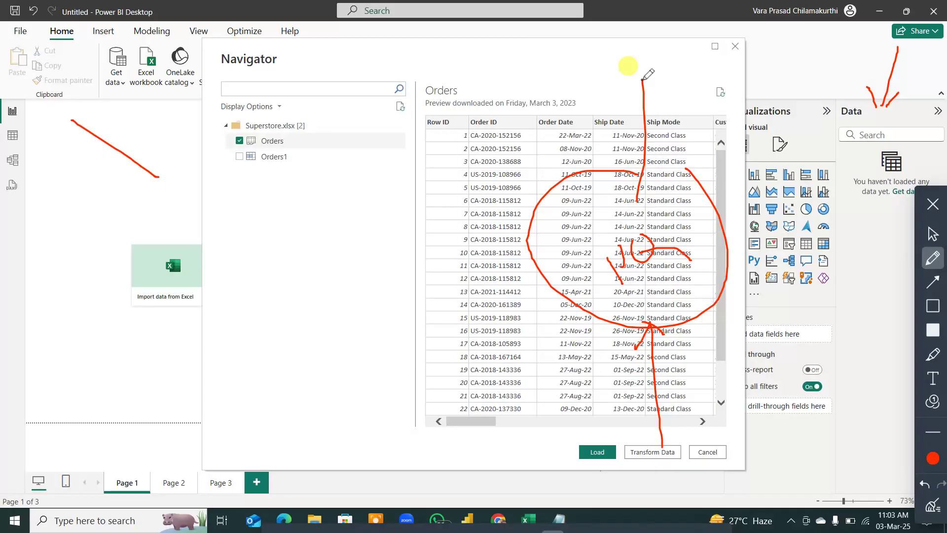
mouse_move(590, 233)
mouse_down()
mouse_move(607, 241)
mouse_move(621, 127)
mouse_up()
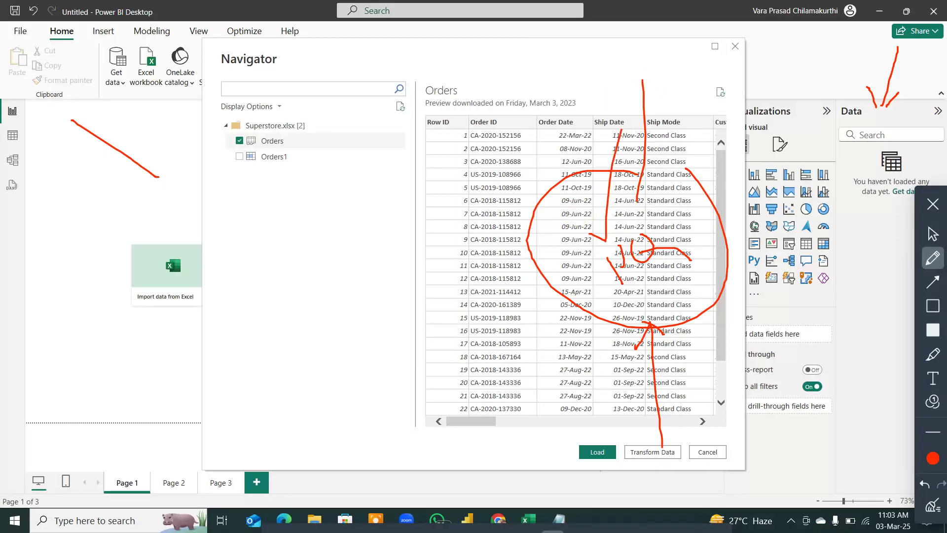
click(933, 505)
click(932, 204)
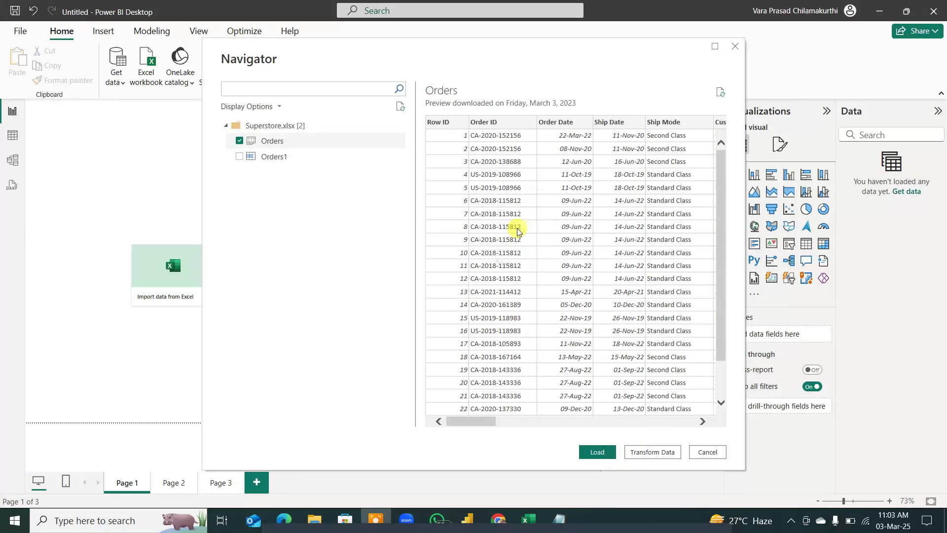
Step: Load the selected Orders table into the report and expand its list of fields
click(606, 455)
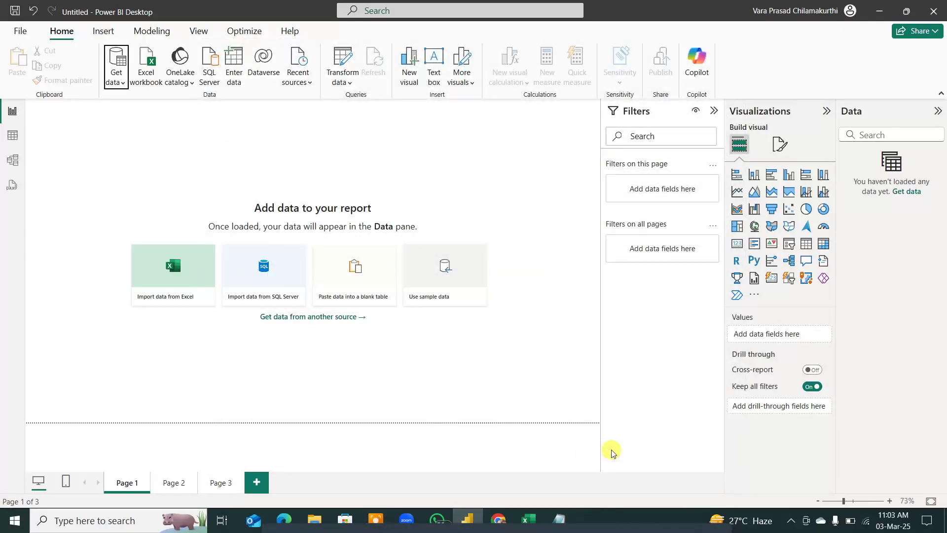
click(889, 196)
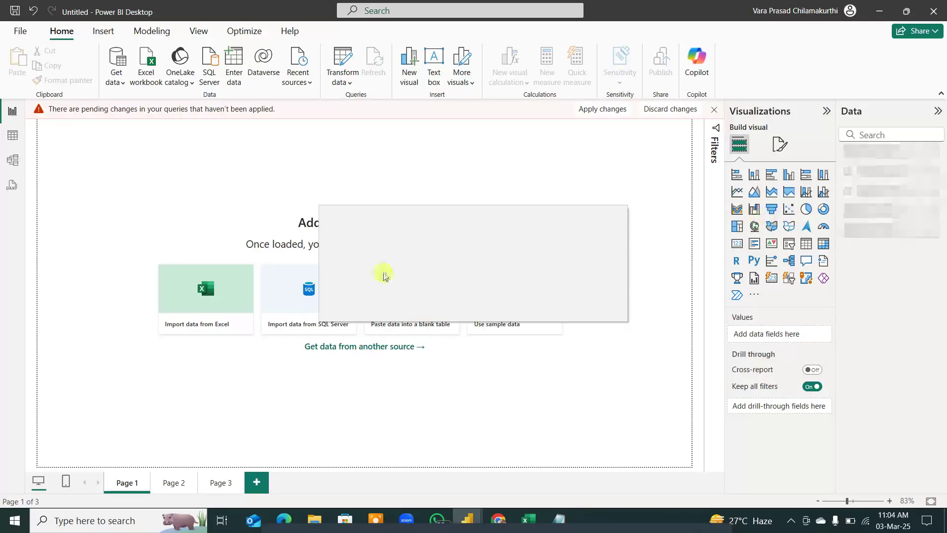
click(896, 230)
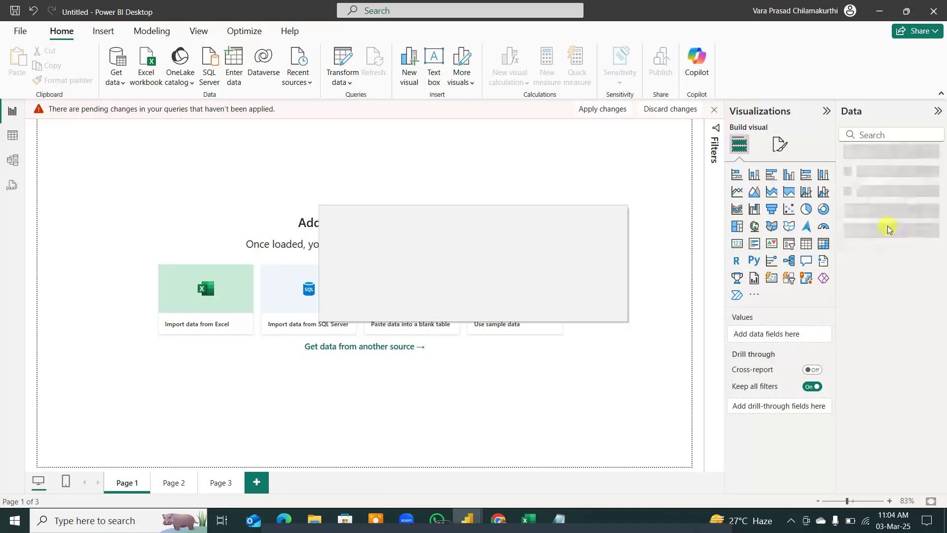
click(888, 230)
click(887, 231)
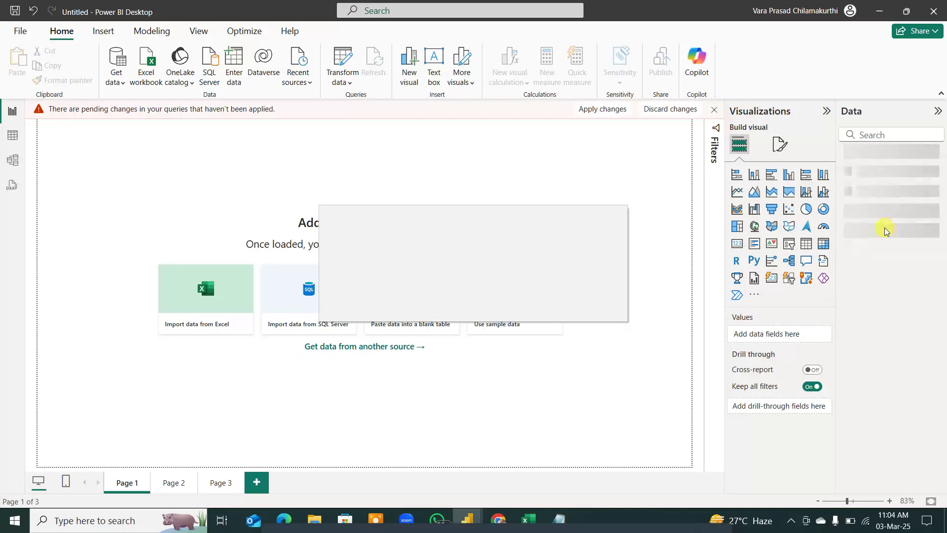
click(886, 232)
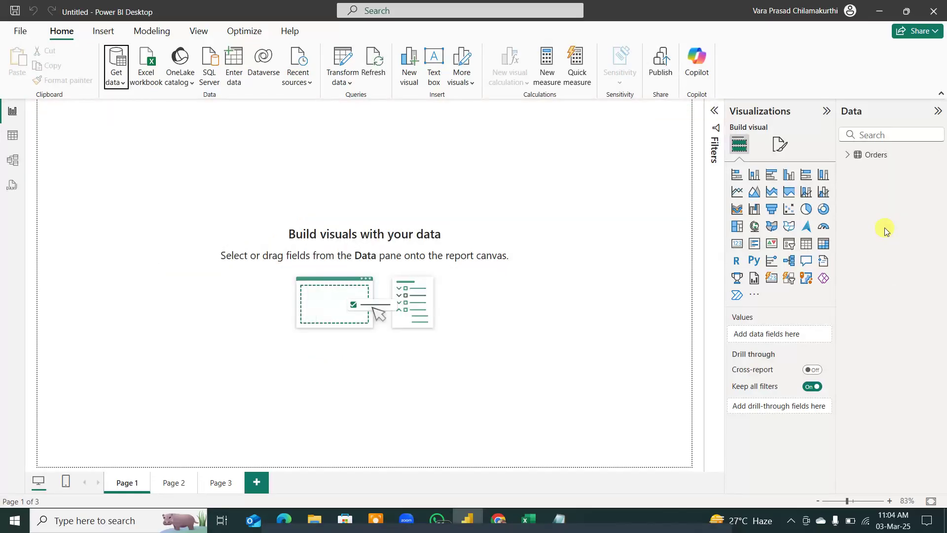
click(847, 154)
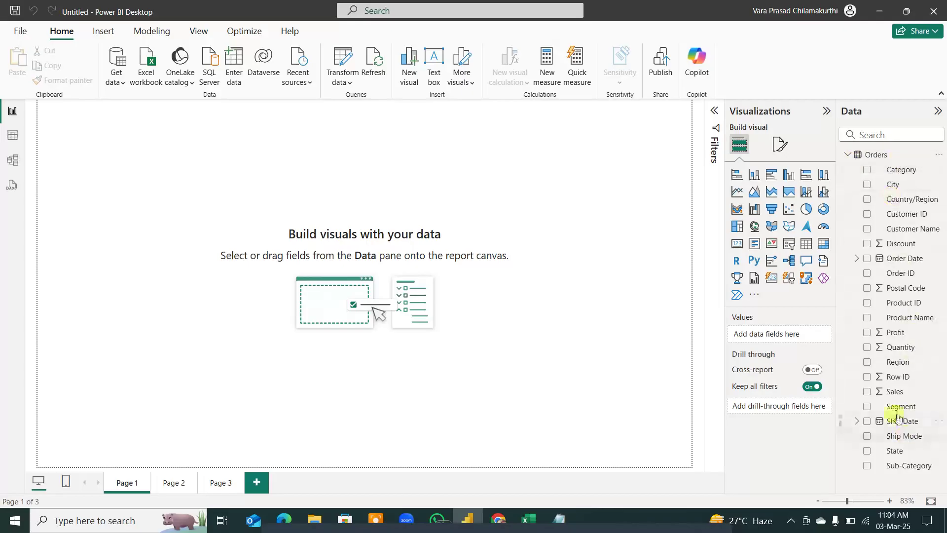
Step: Draw an annotation line from the Orders fields across the canvas towards the Table view, and clear it
click(911, 224)
key(ctrl+shift+p)
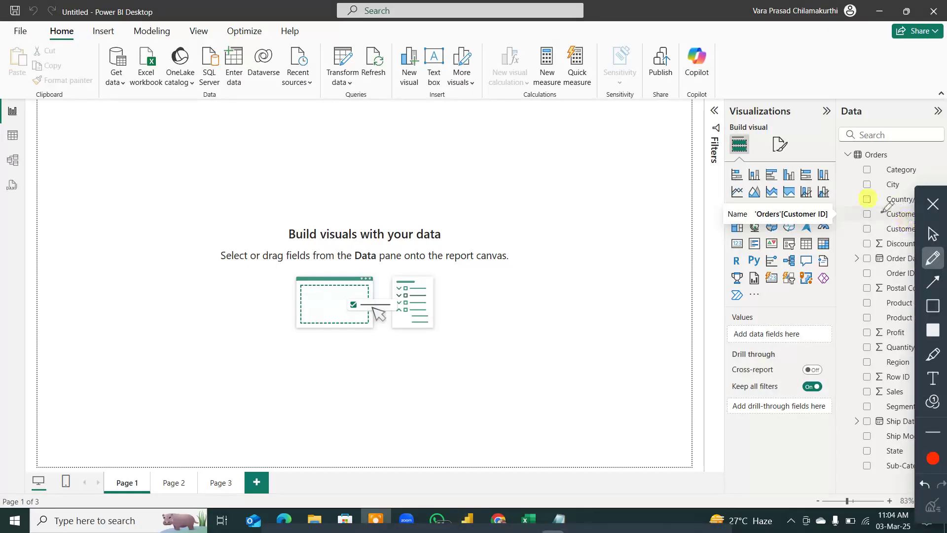
drag(894, 227, 655, 130)
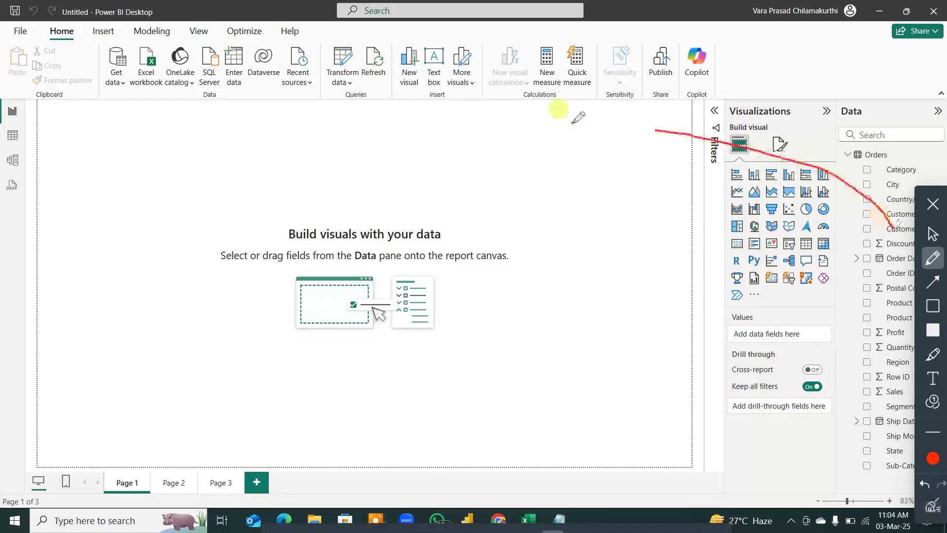
mouse_move(573, 122)
mouse_down()
mouse_move(6, 123)
mouse_move(14, 143)
mouse_move(33, 127)
mouse_move(45, 134)
mouse_move(34, 129)
mouse_up()
click(932, 504)
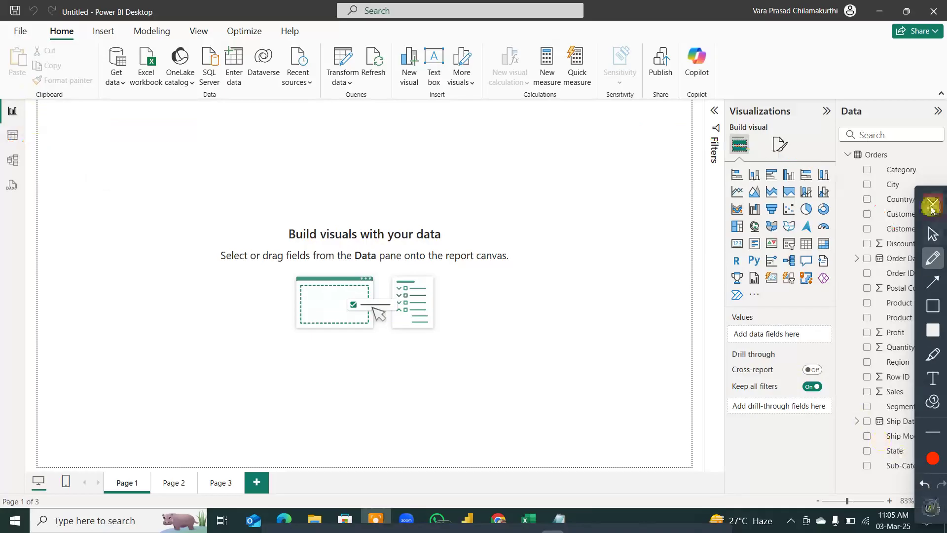
click(933, 204)
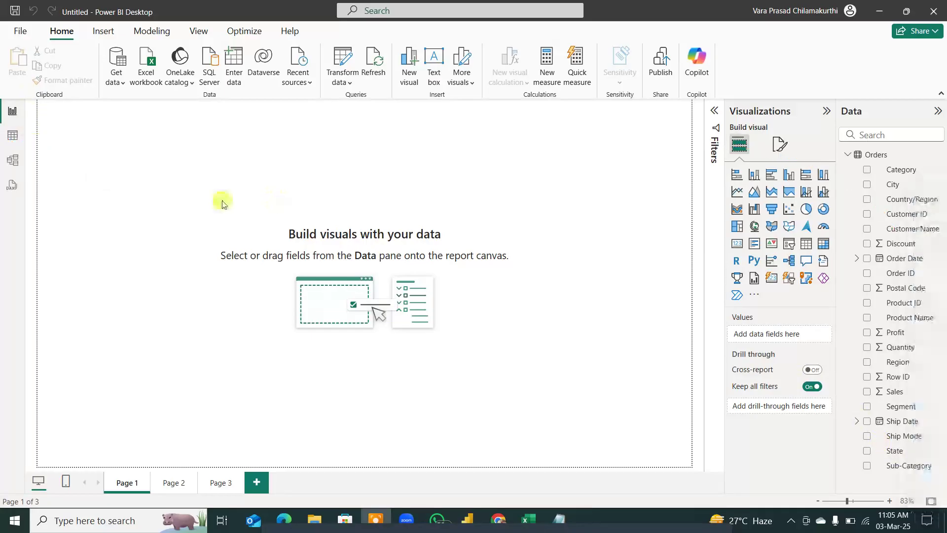
Step: Examine the Orders data in Table view across to the Profit column, and return to Report view
click(13, 135)
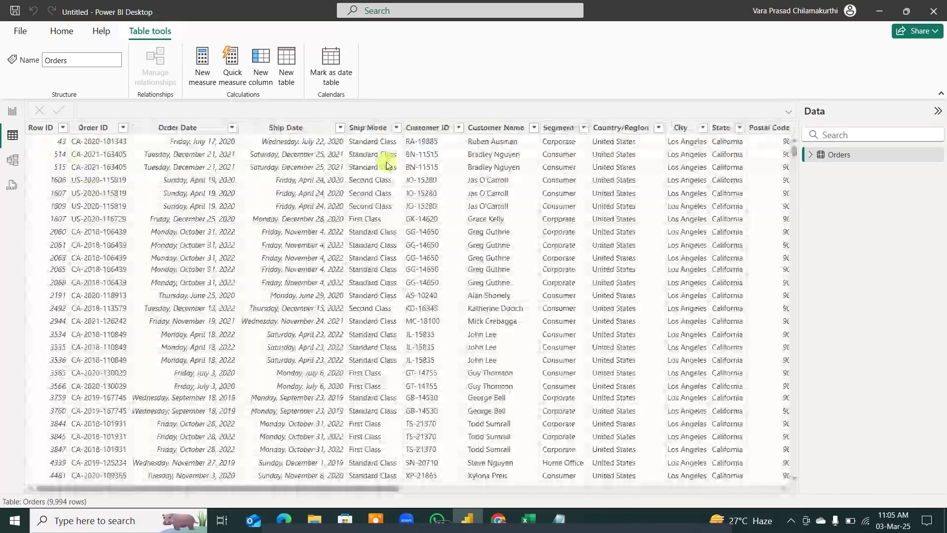
drag(267, 490, 98, 490)
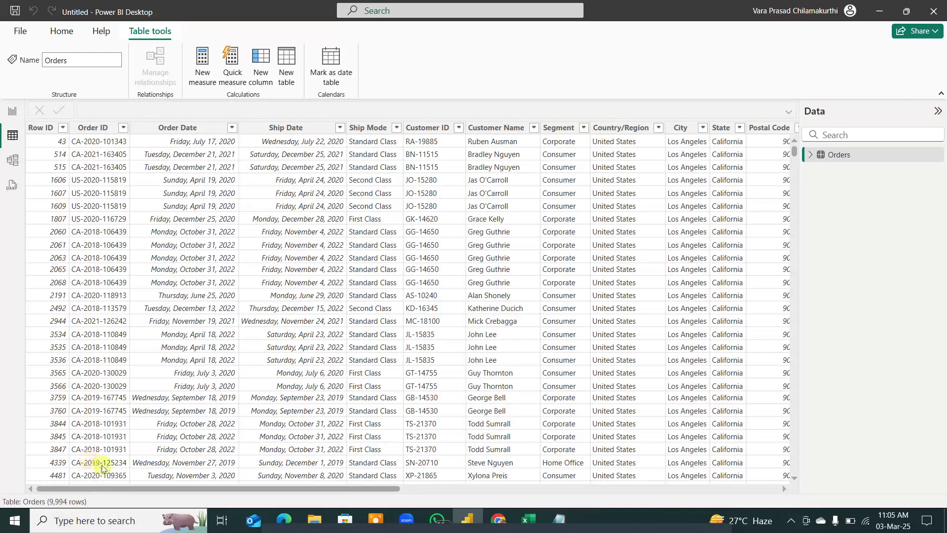
drag(109, 488, 755, 493)
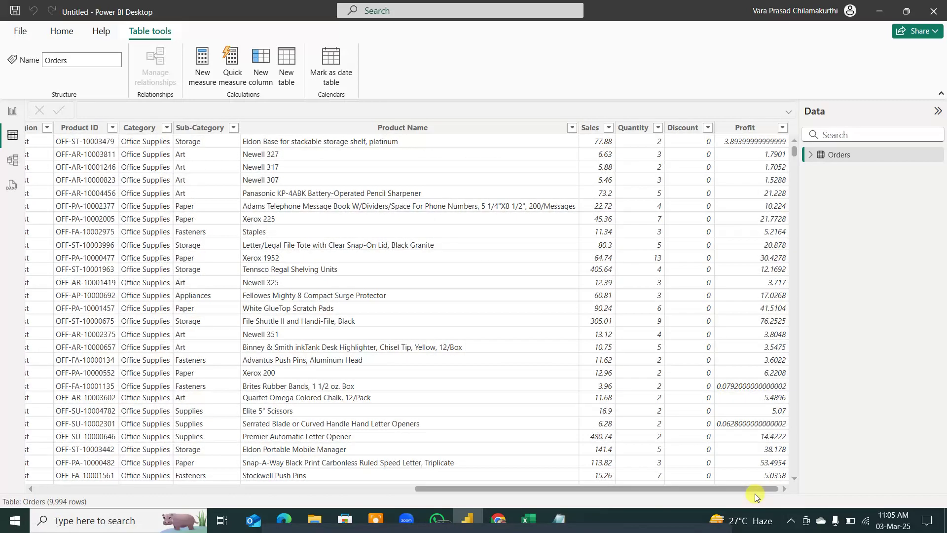
click(351, 490)
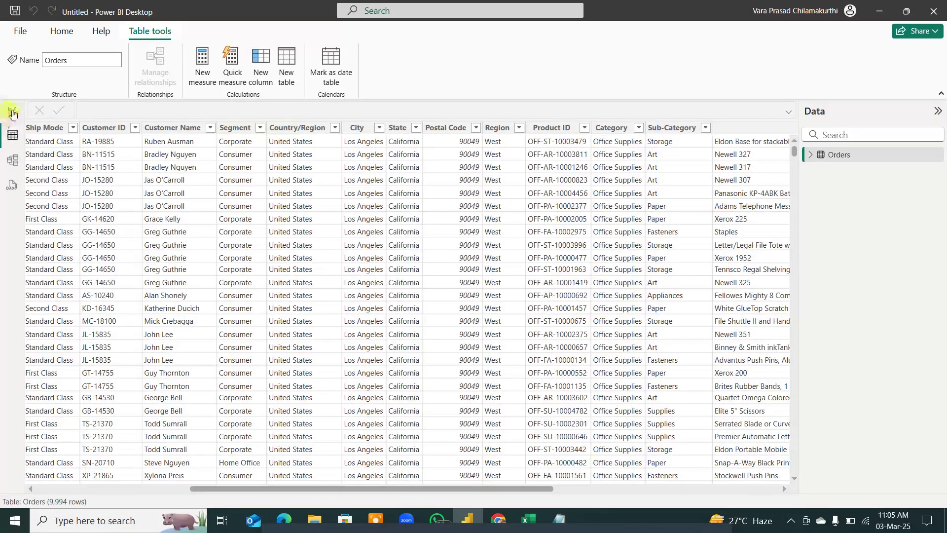
click(12, 112)
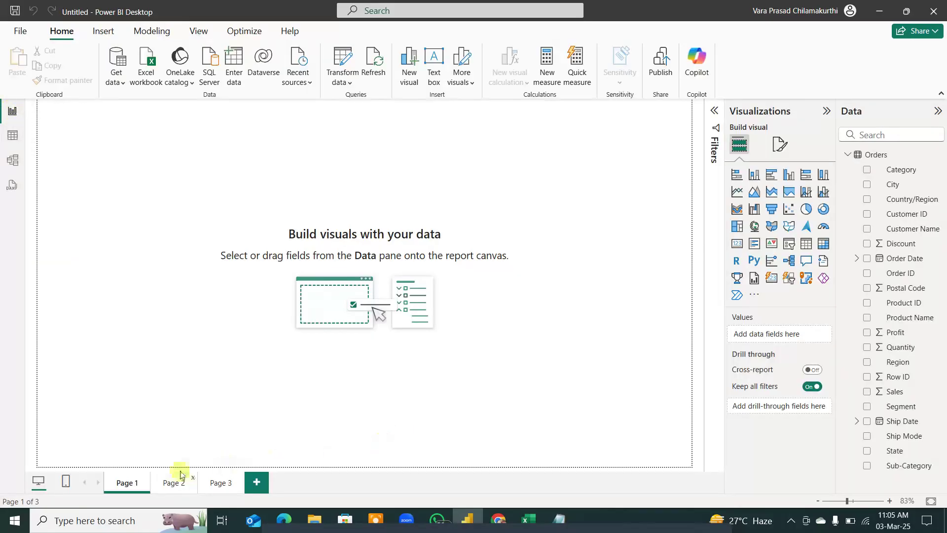
Step: Rename the Page 1 report page as Notes
right_click(123, 486)
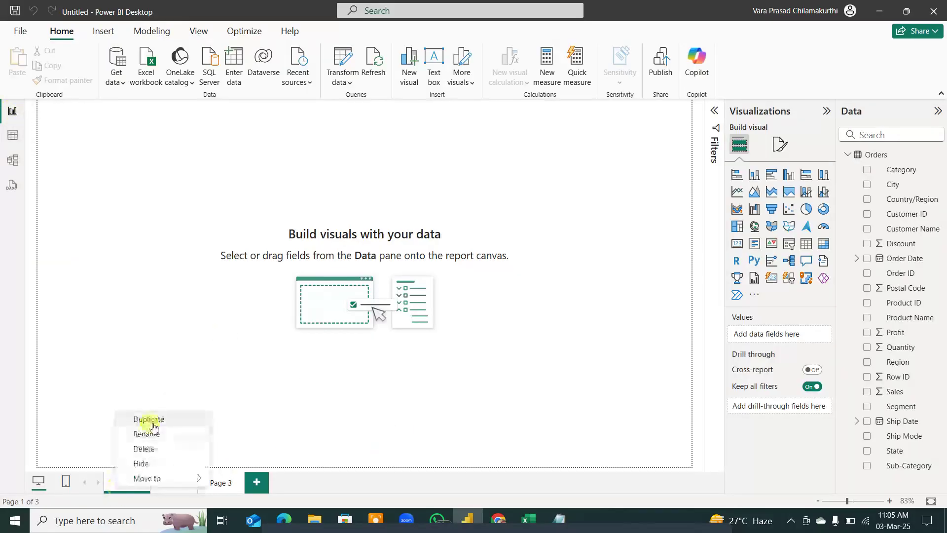
click(286, 439)
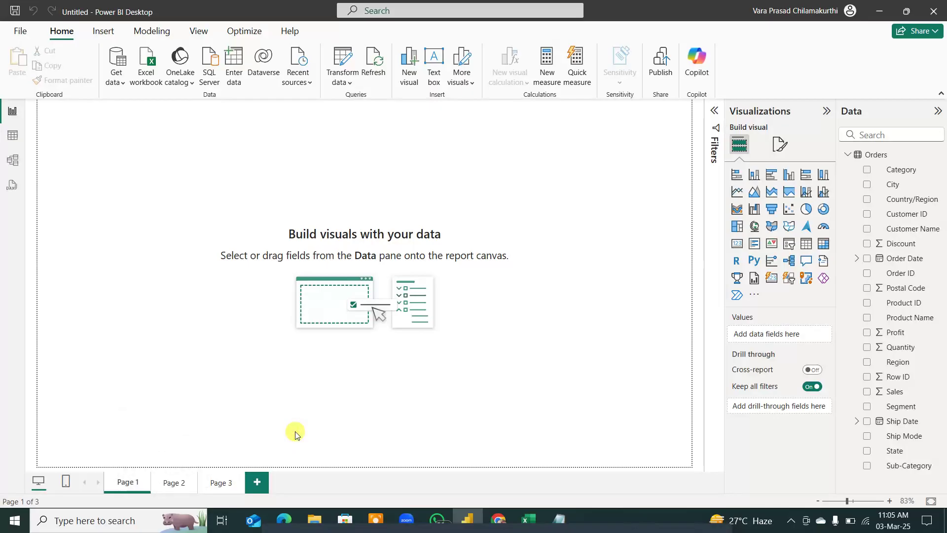
key(BackSpace)
text(Notes)
key(Return)
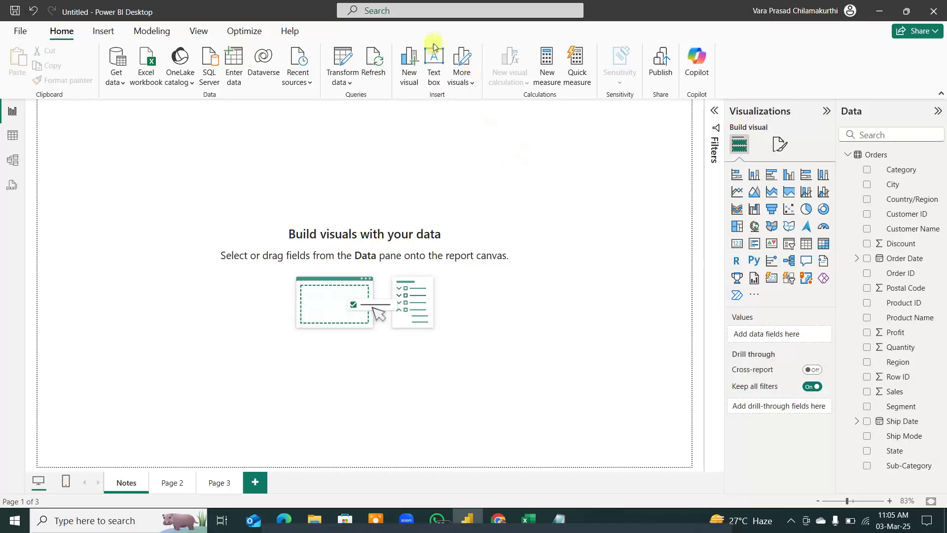
Step: Insert a text box stretched across the top of the Notes page and enter HOW TO CREATE CHARTS in it
click(438, 61)
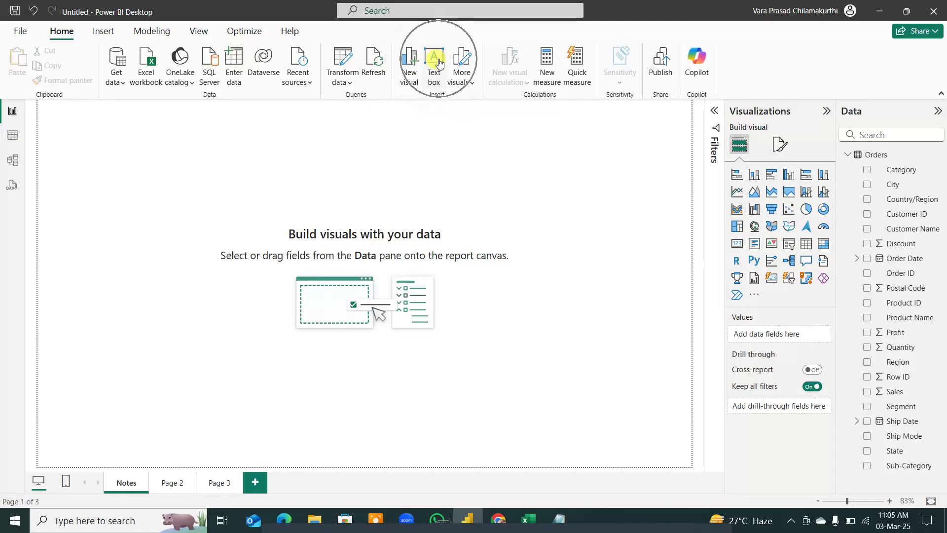
click(439, 61)
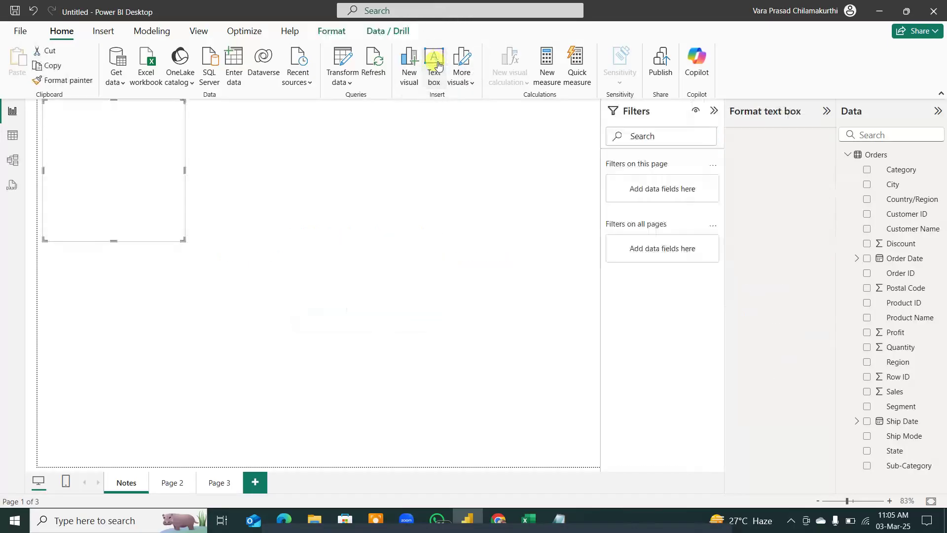
click(152, 221)
drag(153, 222, 598, 139)
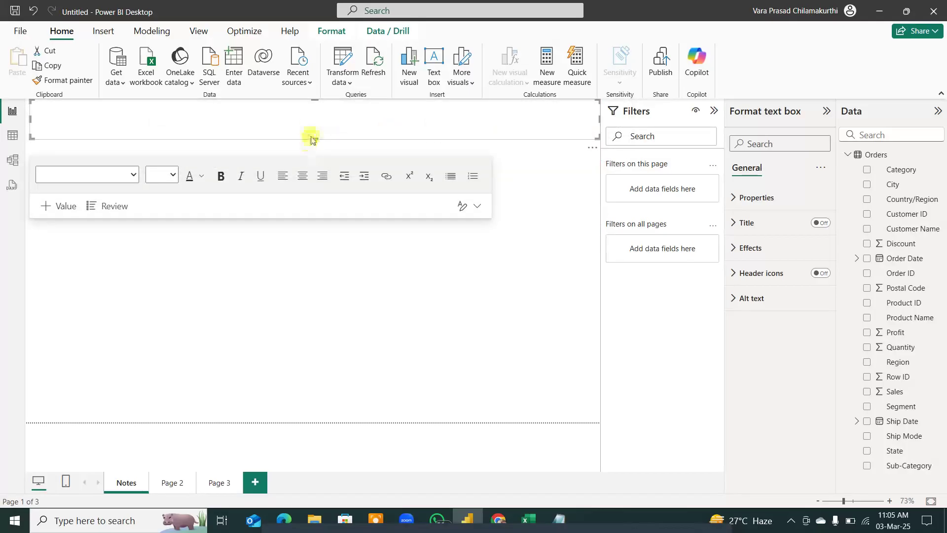
drag(326, 191, 320, 148)
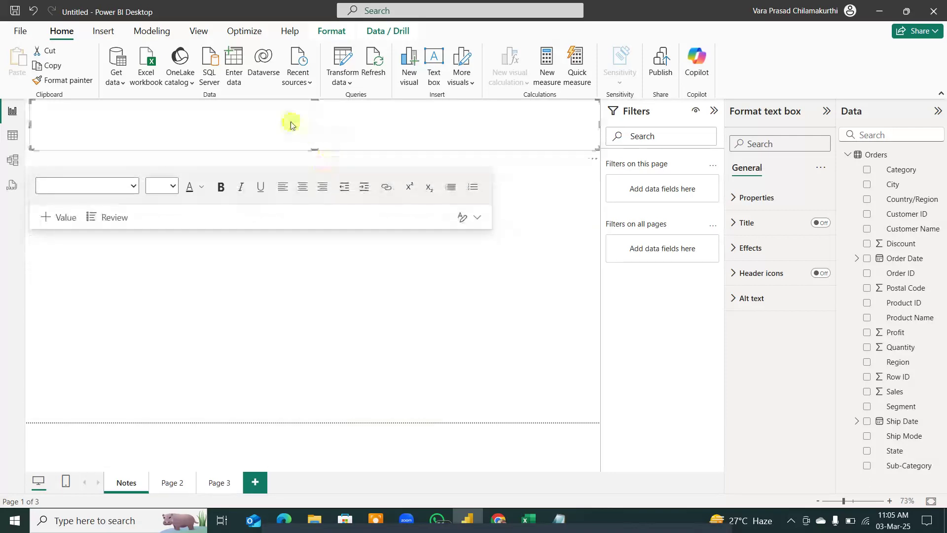
click(291, 125)
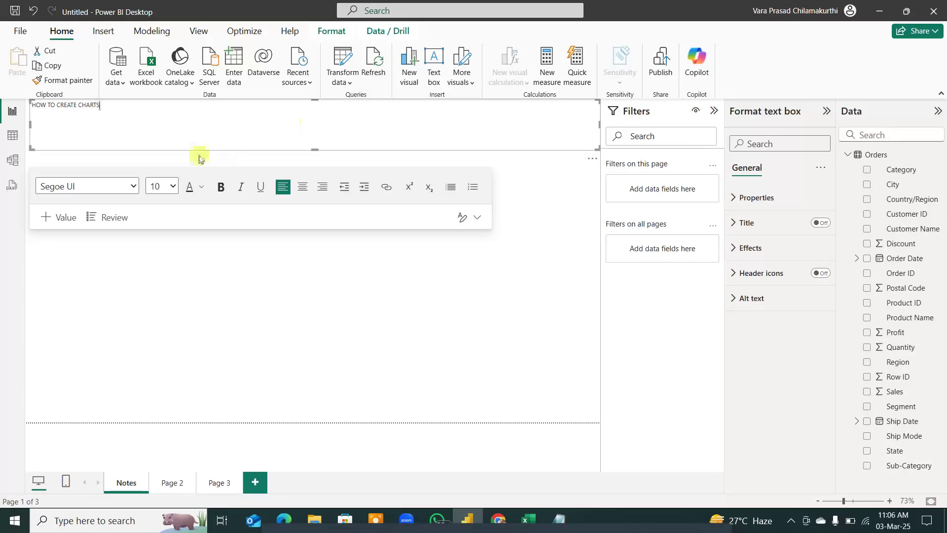
Step: Format the HOW TO CREATE CHARTS heading as centred, bold Cambria Math text at size 28
key(ctrl+a)
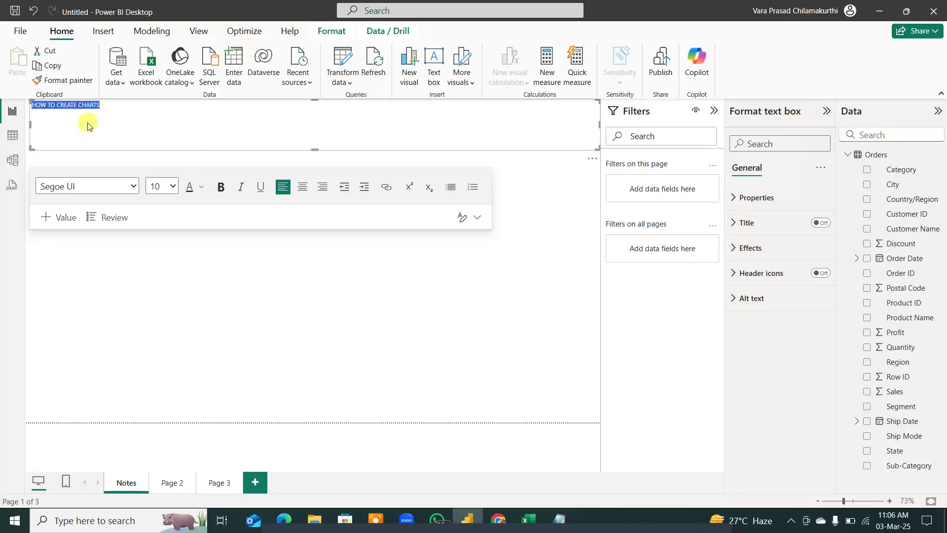
click(301, 194)
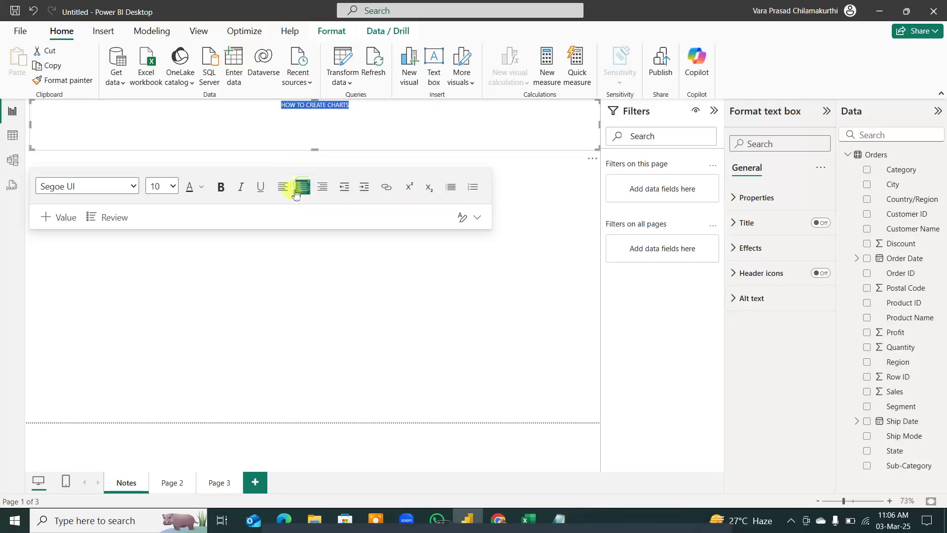
click(219, 188)
click(173, 191)
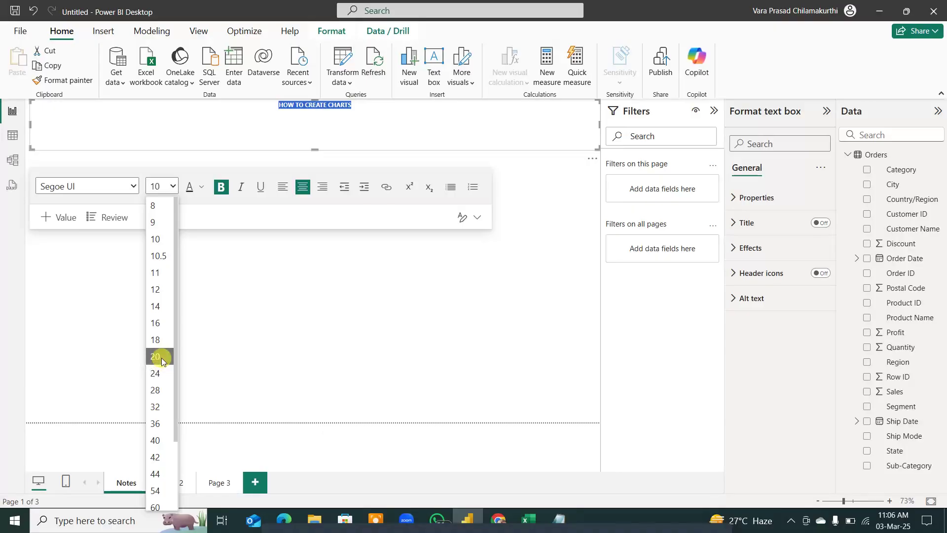
click(161, 374)
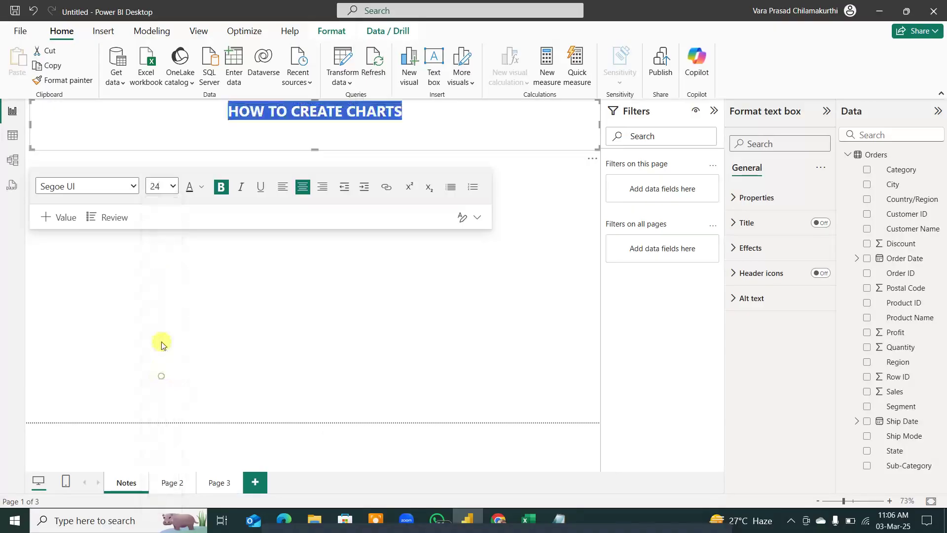
click(134, 187)
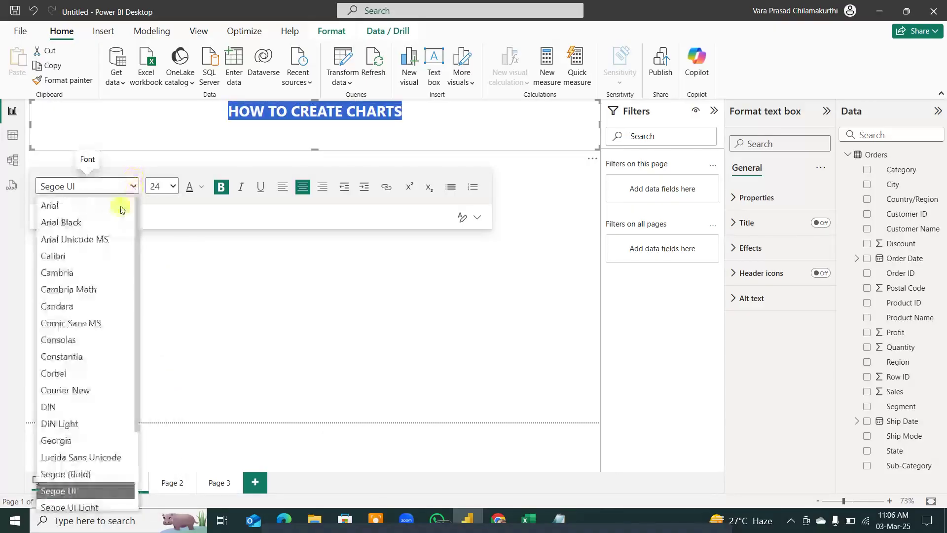
click(94, 290)
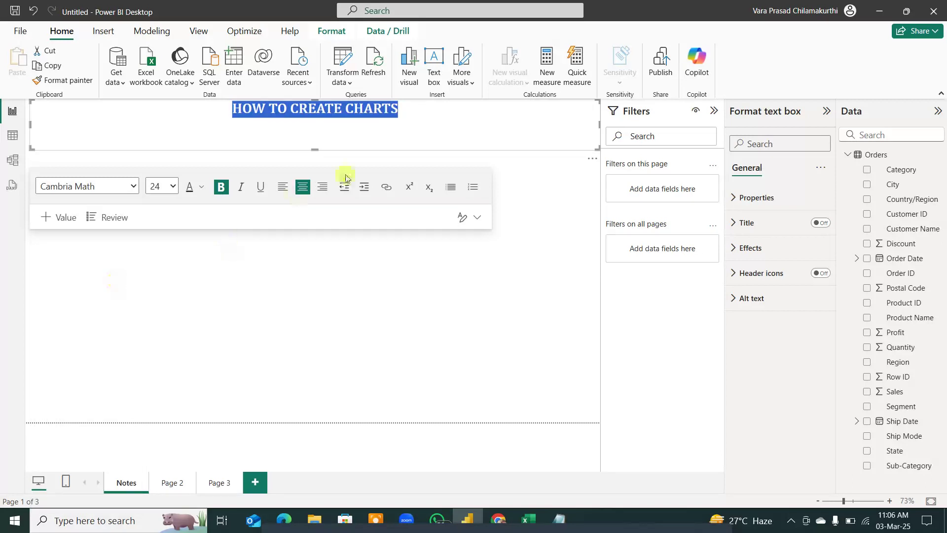
click(172, 187)
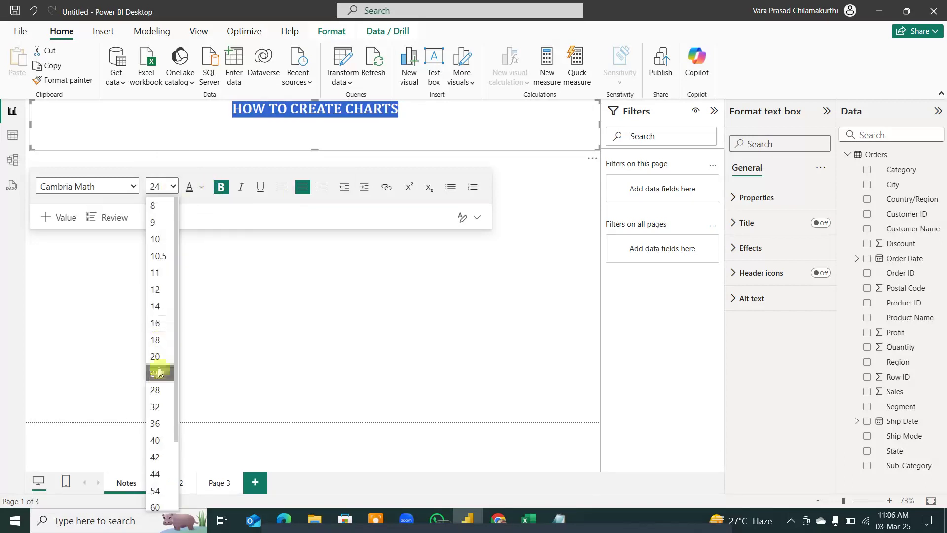
click(157, 390)
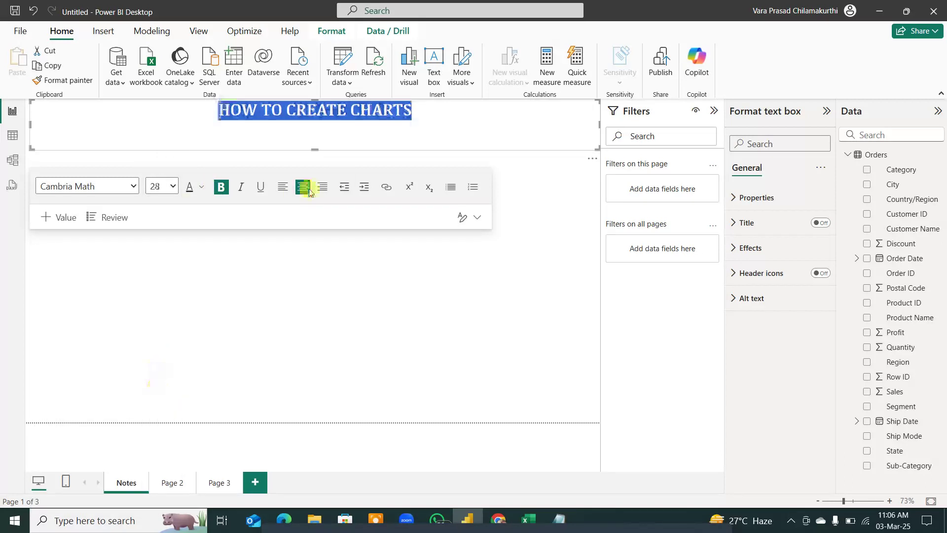
Step: Reduce the heading text box's height to fit its single line of text, and deselect it
drag(314, 149, 316, 126)
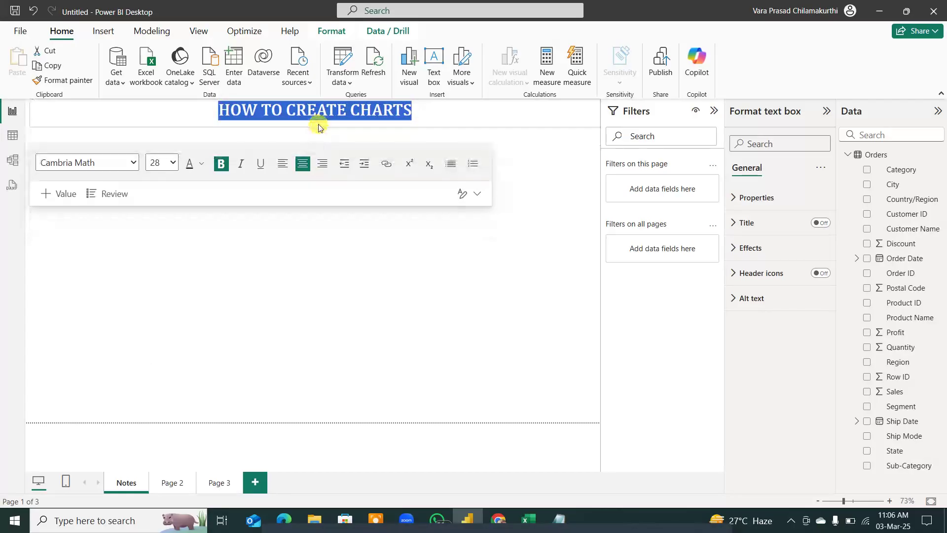
click(404, 302)
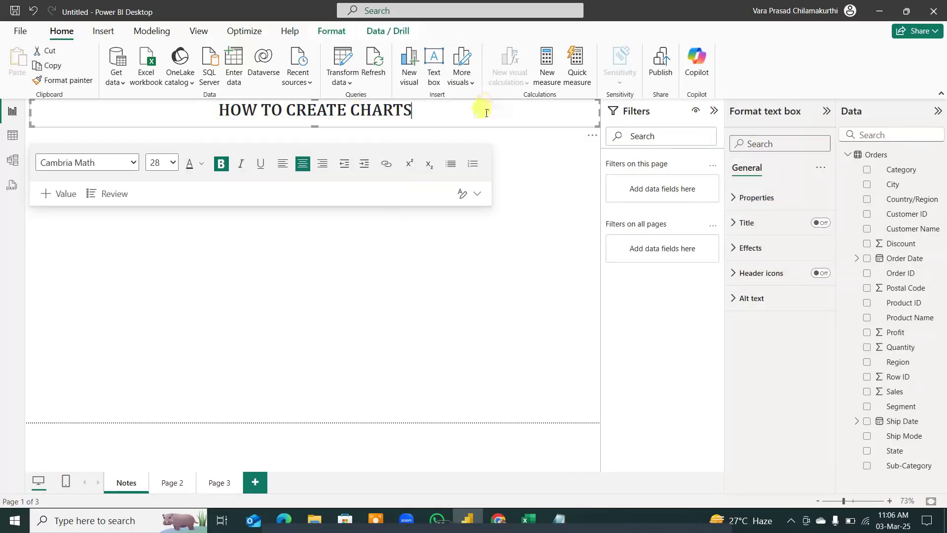
click(487, 113)
click(487, 113)
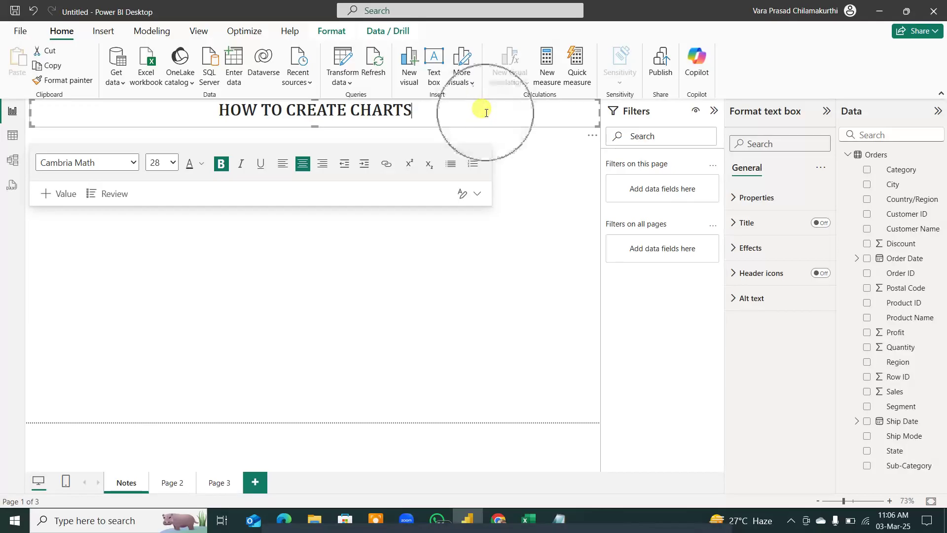
click(367, 336)
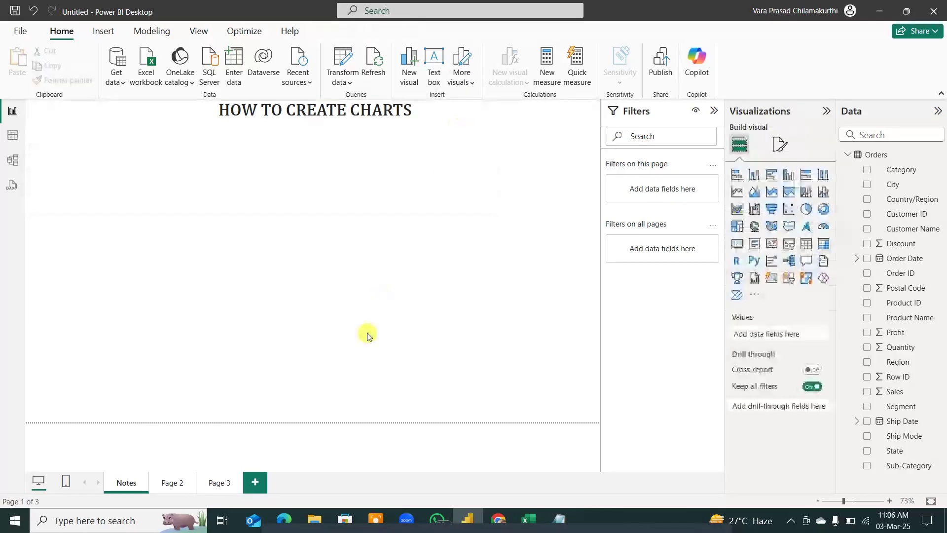
click(364, 334)
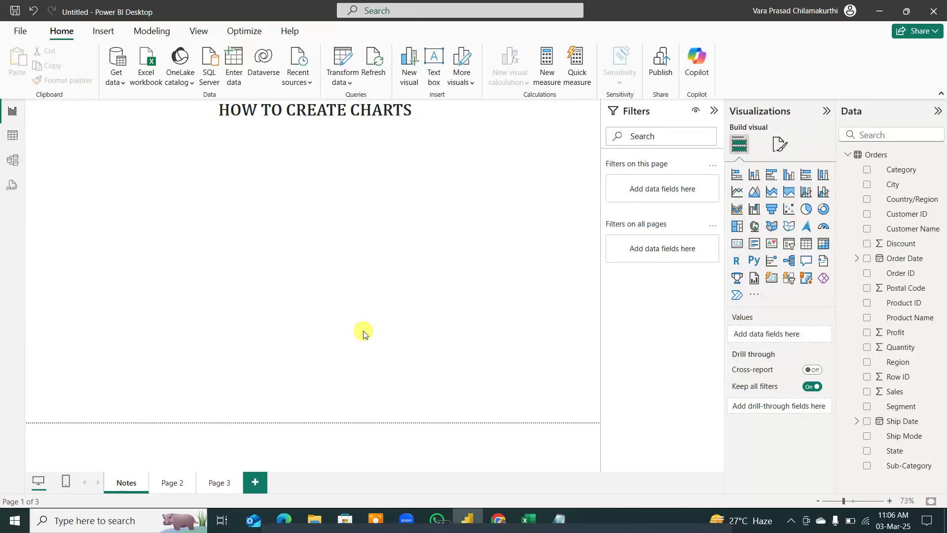
drag(195, 241, 289, 359)
key(ctrl+s)
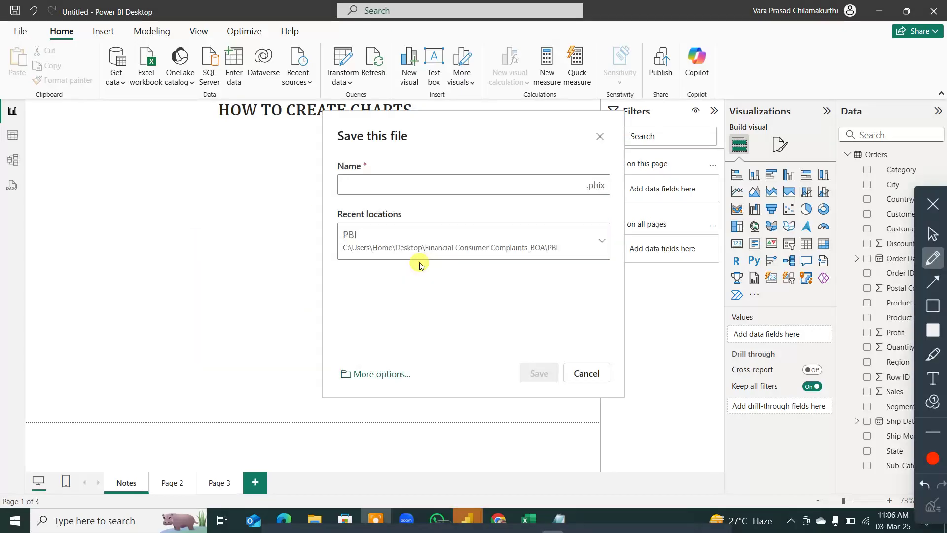
click(931, 204)
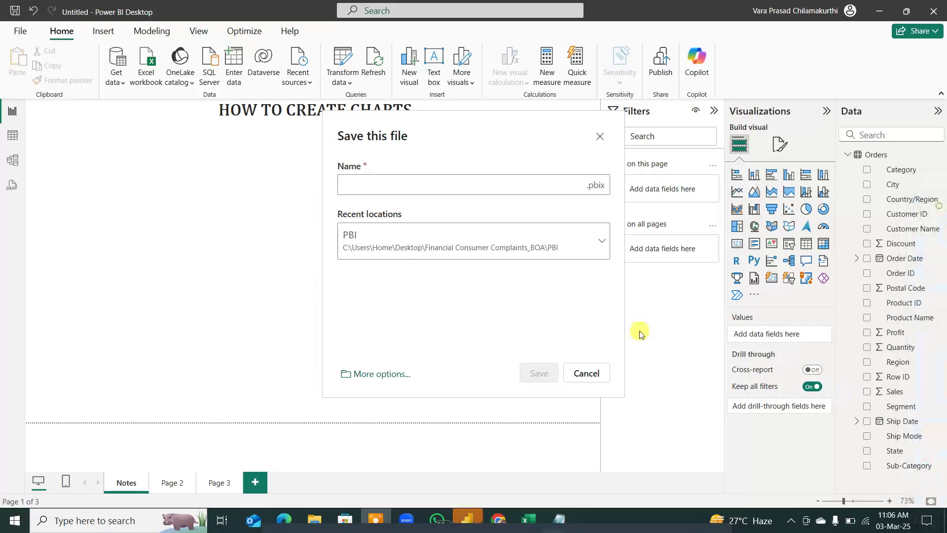
click(586, 373)
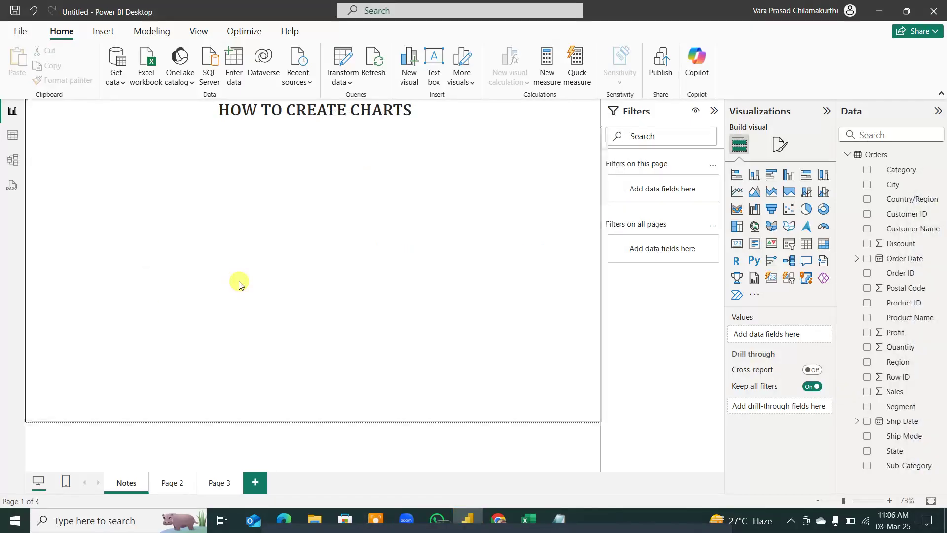
Step: Draw a freehand annotation loop around the report canvas, and clear it
key(ctrl+shift+a)
drag(142, 265, 201, 254)
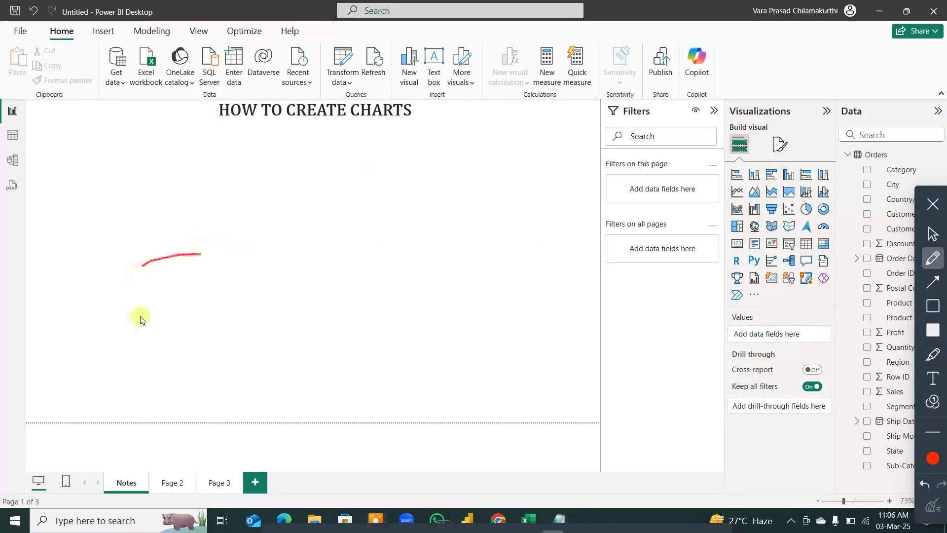
mouse_move(140, 319)
mouse_down()
mouse_move(207, 86)
mouse_move(503, 394)
mouse_move(481, 402)
mouse_up()
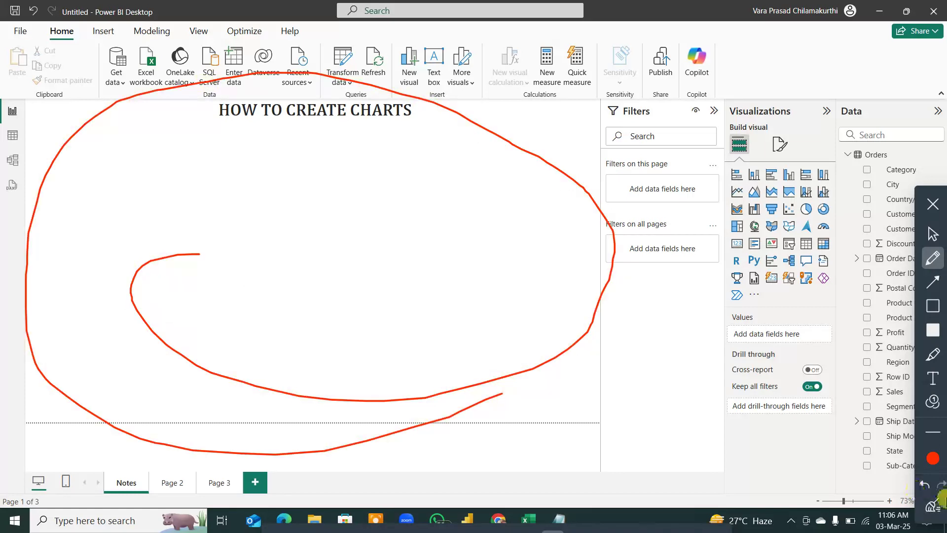
click(932, 506)
click(931, 234)
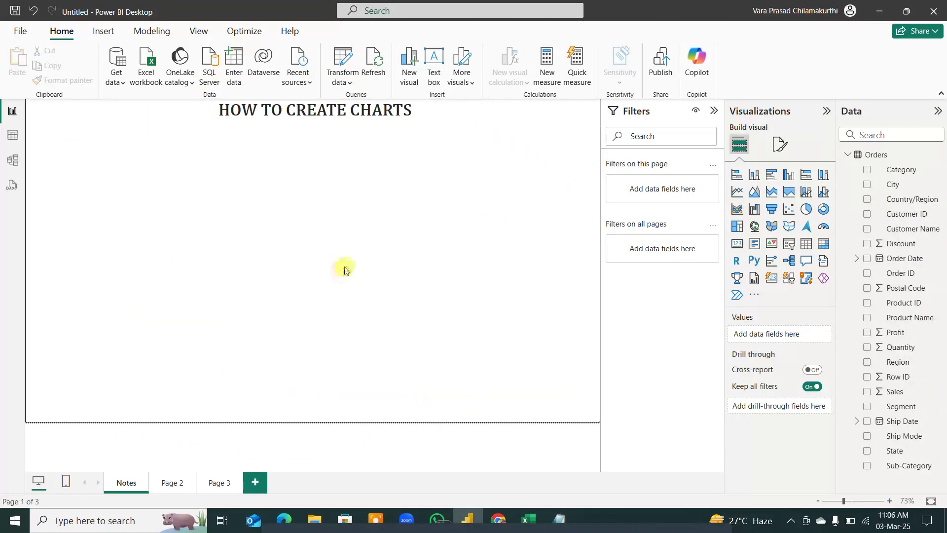
Step: Compare the page formatting options and the visual types with the formatting options offered for the heading text box
click(779, 144)
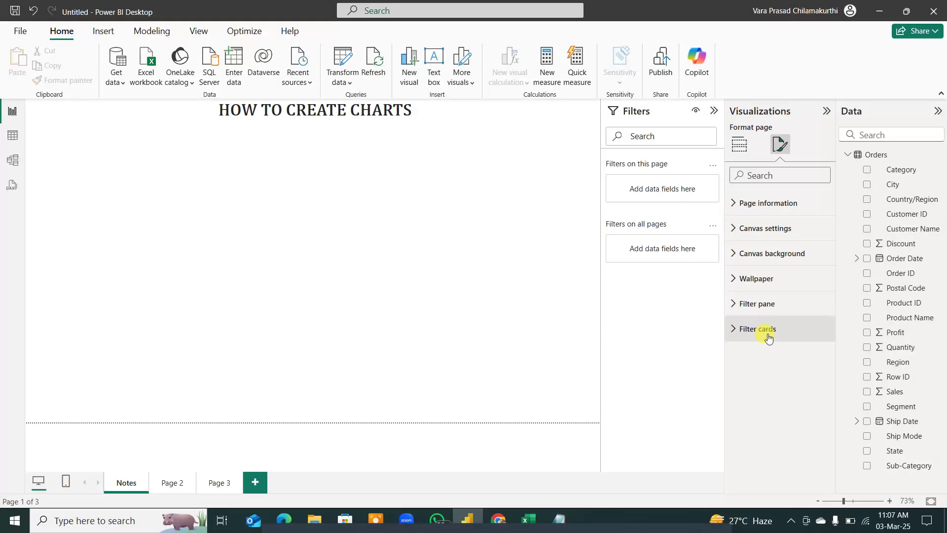
click(738, 144)
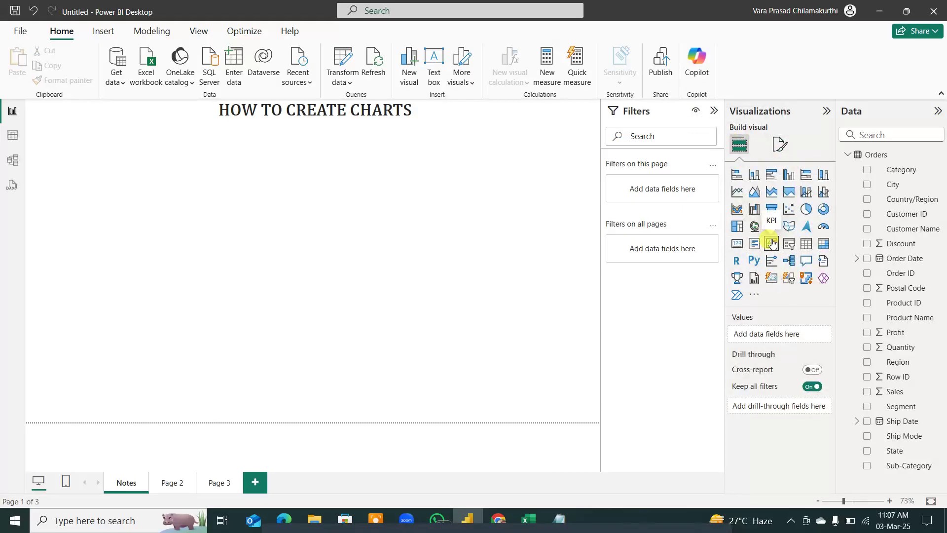
click(450, 115)
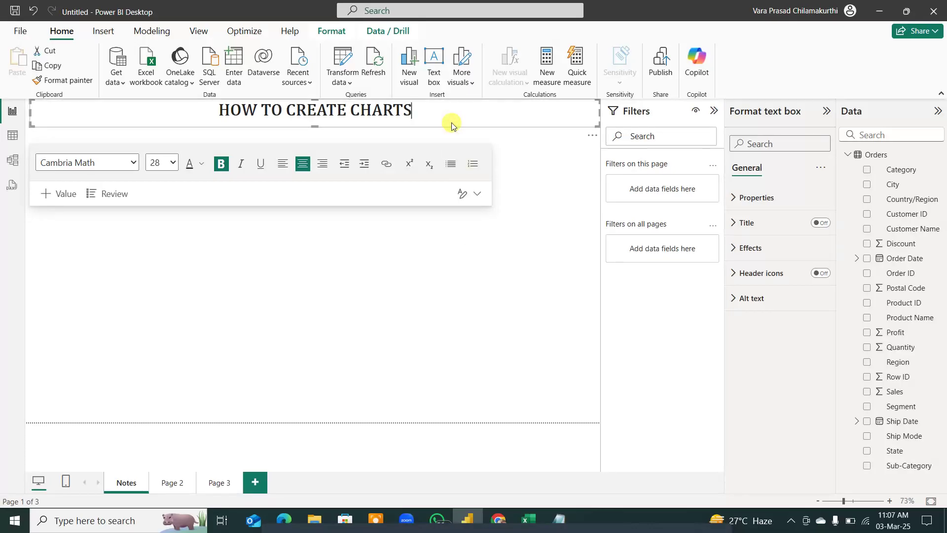
click(439, 327)
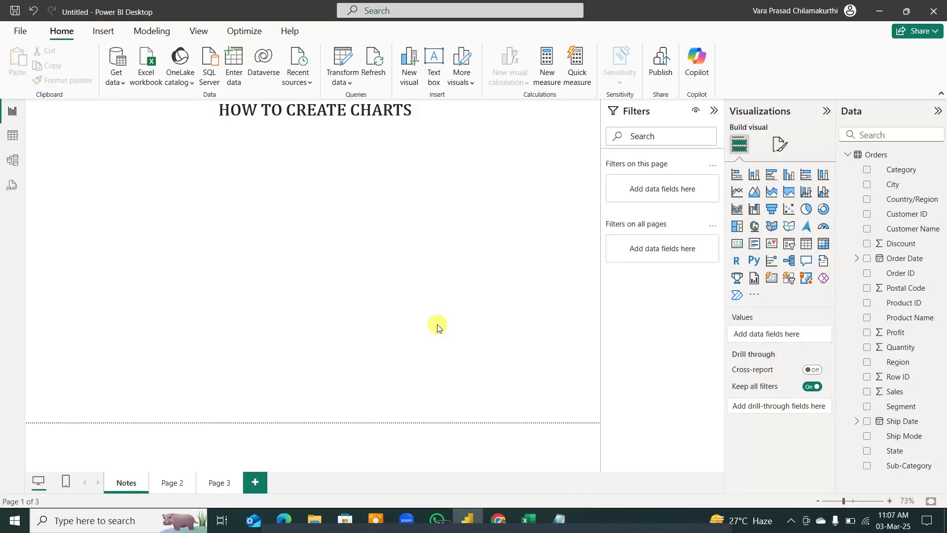
click(763, 233)
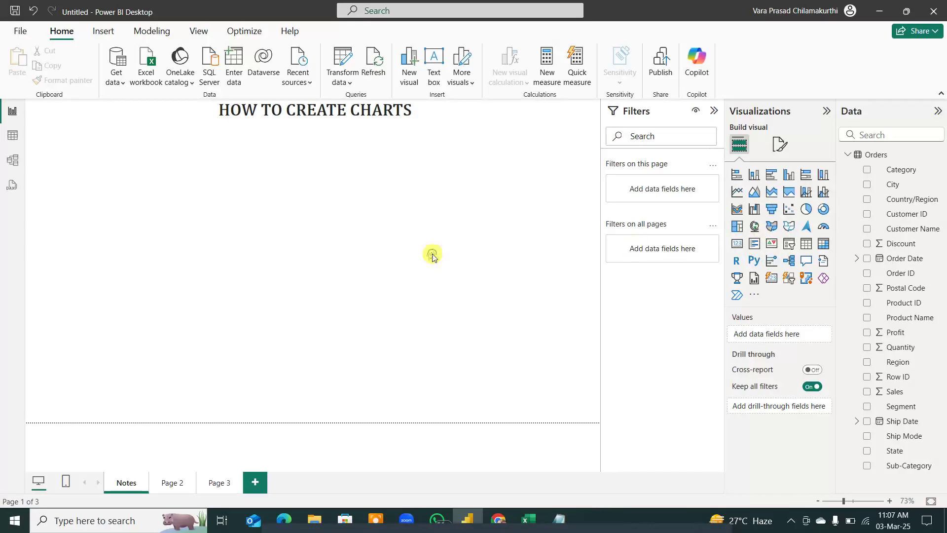
click(780, 148)
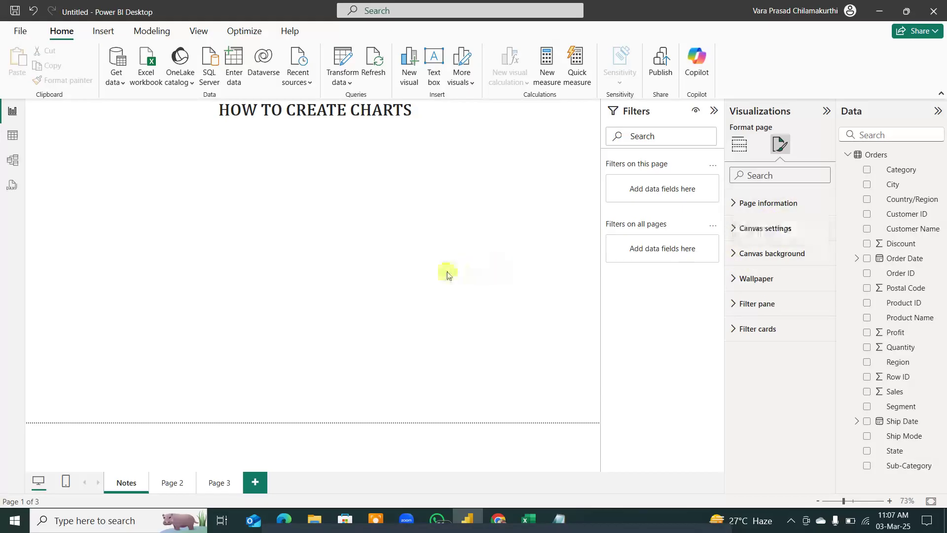
Step: Turn on the visual border and shadow effects for the heading text box
click(487, 119)
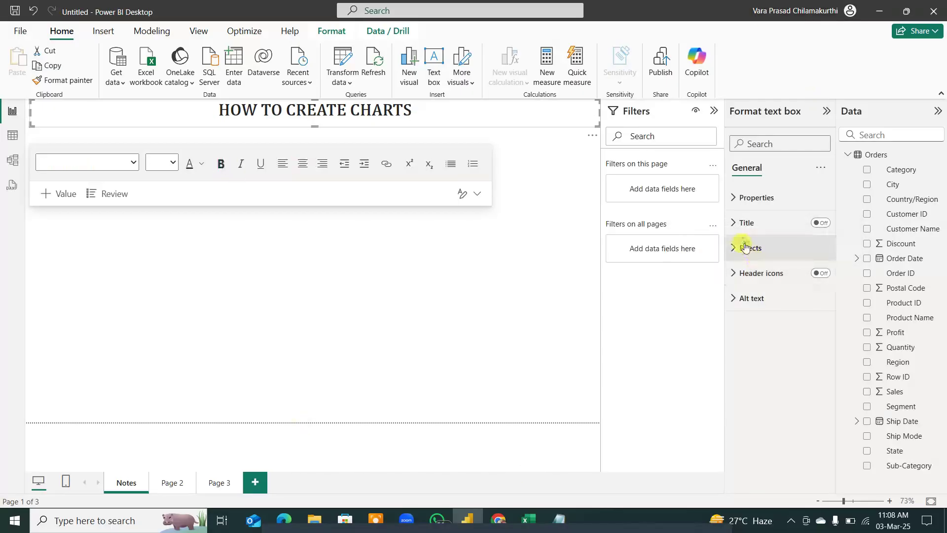
click(745, 247)
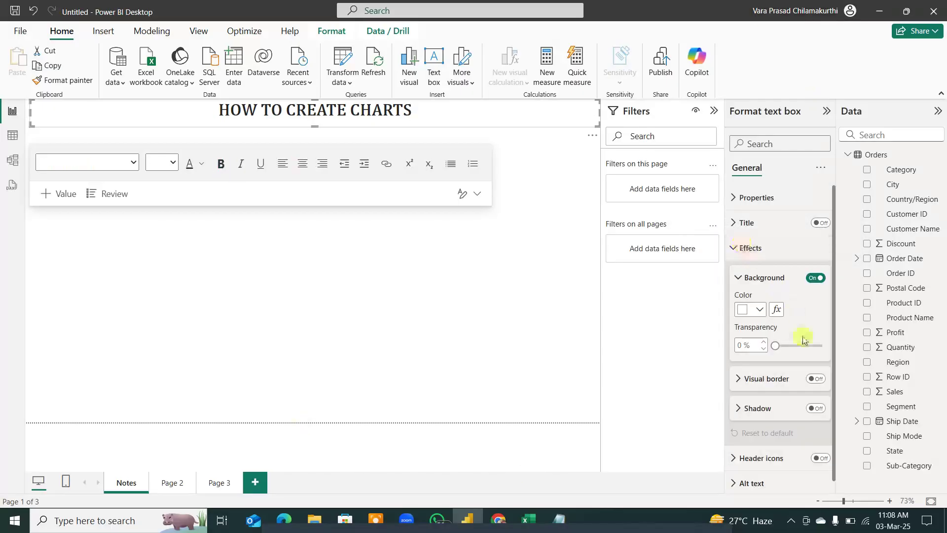
click(815, 379)
click(351, 375)
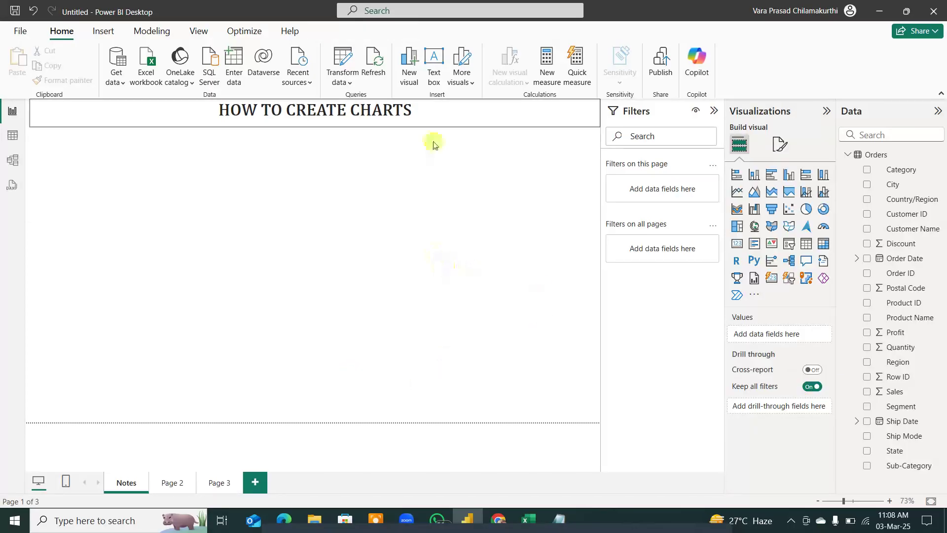
click(437, 111)
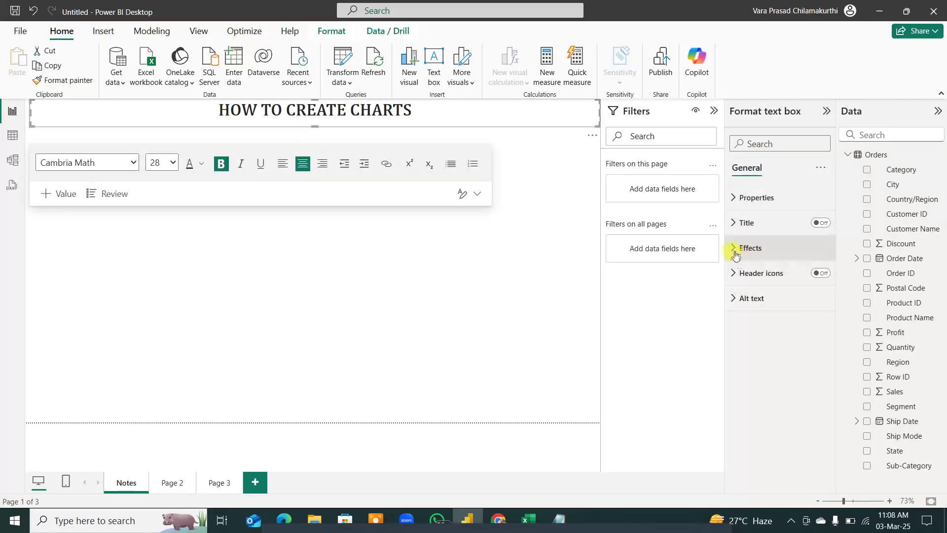
click(734, 247)
click(816, 409)
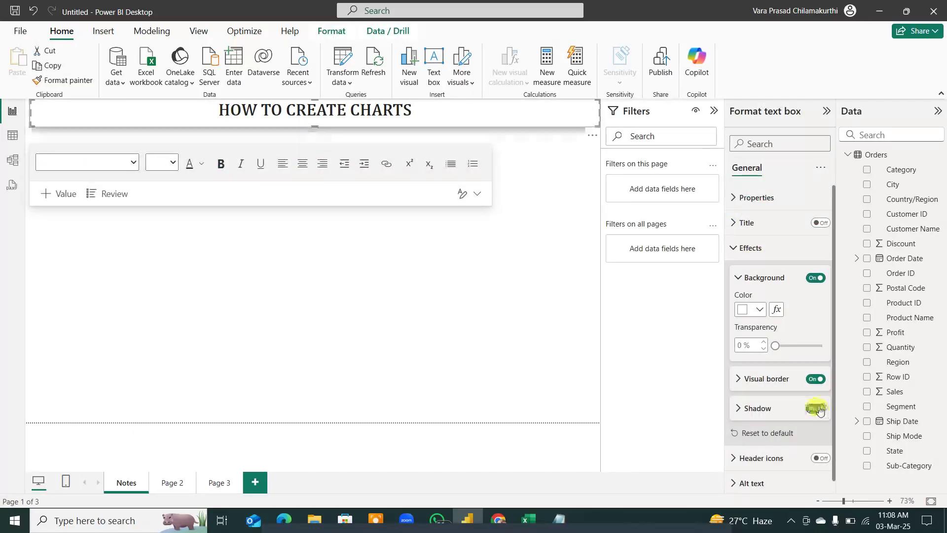
Step: Set the heading text box's background to a light blue theme color, and deselect the box
click(405, 367)
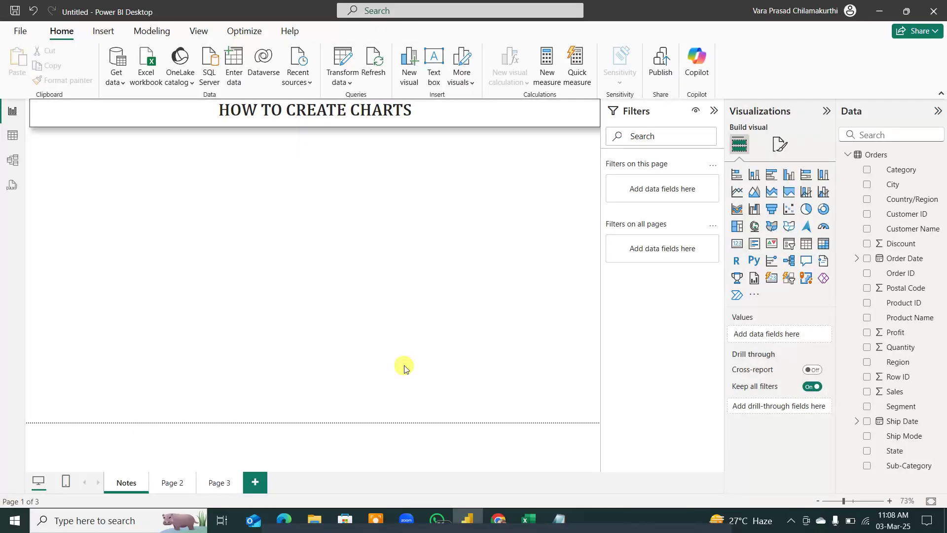
click(499, 108)
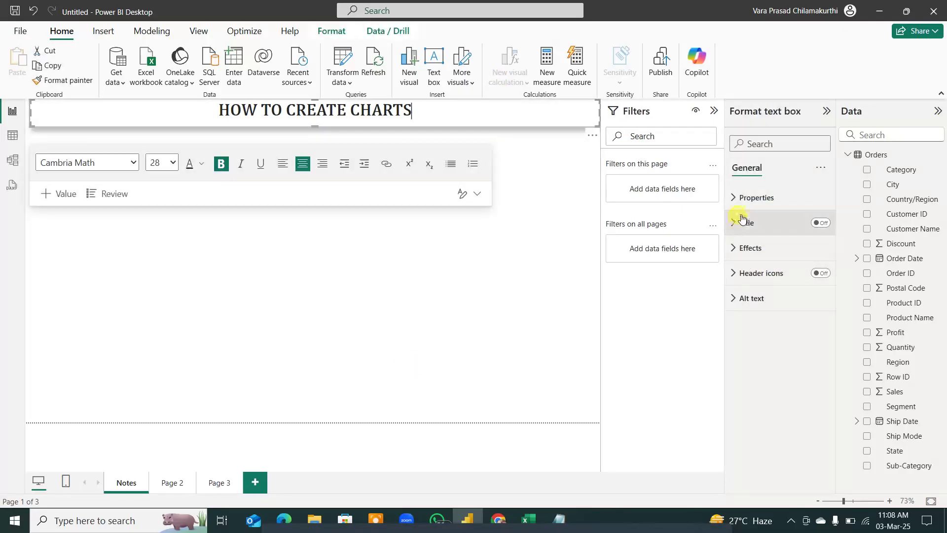
click(741, 252)
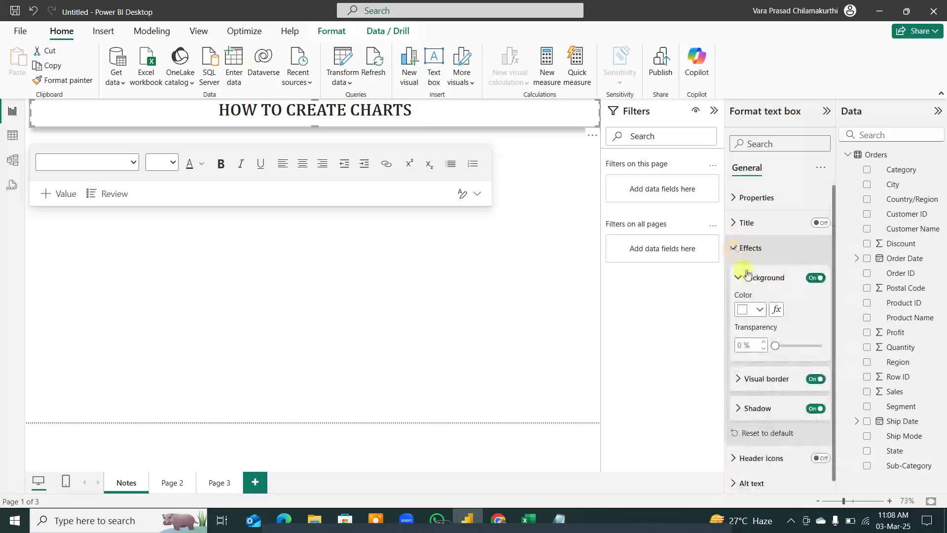
click(762, 310)
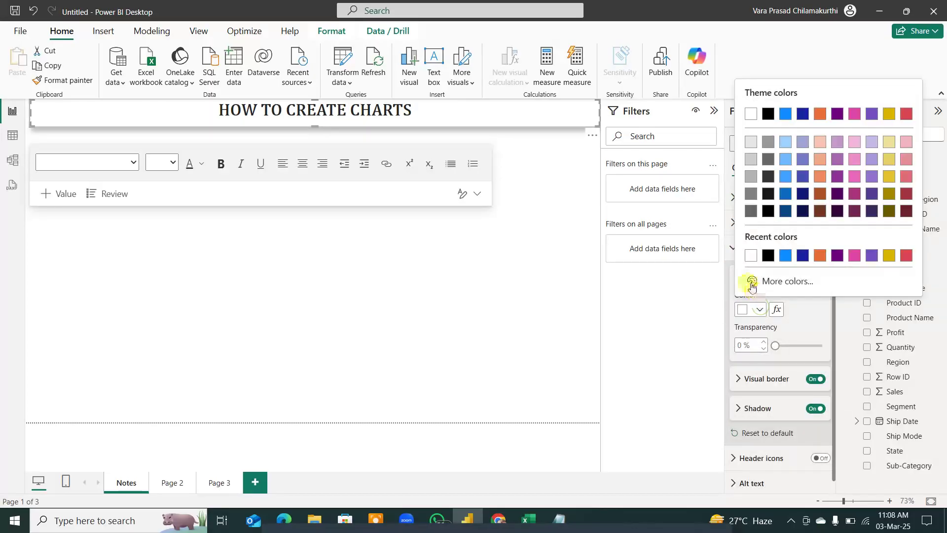
click(779, 144)
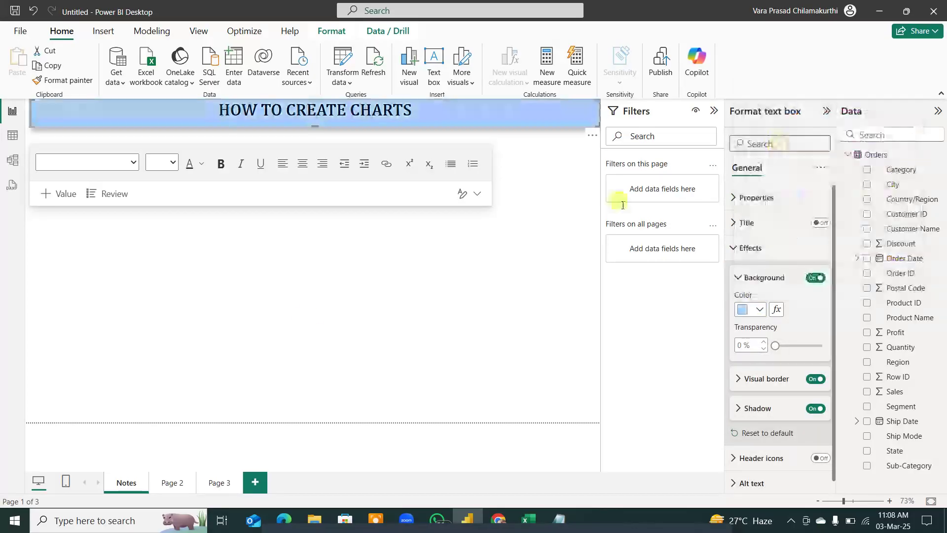
click(306, 316)
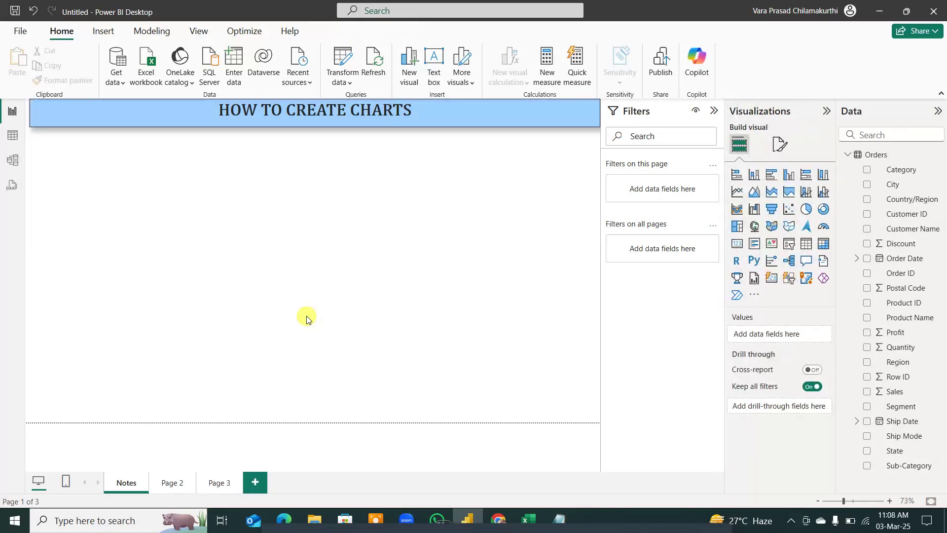
Step: Insert a new text box on the blank area below the heading, and collapse the Filters pane
click(434, 58)
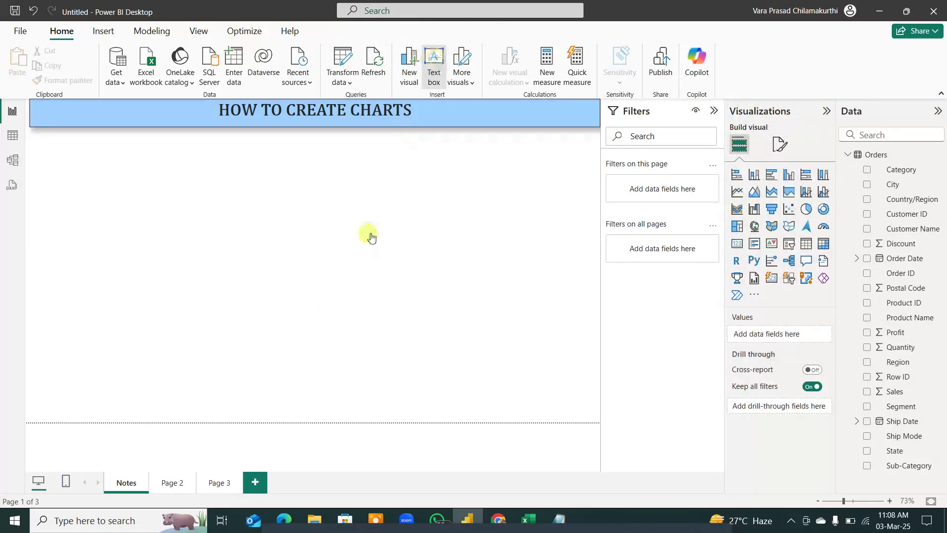
drag(571, 241, 478, 357)
click(714, 111)
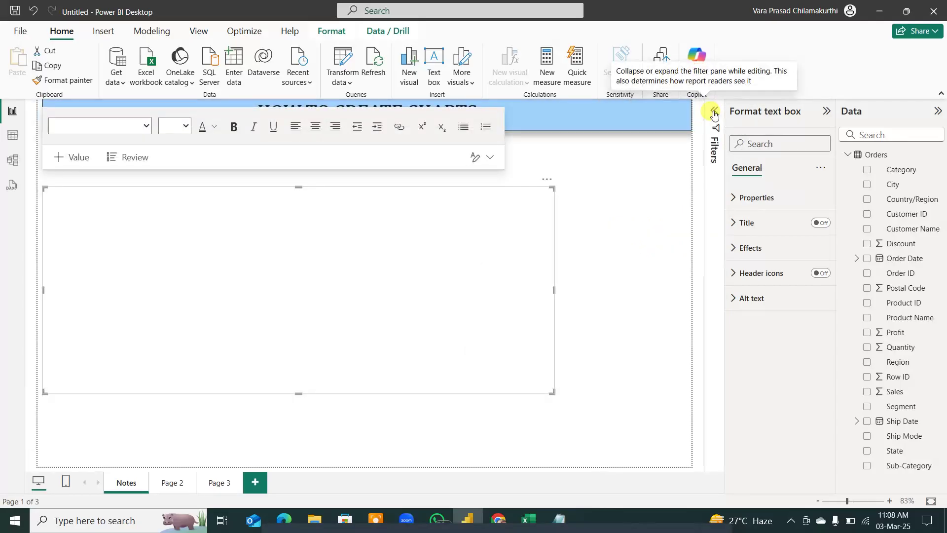
click(714, 113)
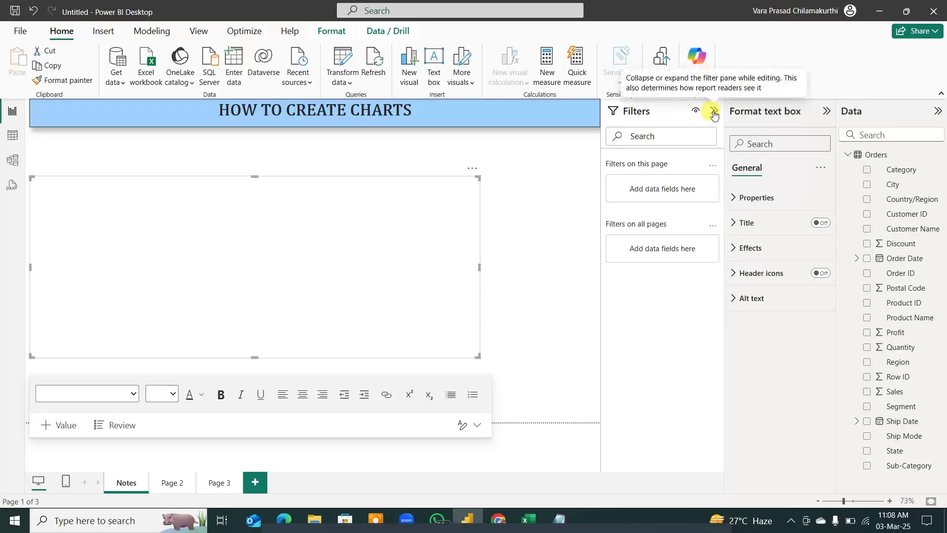
click(714, 113)
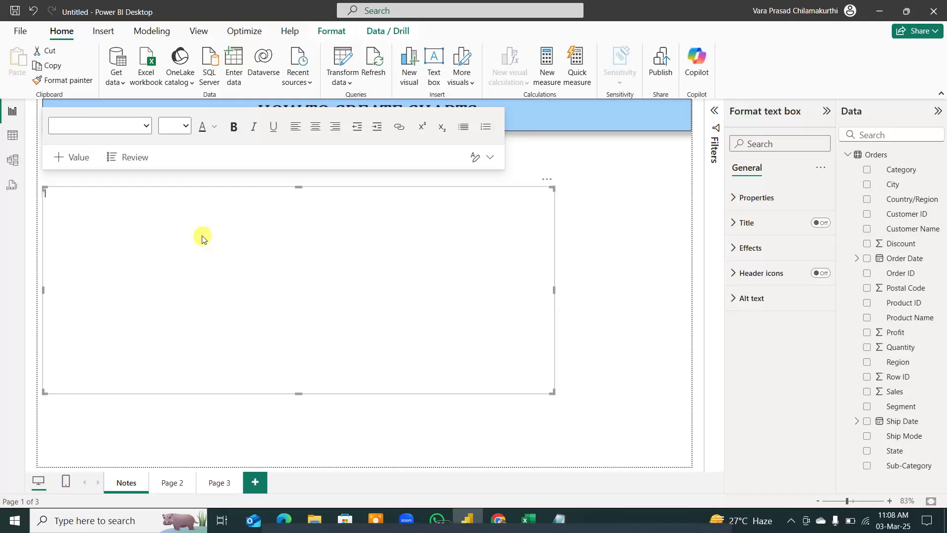
click(186, 126)
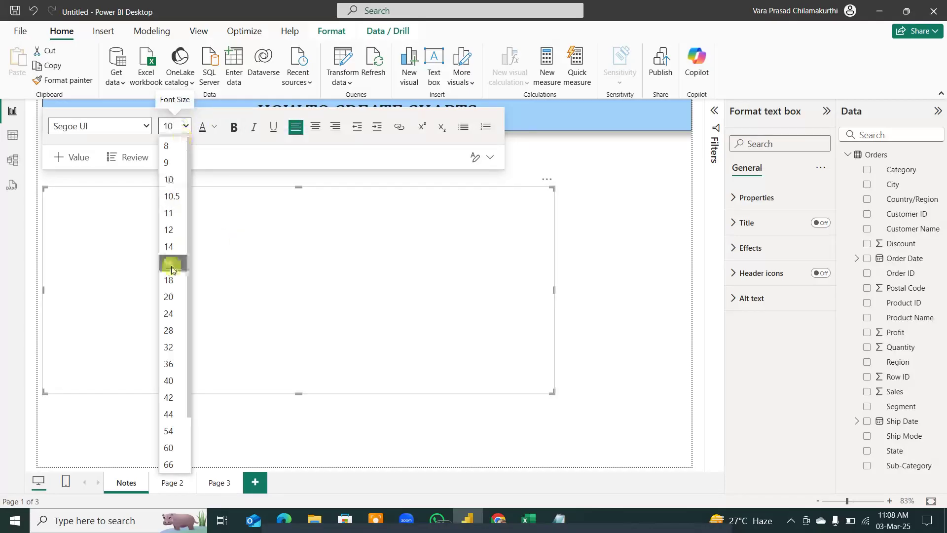
click(171, 268)
click(101, 126)
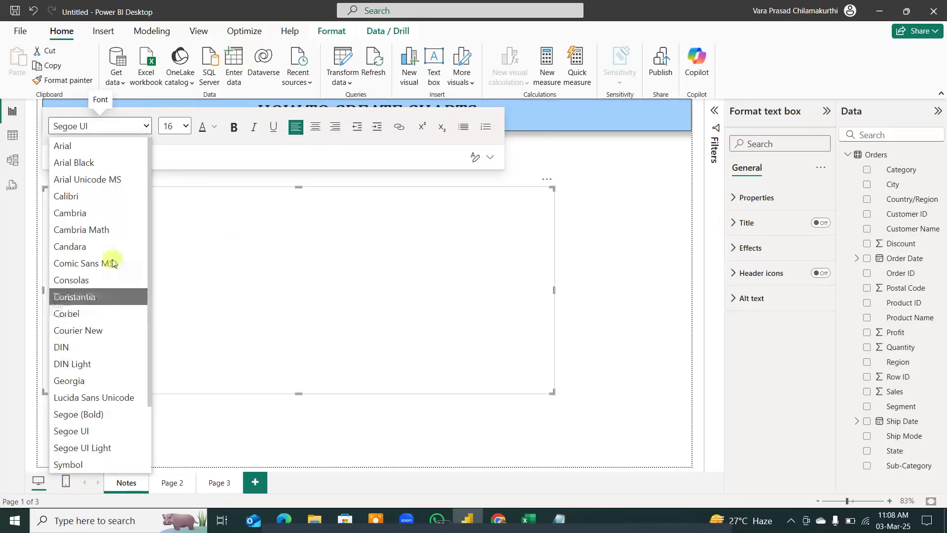
click(113, 263)
click(232, 128)
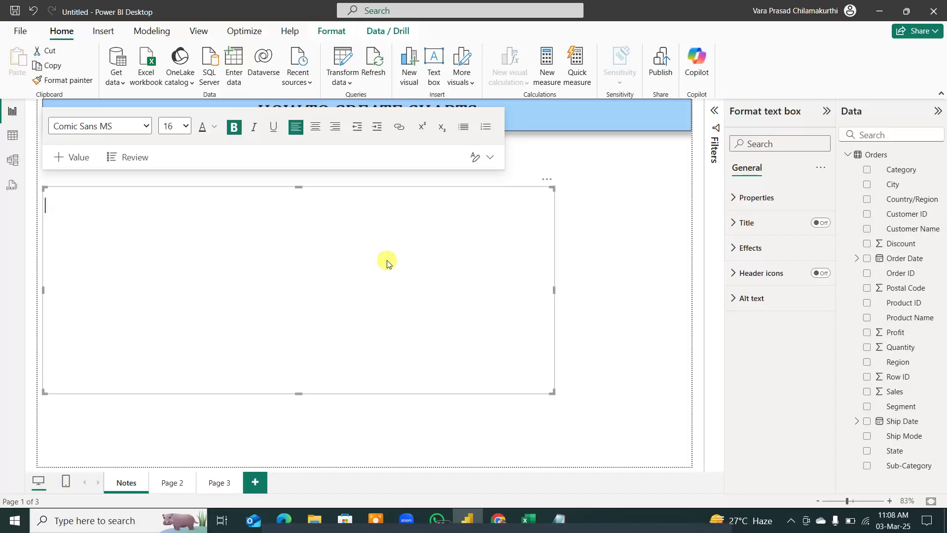
text(NOTE)
key(BackSpace)
key(BackSpace)
key(BackSpace)
key(BackSpace)
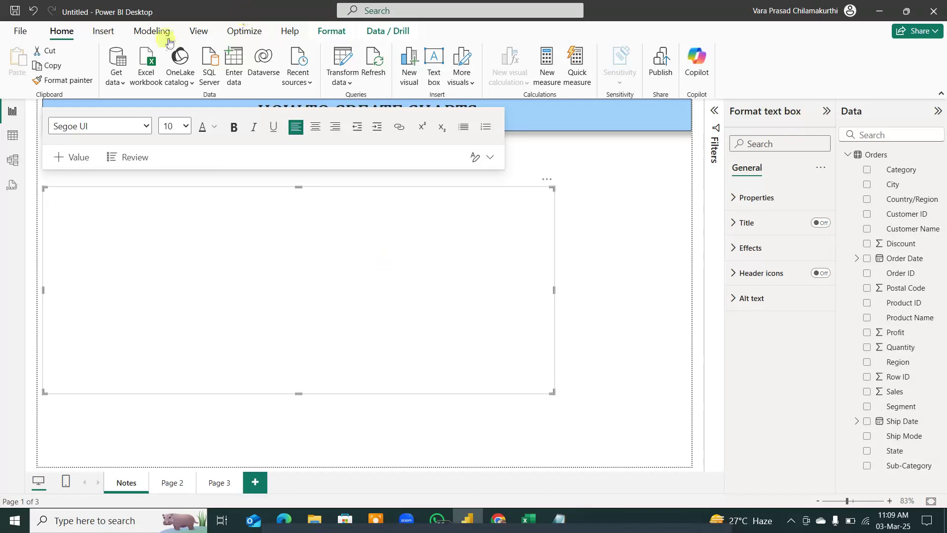
Step: Set the font of the new empty text box to Cambria Math at size 16
click(144, 126)
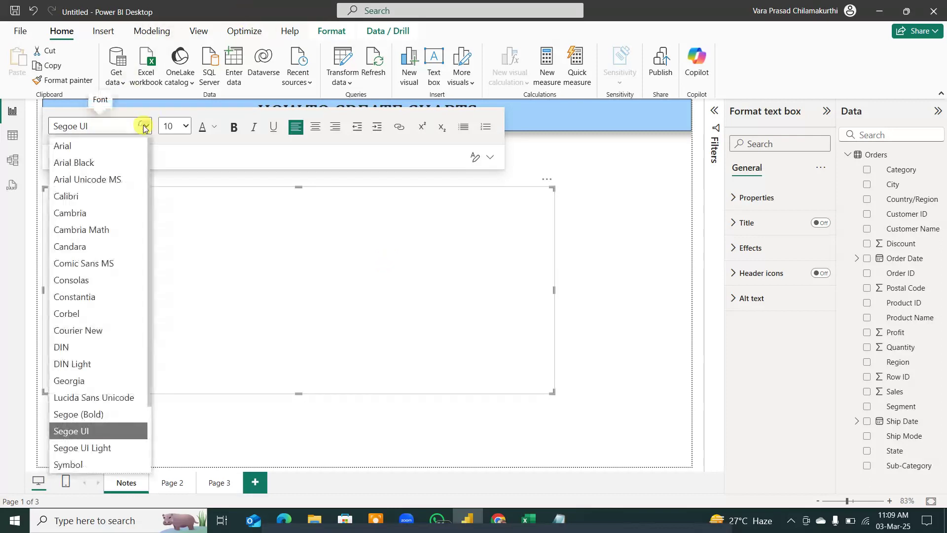
click(122, 230)
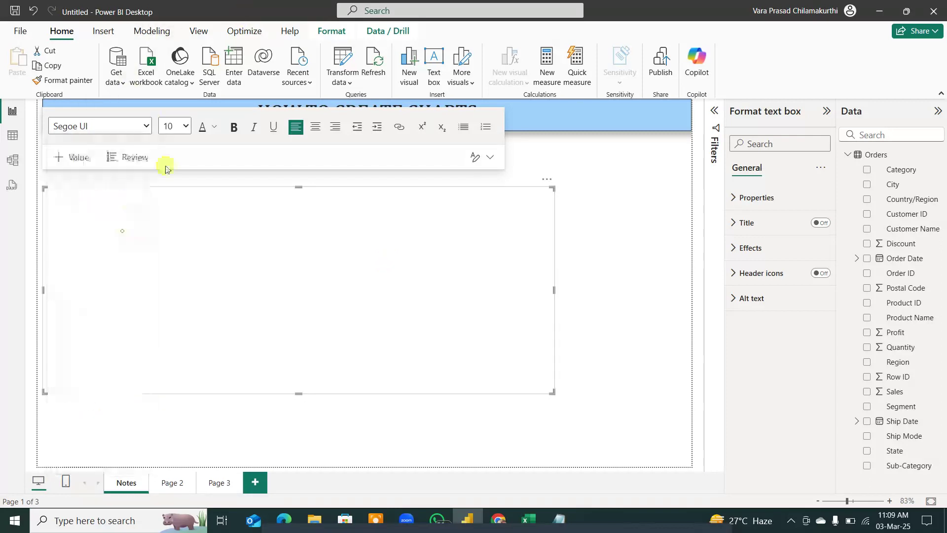
click(185, 126)
click(175, 263)
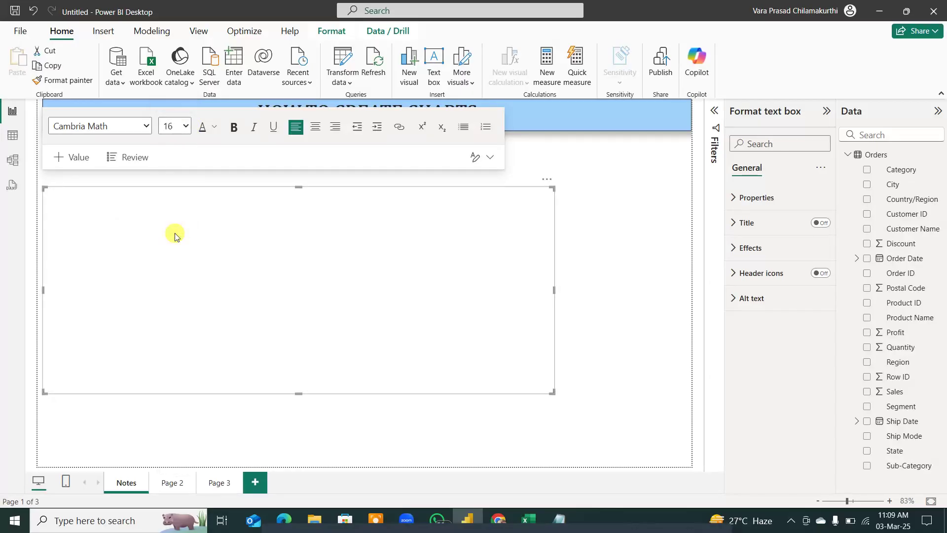
Step: Enter the label "Note:" in the text box and make it bold
key(Caps_Lock)
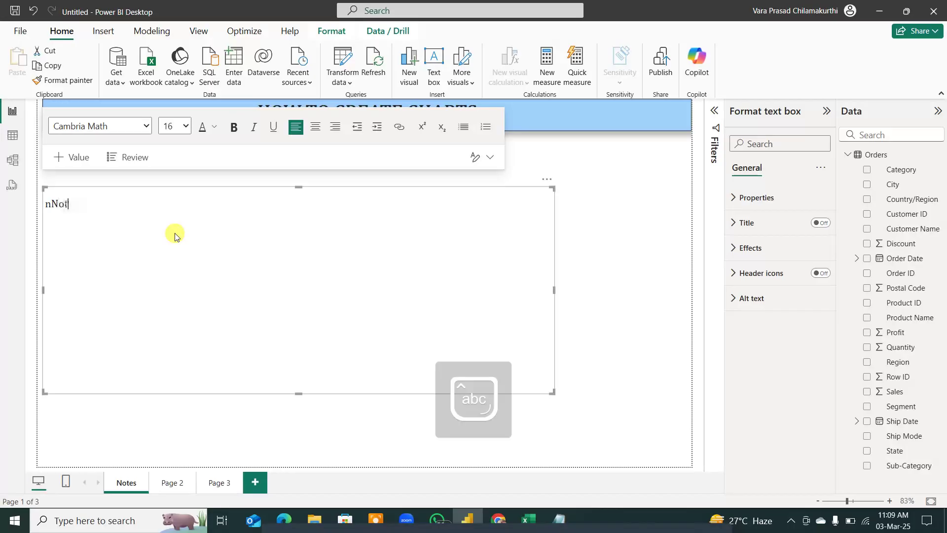
text(:)
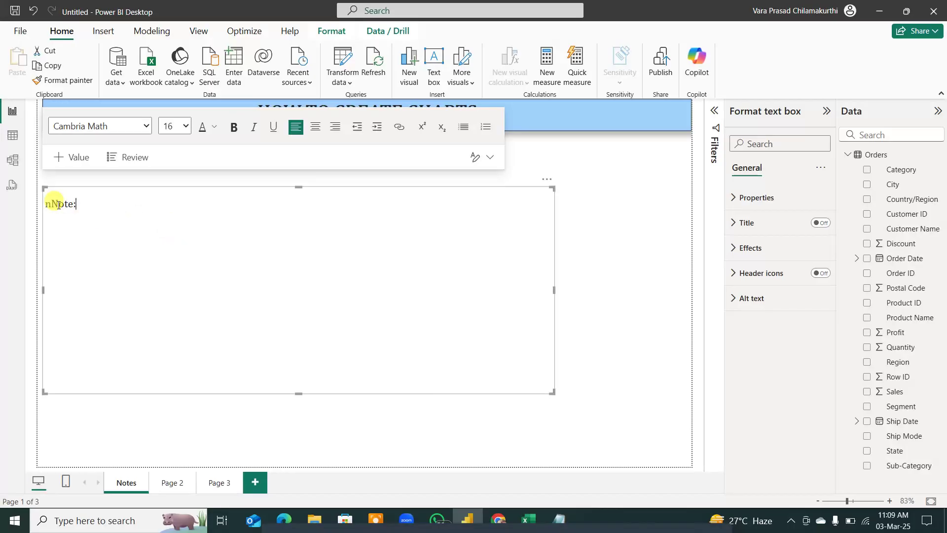
click(51, 205)
key(BackSpace)
drag(70, 203, 46, 204)
key(ctrl+b)
Step: Continue the note after the label with the text "Human Brain understand visuals more easily than plain numbers"
click(93, 200)
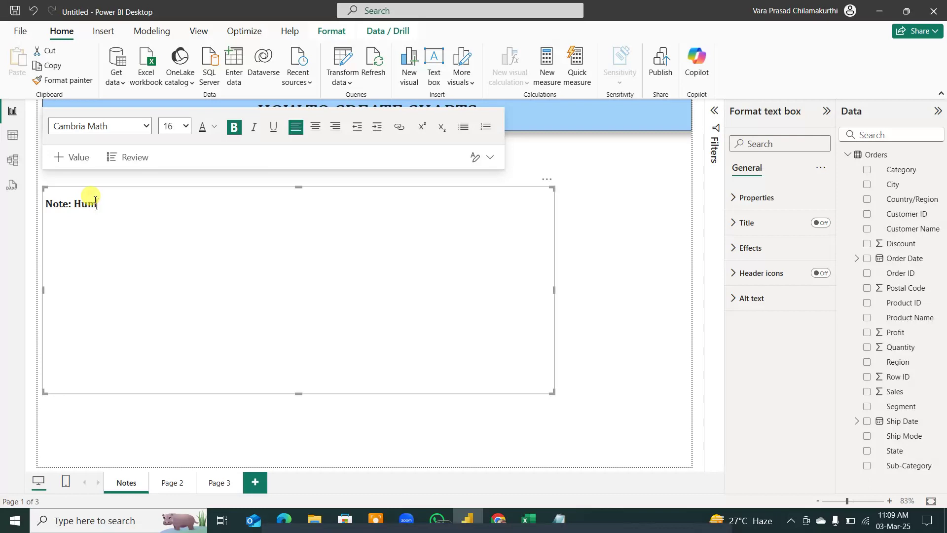
text(an Brain understand visuals )
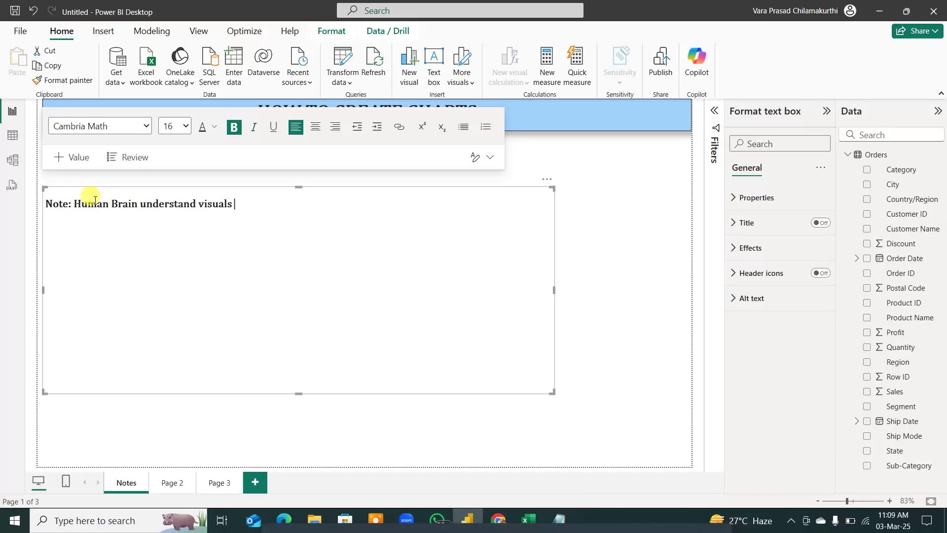
text(more easily than pa)
key(BackSpace)
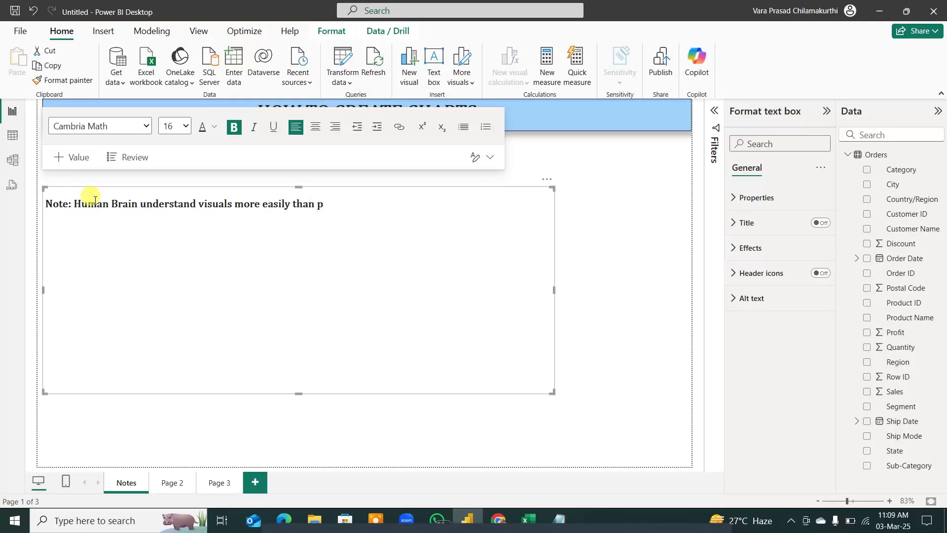
text(lain numbers)
Step: Add the lines "so, visualizations are came into the picture" and "Ex: Line , Column, pie , Do nut..." below the note's first line
key(Return)
text(so, visu)
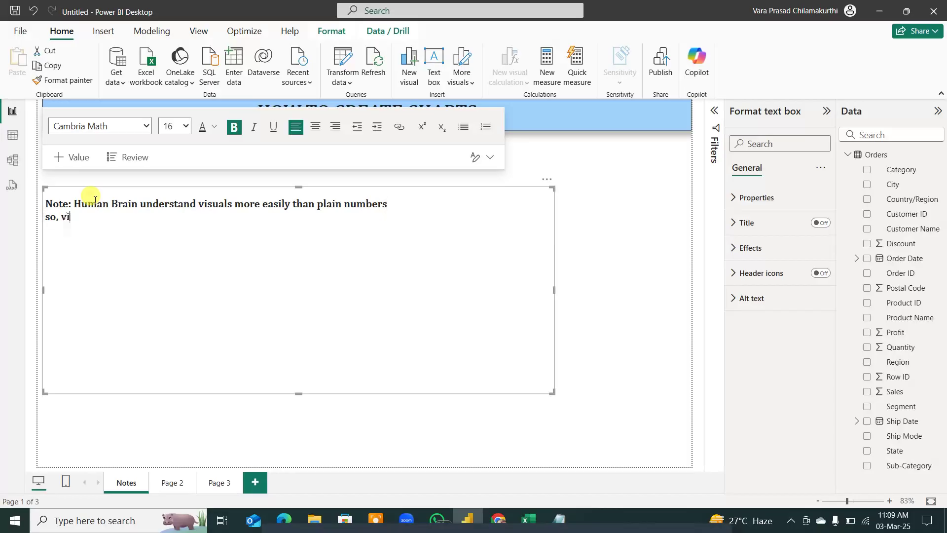
key(BackSpace)
key(BackSpace)
text(sualizations are ca)
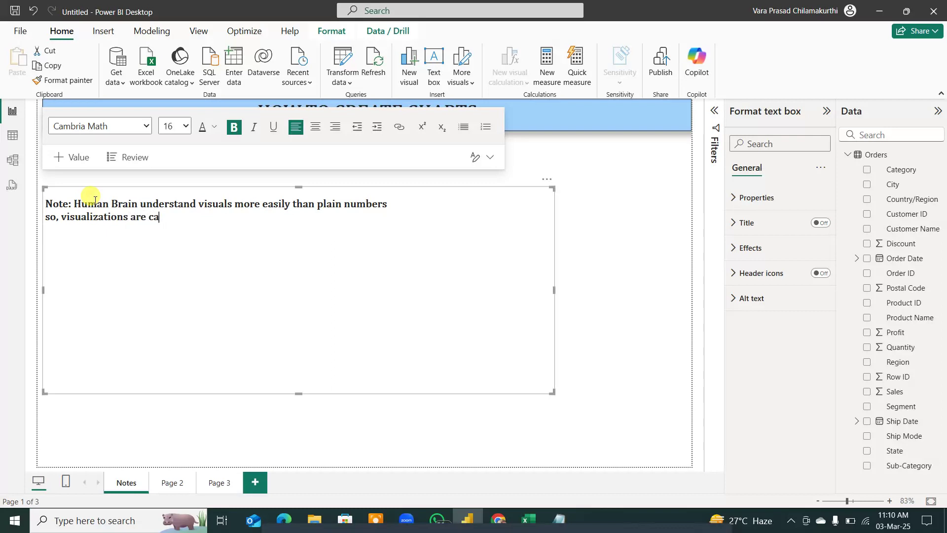
text(me into the picture )
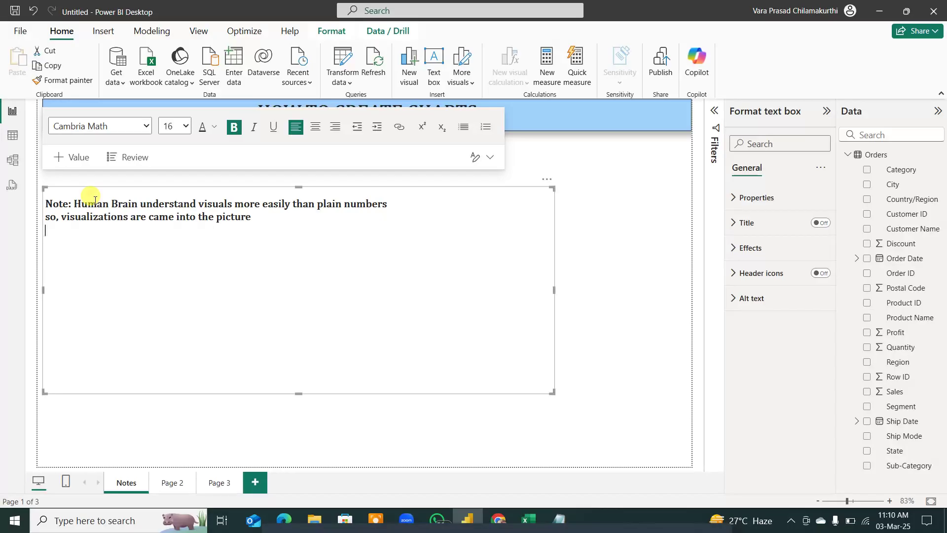
text(Ex: Line , Column, pie )
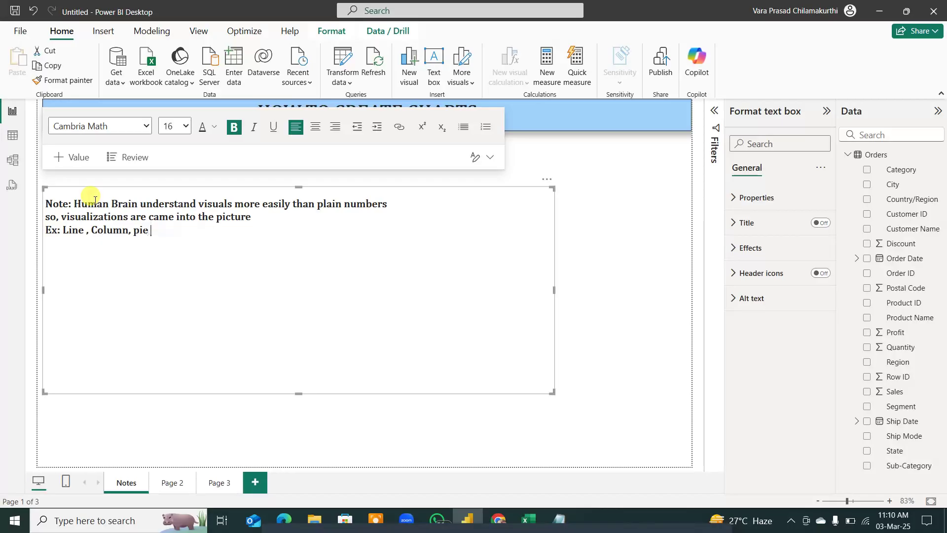
text(, Do nut...)
Step: Turn on screen annotation and sketch a column chart with three adjoining columns of decreasing height beside the note text
key(ctrl+shift+d)
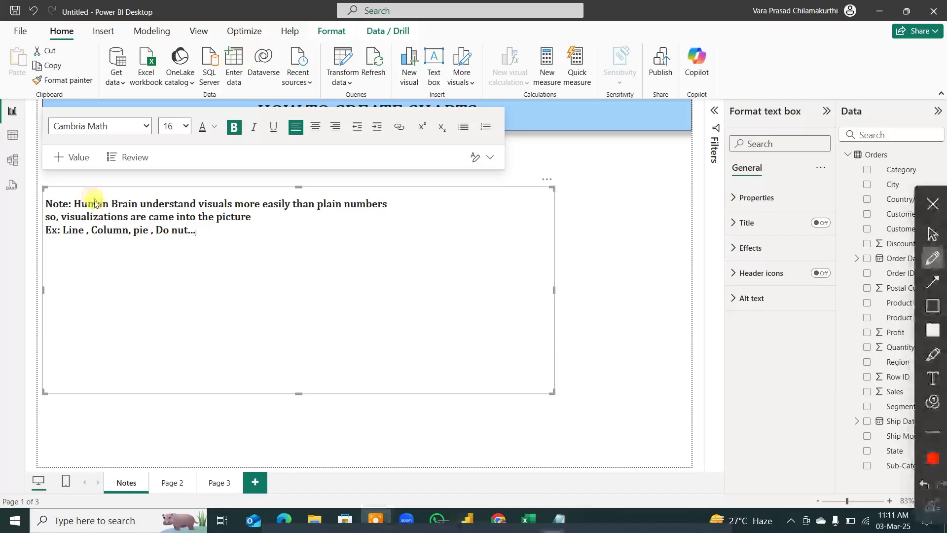
mouse_move(414, 199)
mouse_down()
mouse_move(416, 340)
mouse_move(417, 201)
mouse_move(457, 202)
mouse_up()
drag(455, 254, 457, 346)
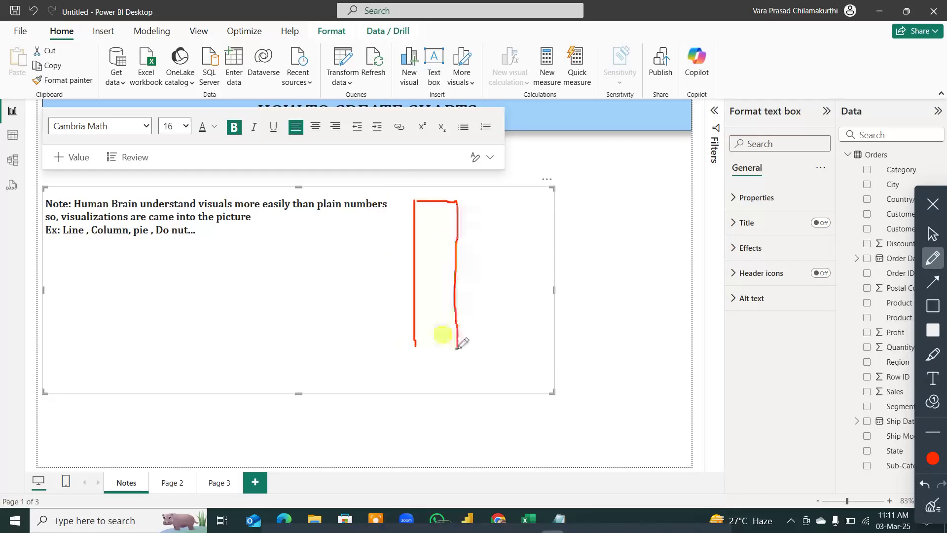
mouse_move(456, 240)
mouse_down()
mouse_move(498, 286)
mouse_move(537, 277)
mouse_move(541, 352)
mouse_up()
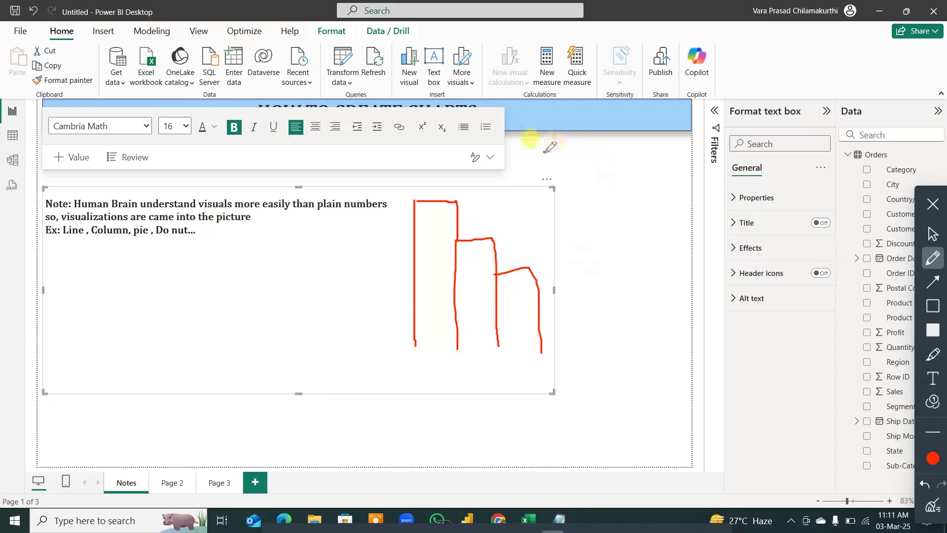
Step: Sketch a bar chart with three stacked horizontal bars of decreasing length beside the column chart sketch
mouse_move(543, 153)
mouse_down()
mouse_move(672, 150)
mouse_move(718, 192)
mouse_move(651, 196)
mouse_up()
drag(585, 197, 543, 198)
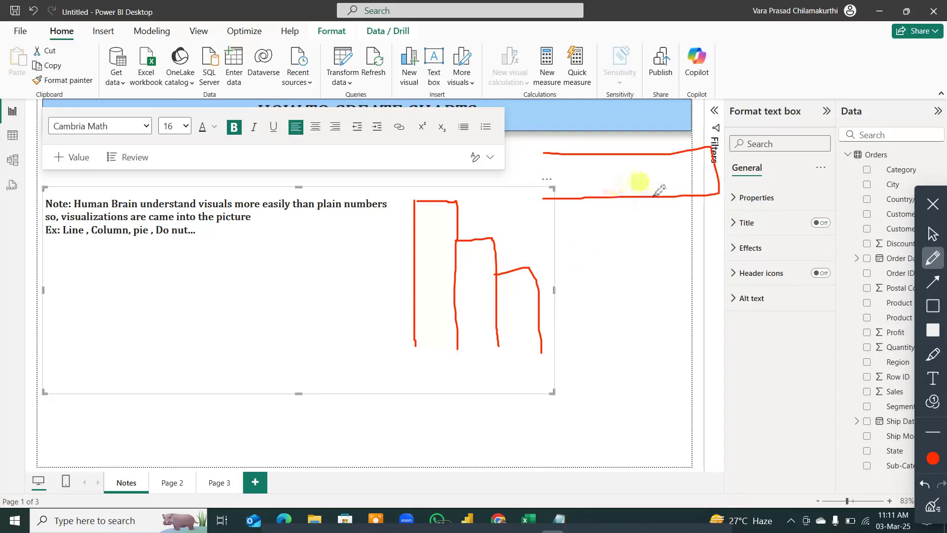
mouse_move(656, 197)
mouse_down()
mouse_move(656, 229)
mouse_move(548, 230)
mouse_up()
mouse_move(627, 230)
mouse_down()
mouse_move(632, 257)
mouse_move(562, 266)
mouse_up()
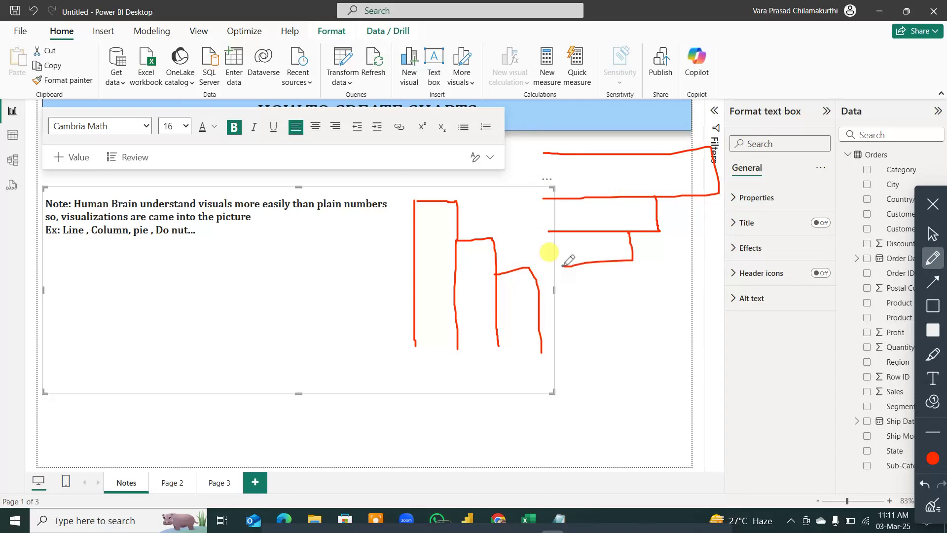
Step: Sketch an area chart under the note text: a rising zigzag line, a baseline, a closing edge and vertical hatch strokes beneath the line
mouse_move(114, 330)
mouse_down()
mouse_move(165, 282)
mouse_move(281, 258)
mouse_move(340, 217)
mouse_up()
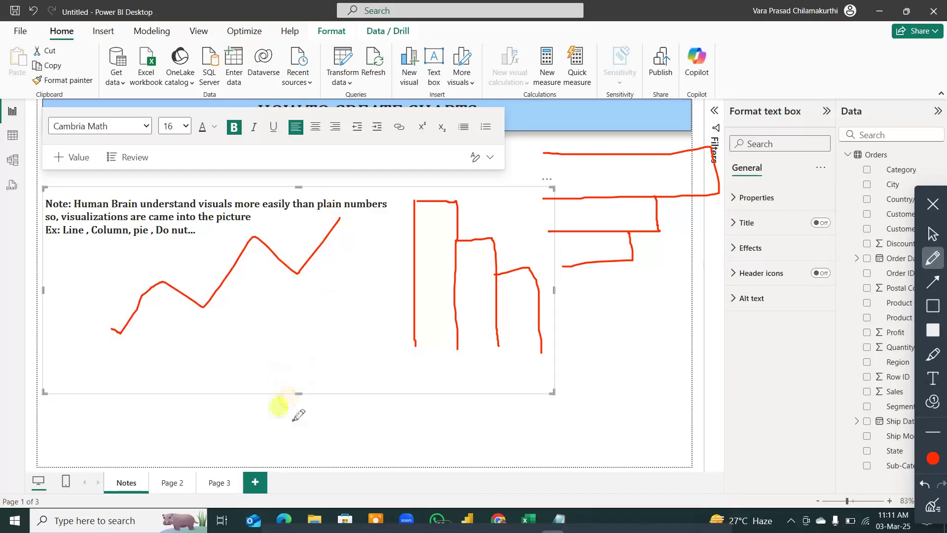
drag(87, 333, 378, 335)
drag(344, 217, 344, 335)
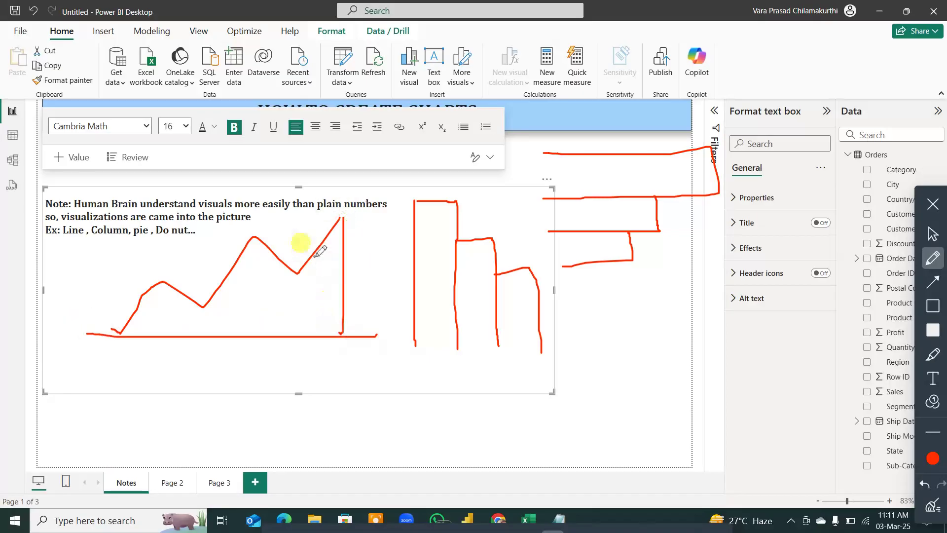
drag(314, 256, 313, 337)
drag(282, 271, 278, 326)
drag(265, 256, 243, 346)
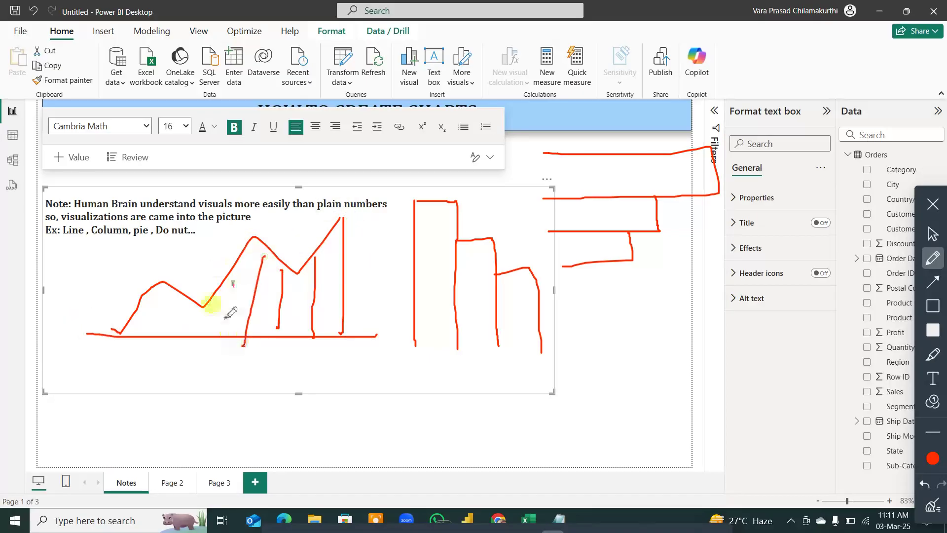
drag(233, 283, 220, 331)
drag(194, 300, 187, 327)
drag(165, 291, 162, 326)
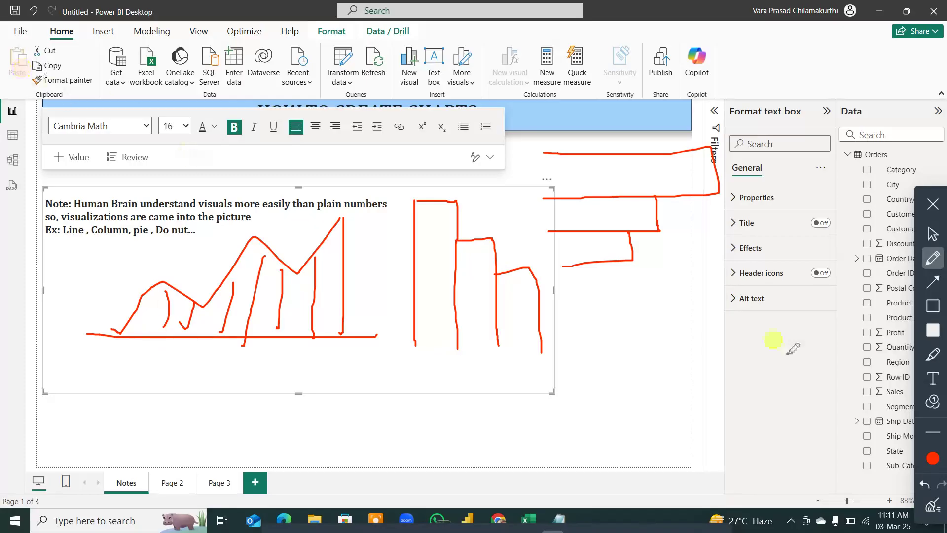
Step: Clear the sketches, close screen annotation and add the line "Note: PBI has the highly interactive visuals than excel" below the chart examples
click(933, 504)
click(939, 213)
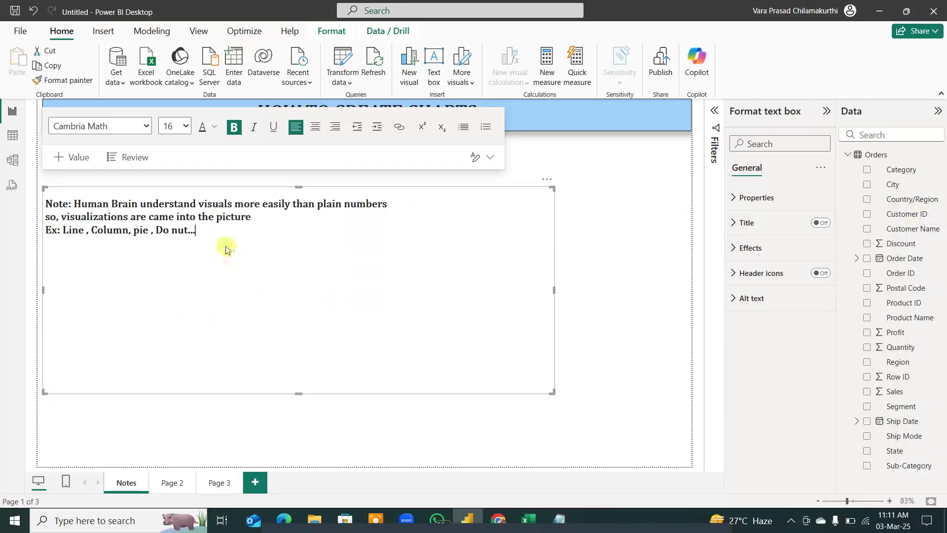
click(217, 230)
key(Return)
text(Note)
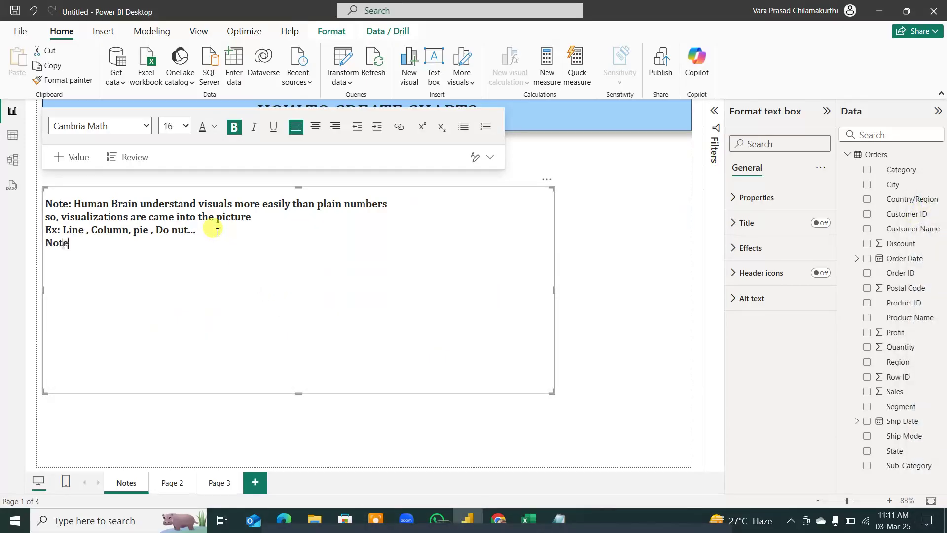
text(: PBI has the high)
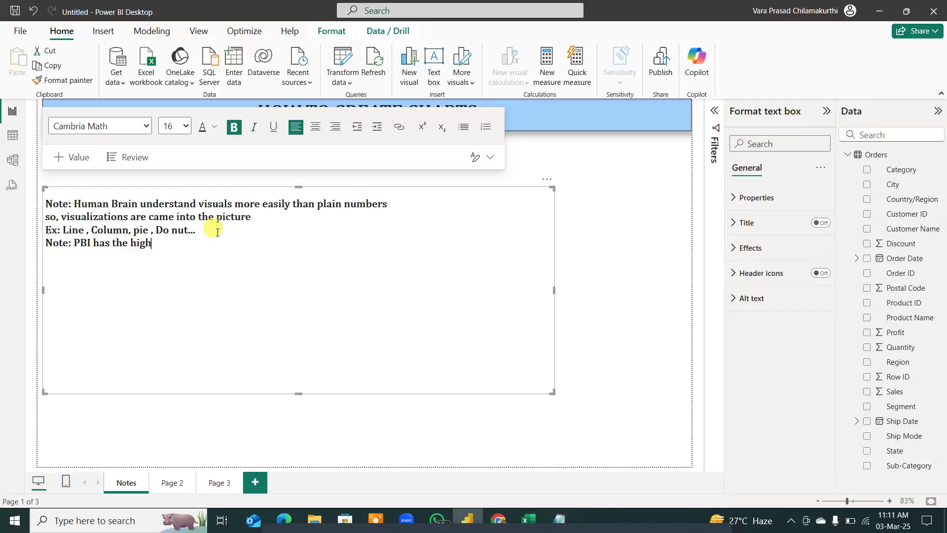
text(ly interactive visu)
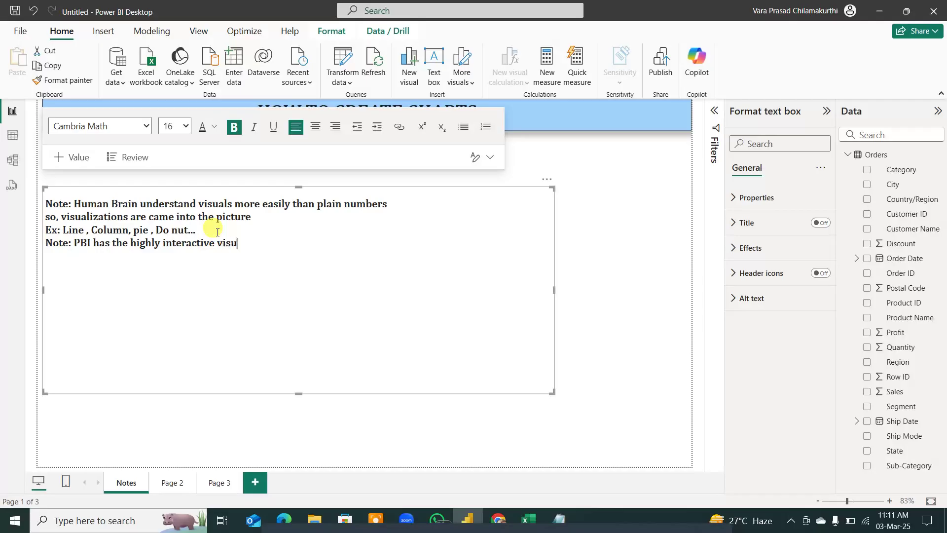
text(als than excel)
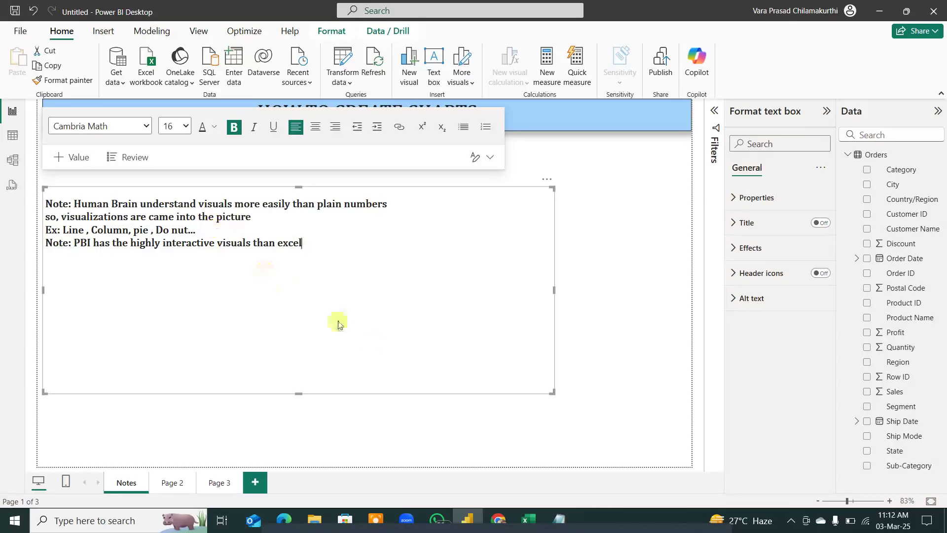
Step: Shrink the note text box to fit its four lines and turn on its visual border and shadow
drag(553, 391, 540, 265)
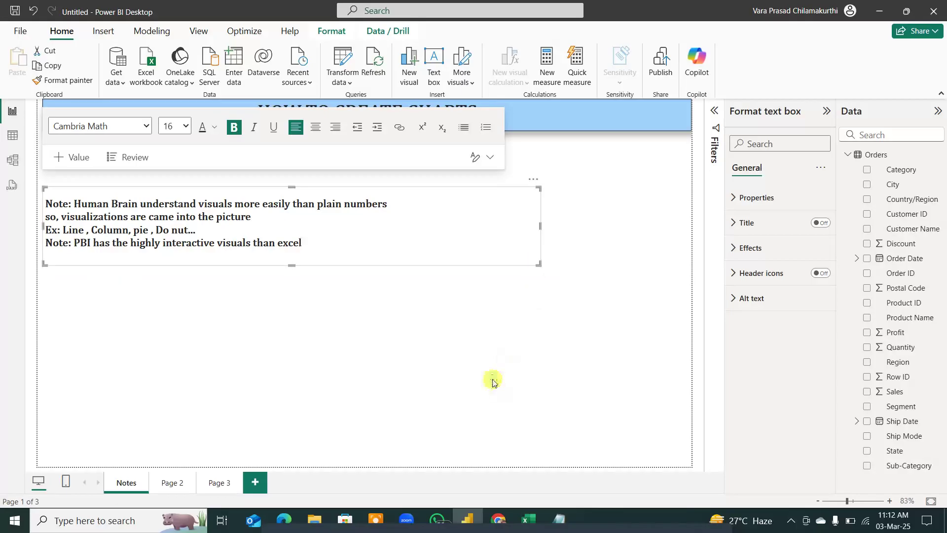
click(494, 381)
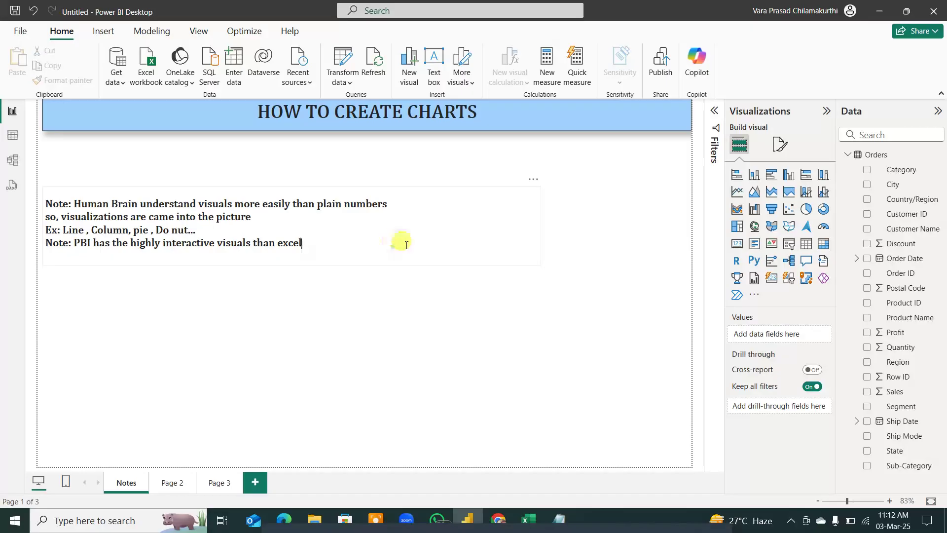
click(530, 231)
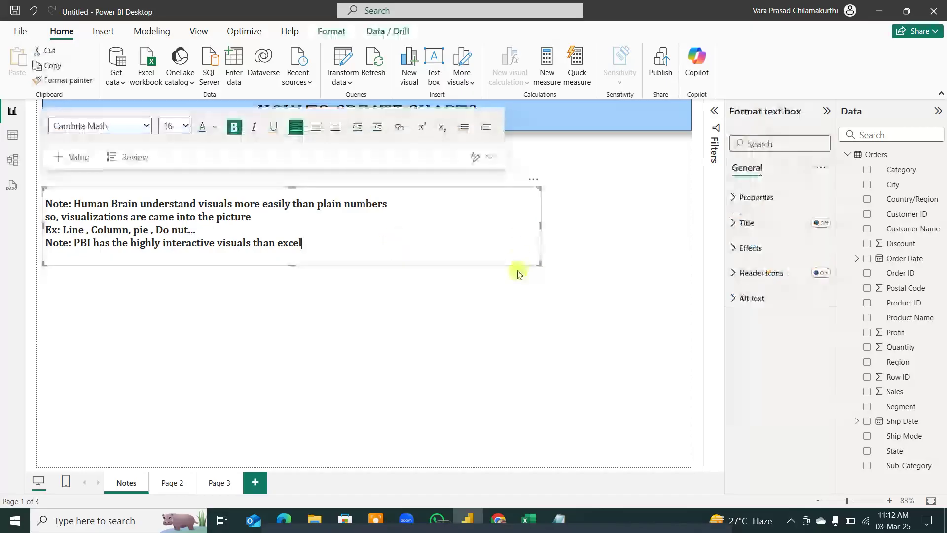
click(742, 248)
click(815, 379)
click(814, 408)
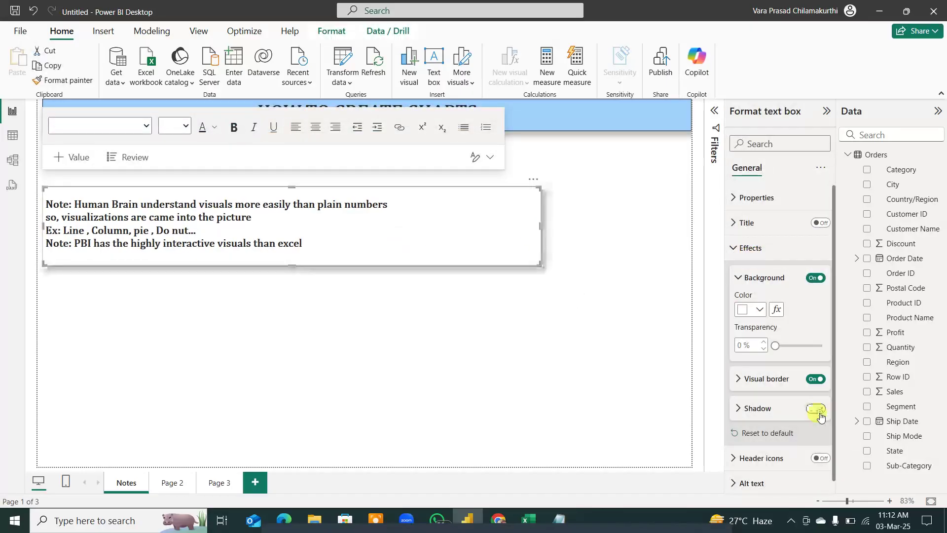
click(480, 384)
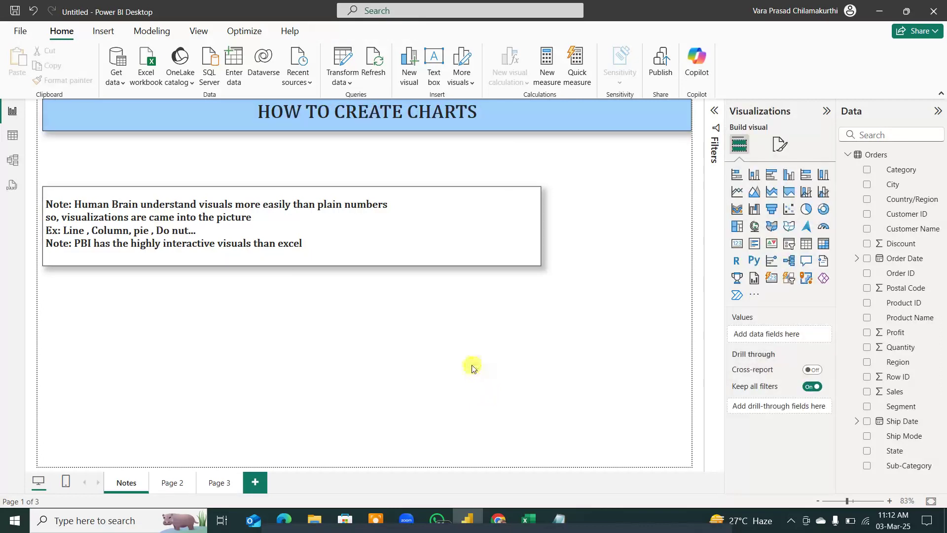
Step: On Page 2, insert a text box stretched into a full-width banner along the page's upper edge, with the text "COLUMN CHART"
click(169, 483)
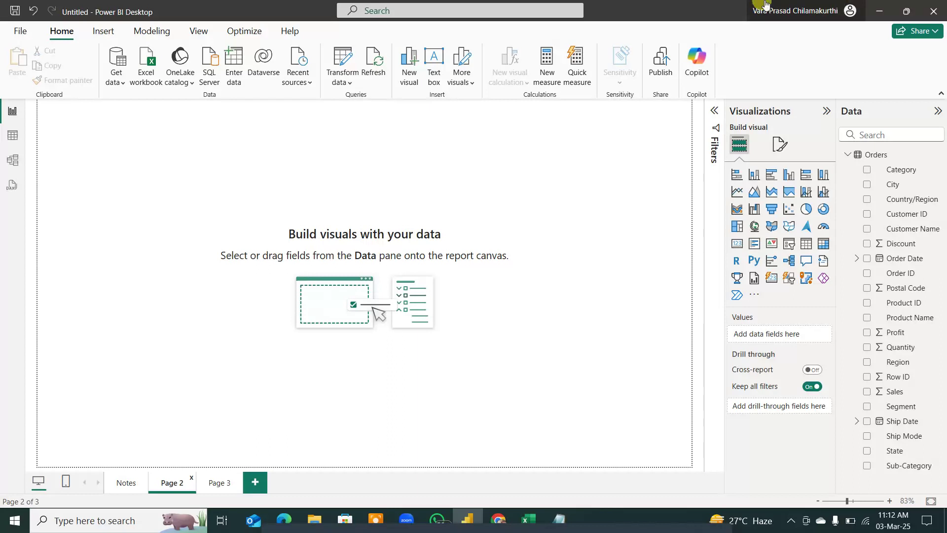
click(434, 65)
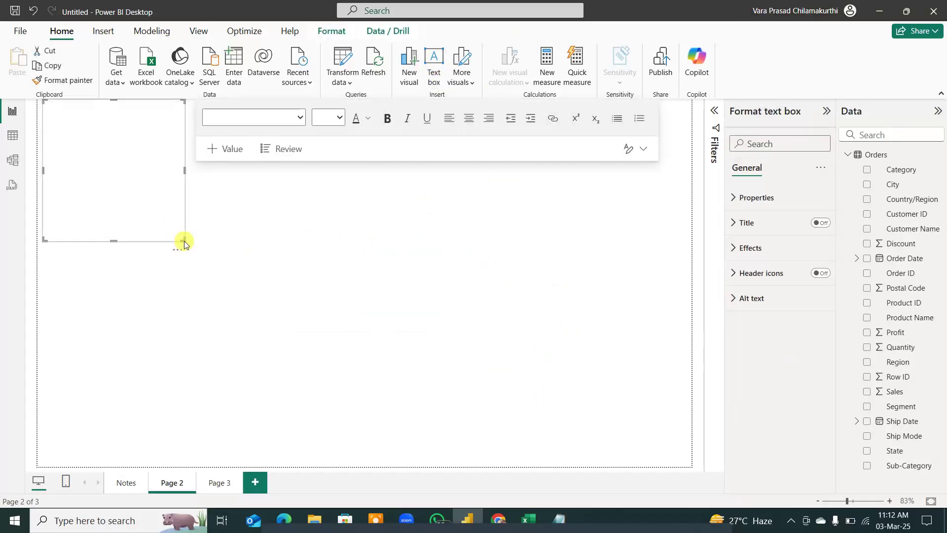
drag(182, 239, 702, 127)
click(575, 109)
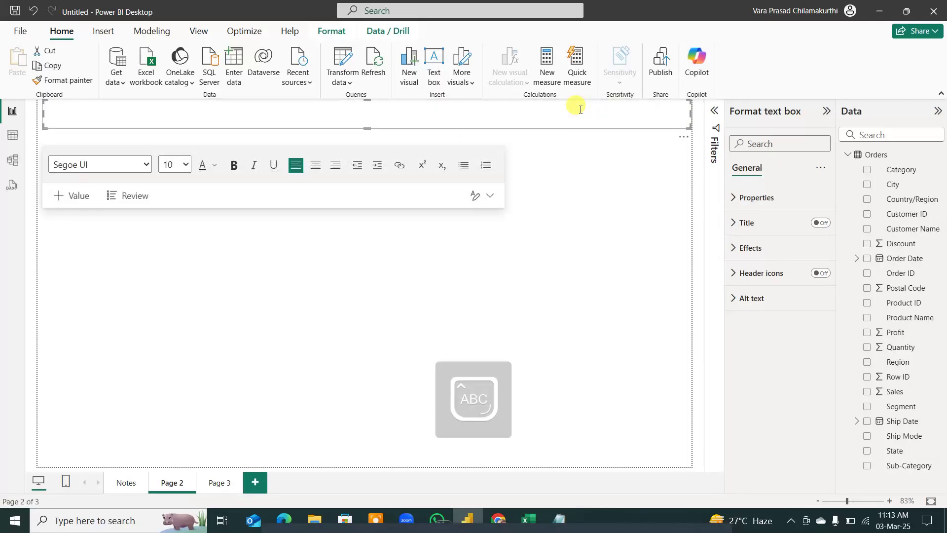
text(COLUMN CHART)
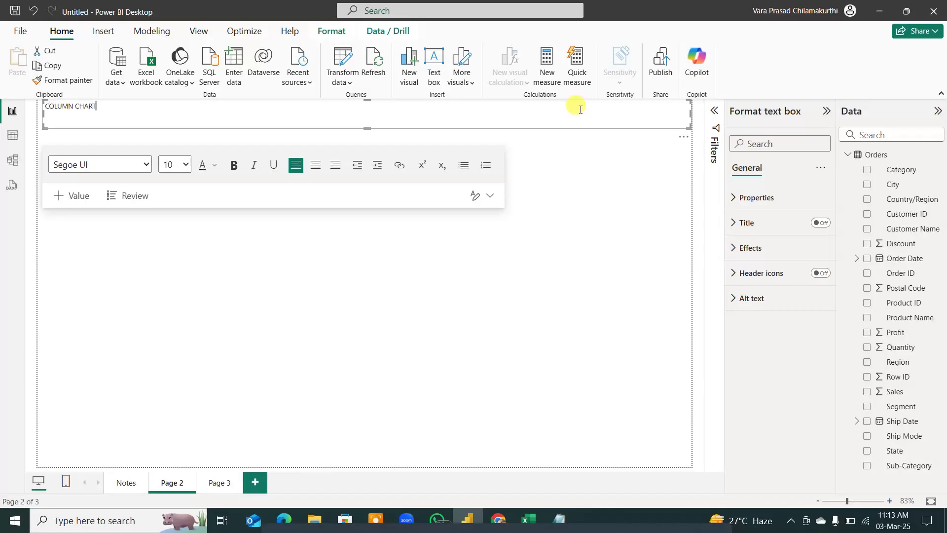
Step: Format the COLUMN CHART heading as centered, bold, size 24 Cambria Math
key(ctrl+a)
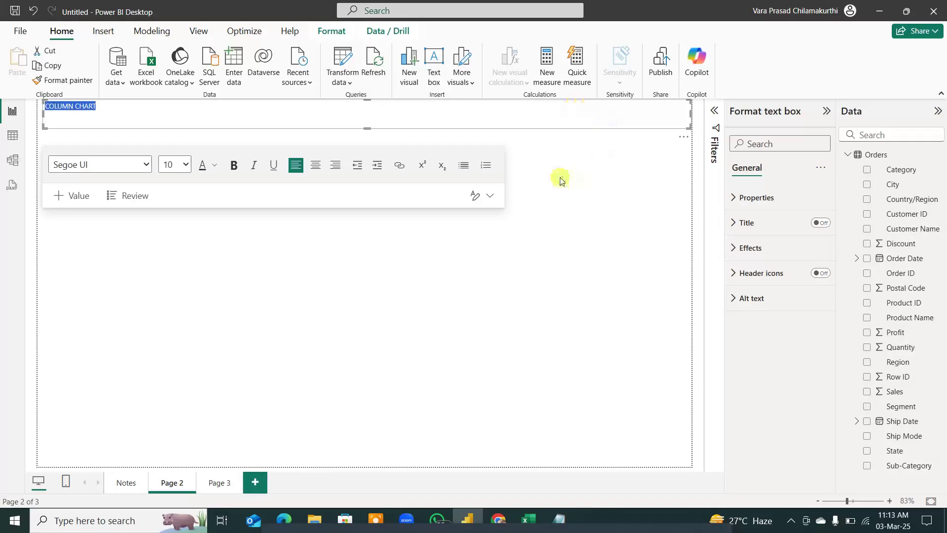
click(314, 166)
click(233, 164)
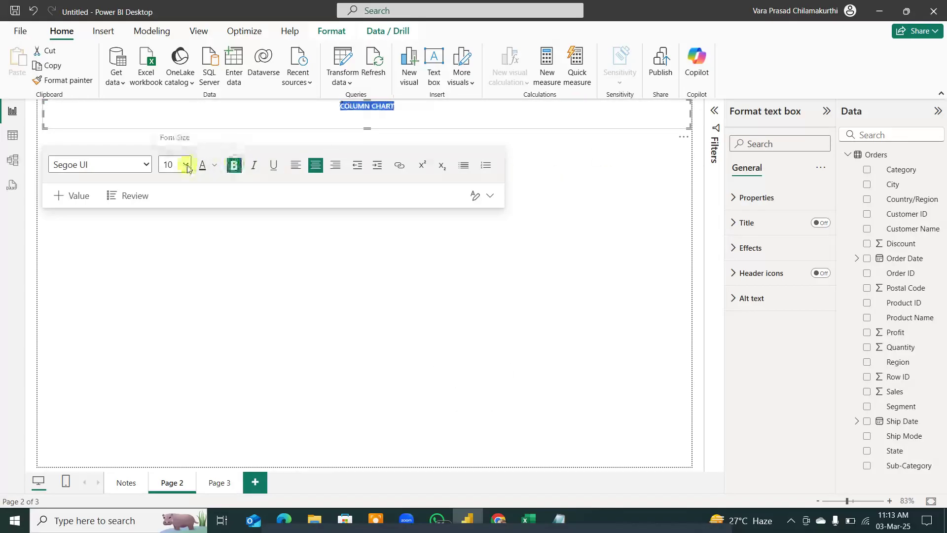
click(186, 164)
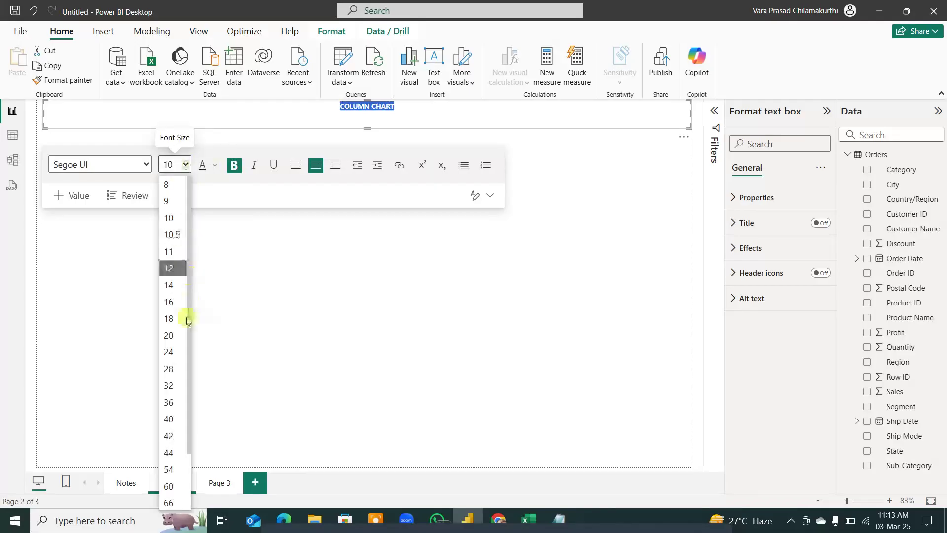
click(169, 352)
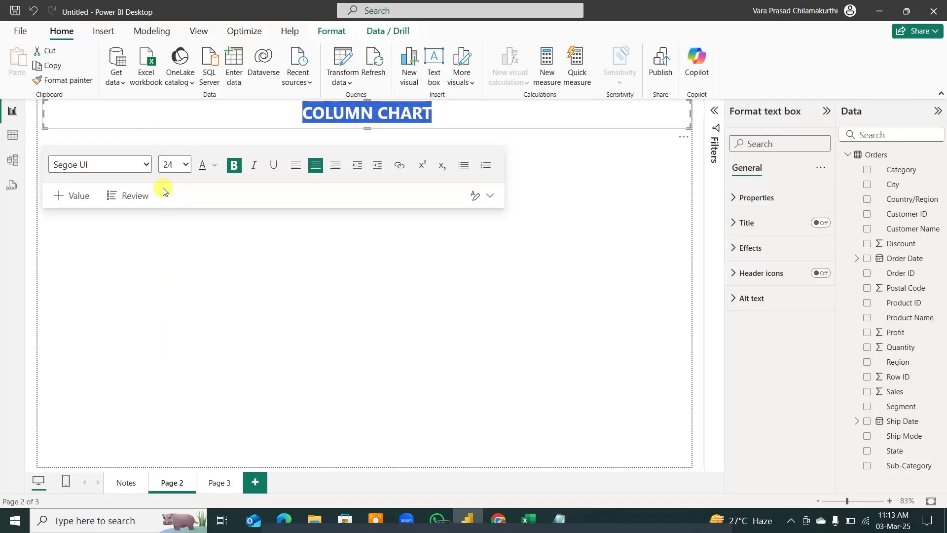
click(146, 165)
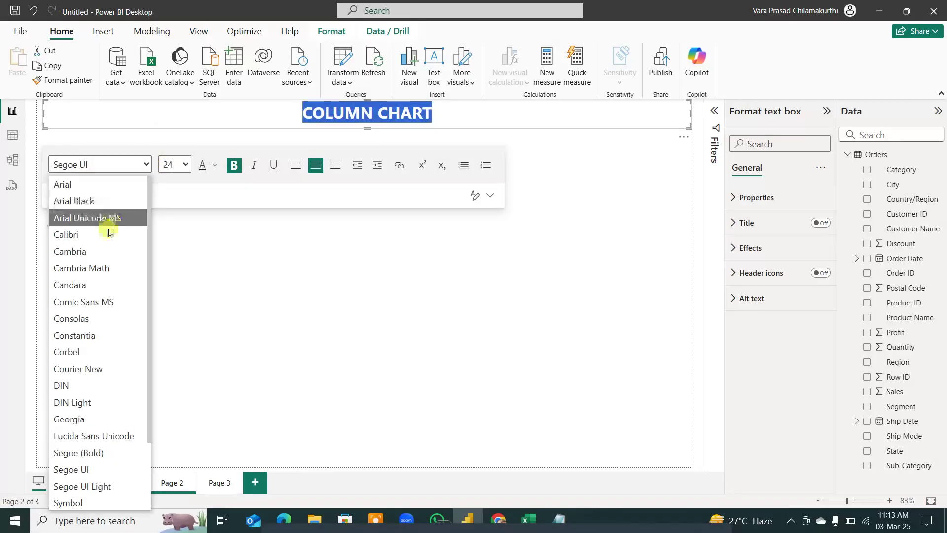
click(99, 268)
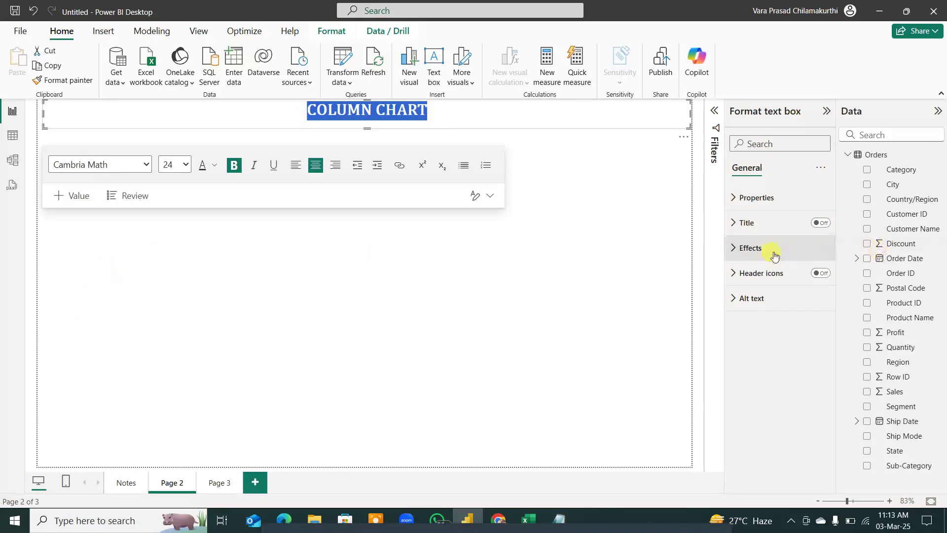
Step: Give the COLUMN CHART banner a light orange background and turn on its visual border and shadow
click(746, 248)
click(761, 310)
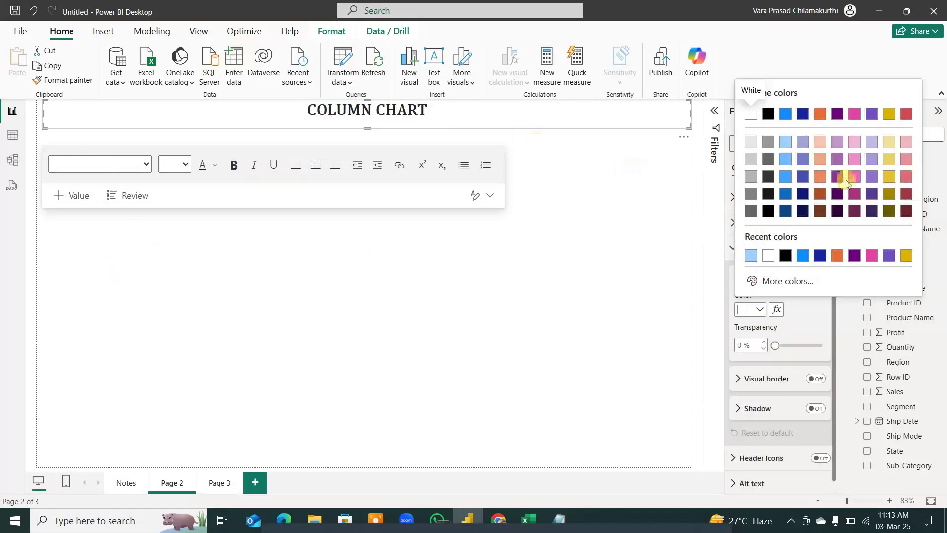
click(820, 142)
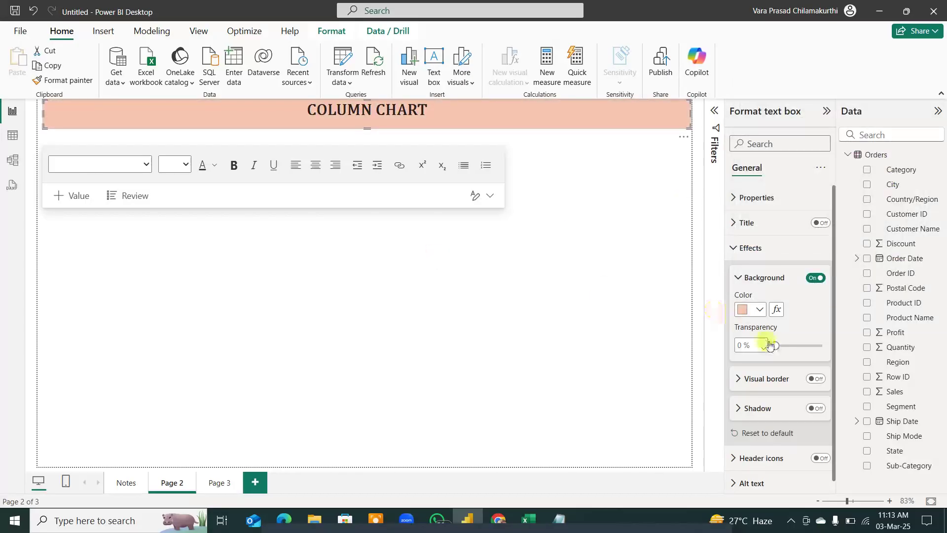
click(816, 378)
click(819, 408)
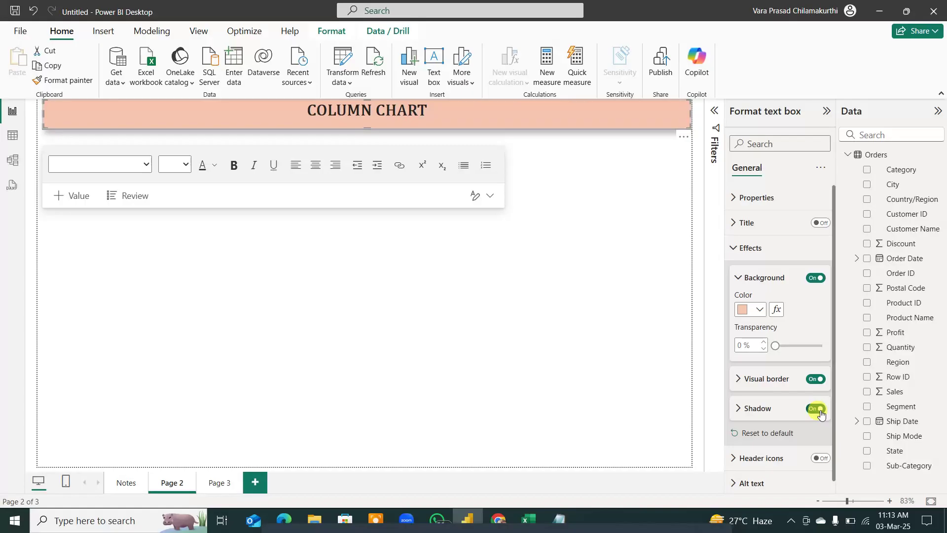
click(432, 321)
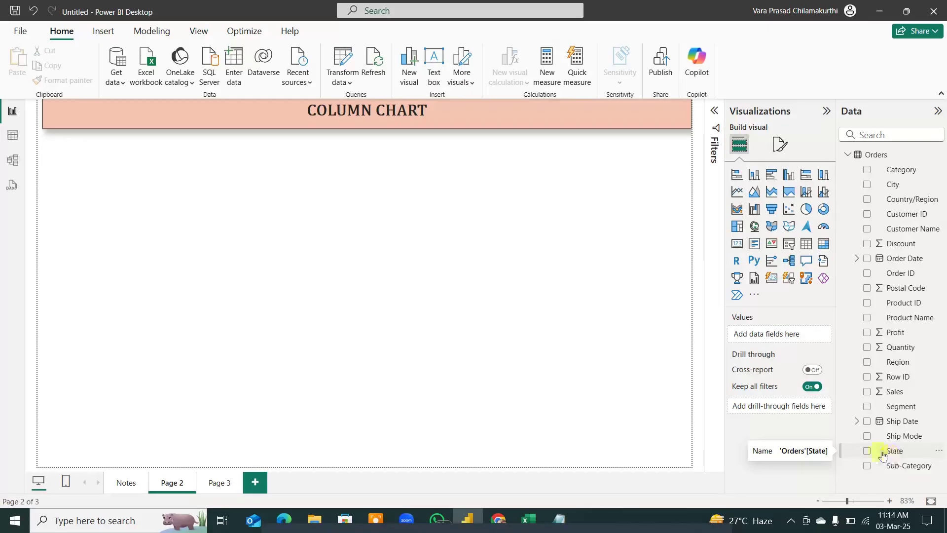
Step: Build a table of Sub-Category and Sales on Page 2, making it taller and narrowing it to about a third of the page width
click(867, 466)
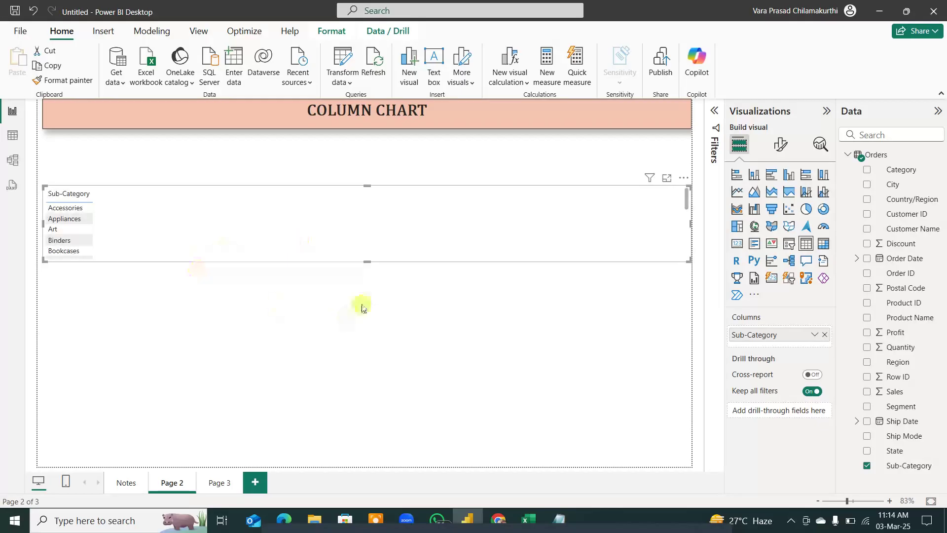
drag(365, 260, 359, 376)
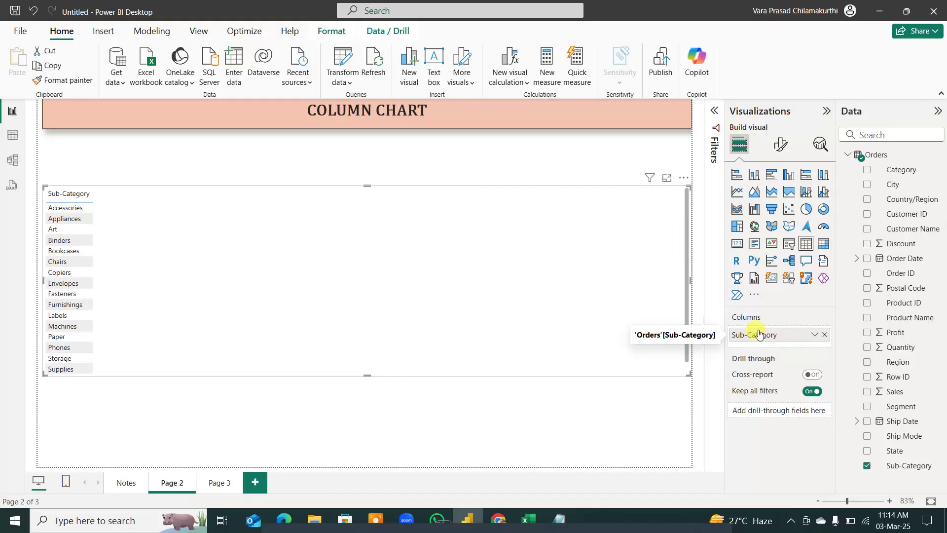
click(867, 392)
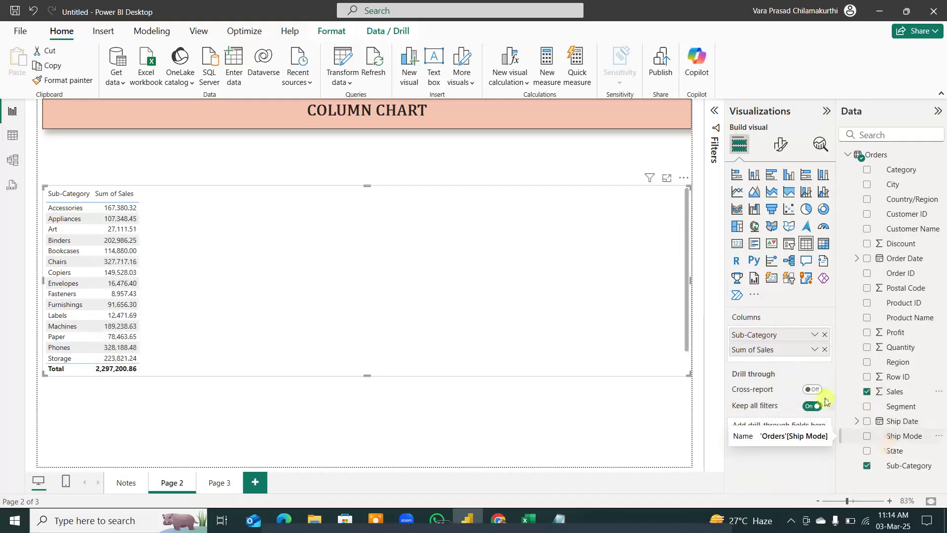
drag(687, 277, 258, 321)
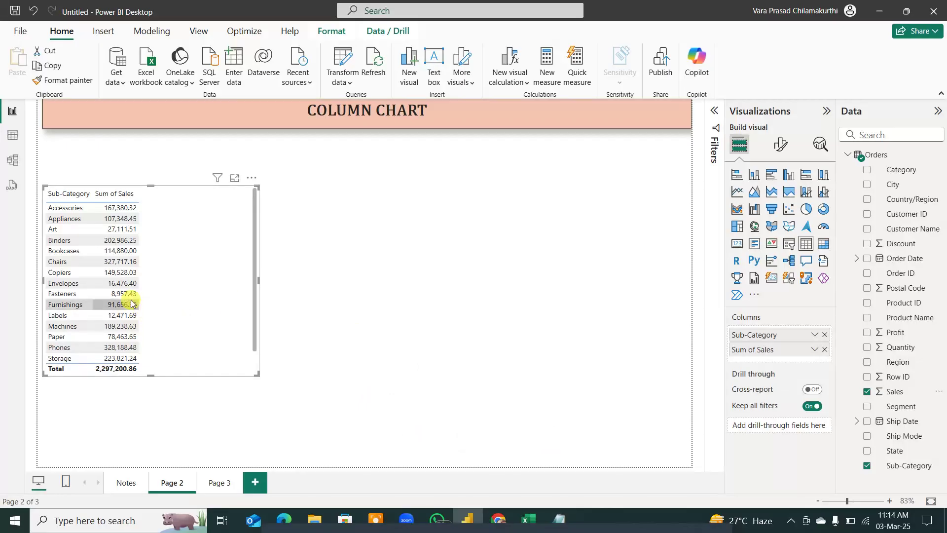
Step: Look at the raw Orders data in Table view and return to the sales table on the report page
click(13, 135)
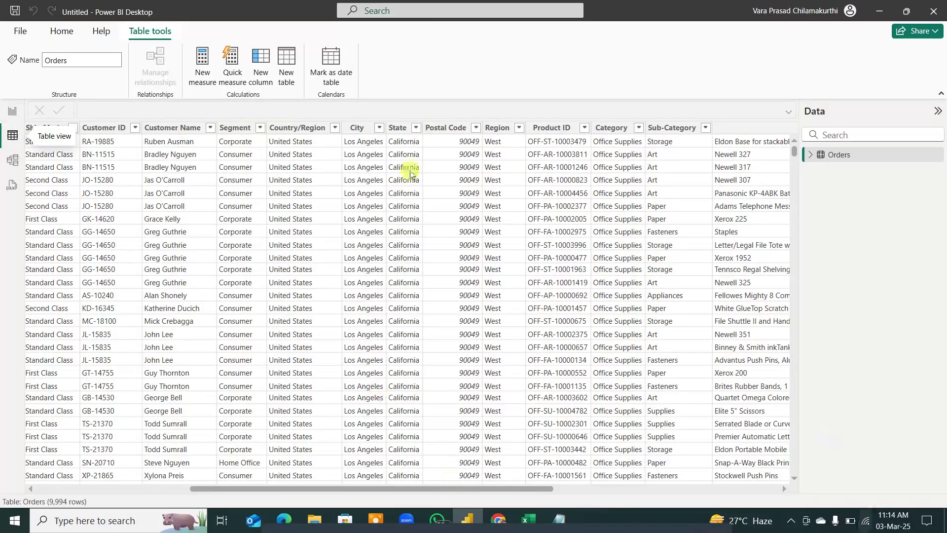
click(12, 111)
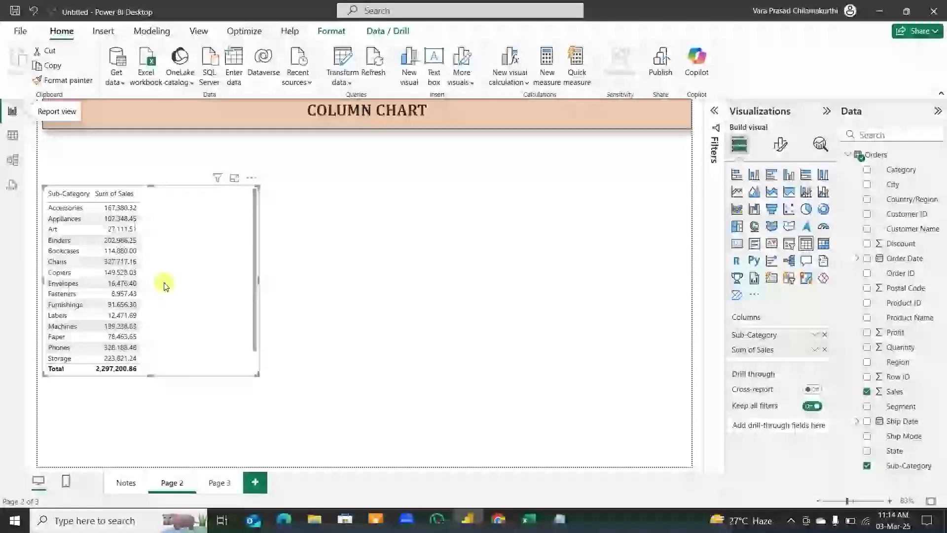
click(167, 286)
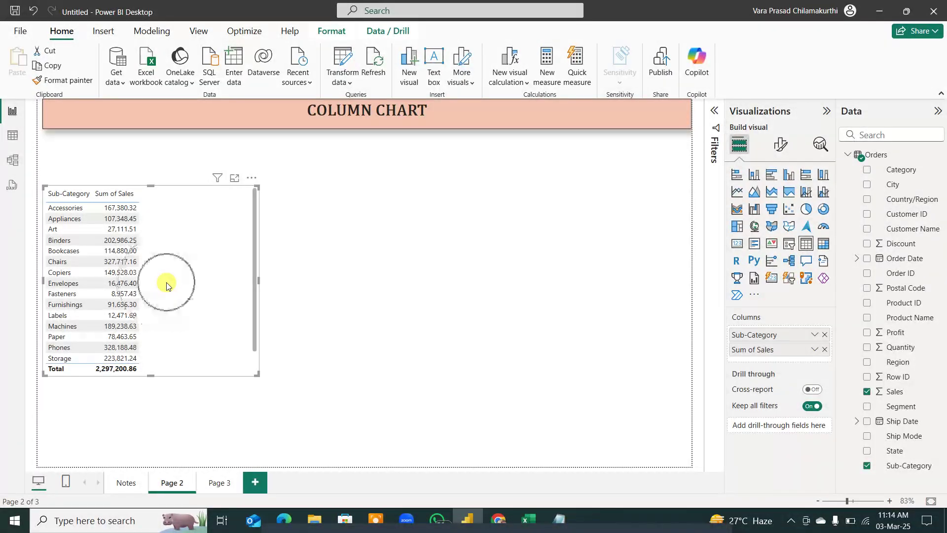
Step: On the Notes page, append "Table , Matrix" to the end of the chart examples line
click(126, 483)
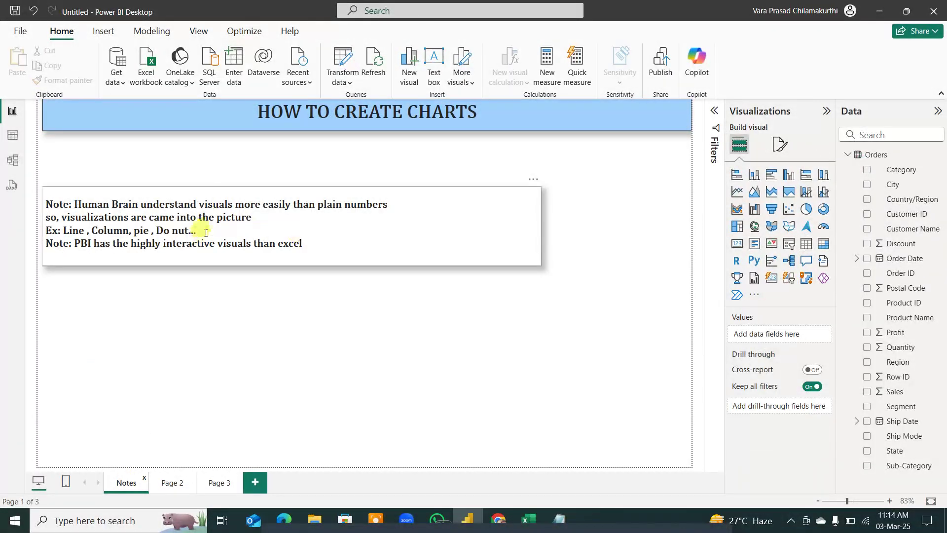
click(205, 232)
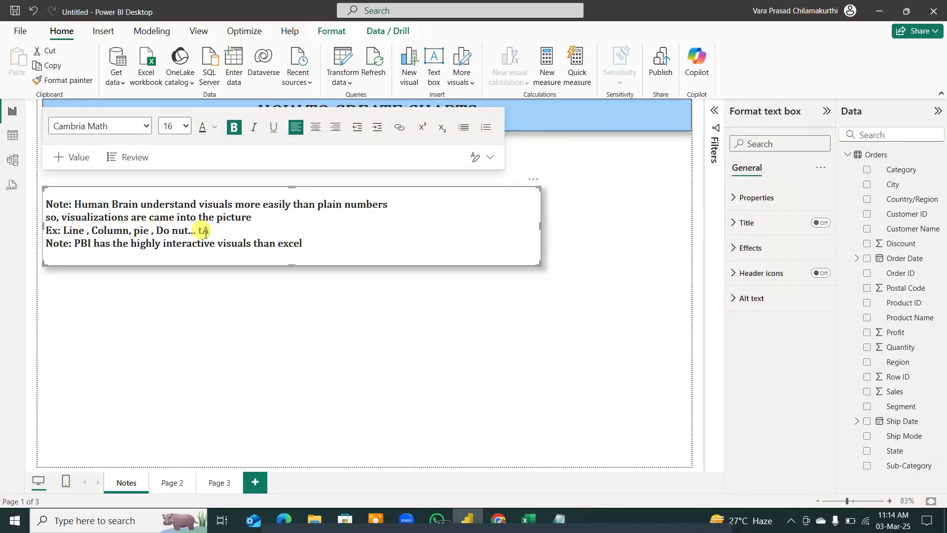
key(Caps_Lock)
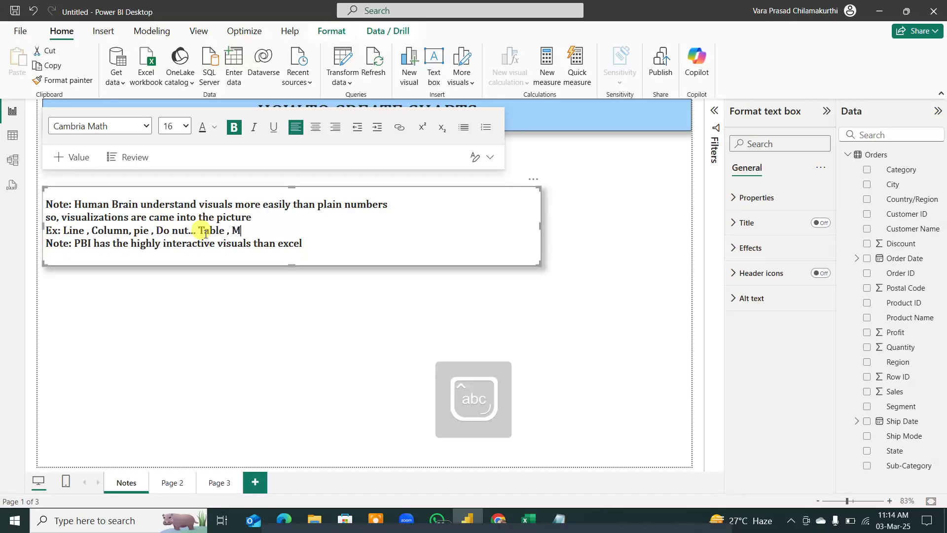
text(rix)
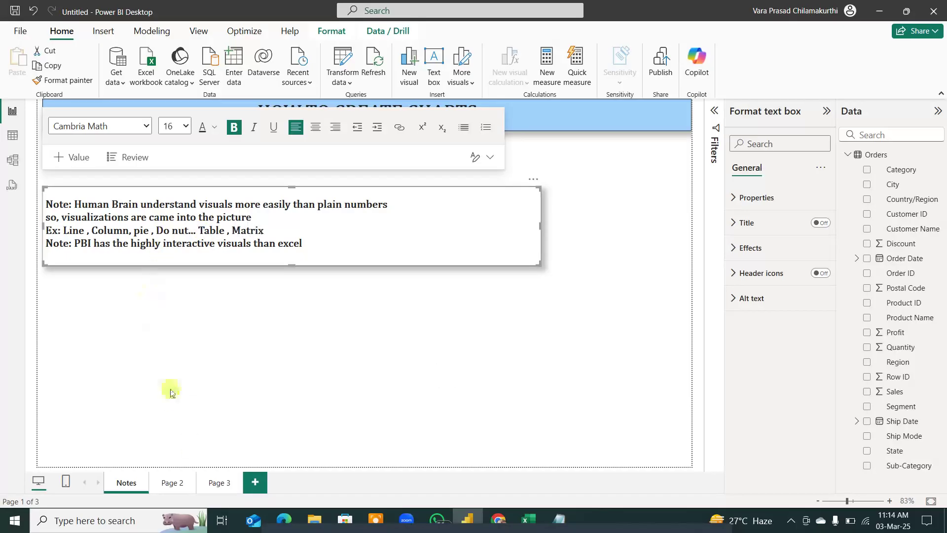
Step: Convert the Page 2 sales table into a stacked column chart and widen it until all sub-categories fit
click(170, 481)
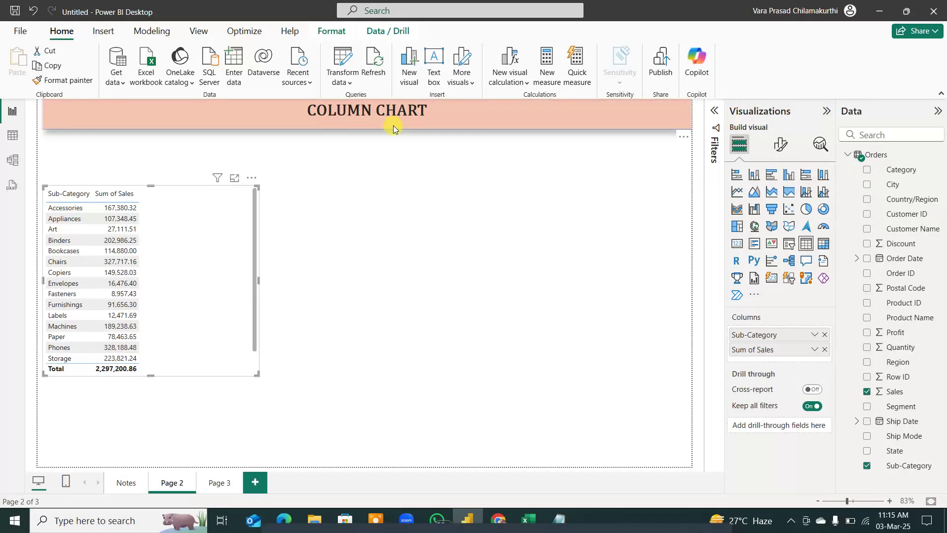
click(754, 176)
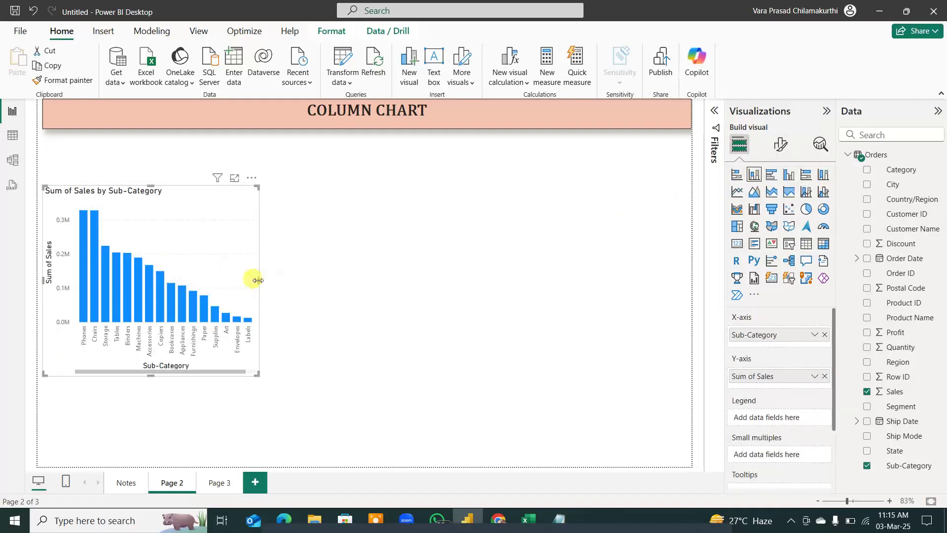
drag(257, 280, 452, 280)
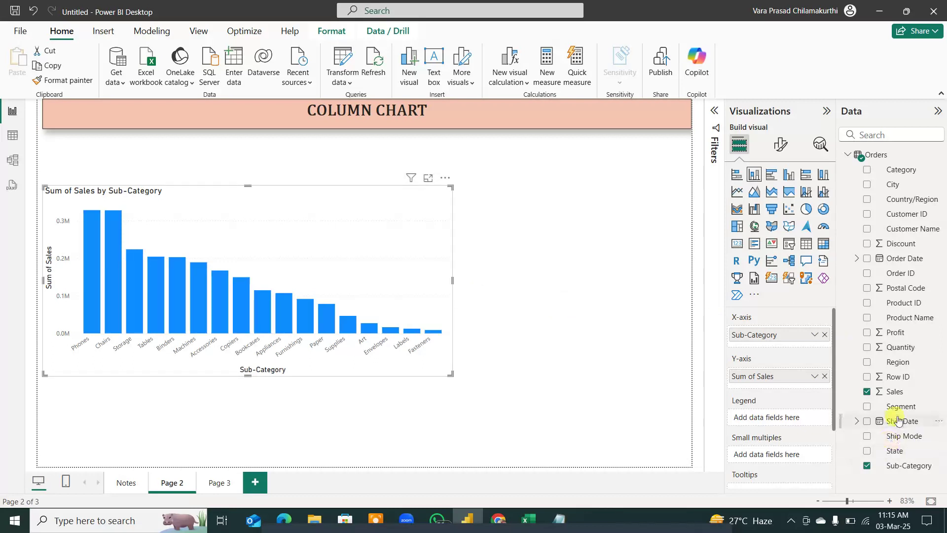
Step: Replace the Sum of Sales by Sub-Category chart with an empty stacked column chart and extend its height downward
click(445, 178)
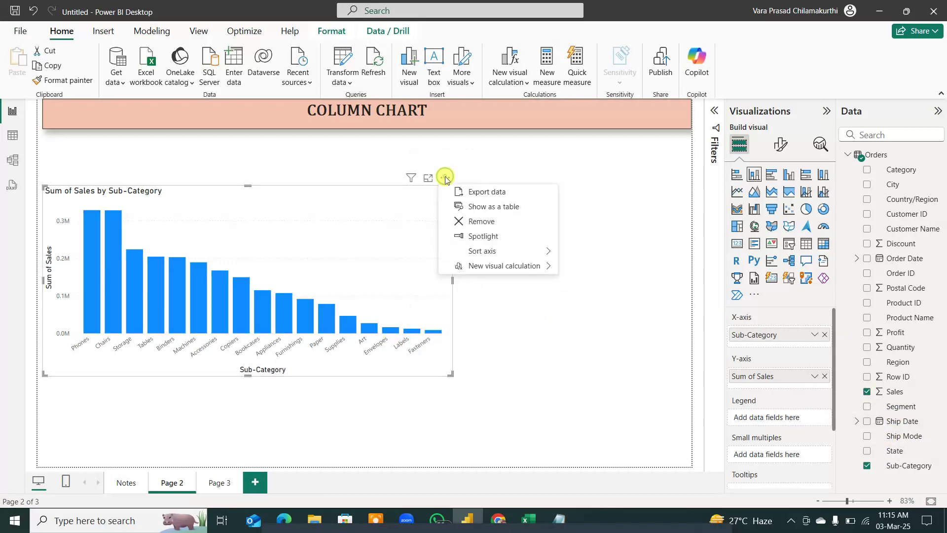
click(488, 223)
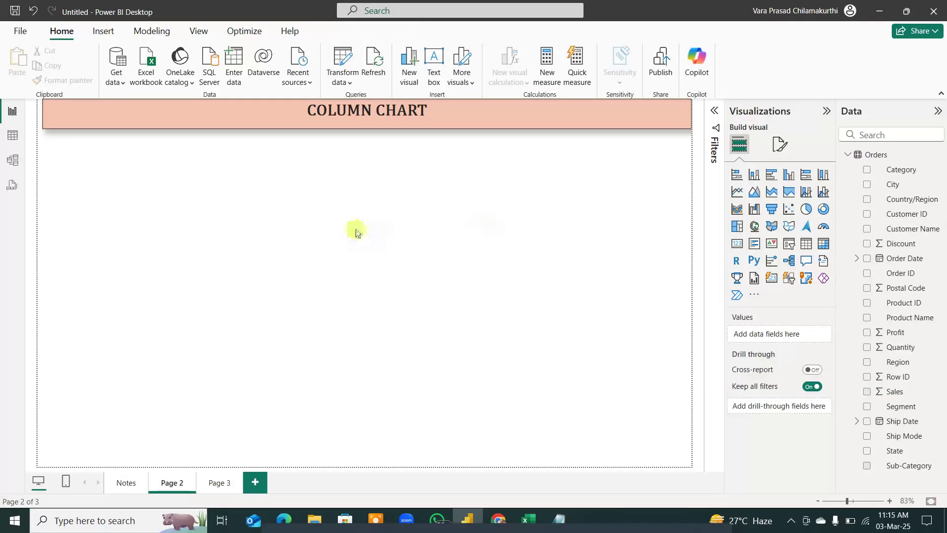
click(755, 174)
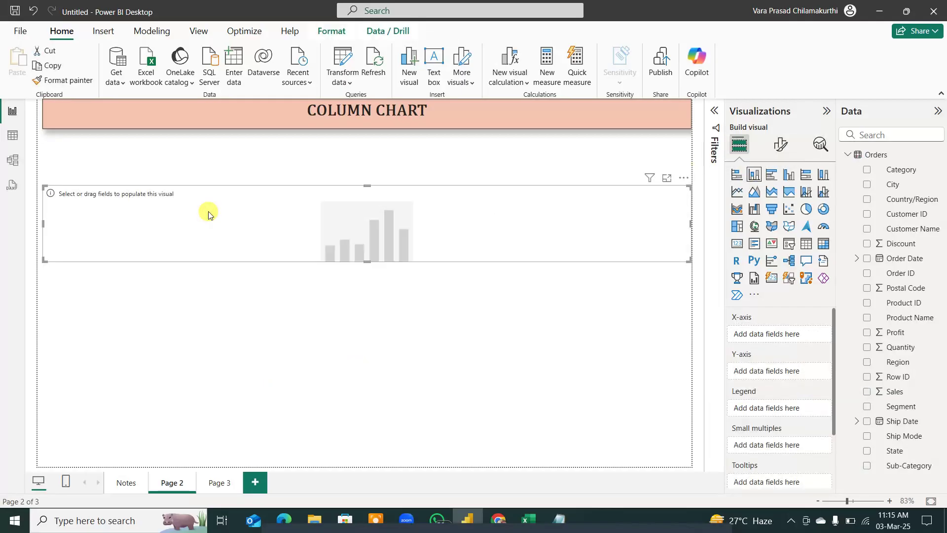
drag(367, 262, 360, 392)
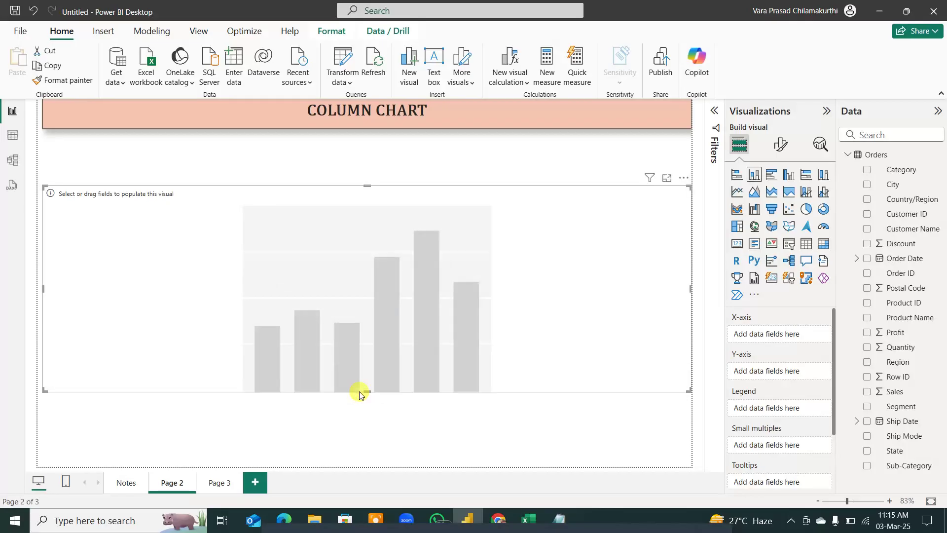
Step: Mark each column of the placeholder chart with vertical red pen strokes, clear the annotations and leave drawing mode
key(ctrl+alt+g)
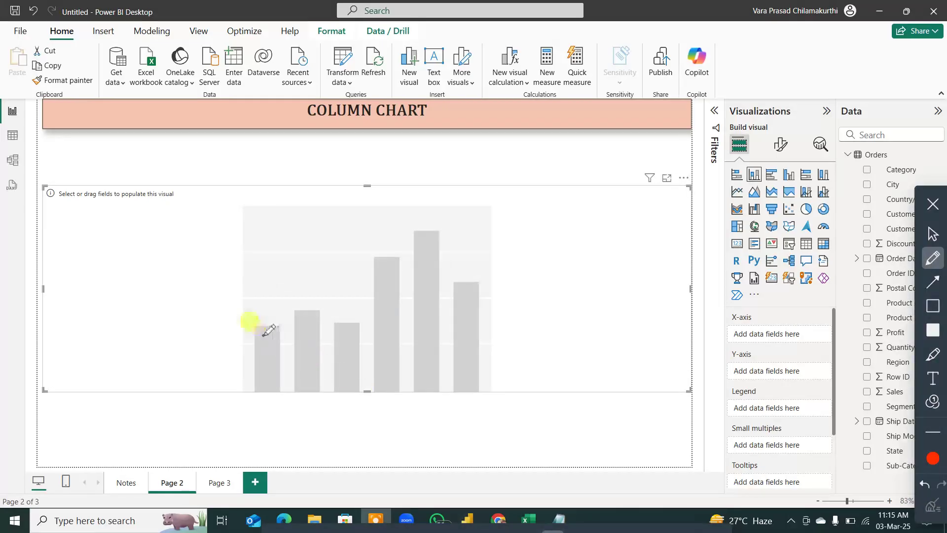
drag(264, 336, 266, 414)
drag(310, 329, 308, 390)
drag(352, 333, 352, 395)
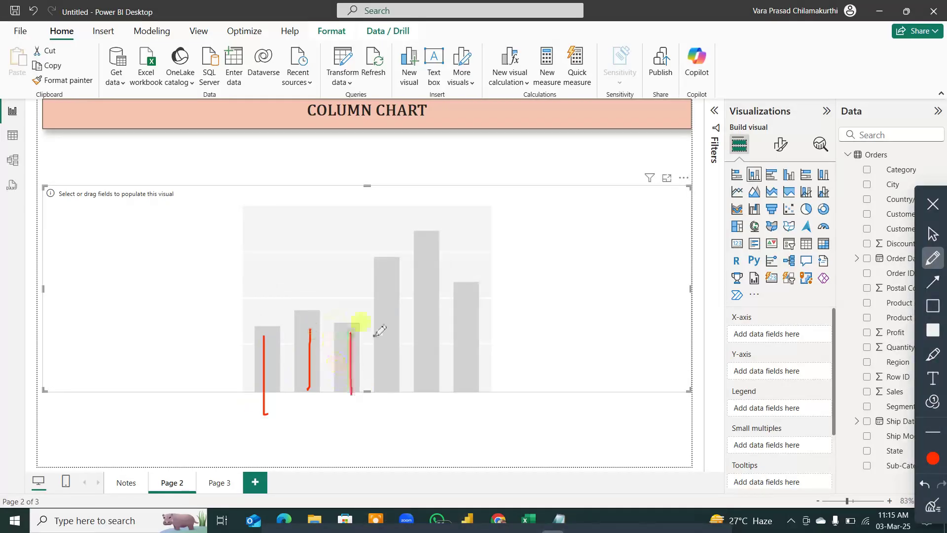
drag(385, 282, 385, 296)
drag(384, 356, 391, 406)
drag(429, 253, 427, 375)
drag(472, 318, 470, 393)
click(933, 504)
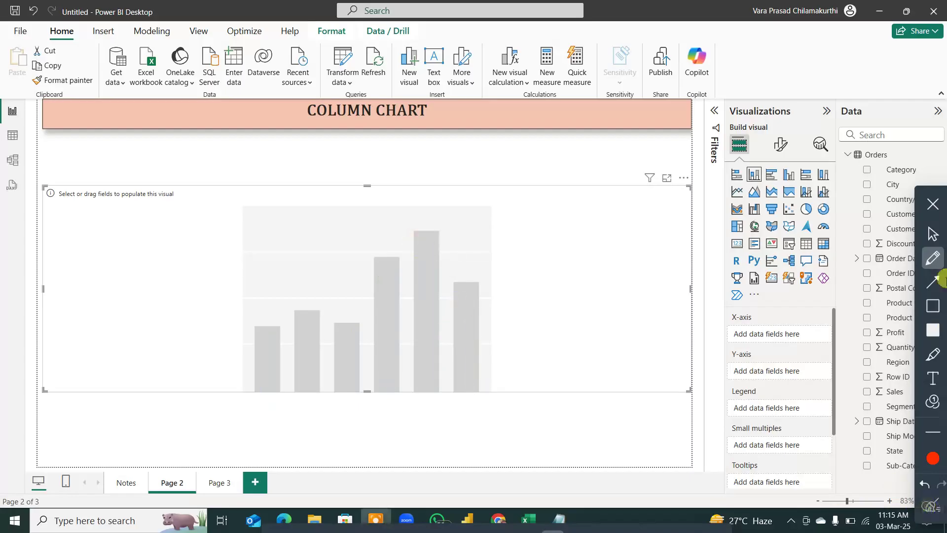
click(931, 207)
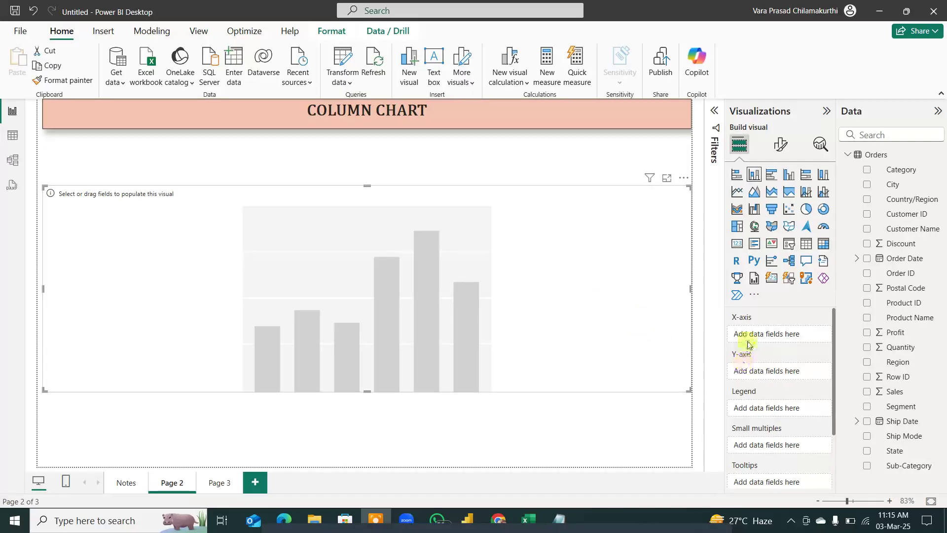
Step: Sketch red vertical and horizontal axis lines over the placeholder chart and label them Y and X
click(581, 334)
key(ctrl+shift+d)
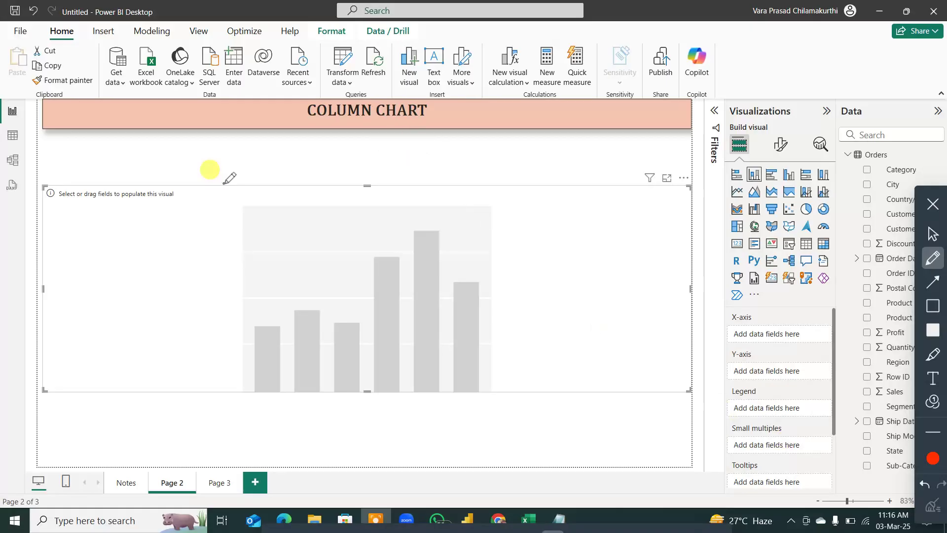
drag(218, 147, 229, 471)
drag(150, 422, 634, 419)
mouse_move(419, 437)
mouse_down()
mouse_move(452, 459)
mouse_move(417, 467)
mouse_up()
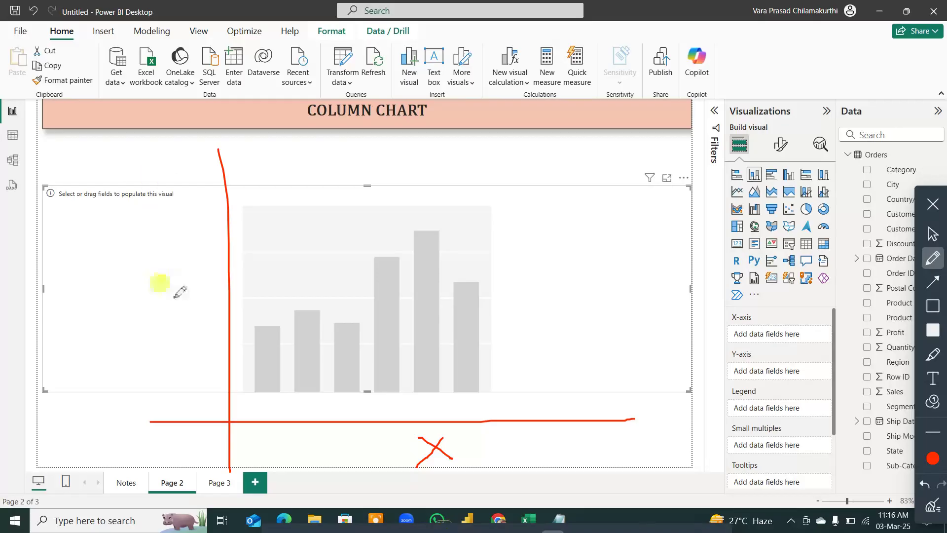
mouse_move(168, 279)
mouse_down()
mouse_move(198, 305)
mouse_move(182, 359)
mouse_up()
drag(152, 311, 214, 304)
drag(155, 262, 207, 272)
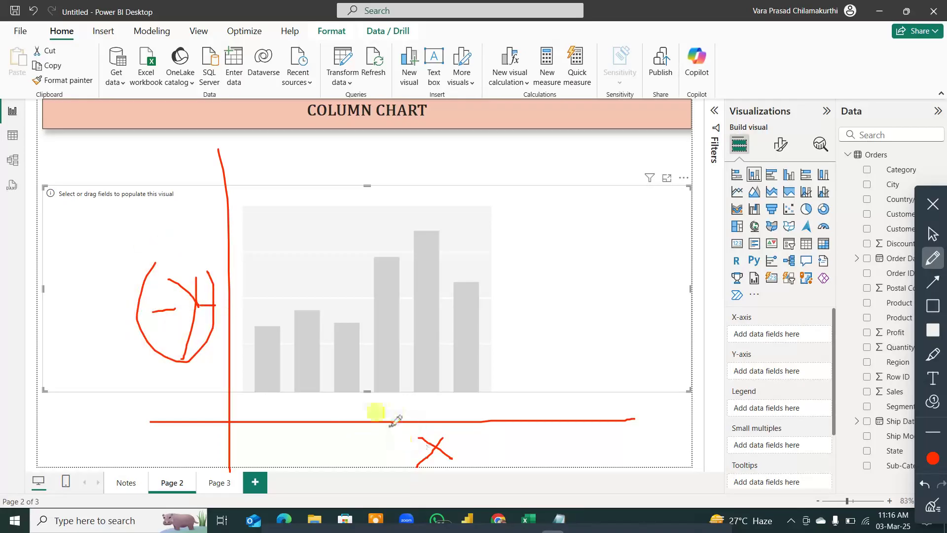
Step: Highlight the sketched axes and circle the X-axis and Y-axis field headings in red, clearing all annotations at the end
drag(386, 429, 425, 405)
drag(219, 363, 225, 151)
drag(231, 421, 640, 423)
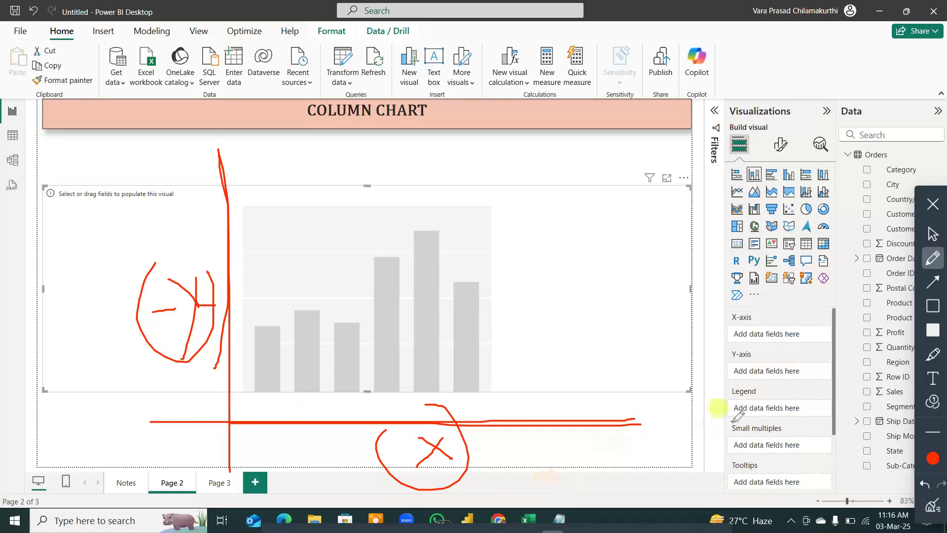
mouse_move(726, 304)
mouse_down()
mouse_move(719, 316)
mouse_move(766, 333)
mouse_move(745, 294)
mouse_up()
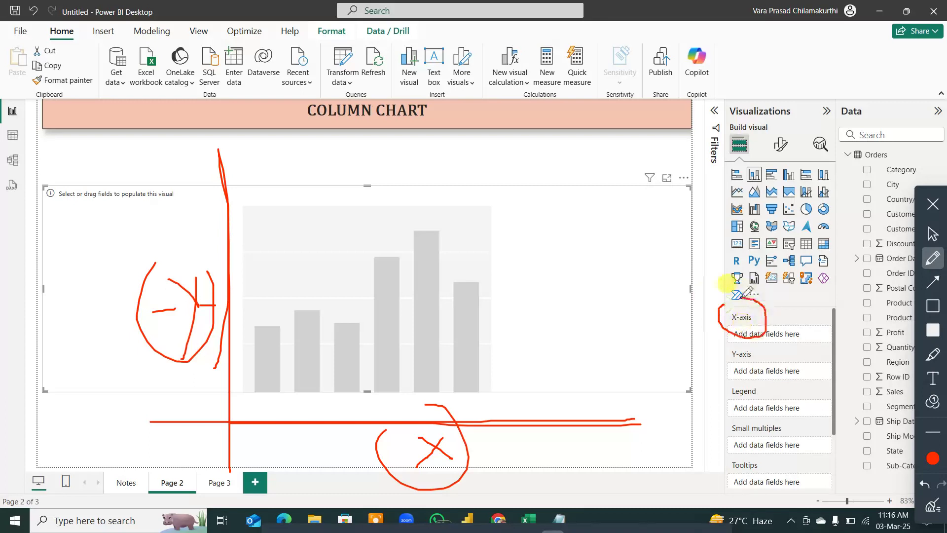
mouse_move(769, 356)
mouse_down()
mouse_move(748, 376)
mouse_move(723, 373)
mouse_move(715, 357)
mouse_move(758, 344)
mouse_up()
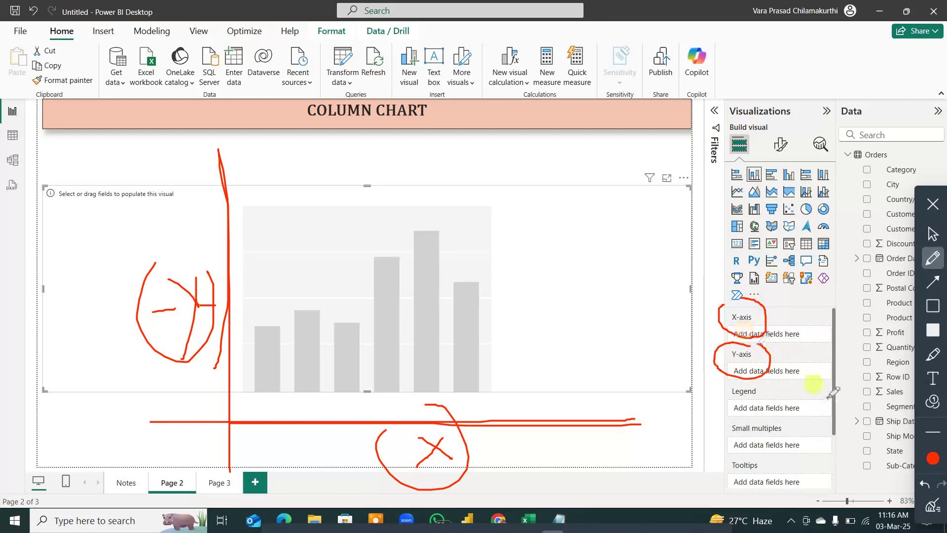
click(933, 504)
click(937, 228)
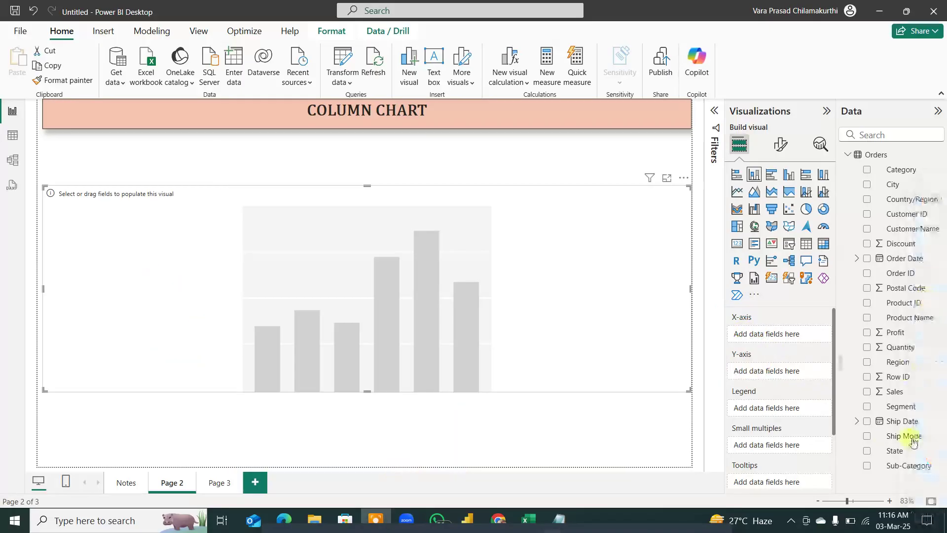
Step: Assign Sub-Category to the X-axis and Sales to the Y-axis, and extend the chart's height further down the page
mouse_move(909, 465)
mouse_down()
mouse_move(855, 335)
mouse_move(801, 336)
mouse_up()
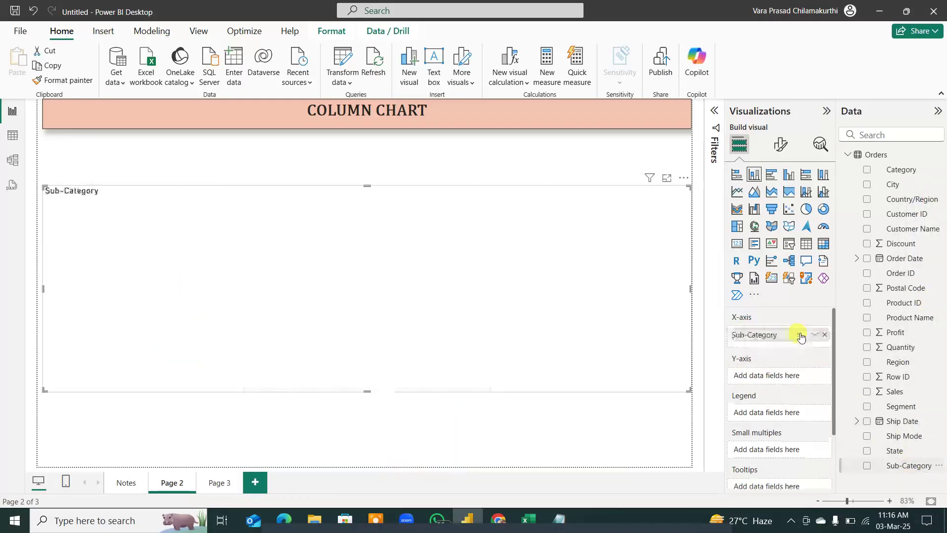
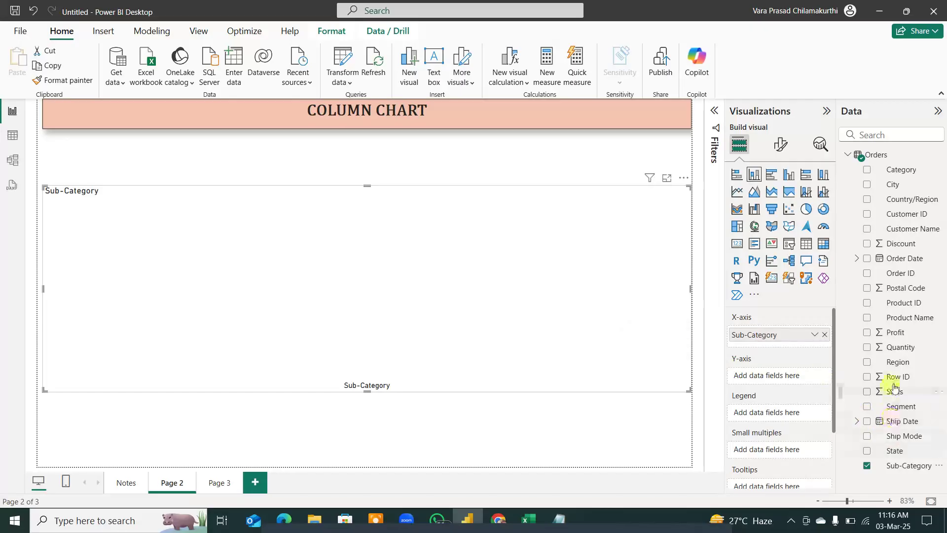
drag(901, 394, 792, 378)
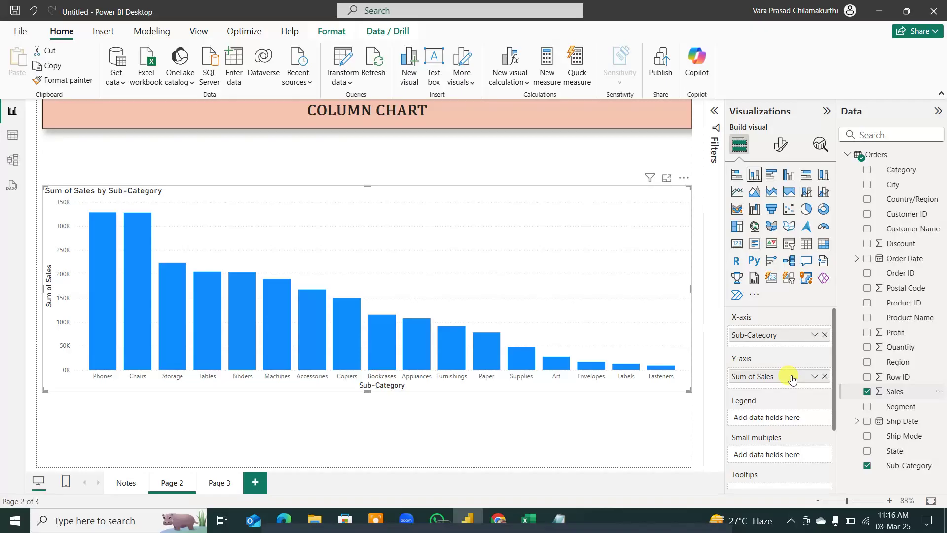
drag(367, 392, 372, 434)
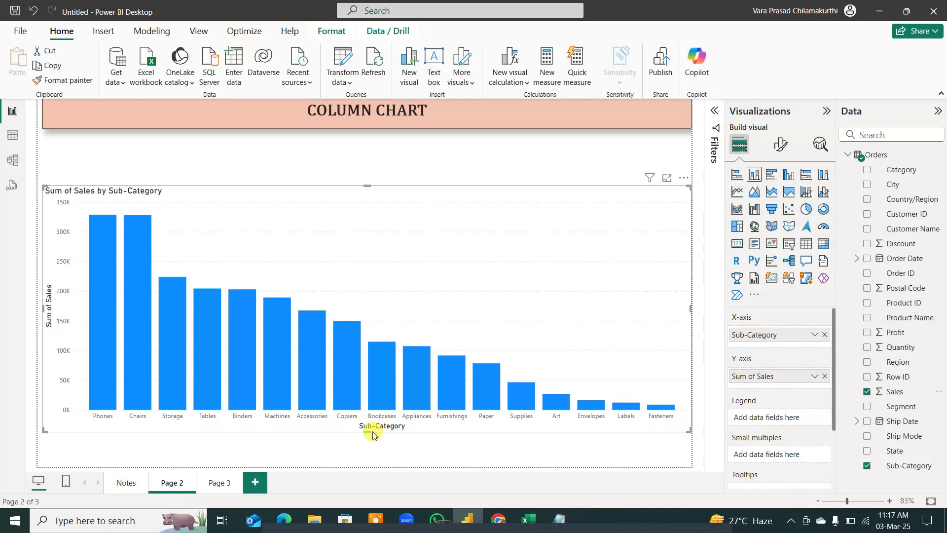
Step: Replace Sub-Category with Category on the chart's X-axis and point out the three category labels
click(825, 334)
drag(895, 170, 778, 339)
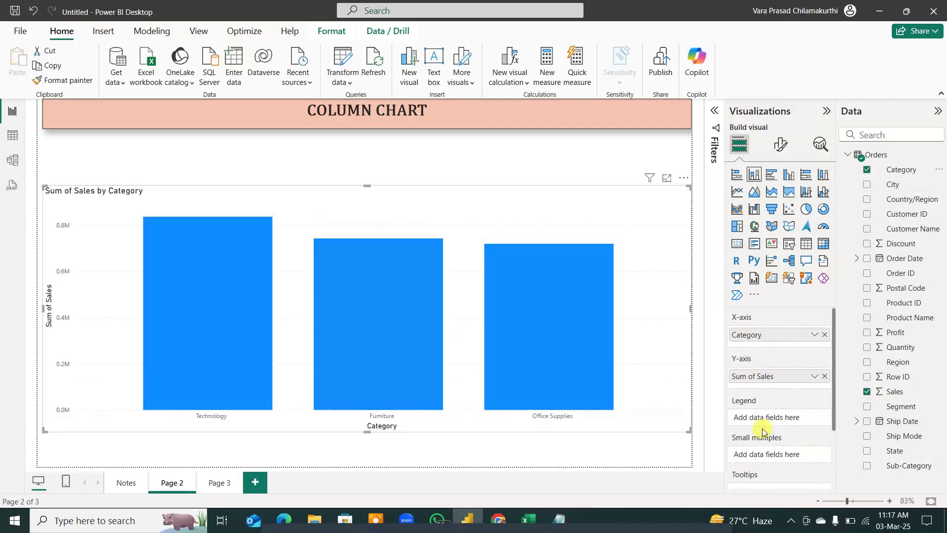
click(206, 417)
click(379, 417)
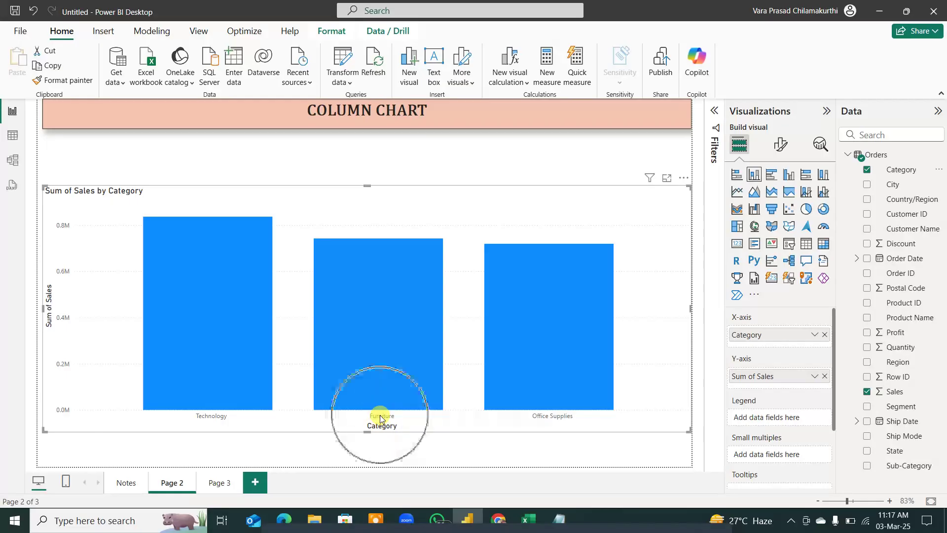
click(567, 418)
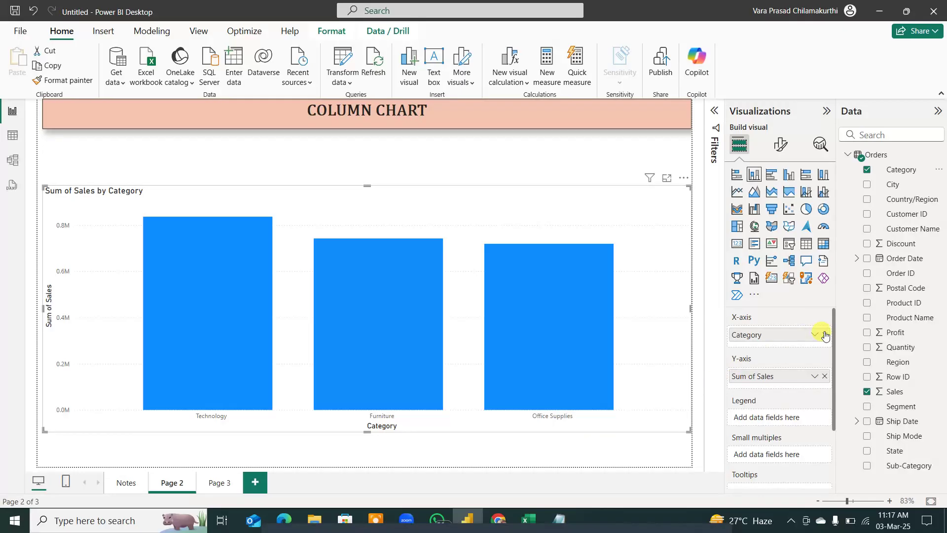
Step: Replace Category with Sub-Category on the chart's X-axis
drag(826, 336, 652, 337)
drag(902, 466, 784, 340)
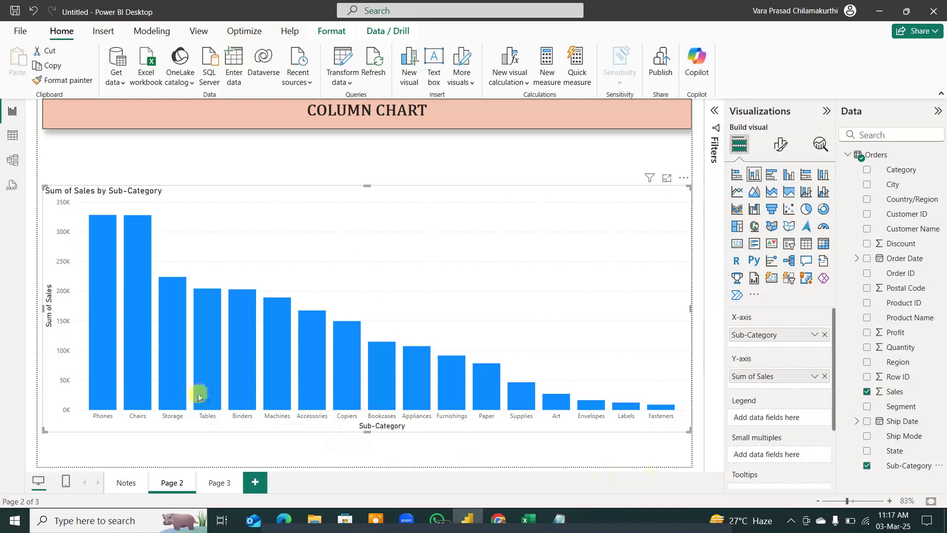
mouse_move(107, 365)
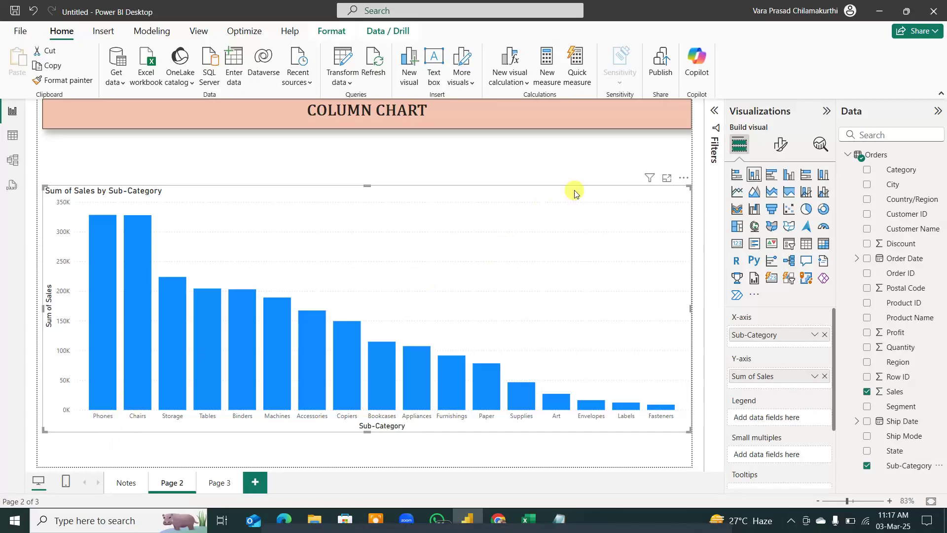
Step: Check which filters affect the chart, reselect it and open its visual formatting options
mouse_move(650, 178)
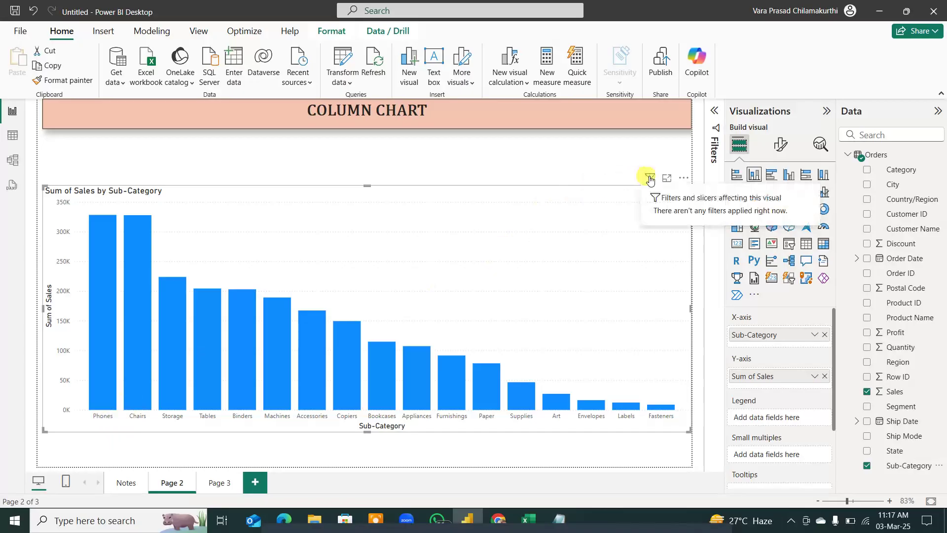
click(589, 154)
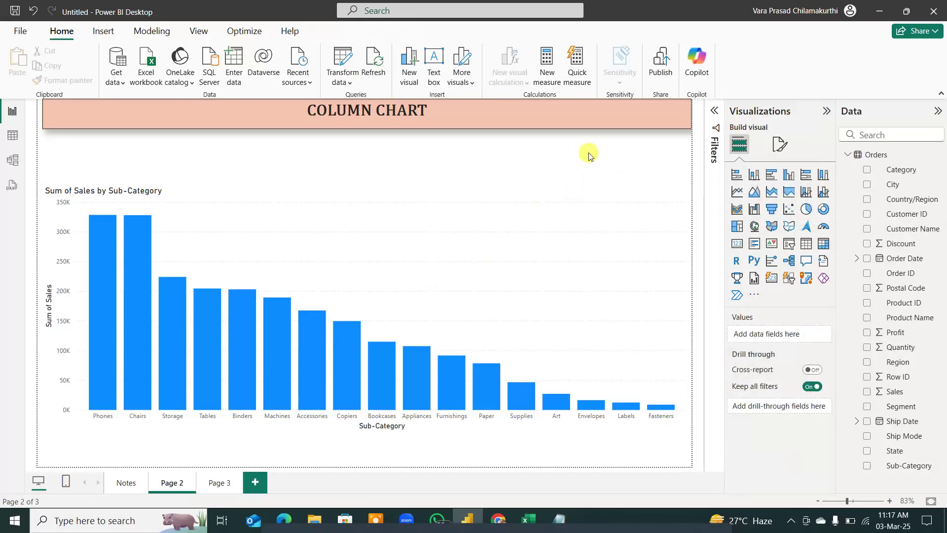
click(621, 217)
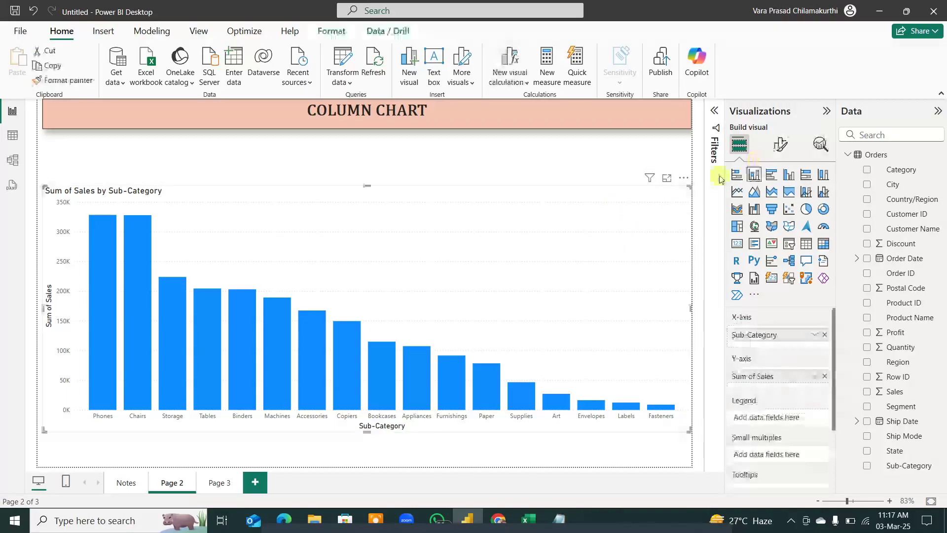
click(780, 144)
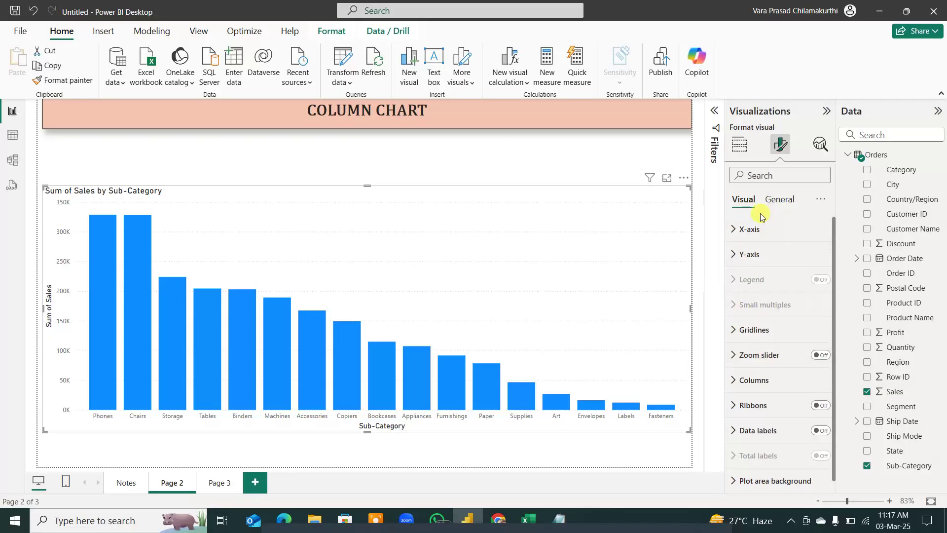
Step: Box the Visual and General formatting headings and draw red arrows from them to the chart, clearing the annotations at the end
key(ctrl+shift+d)
mouse_move(759, 182)
mouse_down()
mouse_move(767, 215)
mouse_move(809, 186)
mouse_move(817, 210)
mouse_move(723, 217)
mouse_move(715, 151)
mouse_move(490, 253)
mouse_up()
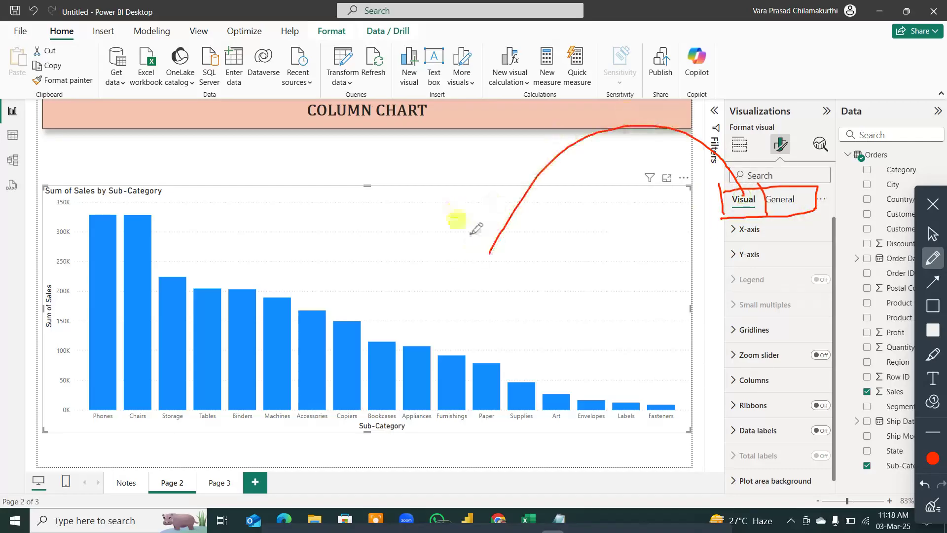
drag(470, 223, 537, 236)
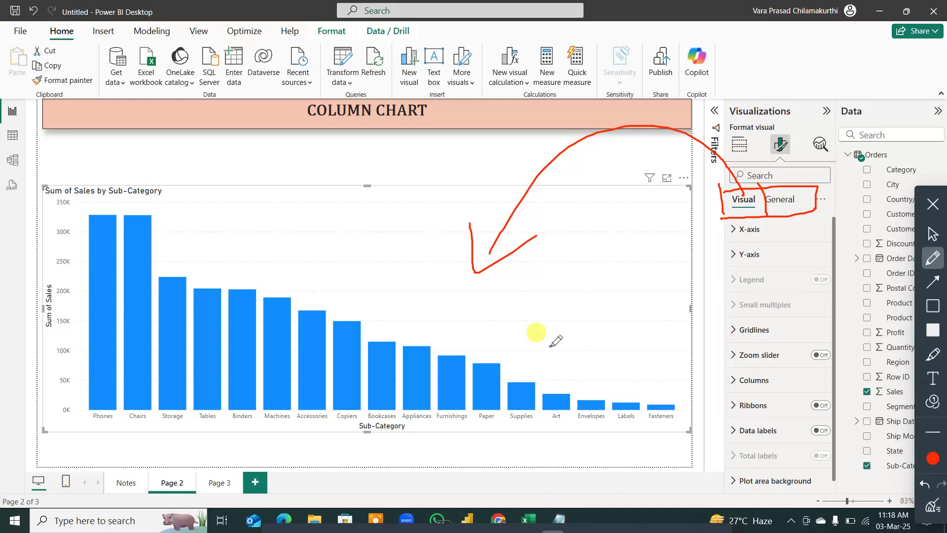
mouse_move(785, 209)
mouse_down()
mouse_move(789, 228)
mouse_move(742, 322)
mouse_move(625, 315)
mouse_move(607, 298)
mouse_move(630, 277)
mouse_move(642, 284)
mouse_up()
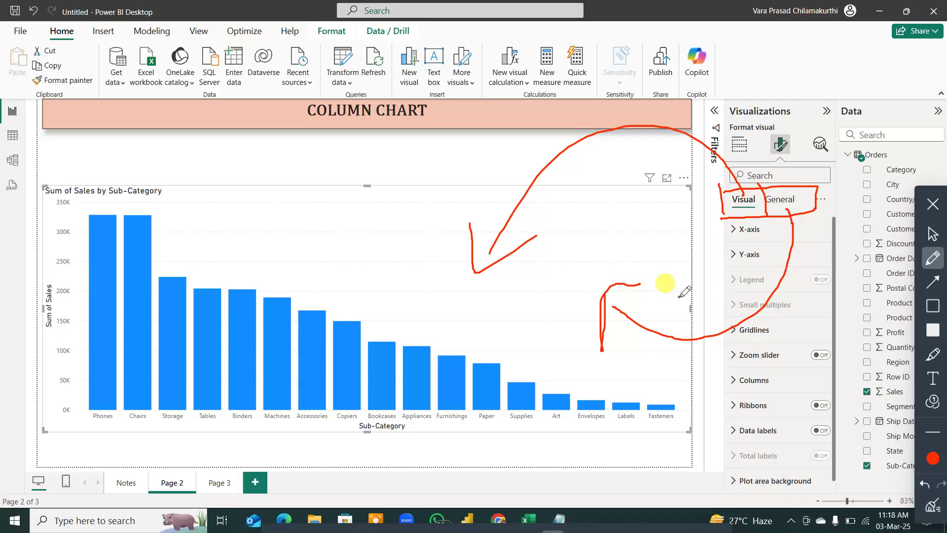
mouse_move(760, 193)
mouse_down()
mouse_move(713, 143)
mouse_move(513, 171)
mouse_up()
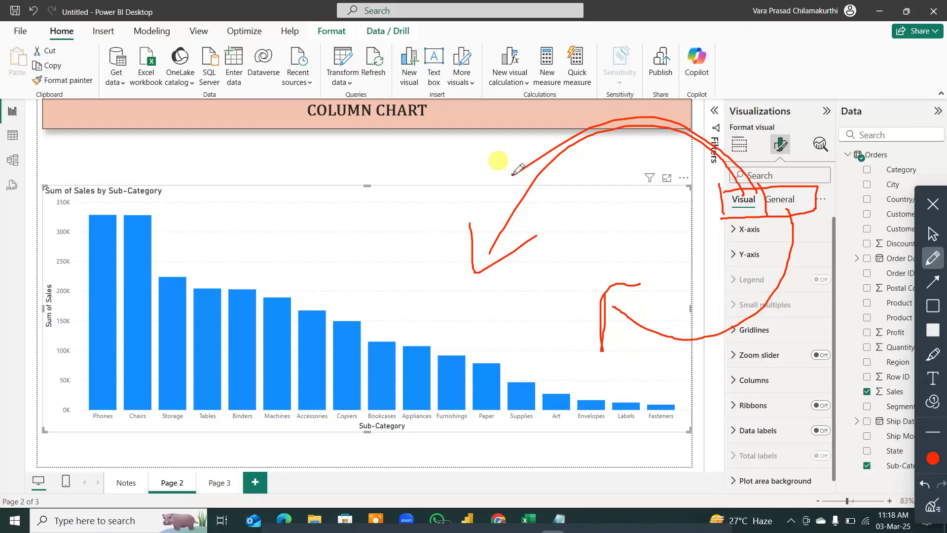
click(932, 504)
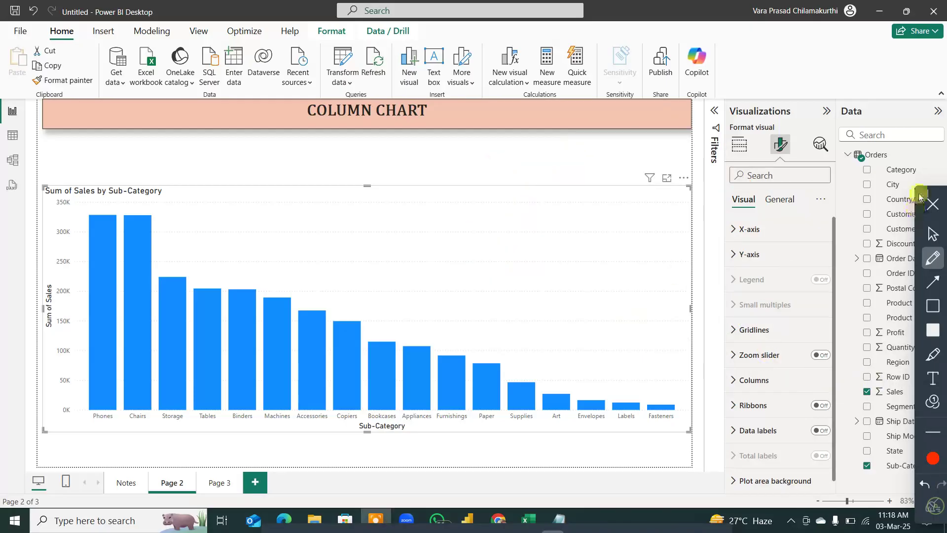
click(933, 204)
click(130, 418)
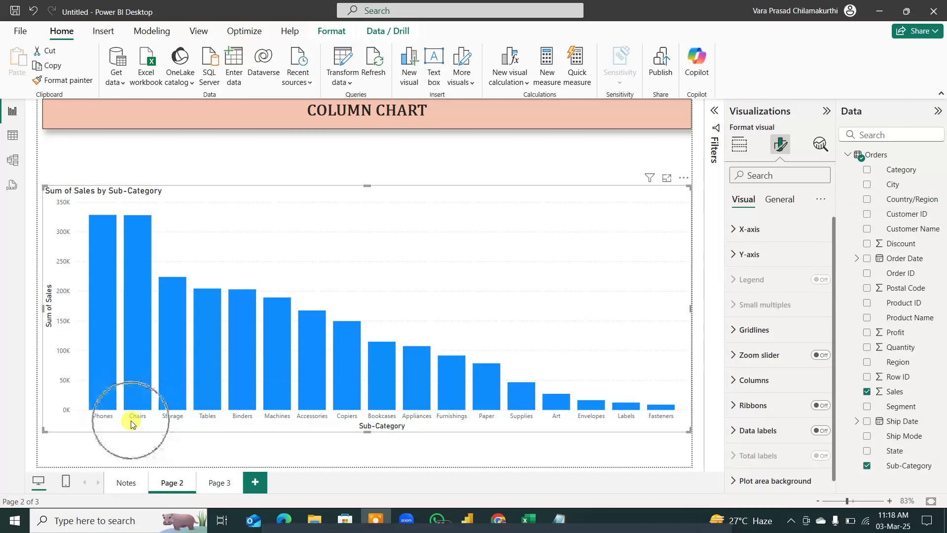
click(581, 423)
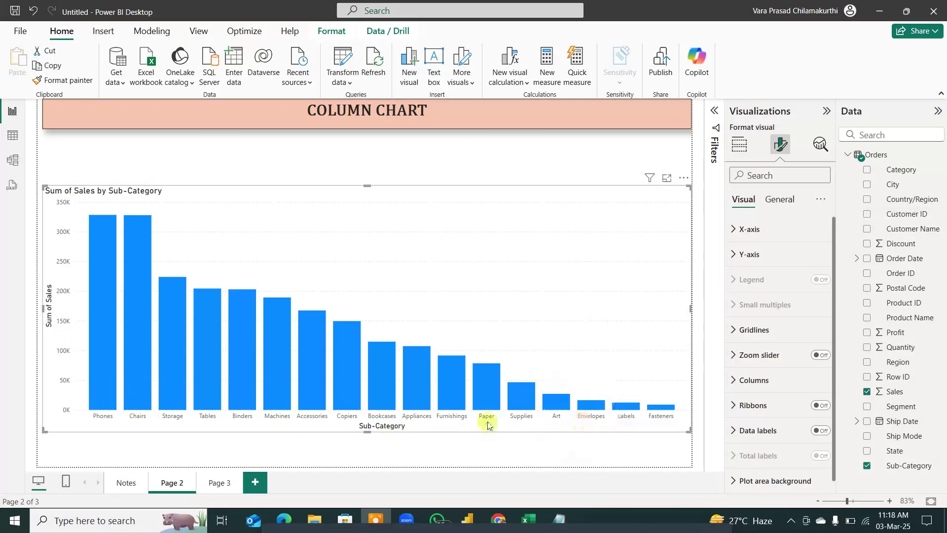
Step: Draw a red line down along the chart's Y-axis values, clear it and close the annotation tools
click(65, 290)
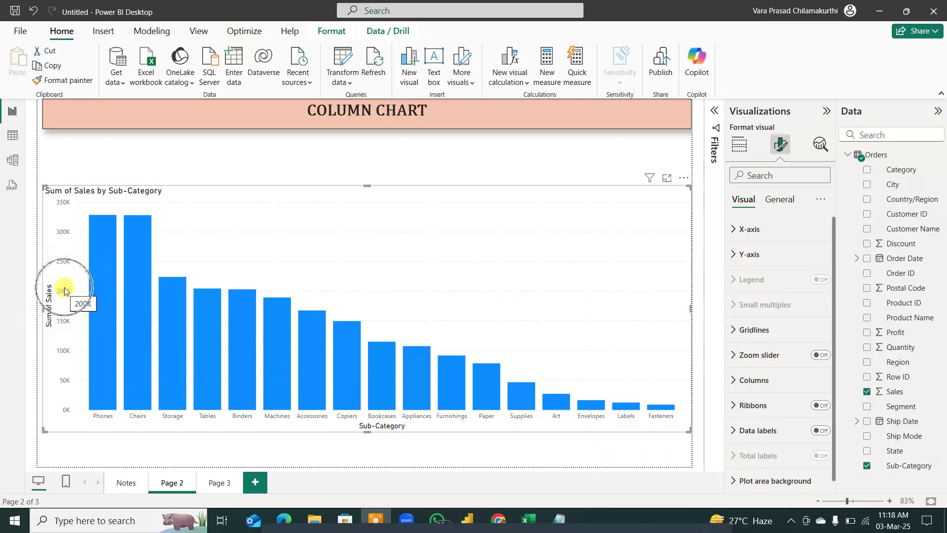
key(ctrl+shift+d)
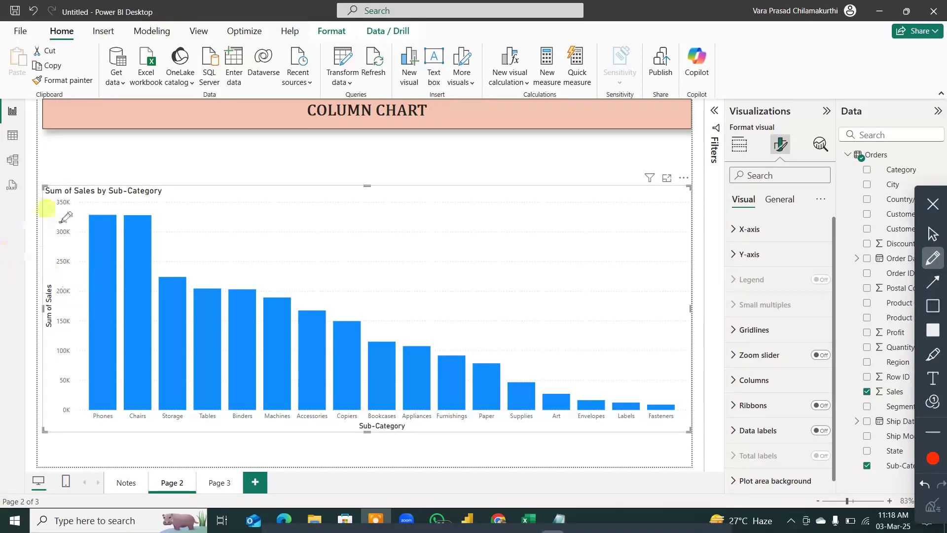
mouse_move(80, 182)
mouse_down()
mouse_move(68, 284)
mouse_move(77, 464)
mouse_up()
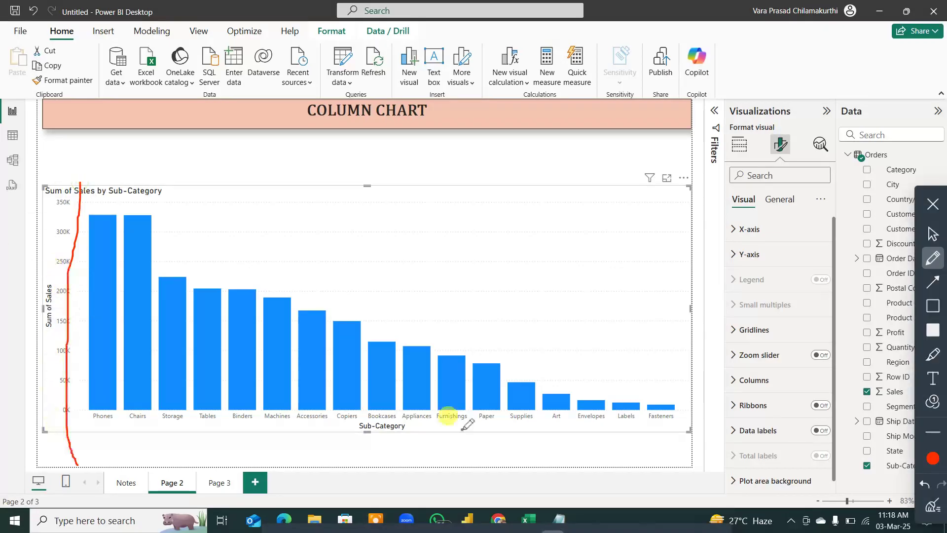
click(933, 505)
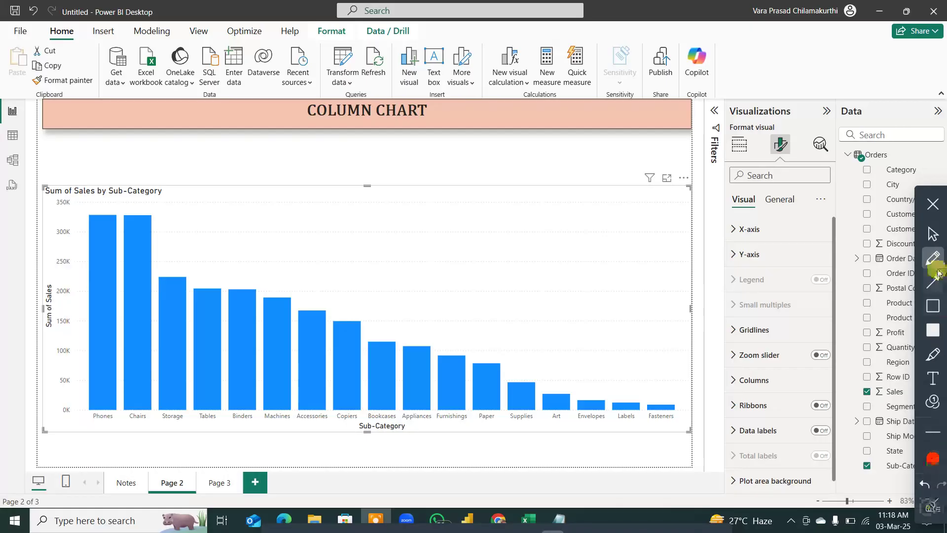
click(933, 204)
Step: Show the chart's field assignments, circle its Y-axis title and chart title in red, and draw an arrow down the value axis
click(739, 145)
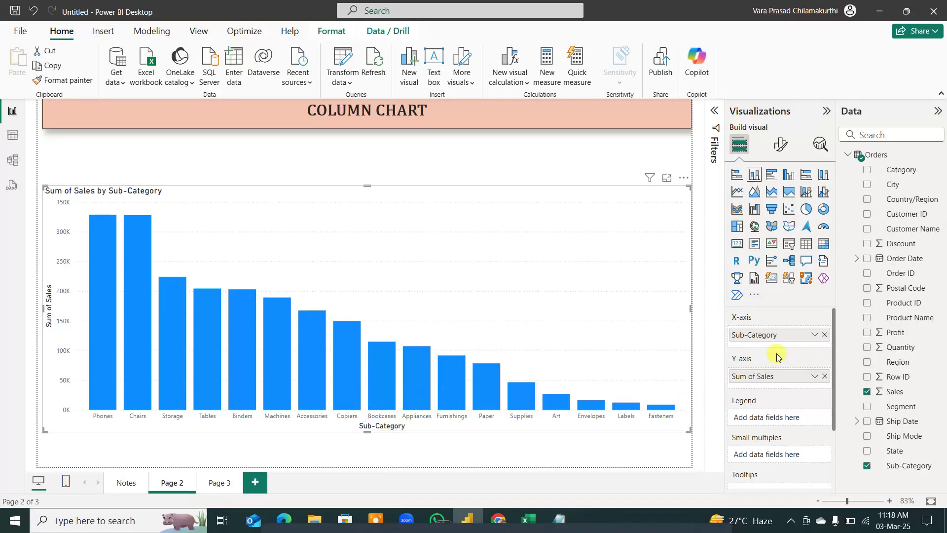
click(386, 439)
key(ctrl)
key(ctrl)
key(ctrl)
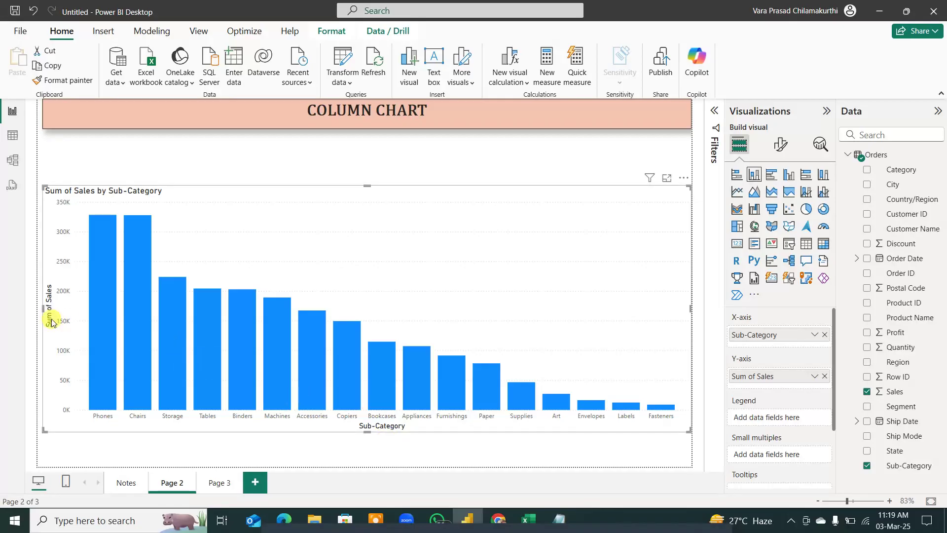
key(F9)
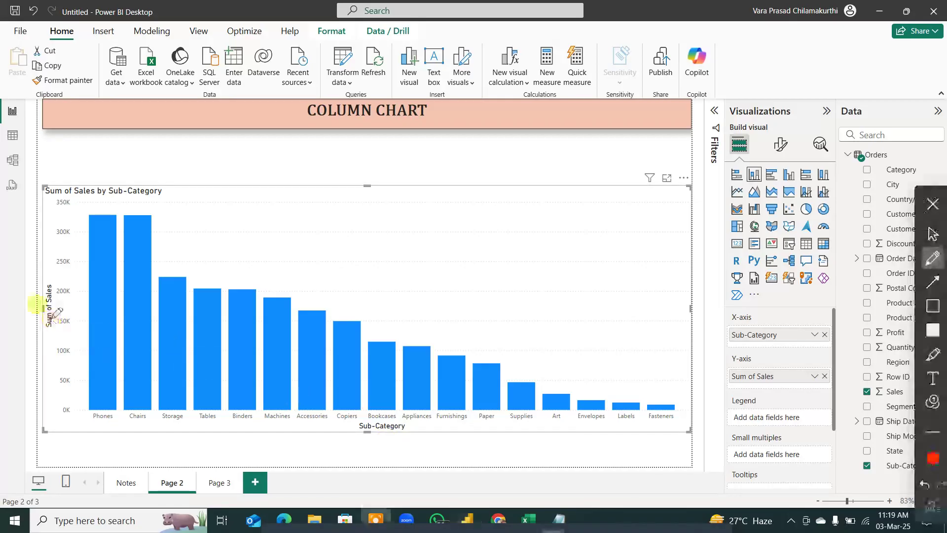
mouse_move(47, 272)
mouse_down()
mouse_move(31, 316)
mouse_move(60, 274)
mouse_up()
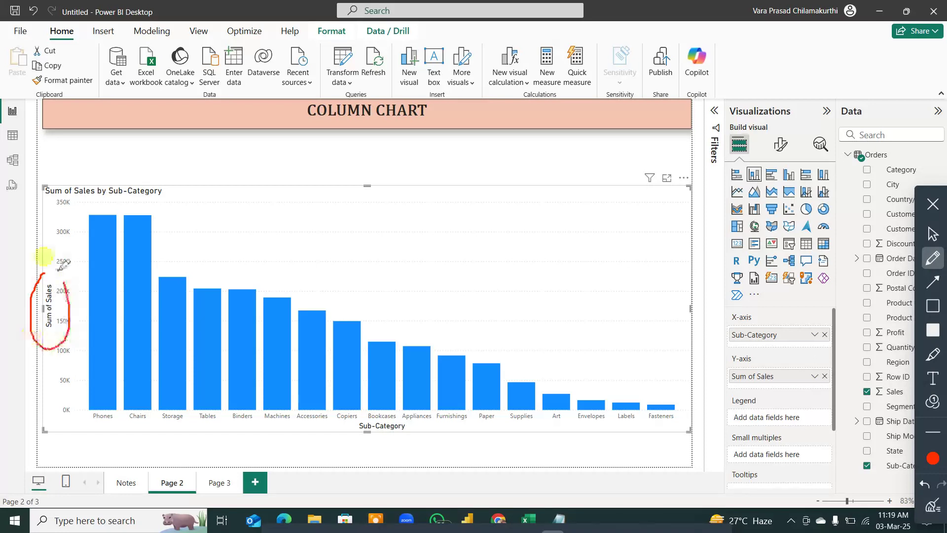
mouse_move(80, 200)
mouse_down()
mouse_move(80, 319)
mouse_move(85, 306)
mouse_up()
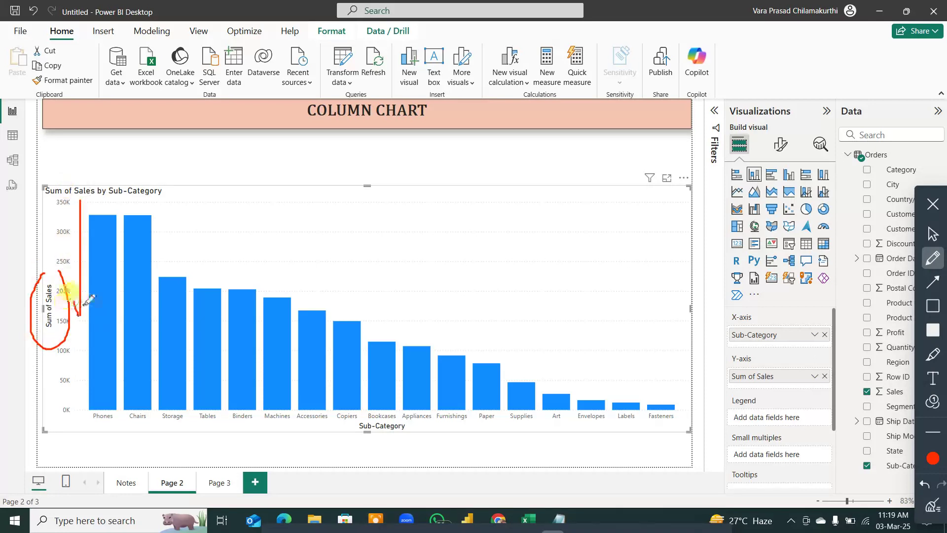
mouse_move(183, 183)
mouse_down()
mouse_move(78, 163)
mouse_move(49, 210)
mouse_move(183, 195)
mouse_move(177, 188)
mouse_move(192, 148)
mouse_up()
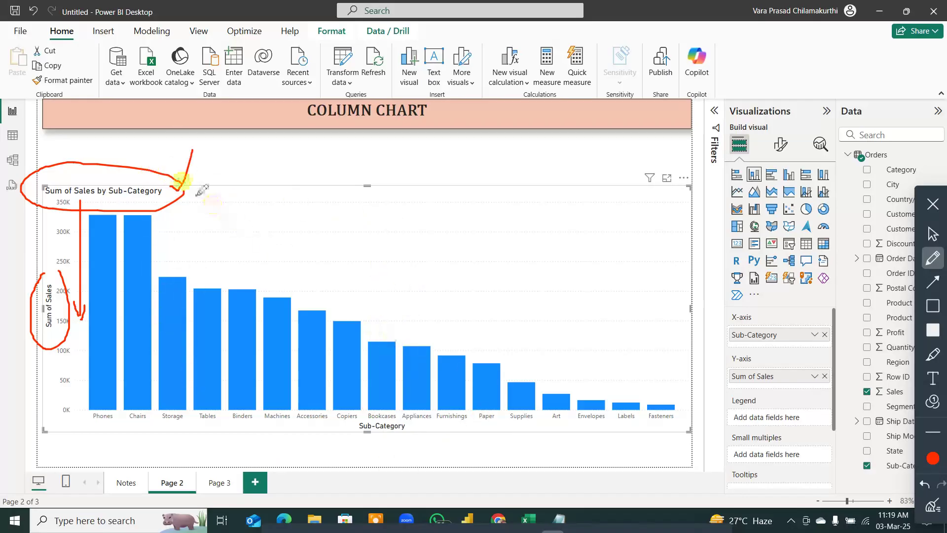
drag(81, 195, 181, 193)
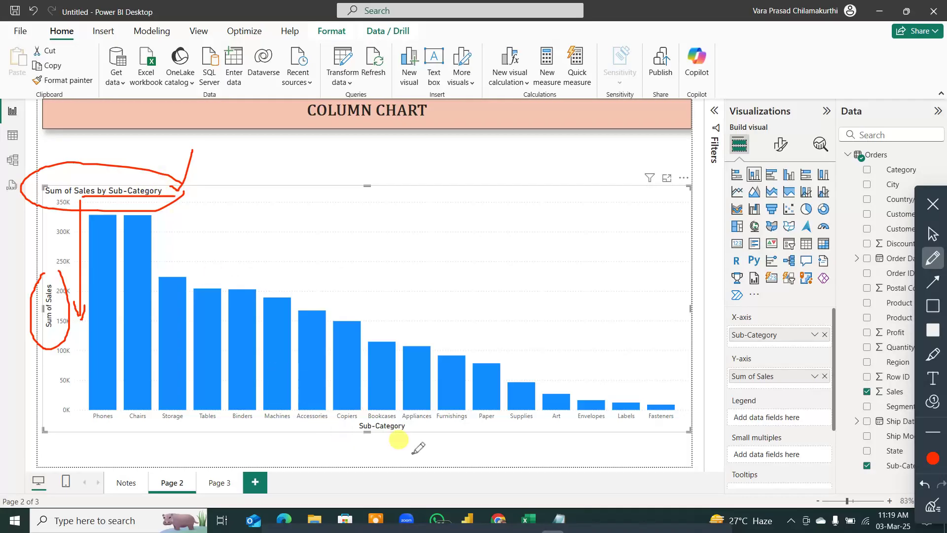
Step: Circle the X-axis title, tick the X-axis and Y-axis fields, circle the chart title again, and clear all annotations
mouse_move(375, 399)
mouse_down()
mouse_move(402, 461)
mouse_move(418, 412)
mouse_up()
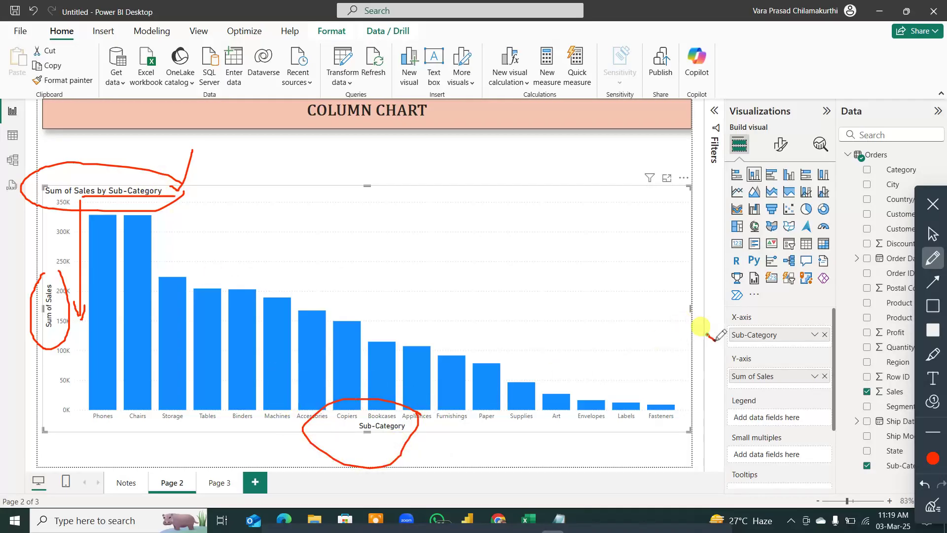
drag(706, 335, 748, 313)
drag(717, 378, 741, 357)
mouse_move(258, 158)
mouse_down()
mouse_move(7, 195)
mouse_move(196, 182)
mouse_up()
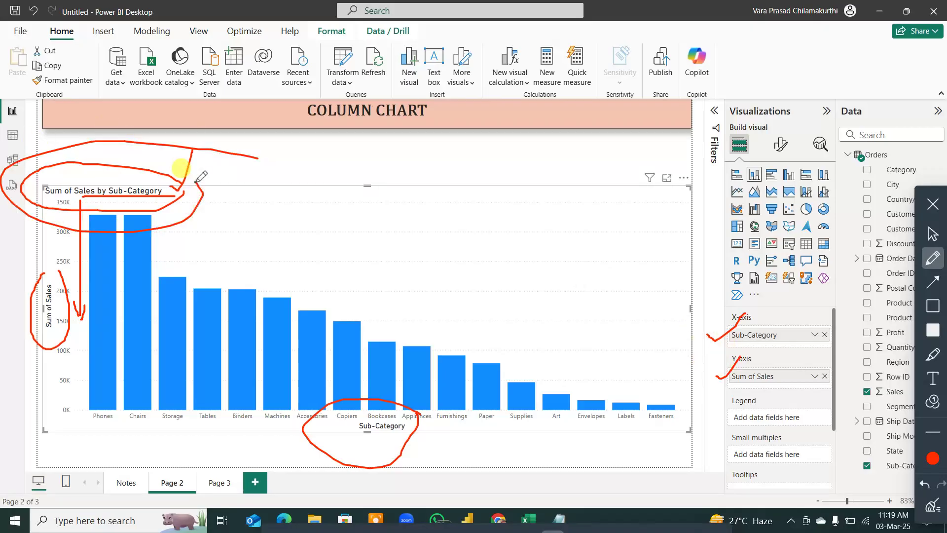
click(933, 505)
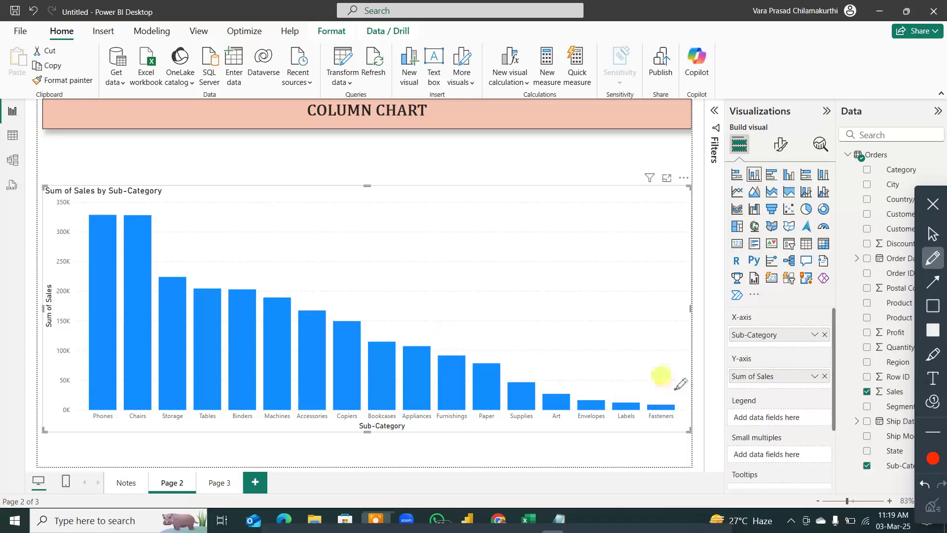
Step: Mark the Fasteners and Phones columns with red circles and arrows as the two ends of the chart
mouse_move(676, 390)
mouse_down()
mouse_move(640, 398)
mouse_move(655, 432)
mouse_move(685, 405)
mouse_up()
drag(645, 288, 659, 384)
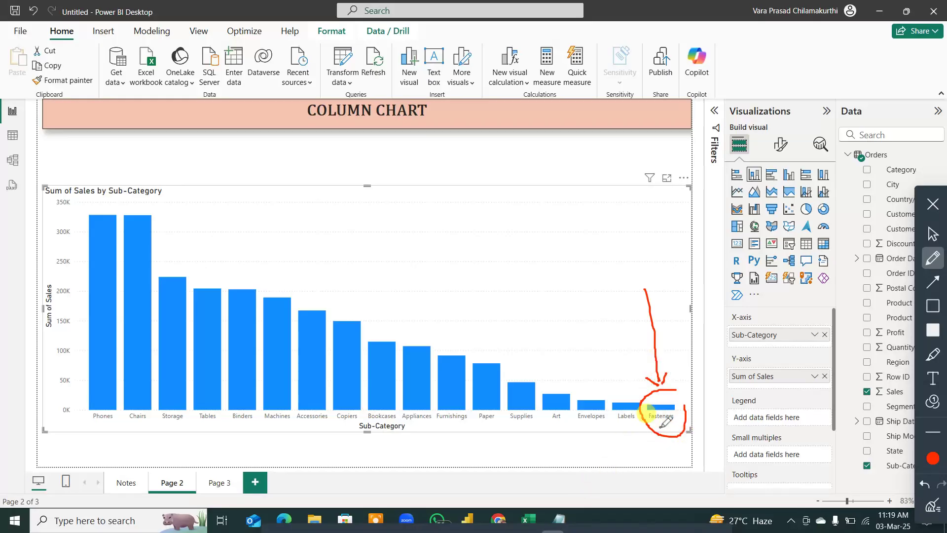
mouse_move(663, 425)
mouse_down()
mouse_move(669, 456)
mouse_move(656, 436)
mouse_move(664, 427)
mouse_move(675, 435)
mouse_up()
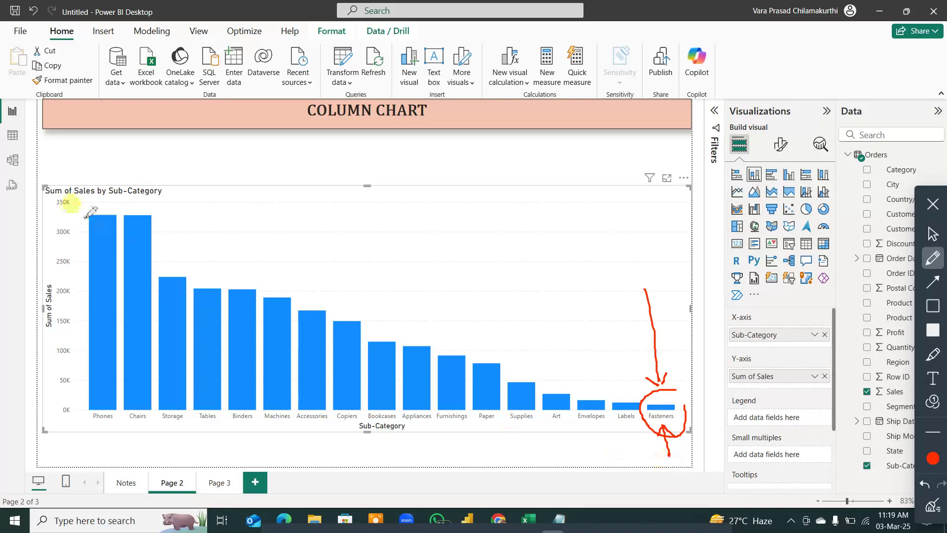
mouse_move(96, 140)
mouse_down()
mouse_move(99, 216)
mouse_move(105, 211)
mouse_up()
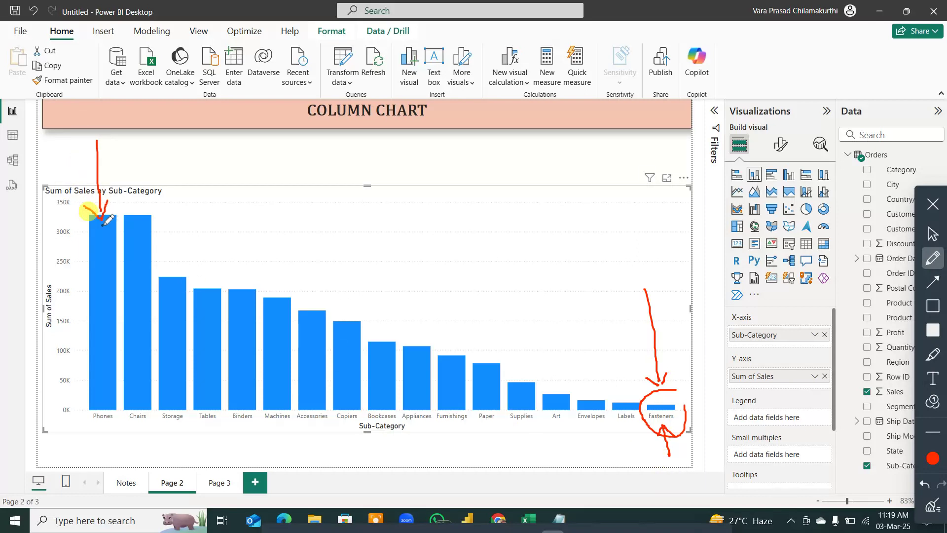
mouse_move(120, 409)
mouse_down()
mouse_move(103, 396)
mouse_move(83, 400)
mouse_move(87, 415)
mouse_move(120, 417)
mouse_up()
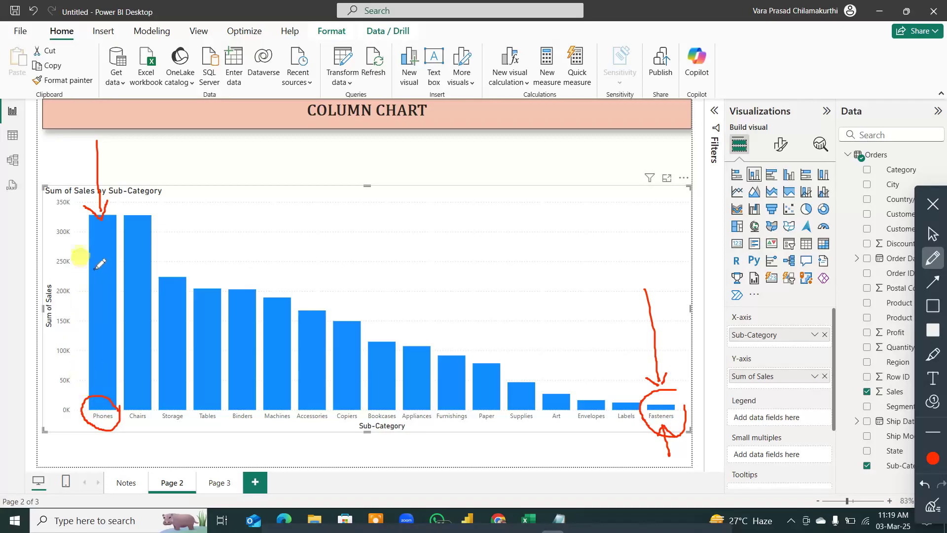
drag(95, 270, 97, 291)
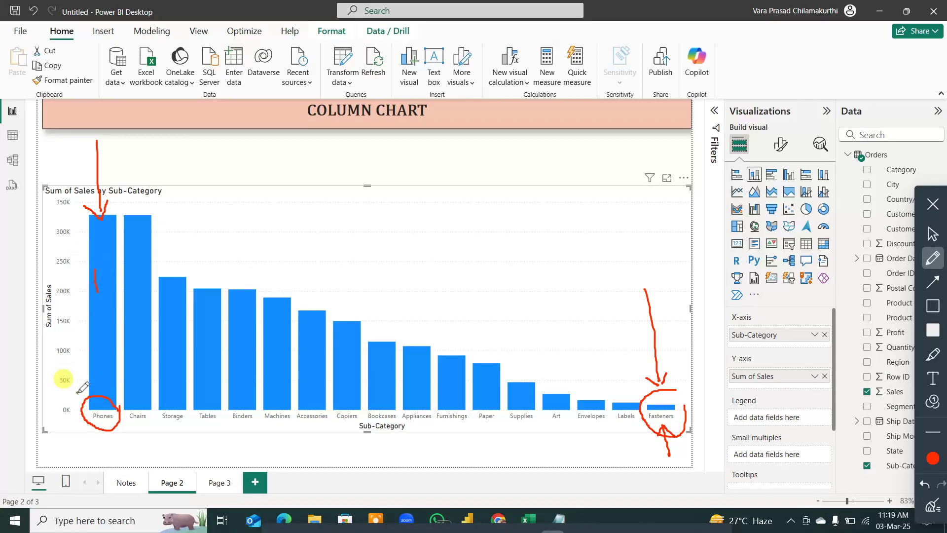
Step: Mark the Chairs, Storage, Tables and Binders columns, draw a descending line with letters across the chart, and clear the annotations
drag(135, 237, 147, 238)
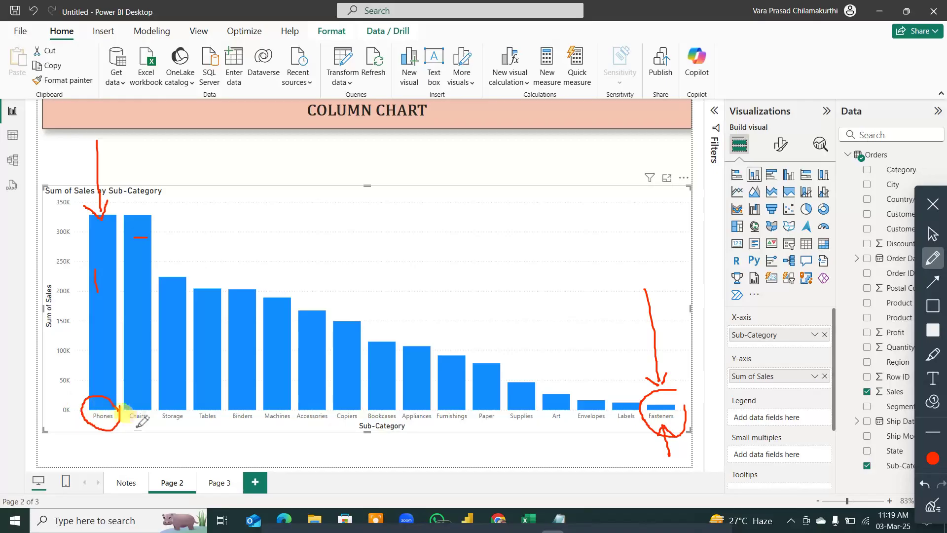
mouse_move(138, 427)
mouse_down()
mouse_move(140, 447)
mouse_move(176, 456)
mouse_up()
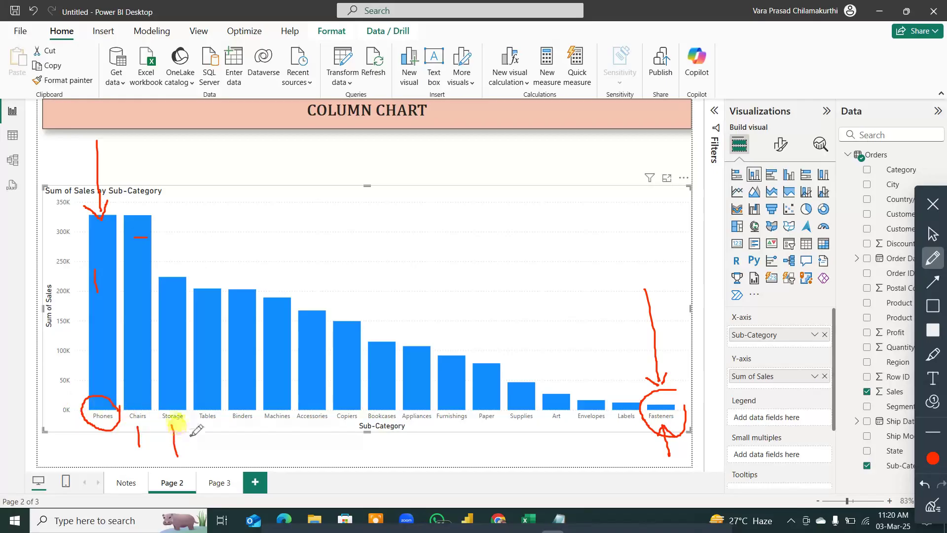
drag(209, 419, 209, 453)
drag(242, 424, 250, 447)
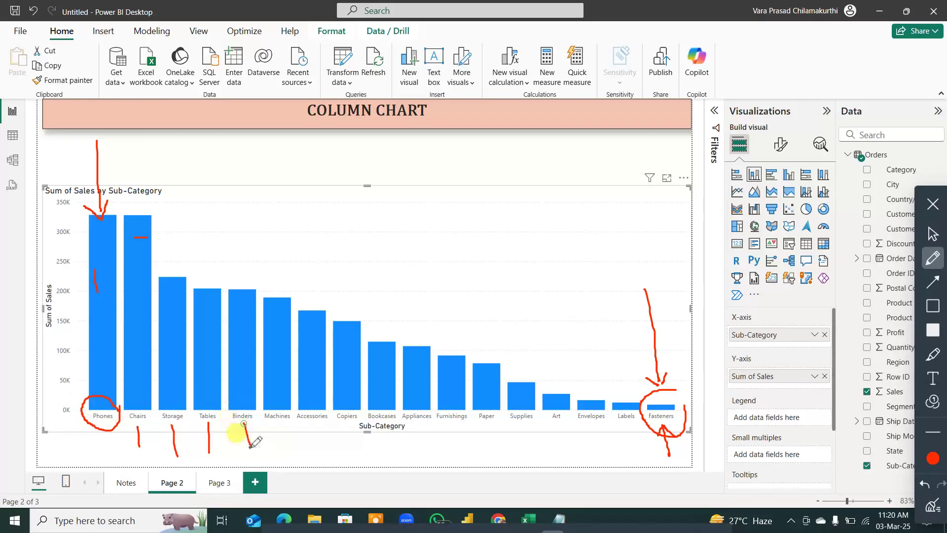
drag(127, 190, 637, 390)
drag(177, 167, 187, 191)
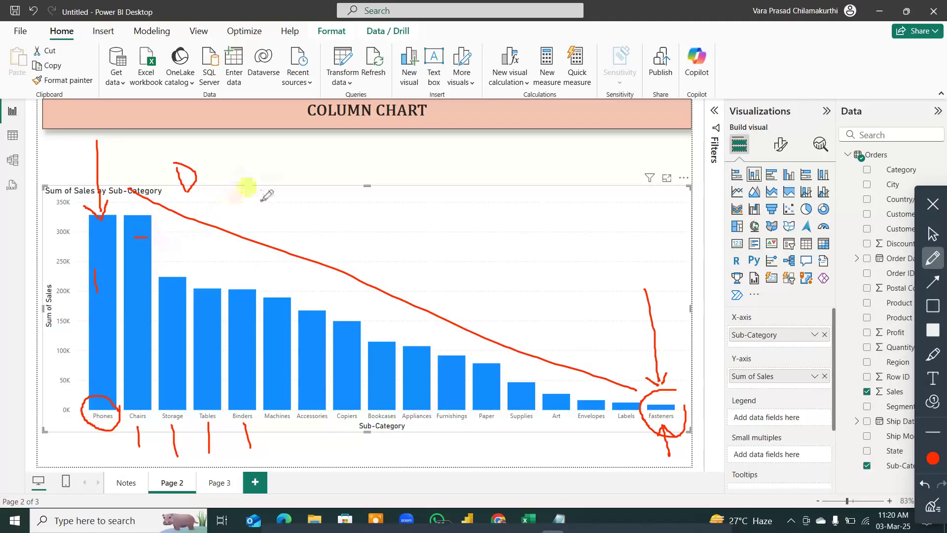
mouse_move(265, 181)
mouse_down()
mouse_move(267, 217)
mouse_move(354, 251)
mouse_move(370, 276)
mouse_up()
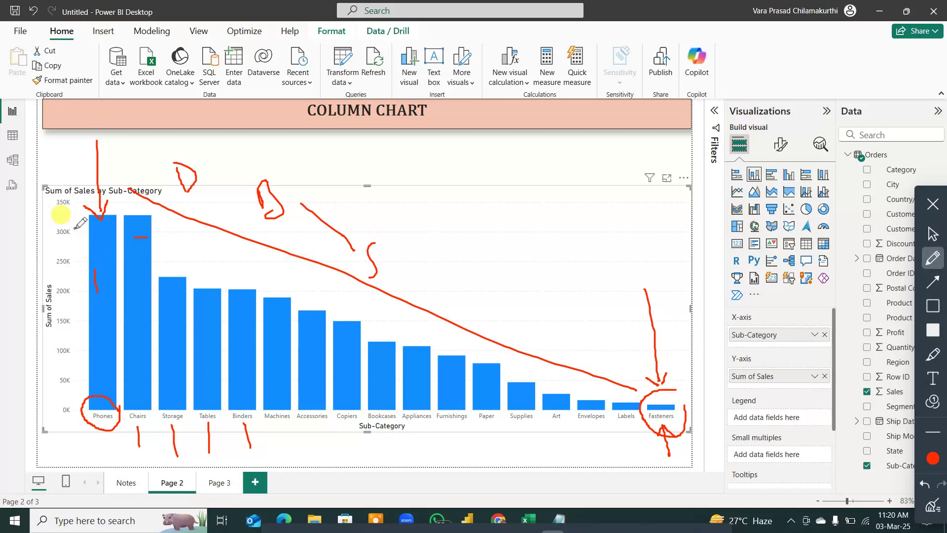
click(932, 505)
click(932, 204)
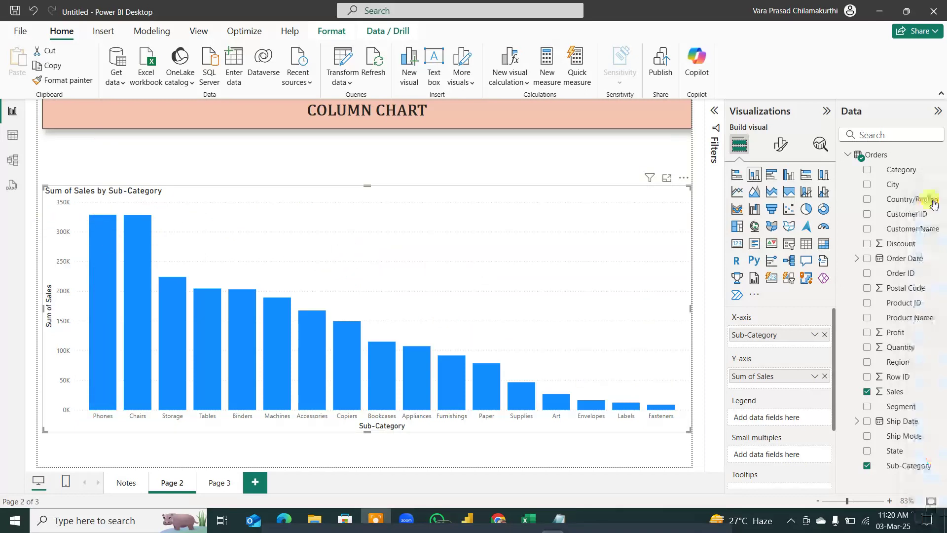
Step: Examine the rows of the Orders table and the text on the Notes page, returning to Page 2
click(13, 135)
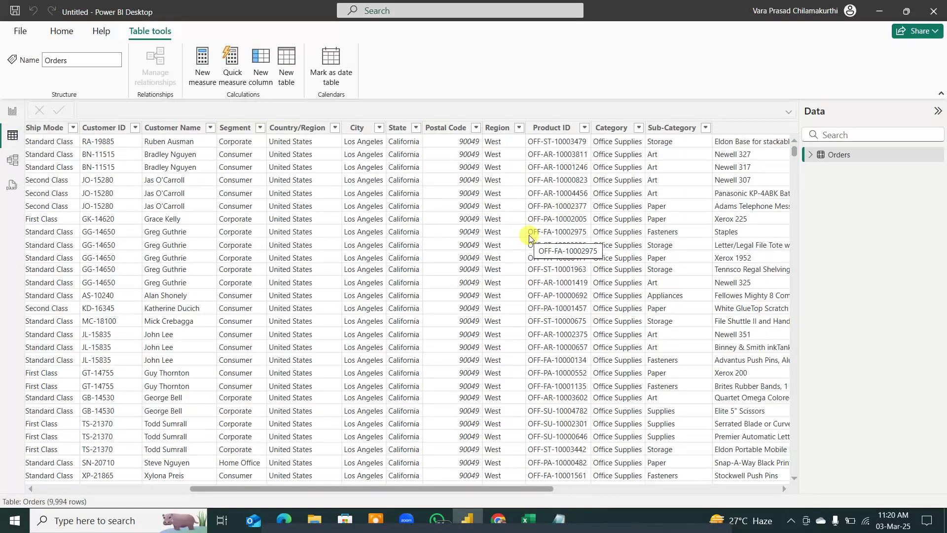
scroll(529, 239, down, 20)
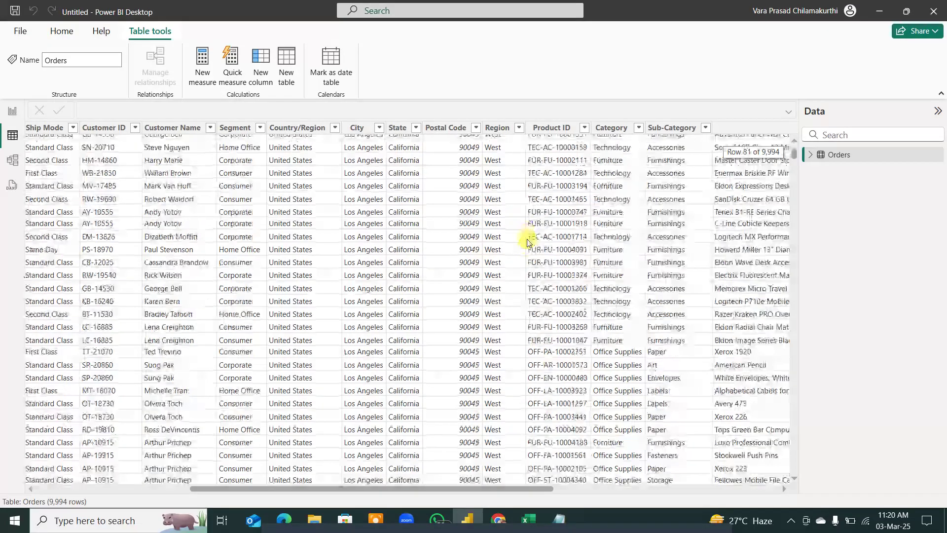
scroll(528, 241, down, 20)
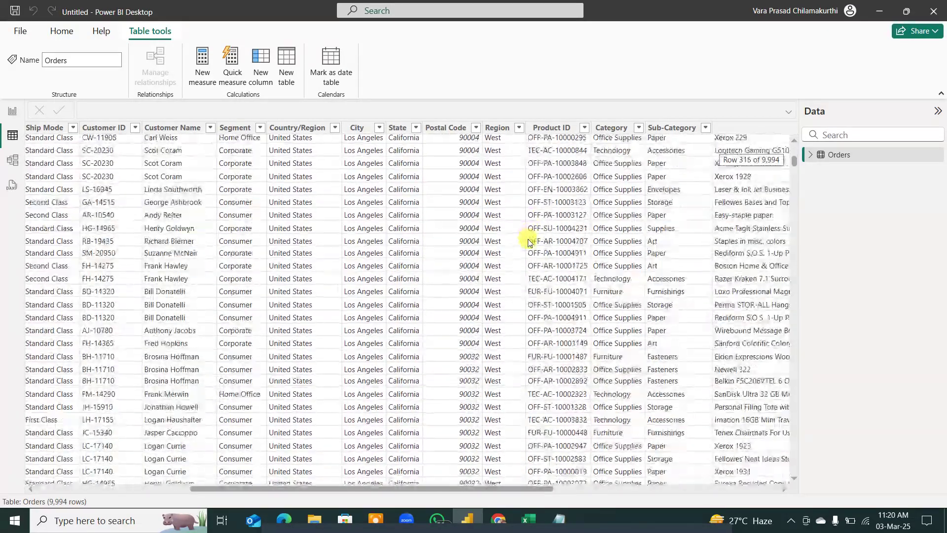
scroll(527, 240, up, 20)
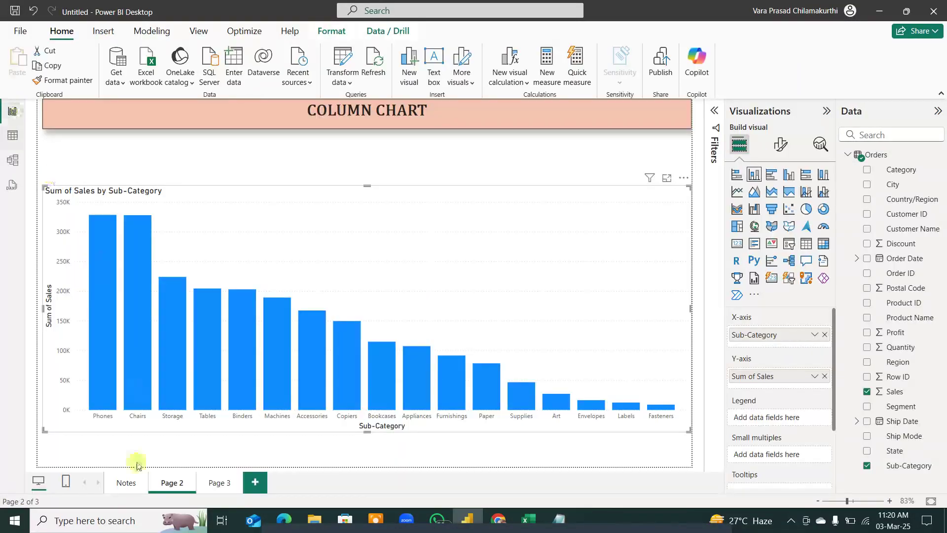
click(23, 112)
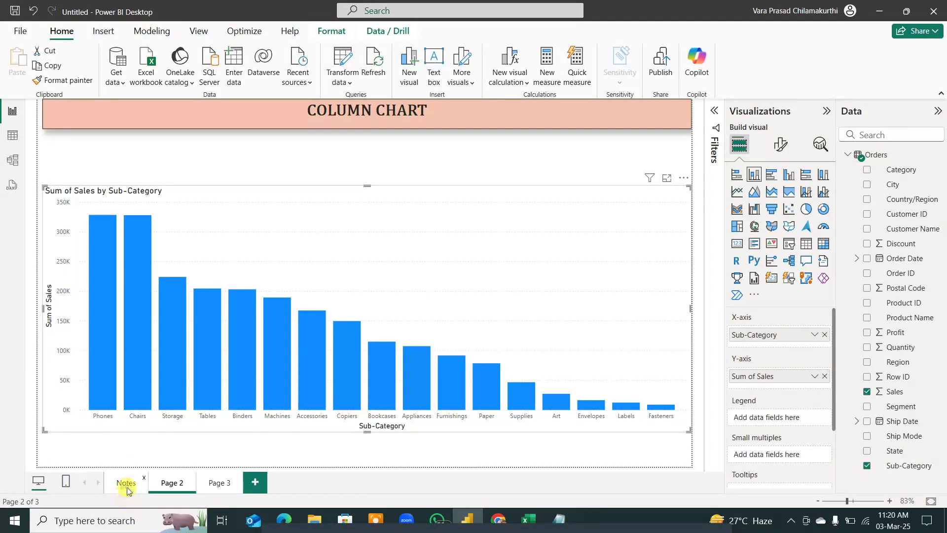
click(127, 488)
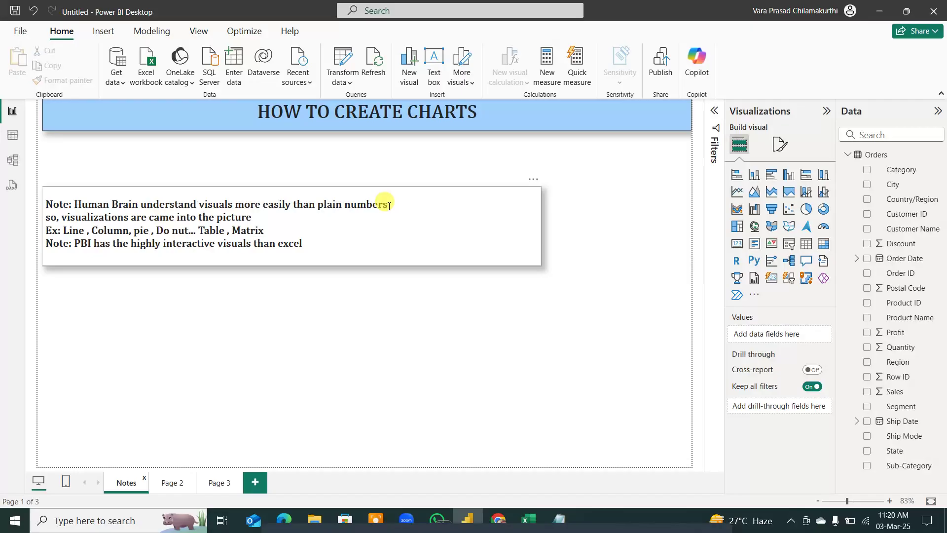
click(170, 482)
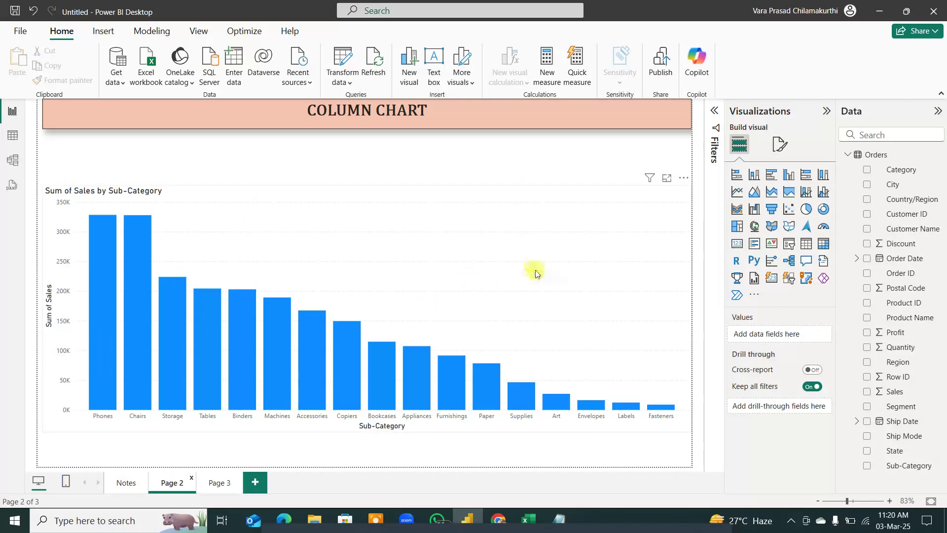
Step: Review the column chart's general Effects settings for background, visual border and shadow, then deselect the chart
click(615, 247)
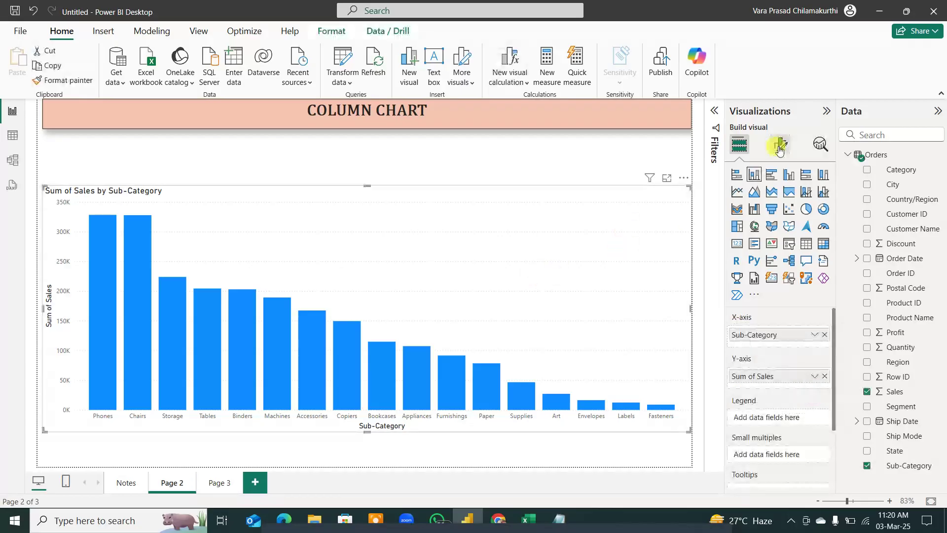
click(780, 148)
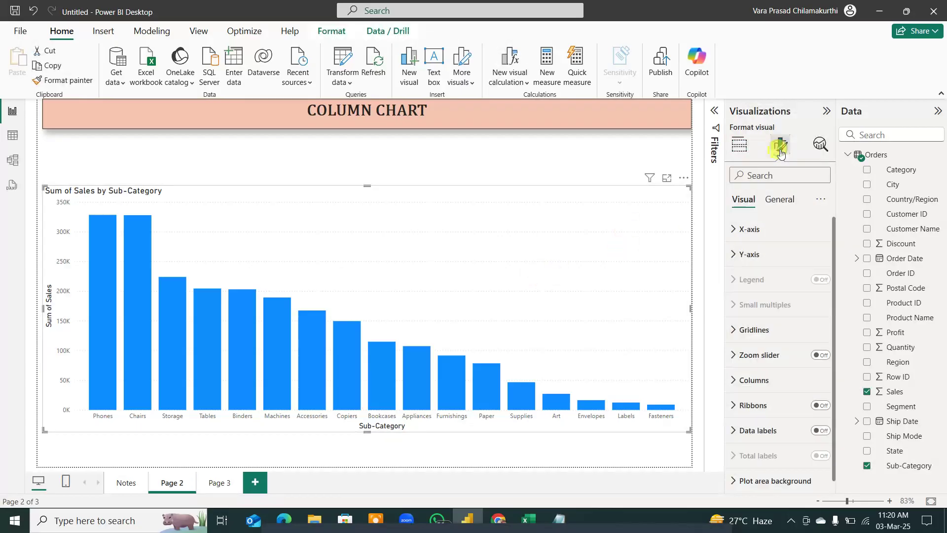
click(778, 202)
click(750, 279)
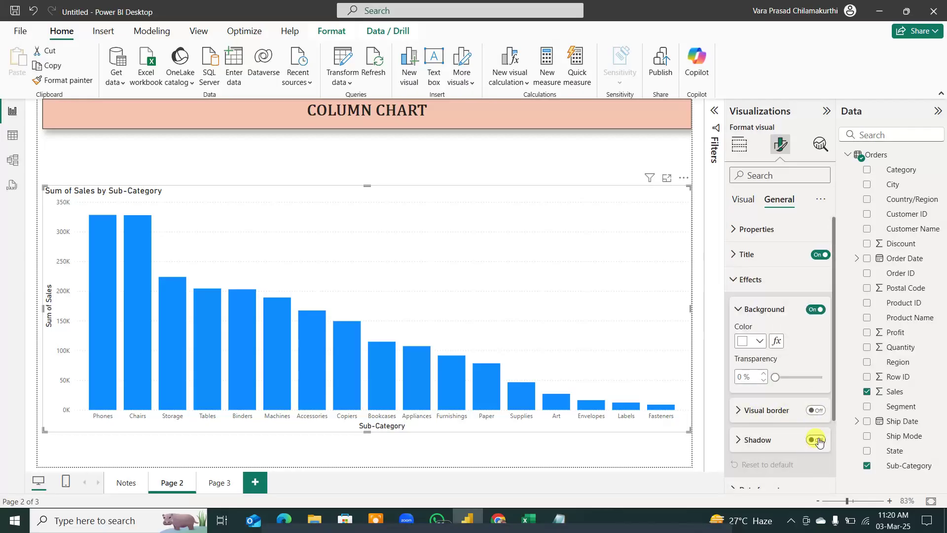
click(550, 159)
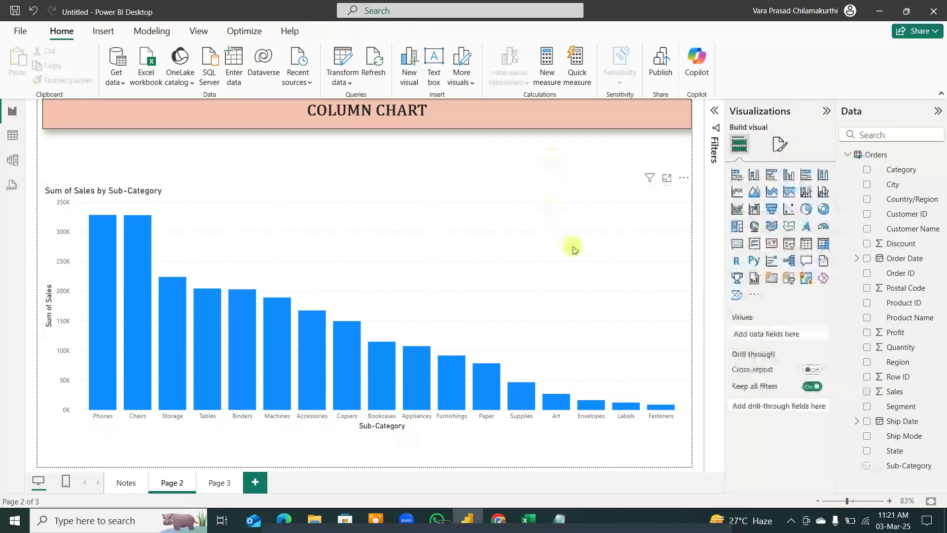
Step: View the column chart in focus mode and return to the report page
mouse_move(651, 181)
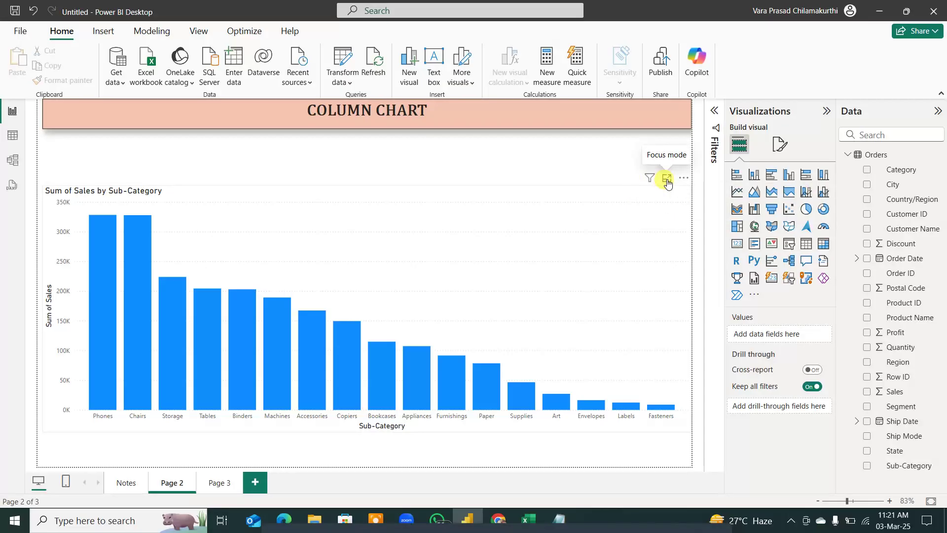
click(667, 179)
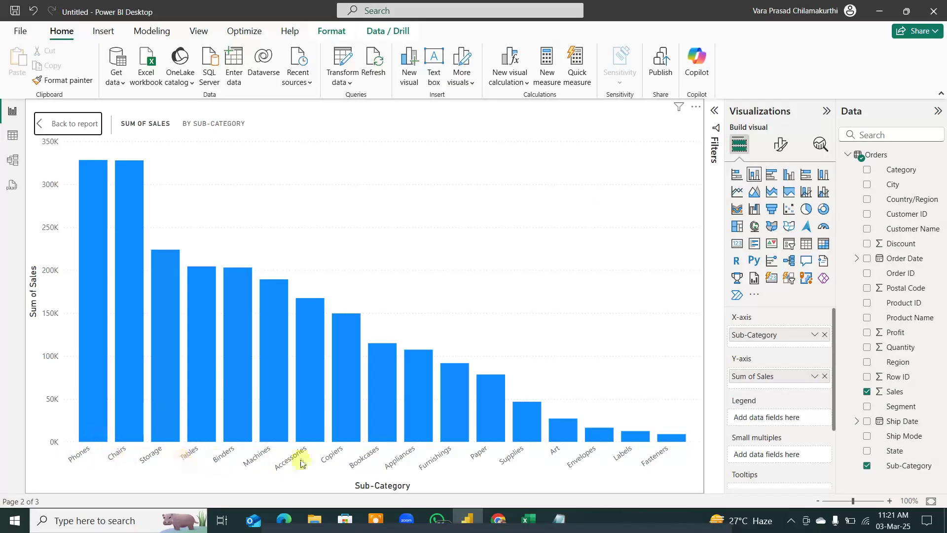
click(75, 124)
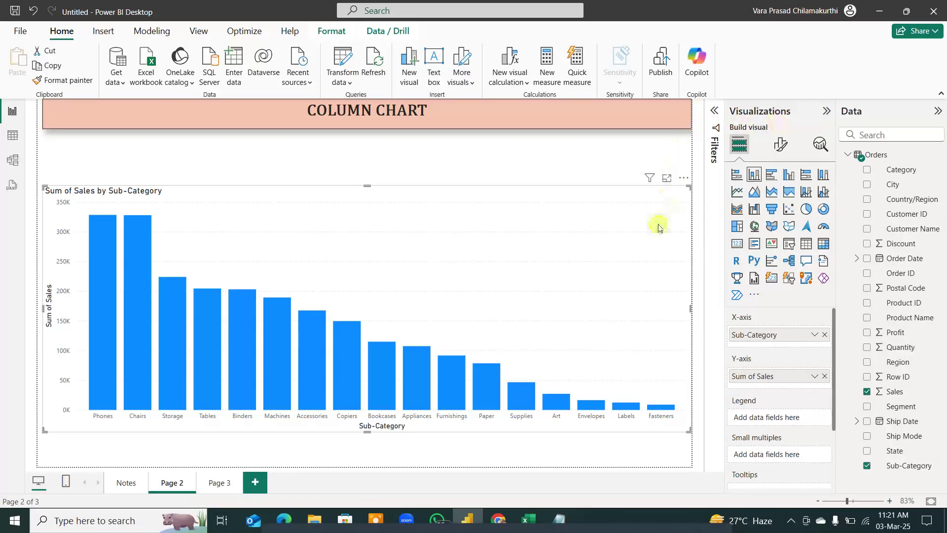
Step: Review the column chart's field assignments and its X-axis formatting options
click(781, 144)
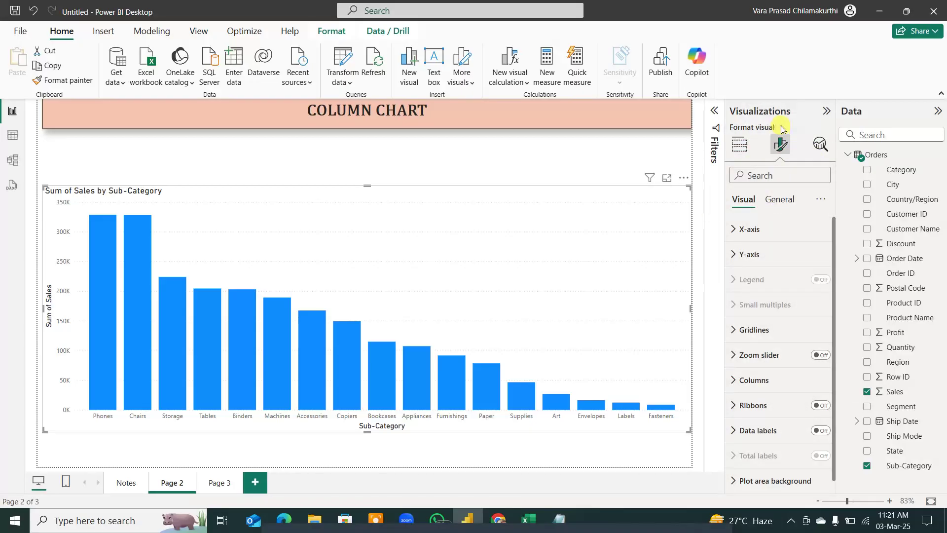
click(740, 146)
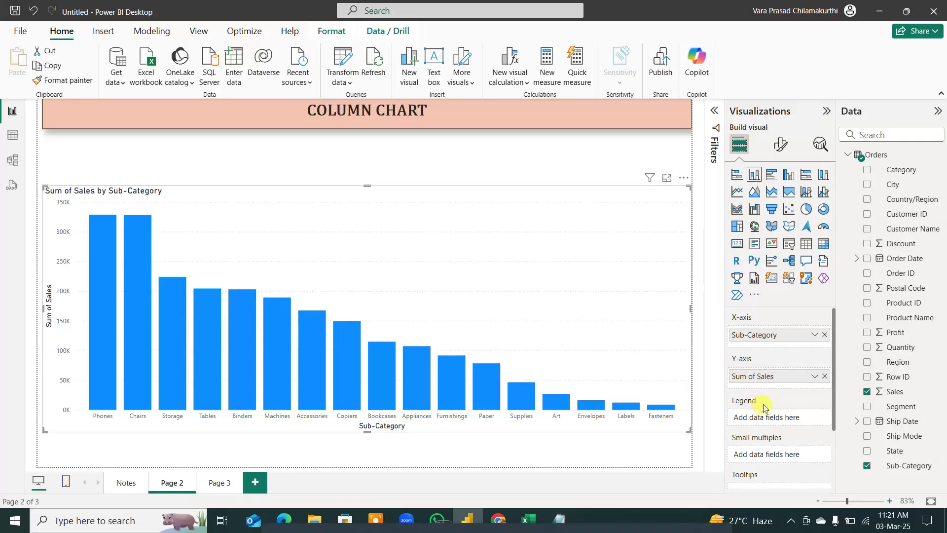
click(781, 145)
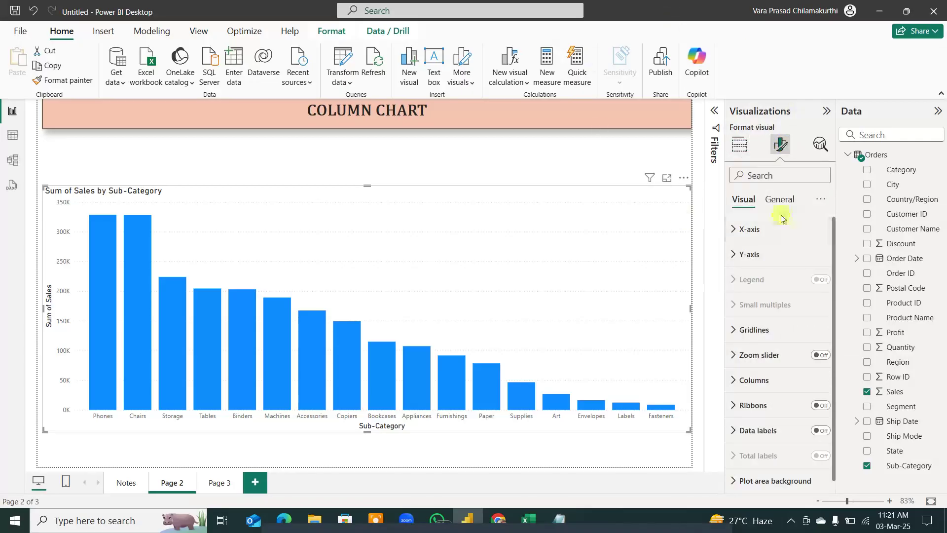
click(732, 229)
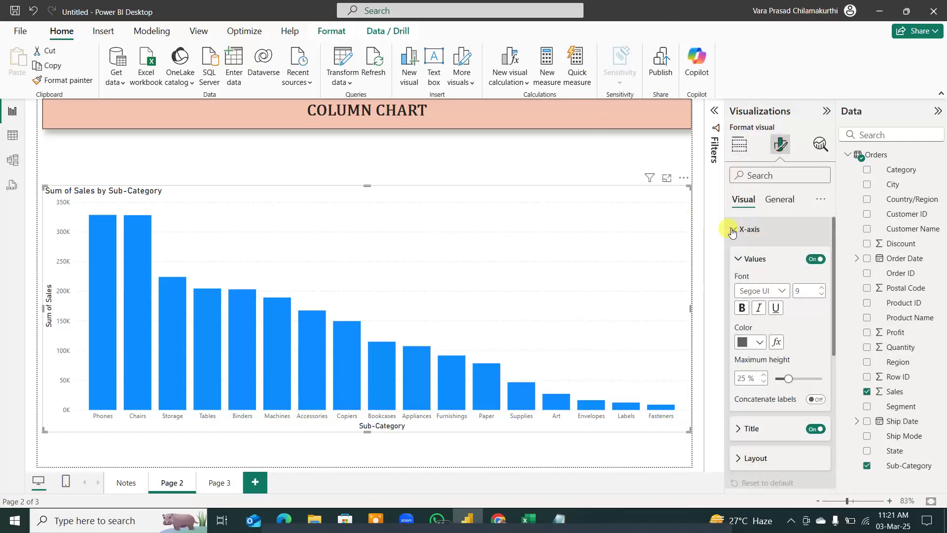
click(732, 230)
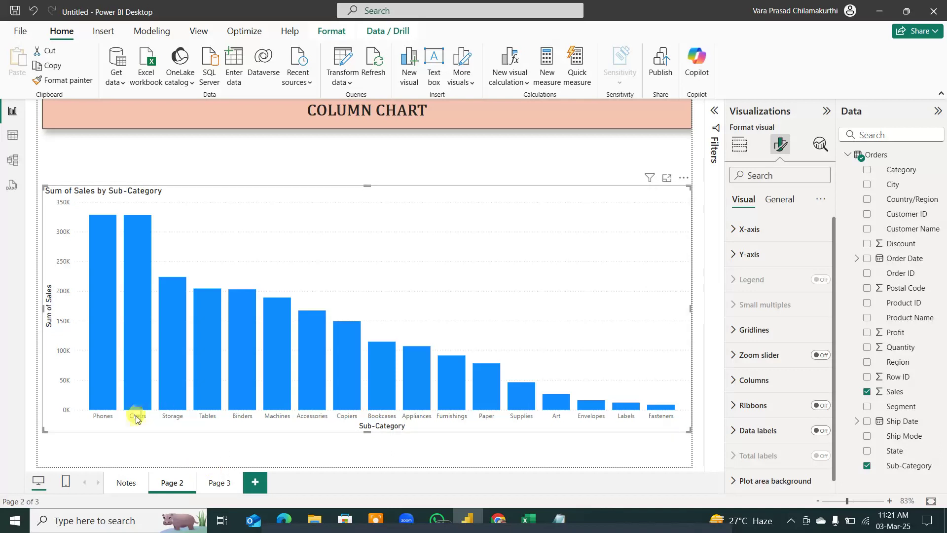
Step: Underline the sub-category labels along the X-axis with a red pen stroke, and clear the annotation
key(ctrl+shift+p)
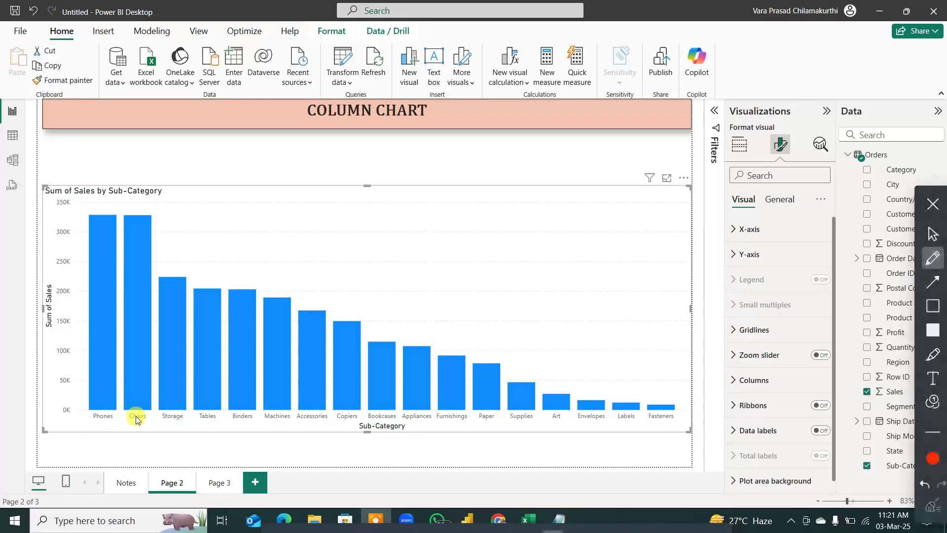
mouse_move(94, 428)
mouse_down()
mouse_move(513, 441)
mouse_move(672, 425)
mouse_up()
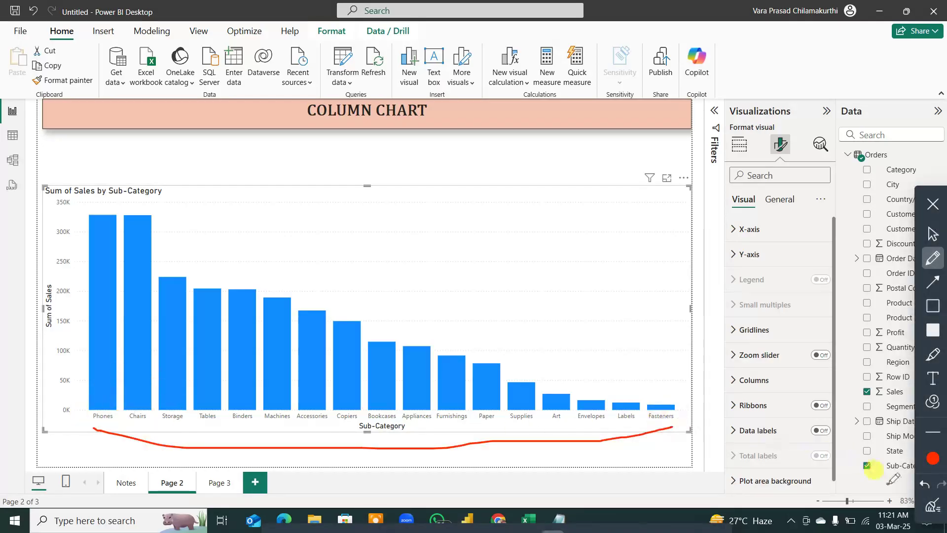
click(931, 504)
click(933, 204)
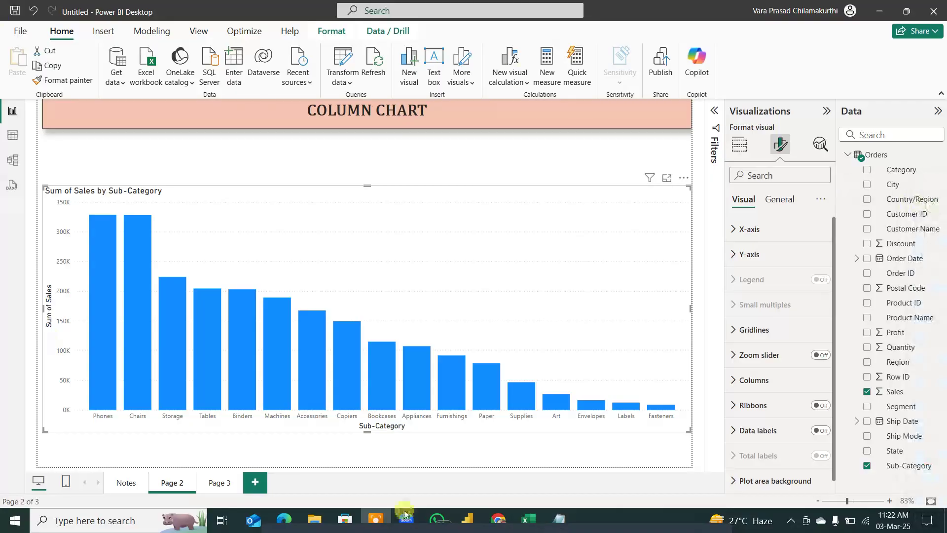
Step: Format the X-axis value labels with font size 11, bold and black
click(734, 230)
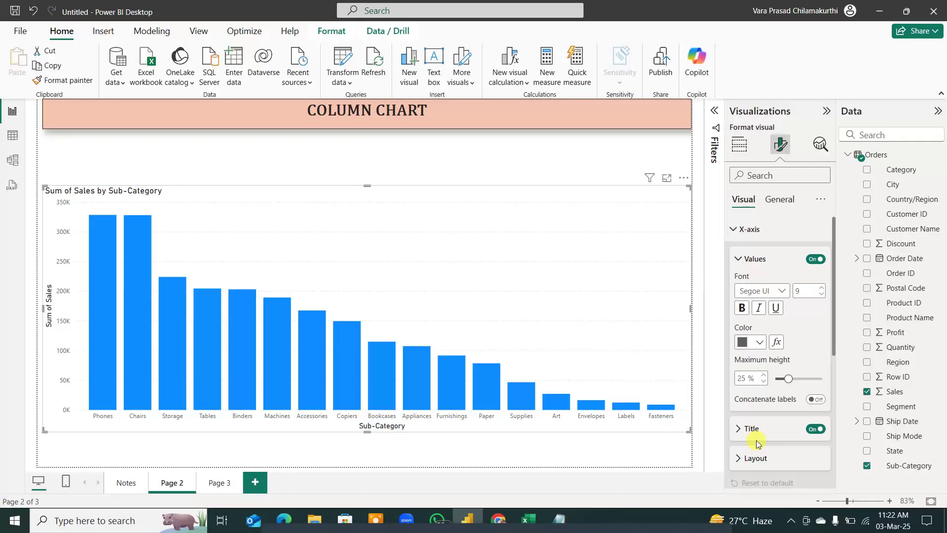
click(804, 290)
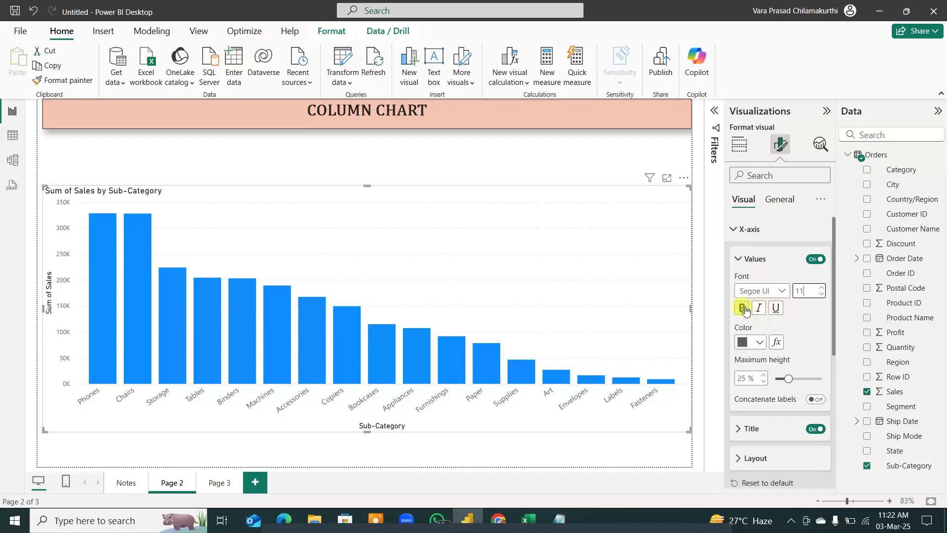
click(744, 308)
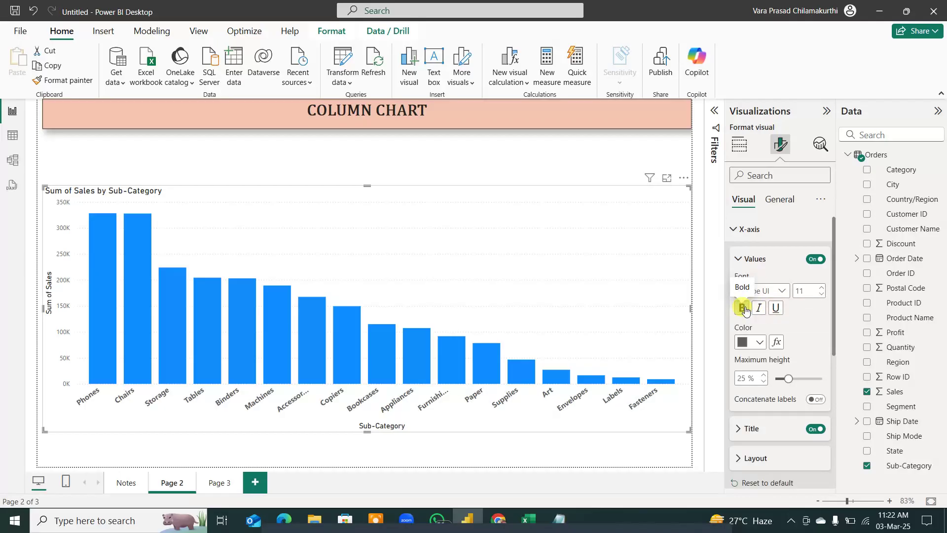
click(758, 342)
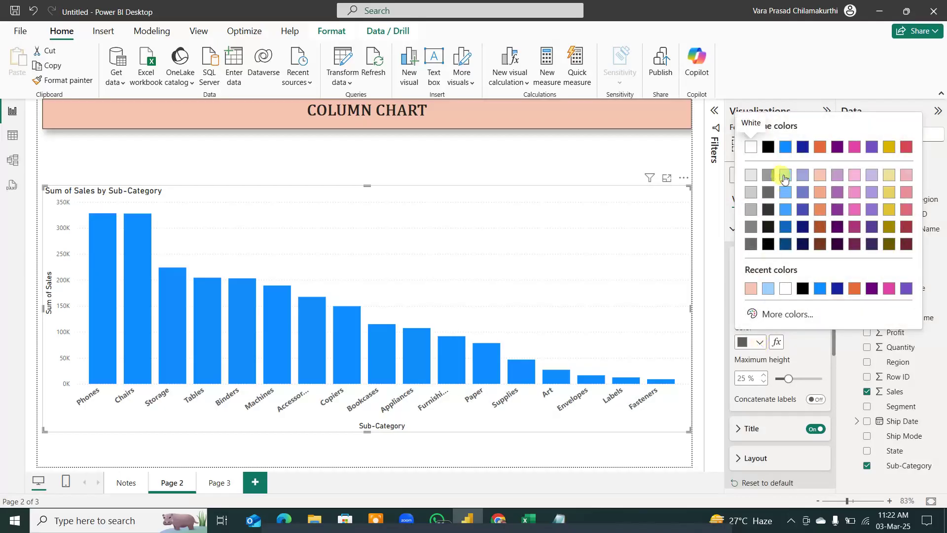
click(768, 147)
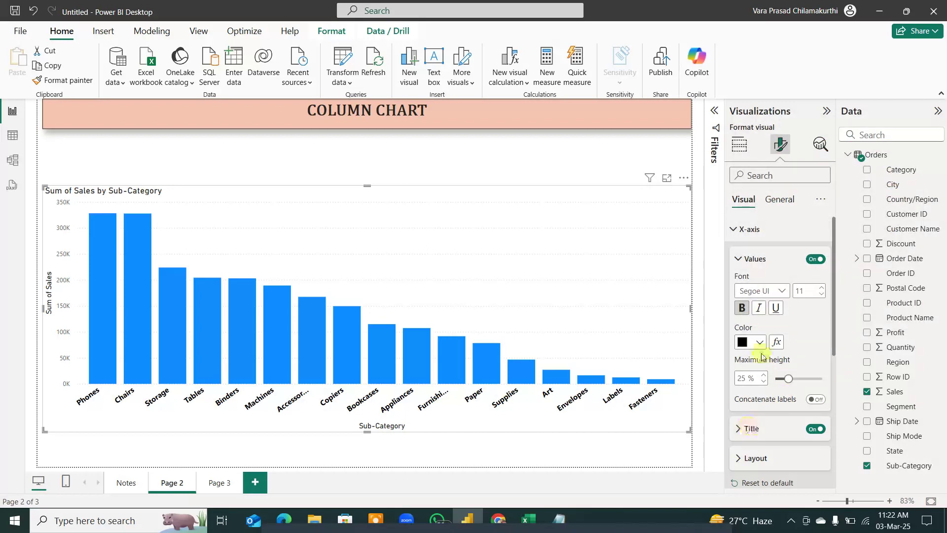
click(736, 259)
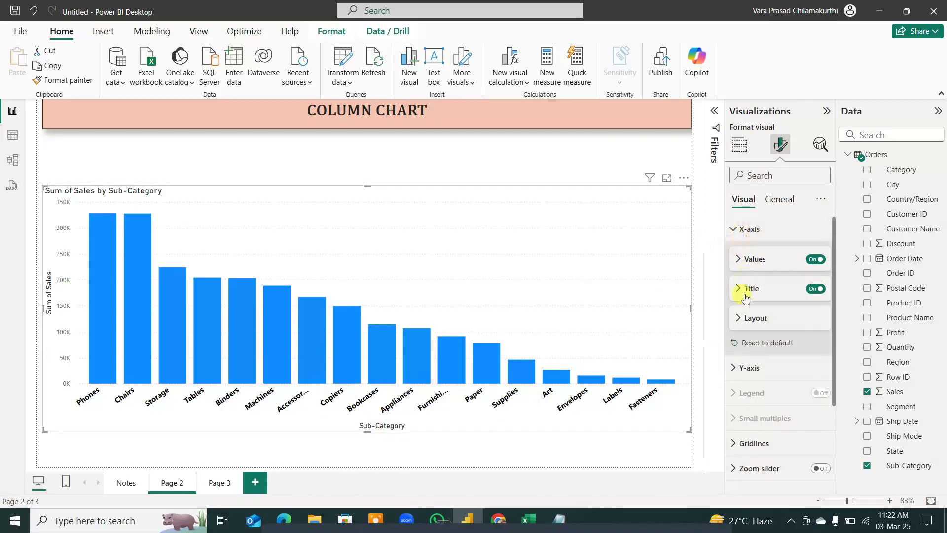
click(735, 230)
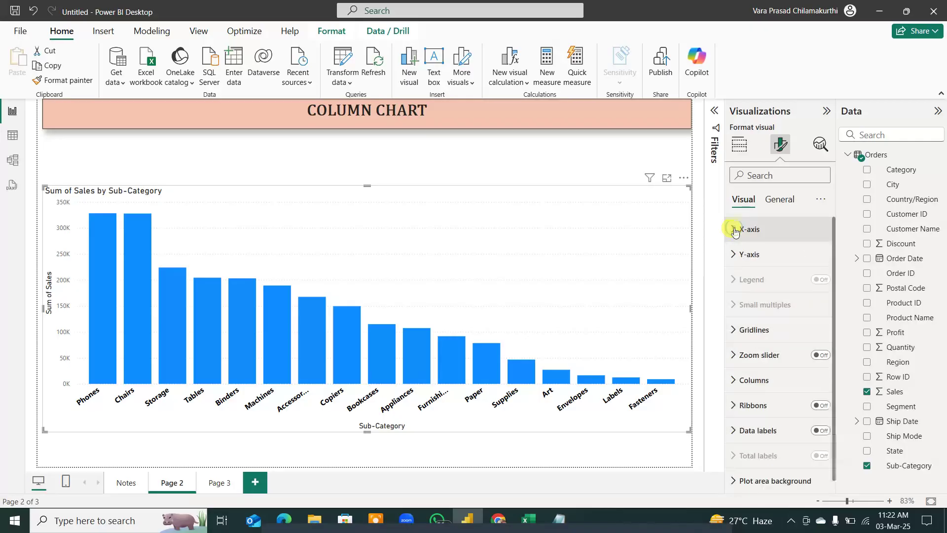
Step: Toggle the X-axis title off and on again, and set its font to size 14 bold
click(737, 231)
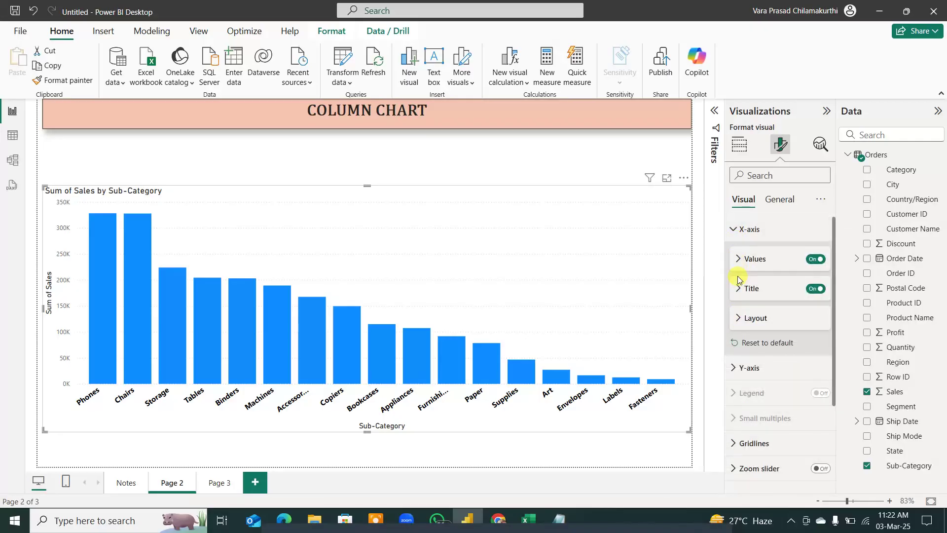
click(813, 289)
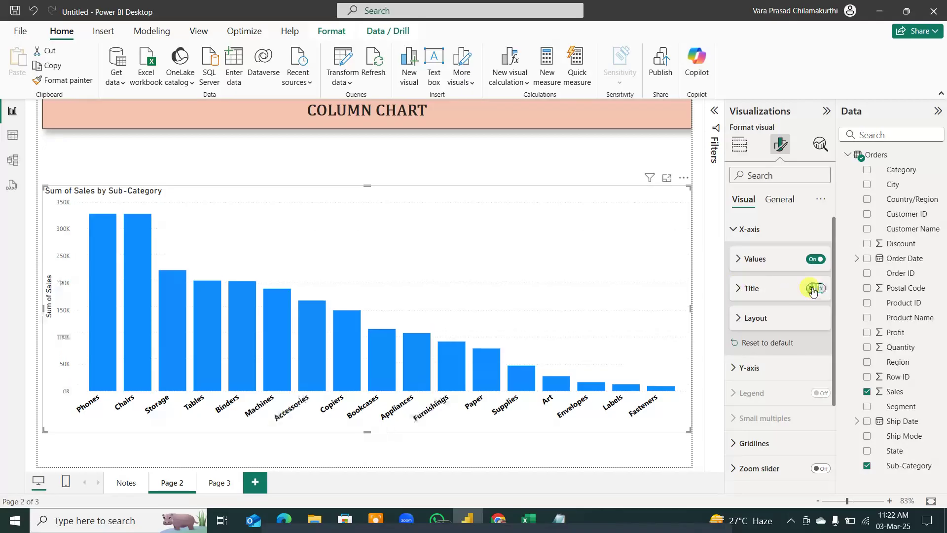
click(816, 289)
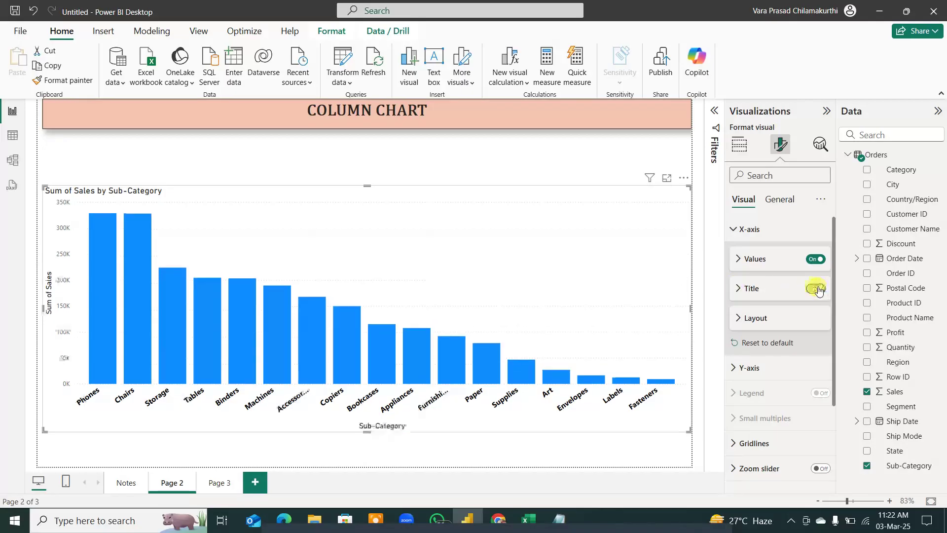
click(740, 289)
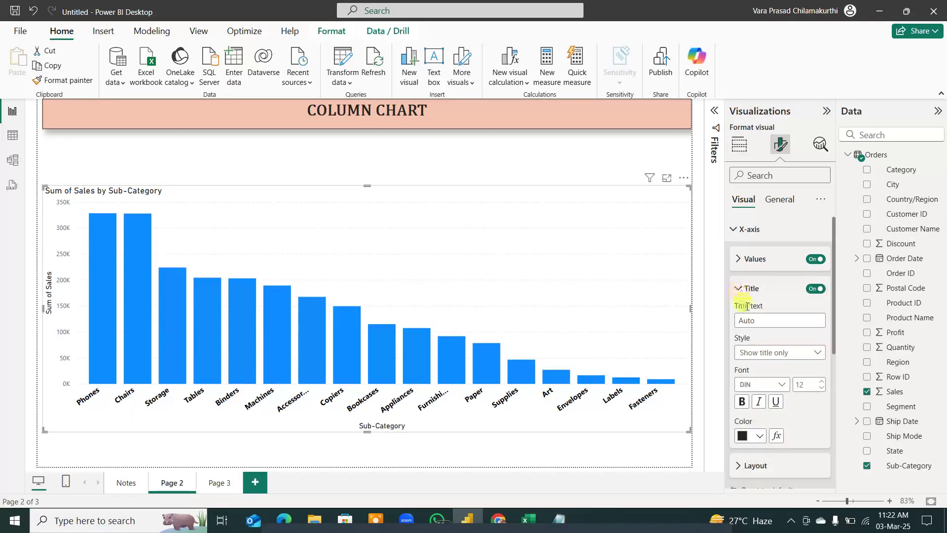
click(800, 381)
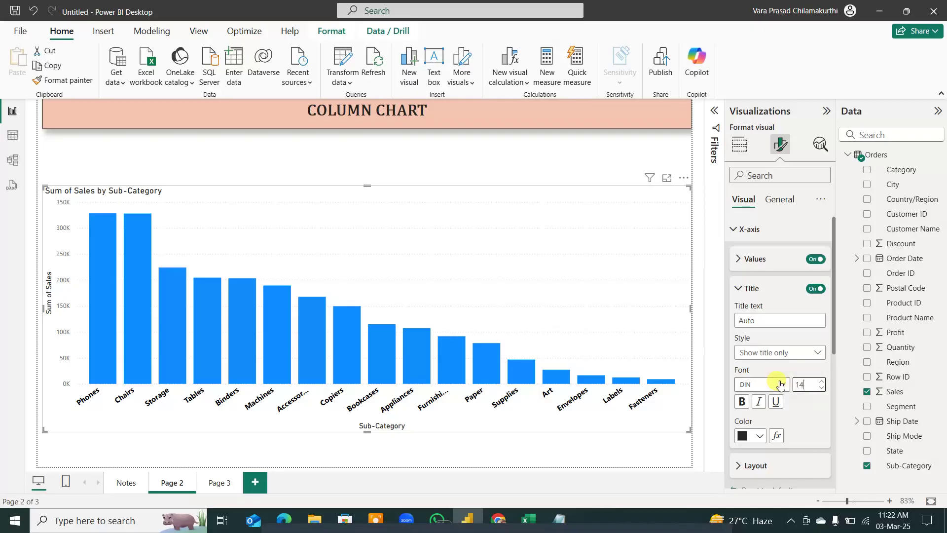
click(742, 402)
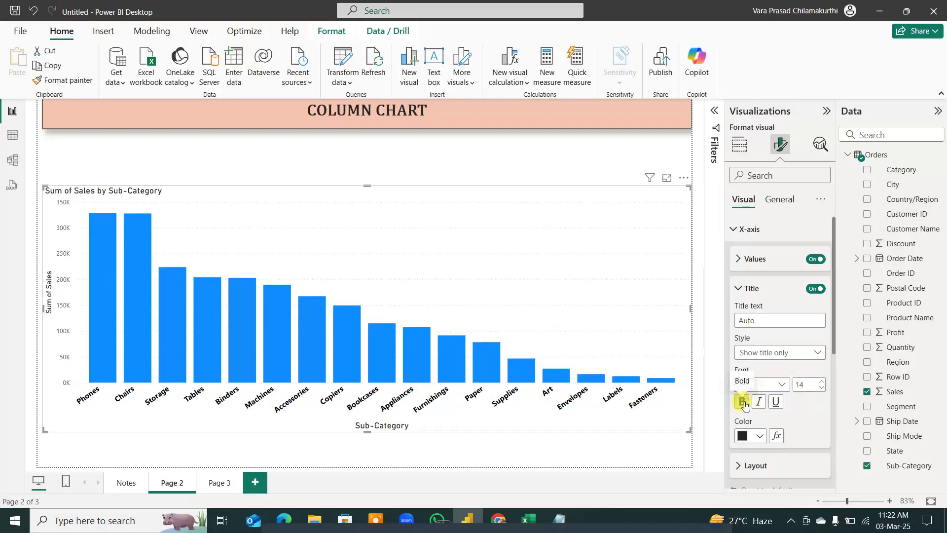
Step: Set the X-axis title's font color to a custom bright red
click(760, 437)
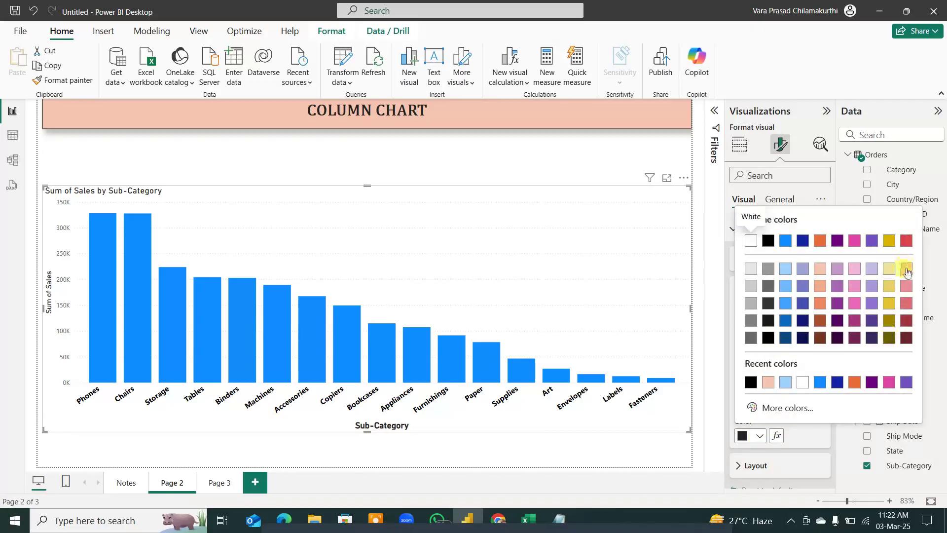
click(788, 408)
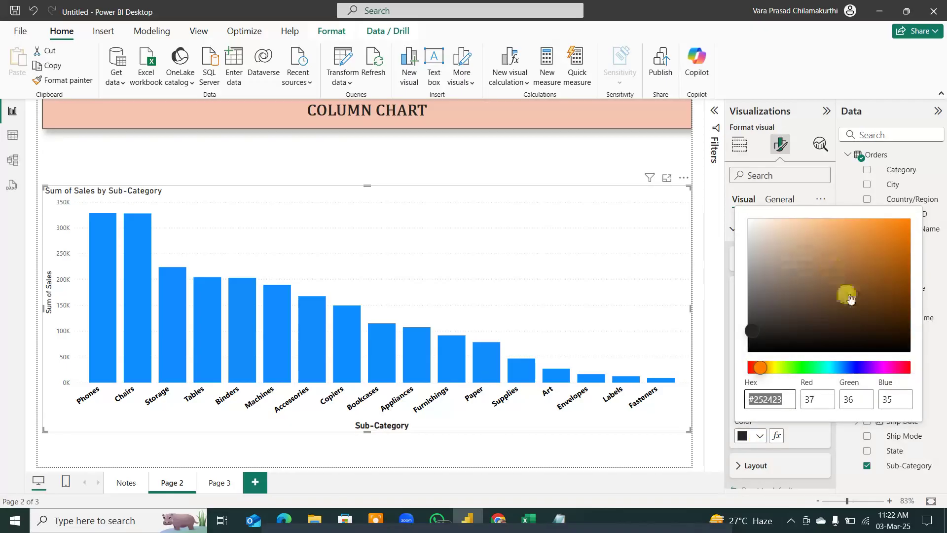
click(909, 368)
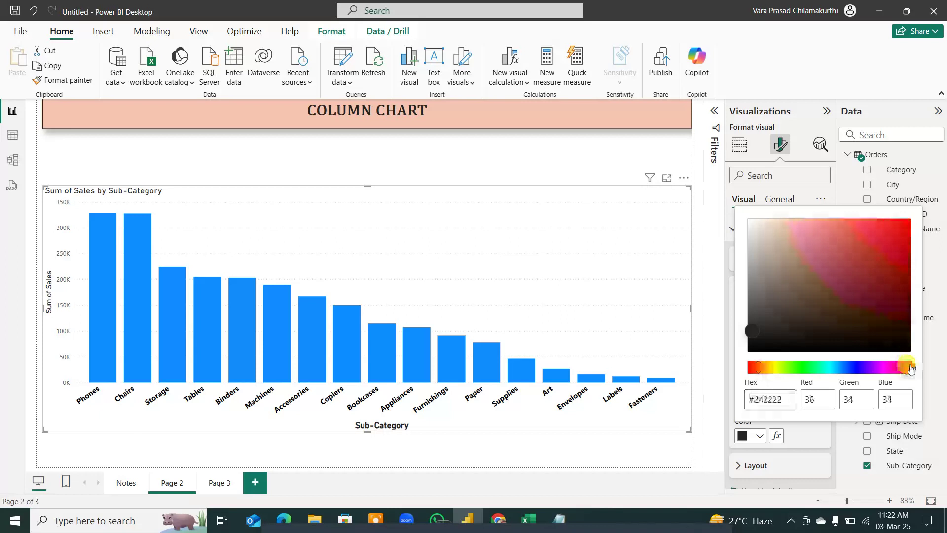
click(904, 223)
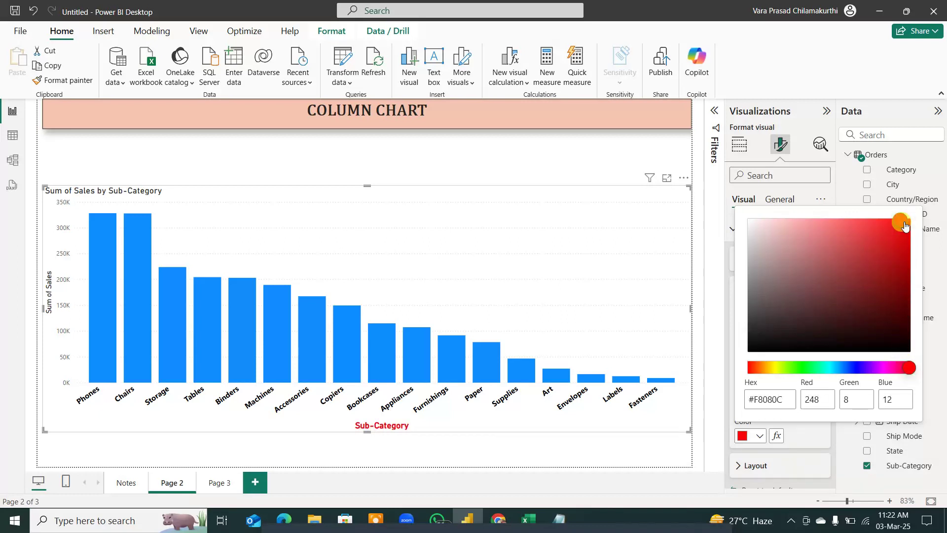
click(808, 438)
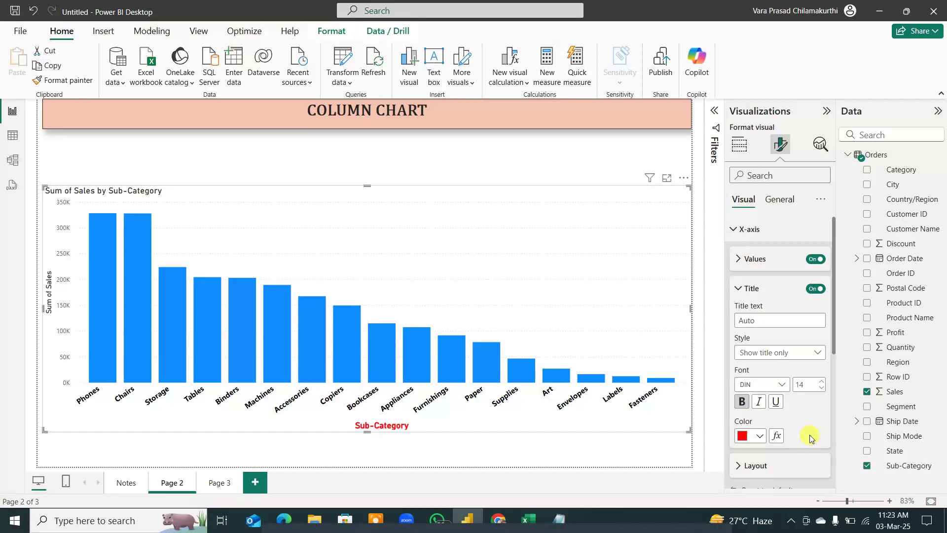
Step: Mark up the chart's columns with red pen arrows, a loop, check marks and short lines, and clear the annotations
key(ctrl+shift+d)
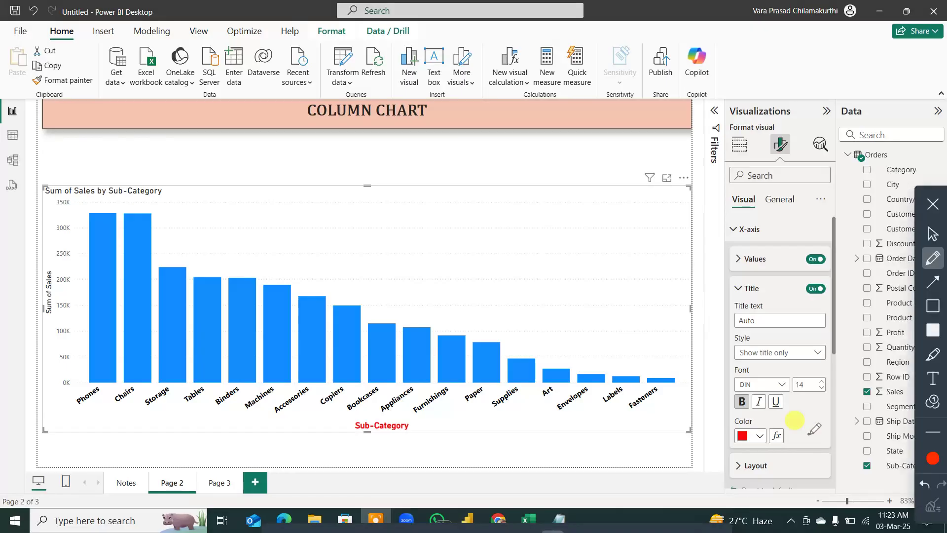
drag(598, 193, 533, 195)
mouse_move(464, 219)
mouse_down()
mouse_move(407, 311)
mouse_move(439, 312)
mouse_up()
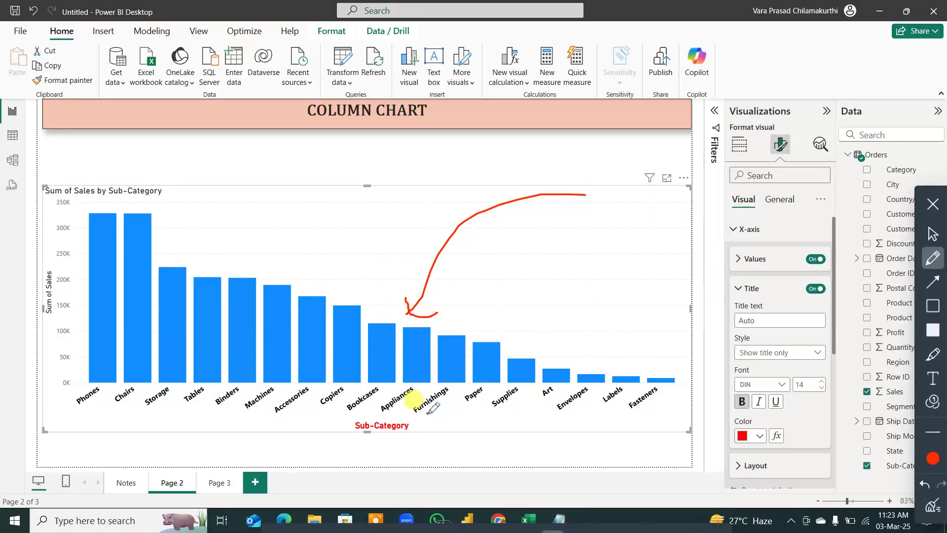
mouse_move(384, 323)
mouse_down()
mouse_move(197, 237)
mouse_move(497, 324)
mouse_up()
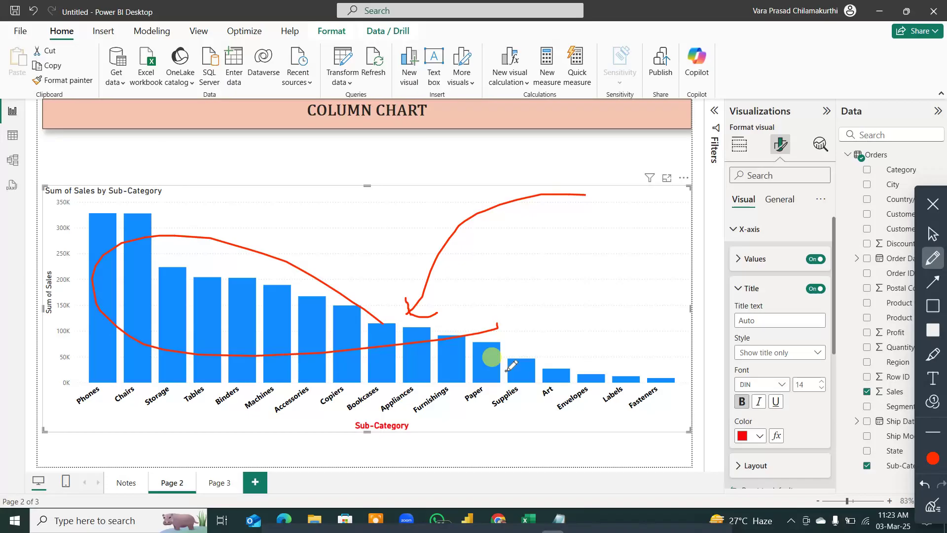
drag(241, 314, 273, 269)
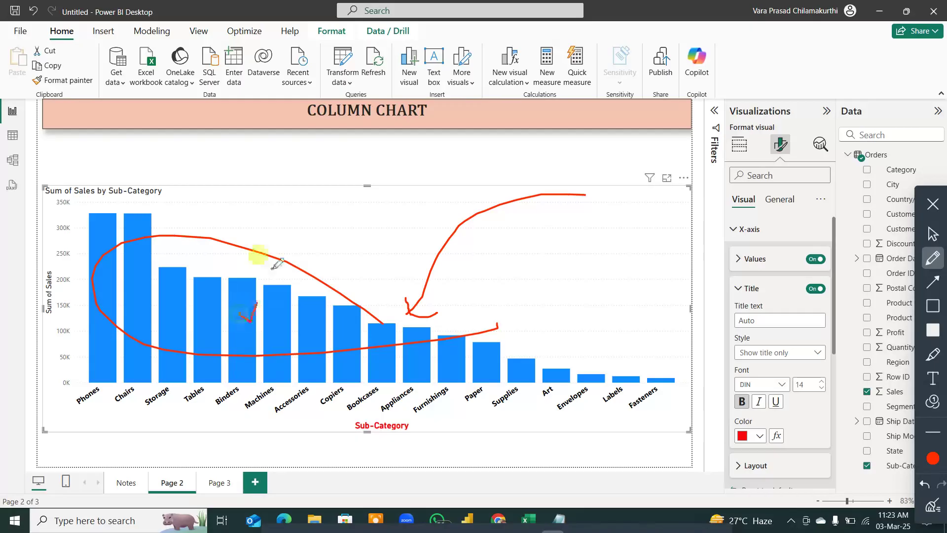
mouse_move(282, 306)
mouse_down()
mouse_move(318, 281)
mouse_move(364, 272)
mouse_up()
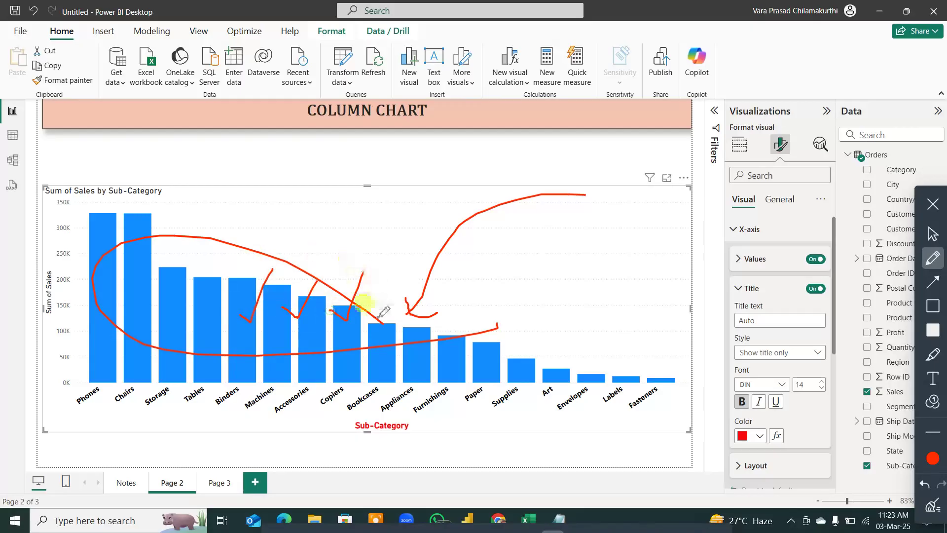
drag(401, 297, 396, 310)
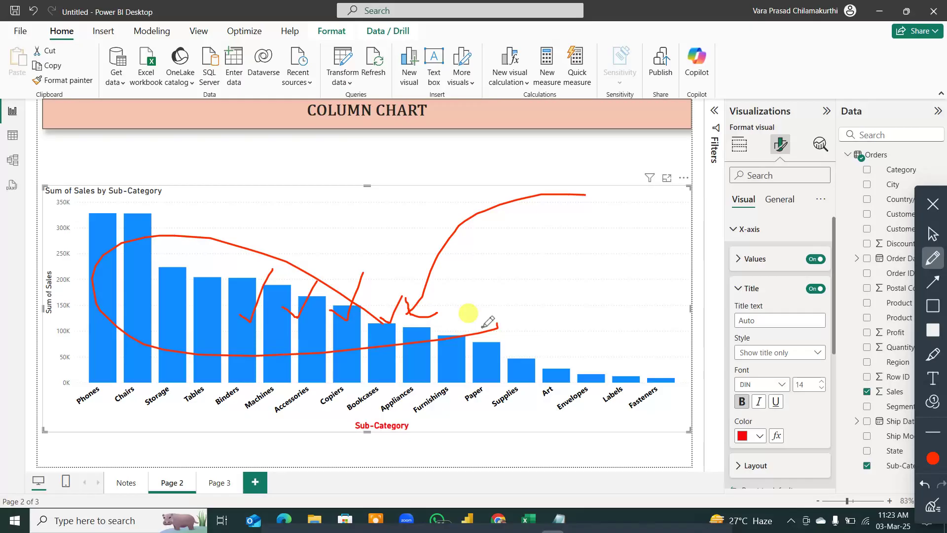
mouse_move(137, 279)
mouse_down()
mouse_move(221, 284)
mouse_move(226, 308)
mouse_move(261, 342)
mouse_up()
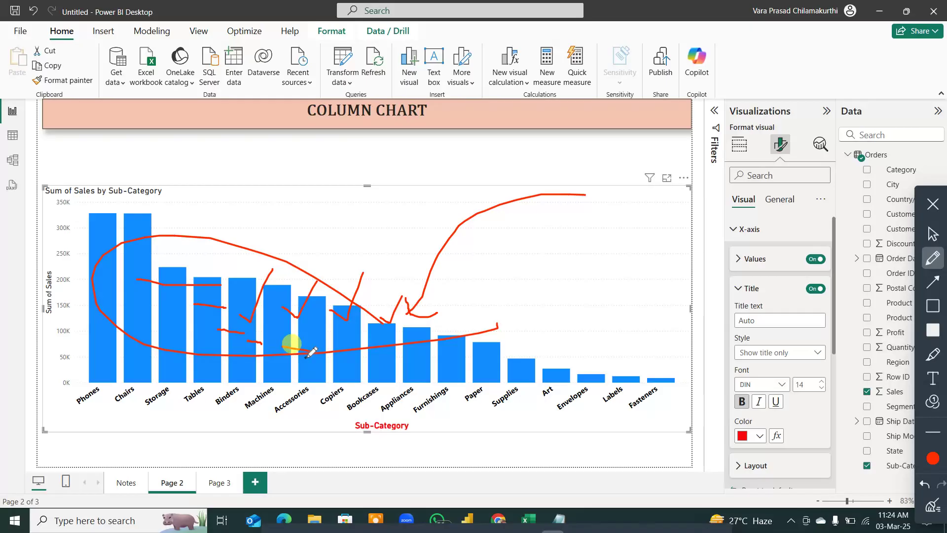
mouse_move(305, 210)
mouse_down()
mouse_move(248, 260)
mouse_move(241, 290)
mouse_move(254, 285)
mouse_move(237, 320)
mouse_up()
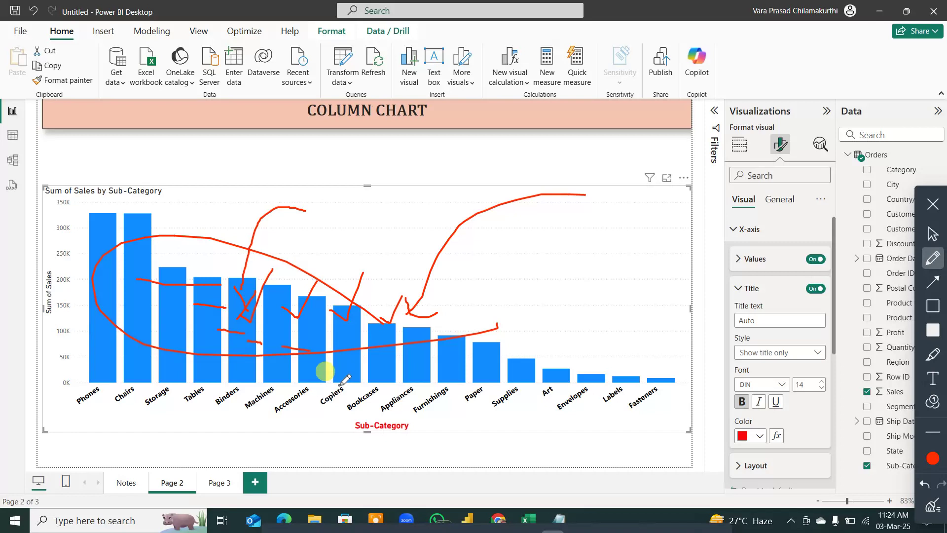
click(932, 504)
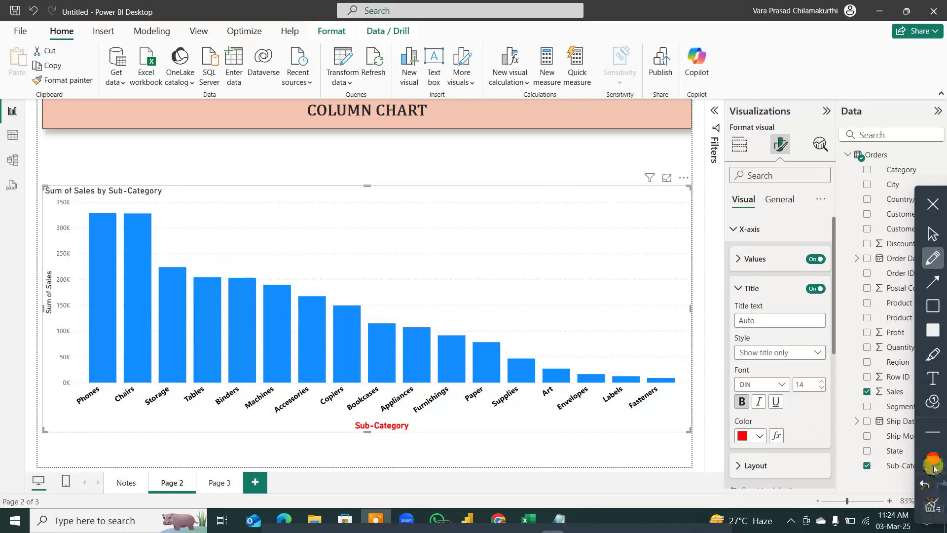
click(933, 204)
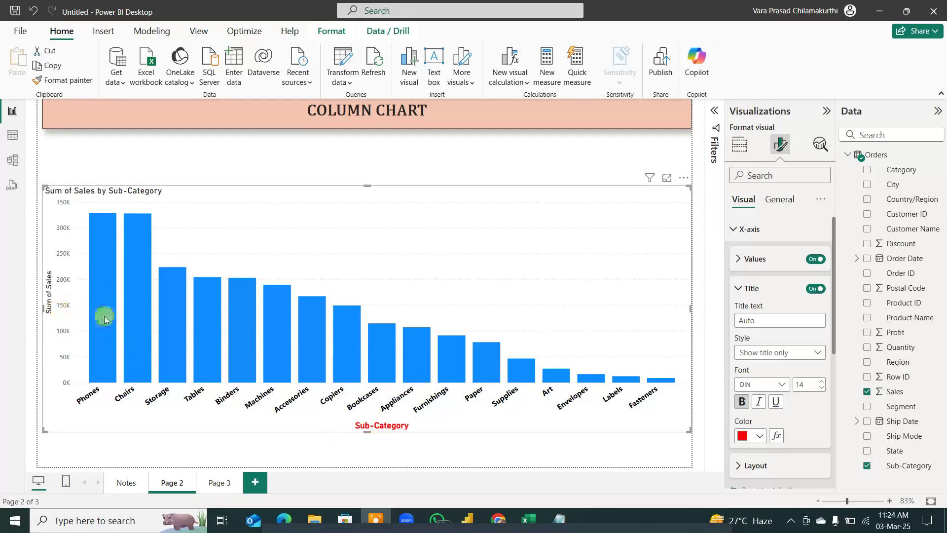
Step: Format the Y-axis value labels with font size 11, bold and black
click(739, 228)
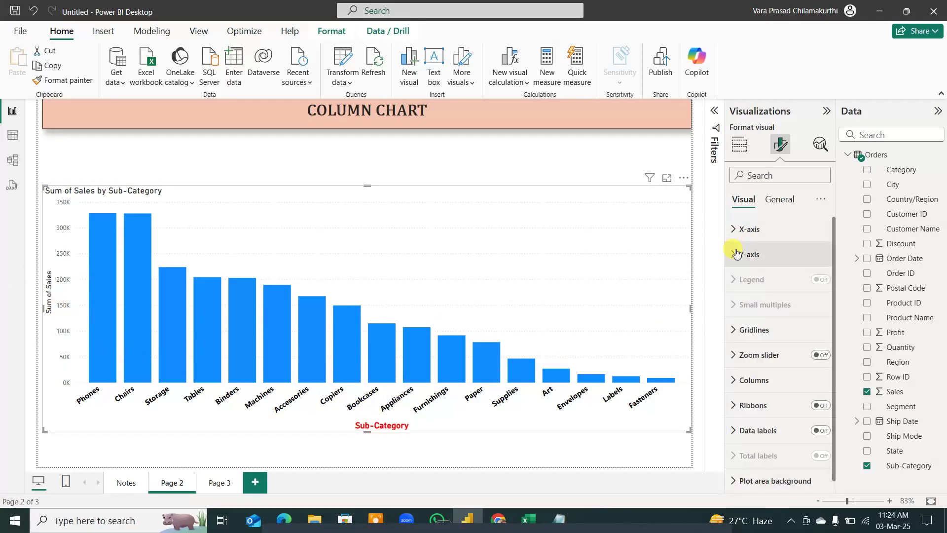
click(738, 253)
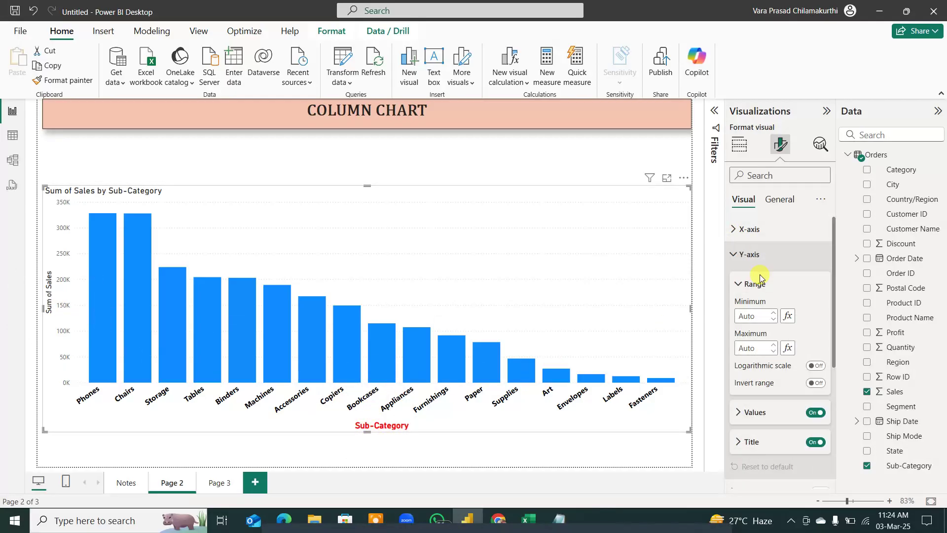
click(738, 414)
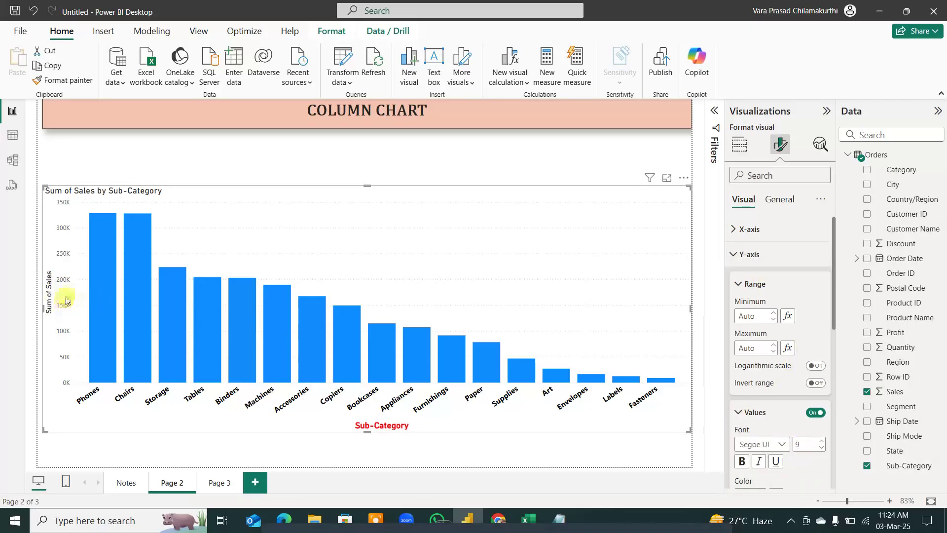
double_click(803, 444)
text(11)
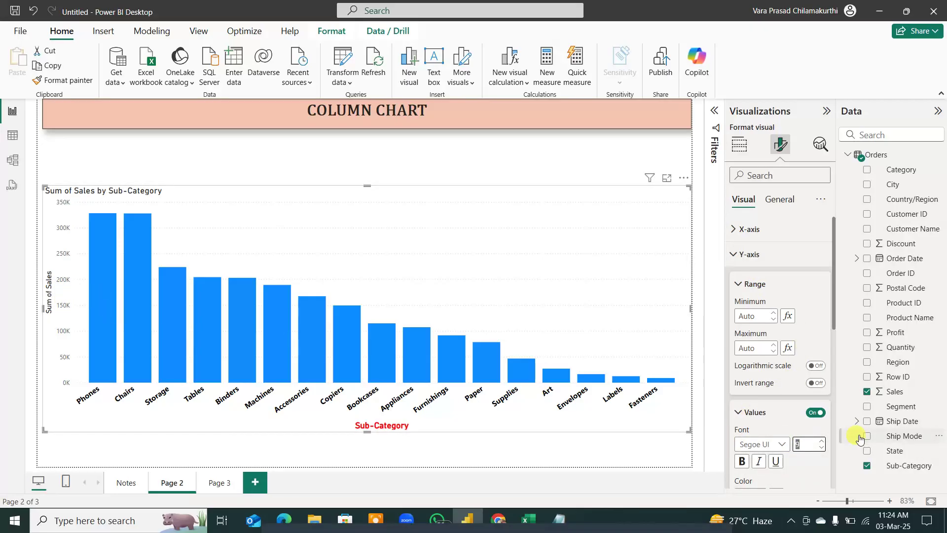
click(744, 463)
scroll(777, 387, down, 3)
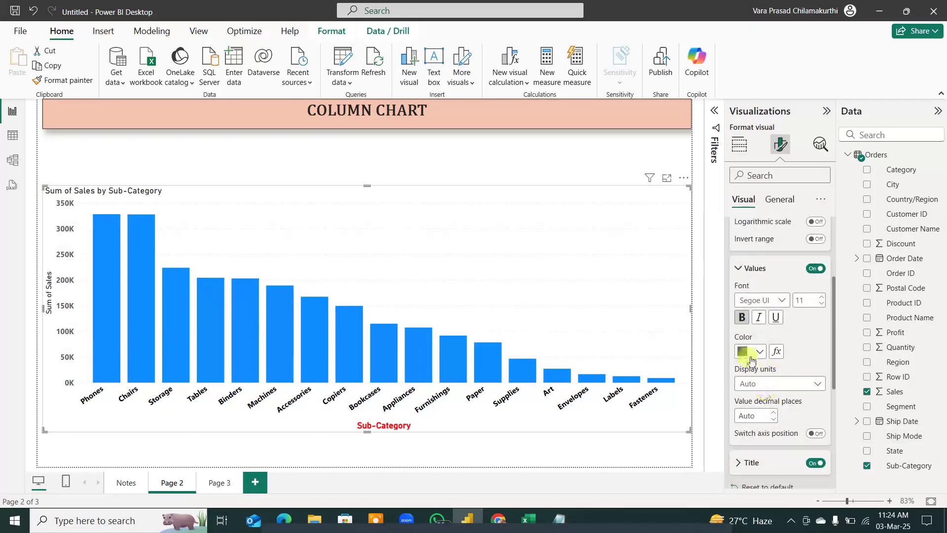
click(760, 358)
click(764, 154)
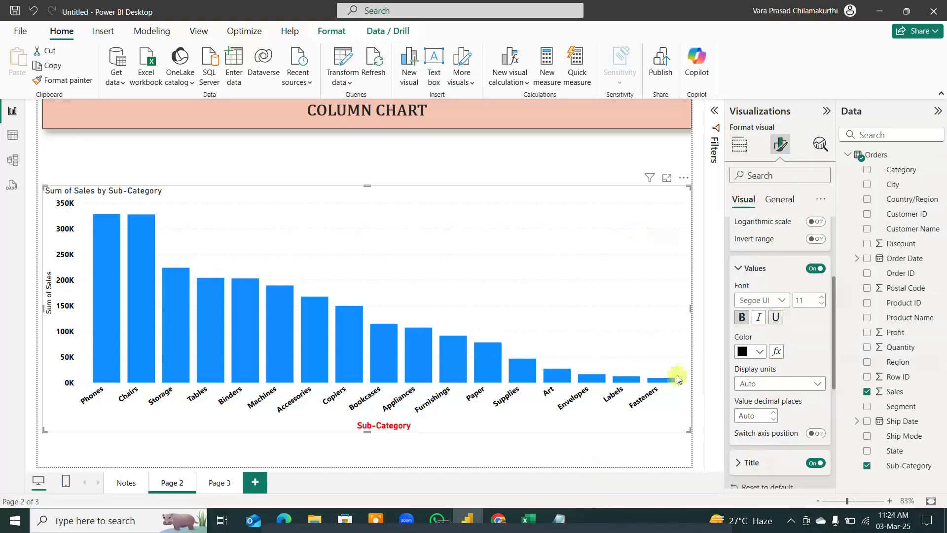
click(738, 267)
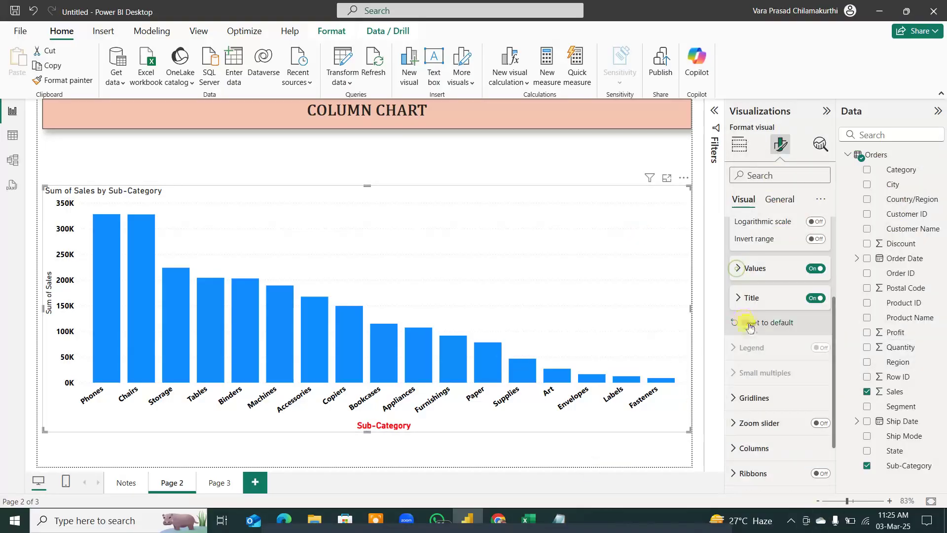
scroll(752, 328, up, 3)
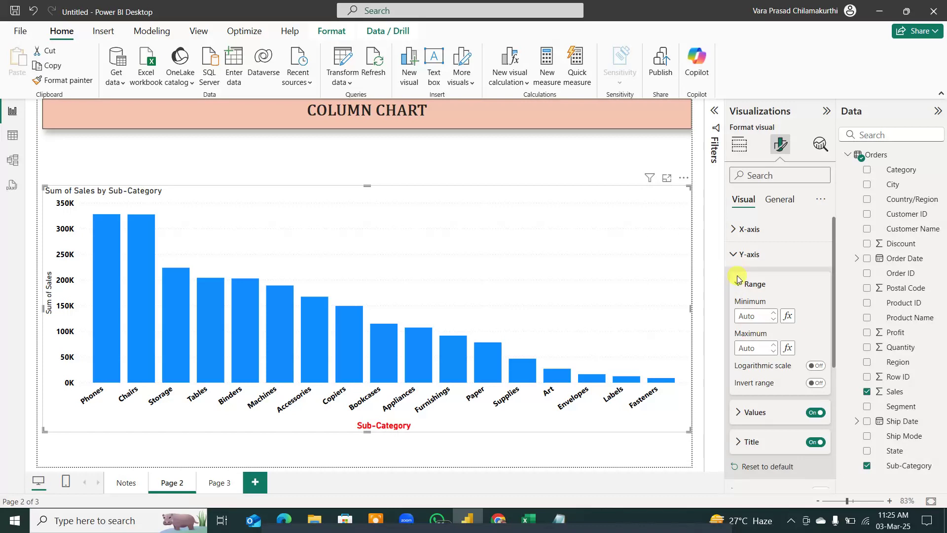
click(735, 255)
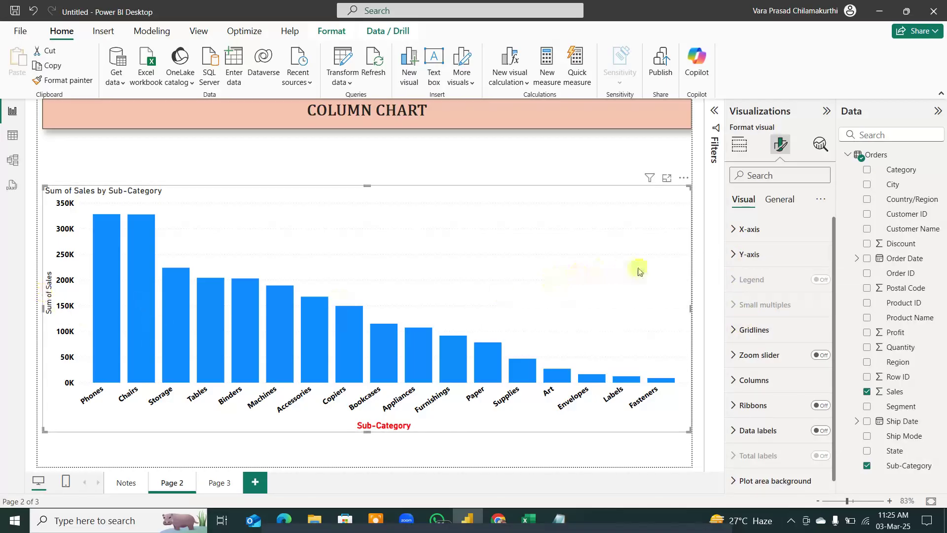
Step: Toggle the Y-axis title off and on again, and do the same with the Y-axis values
click(732, 255)
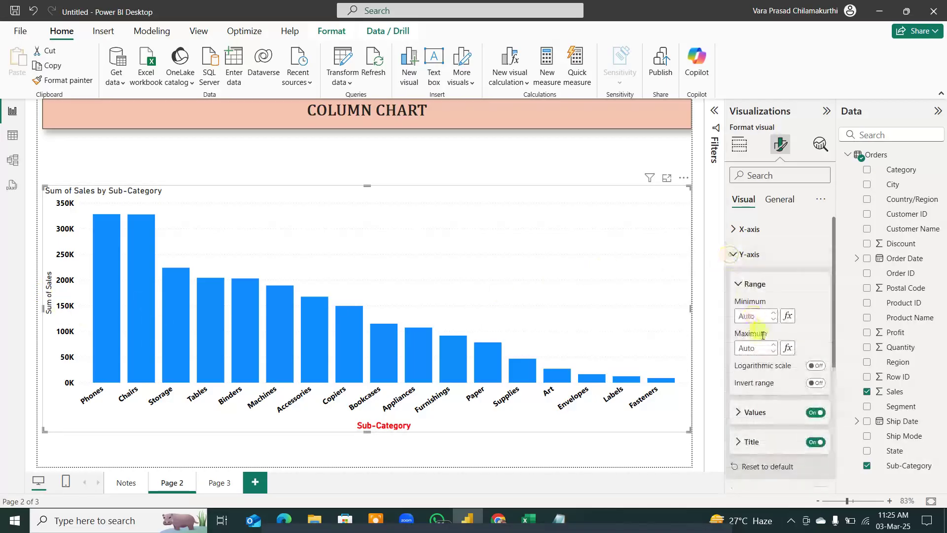
click(739, 442)
click(814, 443)
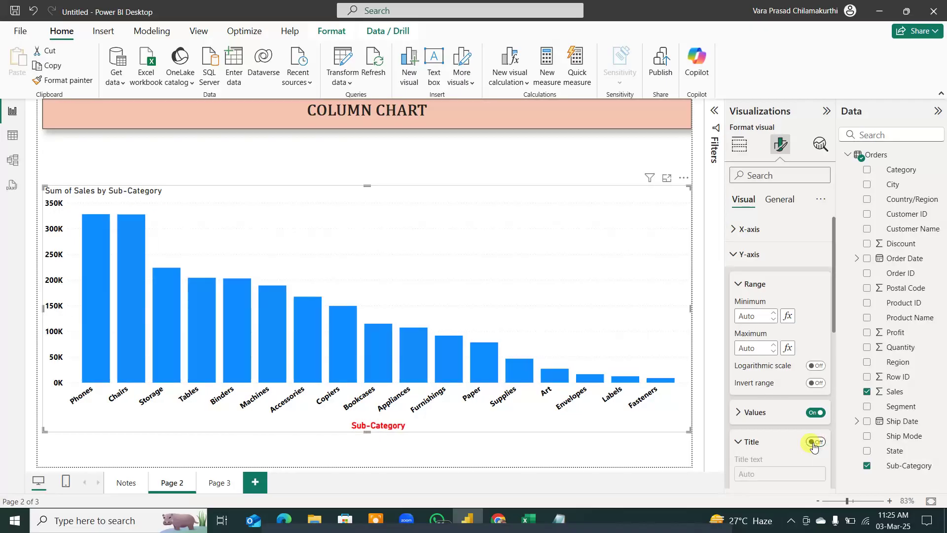
click(813, 443)
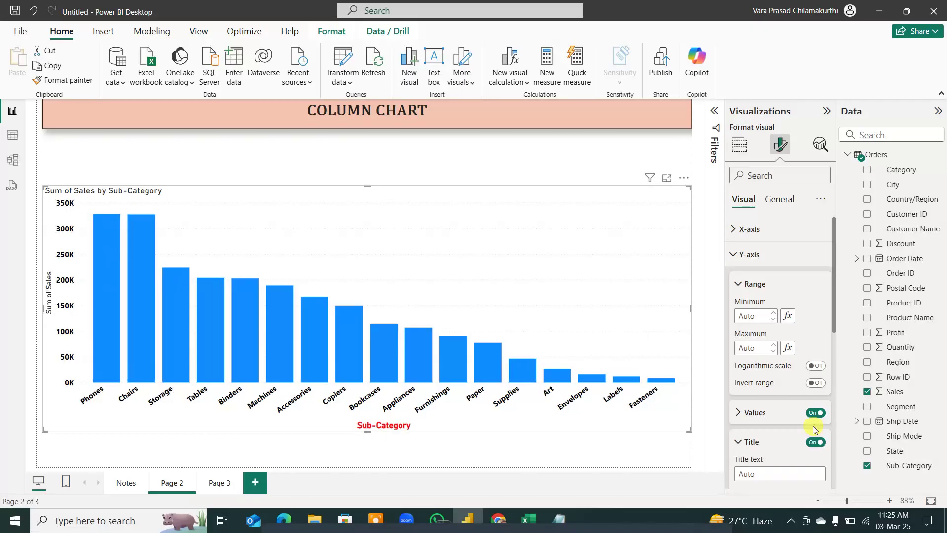
click(813, 413)
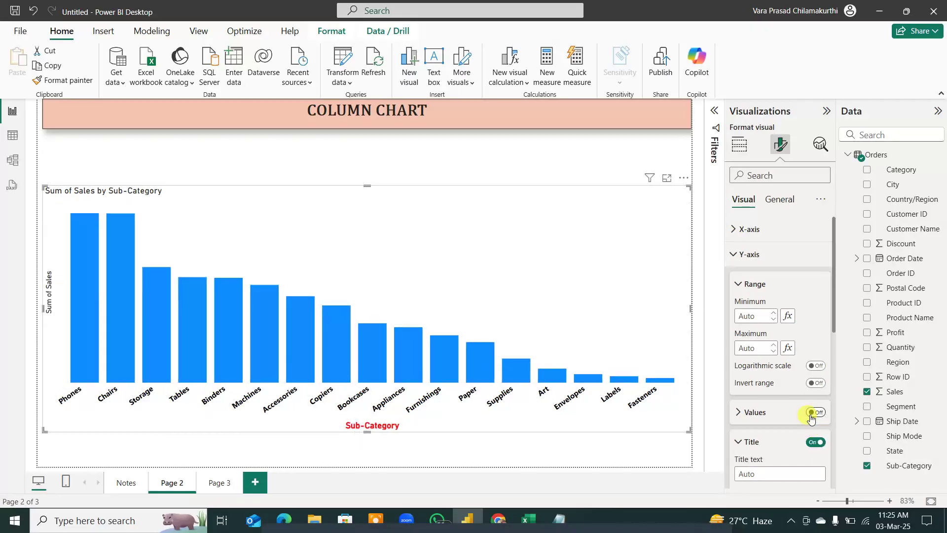
click(813, 412)
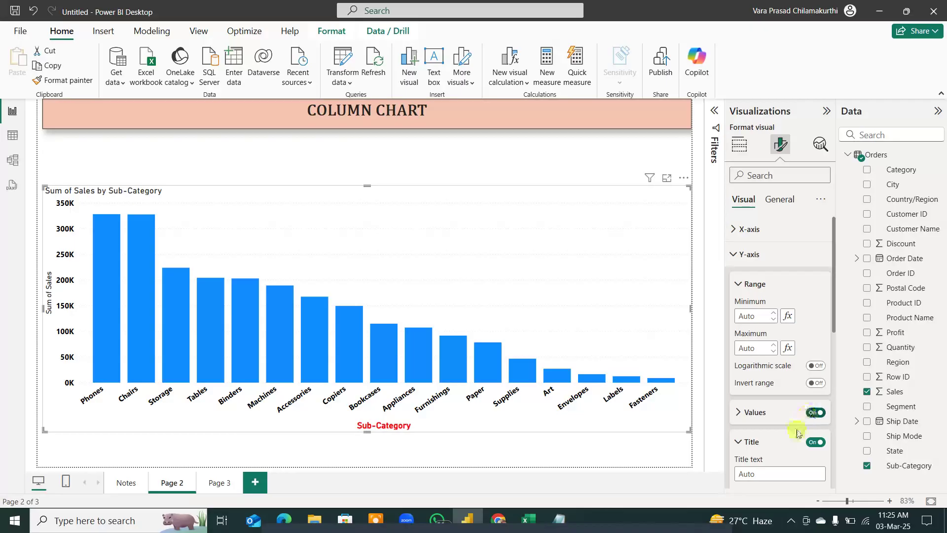
Step: Format the Y-axis title as bold, font size 14 and bright red
scroll(749, 444, down, 3)
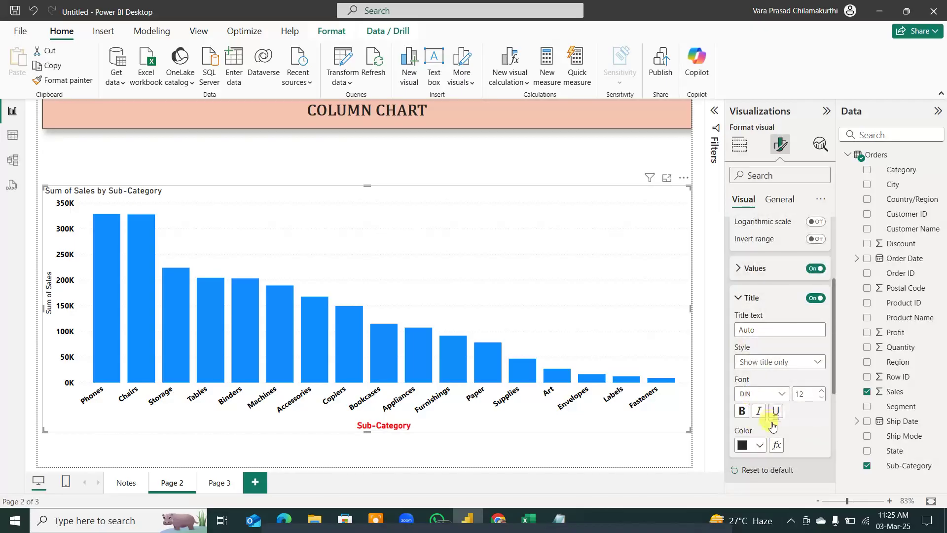
click(741, 411)
click(804, 394)
text(14)
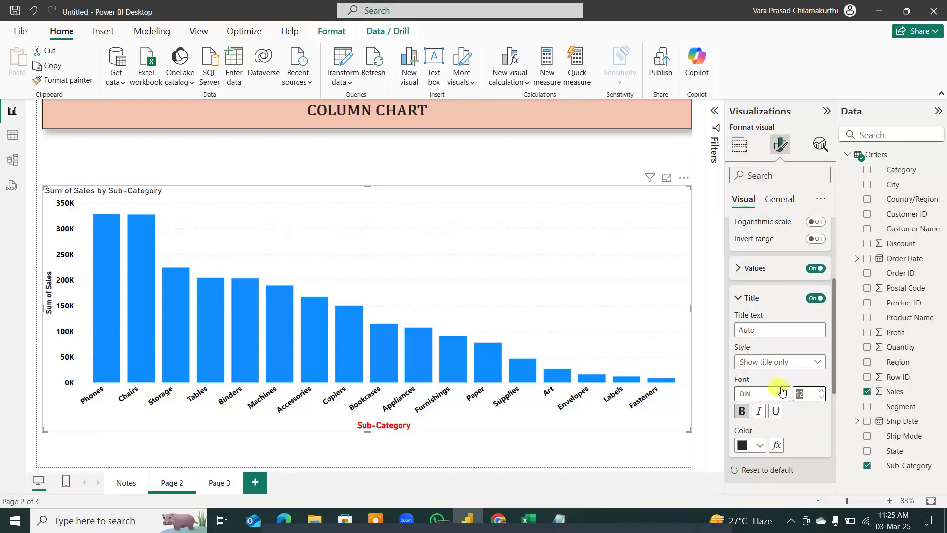
click(760, 447)
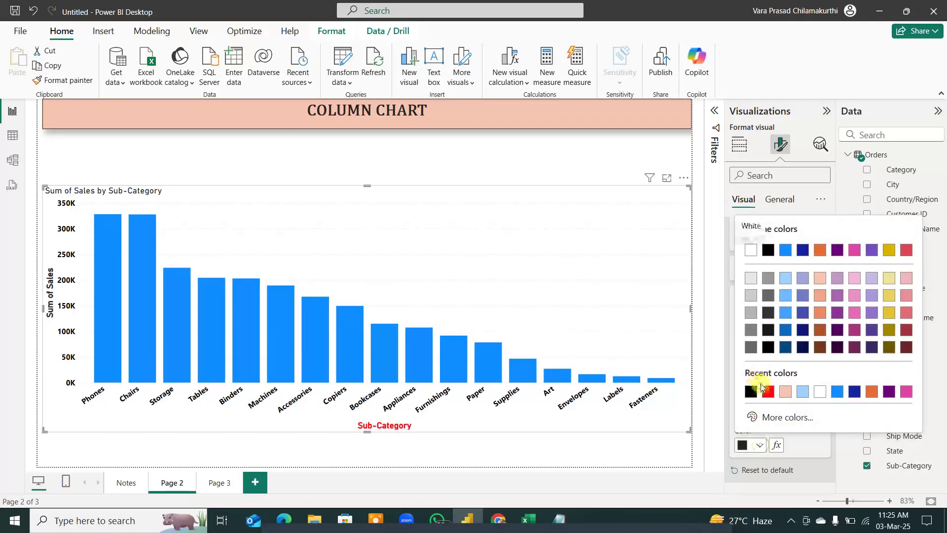
click(749, 388)
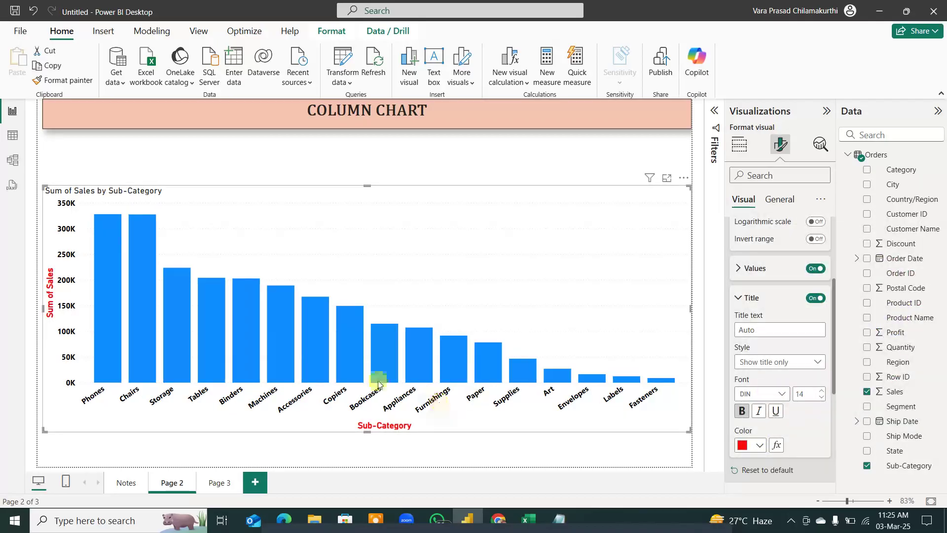
click(105, 194)
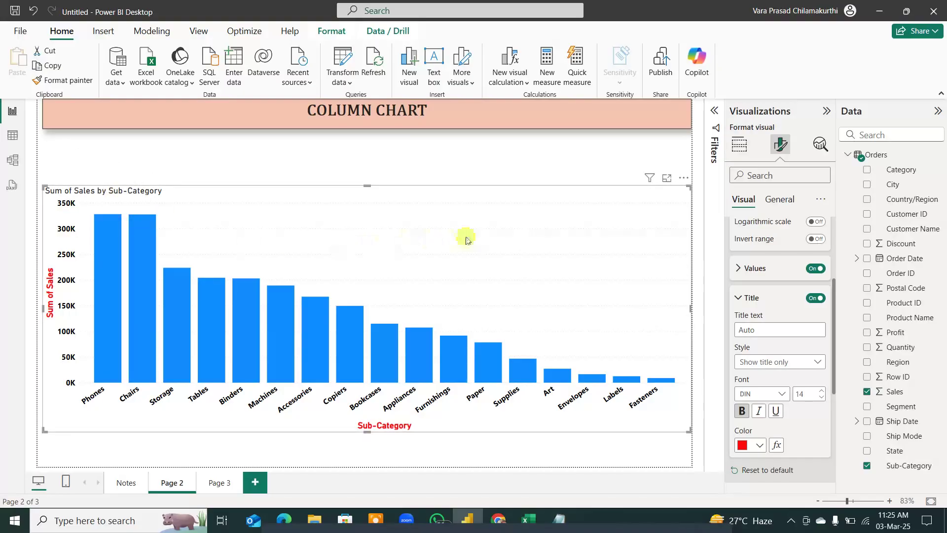
click(738, 268)
scroll(735, 256, up, 3)
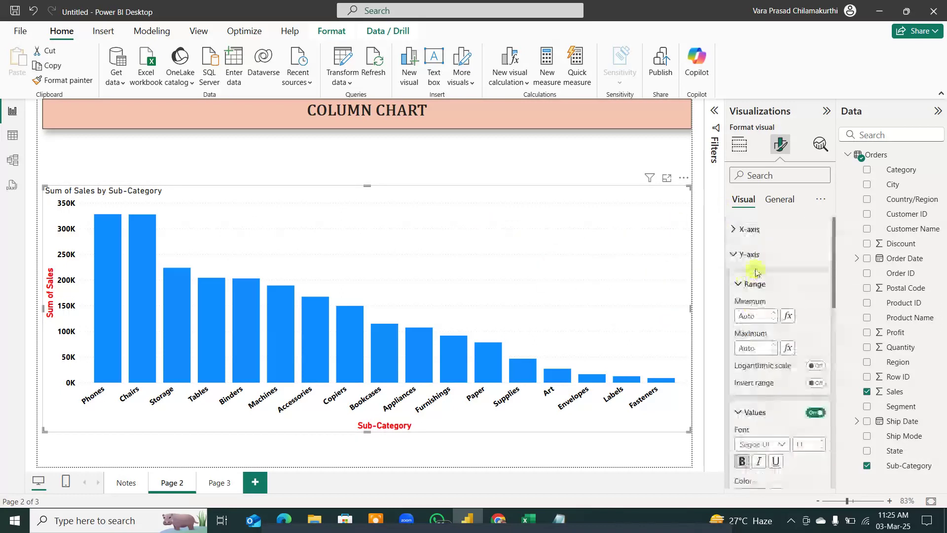
click(734, 255)
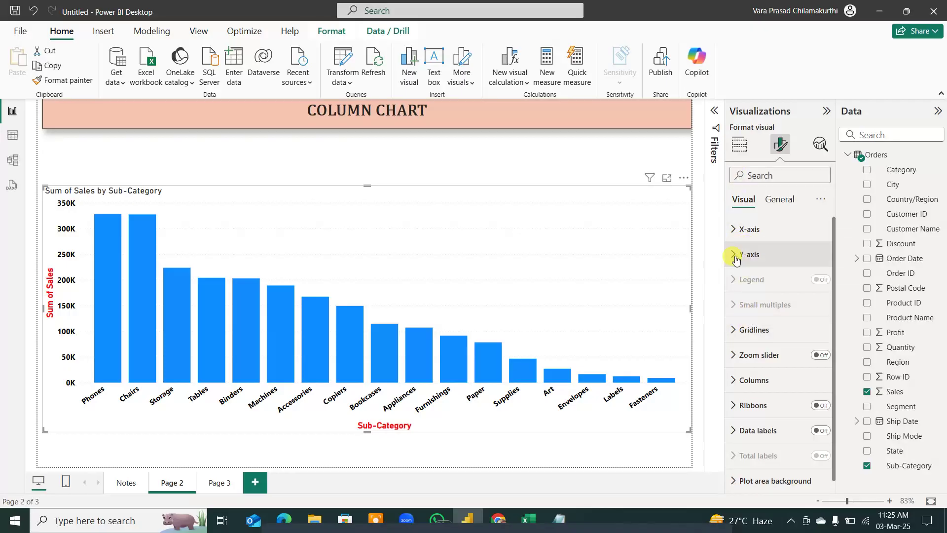
Step: Add a pie chart near the middle of Page 3 with Category as the legend and Sales as the values
click(219, 483)
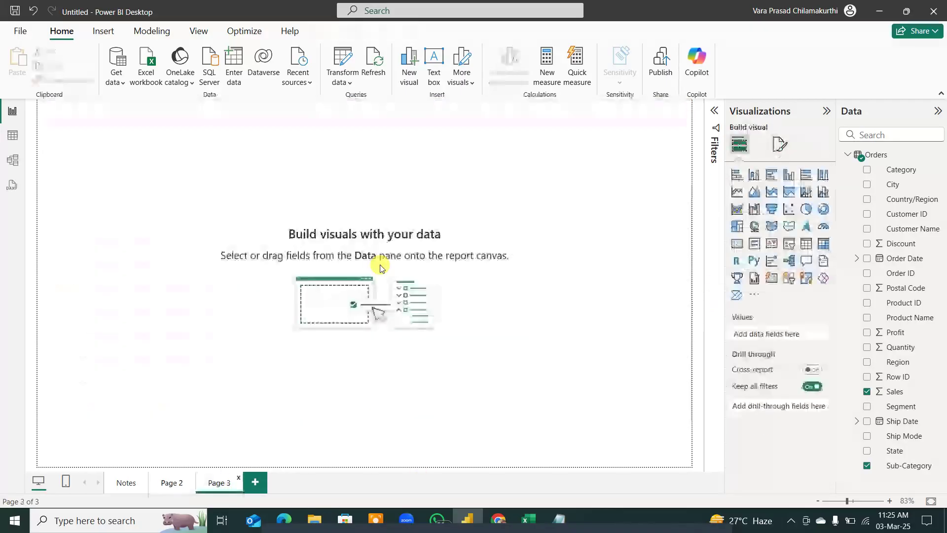
click(806, 209)
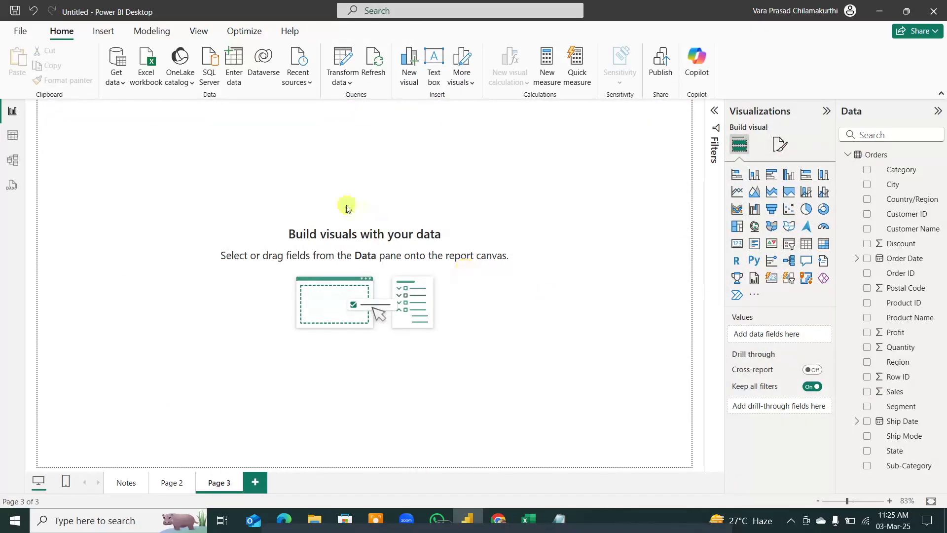
drag(166, 169, 362, 297)
drag(901, 169, 365, 311)
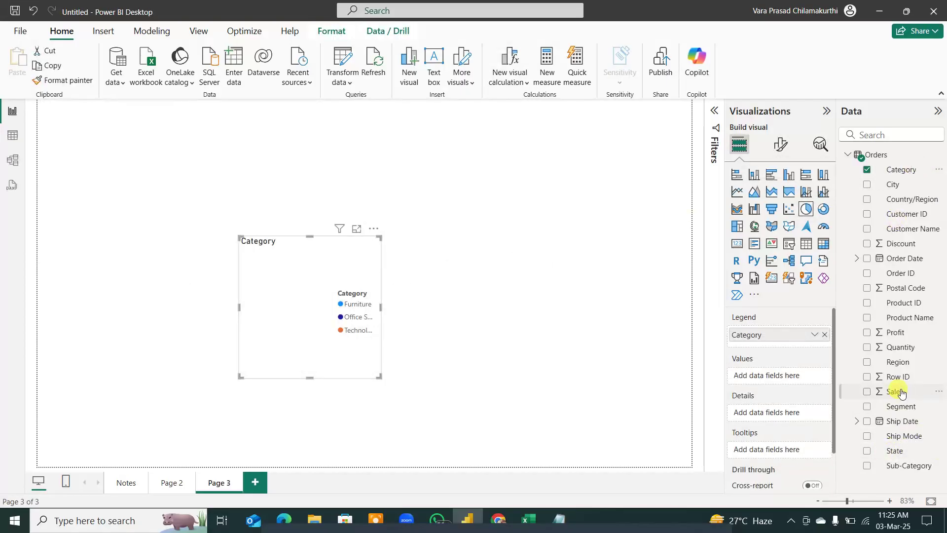
drag(898, 394, 789, 377)
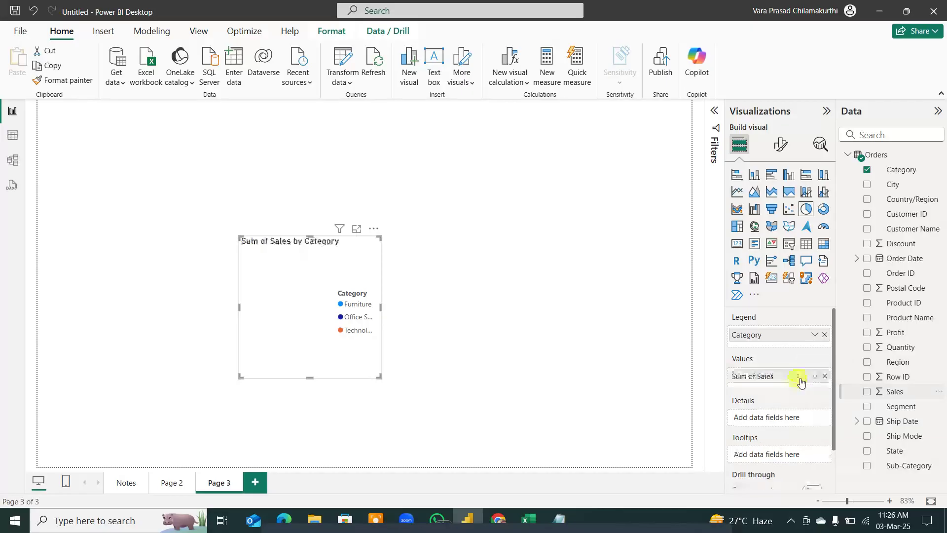
Step: Widen the pie chart on Page 3 to fit its labels and legend, and compare it with the column chart on Page 2
drag(239, 378, 137, 370)
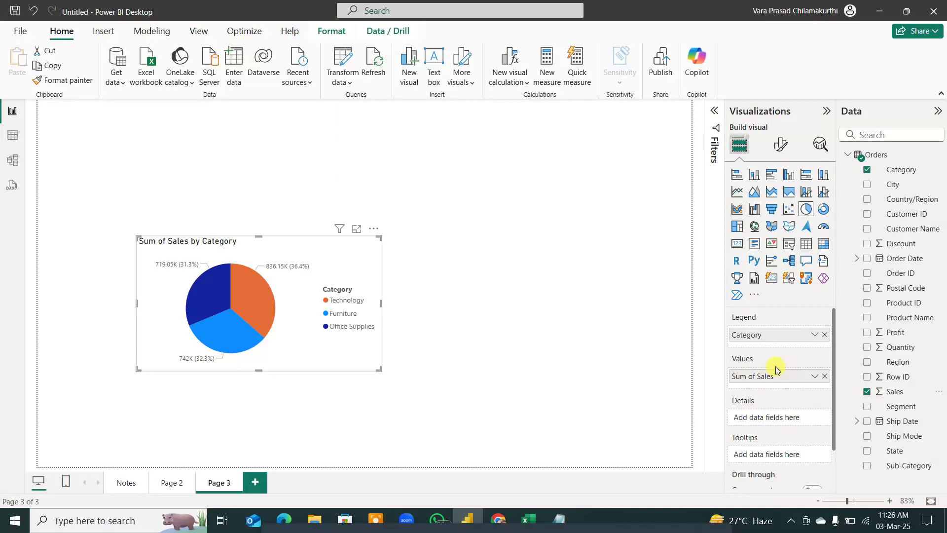
click(166, 492)
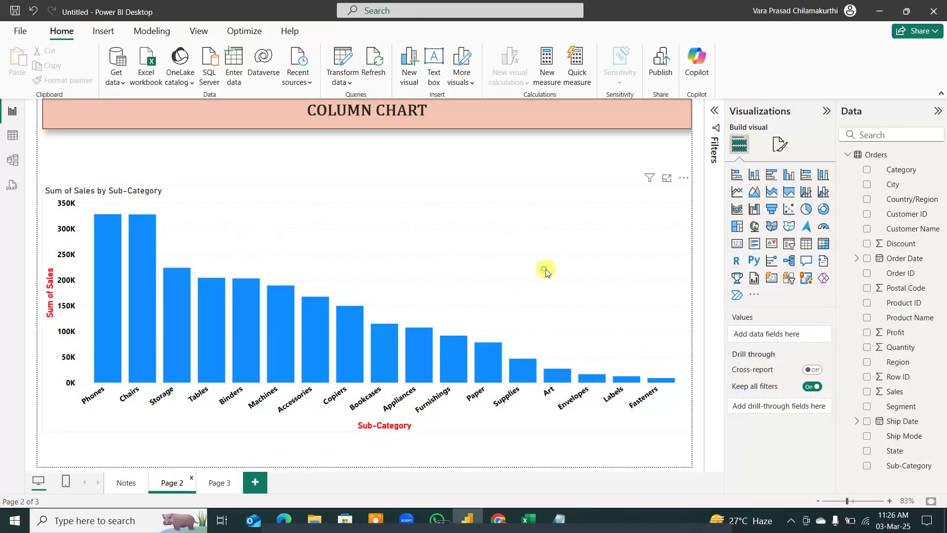
click(542, 312)
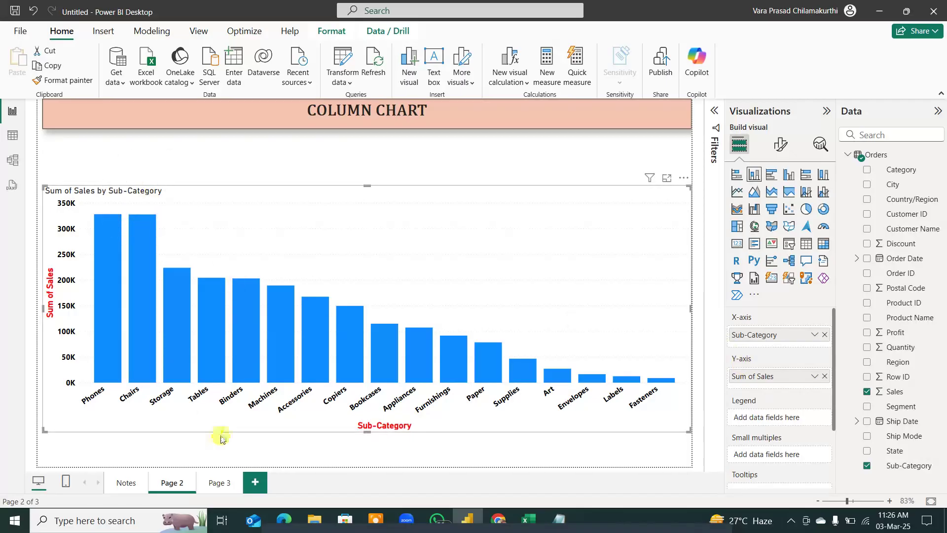
click(220, 486)
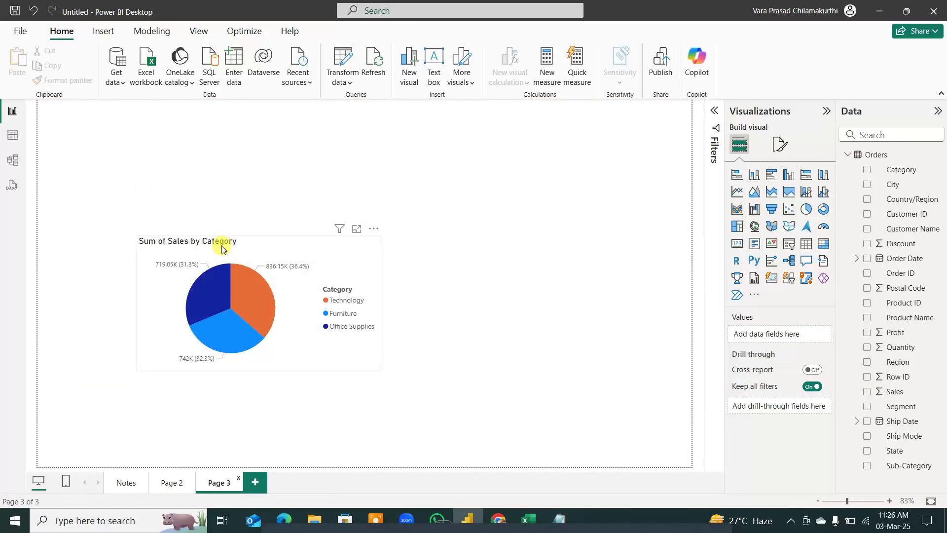
click(173, 483)
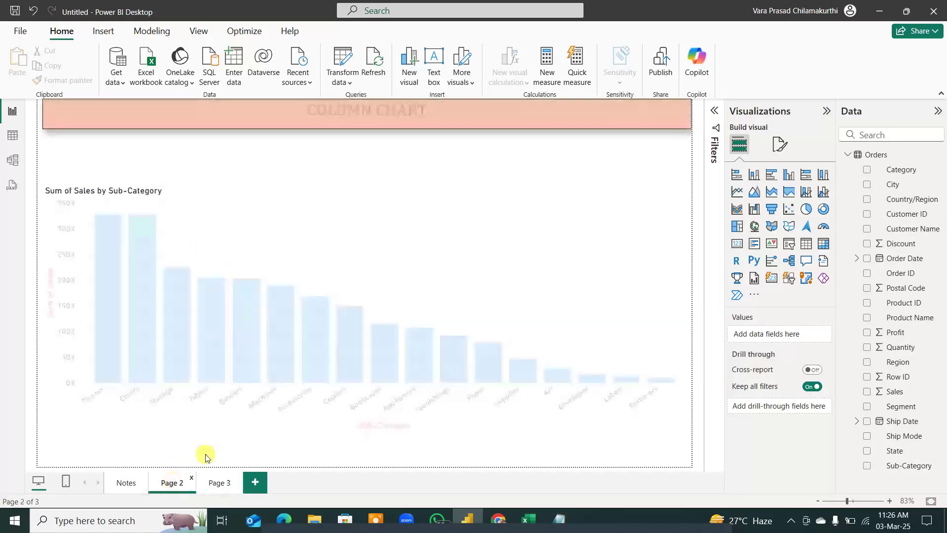
Step: Compare the formatting options of the report page with those of the Sub-Category column chart on Page 2
click(779, 144)
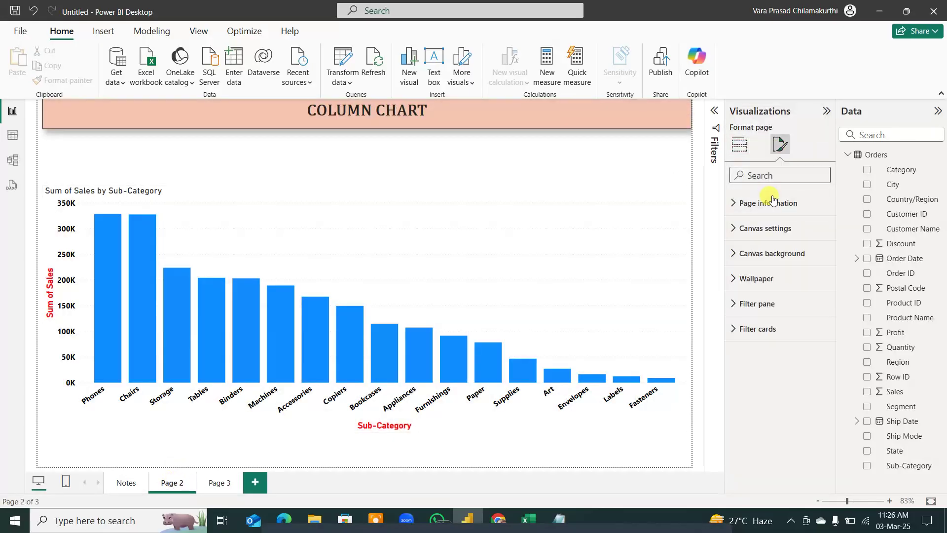
click(631, 253)
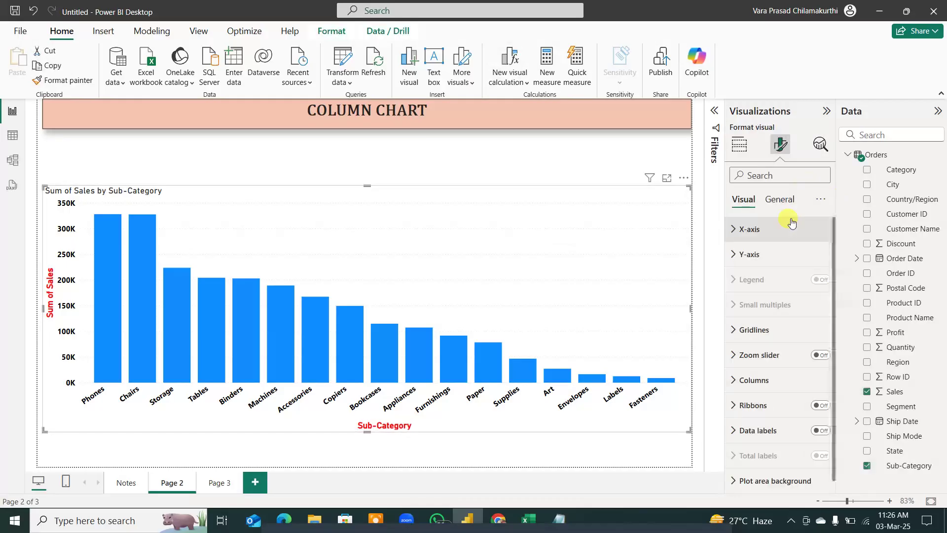
click(541, 164)
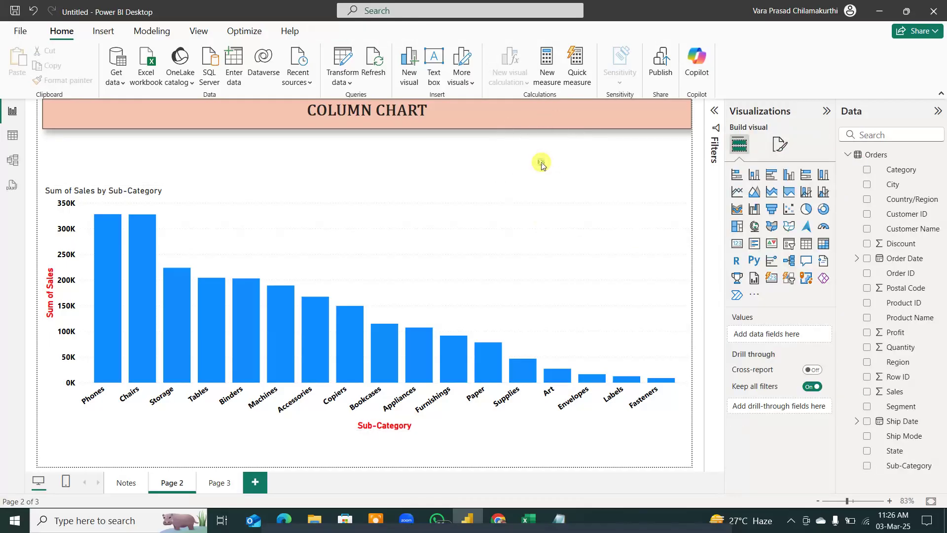
click(780, 144)
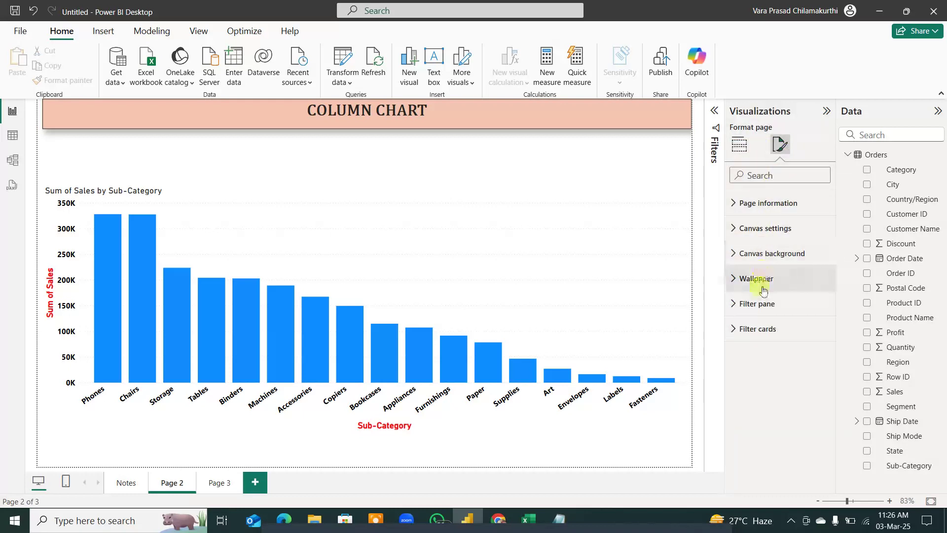
click(513, 269)
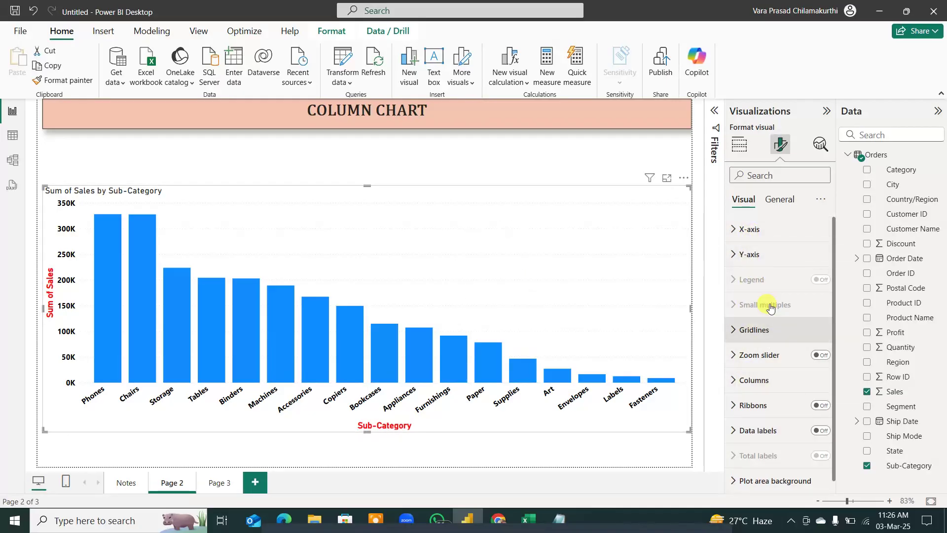
Step: Toggle the column chart's title off and on again
click(780, 199)
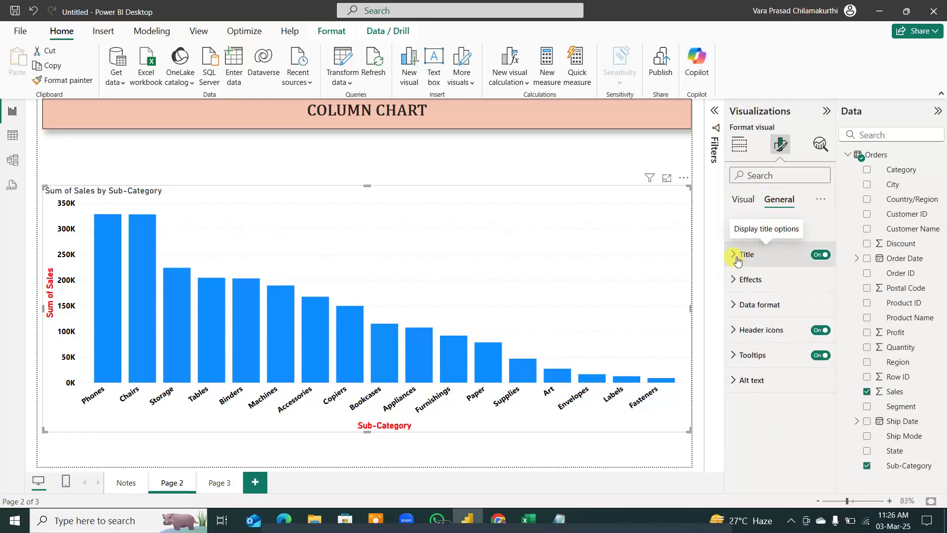
click(820, 255)
click(820, 254)
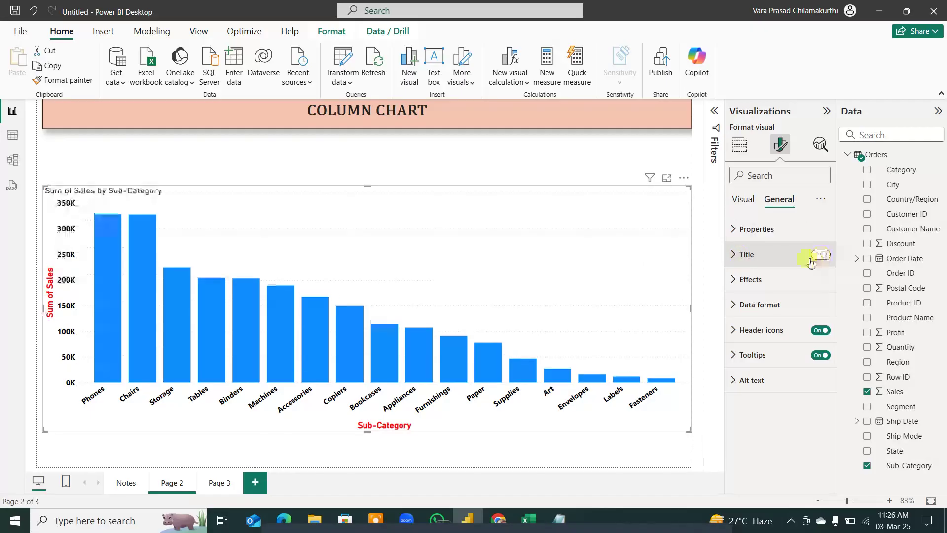
Step: Change the column chart's title text to "Sales by Sub-Category"
click(736, 254)
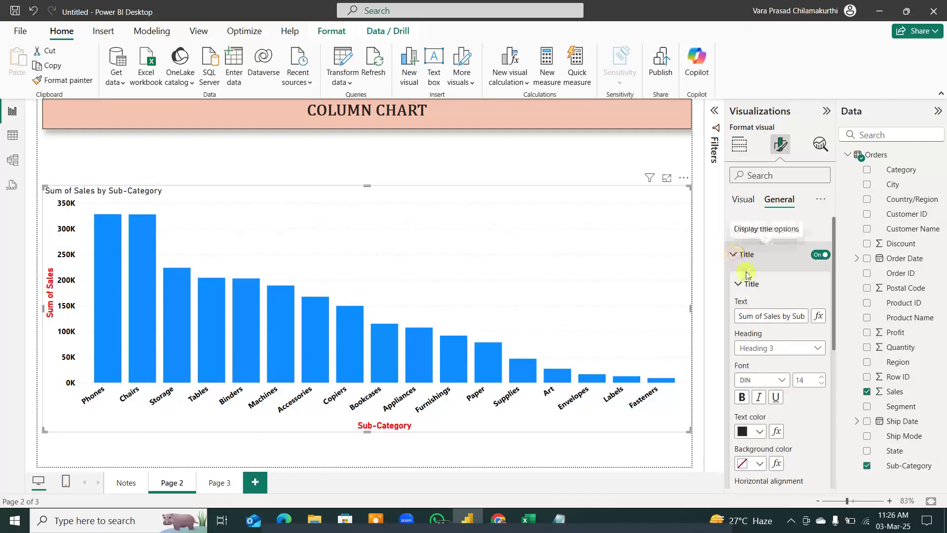
click(772, 314)
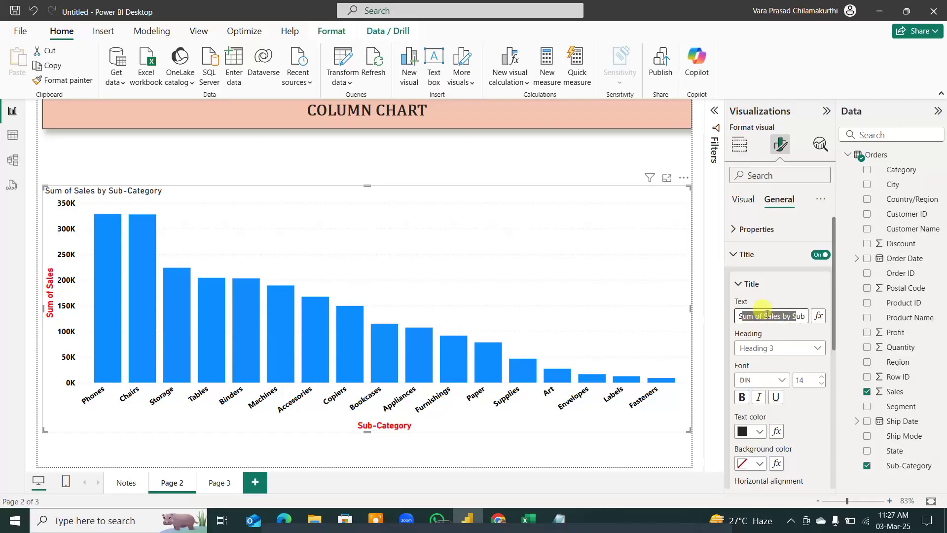
click(764, 314)
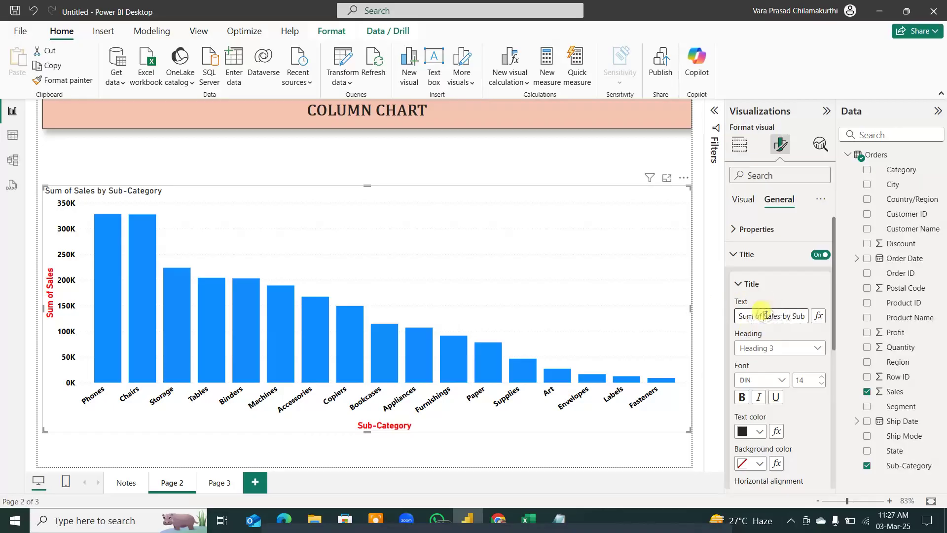
key(BackSpace)
key(BackSpace)
key(BackSpace)
key(BackSpace)
key(BackSpace)
key(BackSpace)
key(BackSpace)
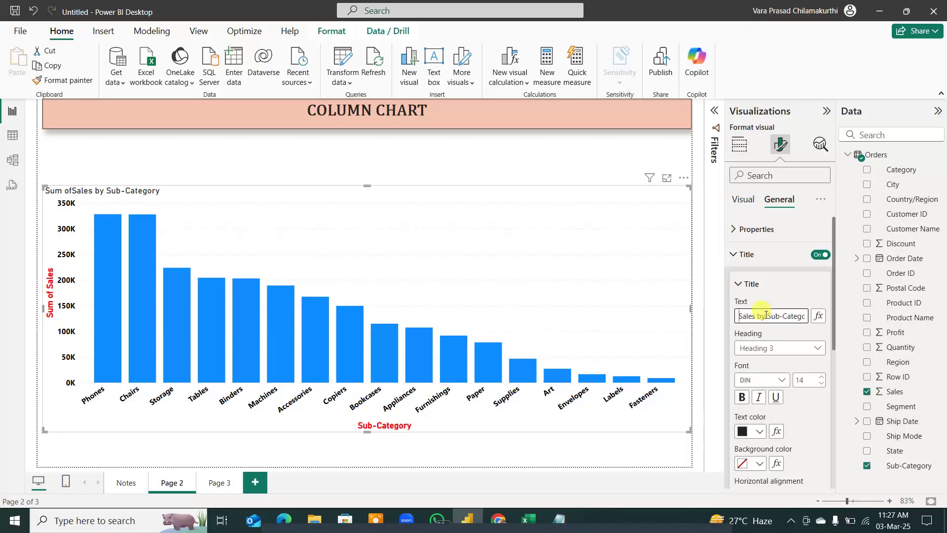
Step: Format the column chart's title with font size 20, bold, red text and centered alignment
double_click(800, 380)
text(20)
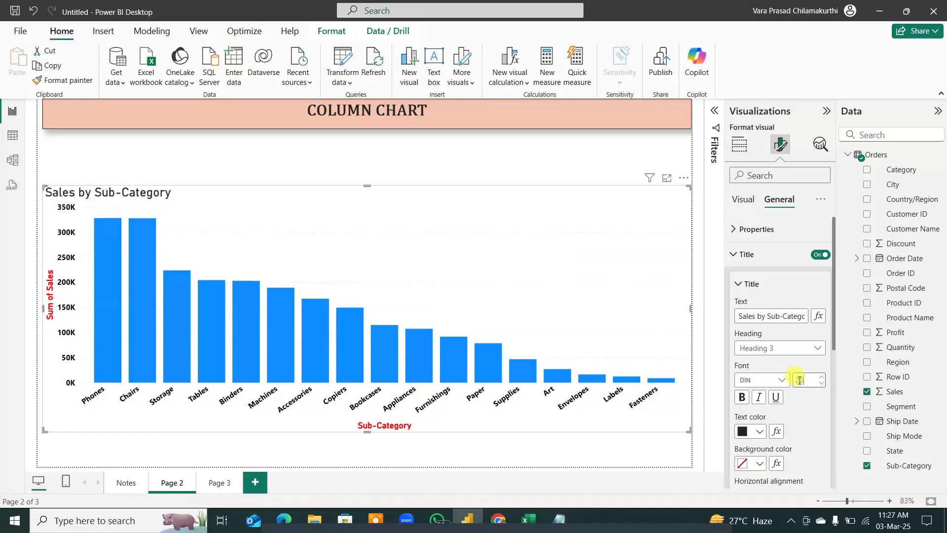
click(742, 397)
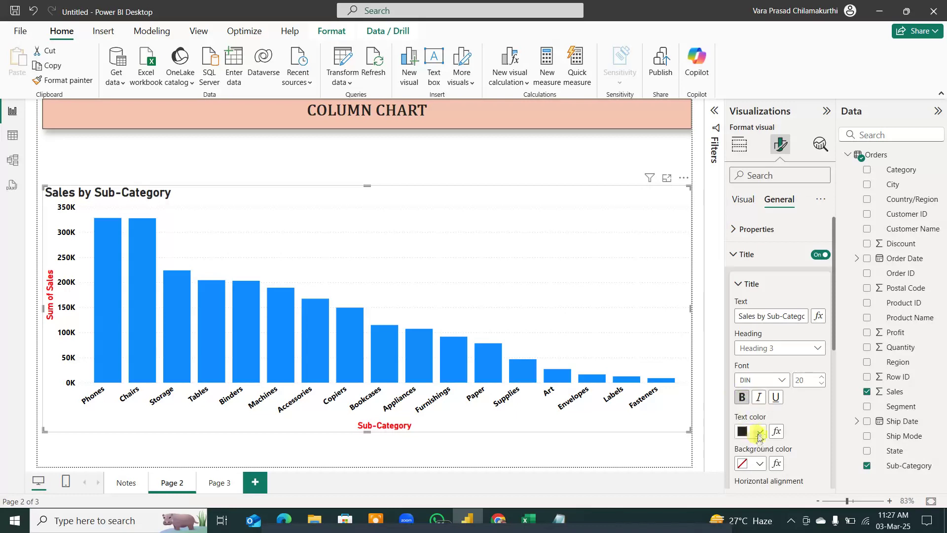
click(753, 435)
click(743, 378)
scroll(746, 407, down, 3)
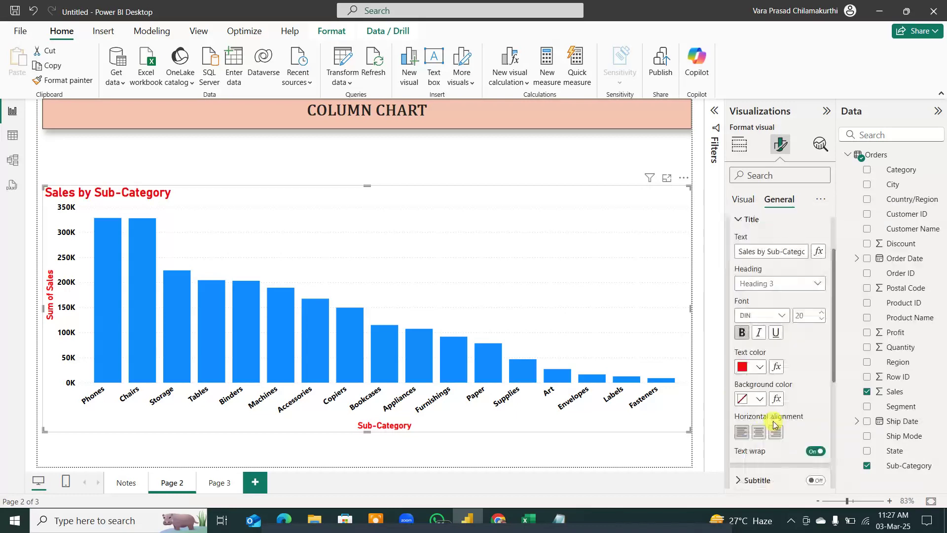
click(759, 352)
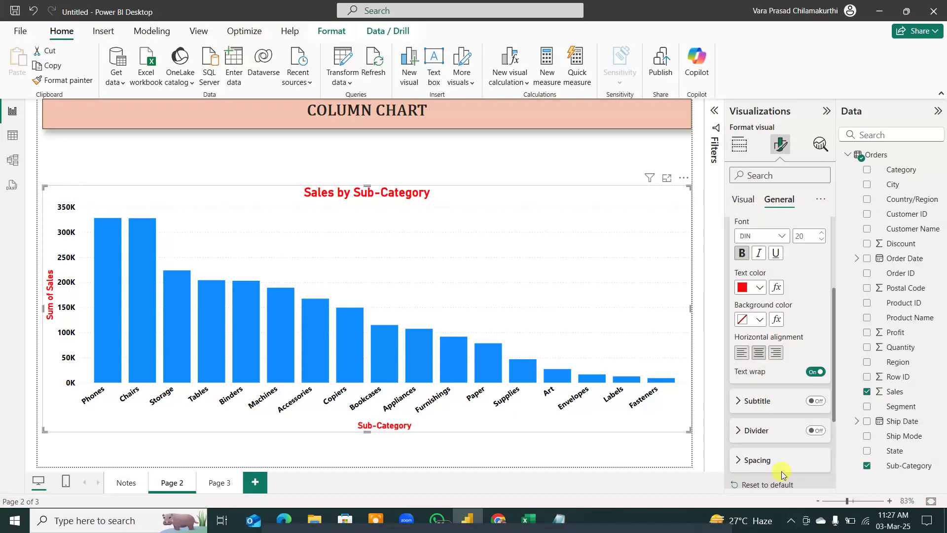
Step: Try a light peach background behind the column chart's title and set it back to no fill
scroll(782, 389, up, 3)
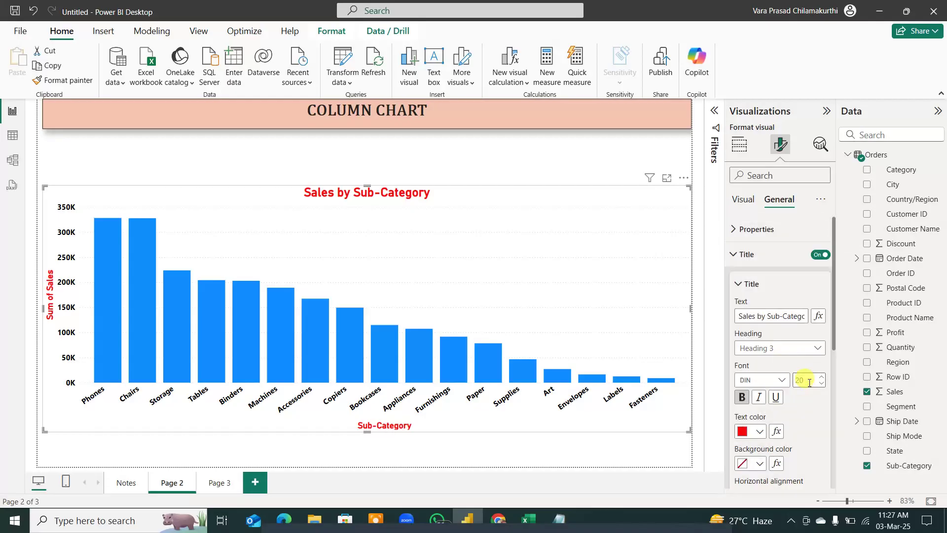
scroll(806, 386, down, 3)
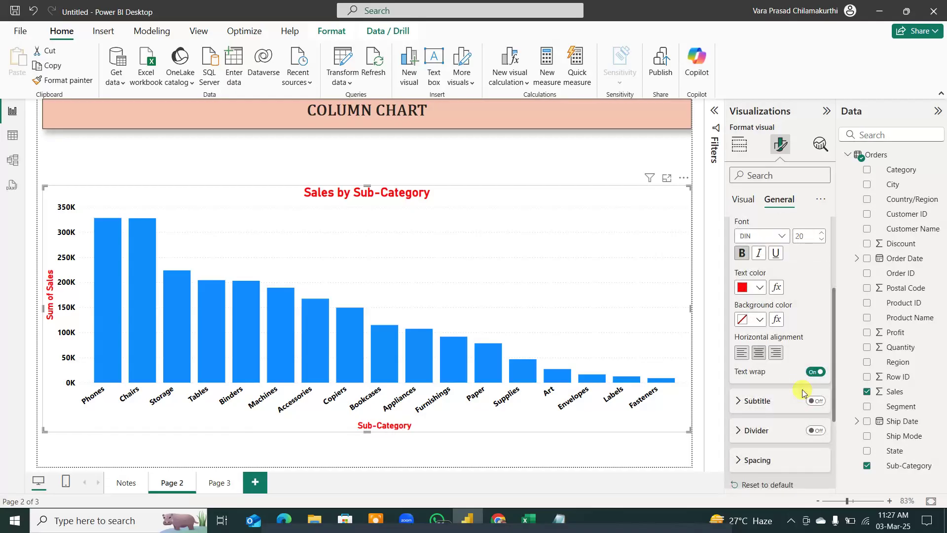
click(759, 319)
click(784, 238)
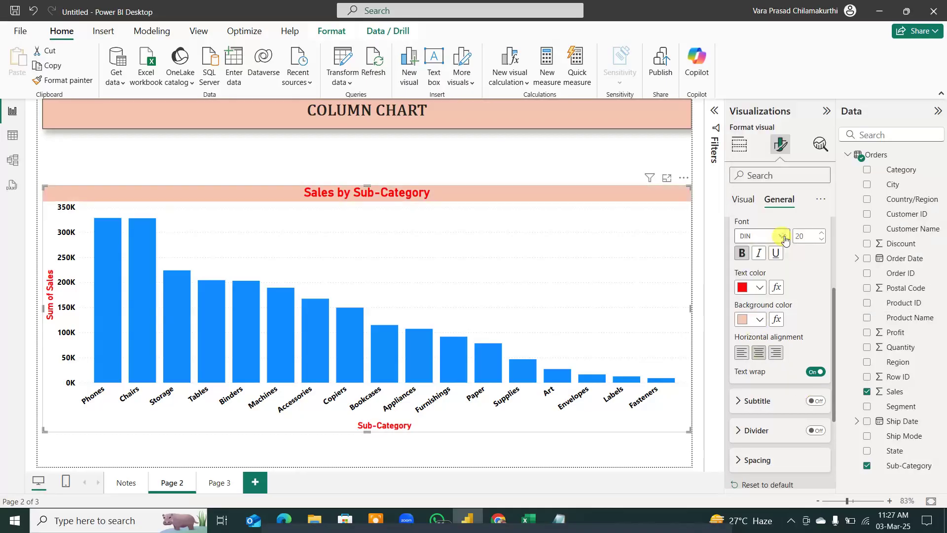
click(760, 319)
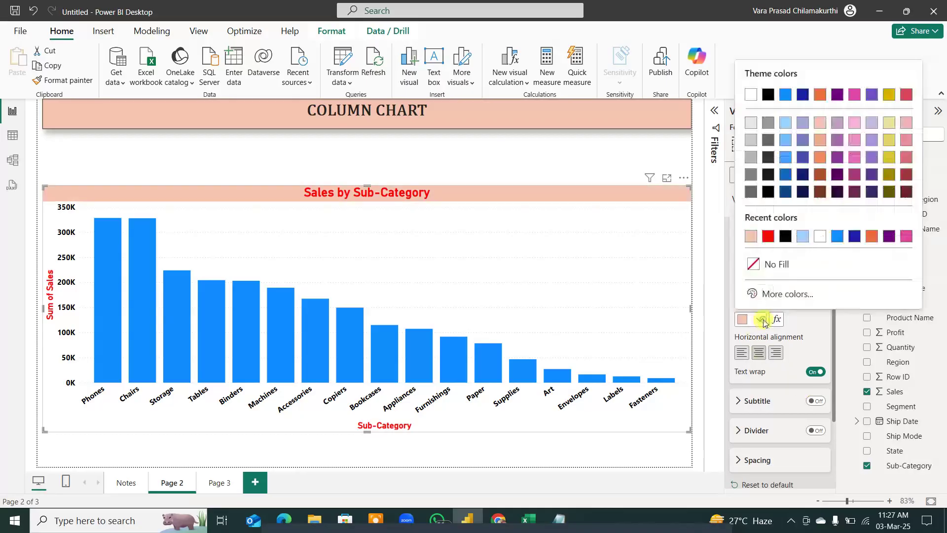
click(753, 265)
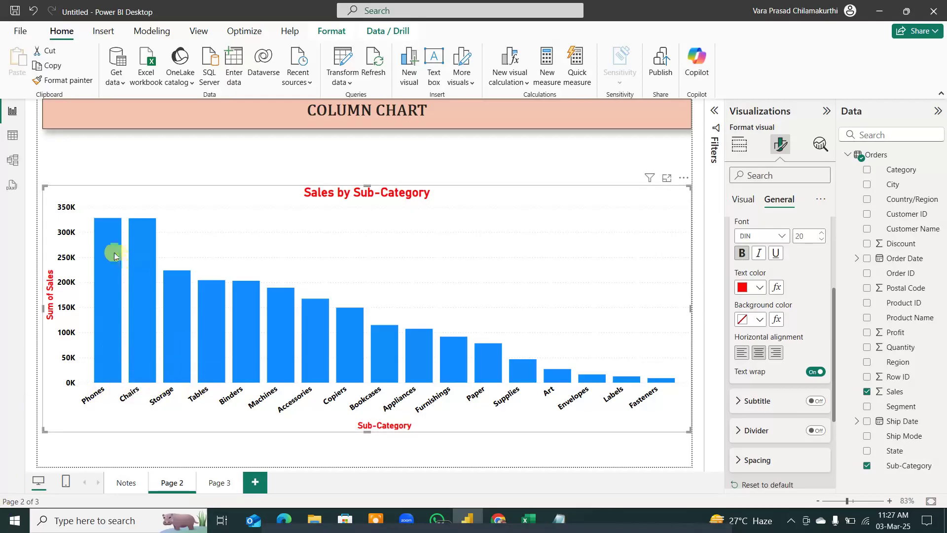
Step: Turn on data labels for the Sub-Category column chart
mouse_move(108, 251)
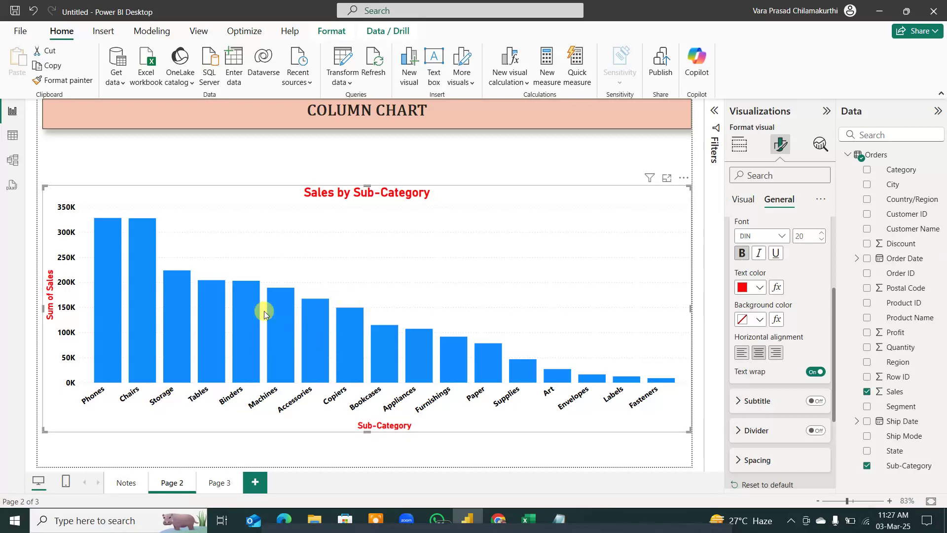
mouse_move(248, 311)
click(744, 202)
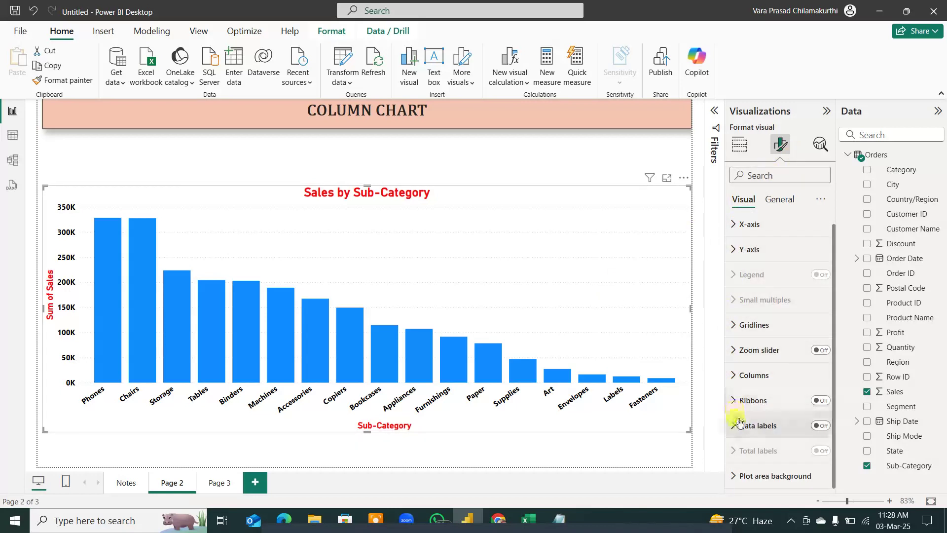
click(821, 427)
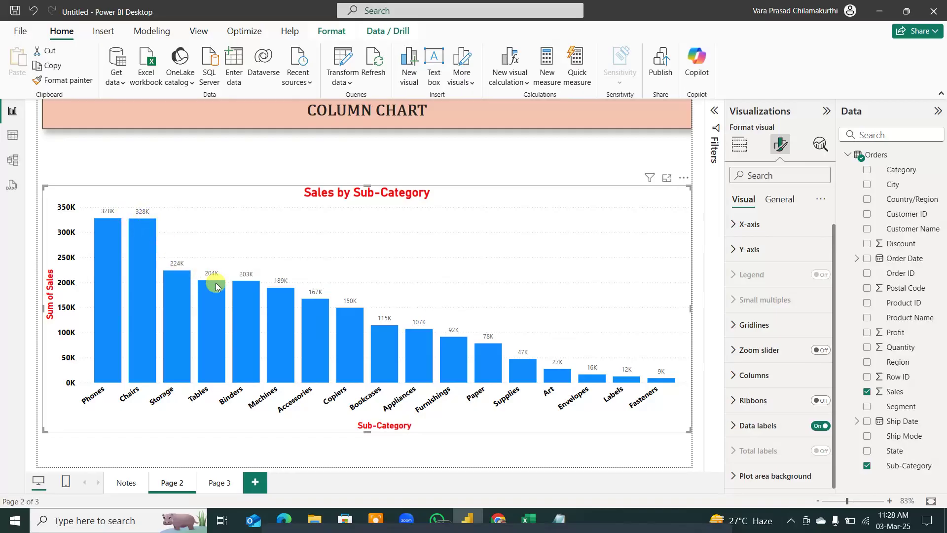
Step: Format the column chart's data label values with font size 11, bold and red
click(737, 425)
scroll(752, 286, down, 5)
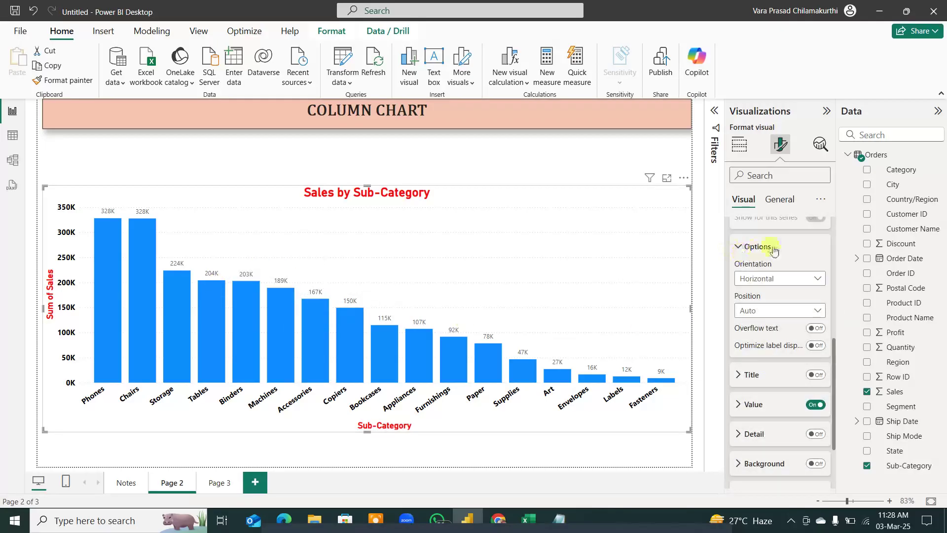
scroll(755, 288, up, 3)
scroll(763, 343, down, 3)
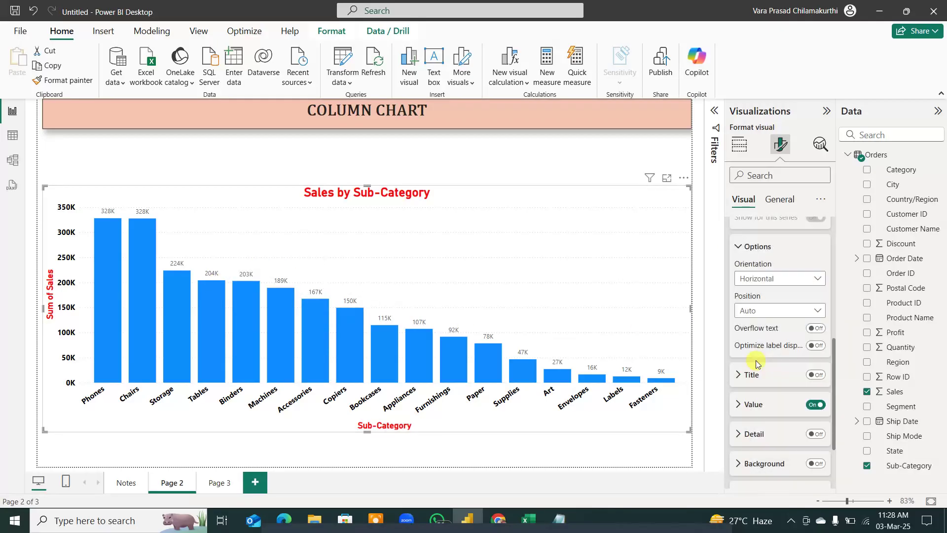
click(739, 404)
scroll(768, 400, down, 3)
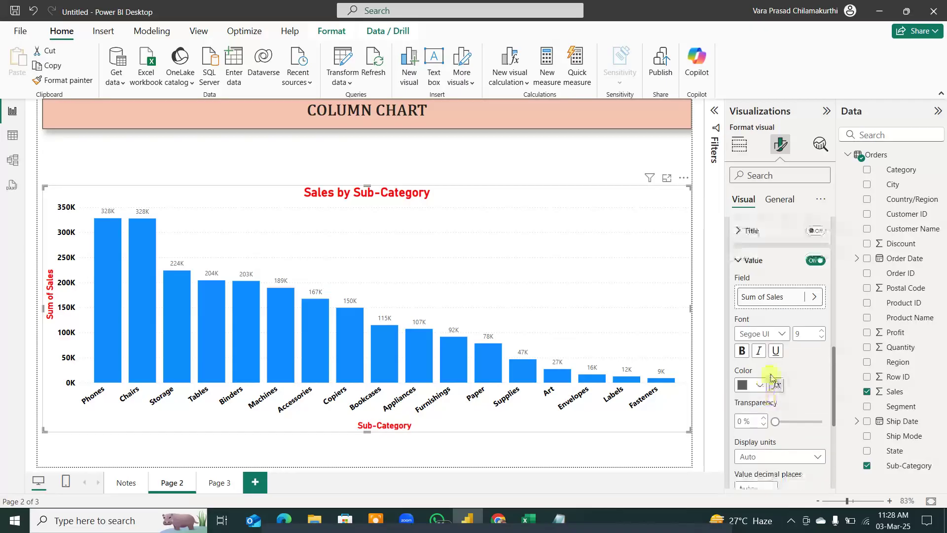
click(804, 333)
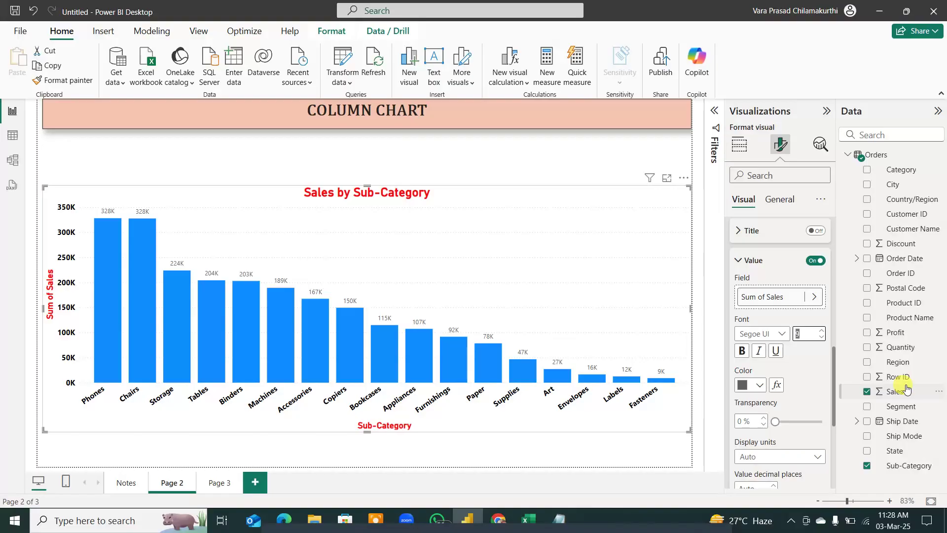
text(11)
key(Tab)
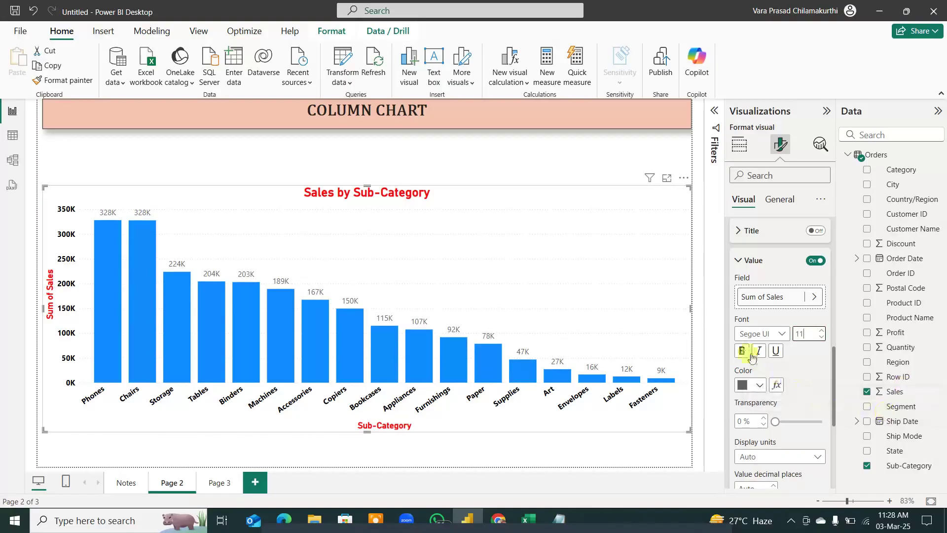
click(761, 388)
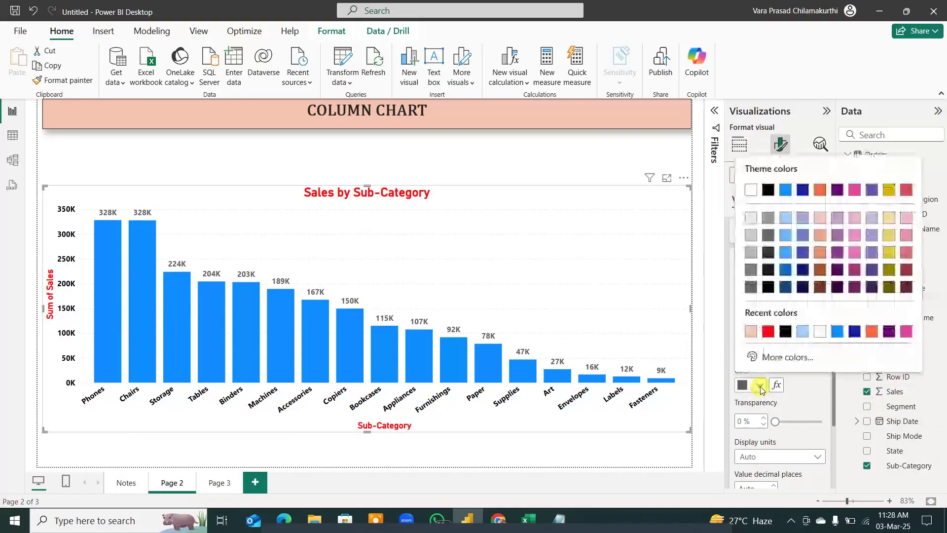
click(764, 329)
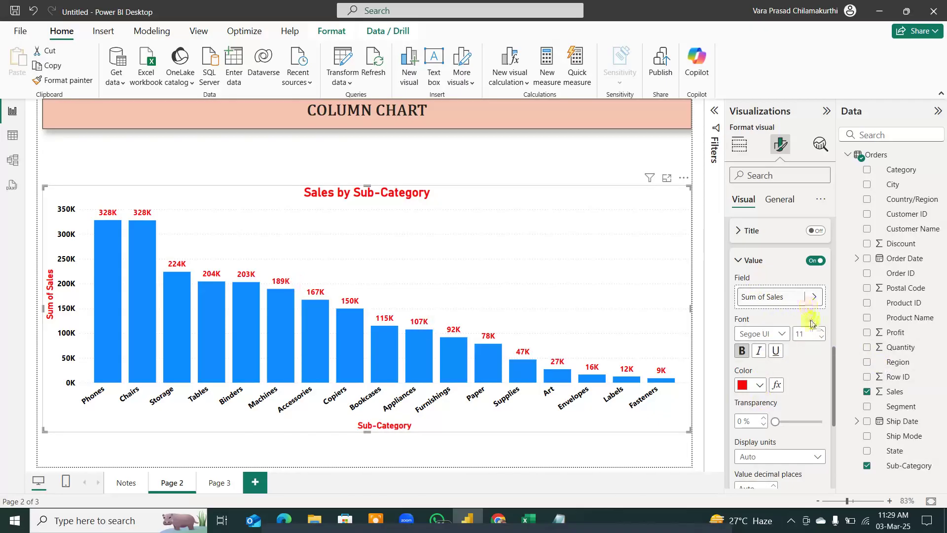
Step: Set the display units of the column chart's data label values to None
scroll(809, 316, down, 3)
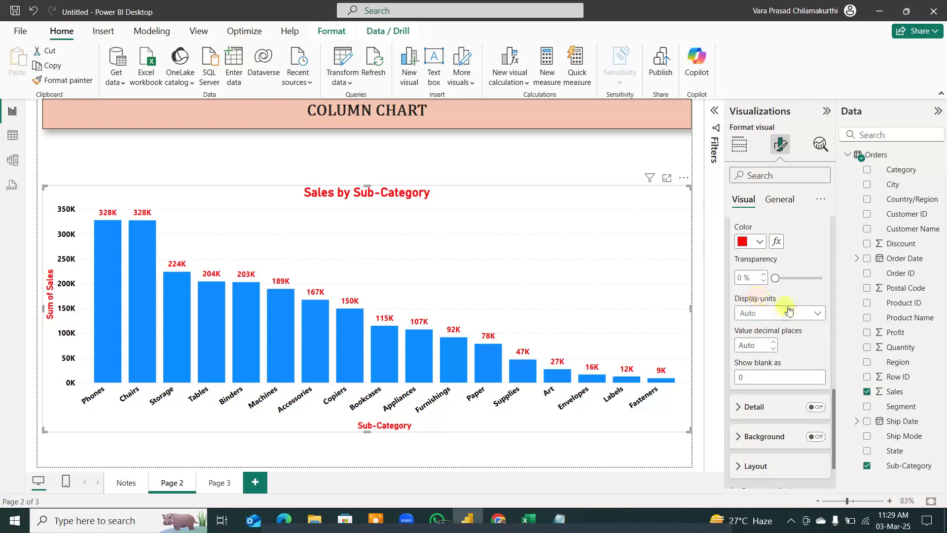
click(816, 314)
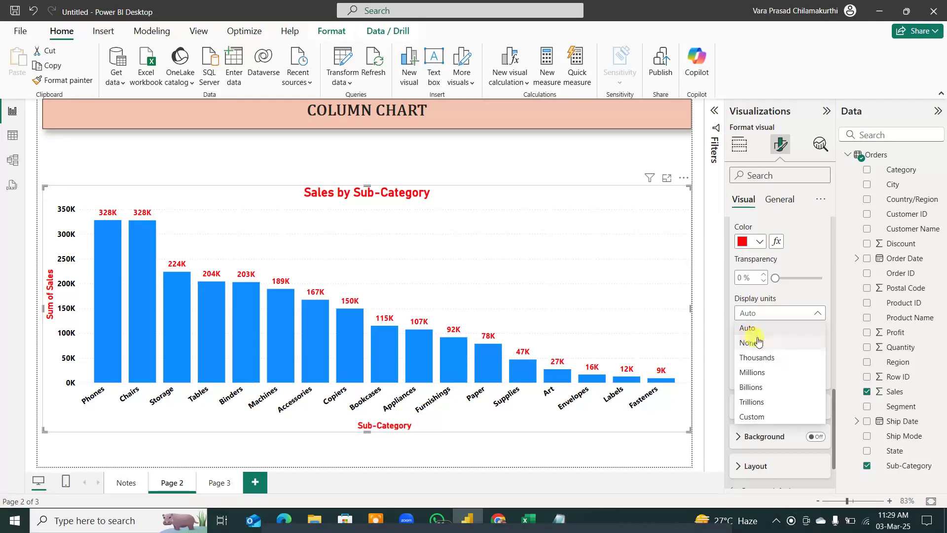
click(748, 342)
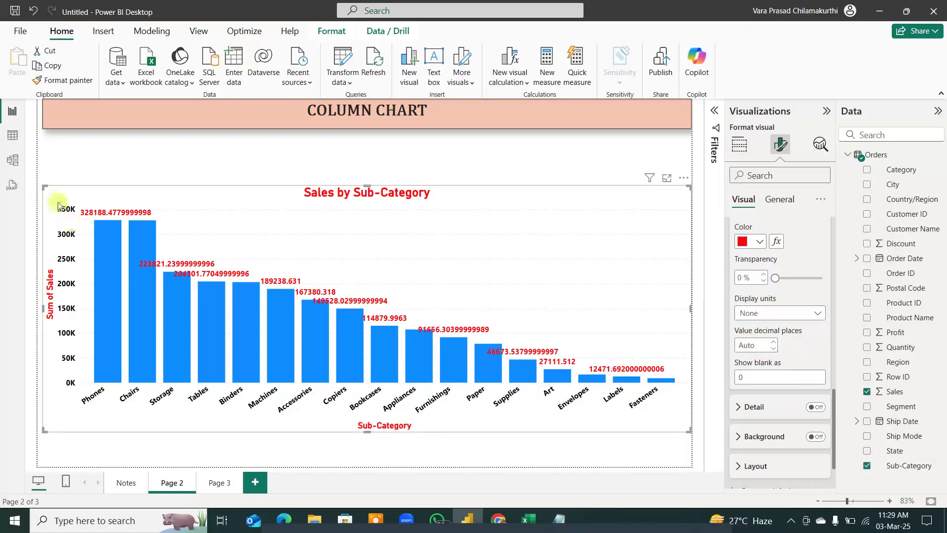
Step: Change the data type of the Sales field in the Orders table to Whole number and accept the conversion
click(883, 392)
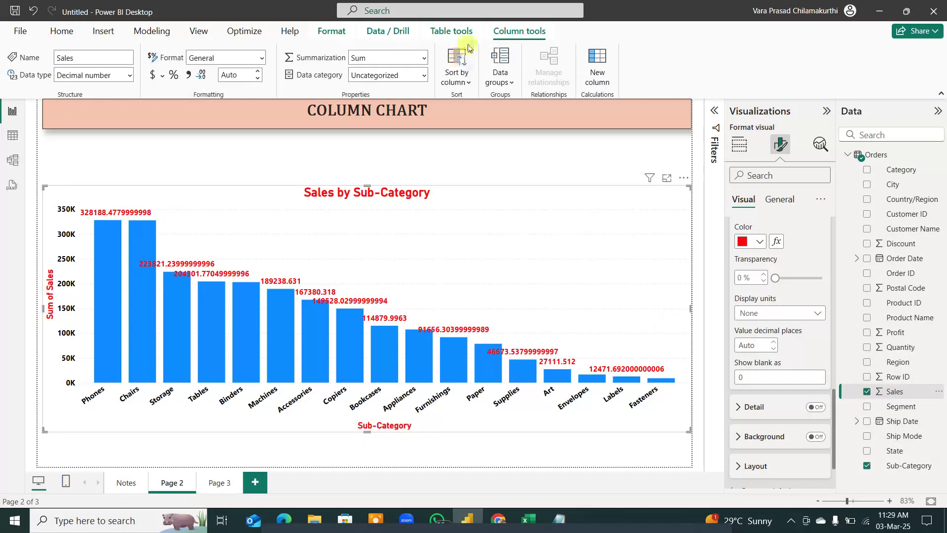
click(129, 77)
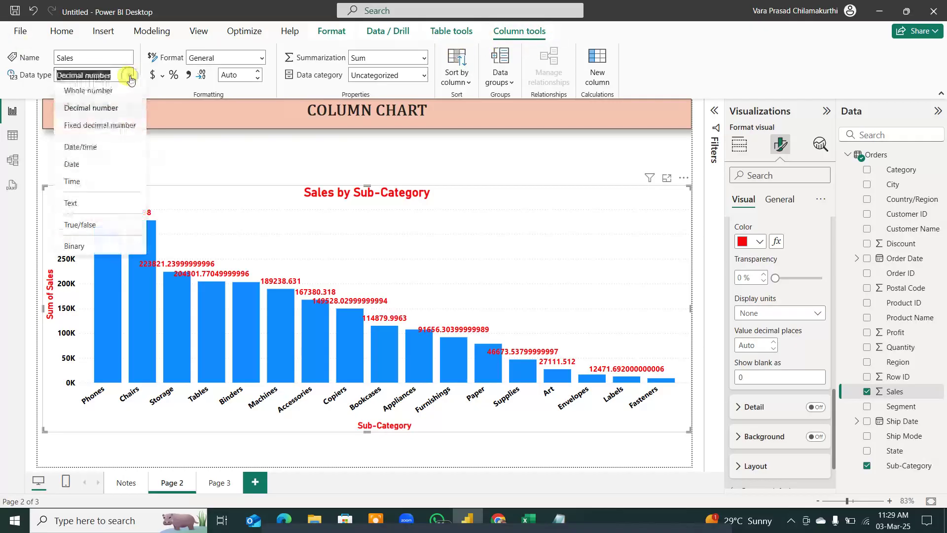
click(121, 93)
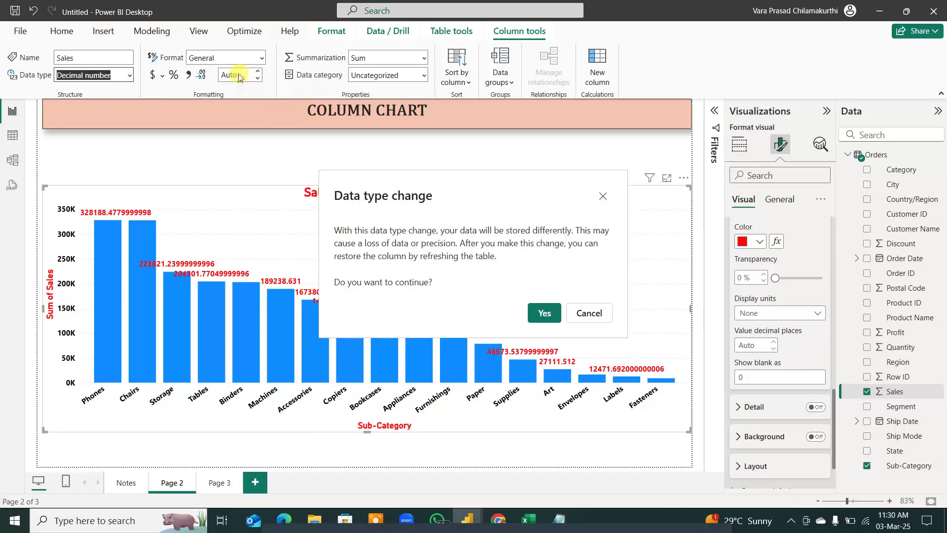
click(532, 310)
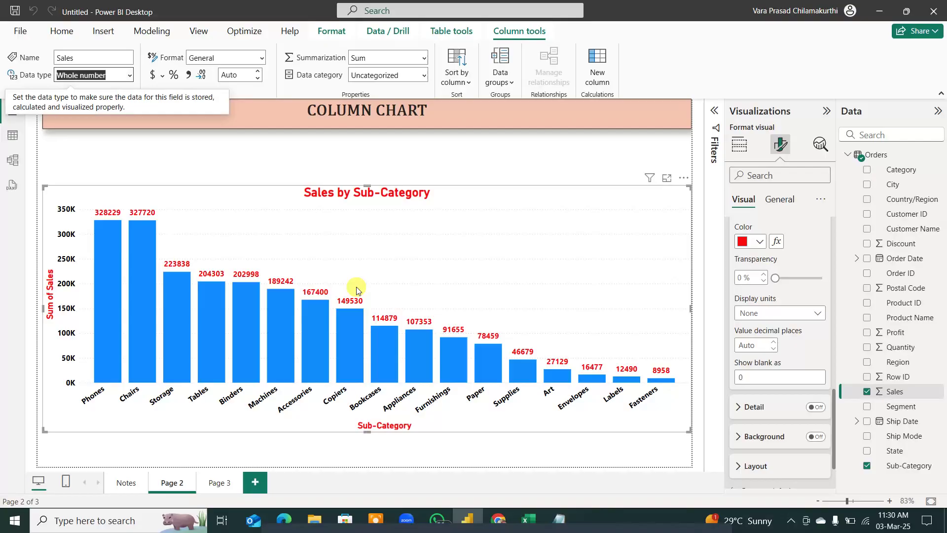
Step: Try Thousands, Millions, Billions and Trillions as data label display units, and return the setting to Auto
click(817, 312)
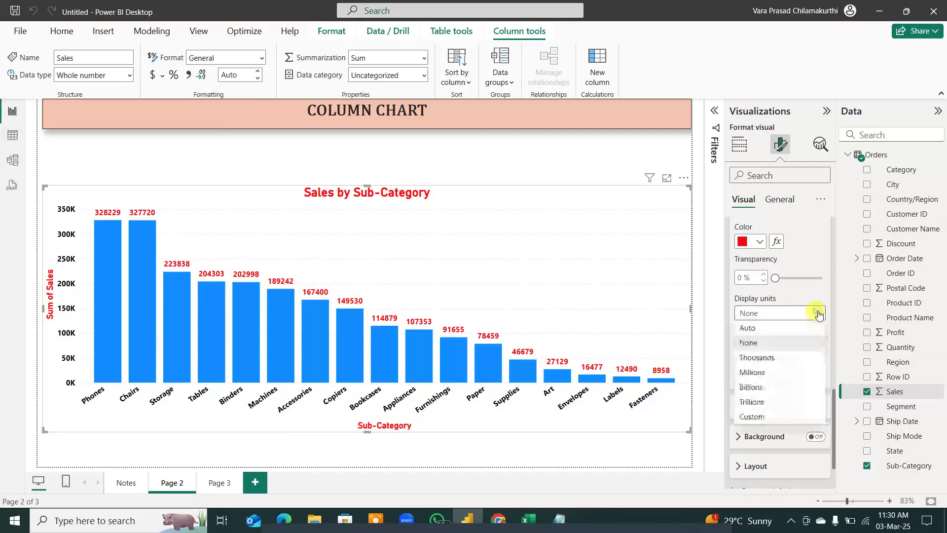
click(773, 357)
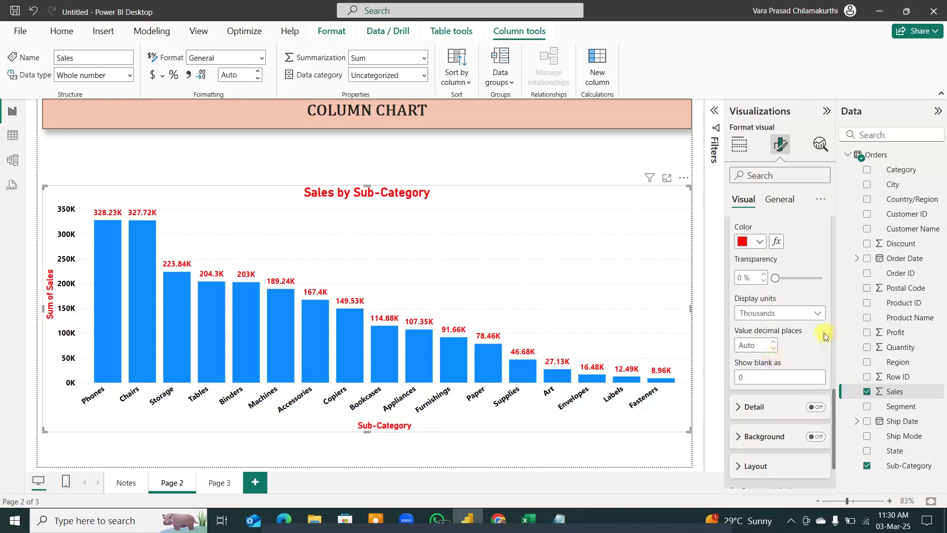
click(817, 312)
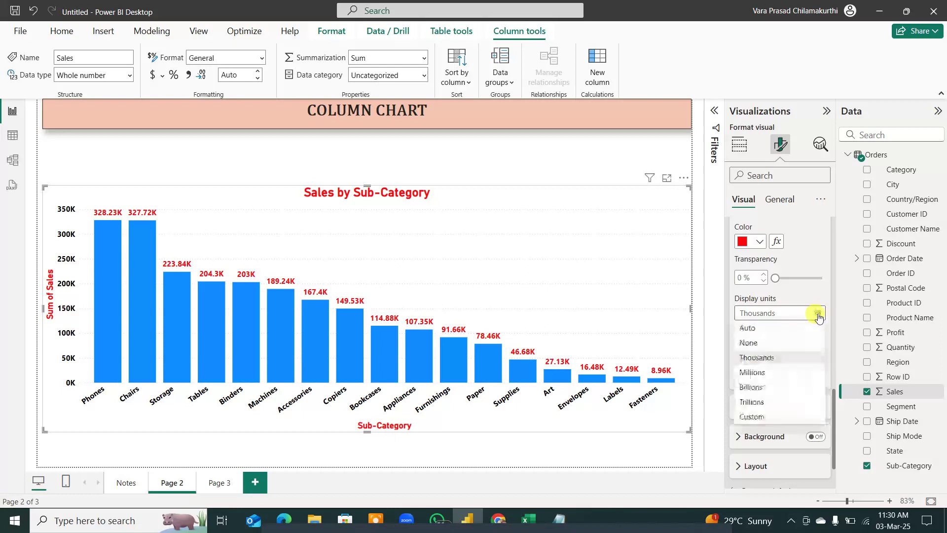
click(774, 373)
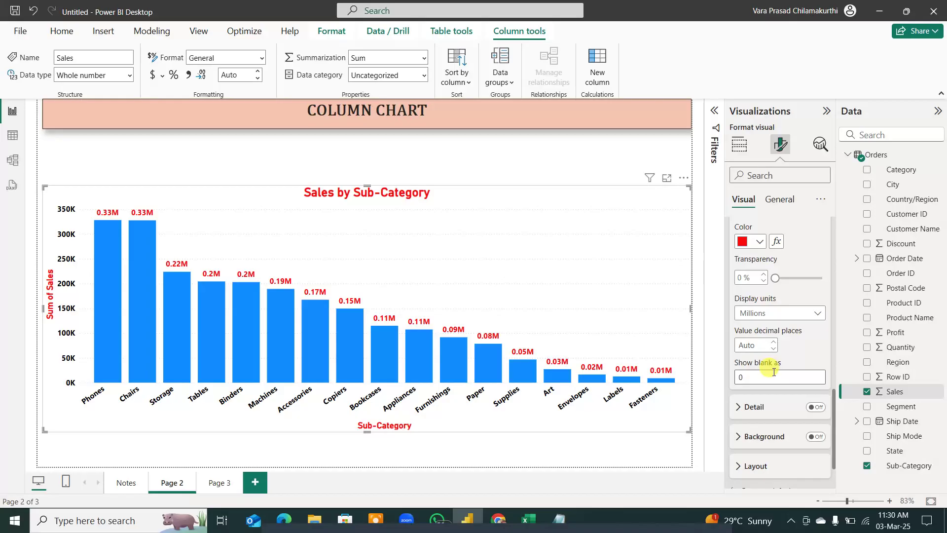
click(817, 313)
click(792, 393)
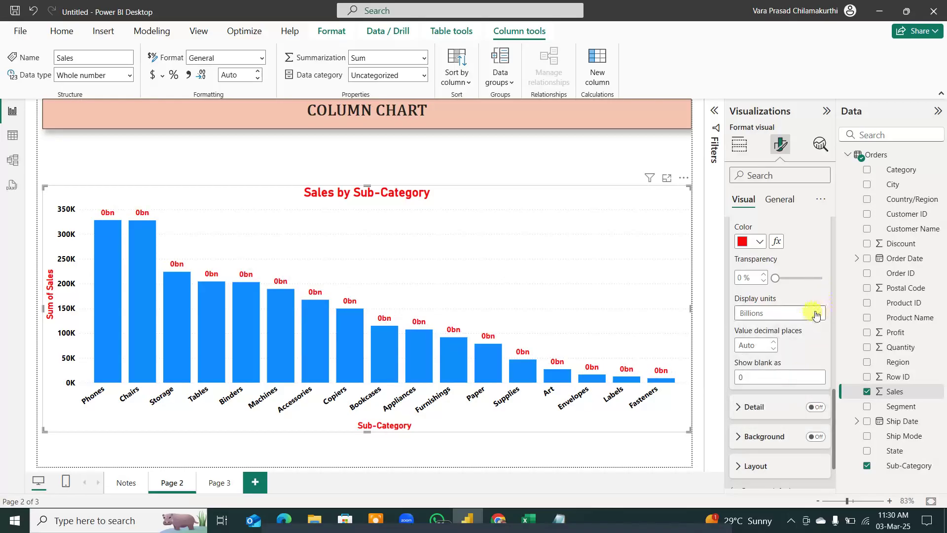
click(817, 313)
click(785, 402)
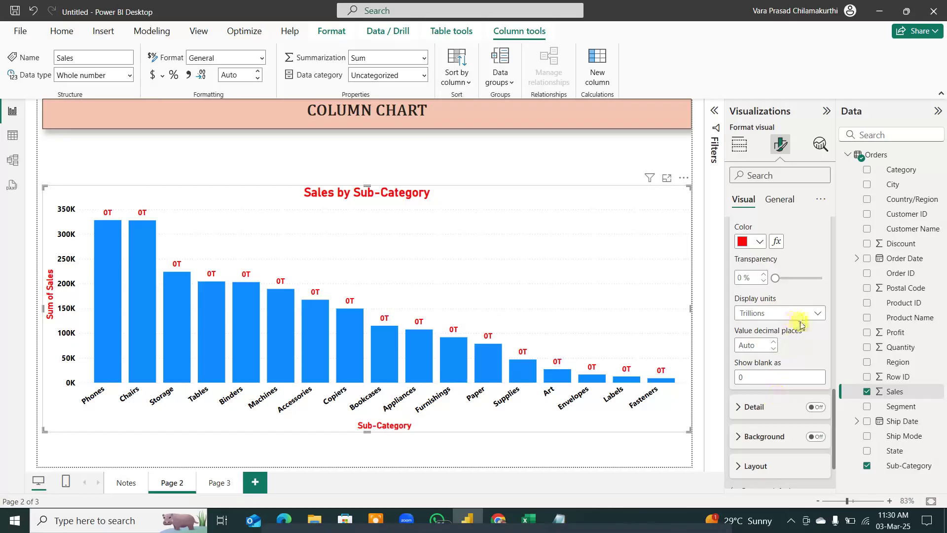
click(816, 314)
click(797, 328)
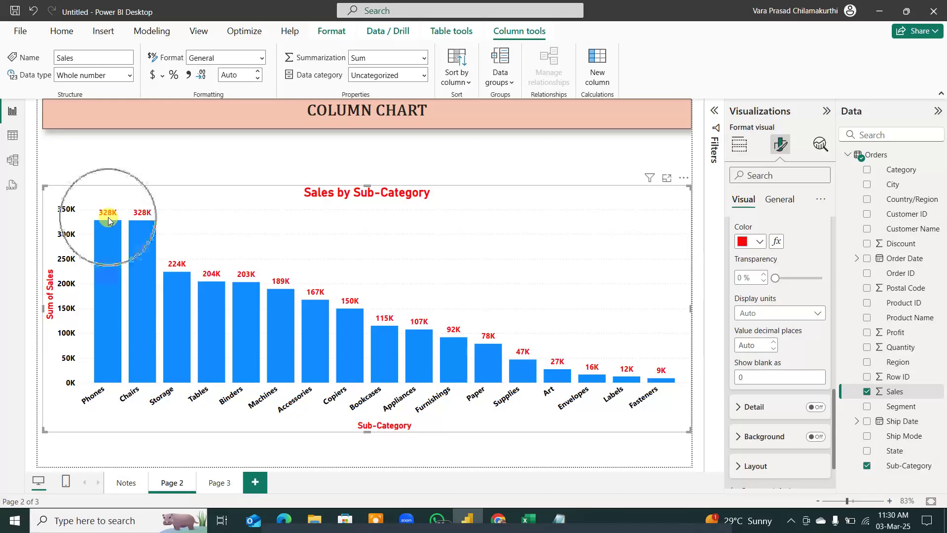
Step: Check the exact Sales totals behind individual columns such as Phones and Accessories
click(110, 365)
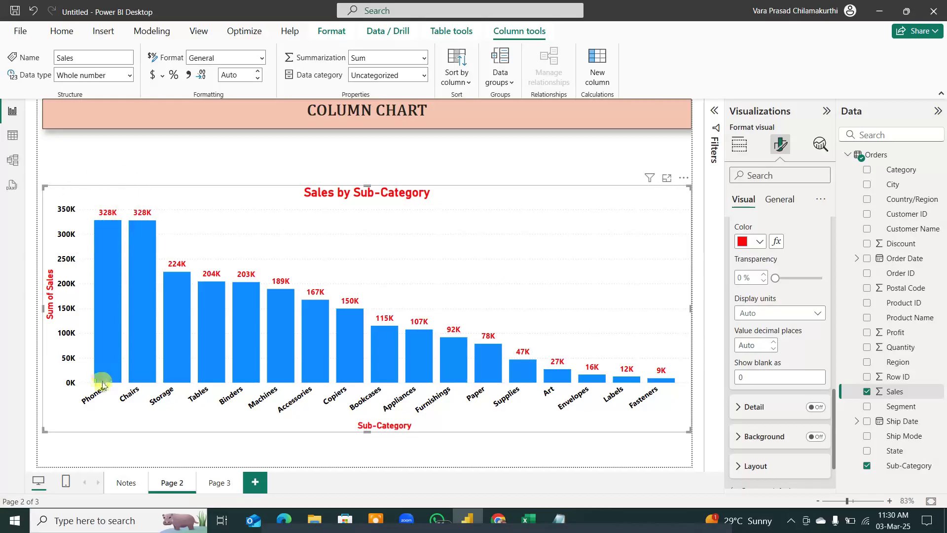
mouse_move(107, 249)
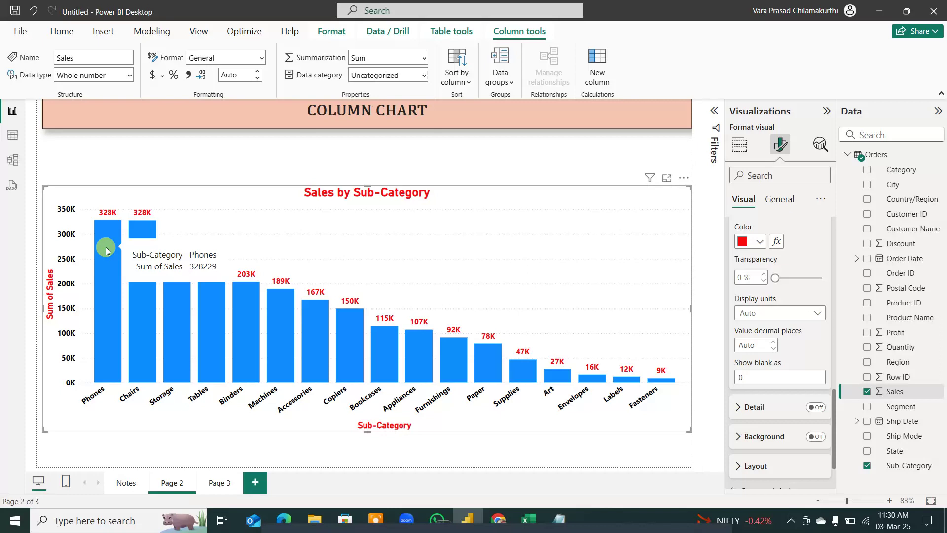
mouse_move(327, 357)
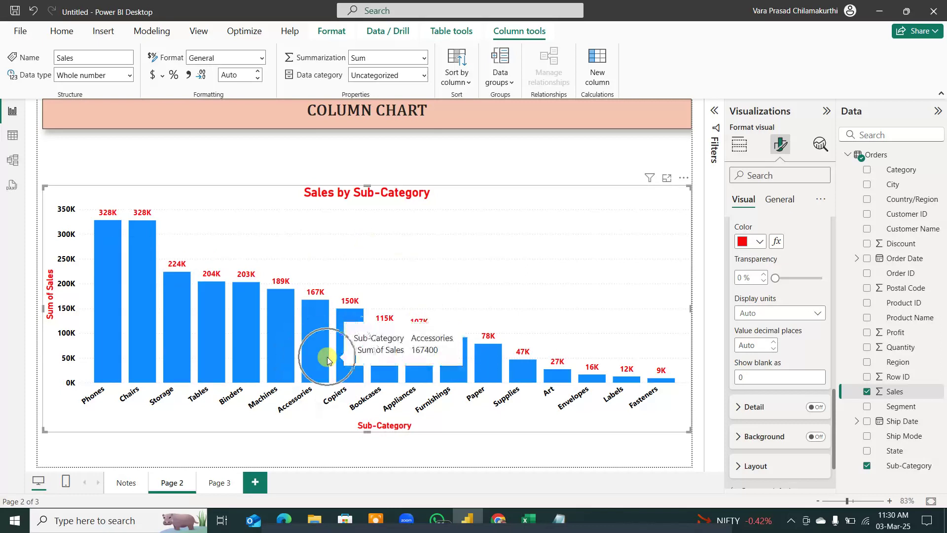
mouse_move(168, 331)
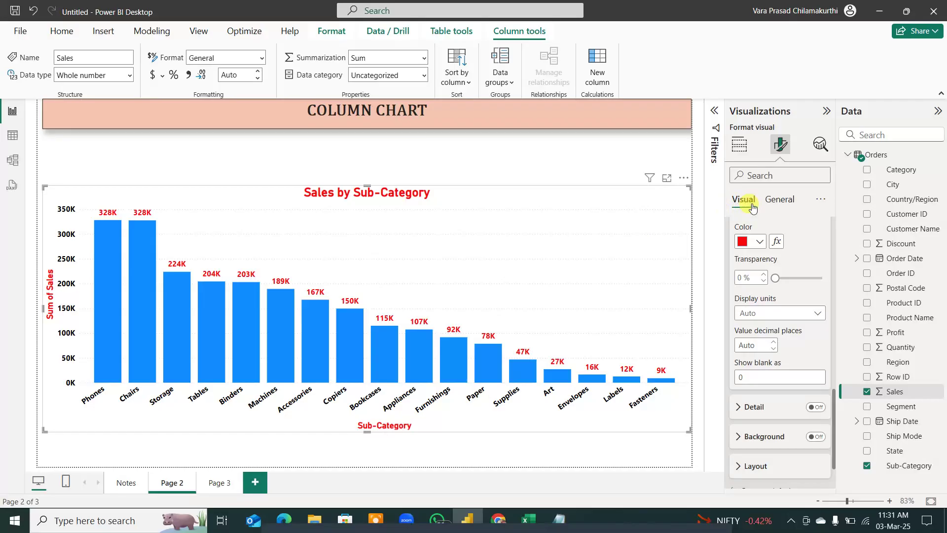
Step: Set the fill color of all columns in the Sub-Category chart to black
scroll(765, 245, up, 5)
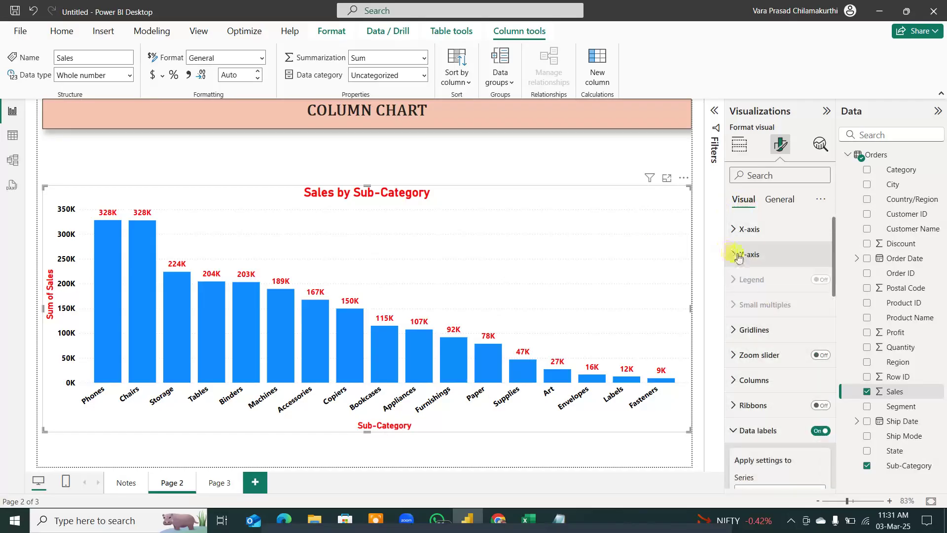
click(738, 255)
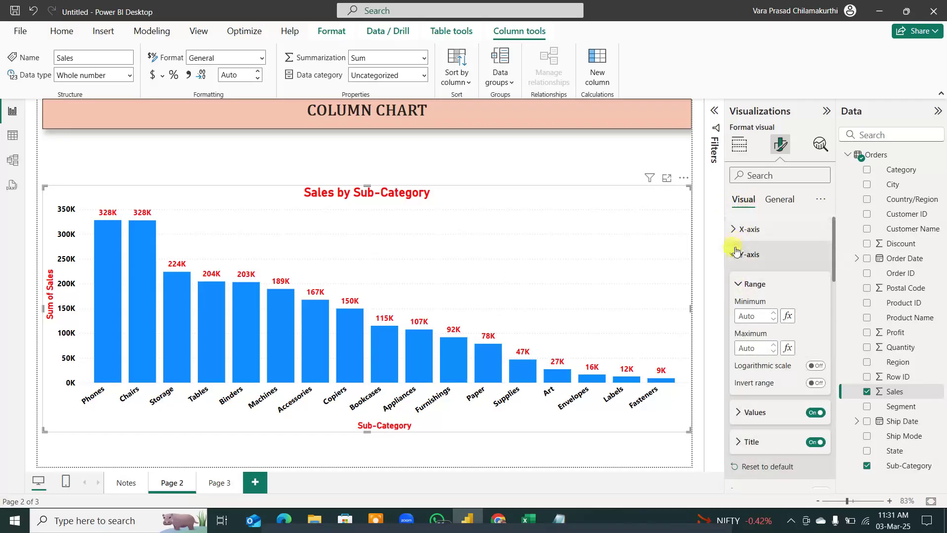
click(739, 254)
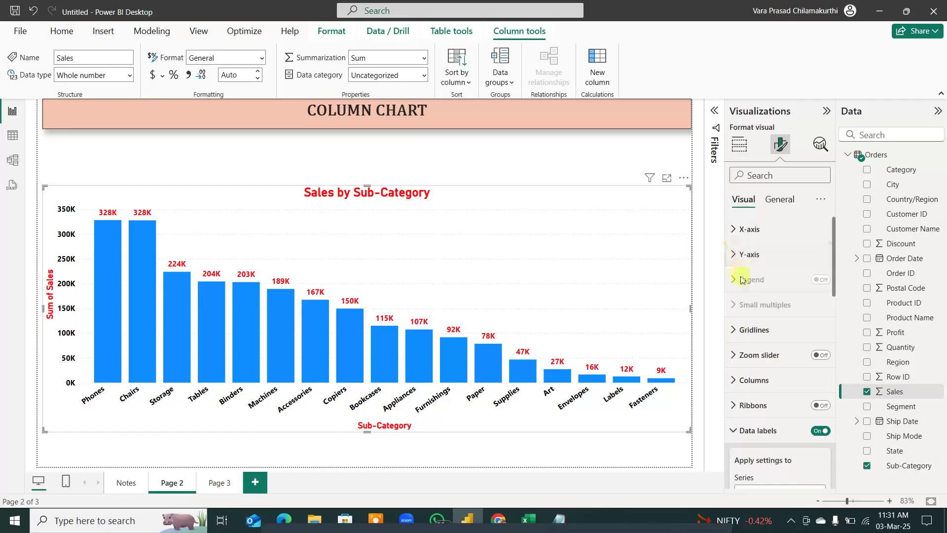
click(743, 381)
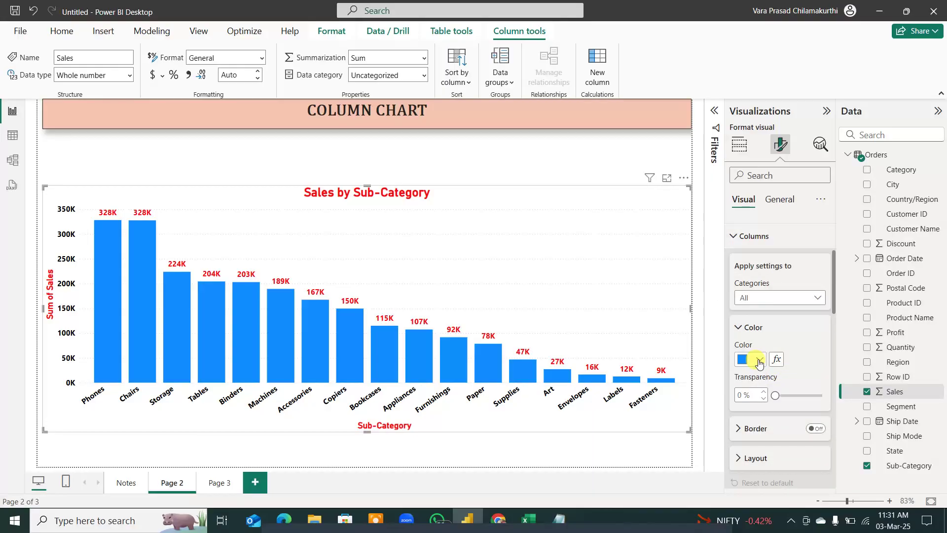
click(759, 360)
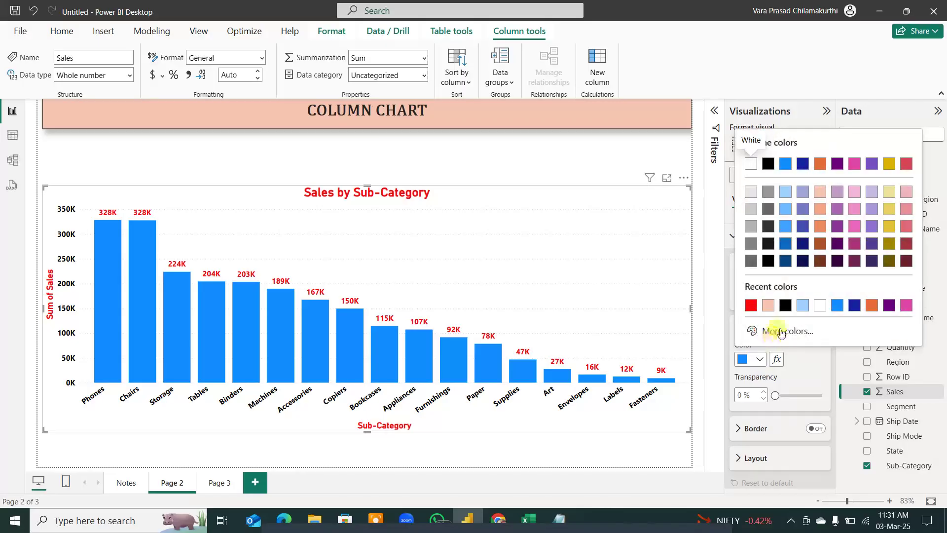
click(788, 306)
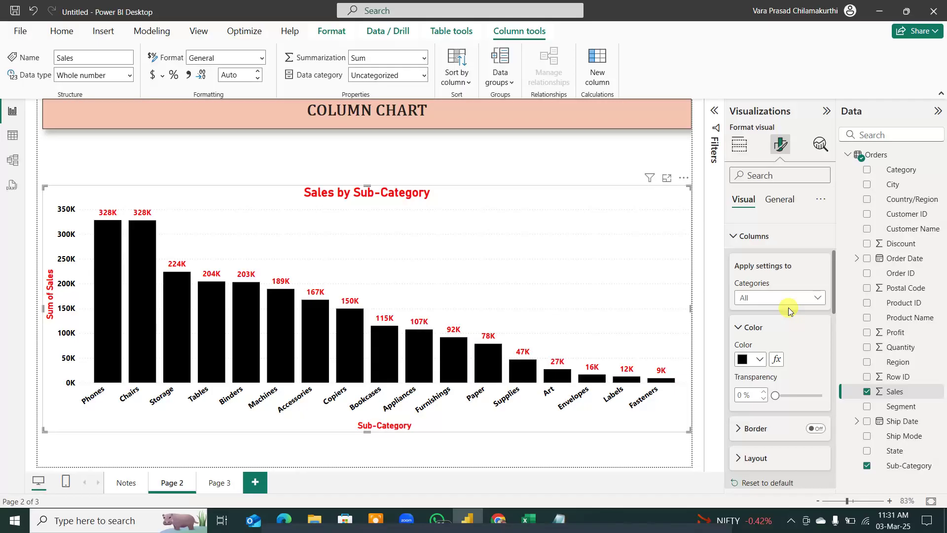
Step: Try light blue (#70bbff) and red as the fill color for all columns, and return them to black
click(759, 359)
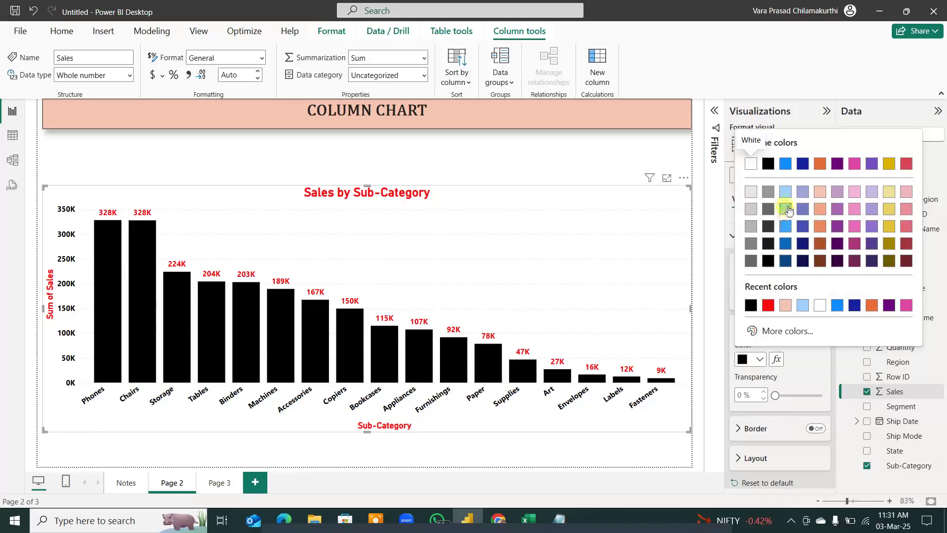
click(786, 209)
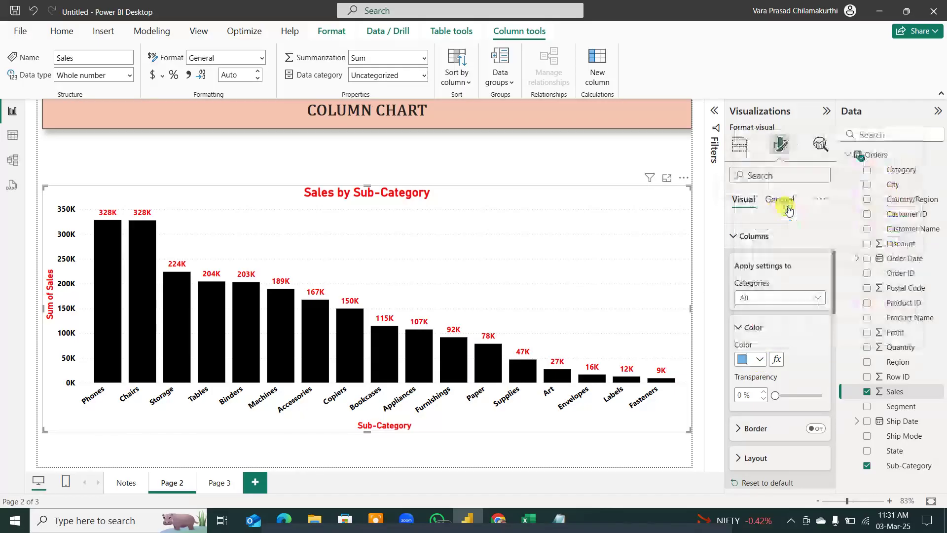
click(758, 360)
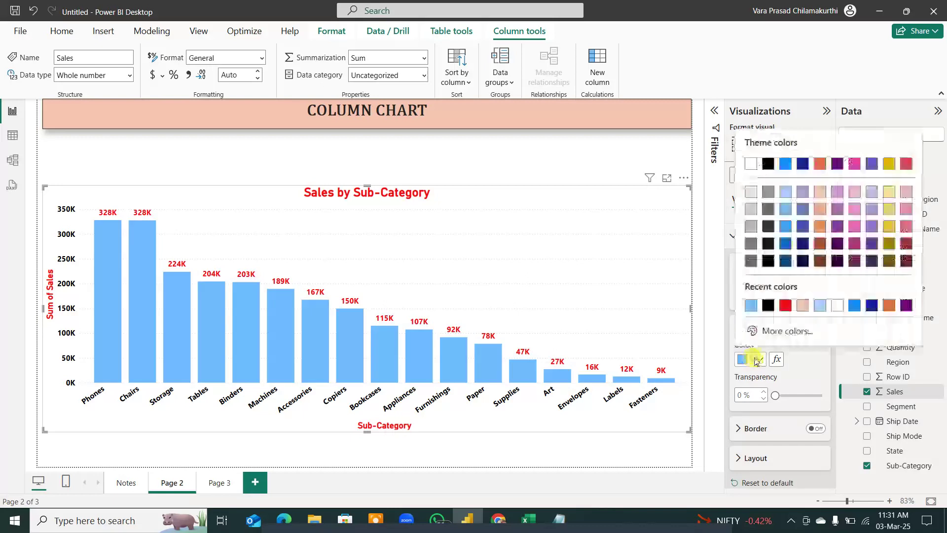
click(786, 307)
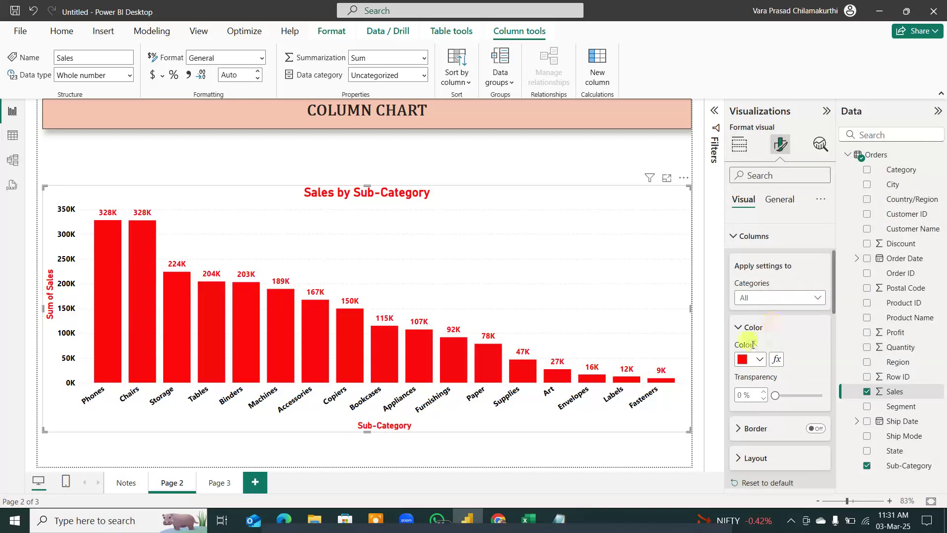
click(761, 360)
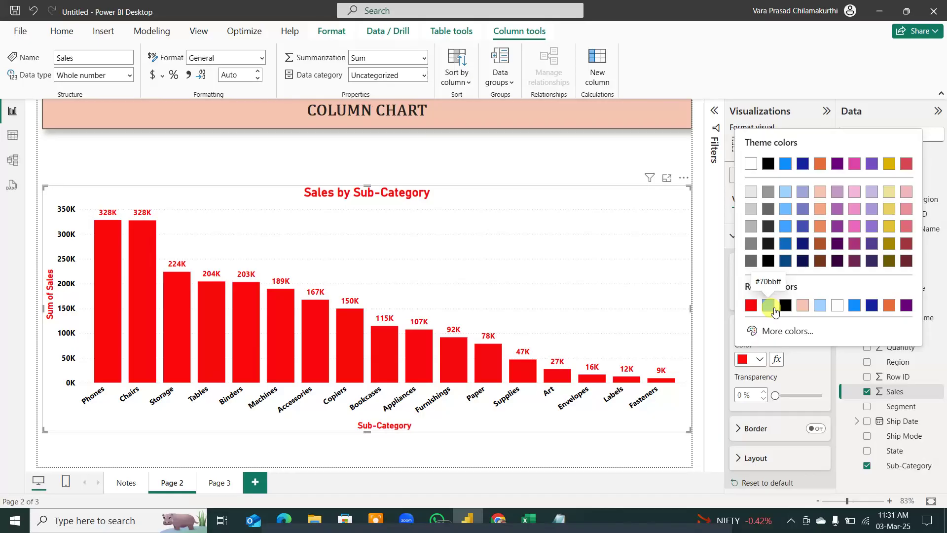
click(785, 306)
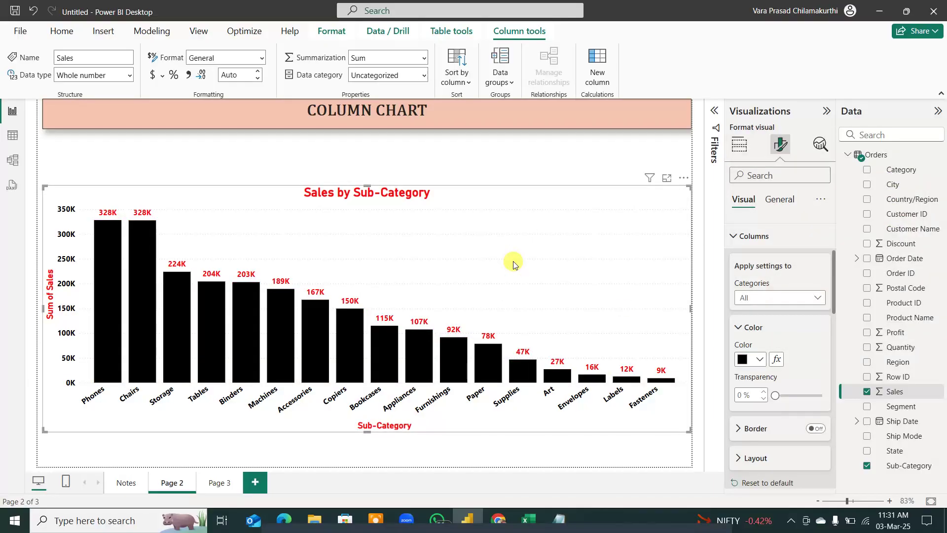
key(ctrl+shift+p)
drag(197, 196, 268, 257)
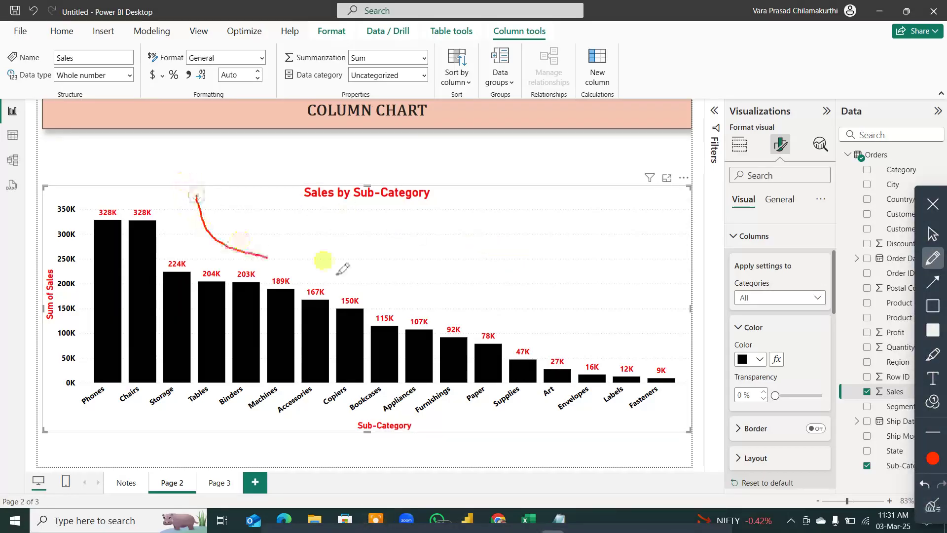
mouse_move(341, 271)
mouse_down()
mouse_move(649, 296)
mouse_move(500, 176)
mouse_move(429, 192)
mouse_up()
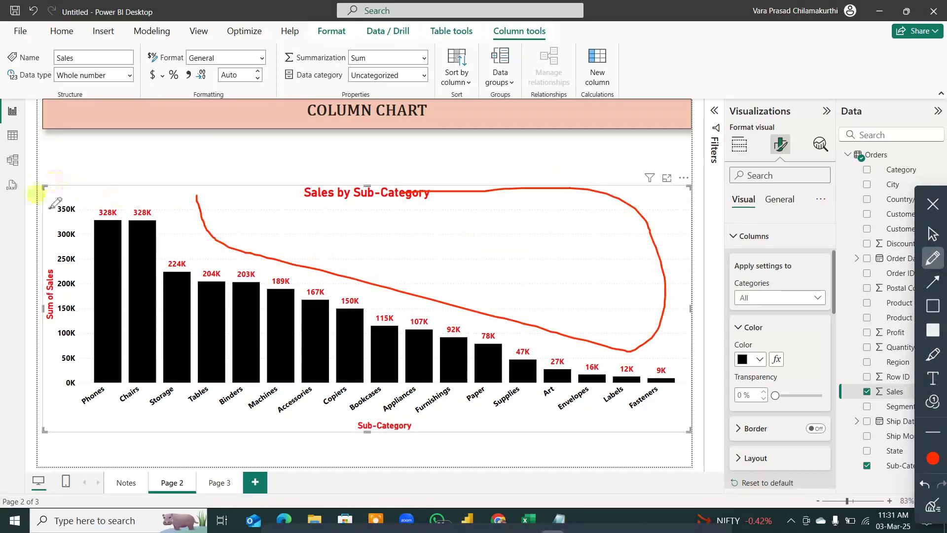
drag(50, 211, 49, 340)
drag(537, 427, 460, 413)
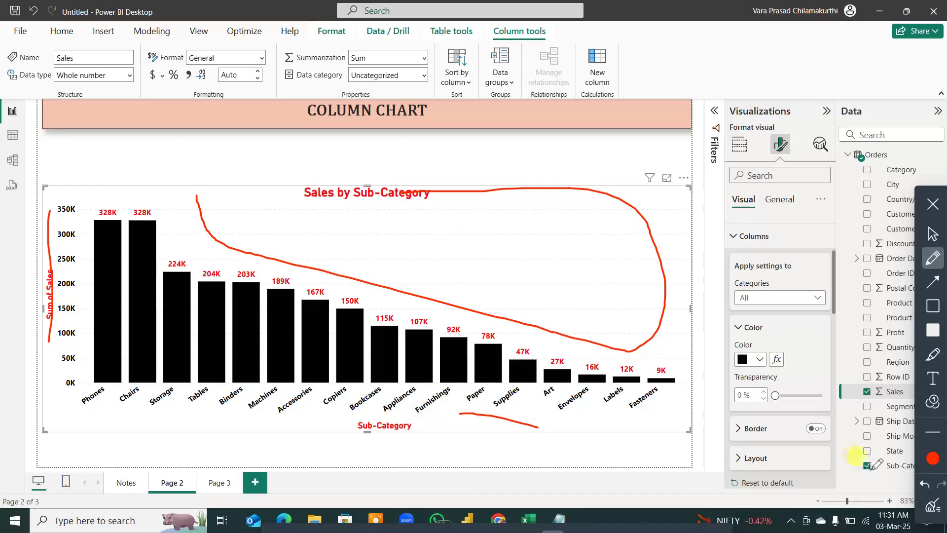
click(933, 504)
click(932, 204)
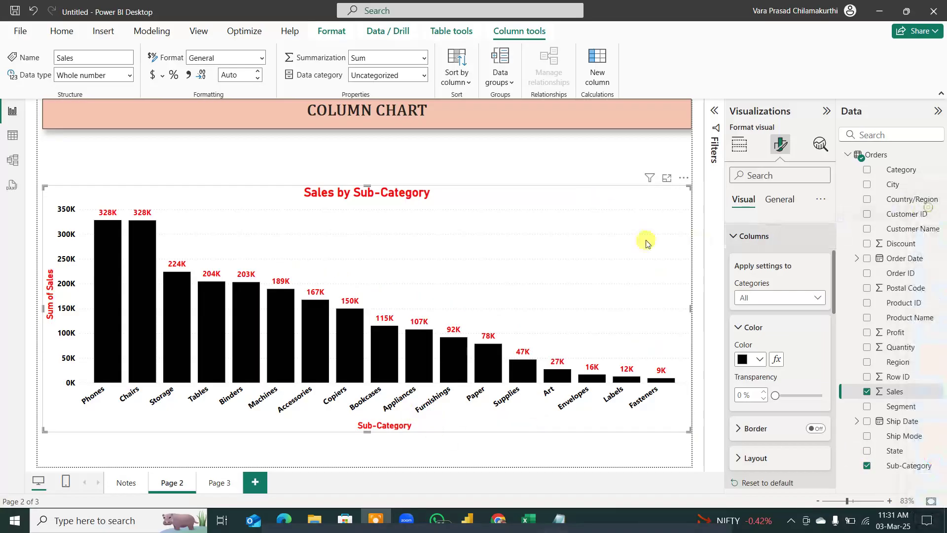
Step: Open the chart's background effect settings and switch the background off and back on
click(778, 204)
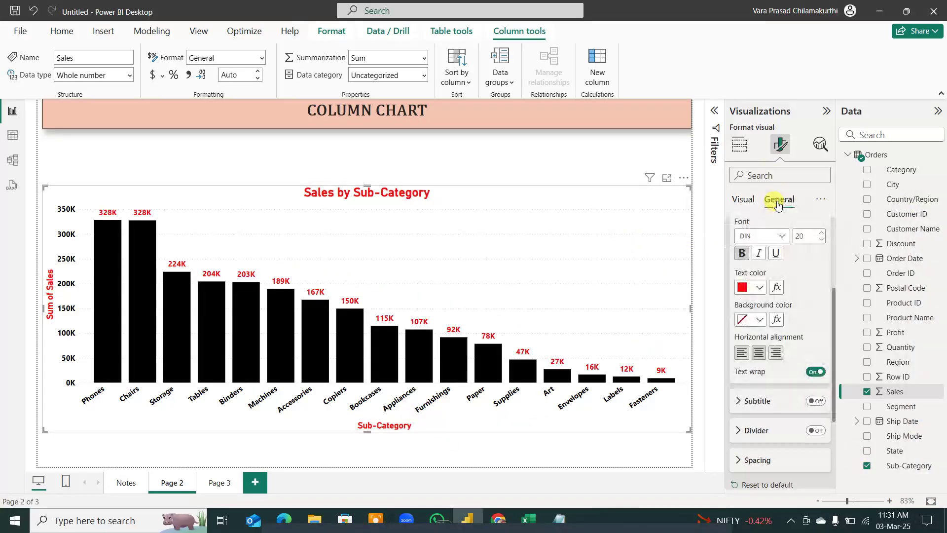
click(743, 200)
click(739, 237)
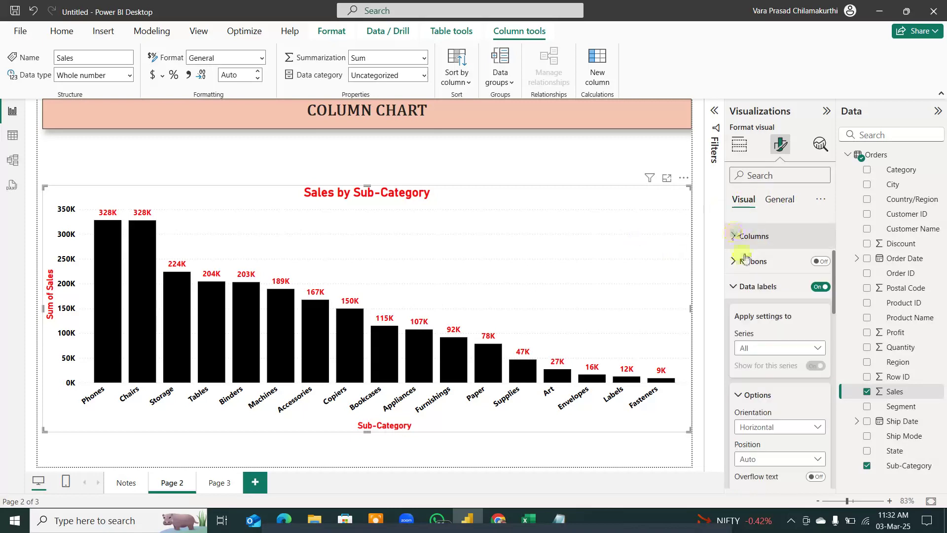
scroll(745, 244, up, 3)
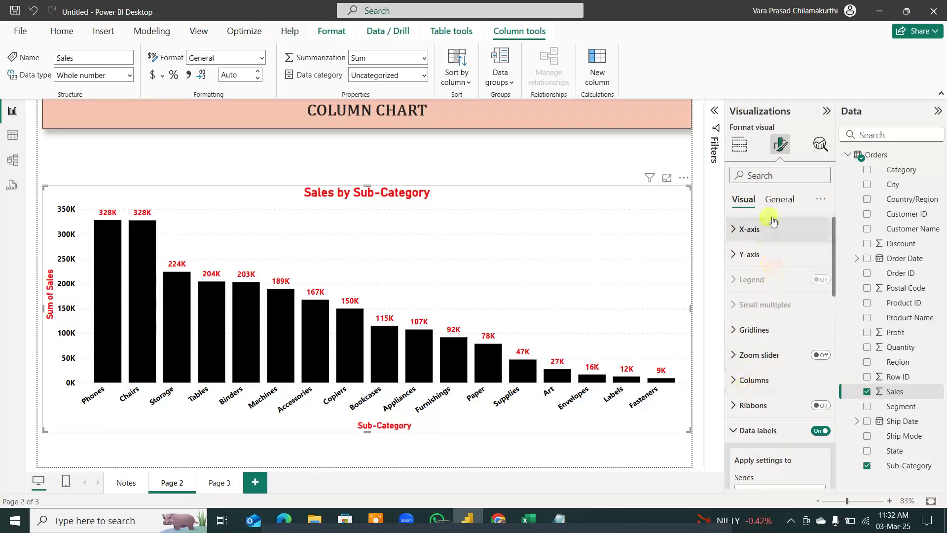
click(779, 200)
click(733, 256)
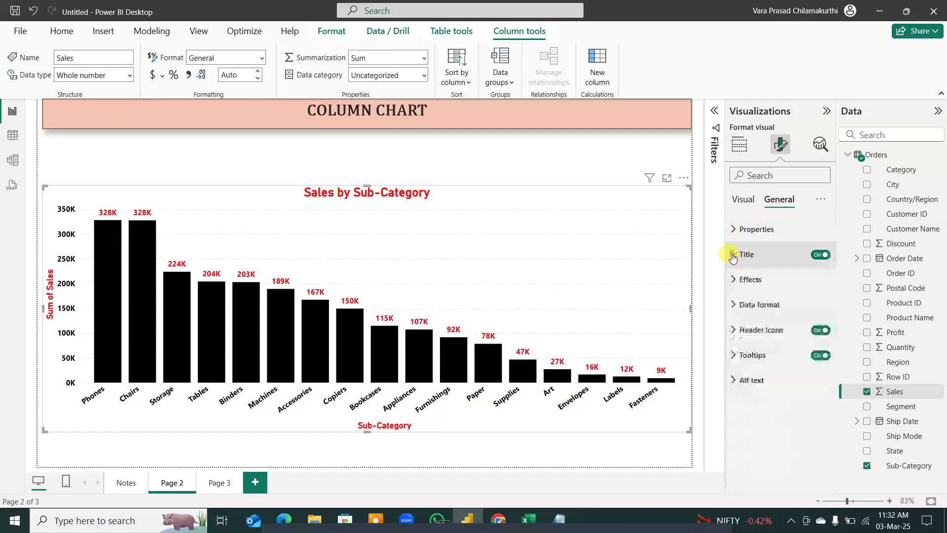
click(735, 281)
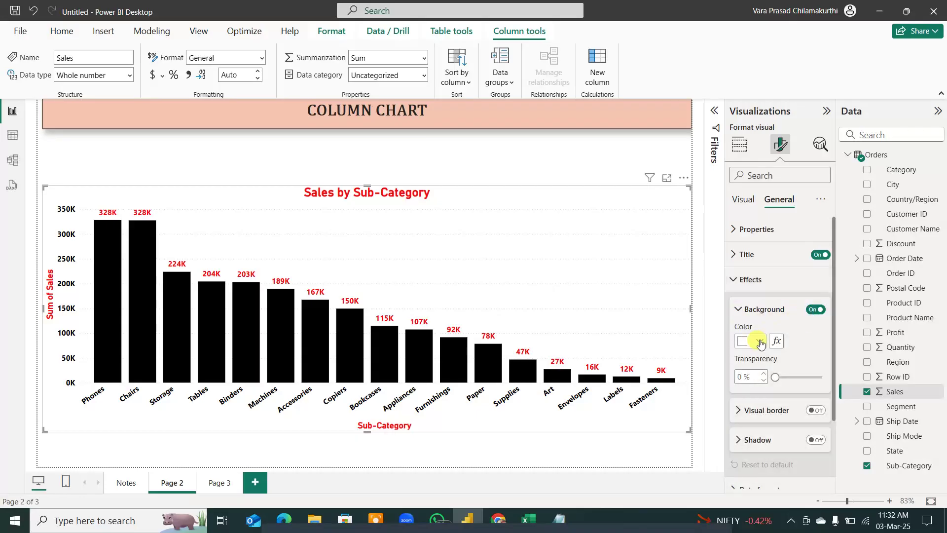
click(815, 309)
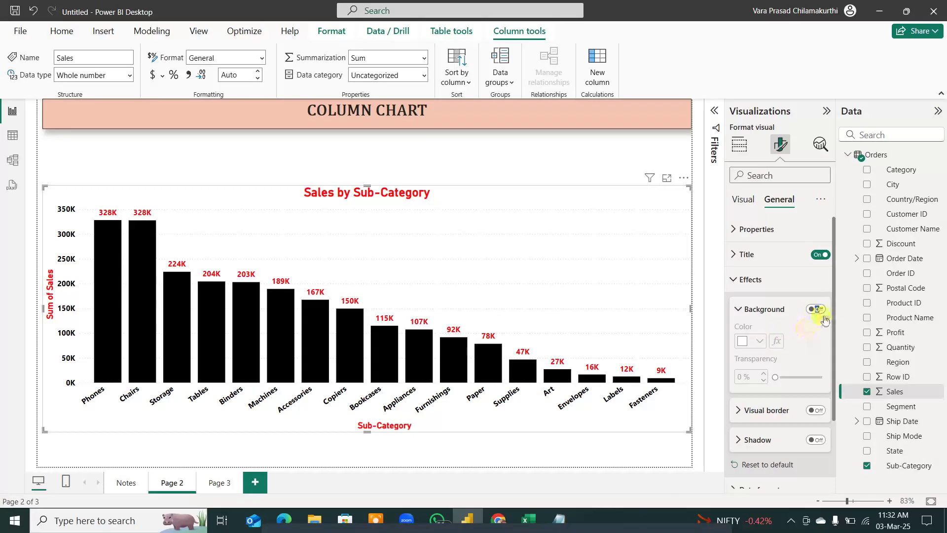
click(822, 309)
Step: Try light yellow (#F0E199) as the chart's background color, and replace it with custom light aqua (#99F0F0)
click(759, 341)
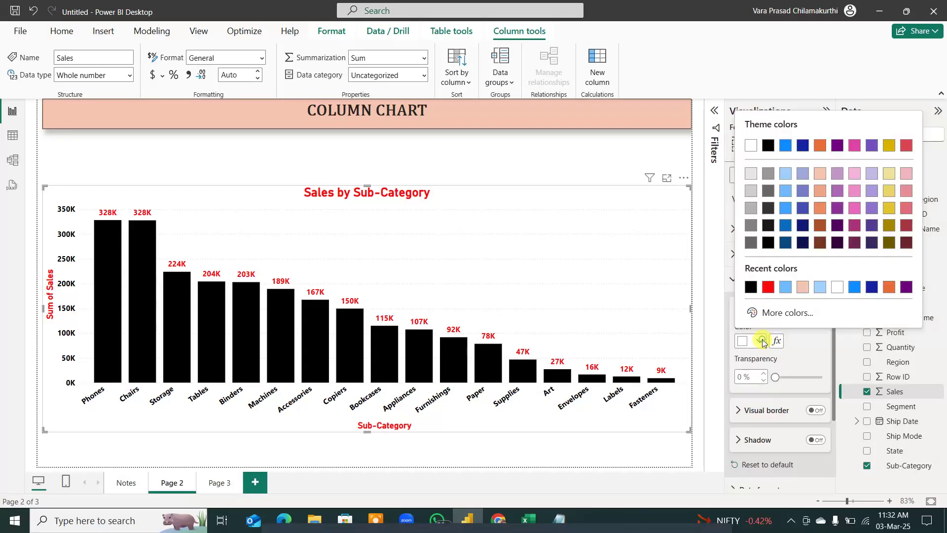
click(889, 174)
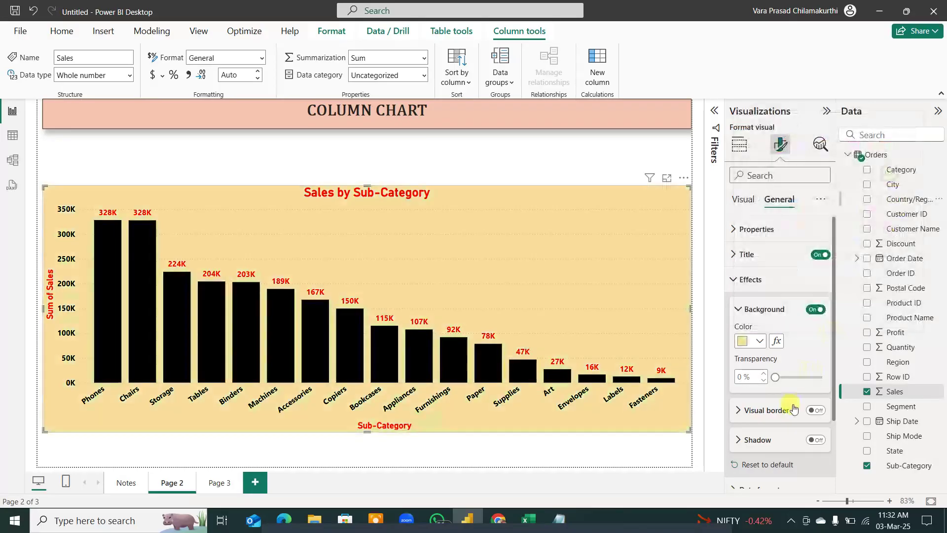
click(760, 341)
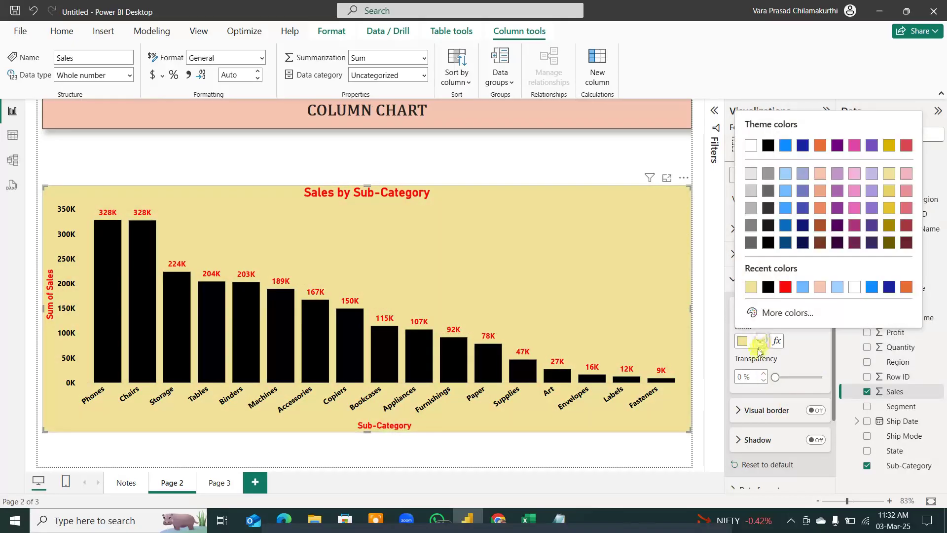
click(785, 312)
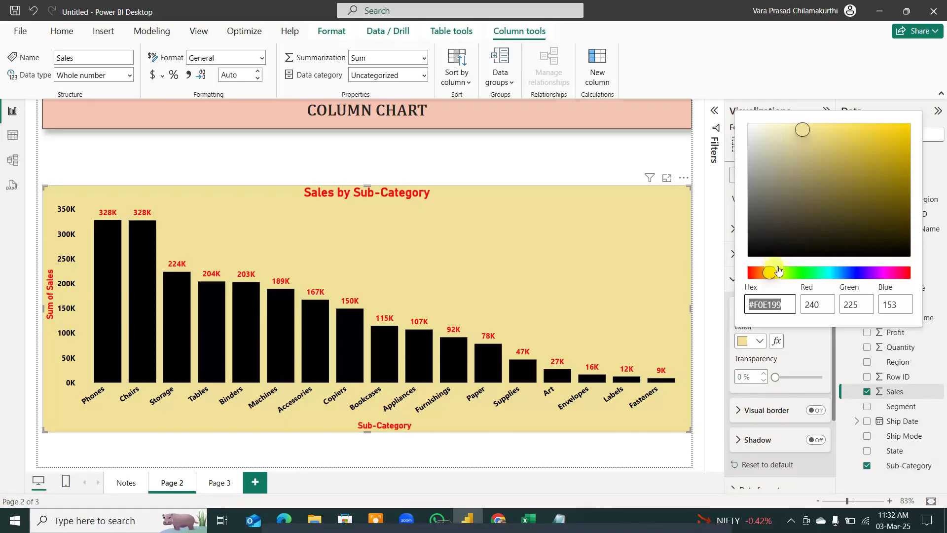
drag(777, 272, 828, 272)
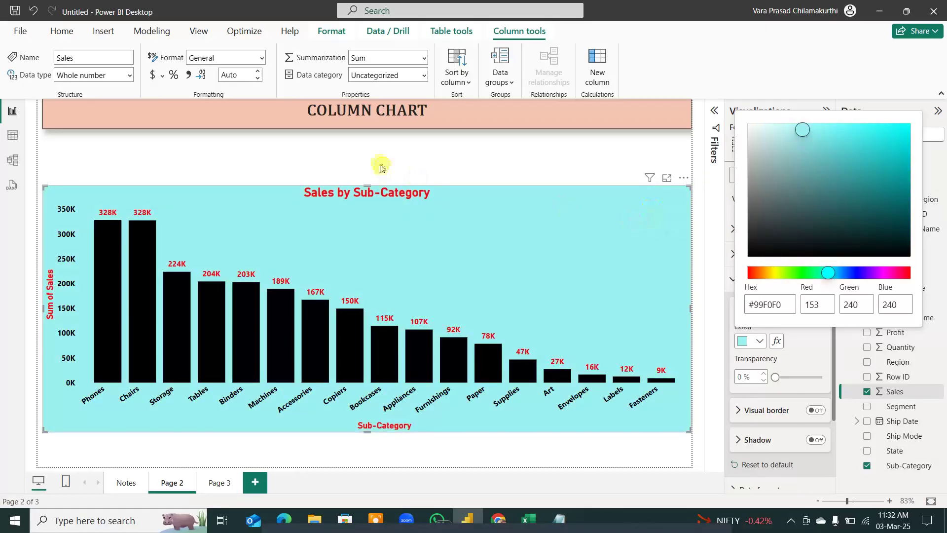
Step: Make the Sales by Sub-Category chart taller by extending its upper edge toward the COLUMN CHART heading
click(368, 187)
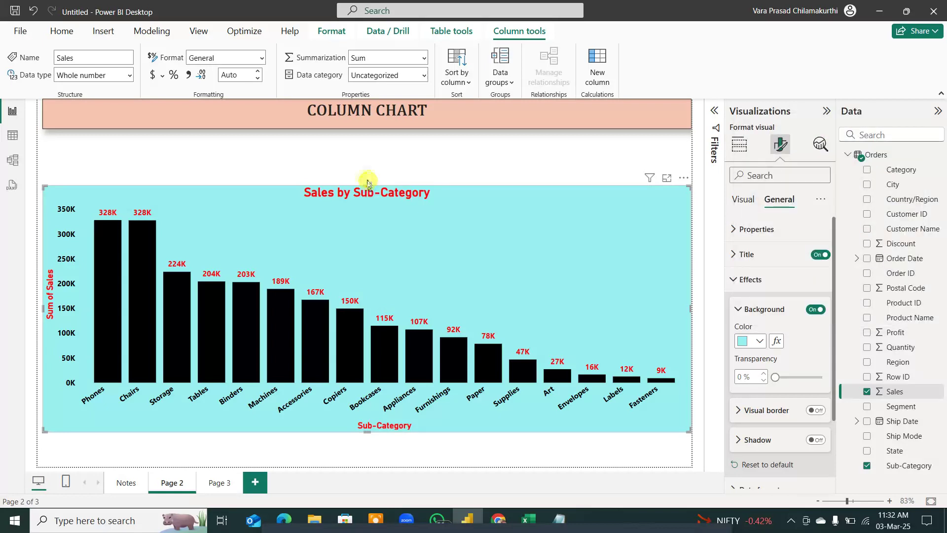
drag(368, 183, 363, 163)
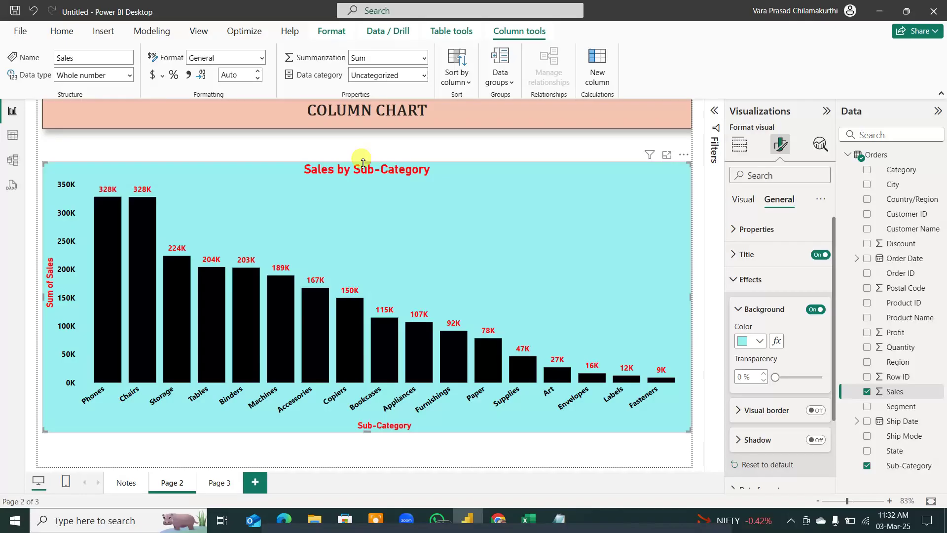
click(392, 257)
click(352, 285)
click(352, 286)
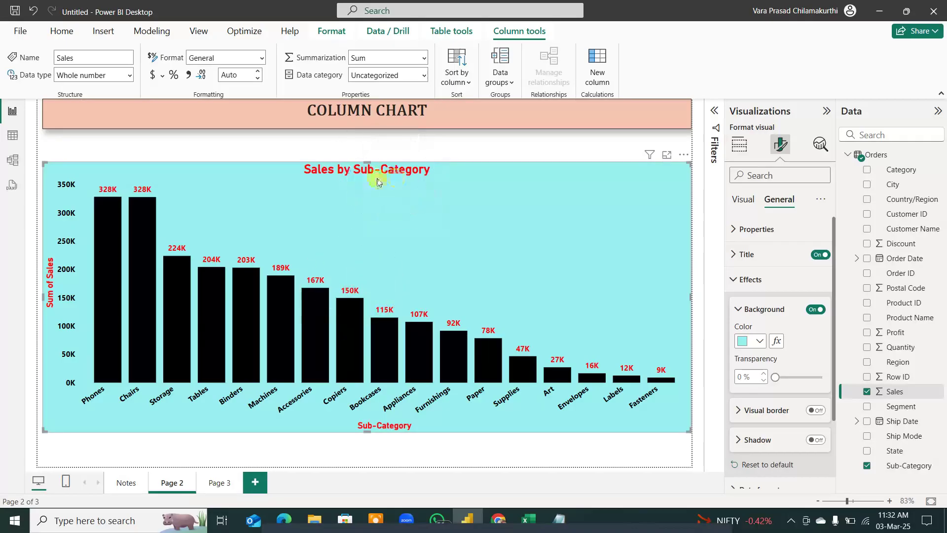
click(343, 178)
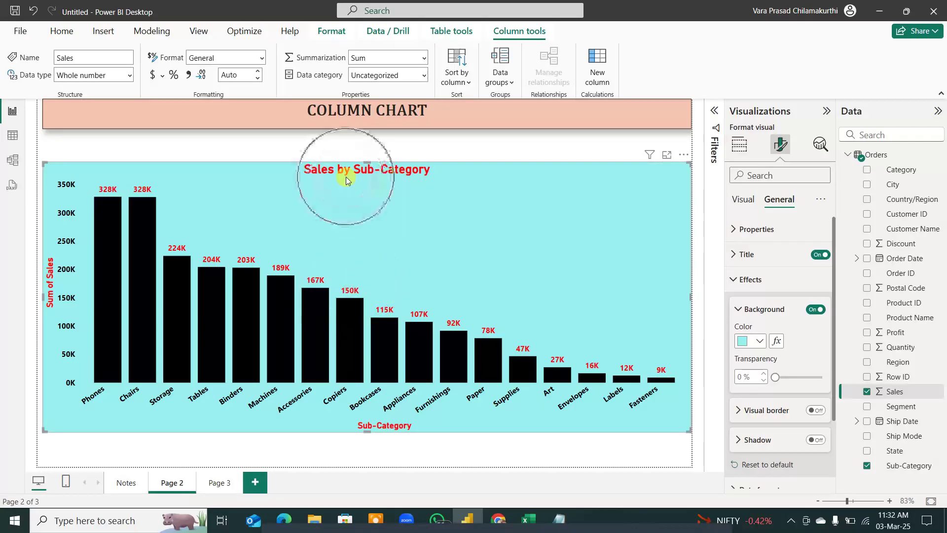
click(357, 127)
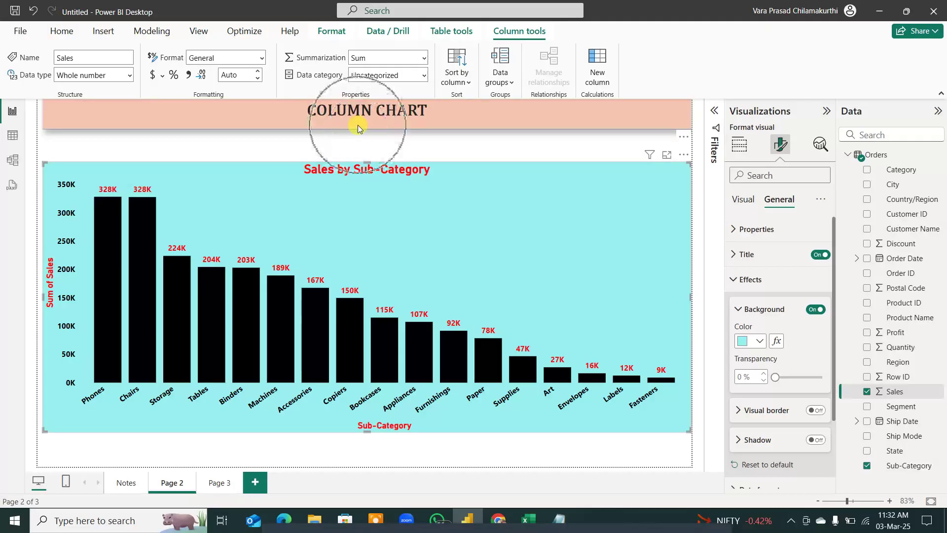
mouse_move(147, 274)
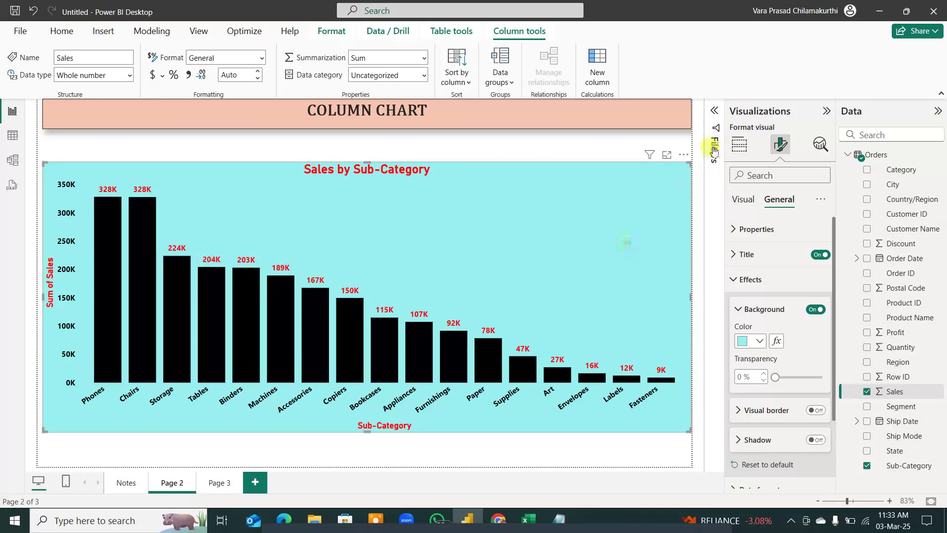
Step: Try the stacked bar chart type for the Sales by Sub-Category visual, and return it to stacked column chart
click(735, 148)
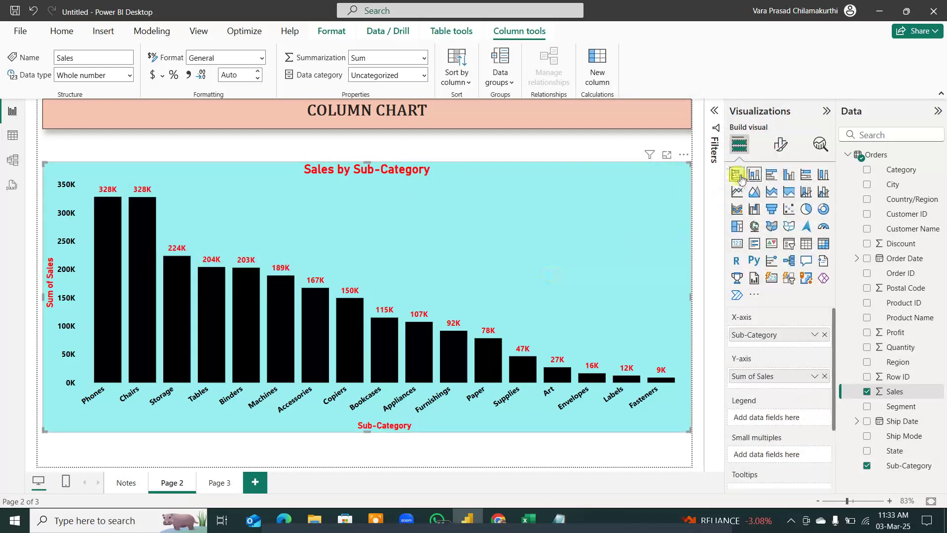
click(738, 175)
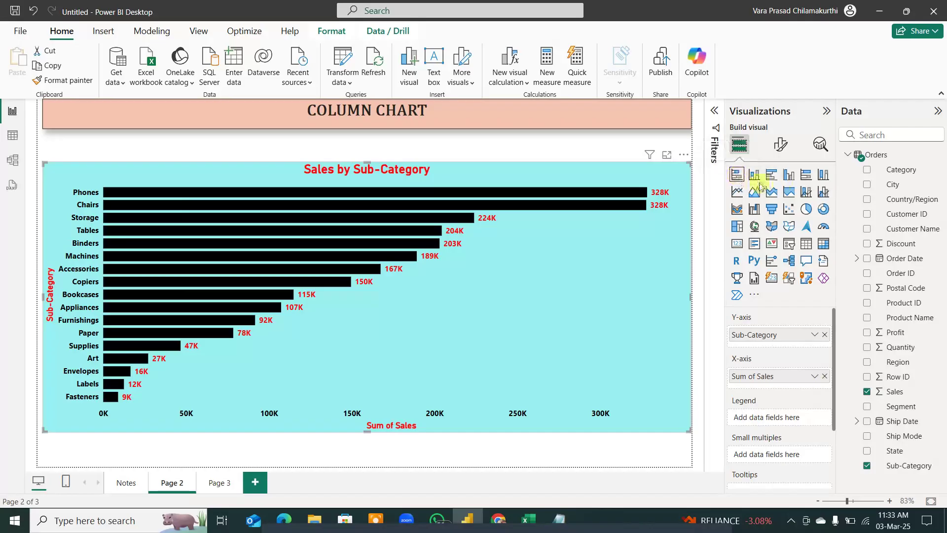
click(752, 177)
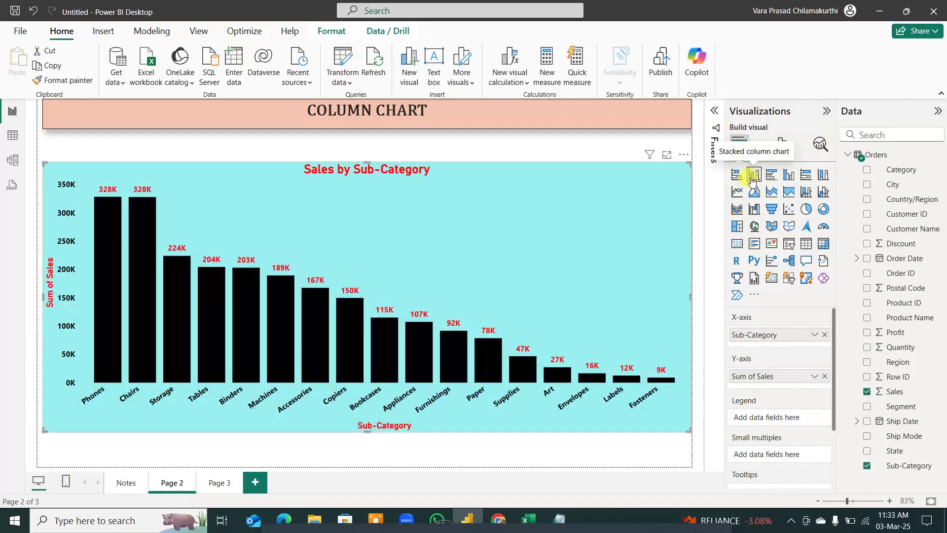
Step: Sort the chart's columns by Sum of Sales in ascending order, and check individual columns such as Appliances
click(684, 155)
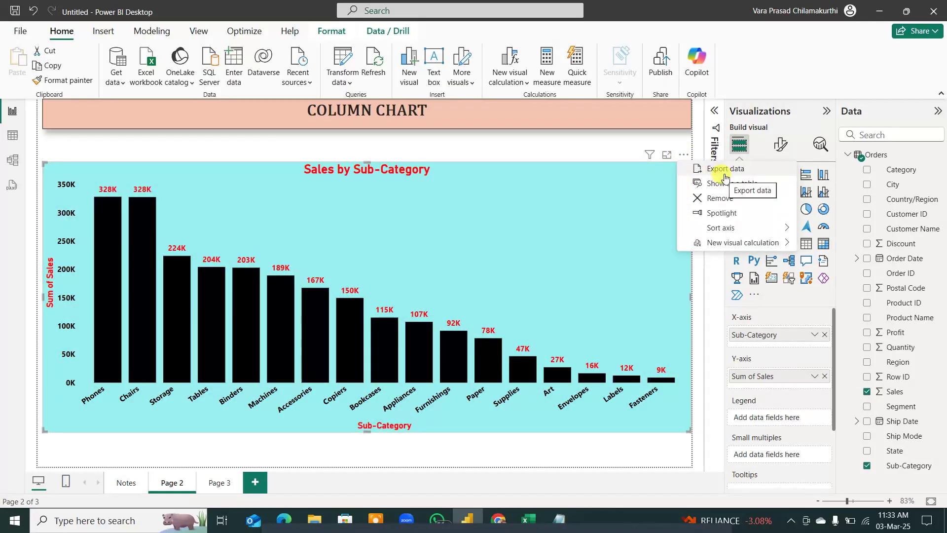
mouse_move(728, 228)
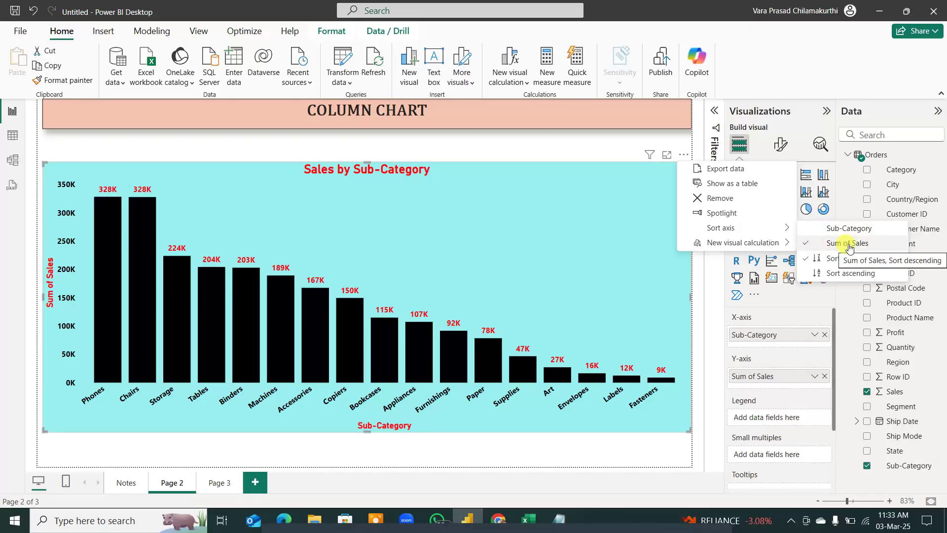
click(857, 273)
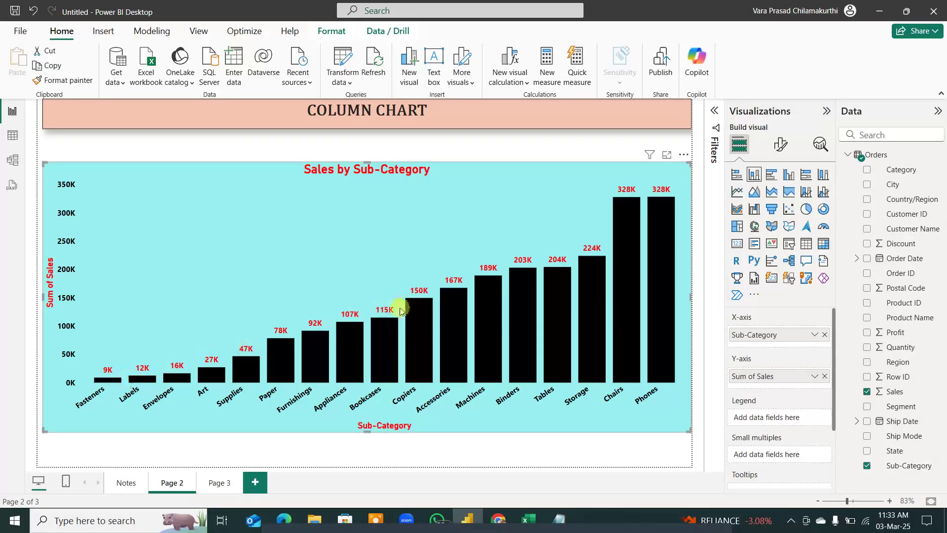
mouse_move(621, 212)
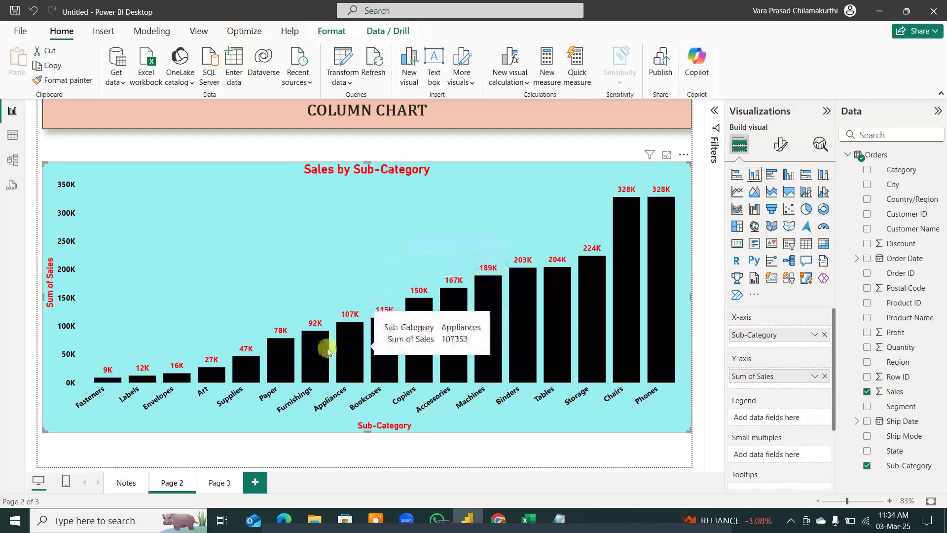
mouse_move(274, 360)
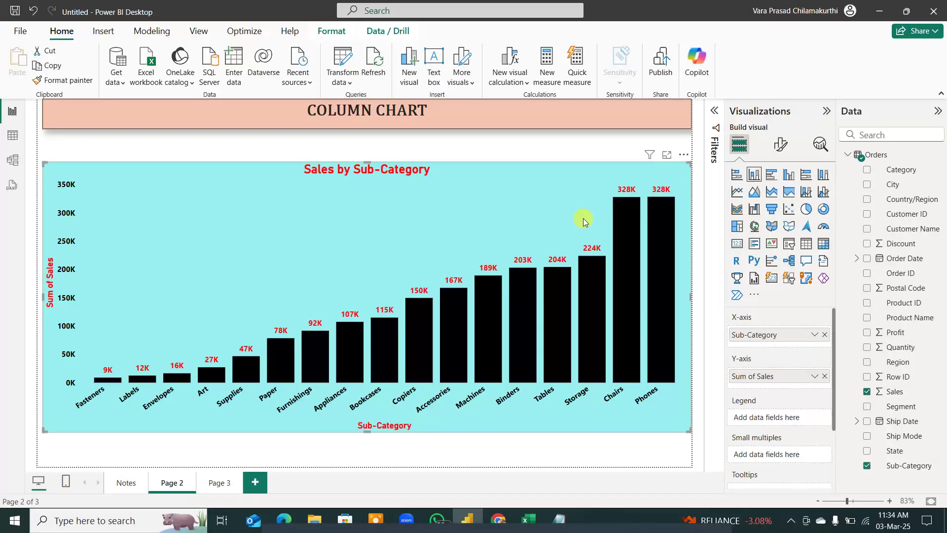
Step: Sort the chart's columns by Sum of Sales in descending order, and check the Bookcases column
click(683, 156)
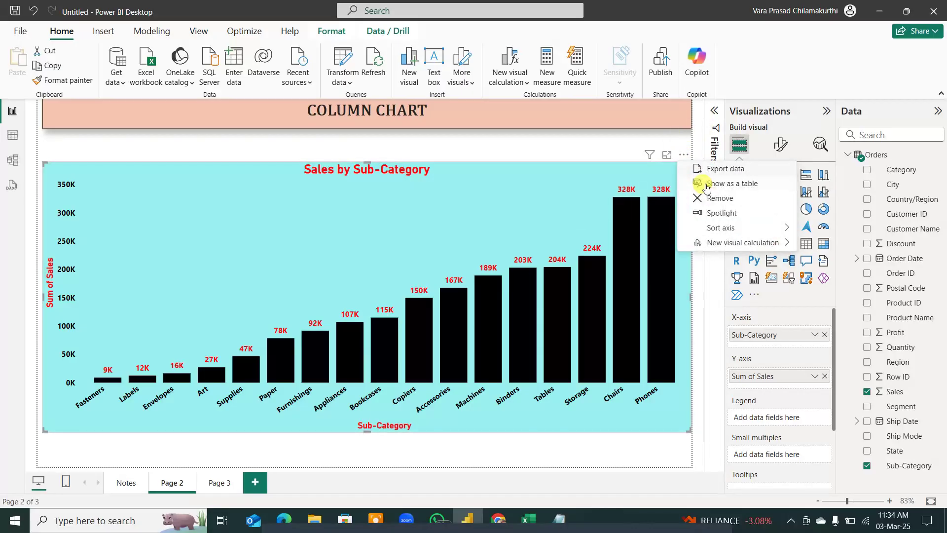
mouse_move(750, 227)
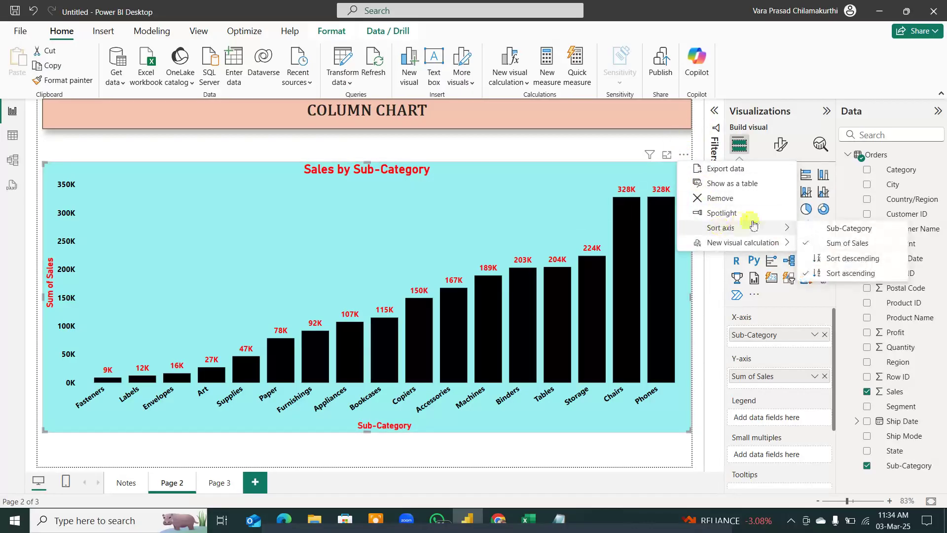
click(845, 258)
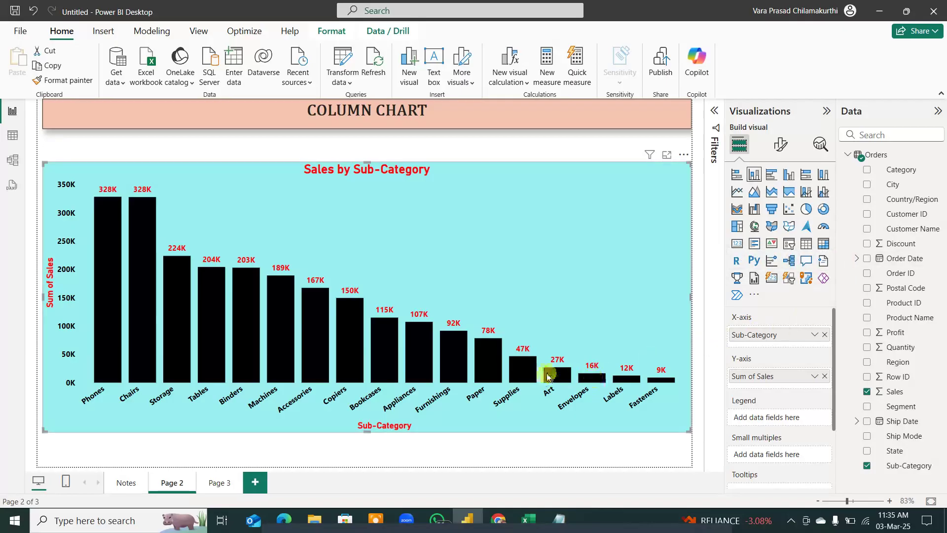
click(375, 369)
mouse_move(375, 369)
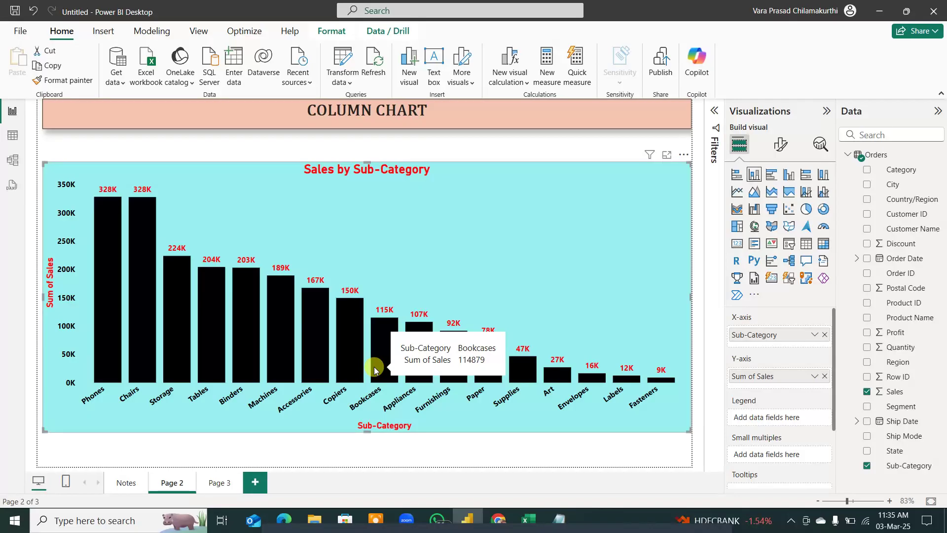
Step: Sort the chart's axis by Sub-Category instead of Sum of Sales
click(684, 156)
mouse_move(740, 228)
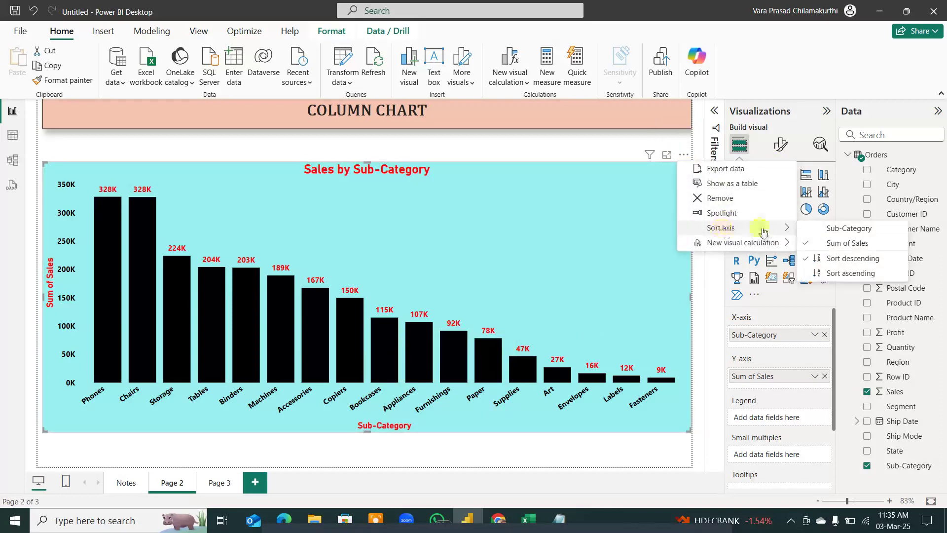
click(835, 233)
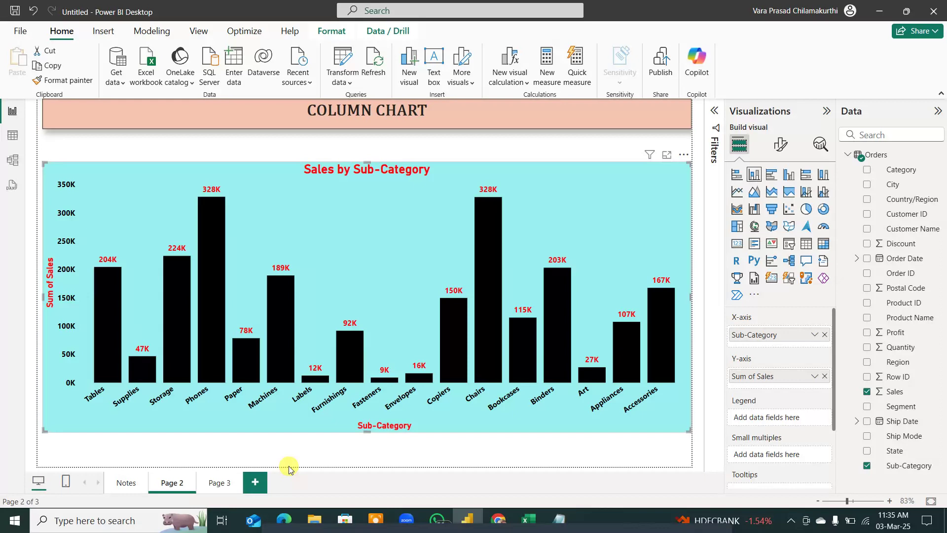
Step: Review the note about understanding visuals more easily than plain numbers on the Notes page, and return to Page 2
click(130, 483)
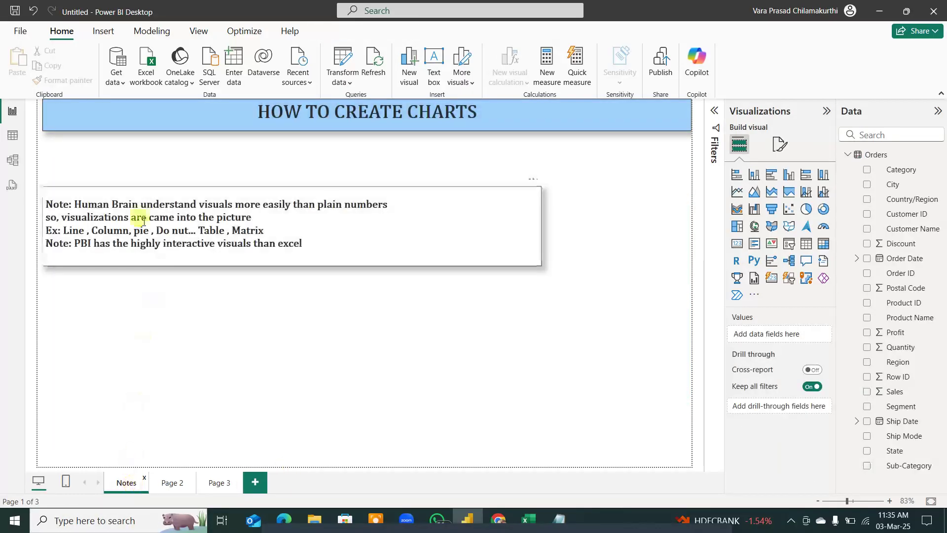
drag(76, 204, 372, 220)
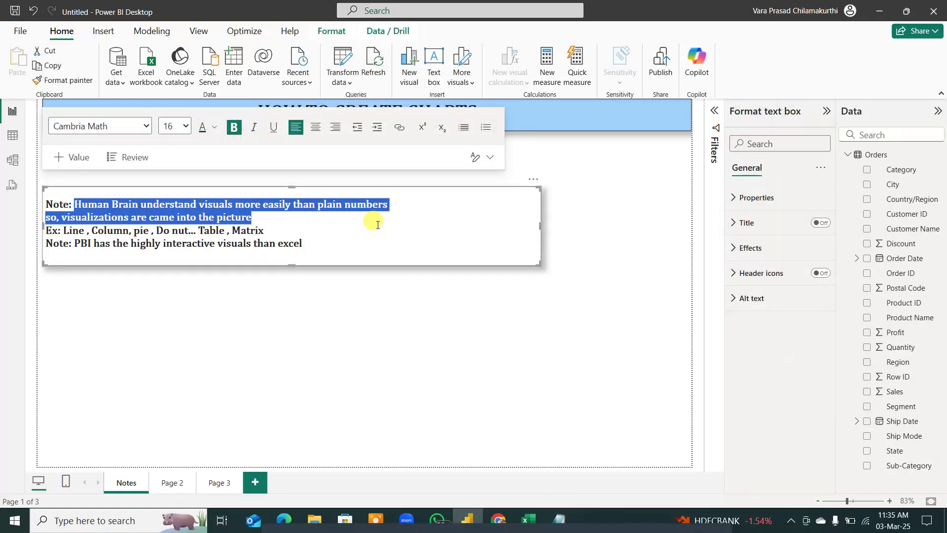
click(171, 485)
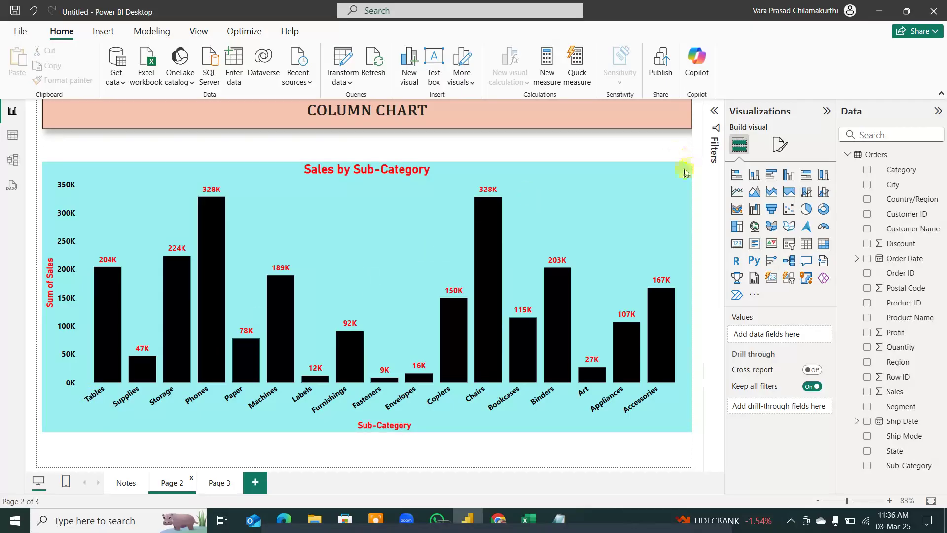
Step: Sort the column chart's axis by Sub-Category in ascending order
click(683, 153)
mouse_move(721, 228)
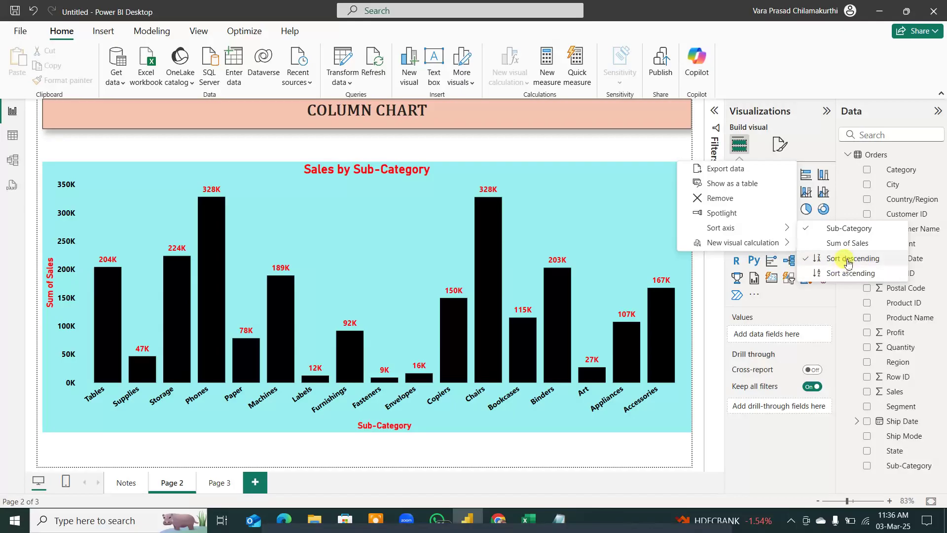
click(850, 273)
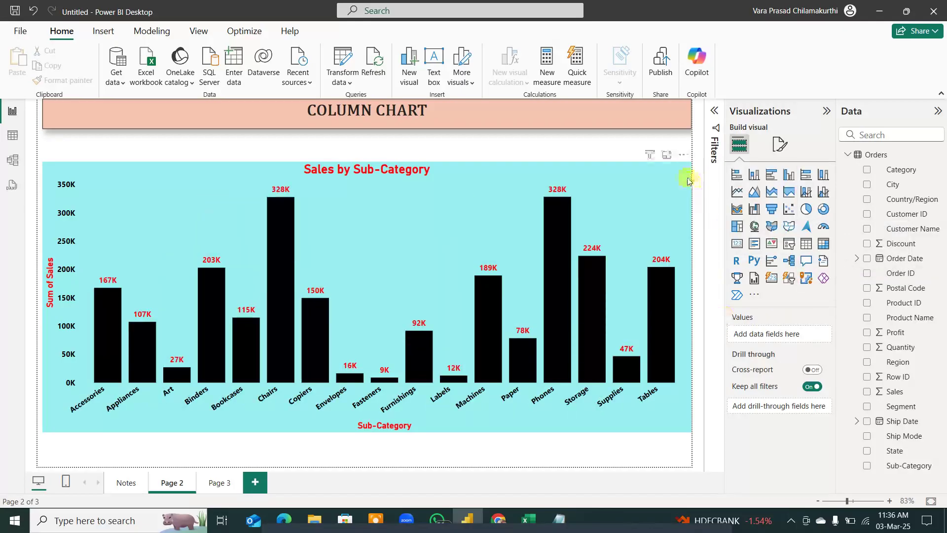
Step: Sort the column chart's axis by Sum of Sales in descending order
click(677, 165)
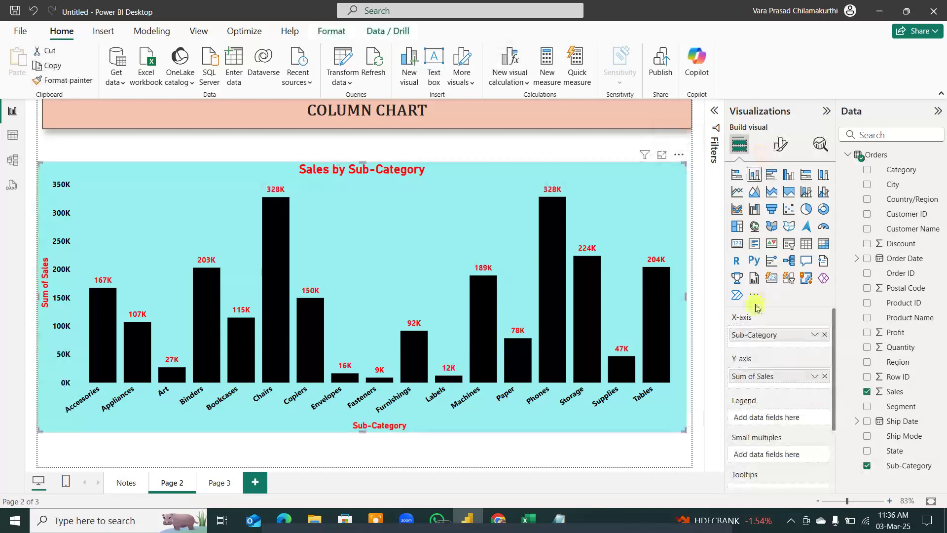
click(680, 155)
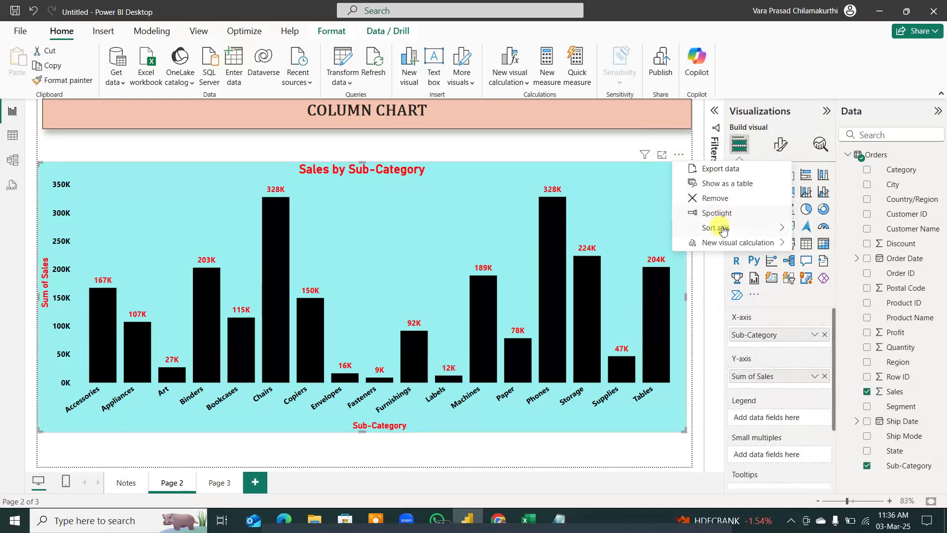
mouse_move(730, 228)
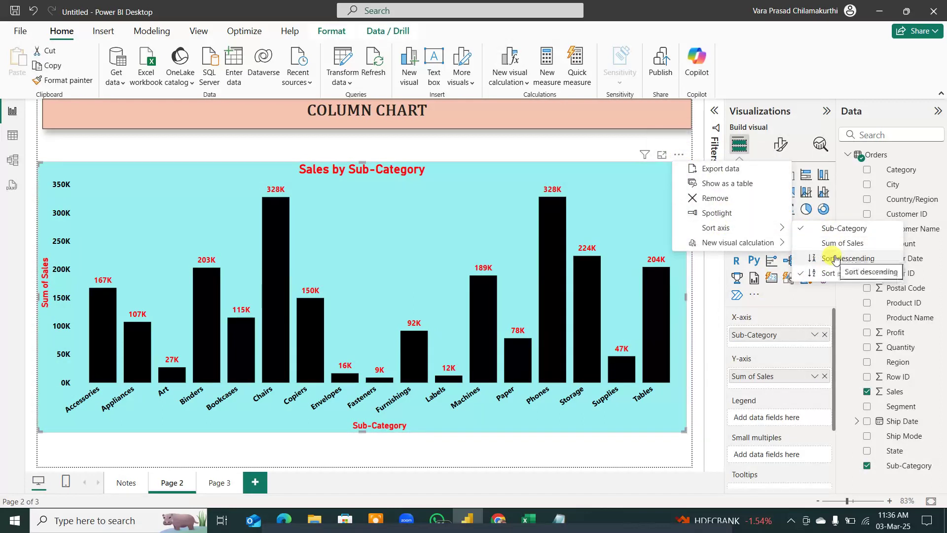
click(842, 242)
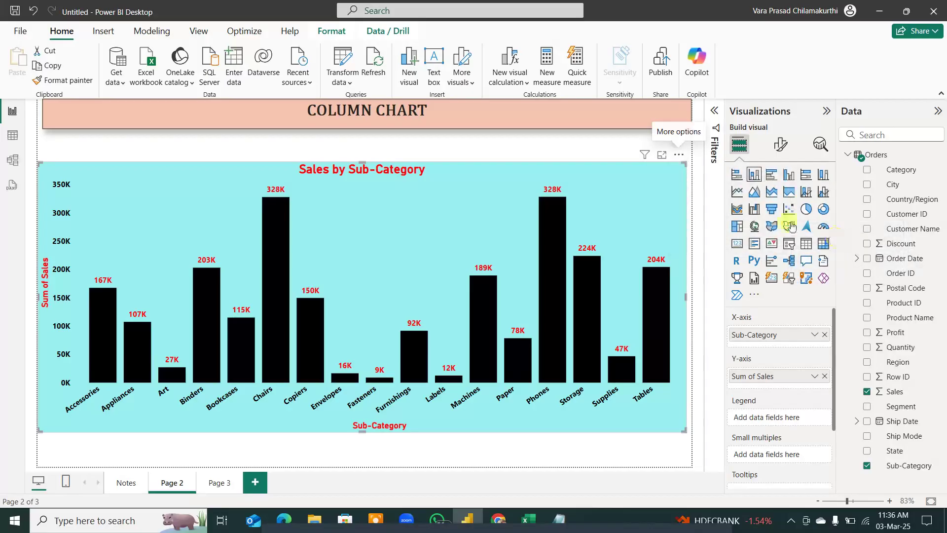
click(678, 154)
mouse_move(740, 227)
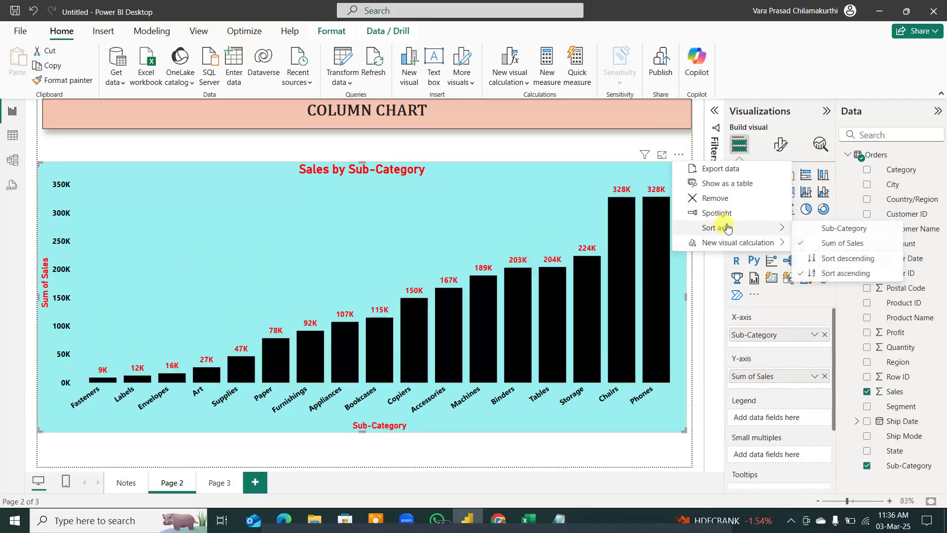
click(848, 258)
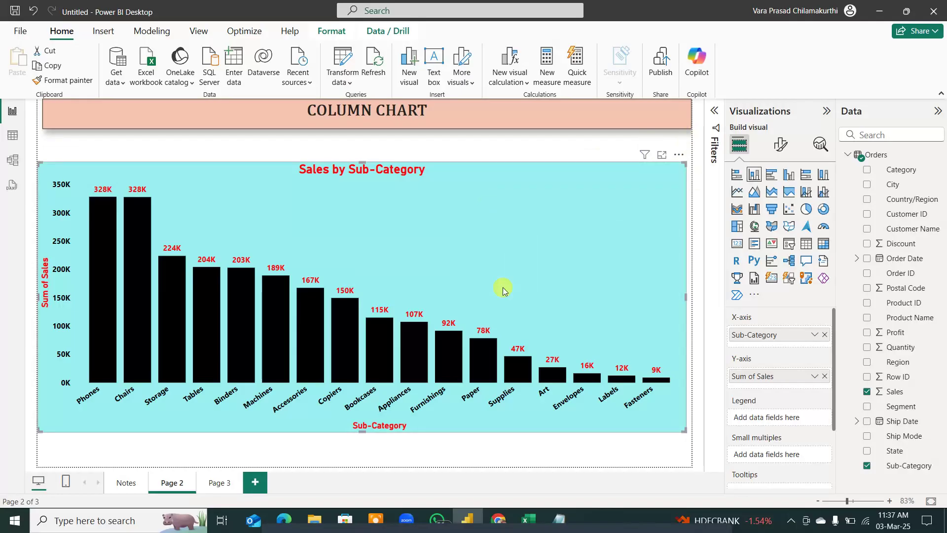
Step: Circle the COLUMN CHART heading and the stacked column chart type with the annotation pen, and clear the markings
key(ctrl+shift+d)
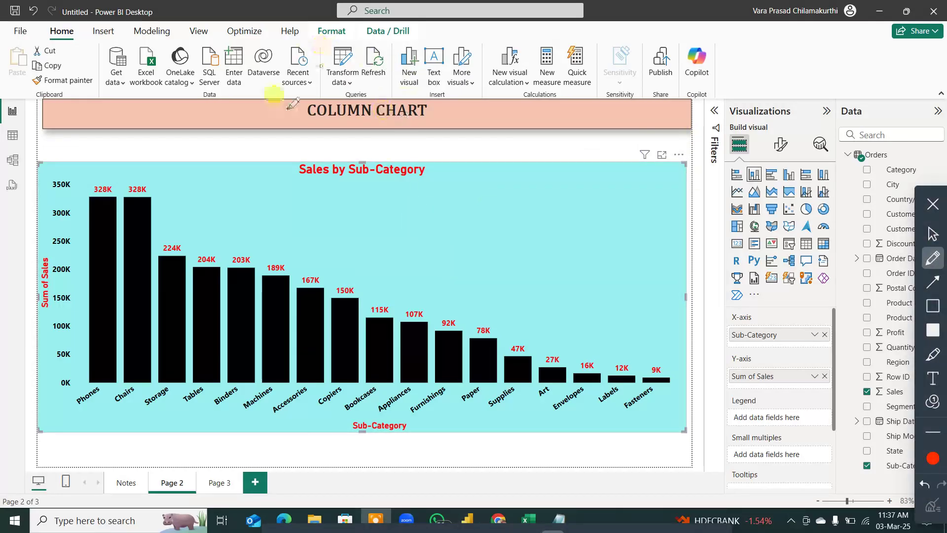
mouse_move(322, 66)
mouse_down()
mouse_move(449, 138)
mouse_move(352, 43)
mouse_up()
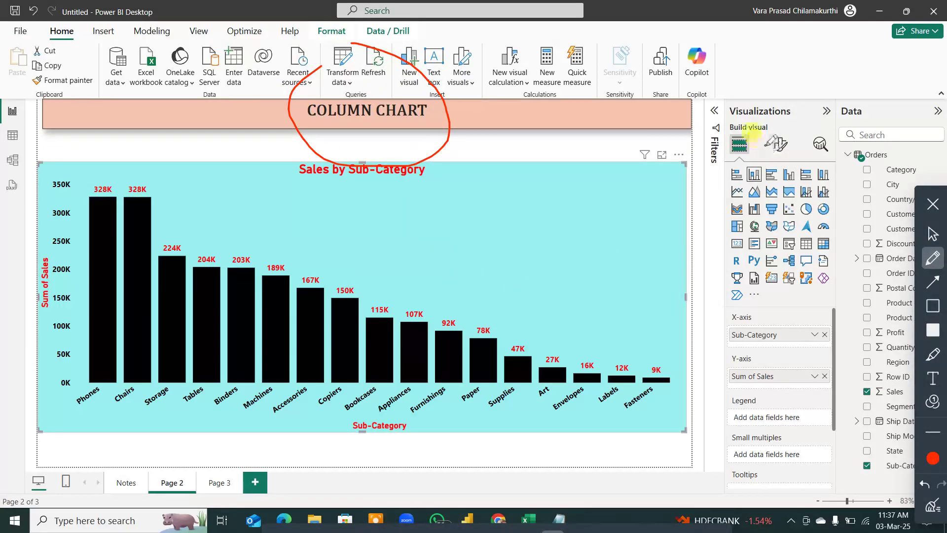
mouse_move(766, 144)
mouse_down()
mouse_move(745, 183)
mouse_move(766, 185)
mouse_up()
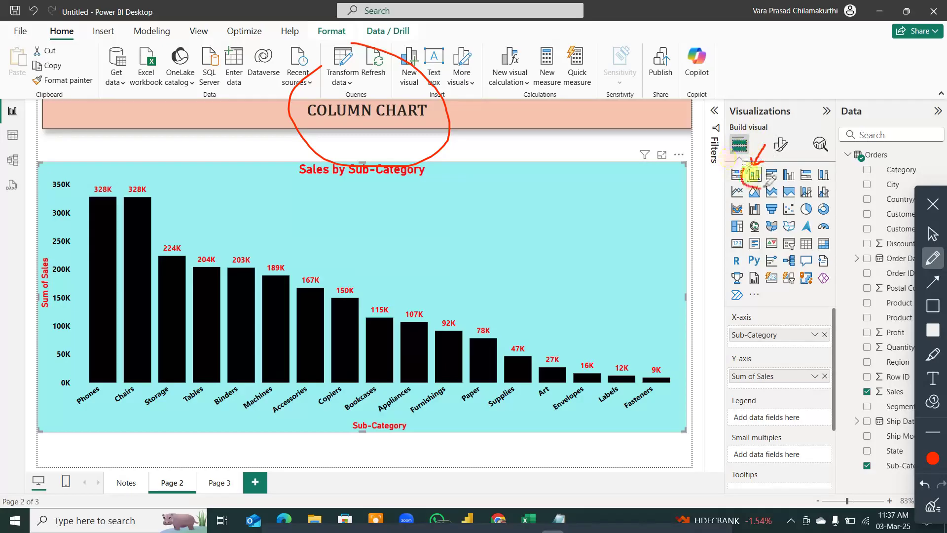
click(932, 504)
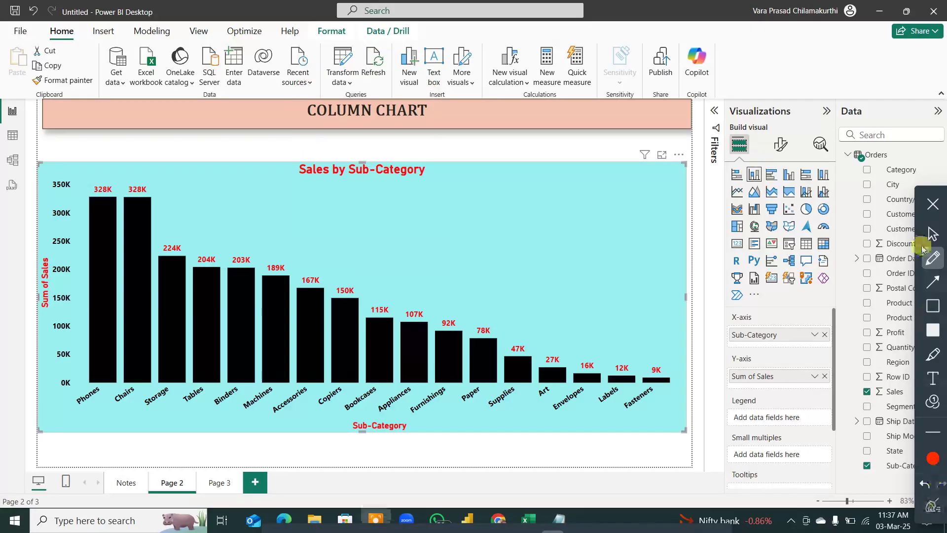
click(933, 204)
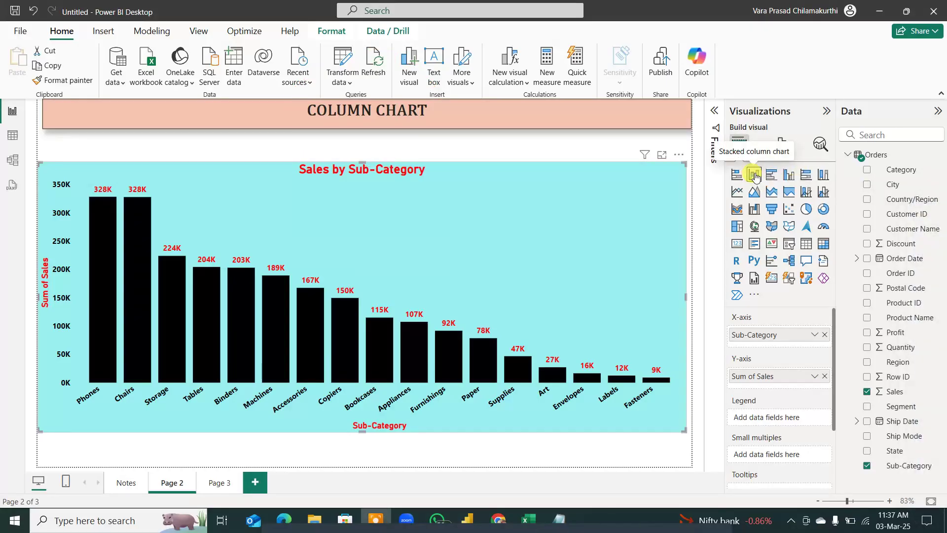
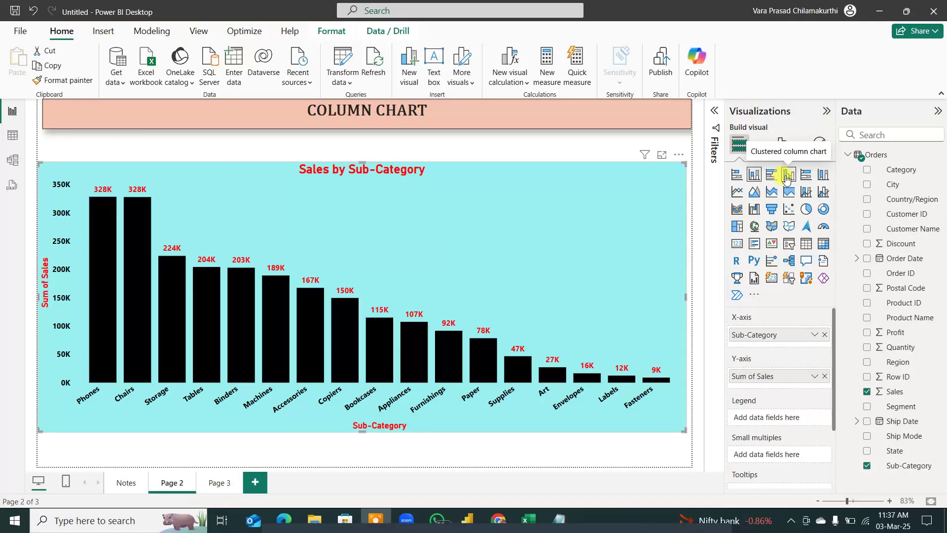
Step: Draw freehand letters and strokes over the Sales by Sub-Category chart with the annotation pen, and clear all of them
key(ctrl+alt+d)
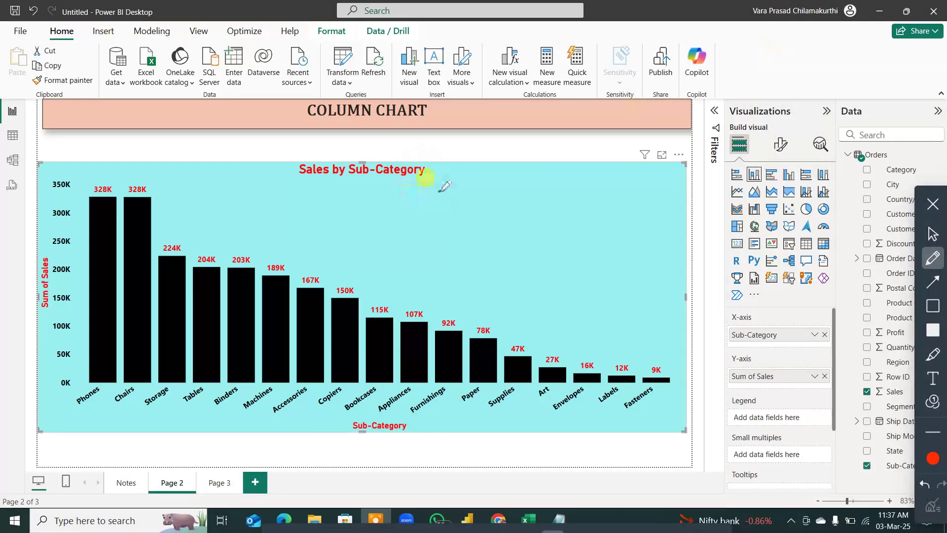
mouse_move(471, 176)
mouse_down()
mouse_move(482, 275)
mouse_move(510, 167)
mouse_move(532, 271)
mouse_up()
mouse_move(484, 235)
mouse_down()
mouse_move(511, 228)
mouse_move(508, 201)
mouse_up()
mouse_move(528, 257)
mouse_down()
mouse_move(540, 205)
mouse_move(503, 184)
mouse_up()
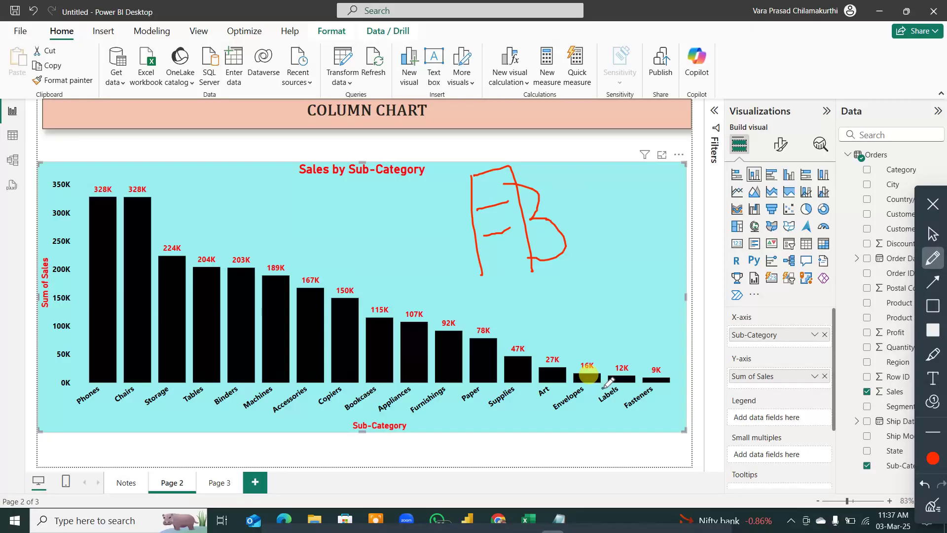
mouse_move(95, 270)
mouse_down()
mouse_move(112, 268)
mouse_move(129, 228)
mouse_up()
drag(130, 267, 145, 269)
drag(136, 315, 181, 312)
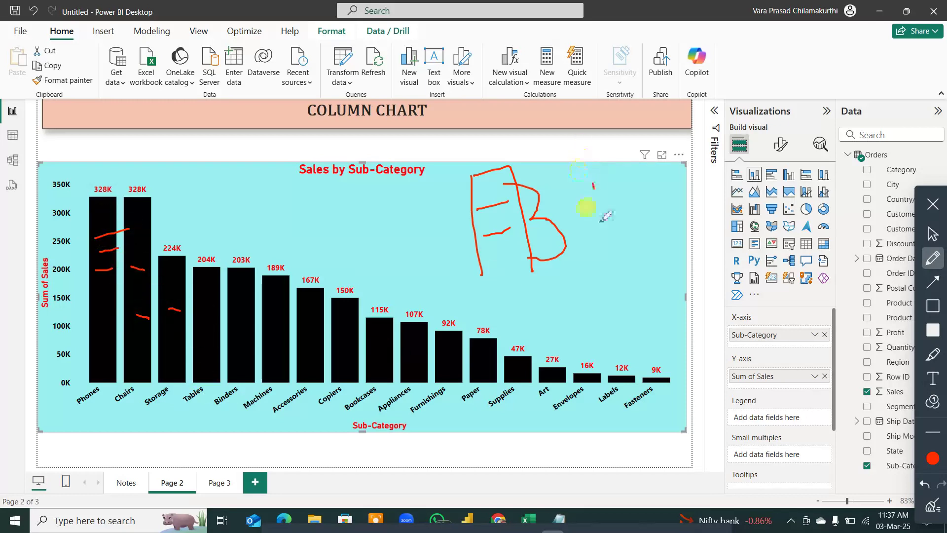
mouse_move(592, 181)
mouse_down()
mouse_move(606, 245)
mouse_move(636, 235)
mouse_up()
mouse_move(626, 194)
mouse_down()
mouse_move(658, 225)
mouse_move(718, 220)
mouse_up()
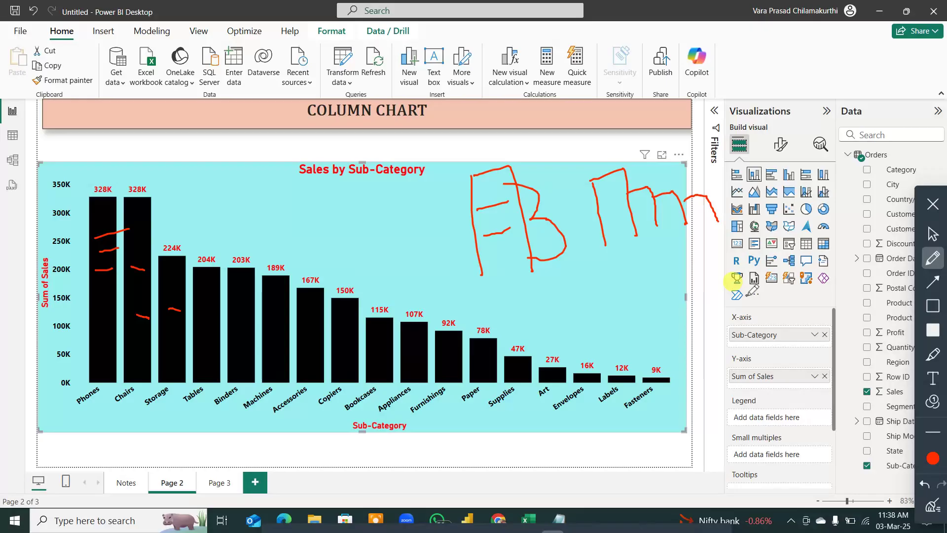
mouse_move(502, 266)
mouse_down()
mouse_move(436, 262)
mouse_move(451, 172)
mouse_move(460, 170)
mouse_up()
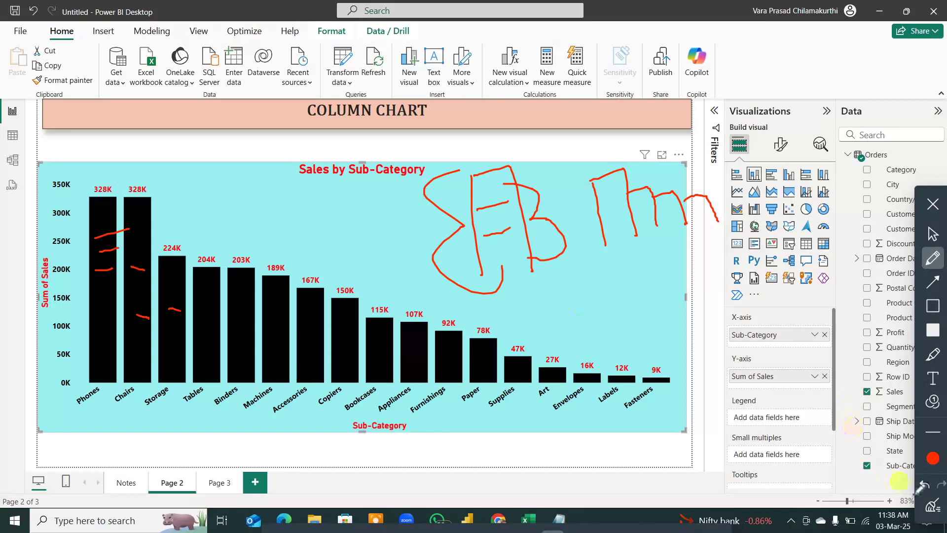
drag(278, 317, 282, 353)
mouse_move(241, 310)
mouse_down()
mouse_move(285, 341)
mouse_move(299, 300)
mouse_up()
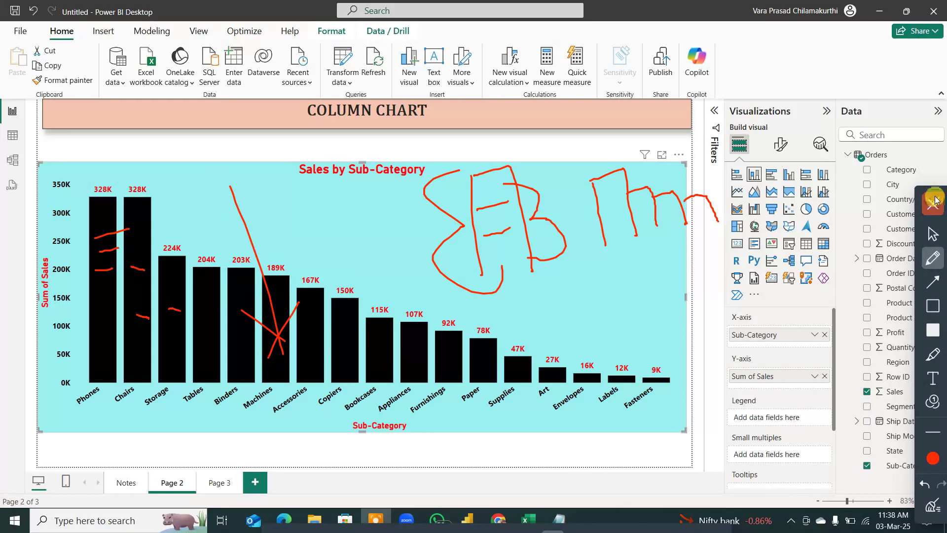
click(933, 508)
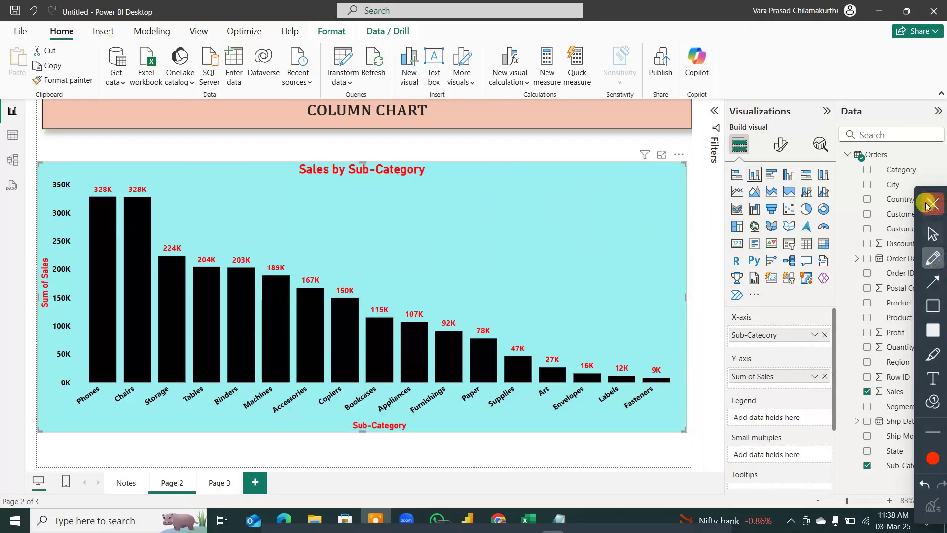
click(930, 204)
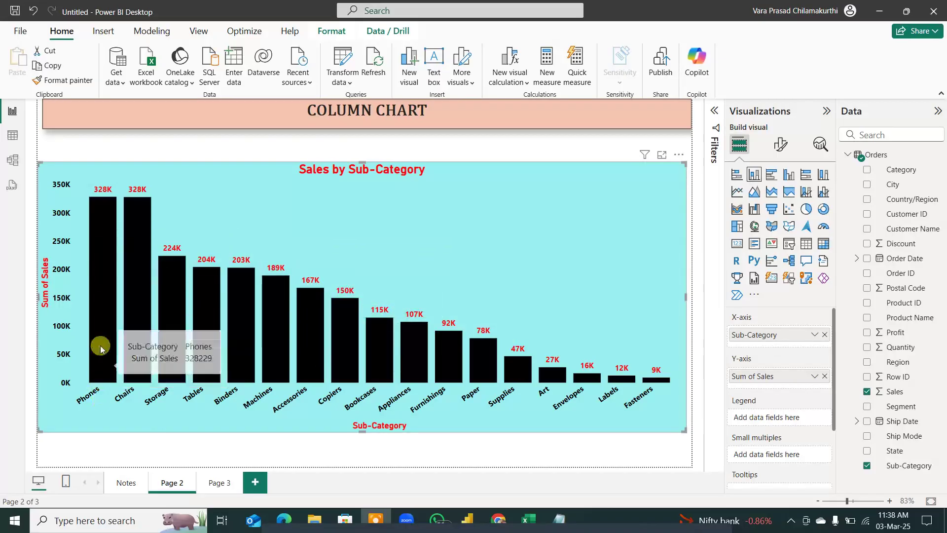
mouse_move(101, 211)
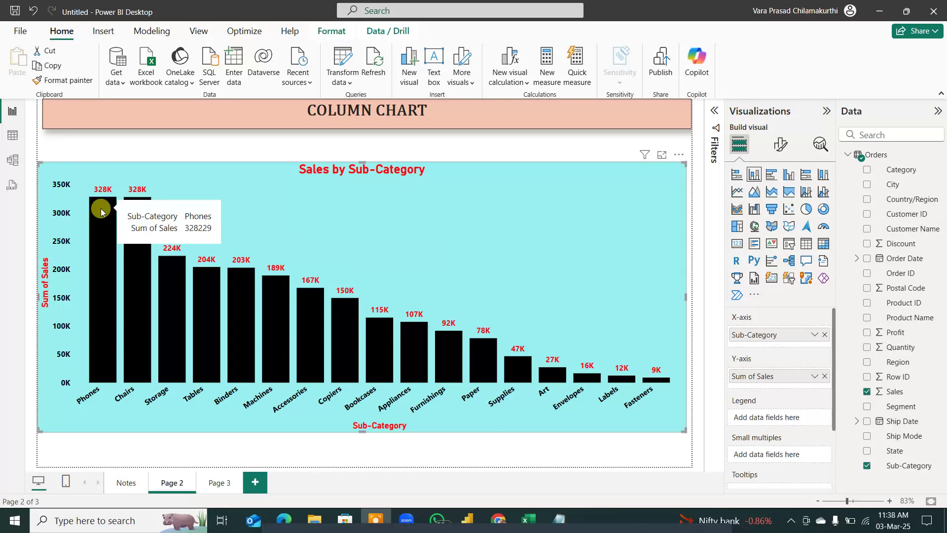
Step: Remove the Sum of Sales by Category pie chart from Page 3
click(217, 483)
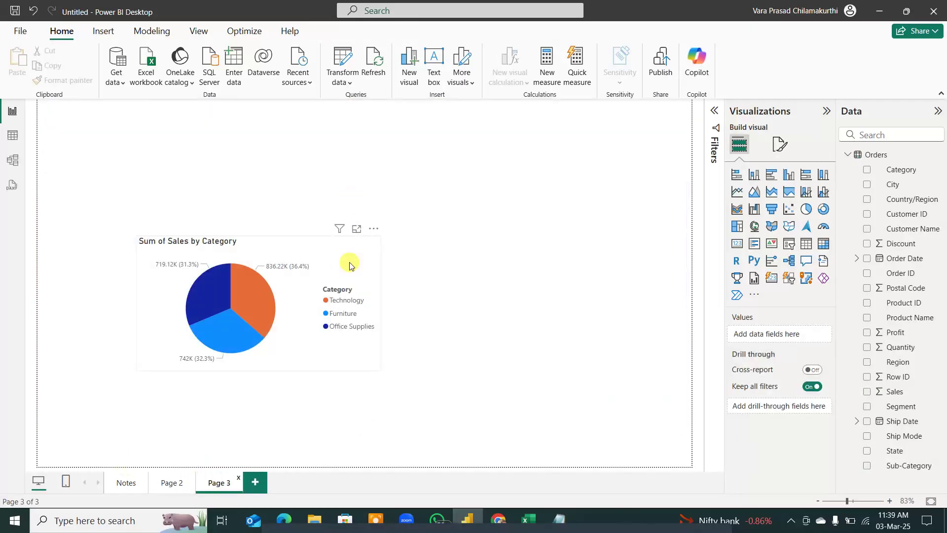
click(377, 230)
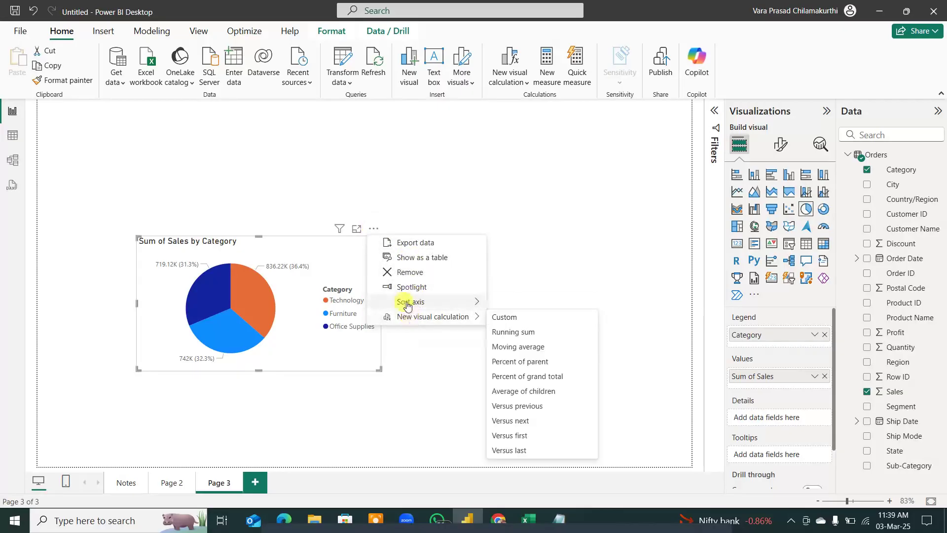
click(409, 274)
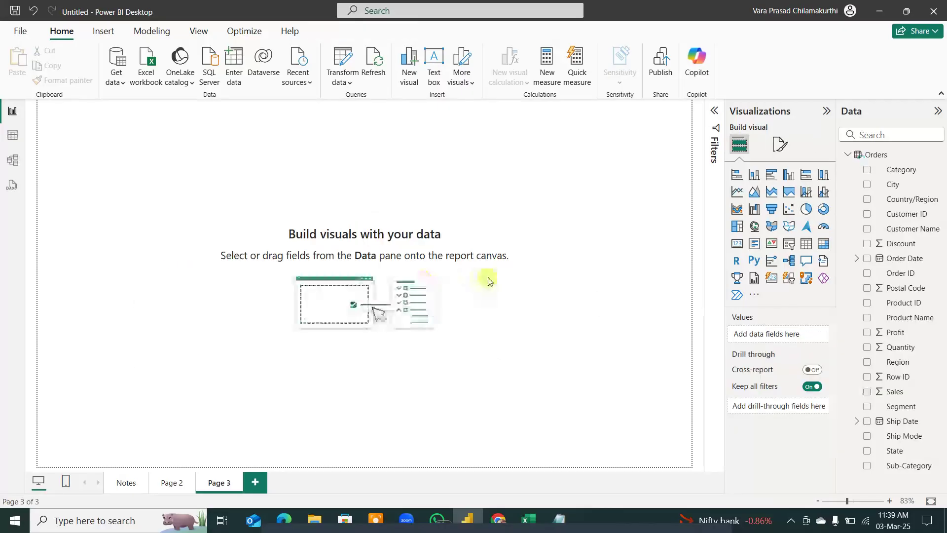
Step: Add an empty stacked column chart to Page 3, enlarge it and move it towards the upper left of the canvas
click(754, 175)
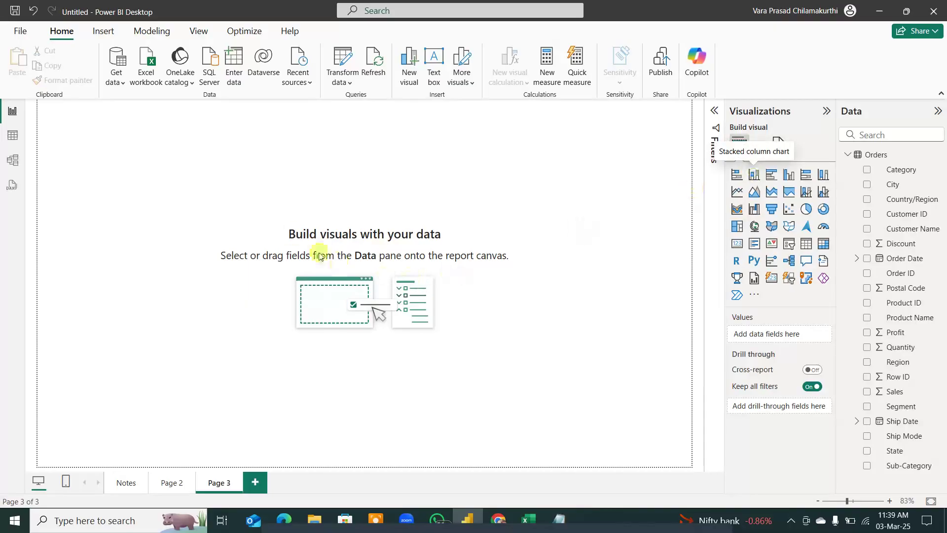
drag(152, 197, 266, 296)
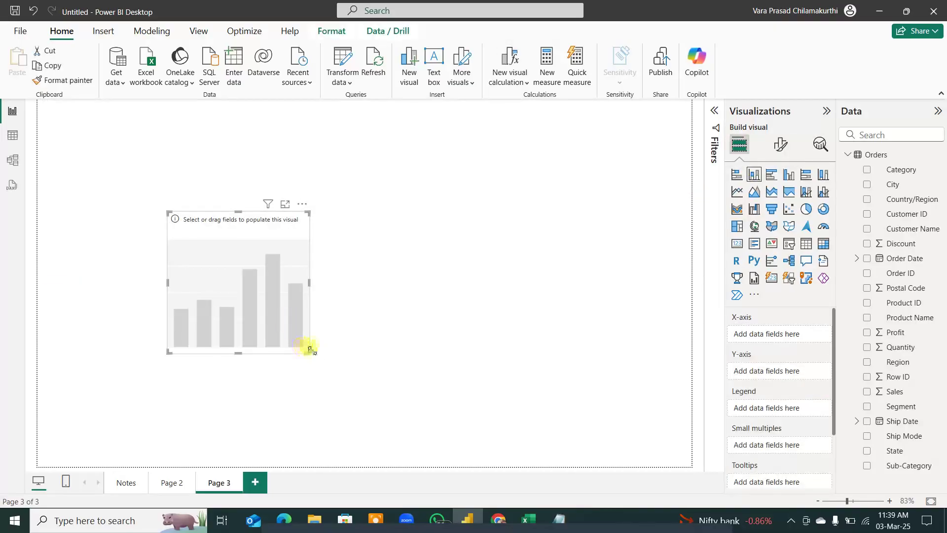
drag(310, 347, 585, 416)
drag(271, 303, 223, 286)
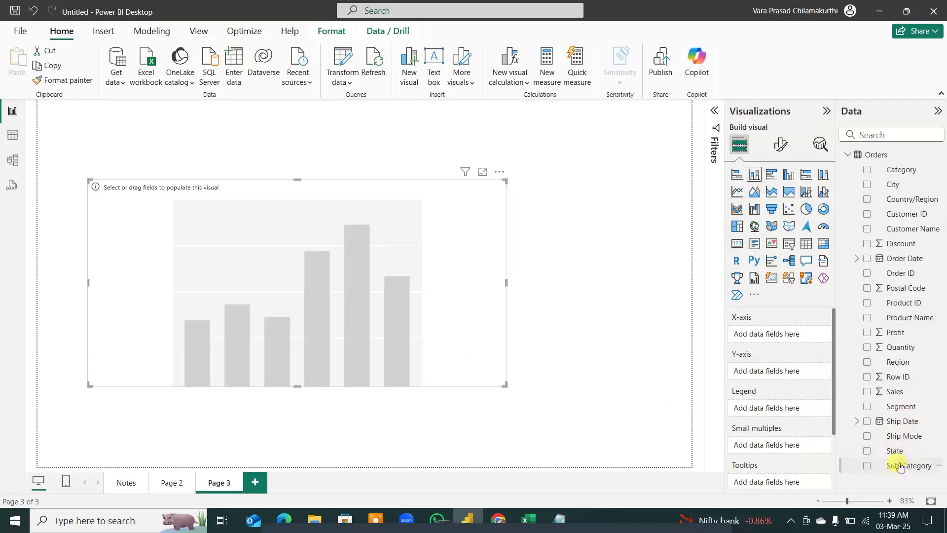
Step: Plot Sales on the Y-axis against Sub-Category on the X-axis in the new stacked column chart, and enlarge the chart
drag(906, 466, 779, 344)
drag(895, 391, 767, 378)
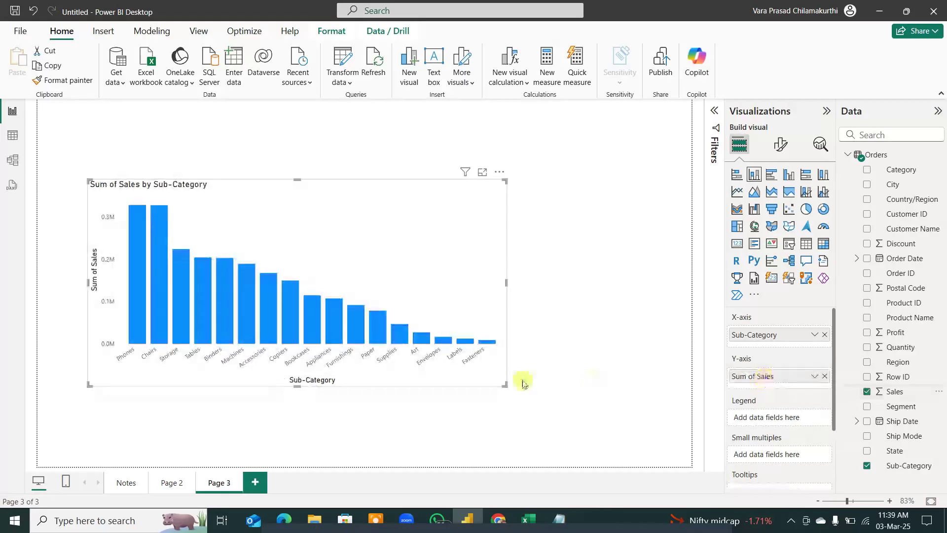
drag(502, 384, 620, 410)
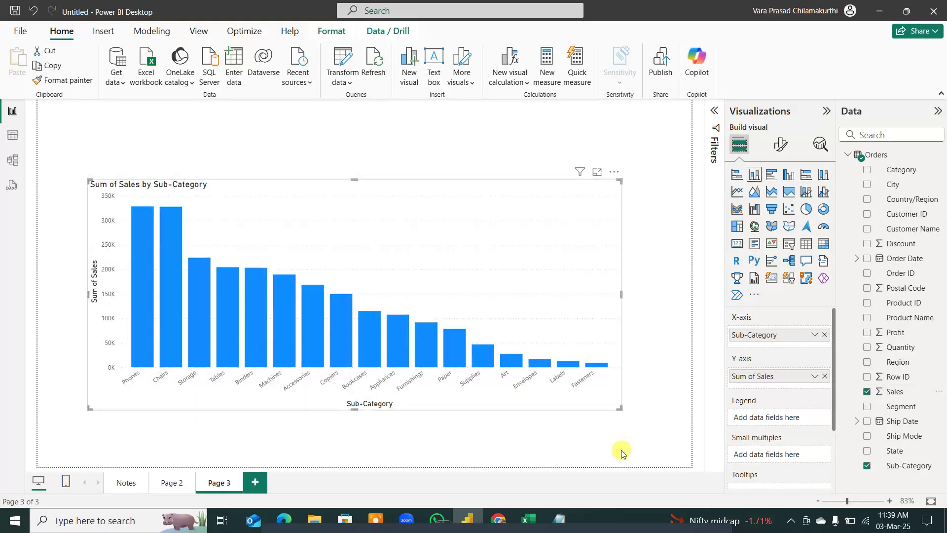
Step: Split the stacked columns by Region as the legend, and check the regional segments of the Phones column
drag(898, 362, 785, 415)
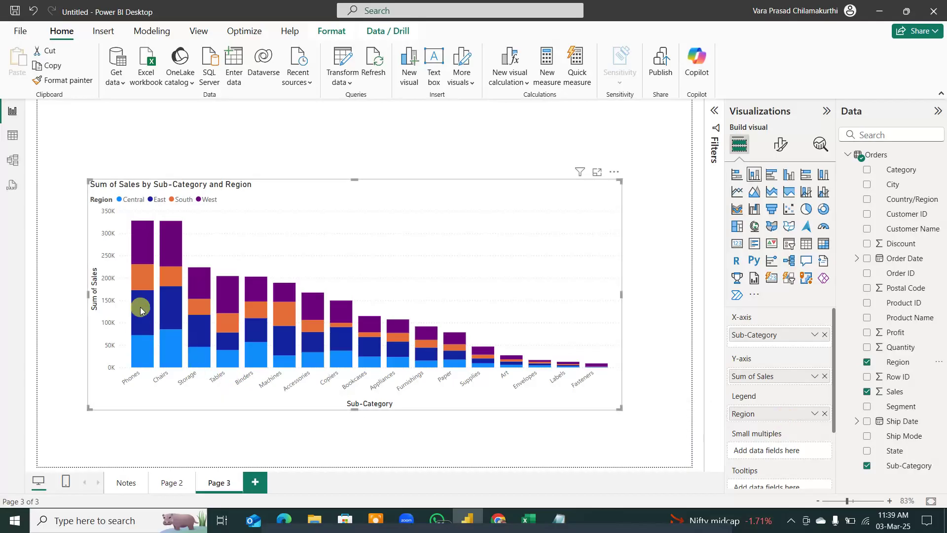
mouse_move(143, 352)
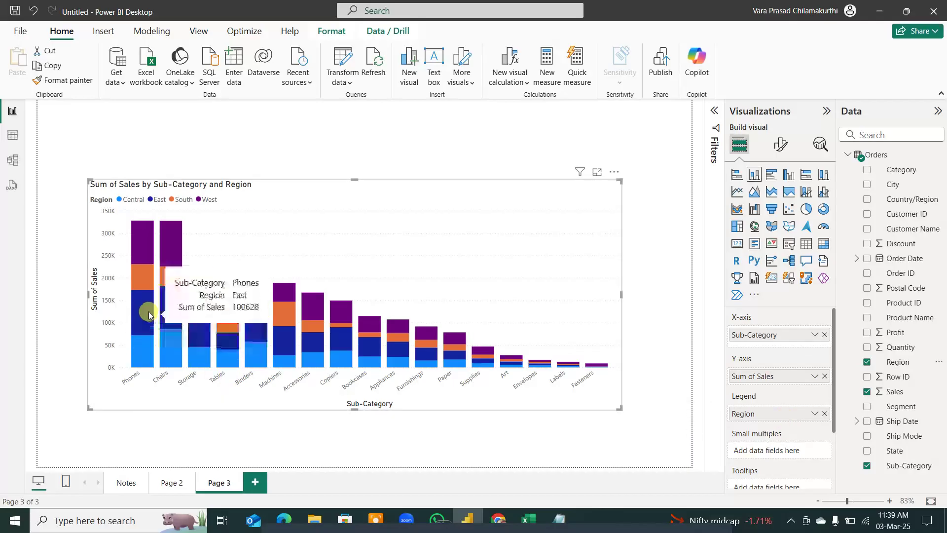
mouse_move(149, 282)
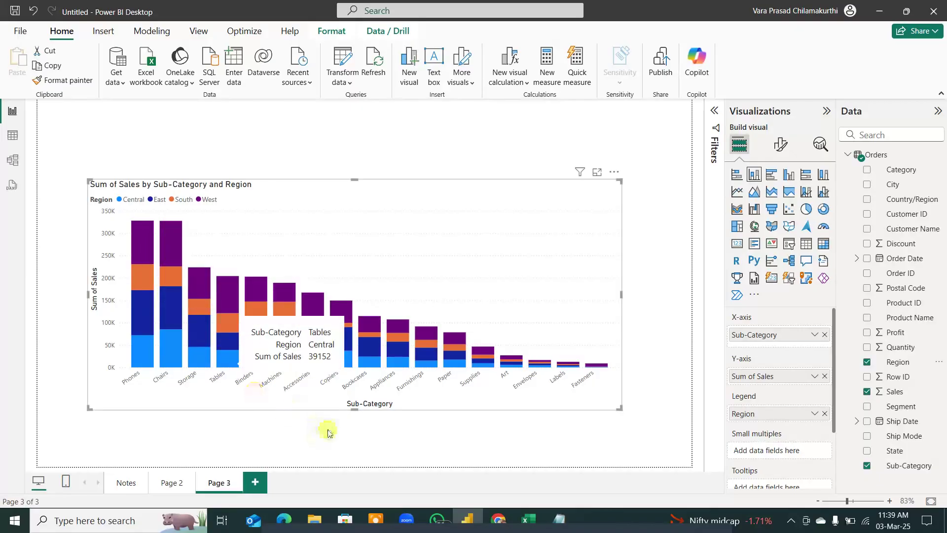
click(112, 204)
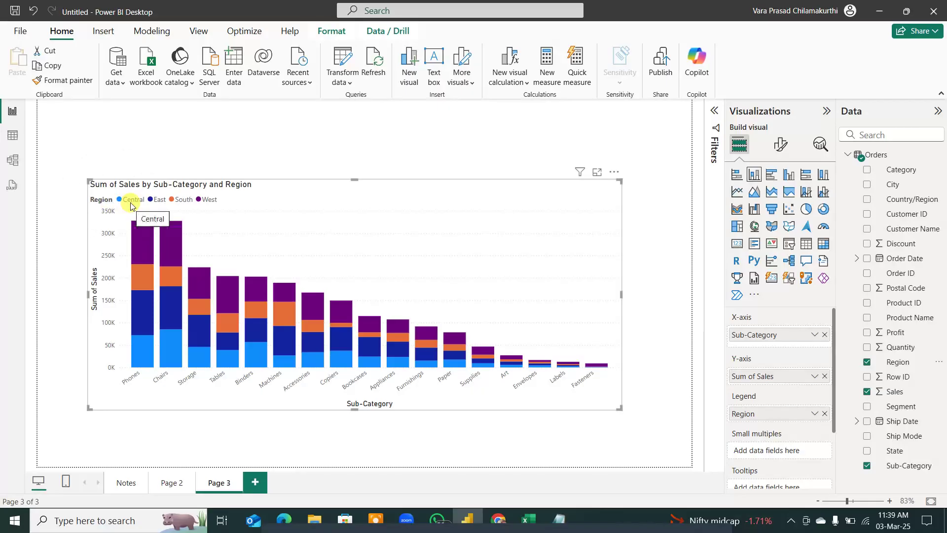
Step: Examine the regional segments of the Phones column, highlight West, South, East and Central one by one through the legend, and clear the highlight
mouse_move(144, 349)
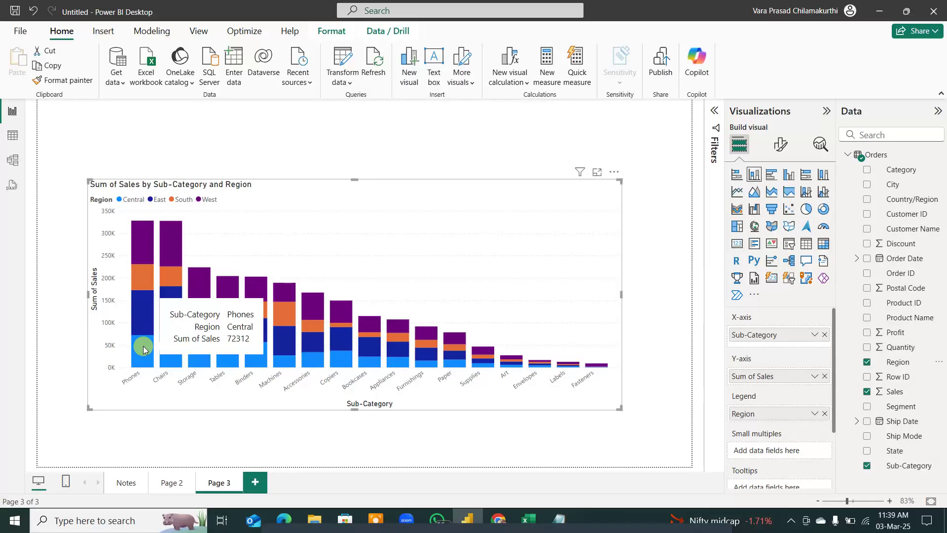
mouse_move(146, 307)
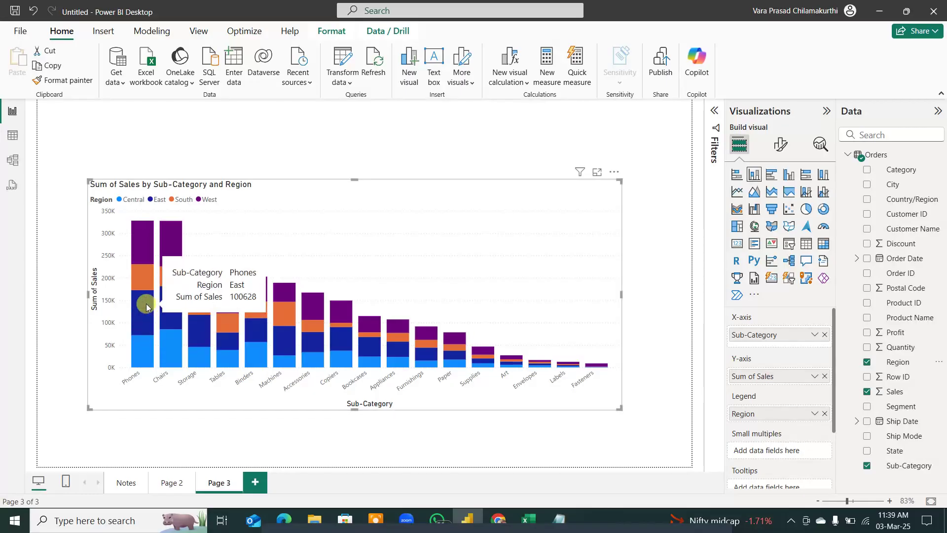
mouse_move(143, 282)
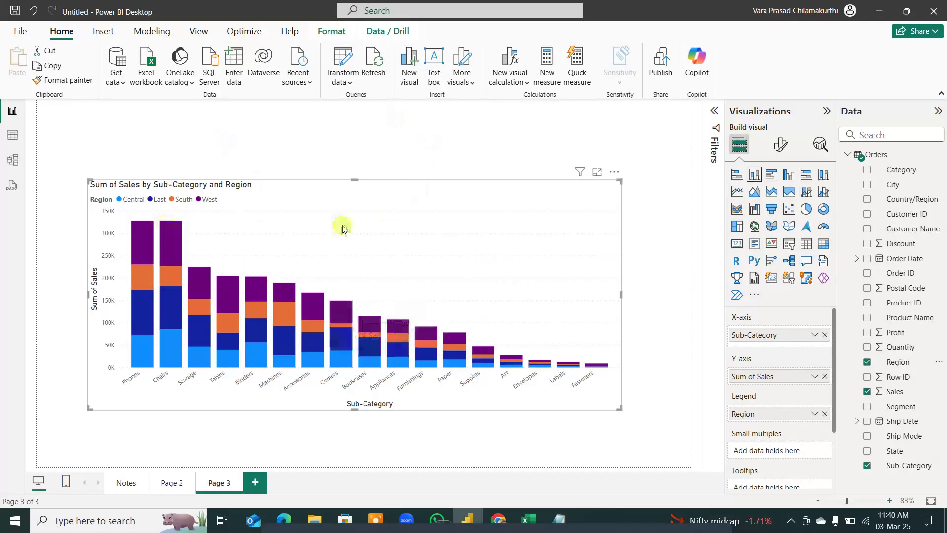
click(206, 200)
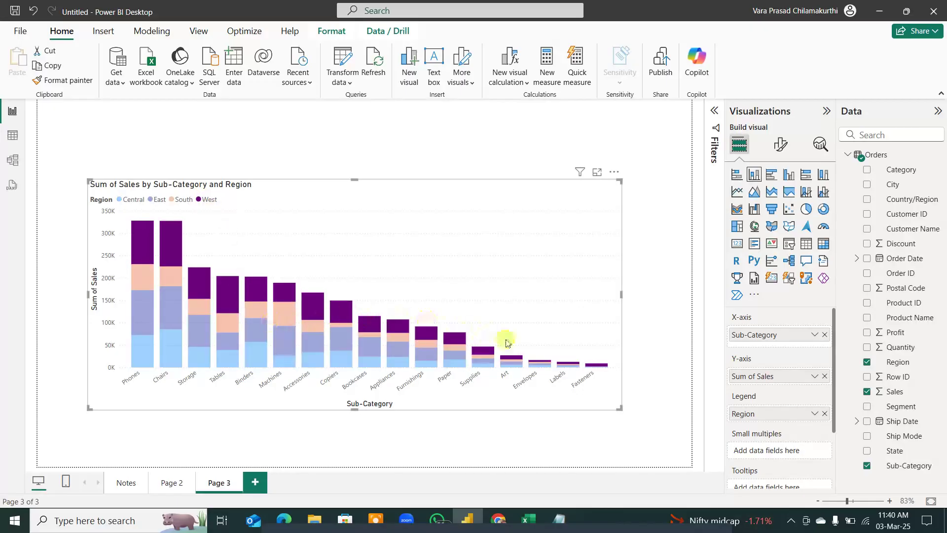
click(183, 200)
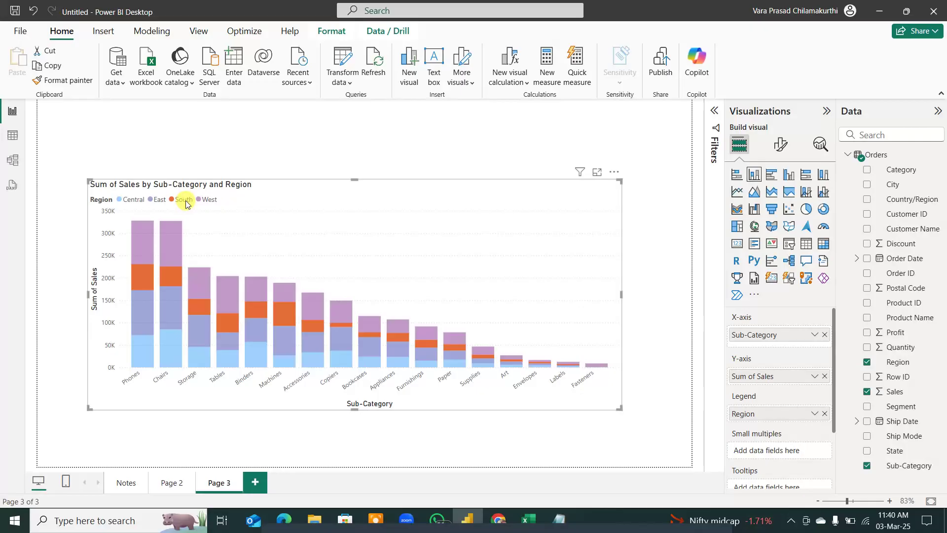
click(157, 202)
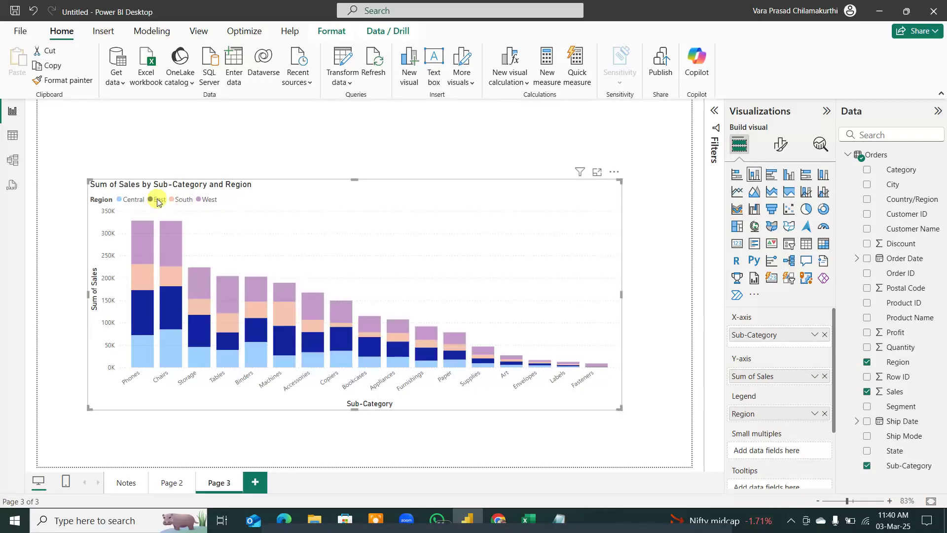
click(138, 203)
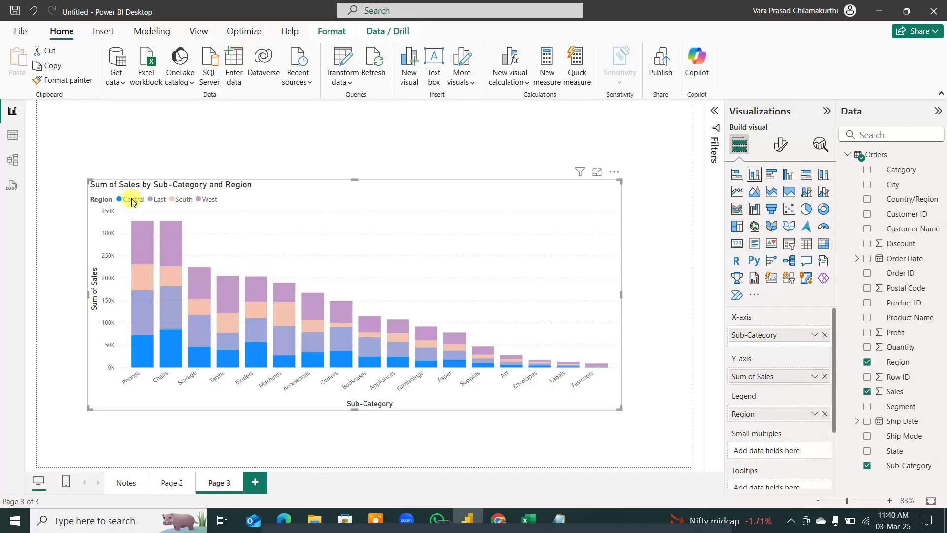
click(132, 202)
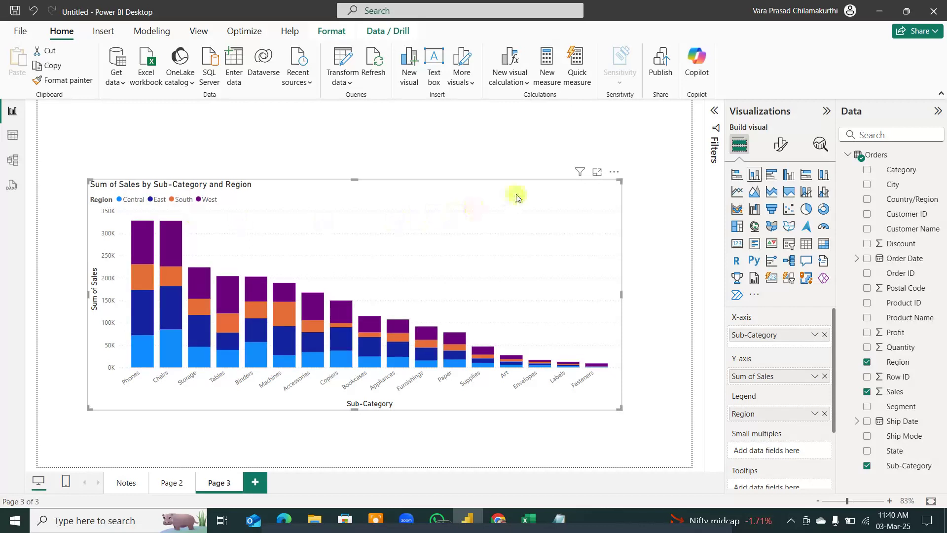
Step: Turn on the visual border and the shadow for the stacked column chart
click(780, 144)
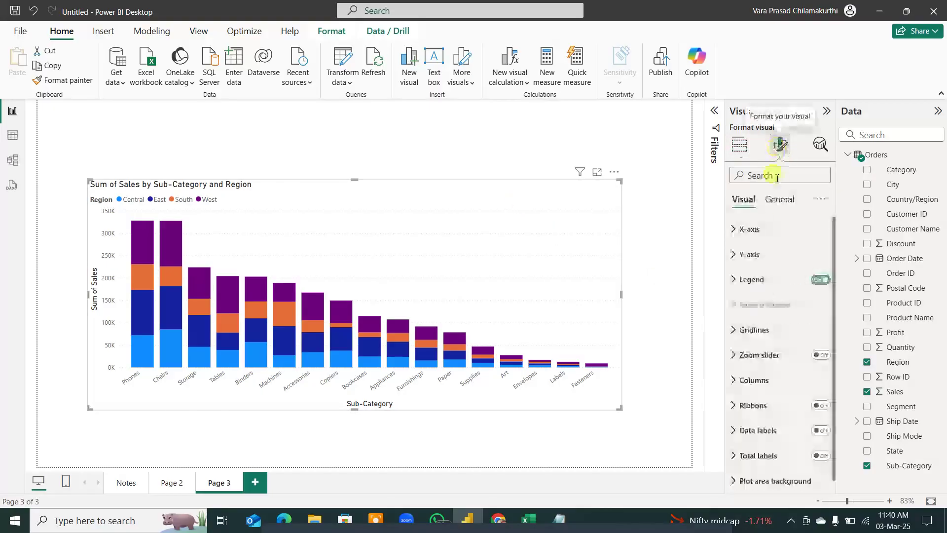
click(779, 199)
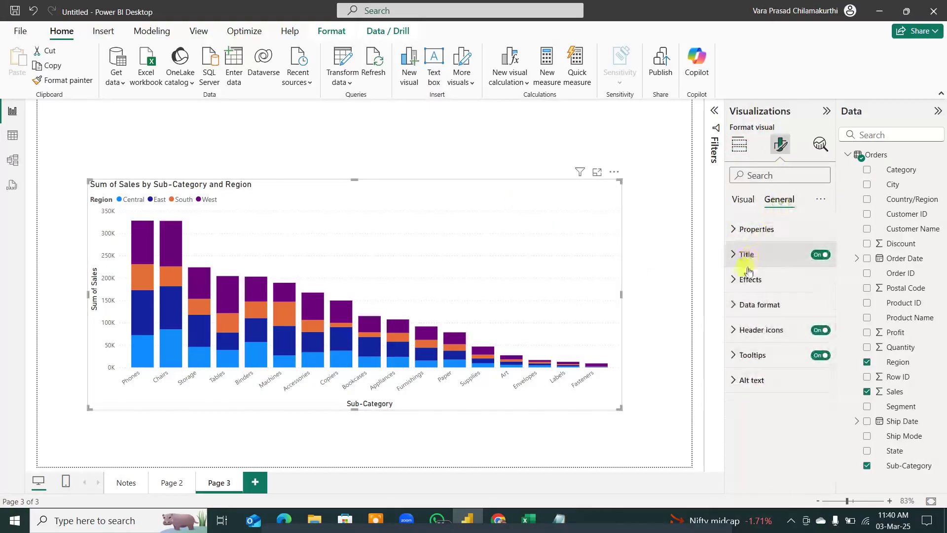
click(746, 278)
click(816, 410)
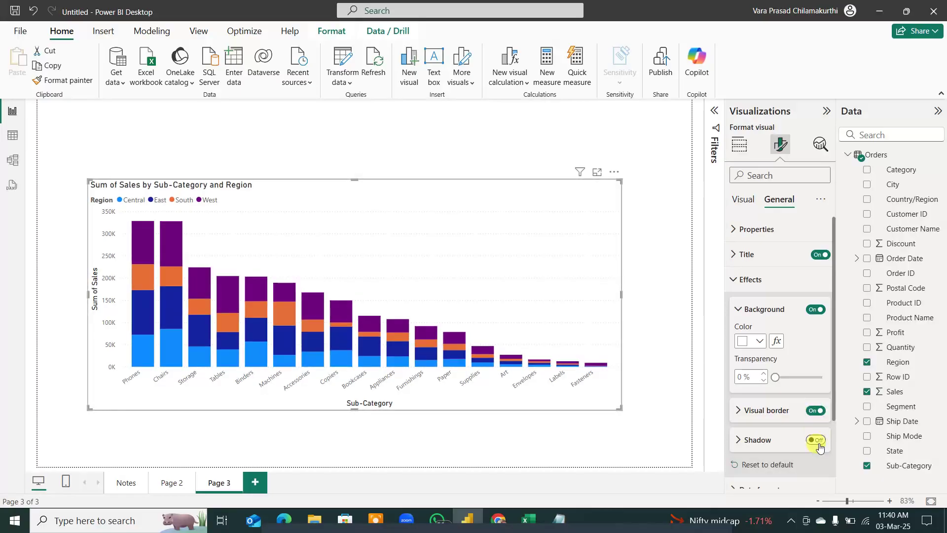
click(817, 440)
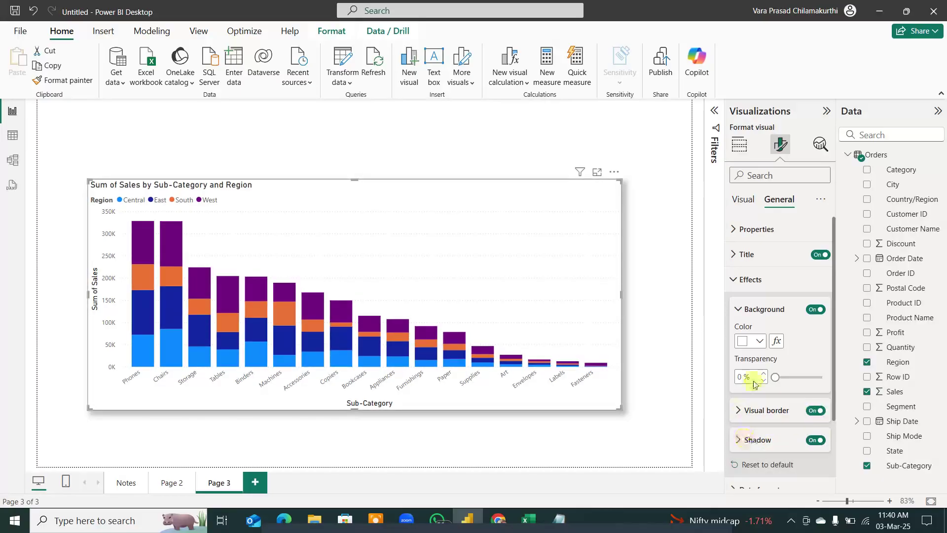
click(748, 280)
Step: Format the chart's X-axis values with font size 11, bold and black
click(740, 199)
click(745, 230)
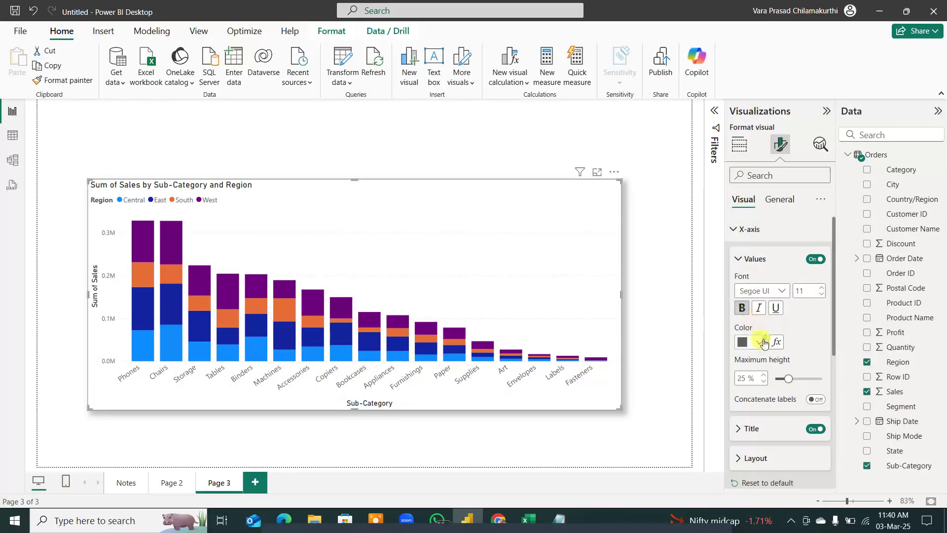
click(758, 342)
click(786, 289)
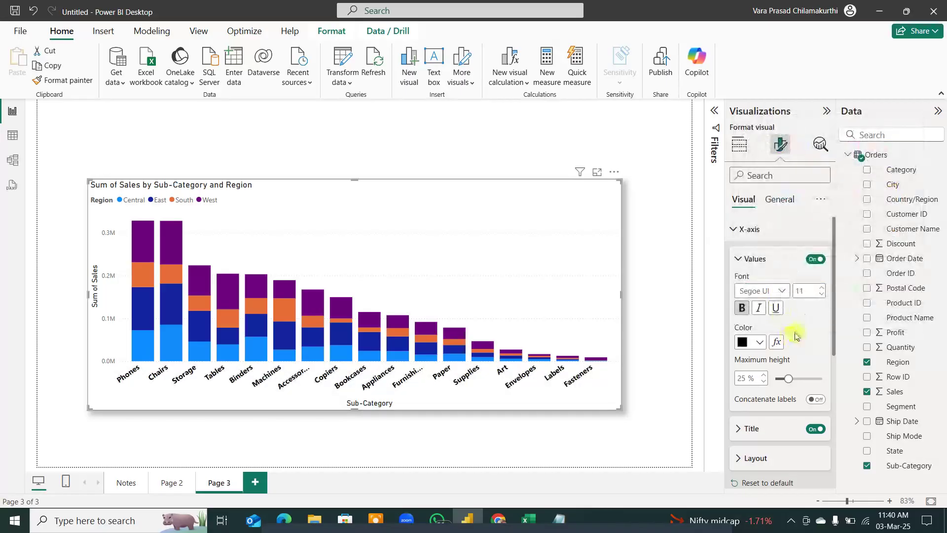
click(745, 234)
Step: Format the Sub-Category X-axis title with font size 14, bold and red
click(736, 253)
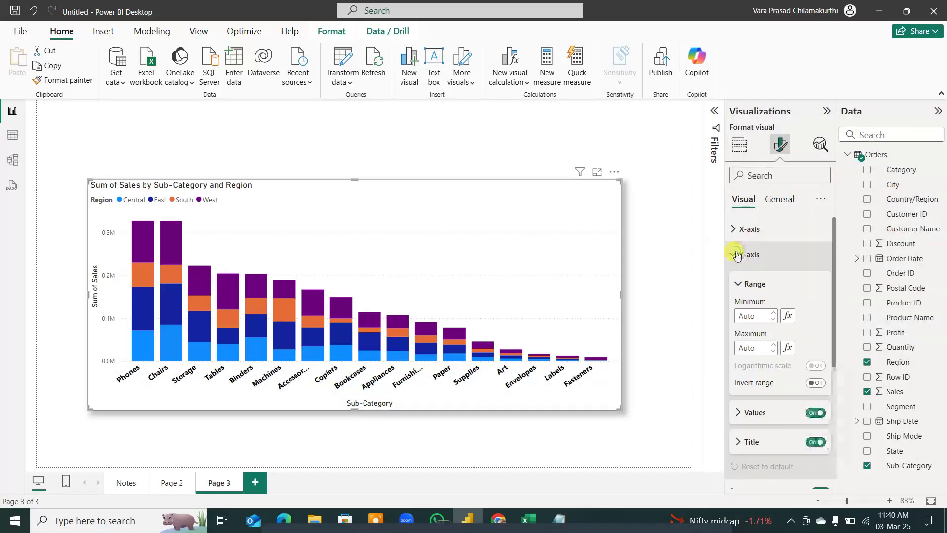
click(734, 236)
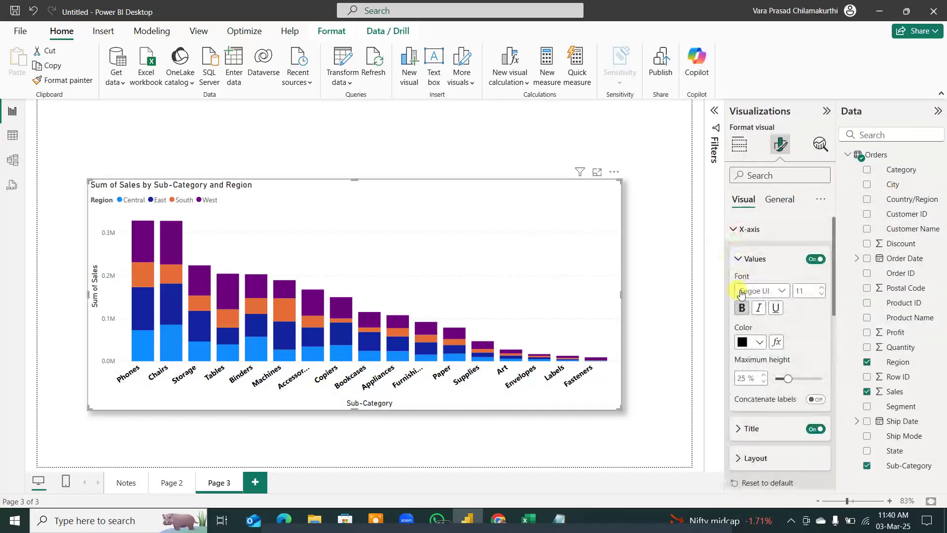
click(736, 429)
scroll(787, 375, down, 5)
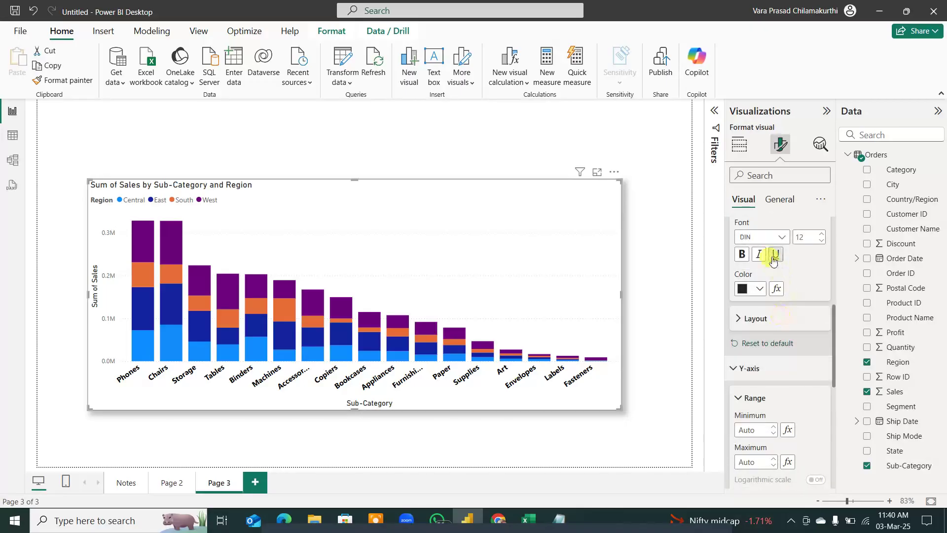
click(799, 237)
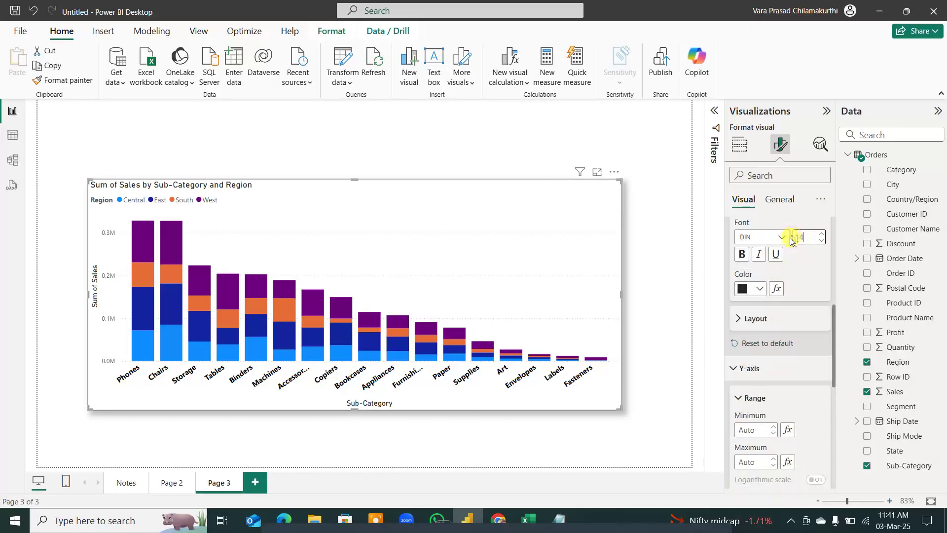
text(14)
click(741, 254)
click(760, 288)
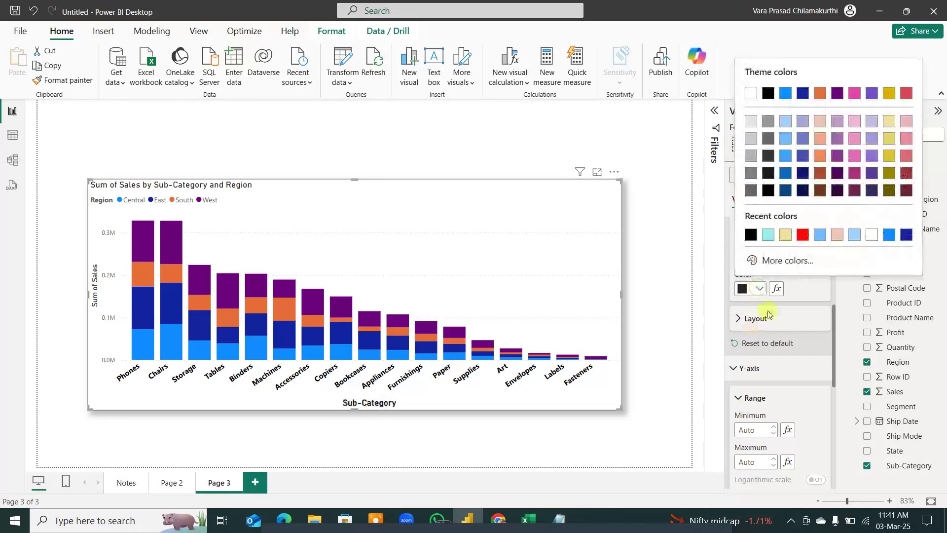
click(802, 235)
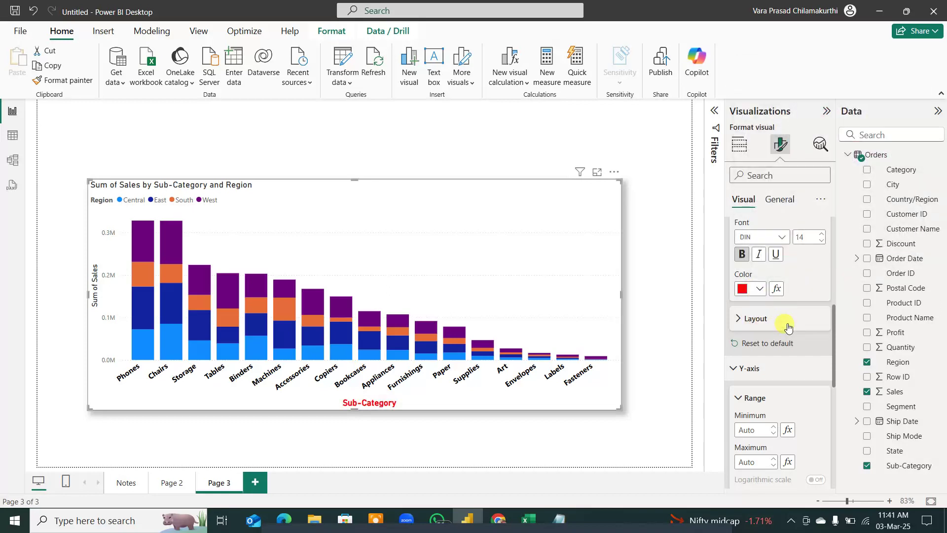
scroll(788, 328, up, 5)
click(736, 235)
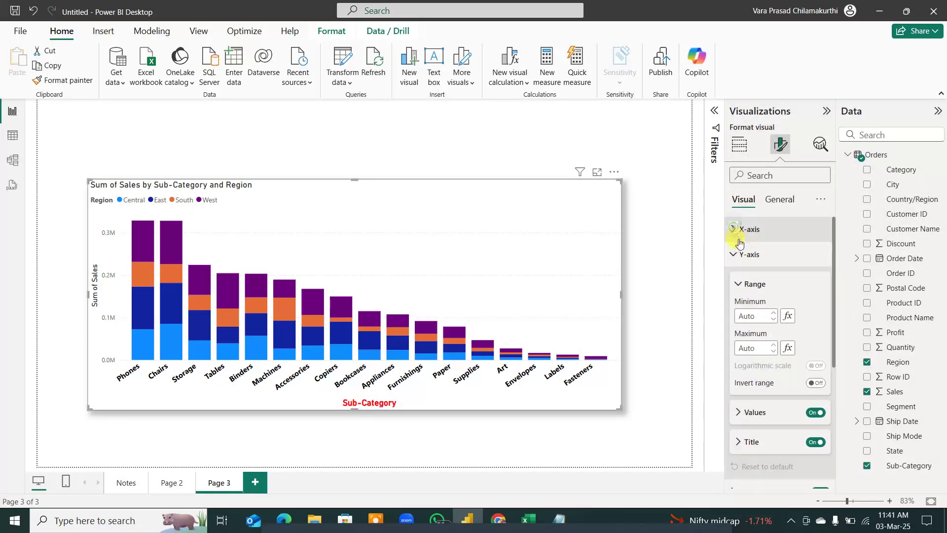
Step: Format the chart's Y-axis values with font size 11, bold and black, without underline
click(734, 255)
click(734, 255)
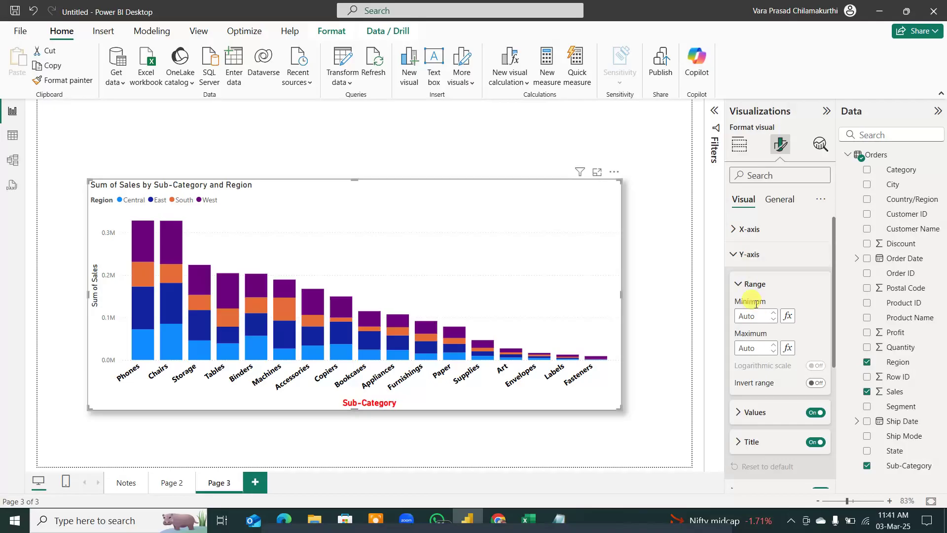
scroll(743, 340, down, 3)
click(742, 268)
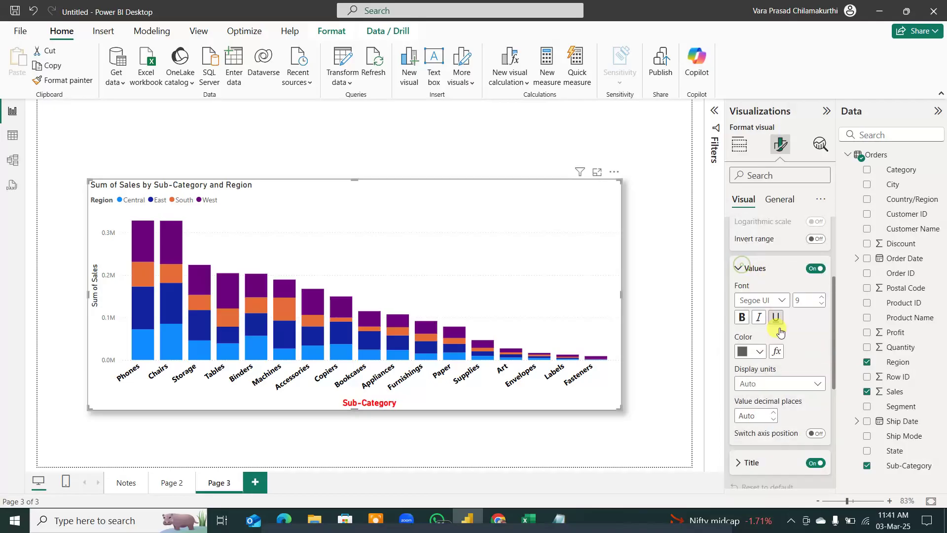
click(802, 299)
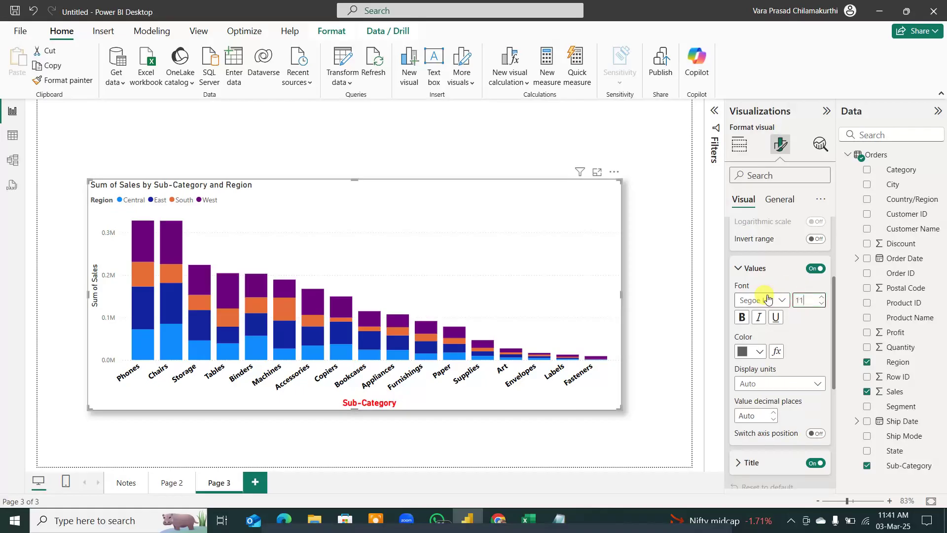
click(741, 317)
click(759, 316)
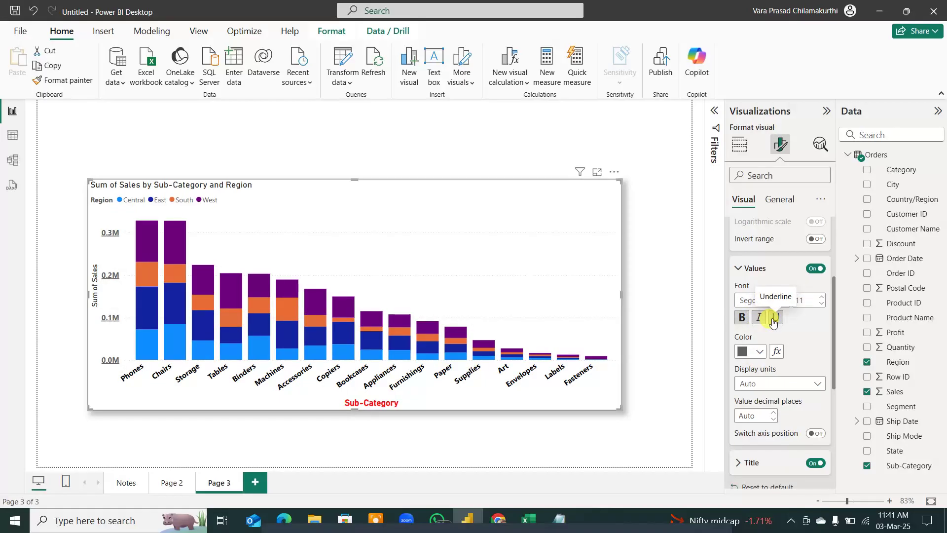
click(774, 317)
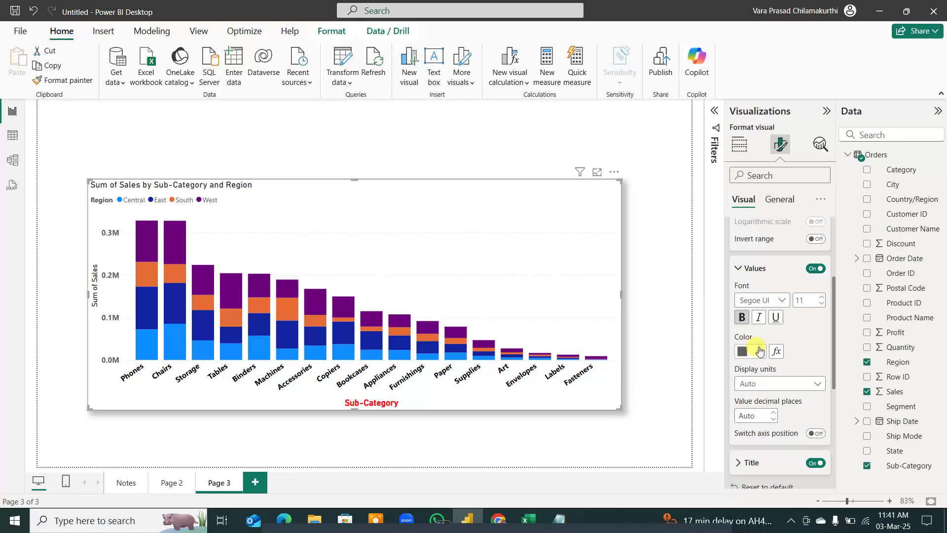
click(760, 351)
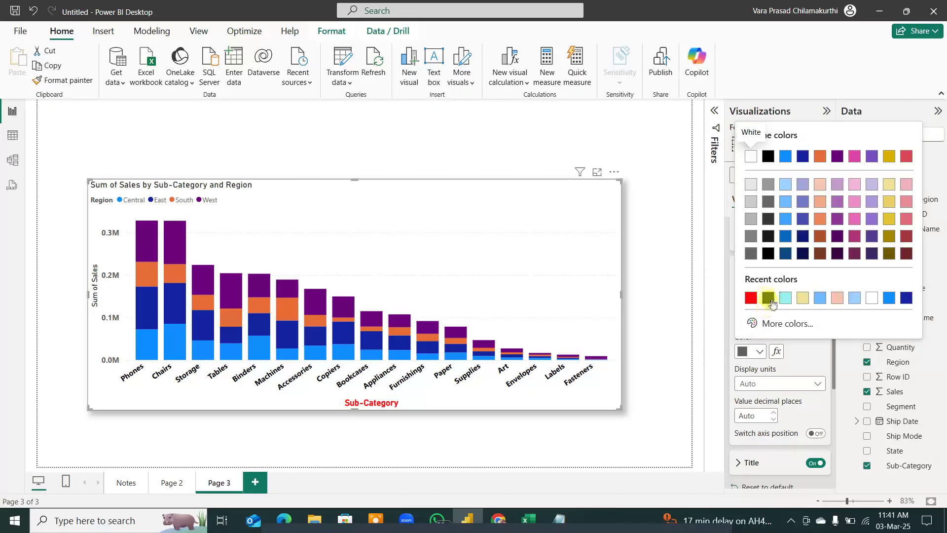
click(769, 155)
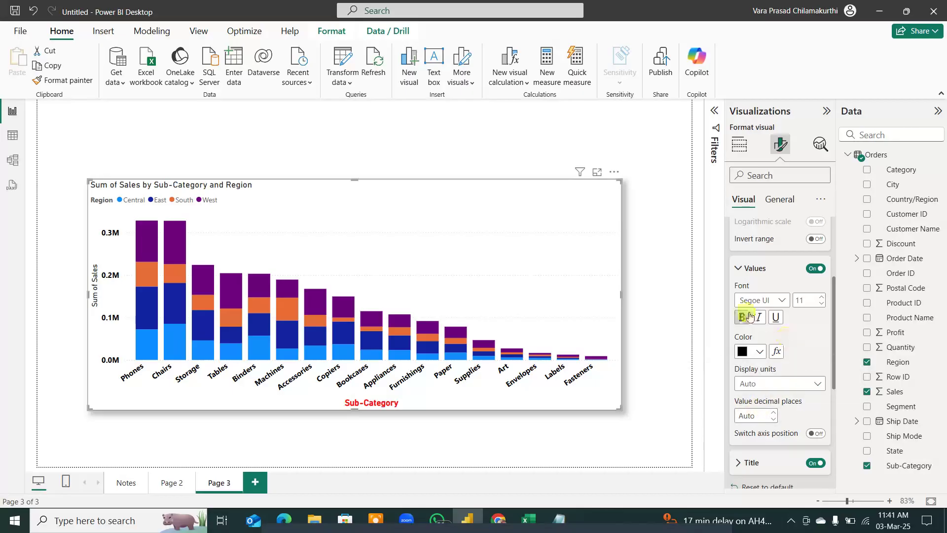
click(738, 269)
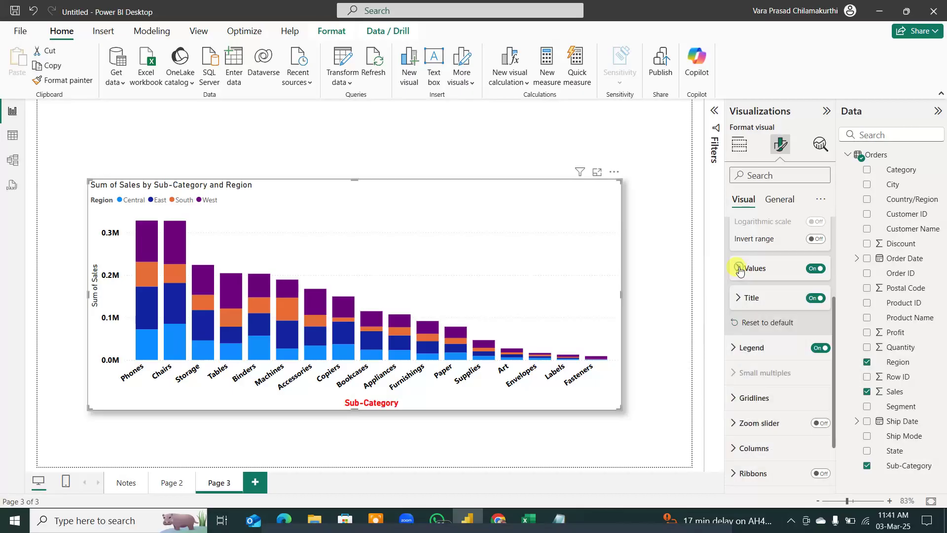
Step: Format the Sum of Sales Y-axis title with font size 14, bold and red
click(742, 298)
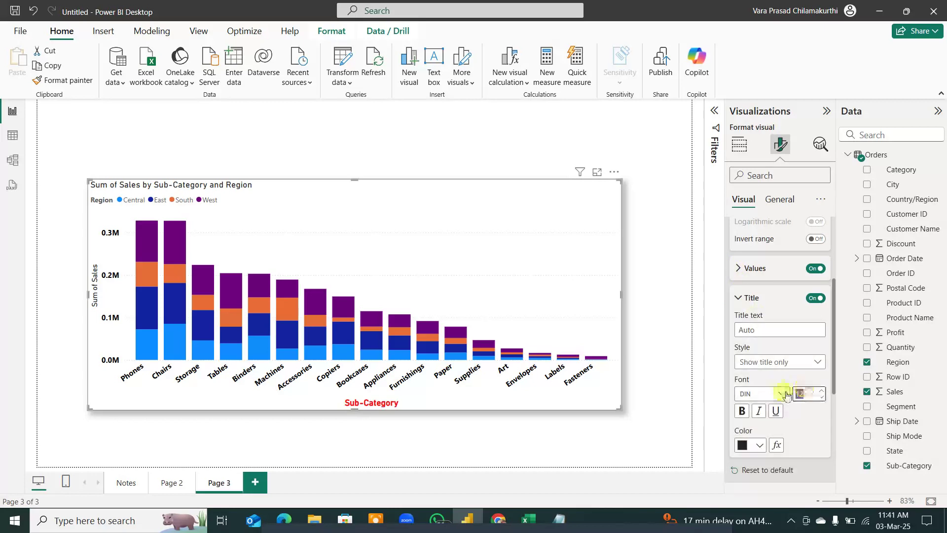
click(742, 410)
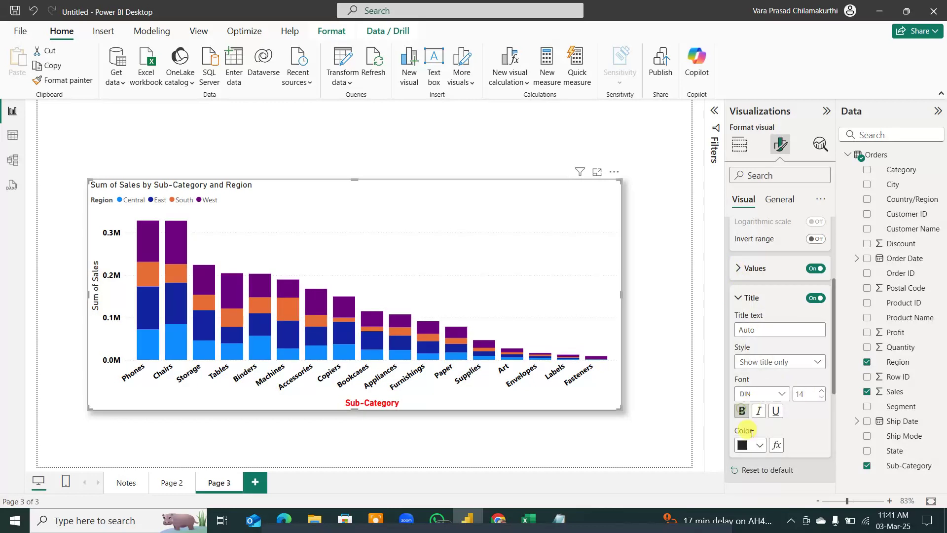
click(758, 446)
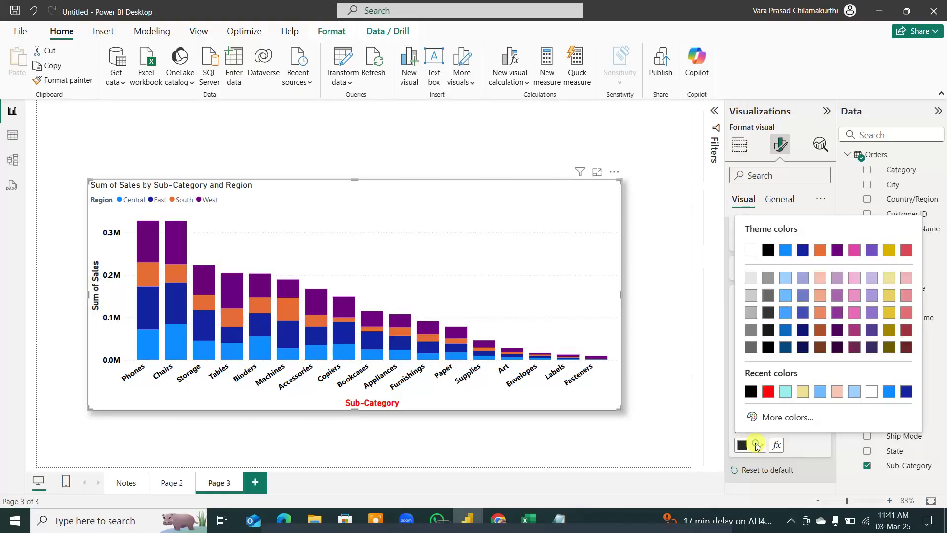
click(762, 390)
scroll(777, 320, up, 5)
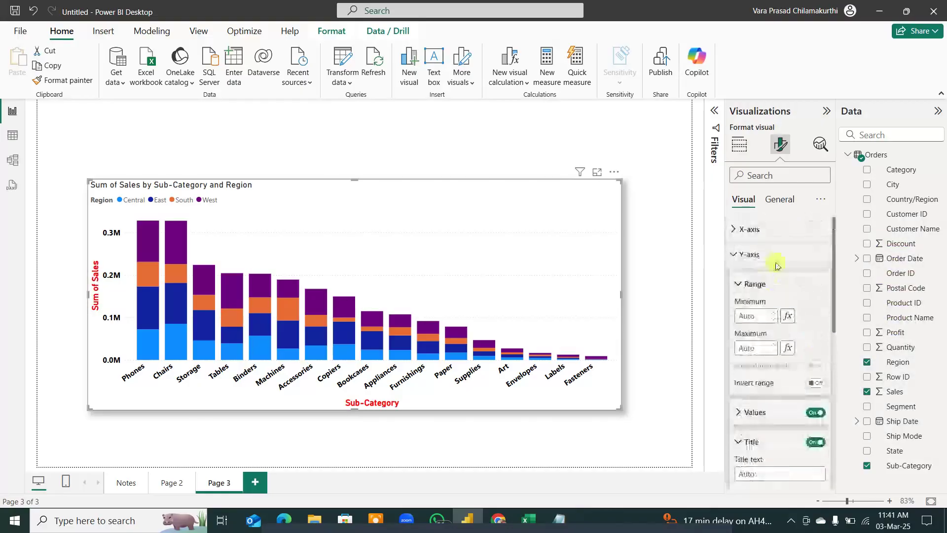
Step: Format the stacked column chart's title with font size 25, bold, red text and centered horizontal alignment
click(780, 199)
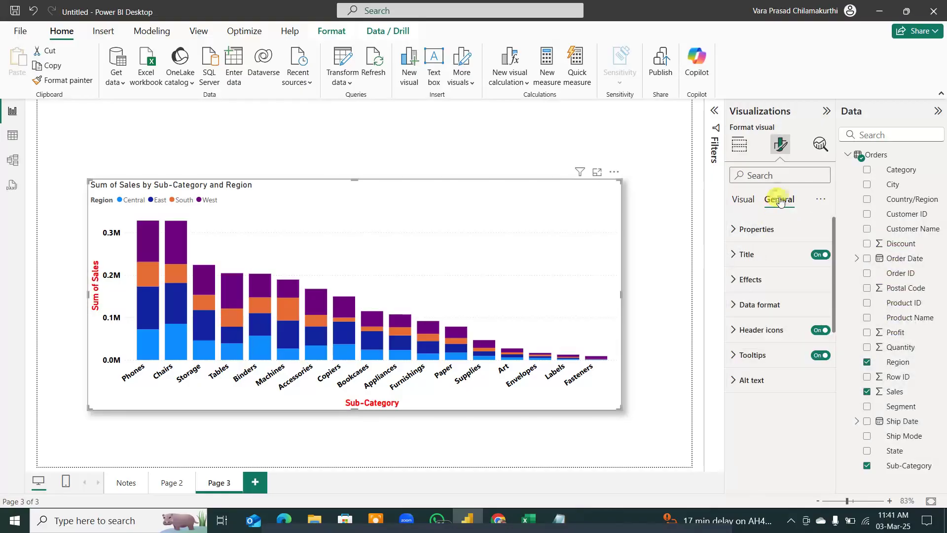
click(744, 254)
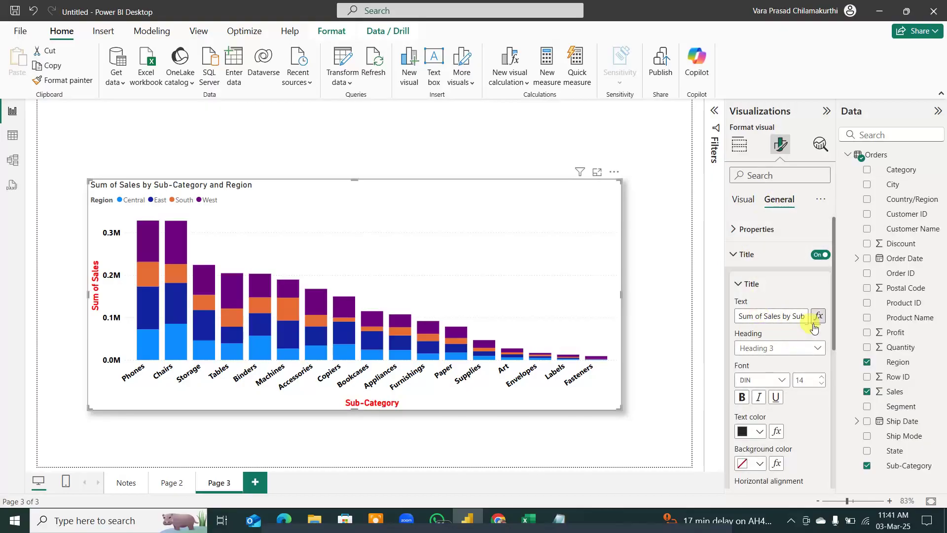
click(810, 375)
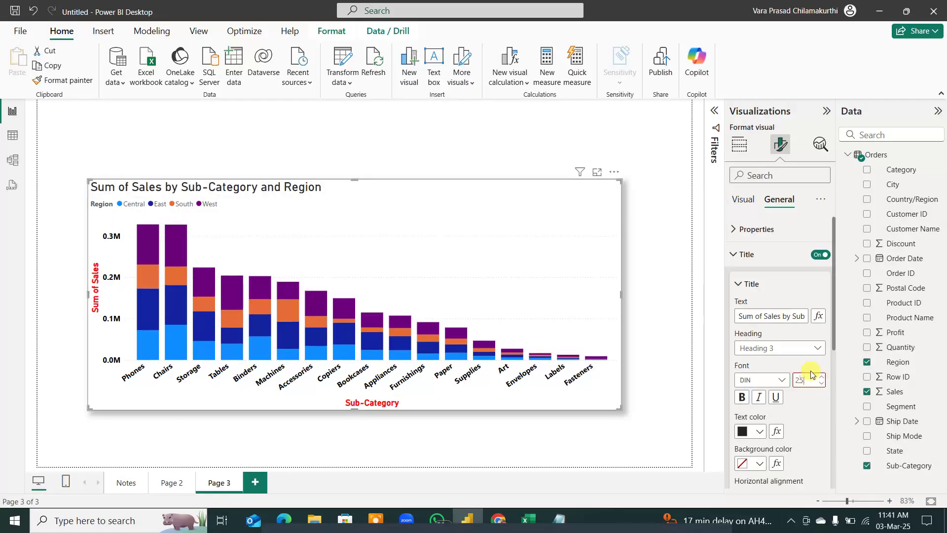
text(25)
click(742, 397)
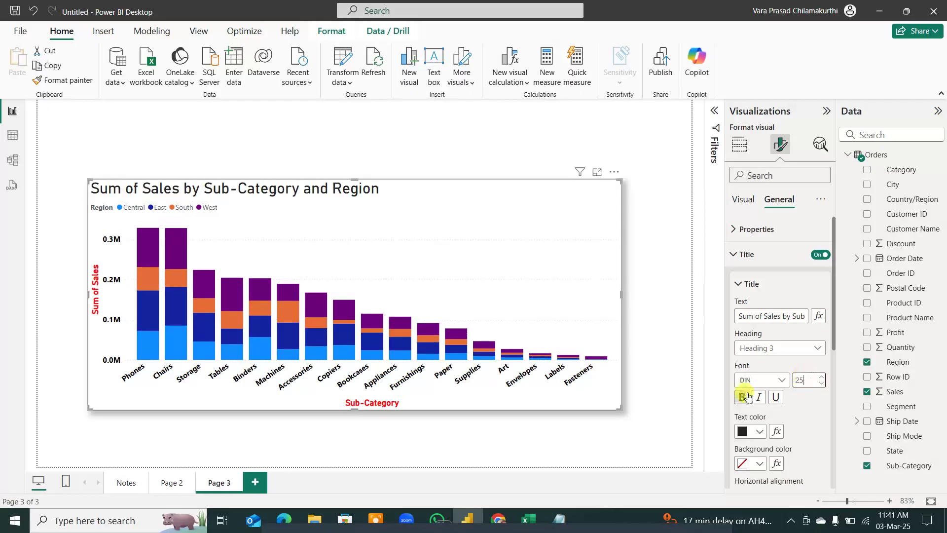
click(760, 432)
click(744, 377)
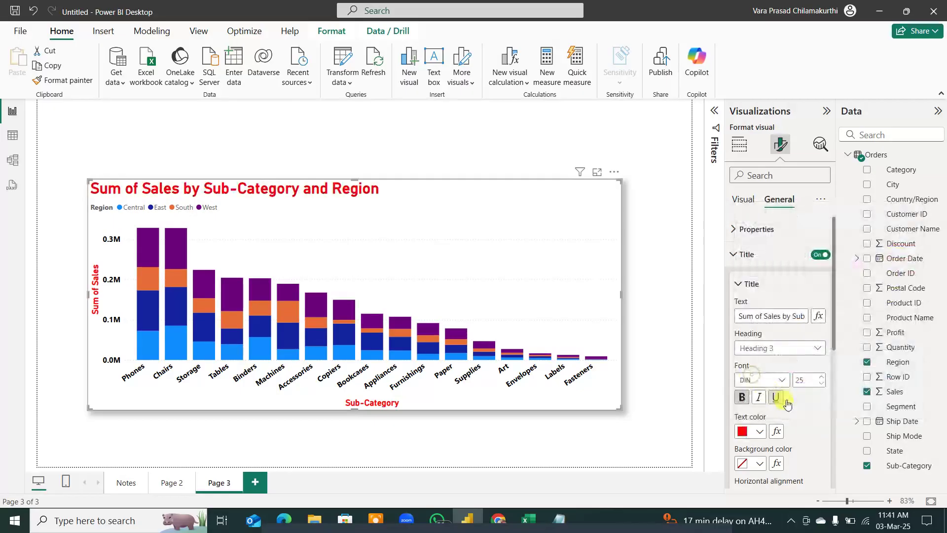
scroll(787, 403, down, 3)
click(759, 353)
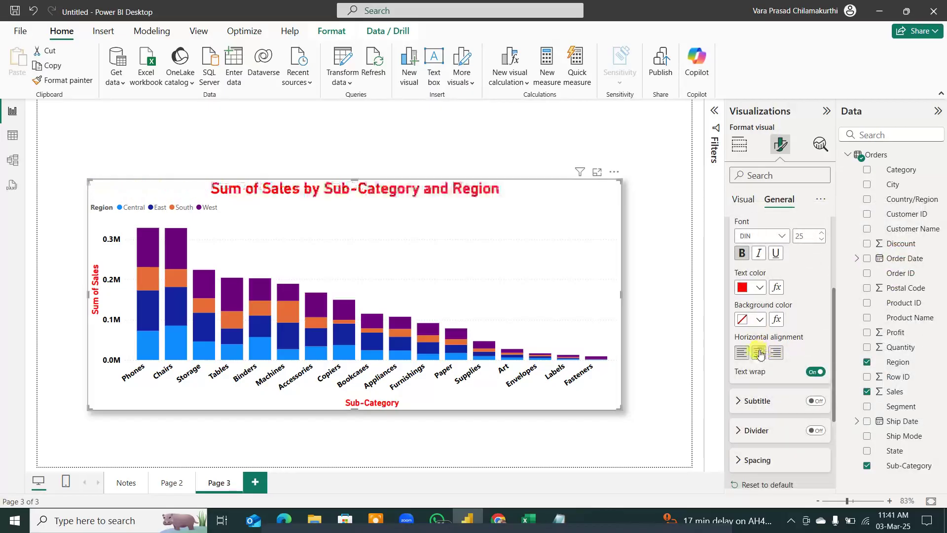
click(642, 430)
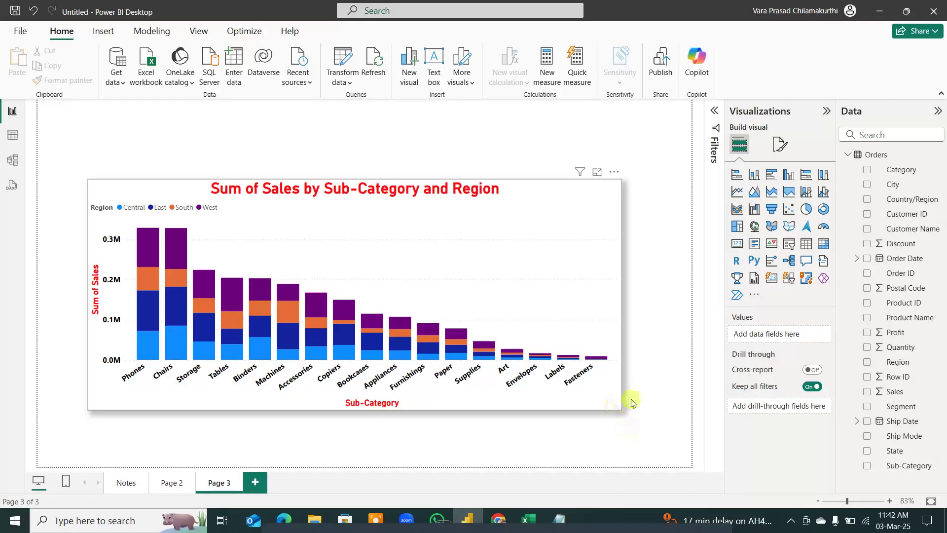
Step: Circle the selected chart's resize handles with red pen annotations and clear the markings
click(619, 397)
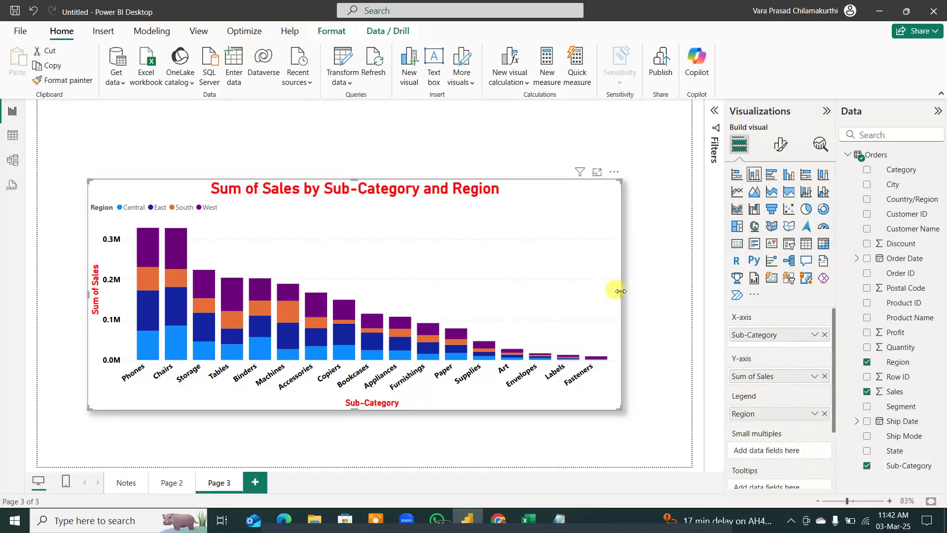
key(ctrl+alt+g)
drag(633, 271, 615, 287)
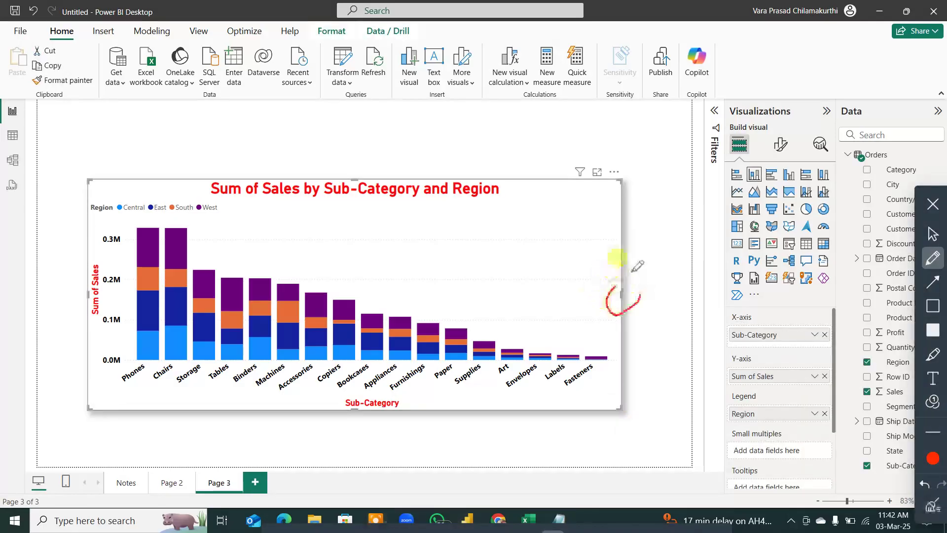
drag(607, 171, 612, 148)
drag(89, 161, 84, 199)
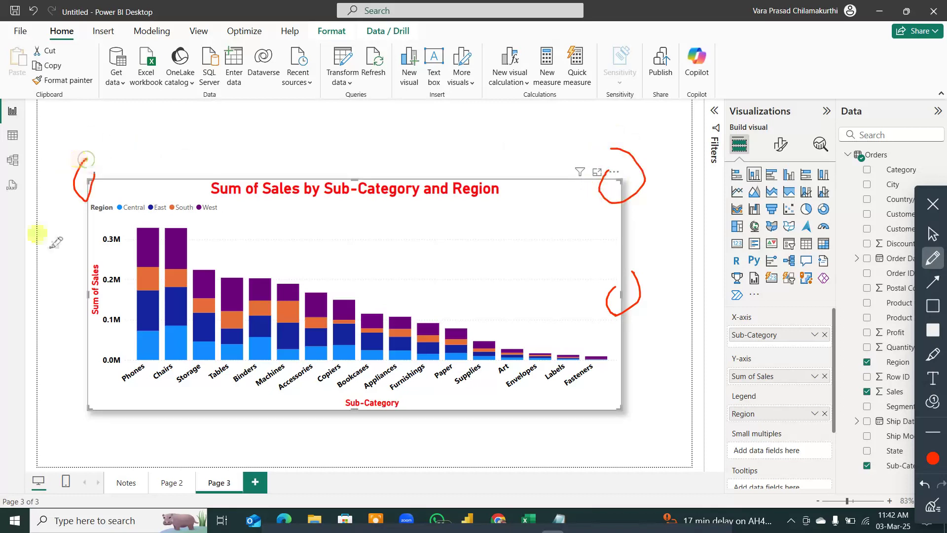
drag(73, 402, 63, 394)
drag(337, 412, 364, 422)
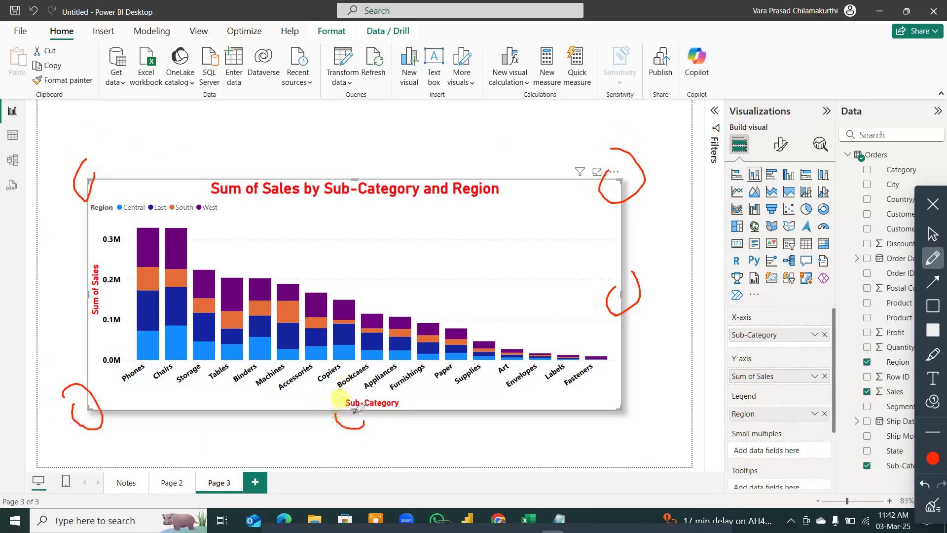
click(933, 507)
click(933, 204)
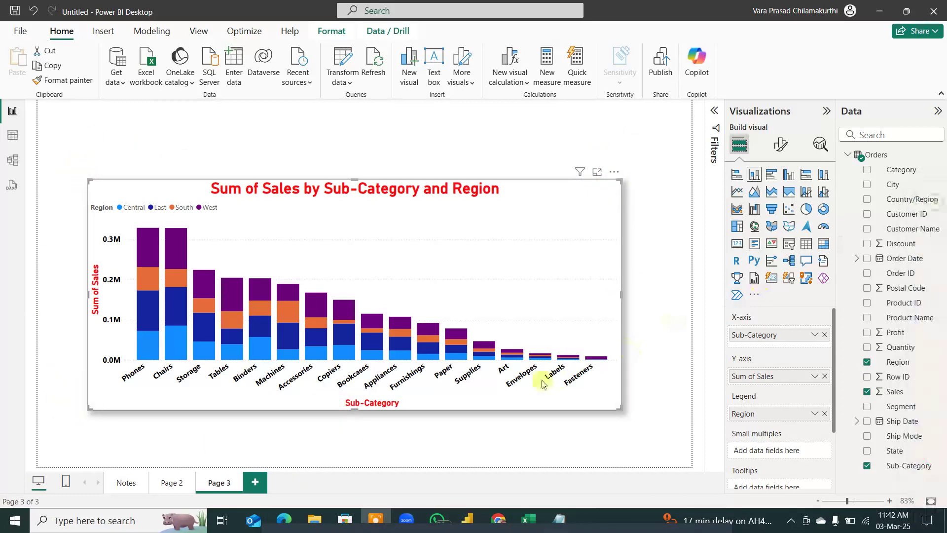
Step: Enlarge the stacked column chart down to near the page's lower edge and across the full page width
drag(355, 407, 355, 452)
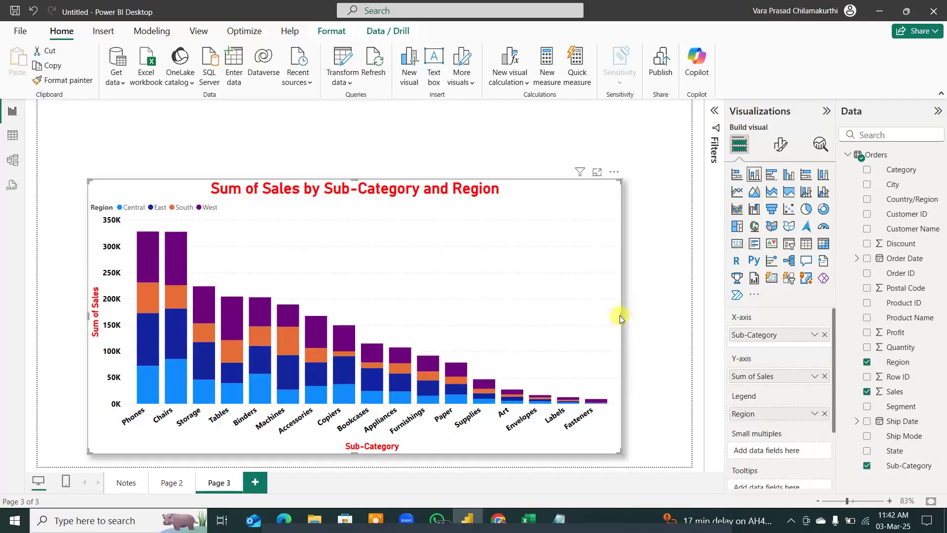
drag(620, 314, 690, 315)
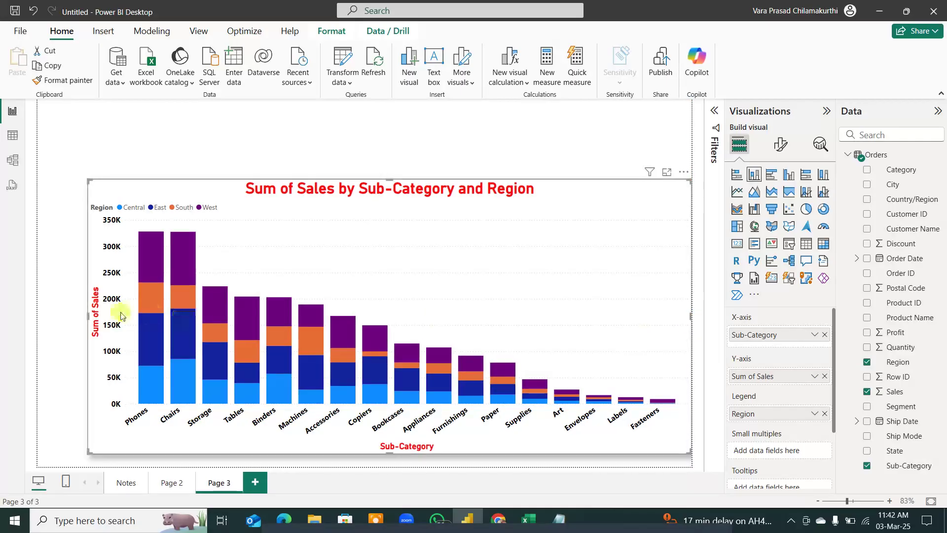
drag(91, 323, 40, 315)
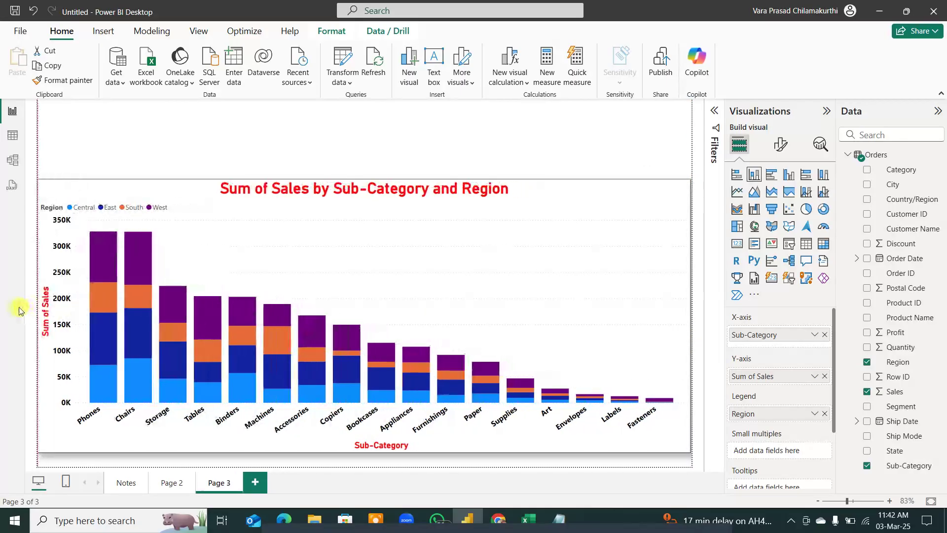
Step: Turn on data labels for the stacked column chart and extend its upper edge slightly upward
click(780, 144)
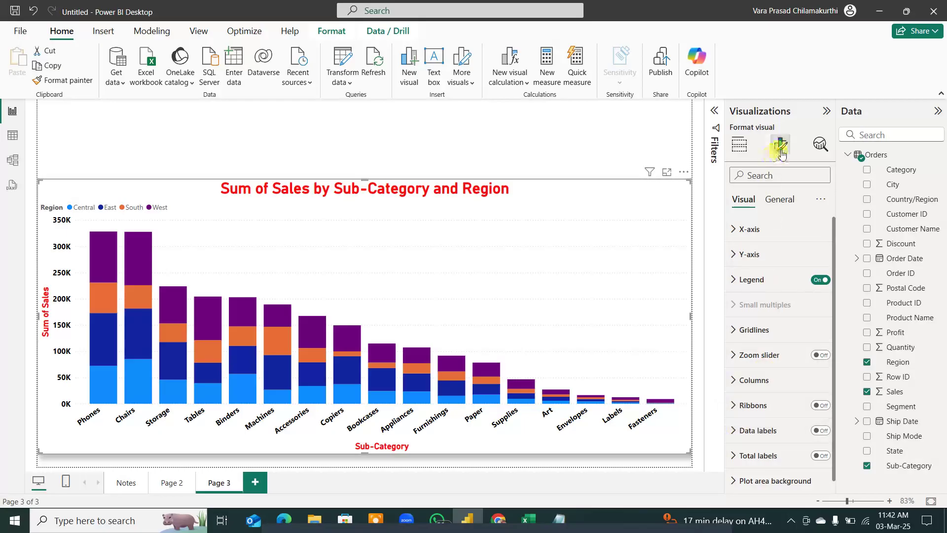
click(568, 138)
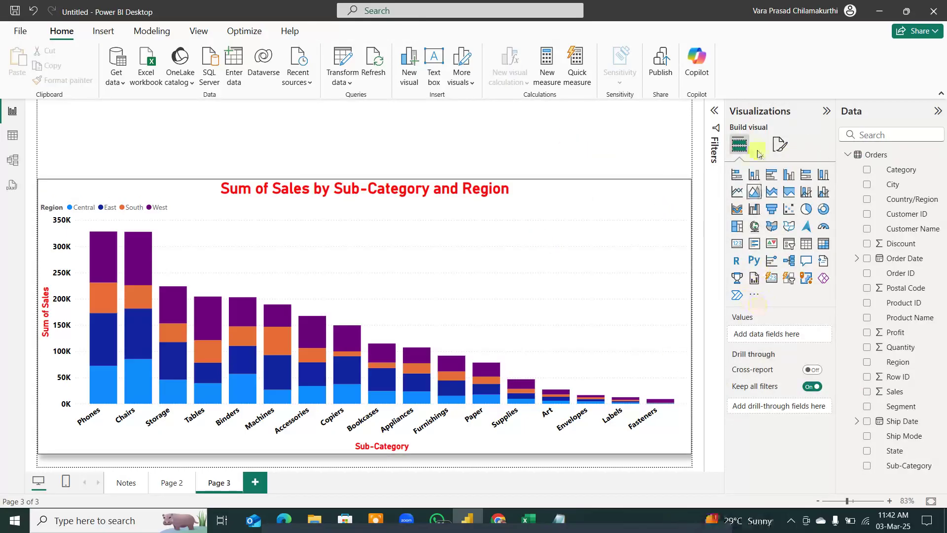
click(779, 145)
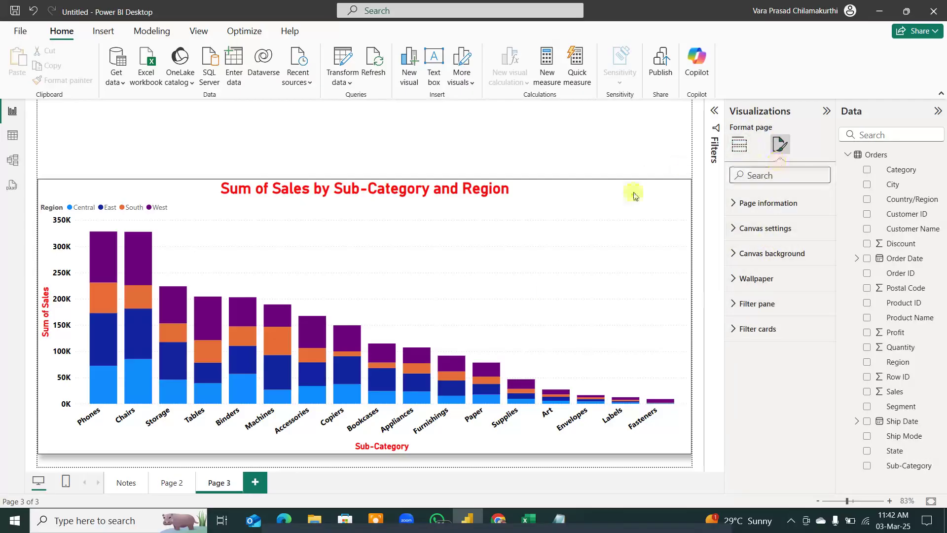
click(677, 275)
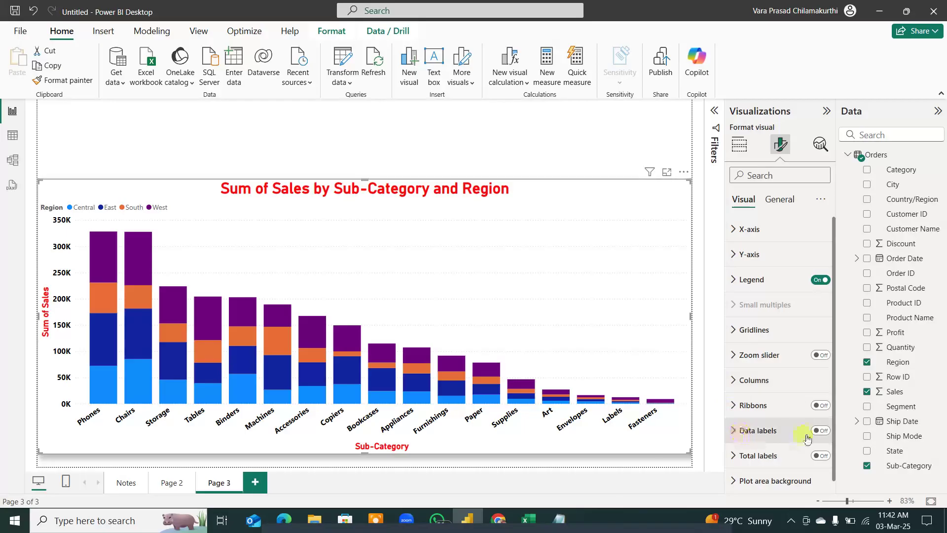
click(825, 432)
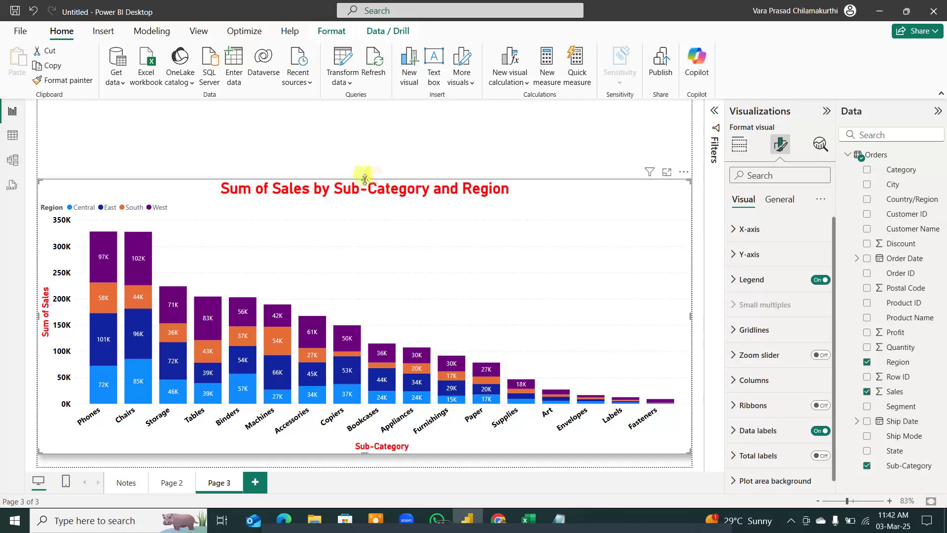
mouse_move(365, 180)
mouse_down()
mouse_move(366, 138)
mouse_move(365, 167)
mouse_up()
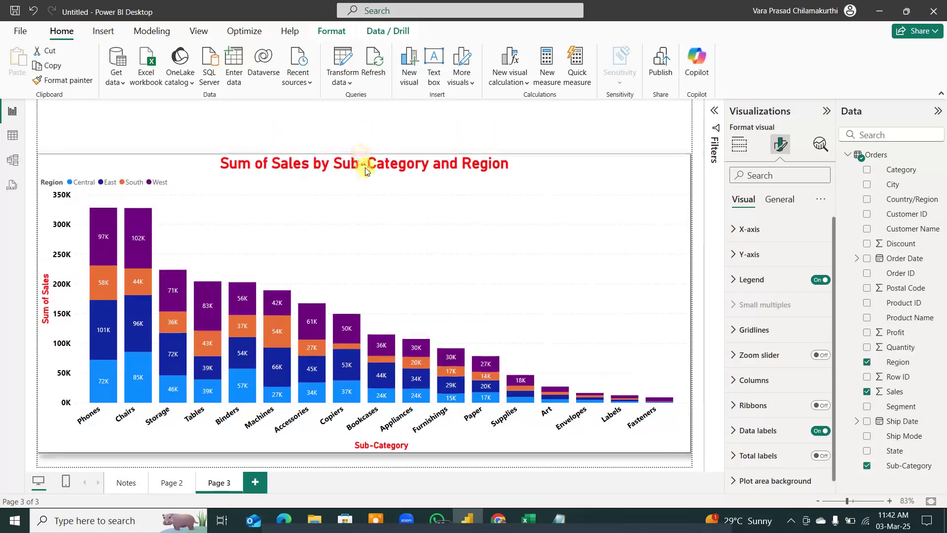
click(369, 123)
Step: Rename Page 2 as Column Chart
click(173, 483)
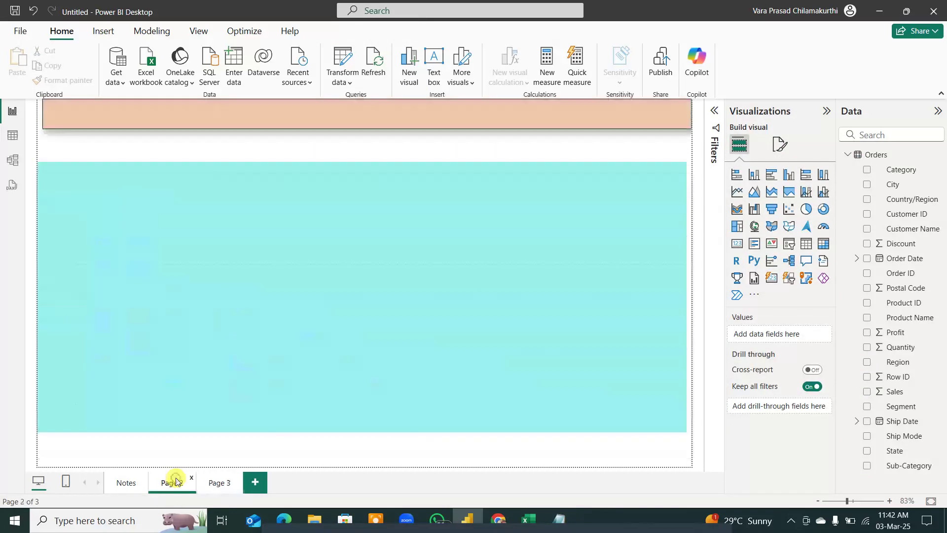
right_click(173, 483)
click(214, 431)
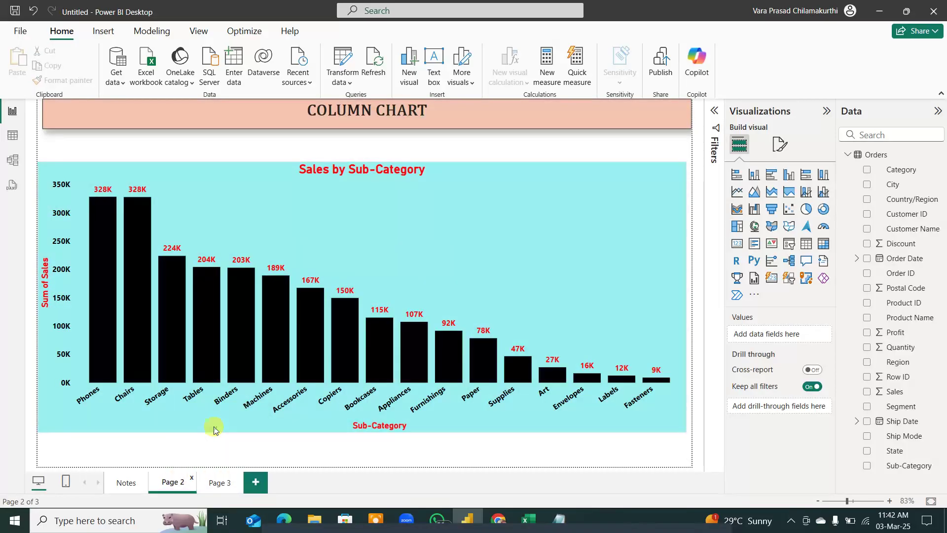
text(Pa)
key(BackSpace)
key(BackSpace)
text(Column Chart)
key(Return)
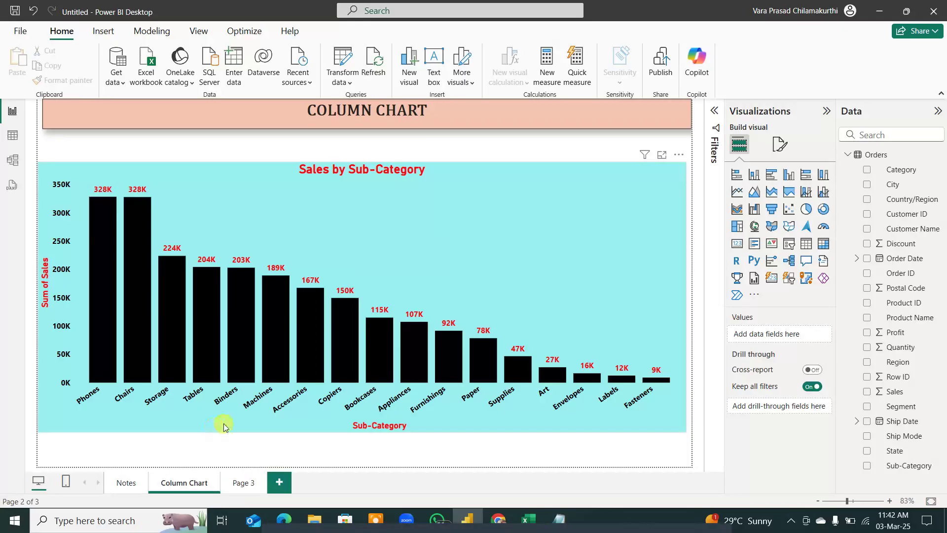
Step: Rename Page 3 as Cluster Column Chart
click(243, 484)
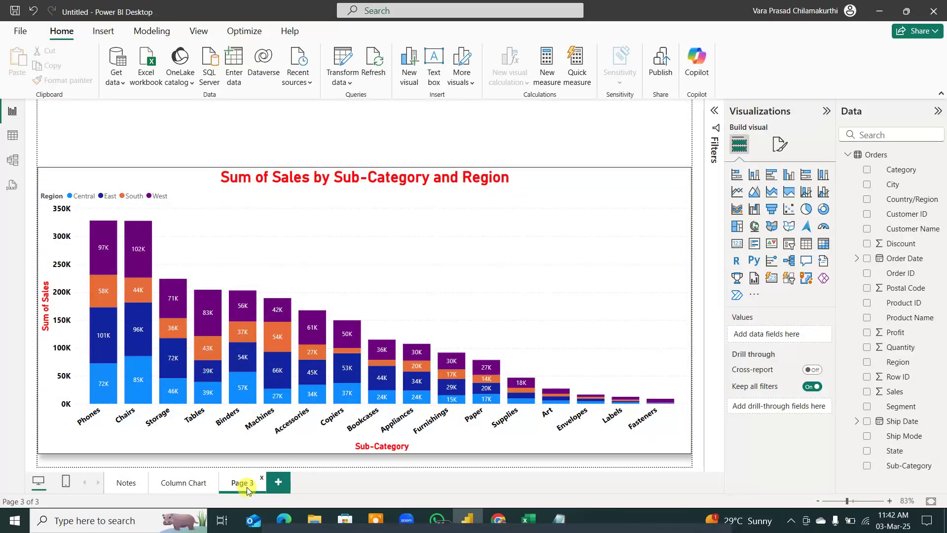
right_click(248, 488)
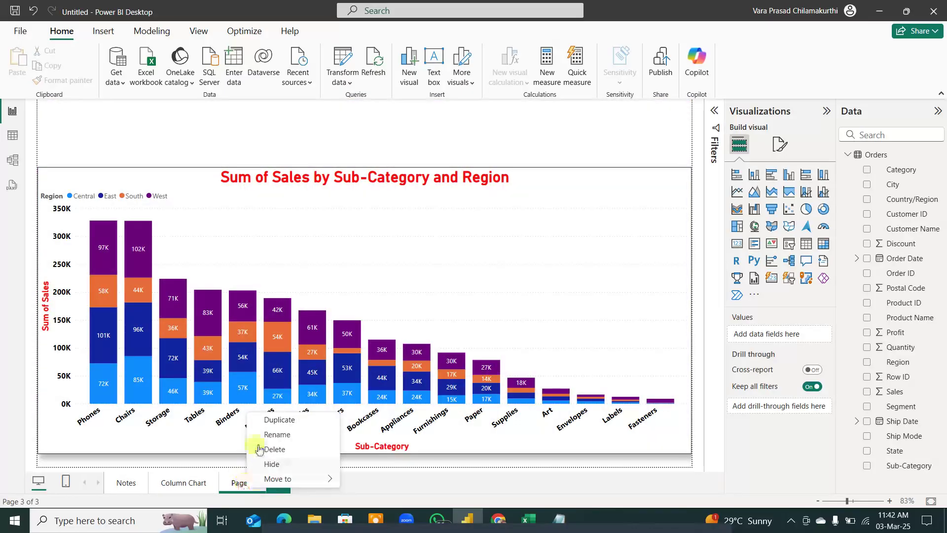
click(273, 437)
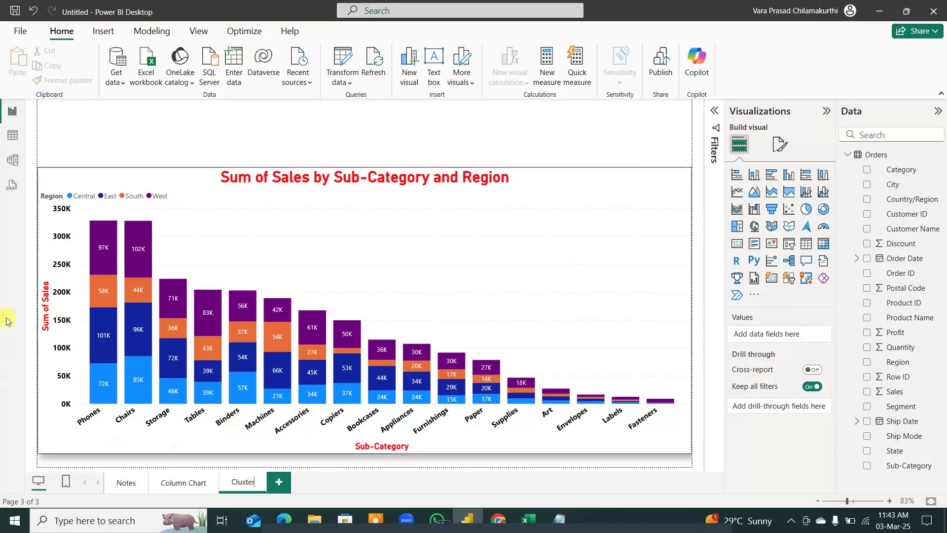
mouse_move(102, 242)
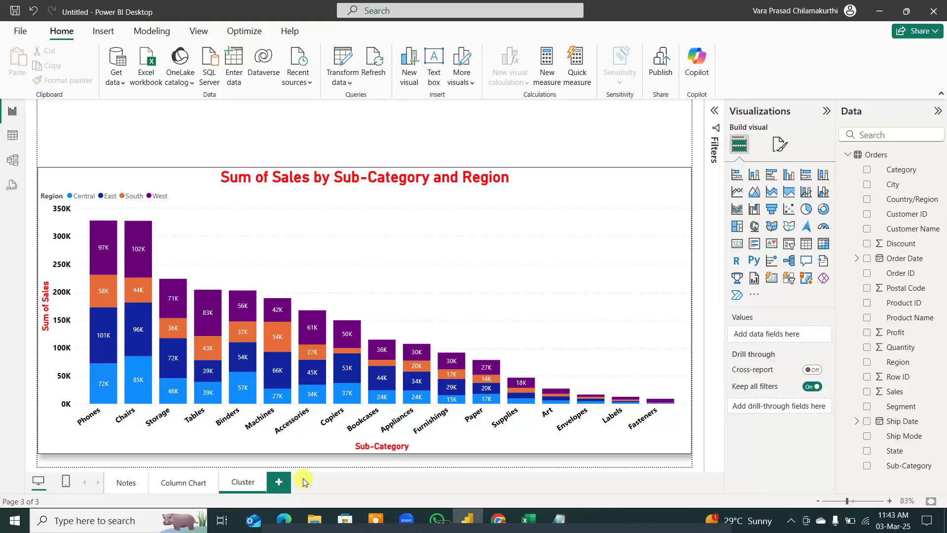
text(Column)
text( Chart)
key(Return)
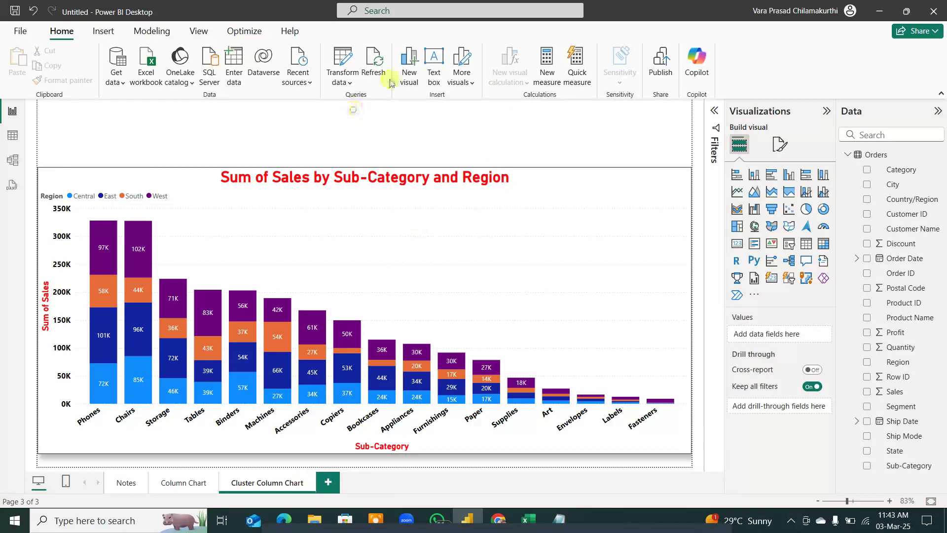
Step: Insert a text box above the stacked column chart and shape it into a shallow strip spanning the full page width
click(434, 64)
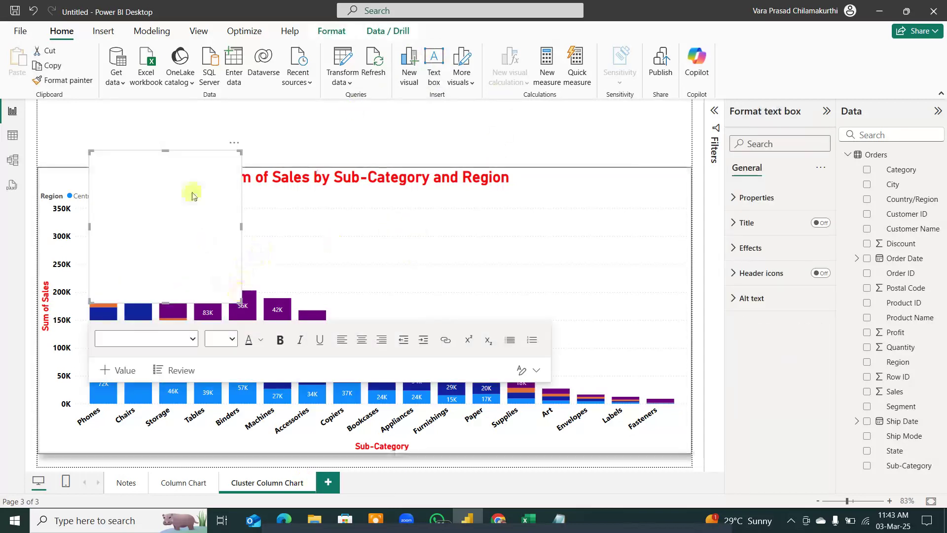
drag(238, 141, 228, 103)
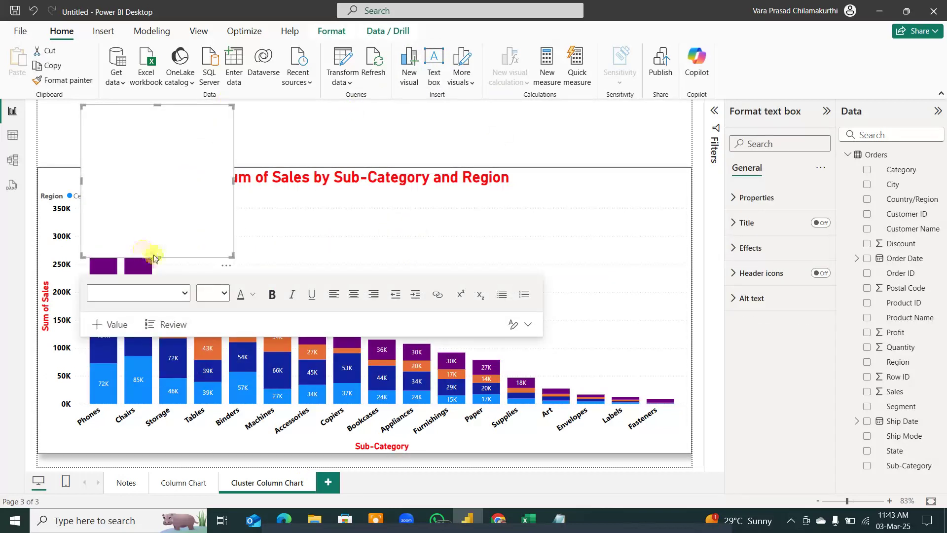
drag(157, 254, 157, 143)
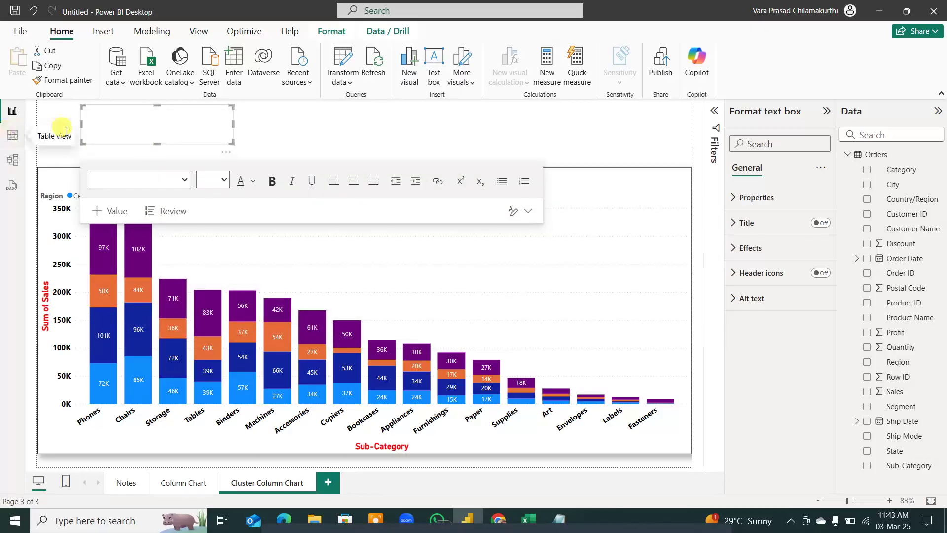
click(113, 137)
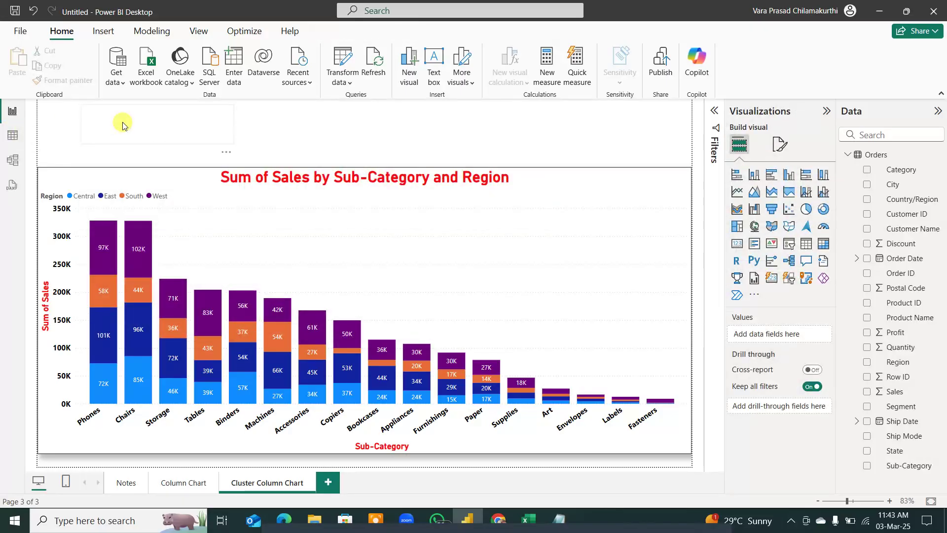
click(84, 118)
drag(80, 125, 39, 124)
drag(238, 126, 689, 135)
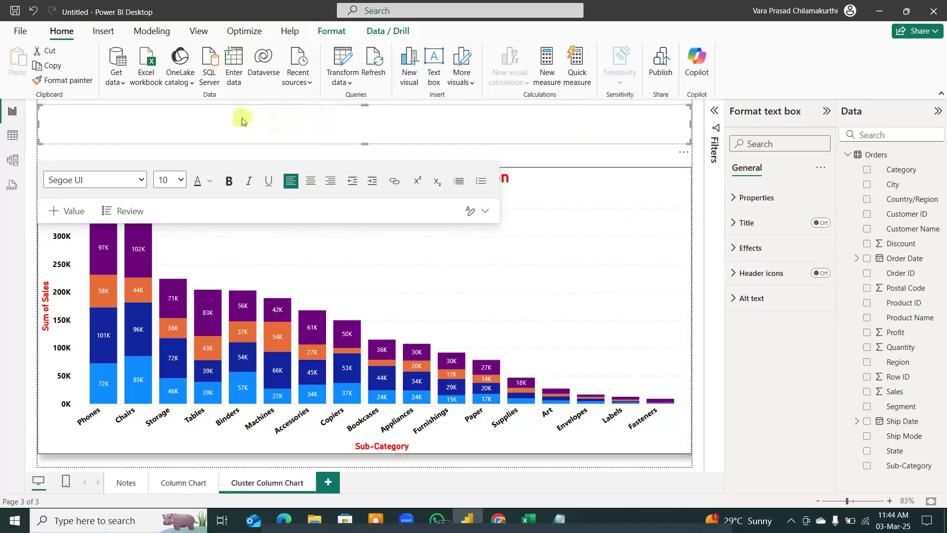
Step: Enter the heading CLUSTER COLUMN CHART in the text box above the stacked column chart
key(Caps_Lock)
text(CLUS)
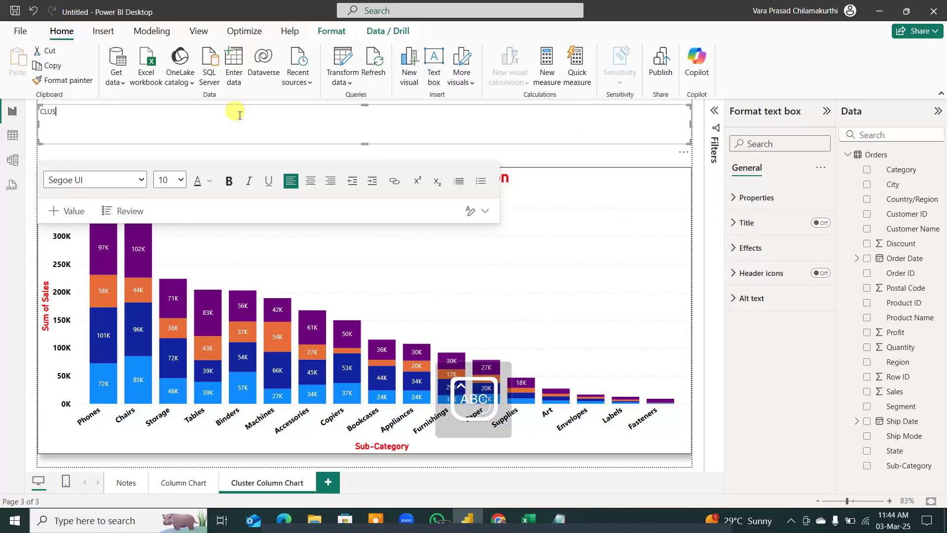
text(TER C)
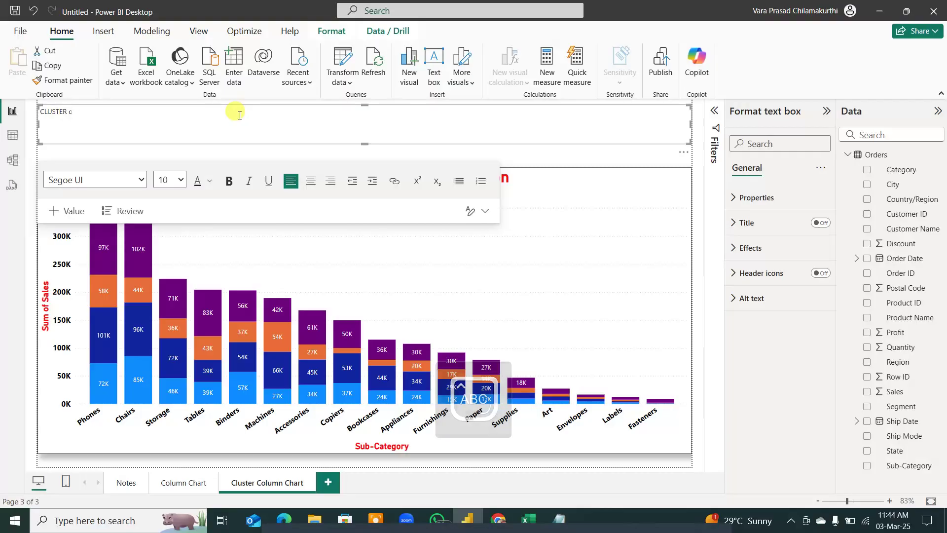
text(OLUMN CHAR)
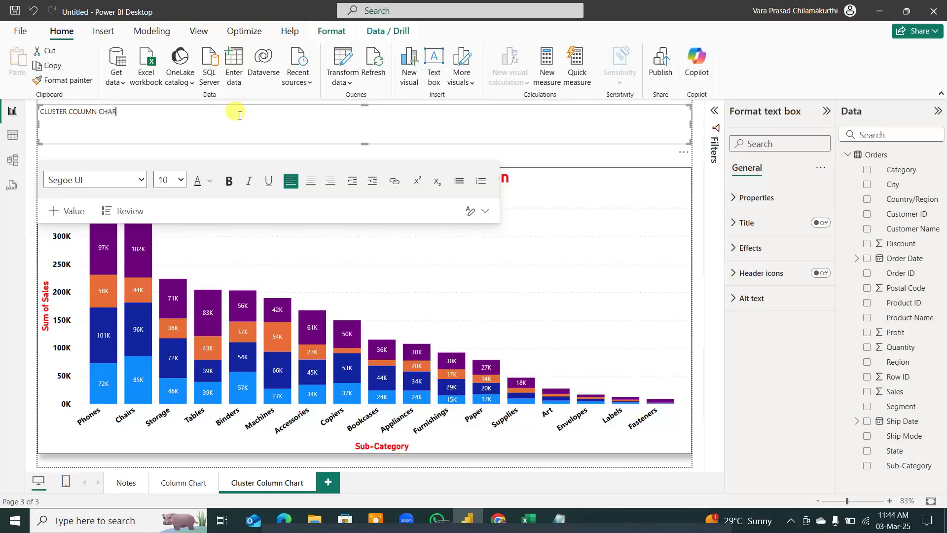
text(T)
Step: Format the whole heading as bold, centred, size 28 text in the Cambria Math font
key(ctrl+a)
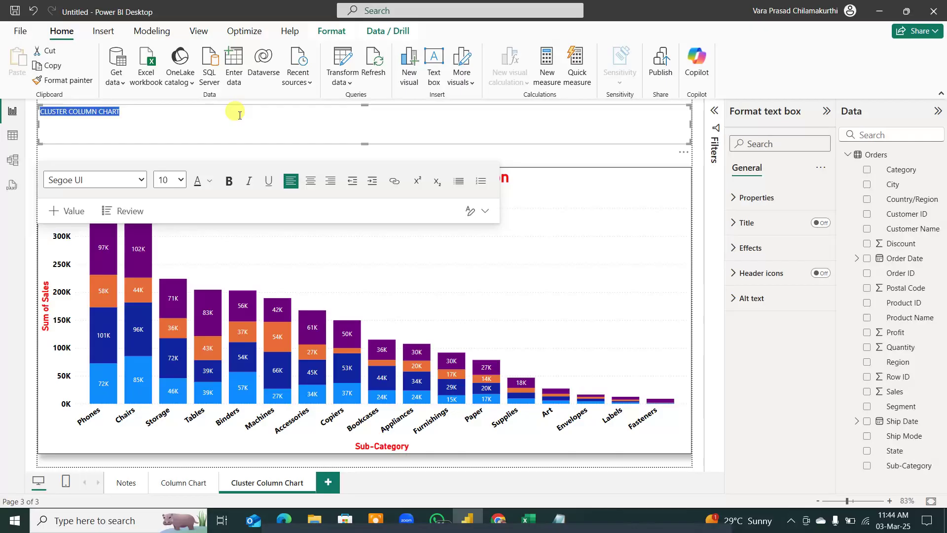
click(228, 181)
click(179, 182)
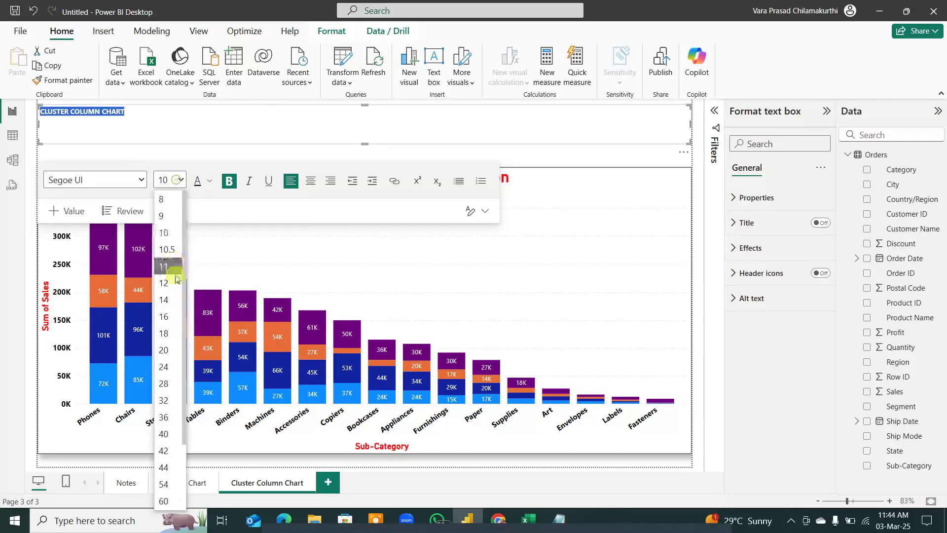
click(170, 383)
click(309, 185)
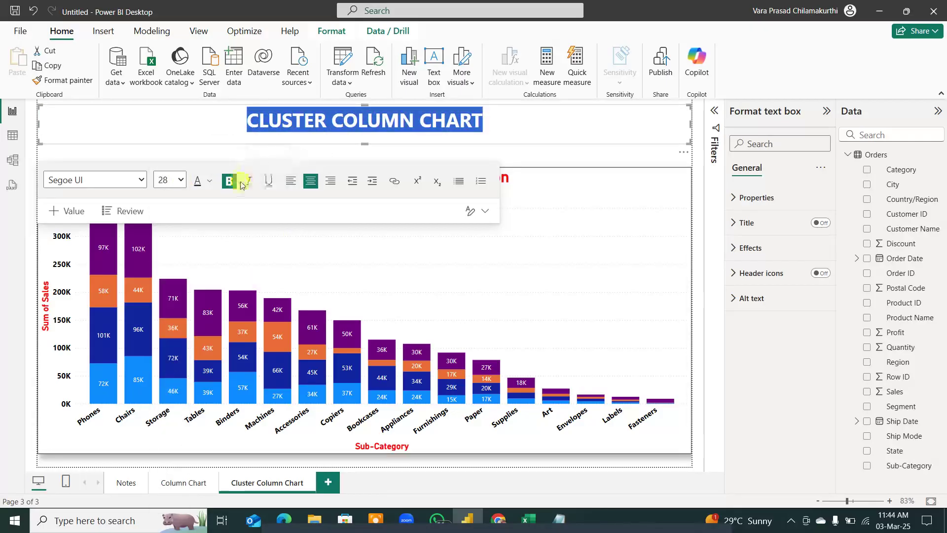
click(134, 181)
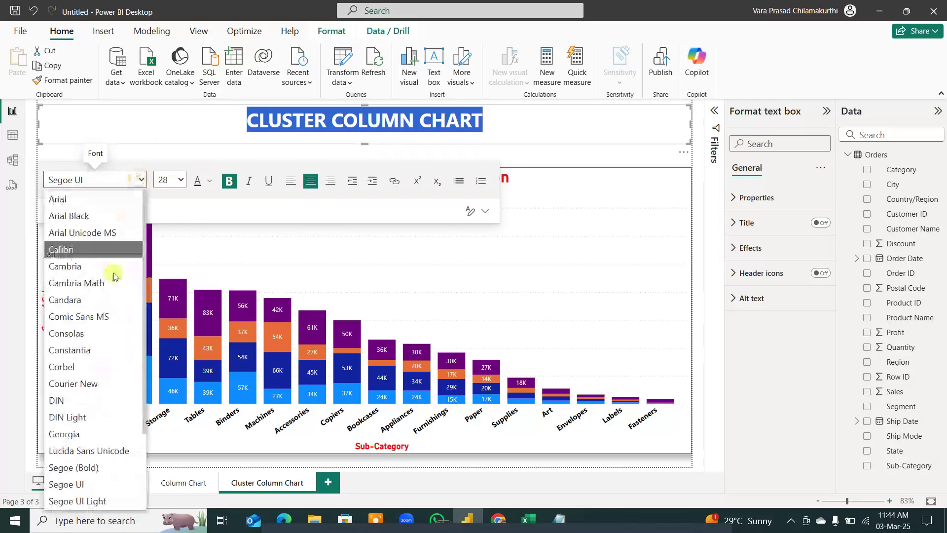
click(114, 285)
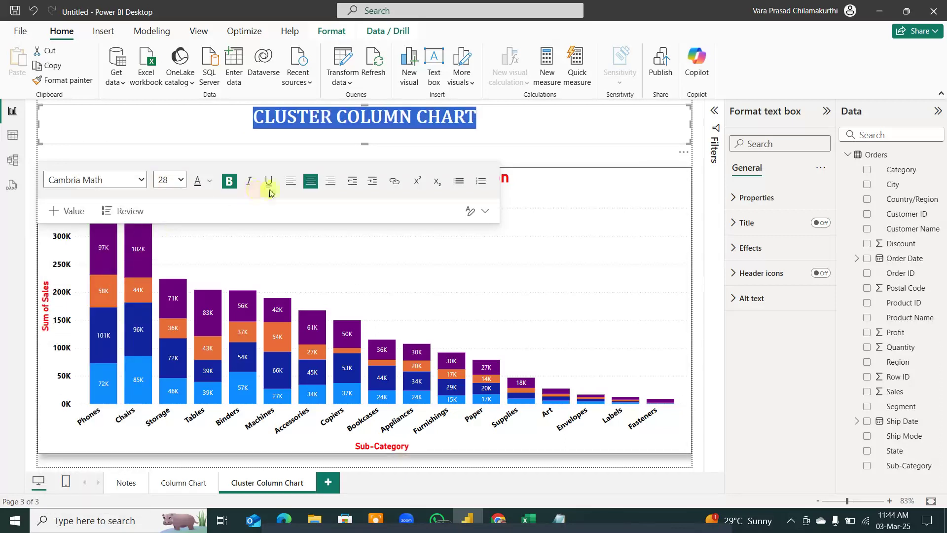
Step: Give the heading text box a light blue background and turn on its visual border and shadow
click(740, 248)
click(762, 310)
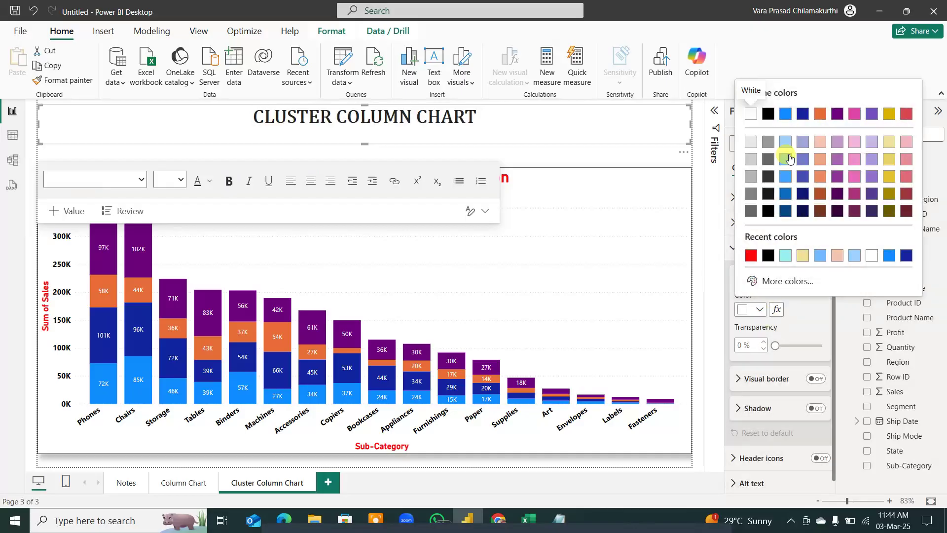
click(821, 253)
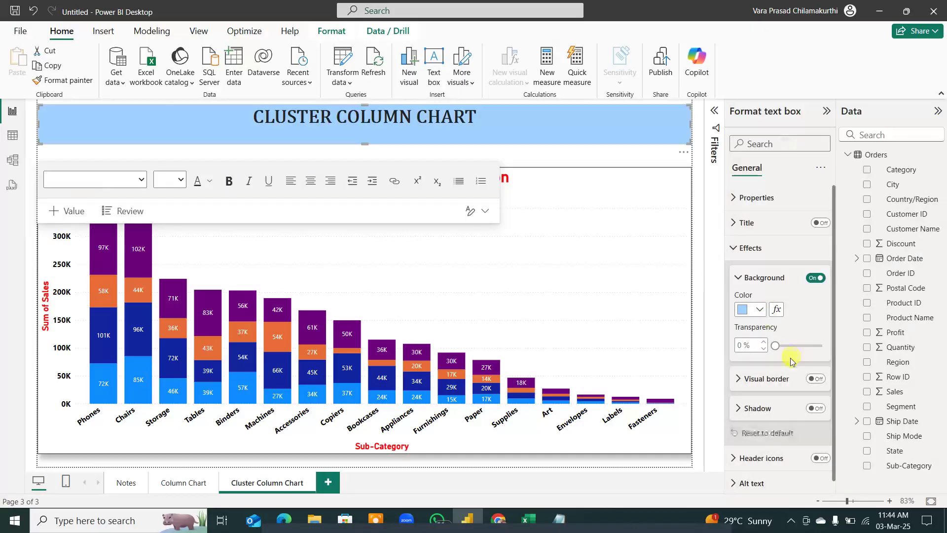
click(816, 378)
click(816, 408)
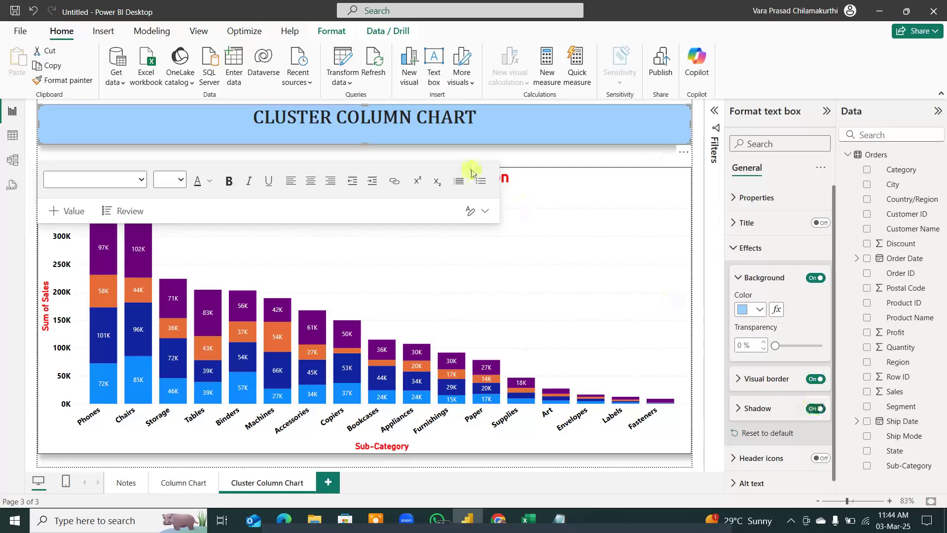
Step: Extend the text box down to the chart's upper edge and add a left-aligned size 14 line reading "Cluster :" below the heading
drag(371, 146, 373, 167)
click(454, 134)
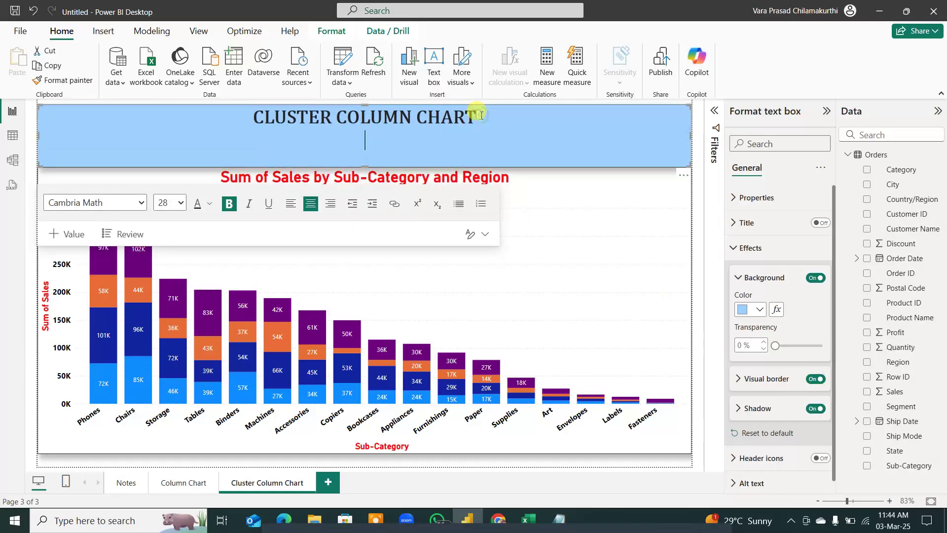
click(291, 204)
click(181, 203)
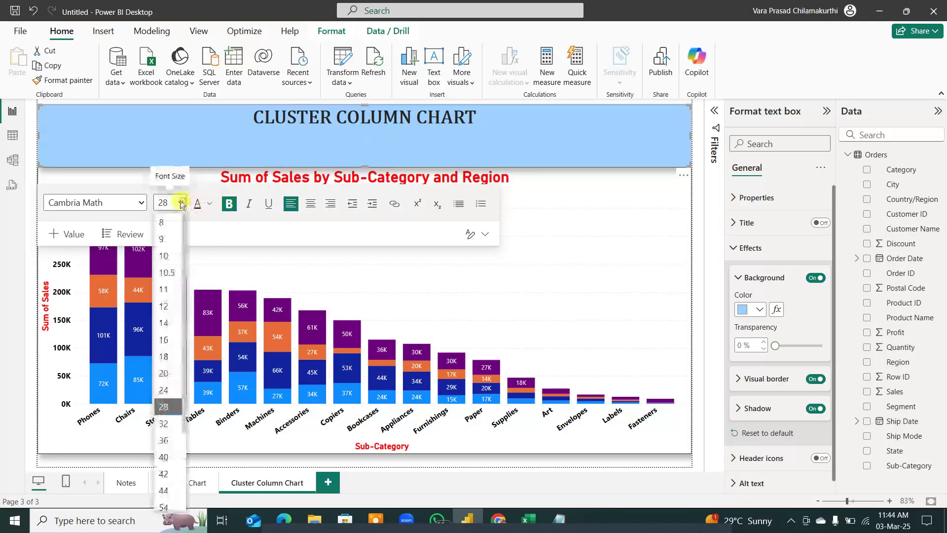
click(169, 323)
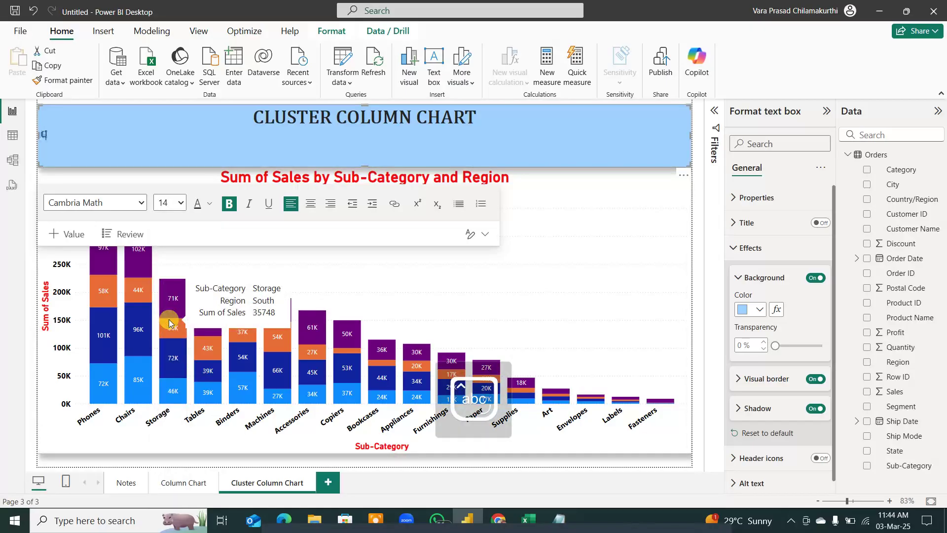
text(Cluster :)
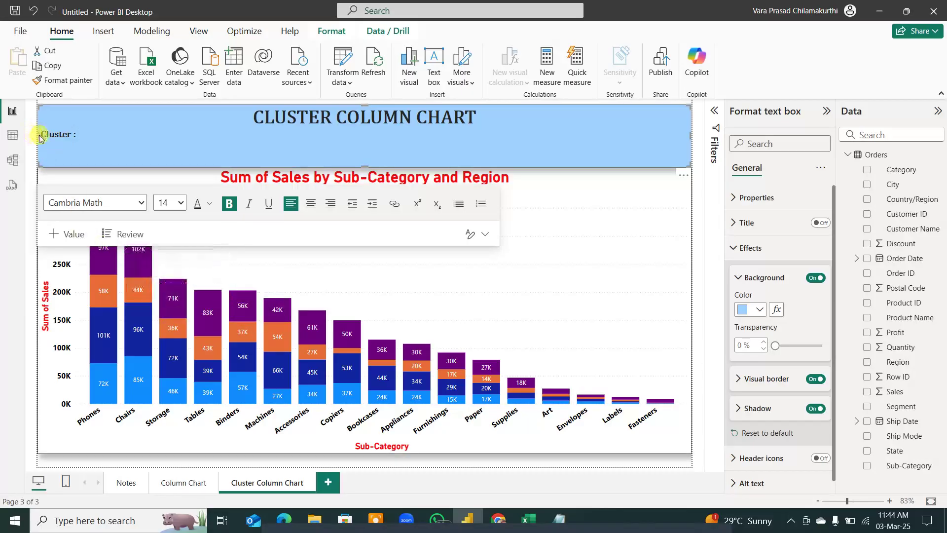
Step: Replace the word CLUSTER in the heading with STACKED in capitals
click(329, 117)
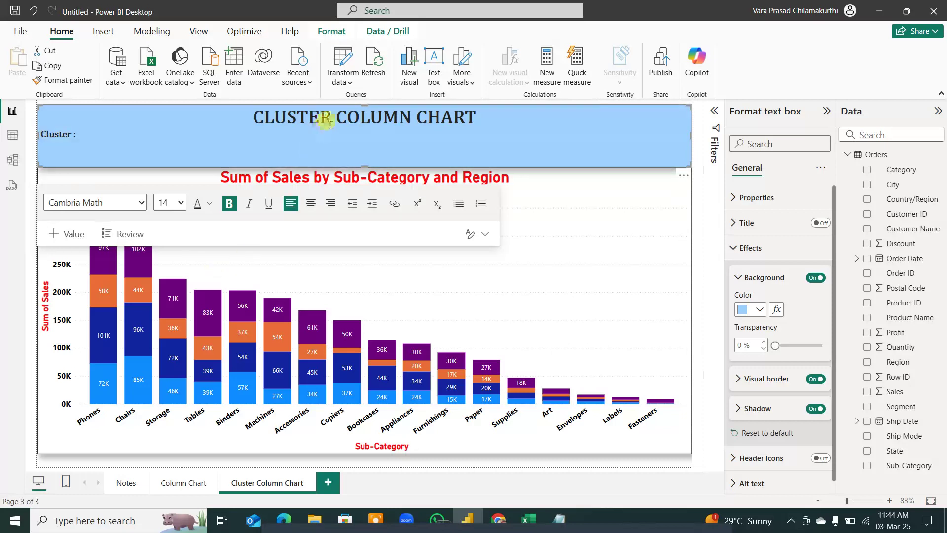
drag(329, 117, 254, 117)
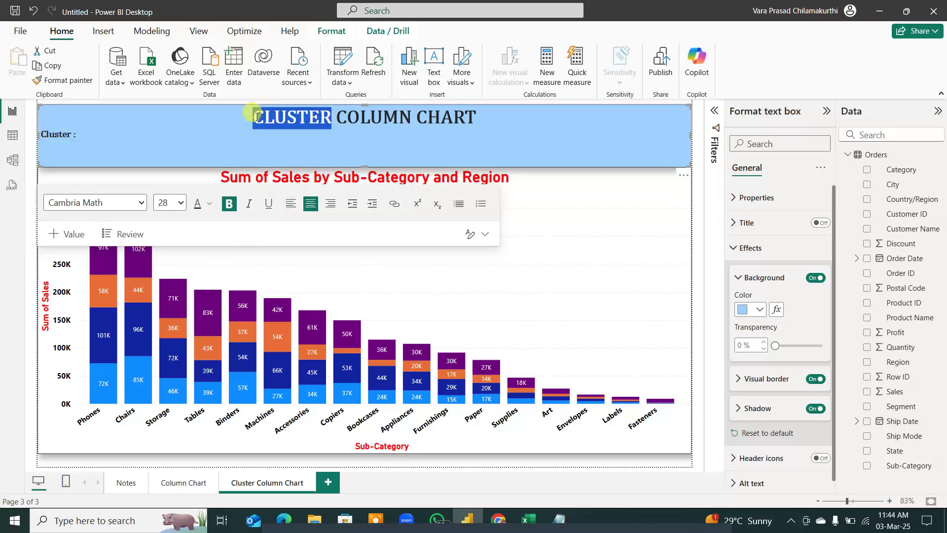
text(Stac)
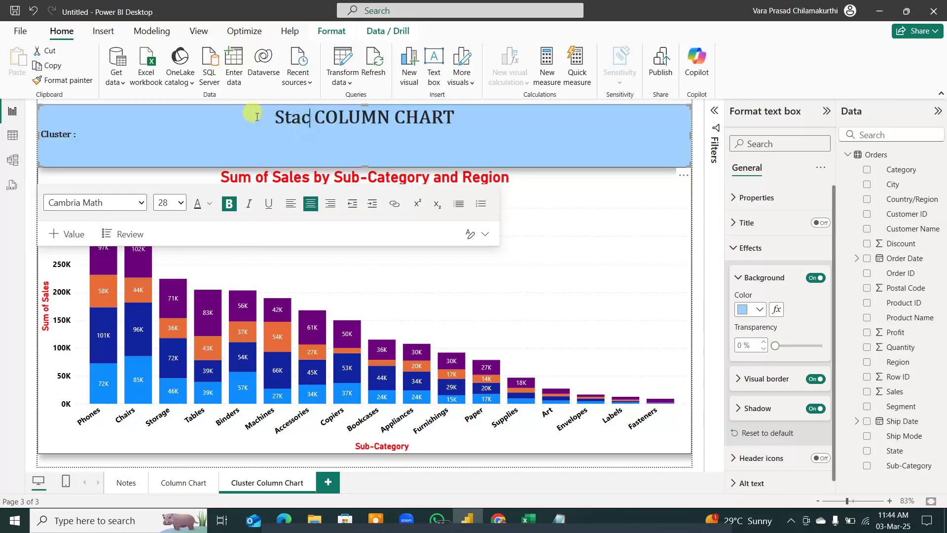
key(BackSpace)
key(BackSpace)
key(BackSpace)
key(Caps_Lock)
text(TACKE)
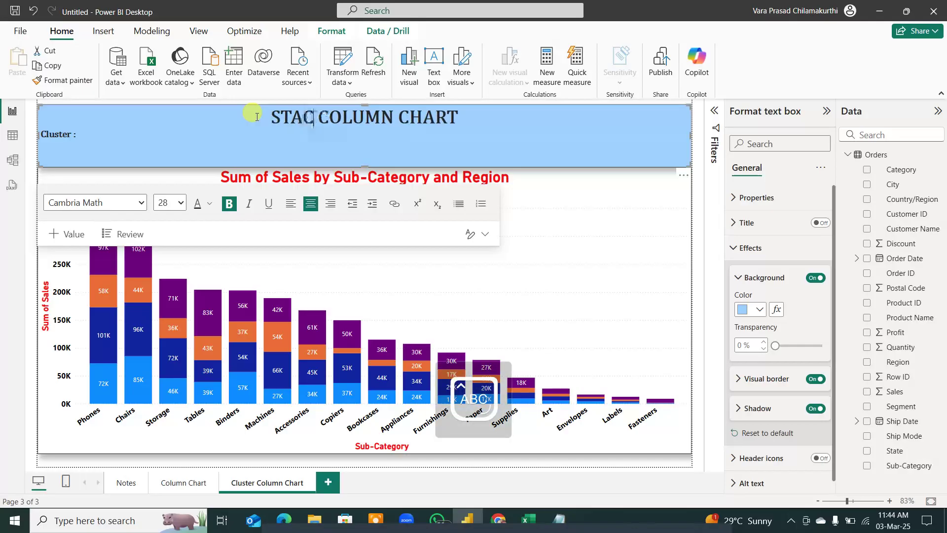
text(D)
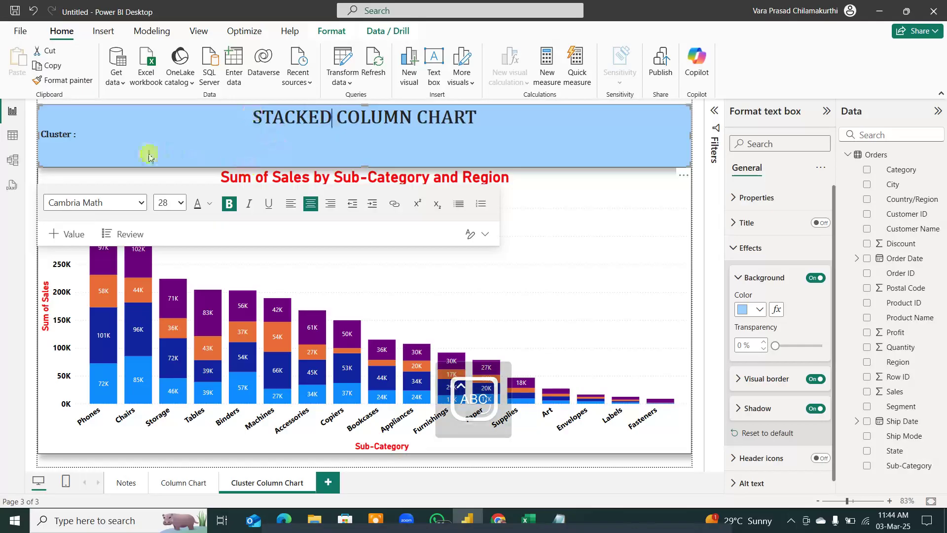
Step: Replace the word Cluster in the line below the heading with STACKED, keeping the colon
click(71, 132)
key(BackSpace)
key(BackSpace)
key(BackSpace)
key(BackSpace)
key(BackSpace)
key(BackSpace)
key(BackSpace)
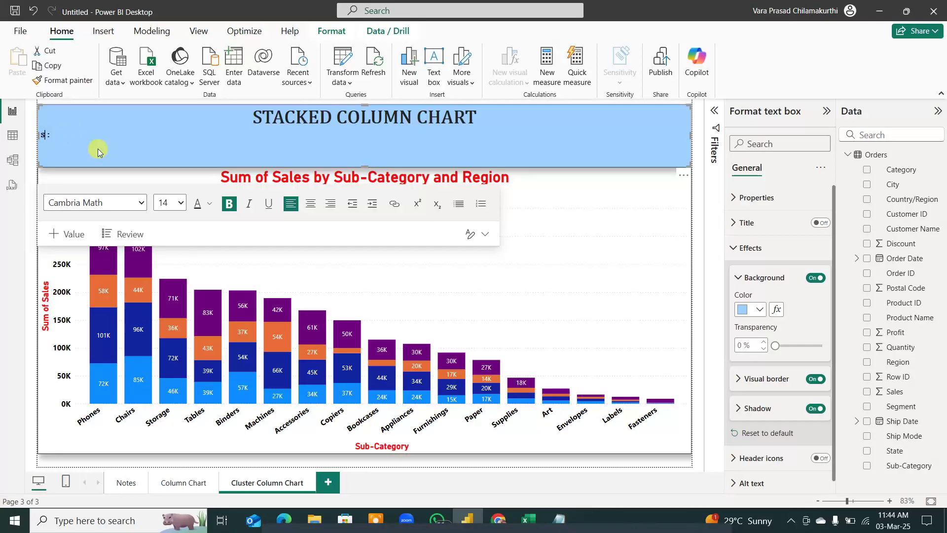
text(STACKED)
Step: Complete the STACKED line with the definition "One upon another" after the colon
click(98, 133)
text(O)
key(Caps_Lock)
text(ne)
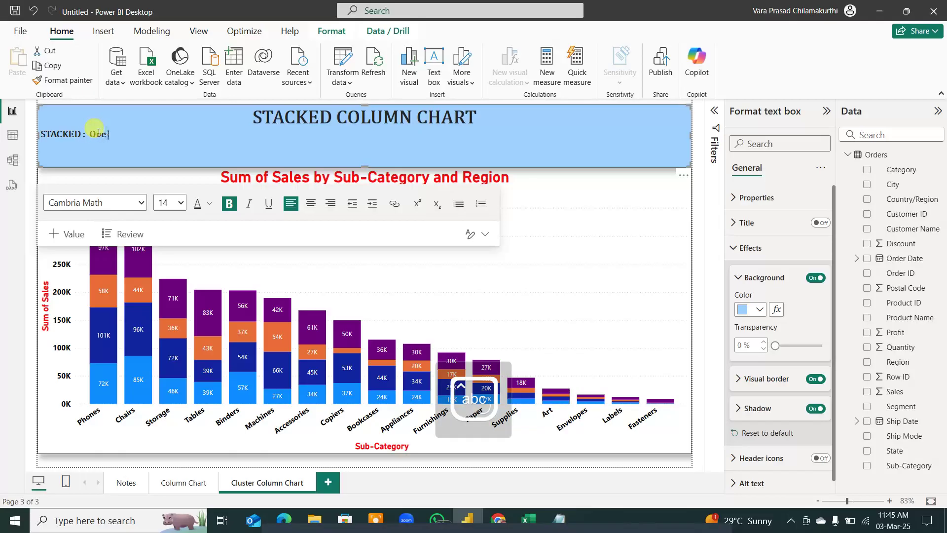
text( upon another )
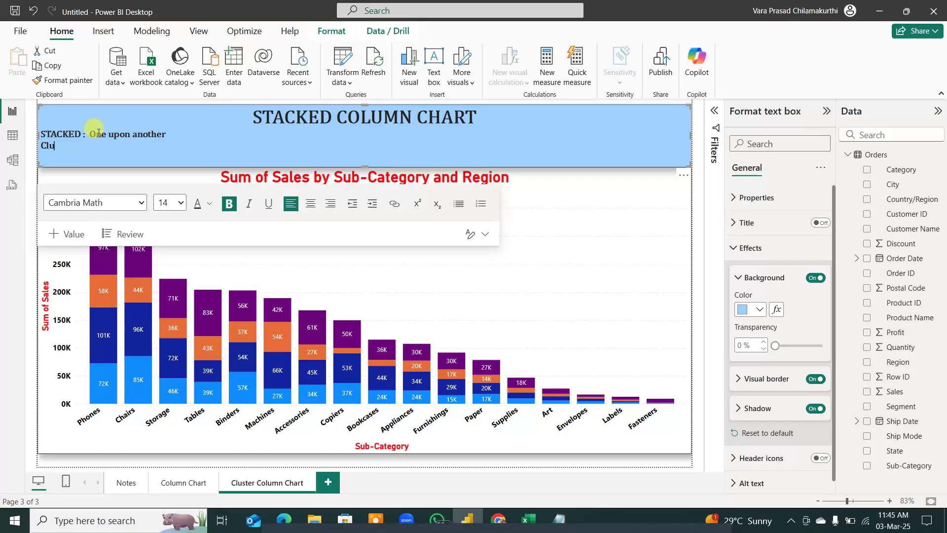
Step: Add a new line "Cluster : One beside the other" under the STACKED definition and finish editing the text box
text(Cluster : One beside th)
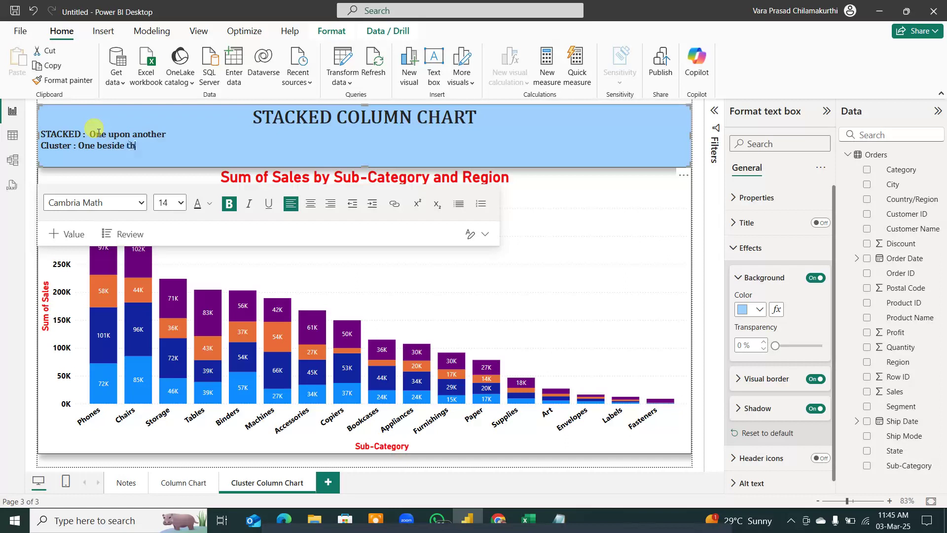
text(e other)
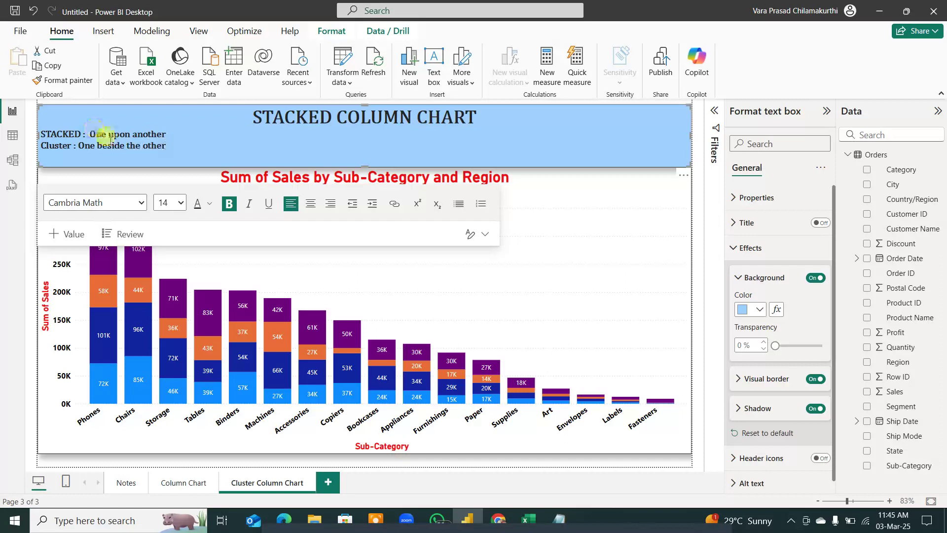
click(478, 286)
Step: Sketch side-by-side and stacked column outlines over the chart with the screen pen, and mark the STACKED definition and the Phones segments
key(ctrl+alt+g)
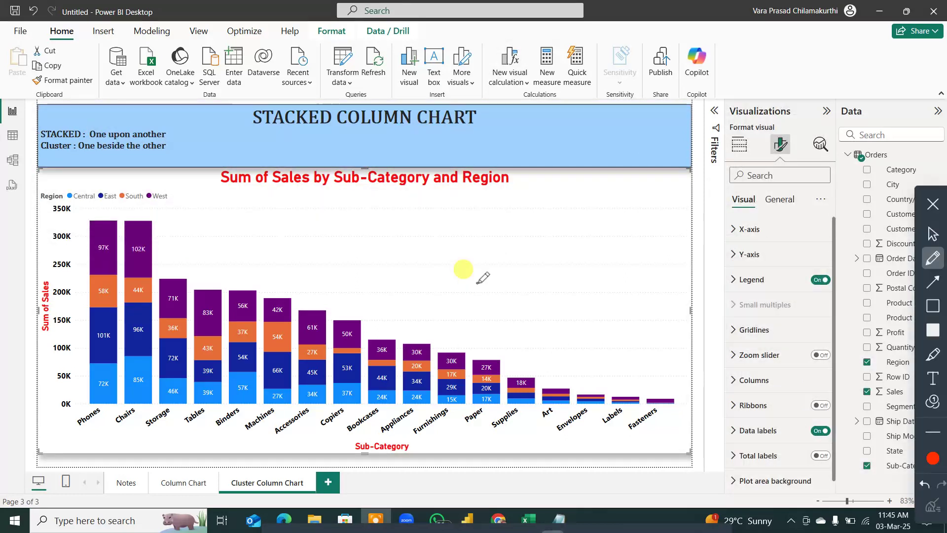
mouse_move(478, 219)
mouse_down()
mouse_move(494, 296)
mouse_move(513, 212)
mouse_move(535, 271)
mouse_up()
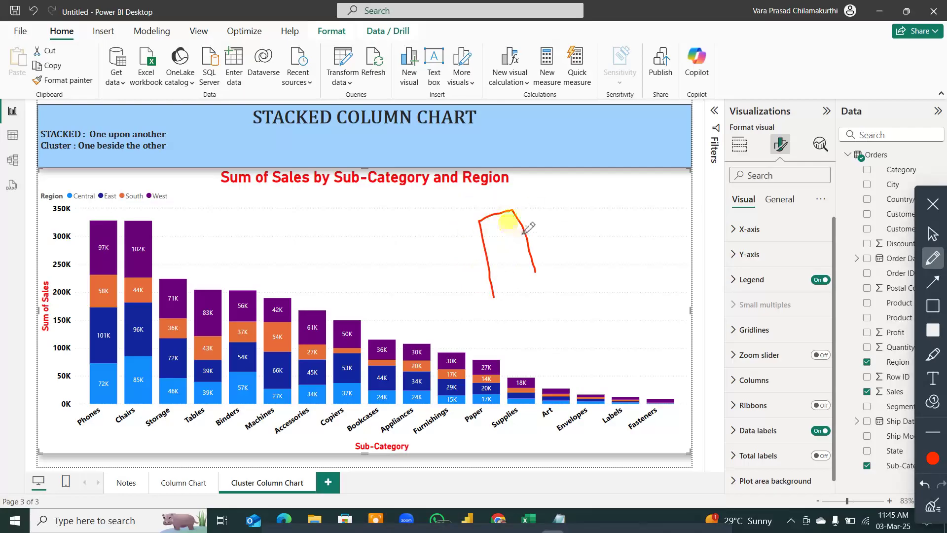
mouse_move(524, 232)
mouse_down()
mouse_move(574, 270)
mouse_move(628, 260)
mouse_up()
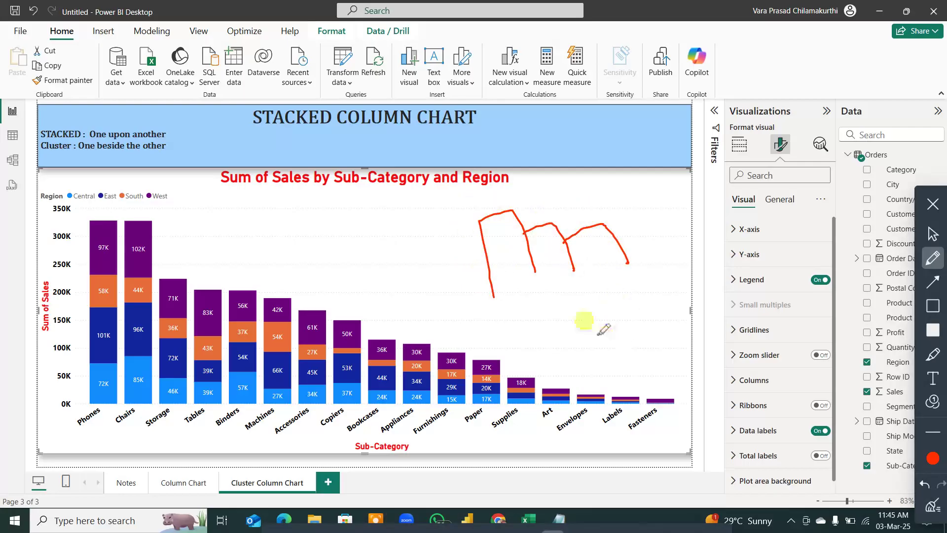
drag(104, 129, 122, 115)
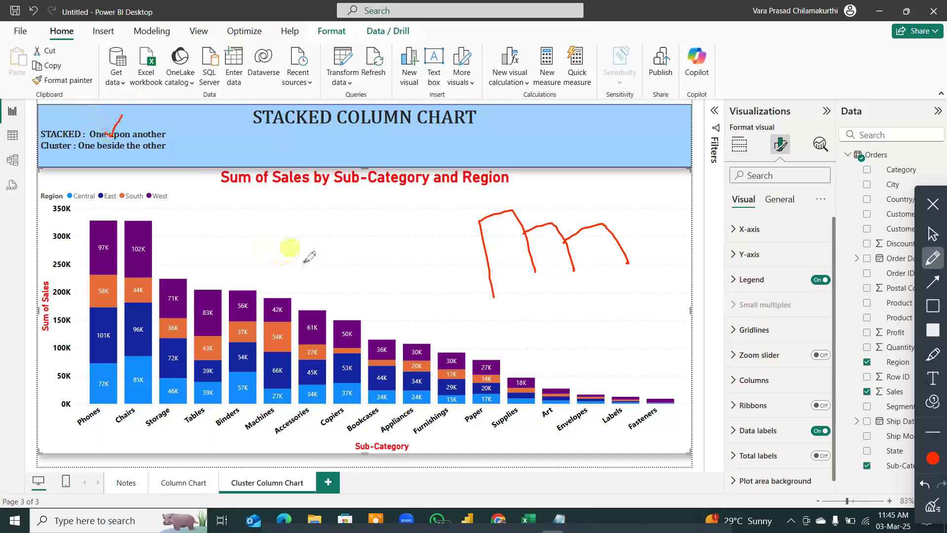
mouse_move(353, 320)
mouse_down()
mouse_move(329, 217)
mouse_move(373, 216)
mouse_move(408, 329)
mouse_up()
drag(356, 286, 395, 276)
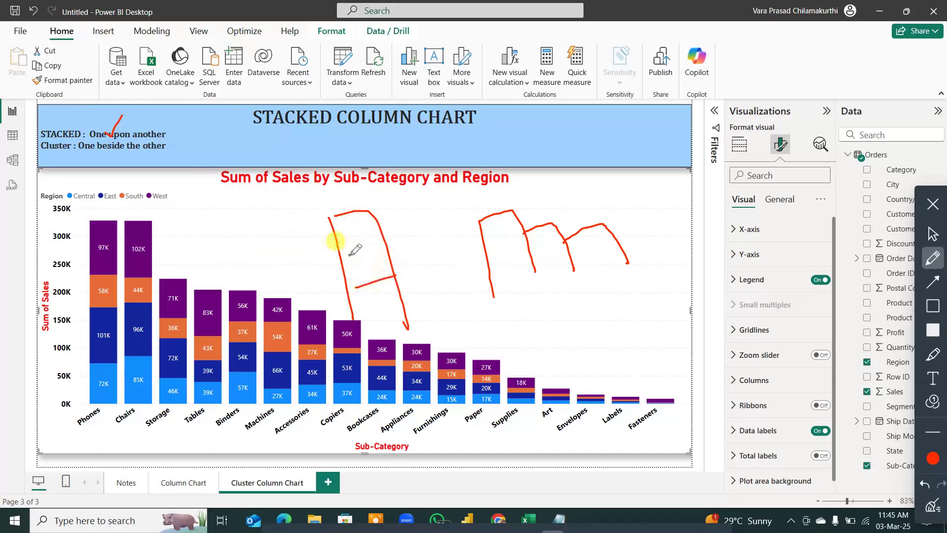
mouse_move(350, 255)
mouse_down()
mouse_move(385, 248)
mouse_move(373, 221)
mouse_up()
drag(100, 256, 117, 255)
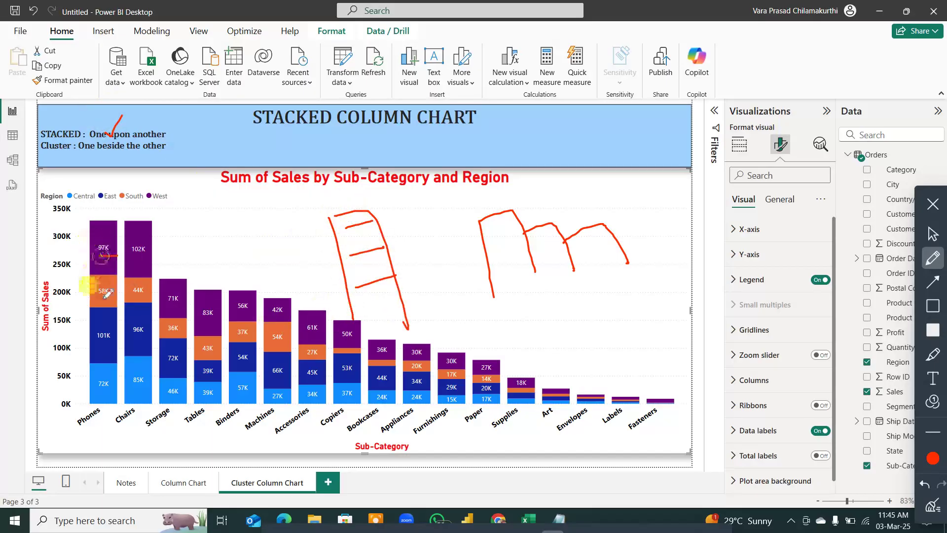
drag(81, 379, 102, 390)
drag(78, 348, 65, 273)
drag(85, 251, 93, 256)
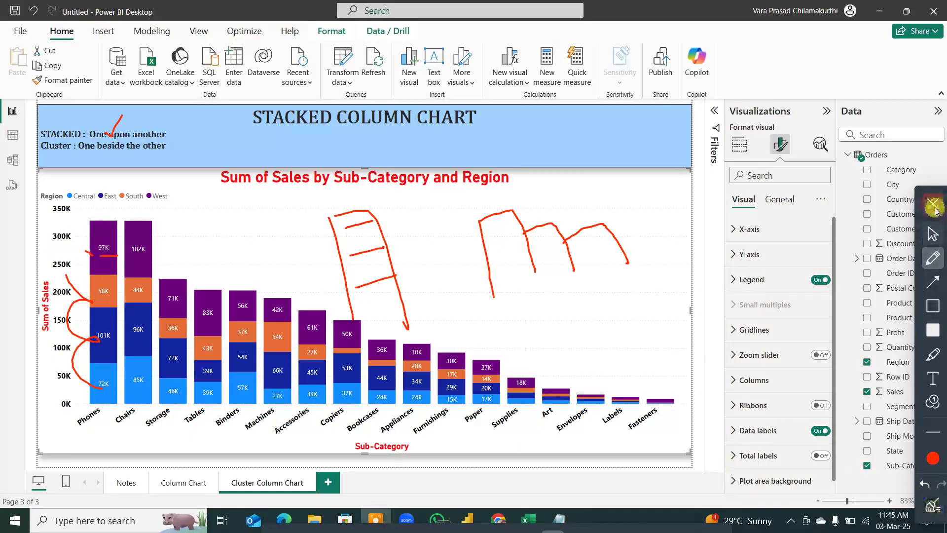
Step: Clear all pen markings from the screen and close the annotation tool
click(933, 203)
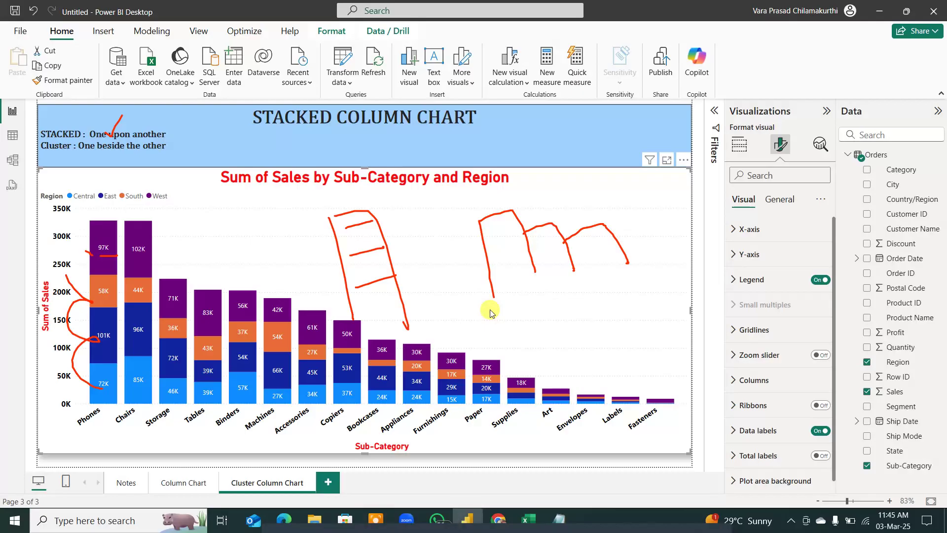
click(932, 512)
click(932, 513)
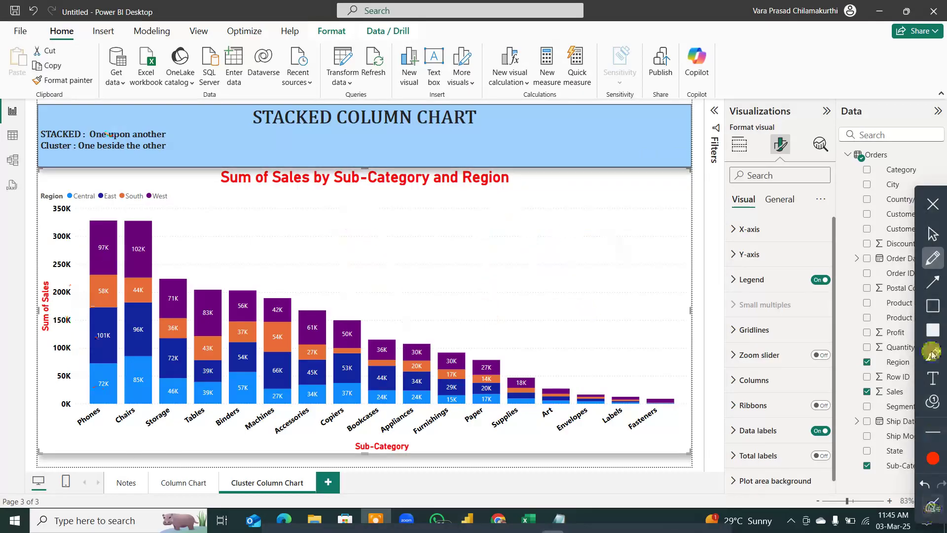
click(932, 204)
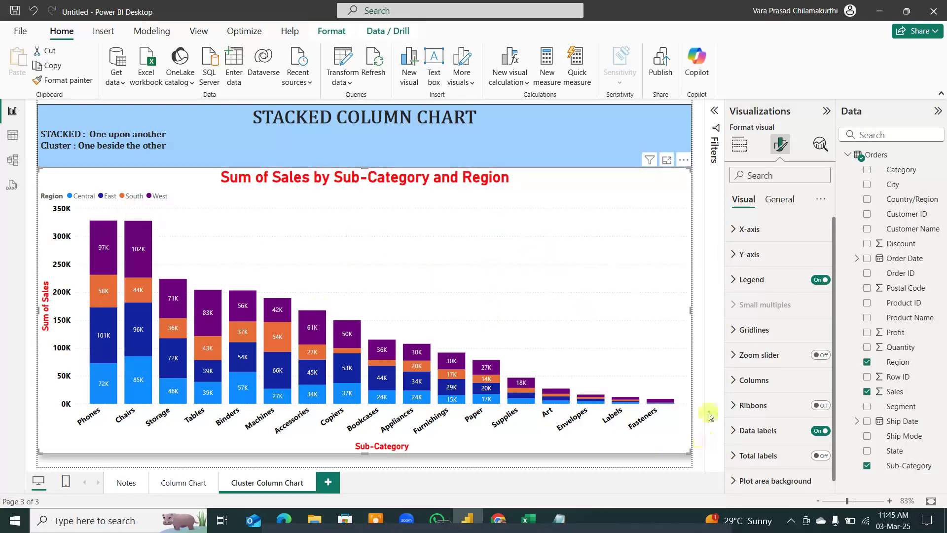
Step: Remove Region from the stacked column chart's legend and add the Region field back to it
click(740, 144)
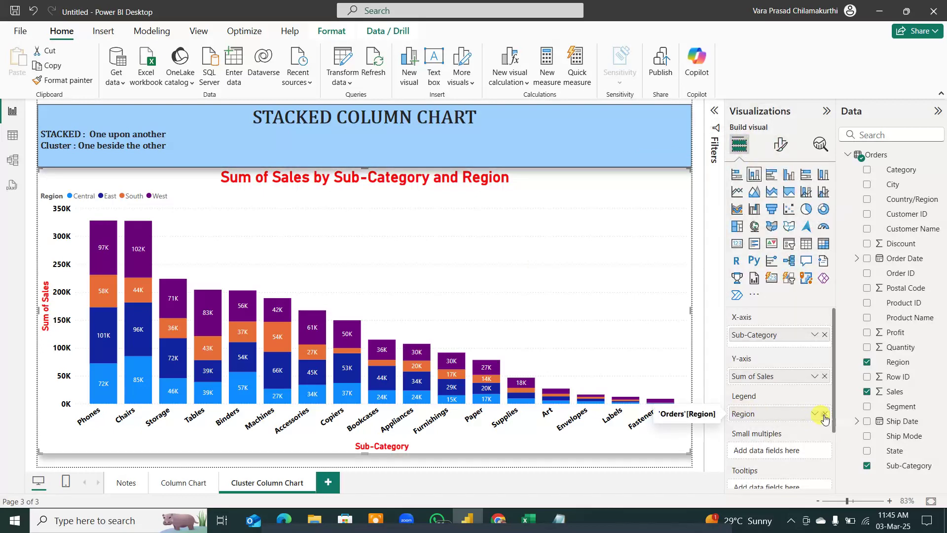
click(824, 417)
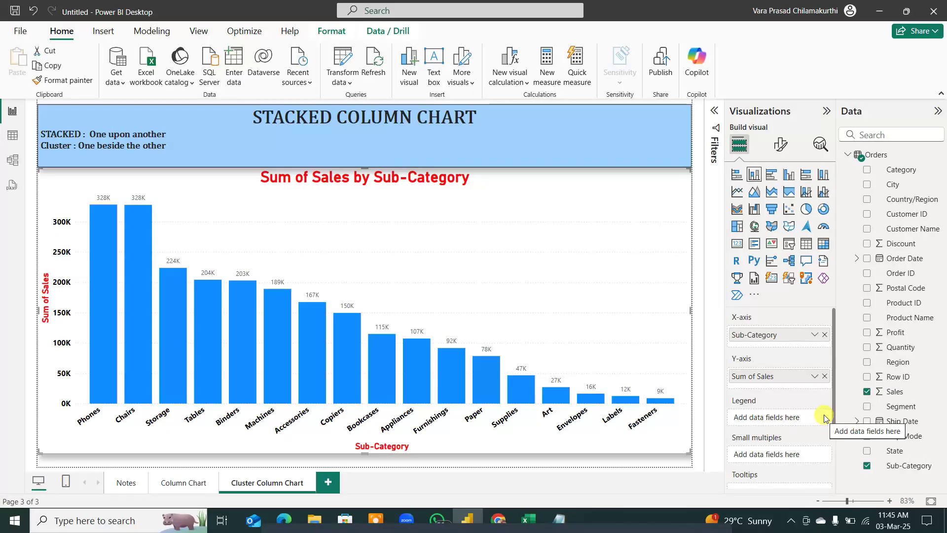
drag(895, 363, 791, 420)
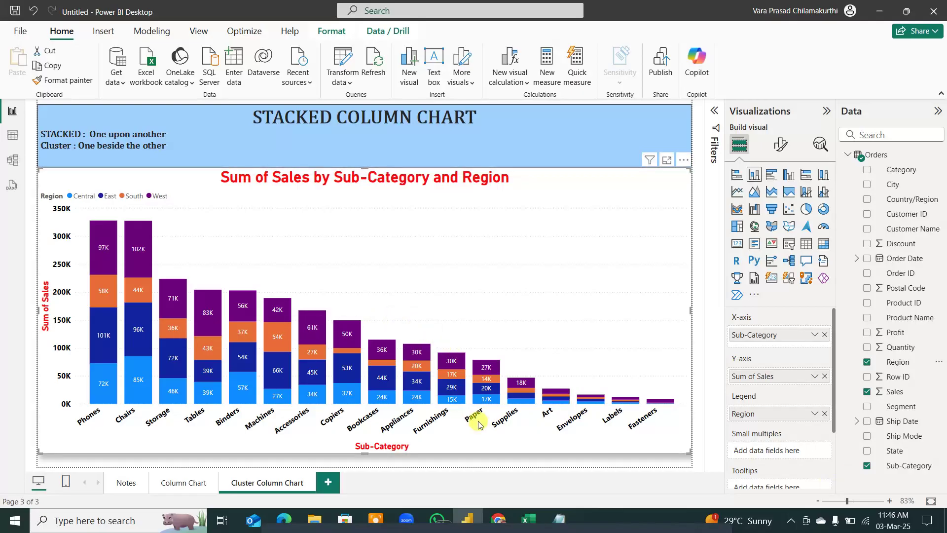
Step: View the Column Chart page for comparison, return to the Cluster Column Chart page and look over the stacked chart's field assignments
mouse_move(348, 337)
click(184, 482)
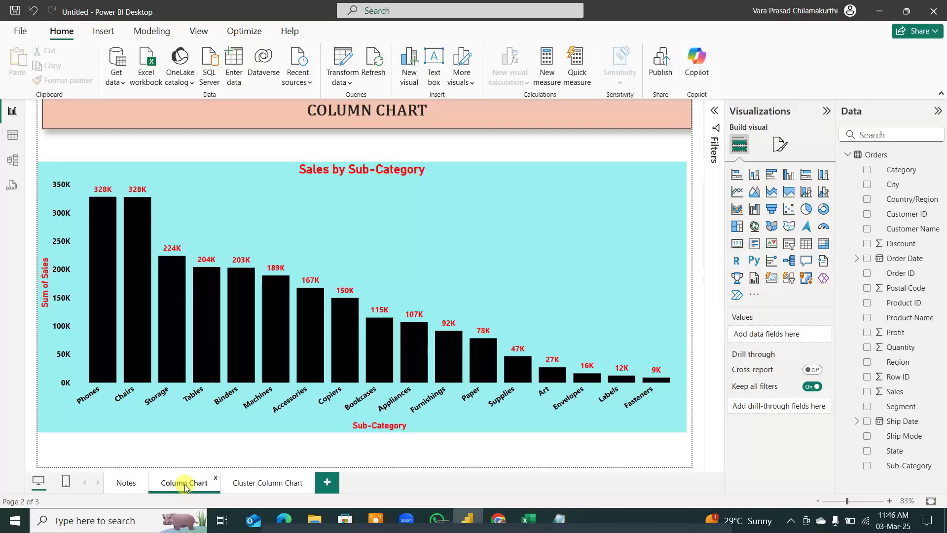
click(418, 256)
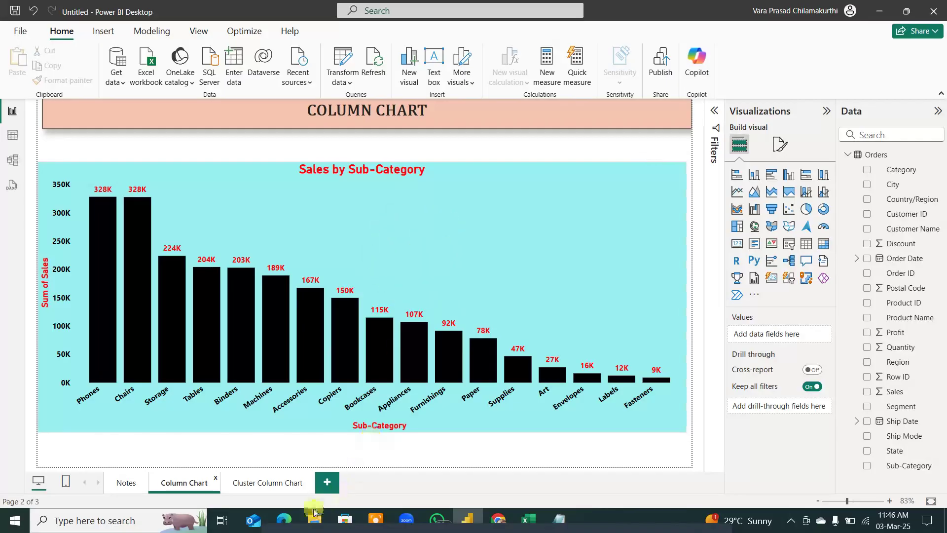
click(282, 487)
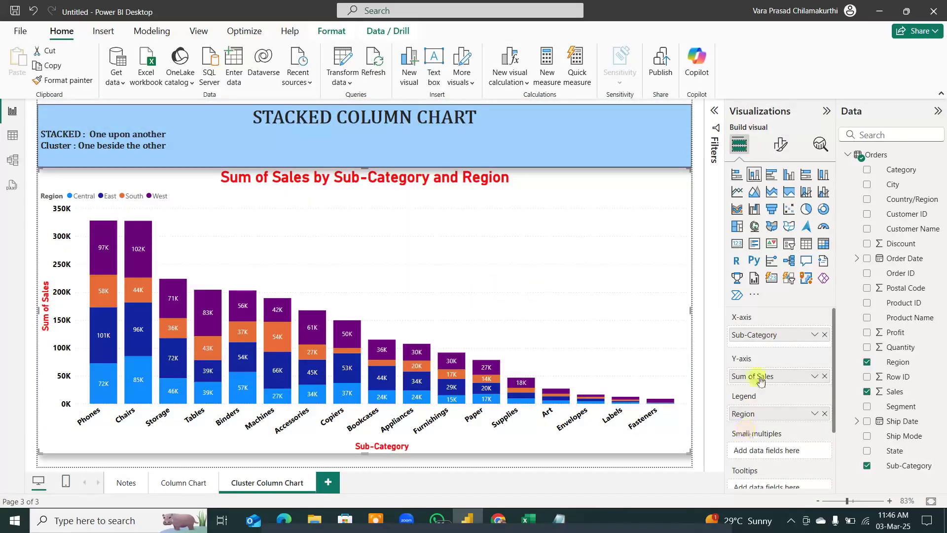
scroll(740, 421, down, 2)
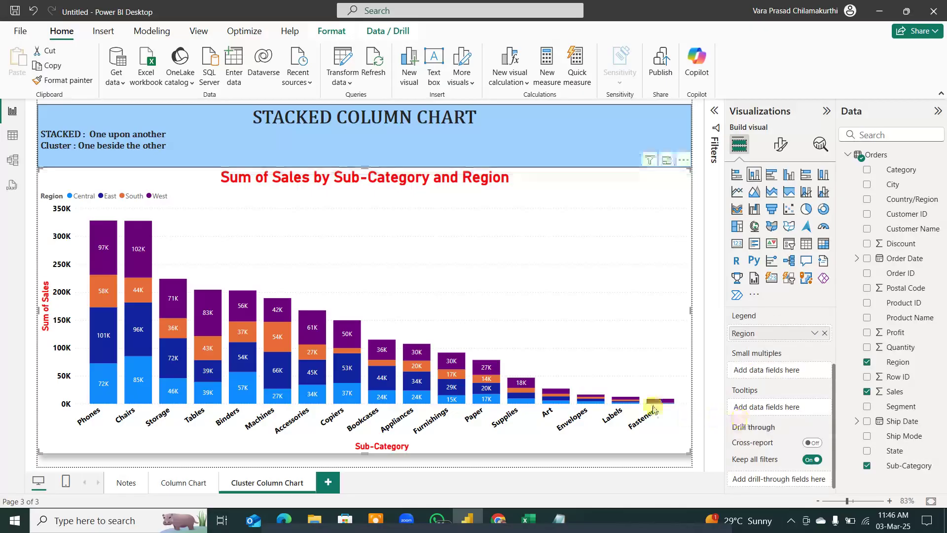